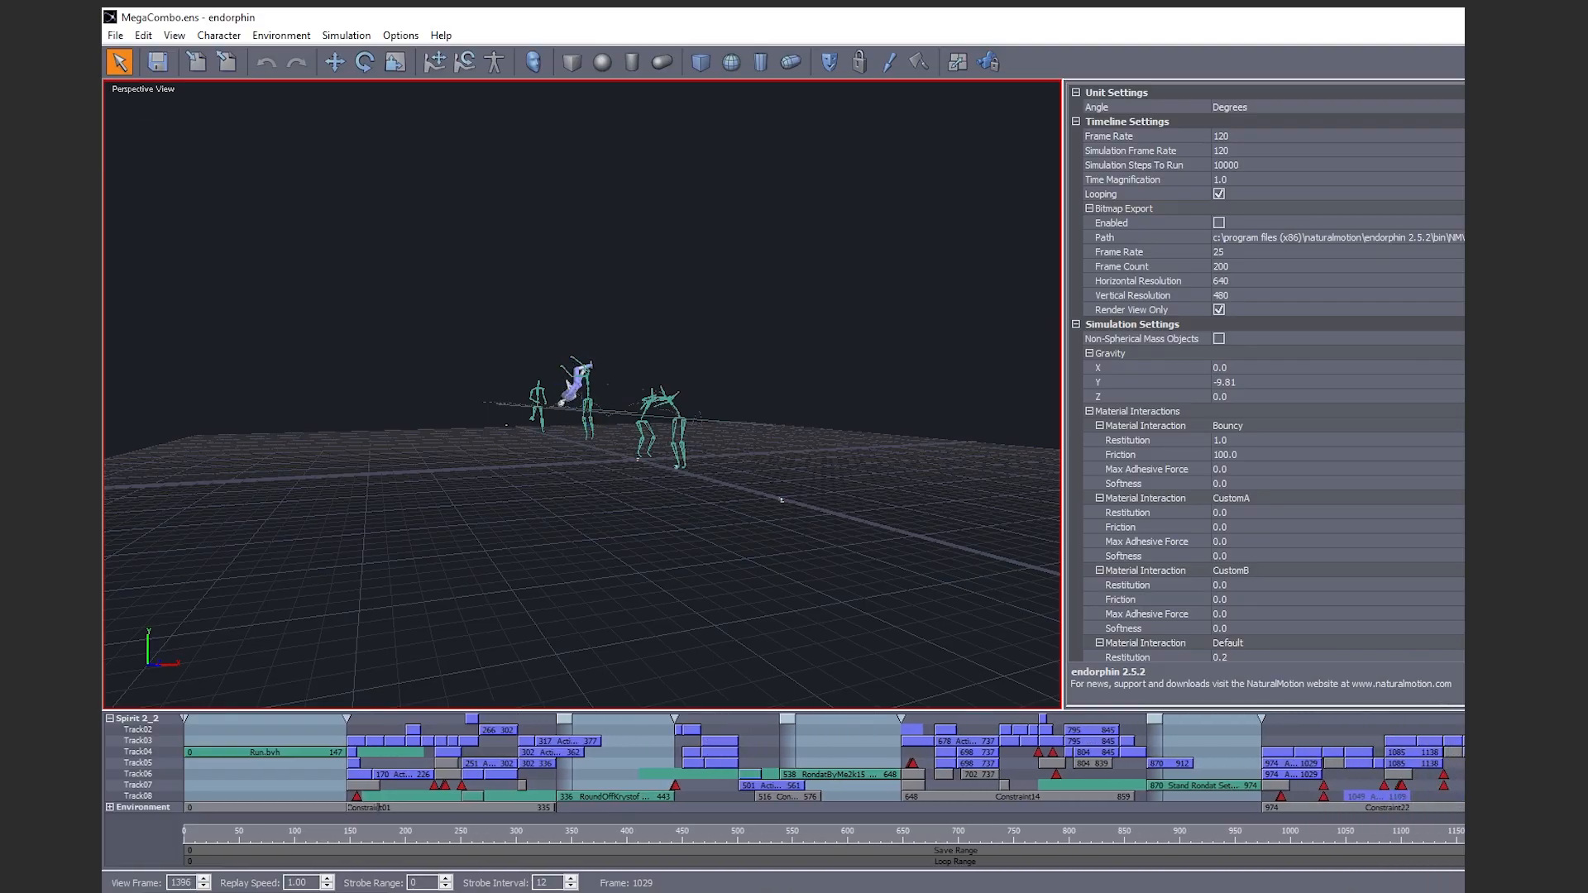
Stop endorphin playback, select the Spirit 2_2 character, and start File > Export
{"action": "key", "text": "space"}
{"action": "scroll", "coordinate": [620, 410], "scroll_direction": "up", "scroll_amount": 5}
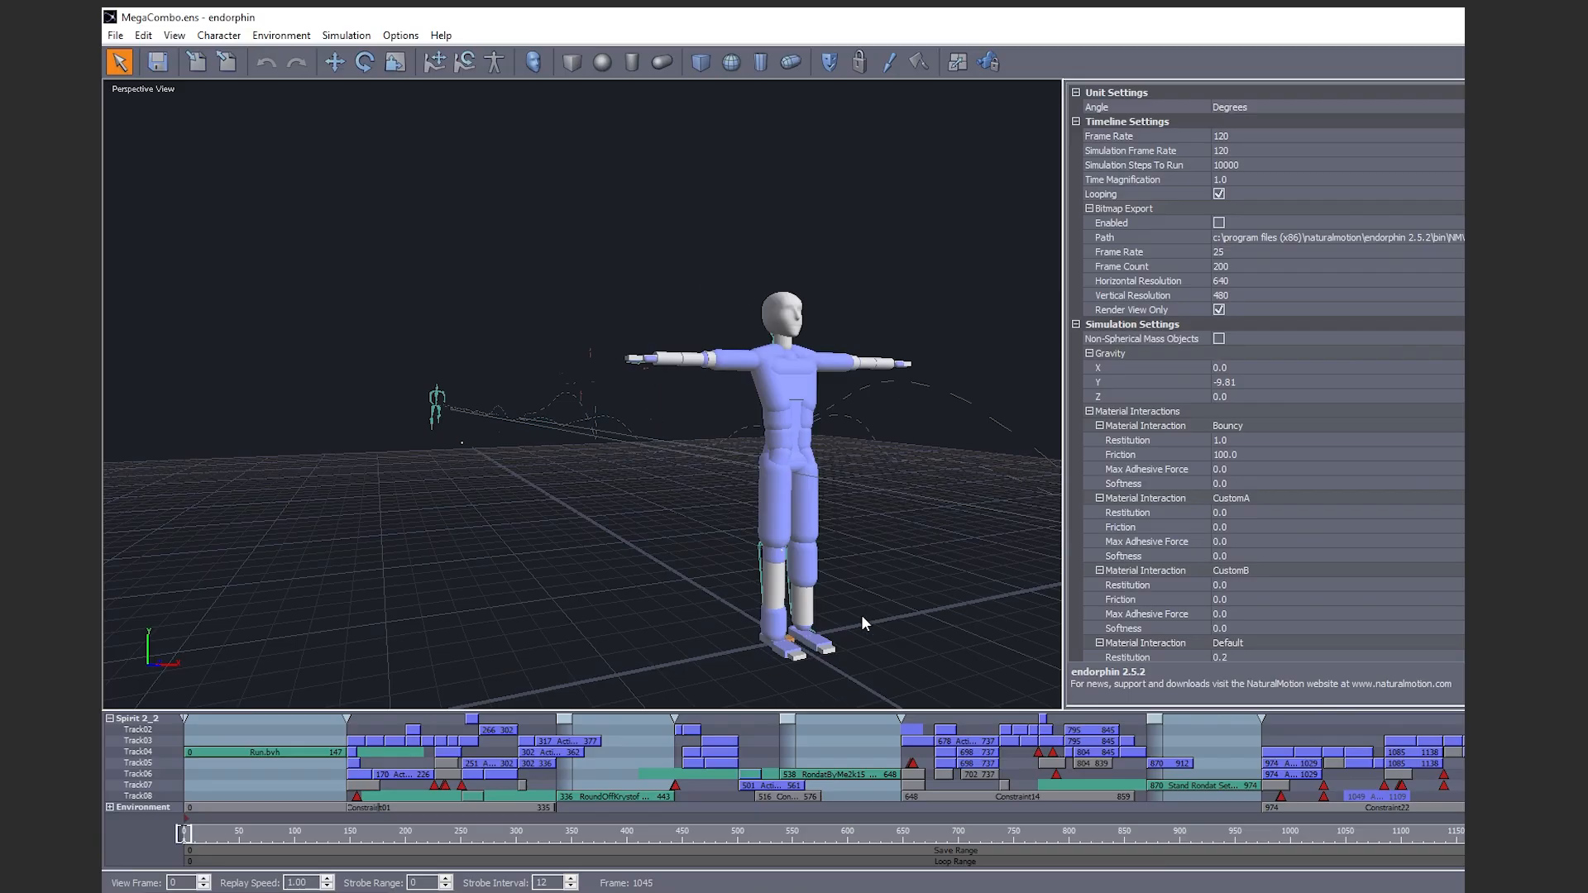
{"action": "left_click", "coordinate": [137, 719]}
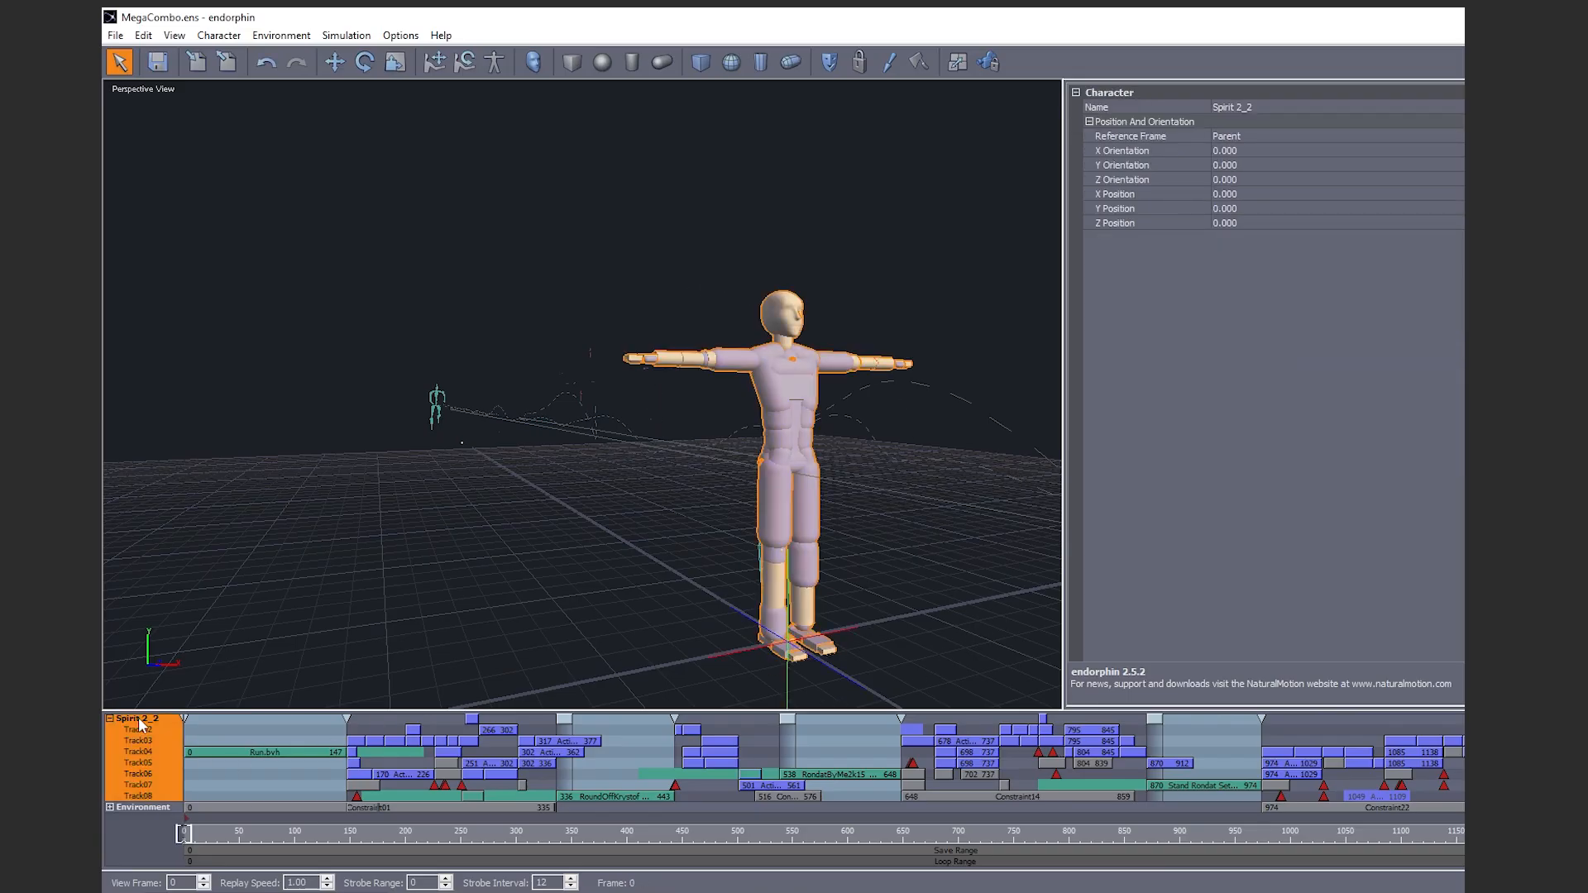
{"action": "left_click", "coordinate": [116, 35]}
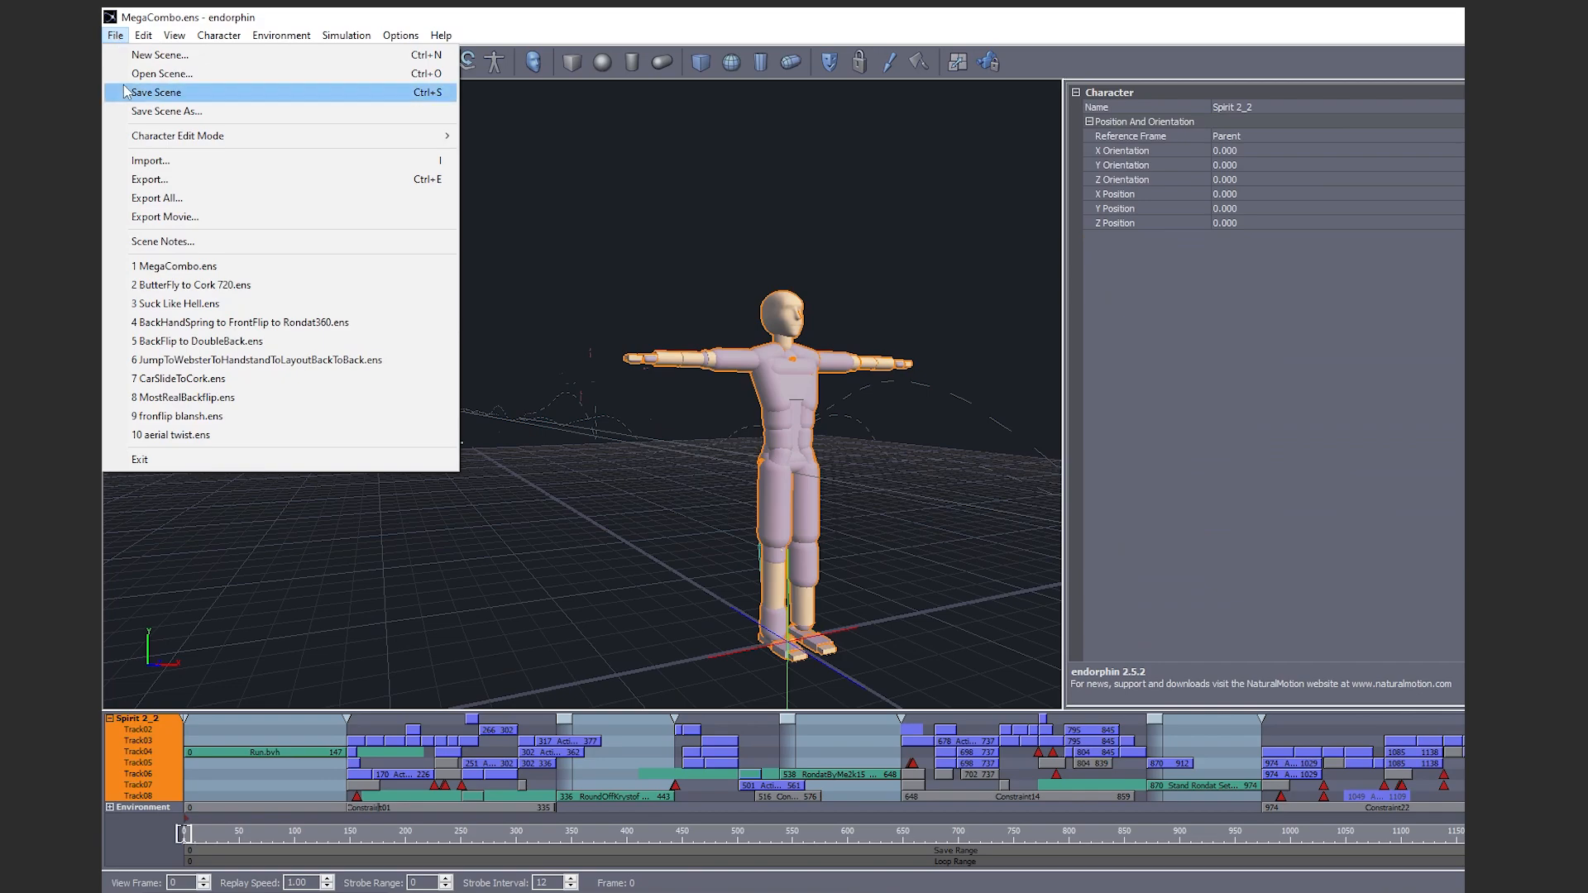
{"action": "left_click", "coordinate": [221, 179]}
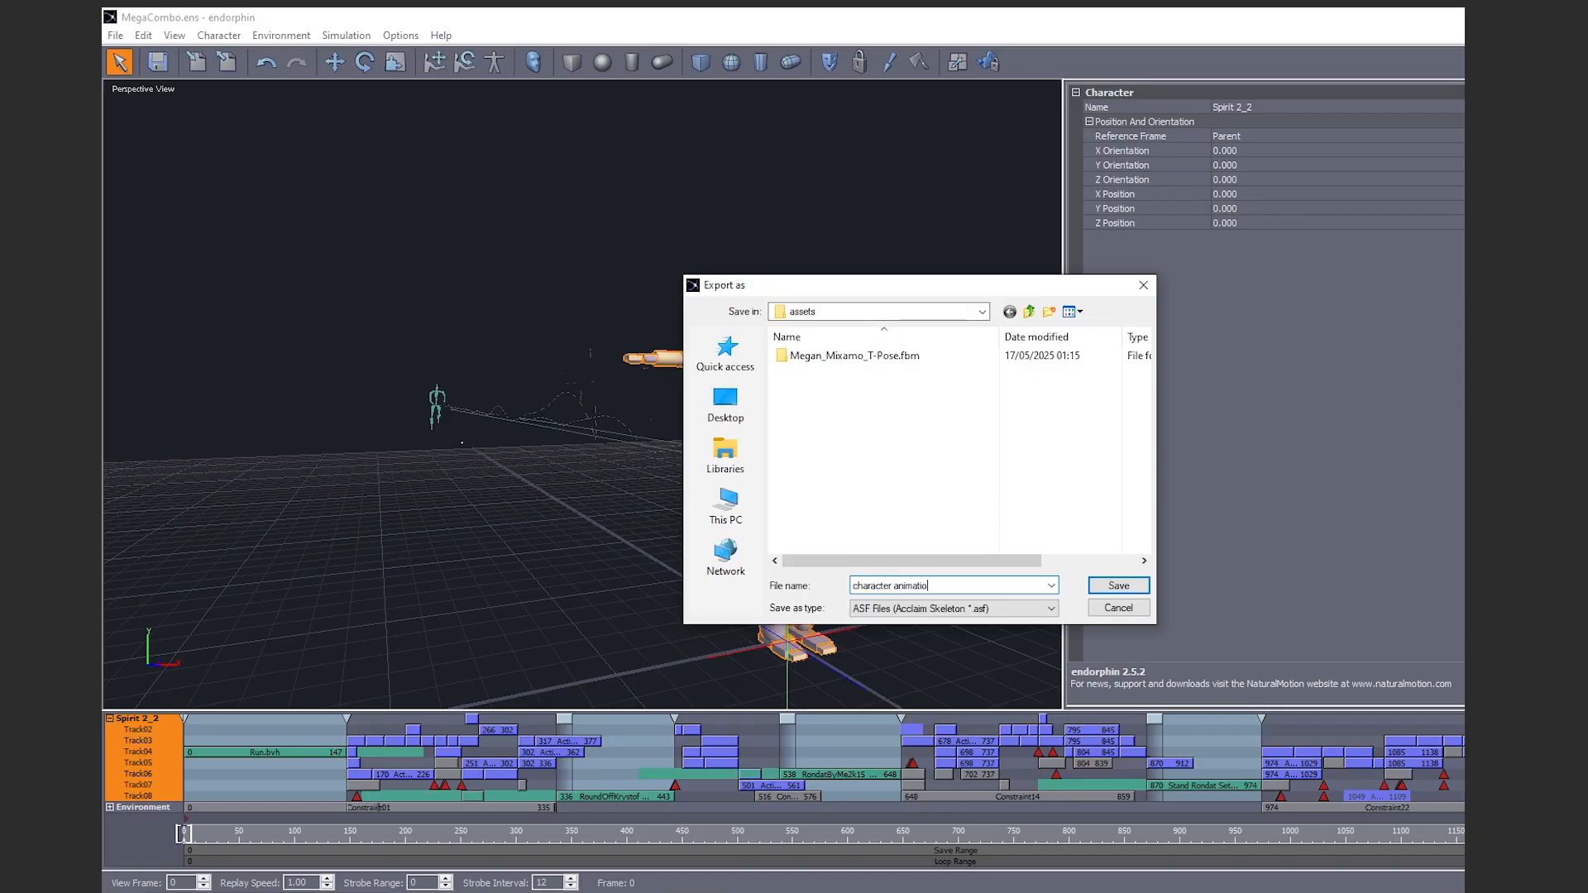
Save the export as character animation.fbx in FBX 6.0 format
{"action": "left_click", "coordinate": [928, 612]}
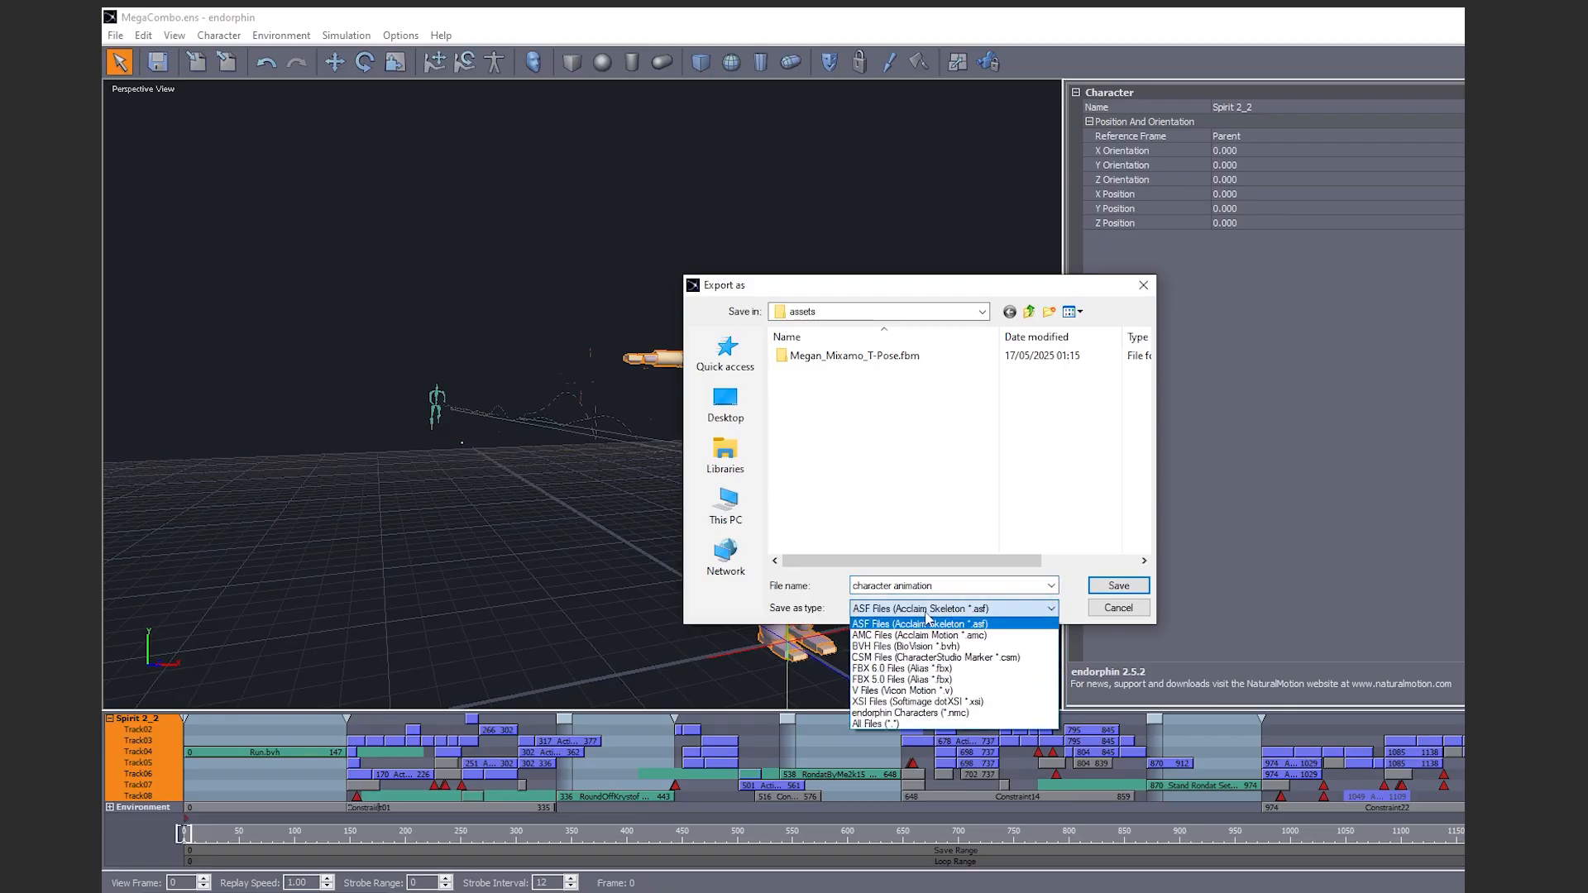
{"action": "left_click", "coordinate": [916, 668]}
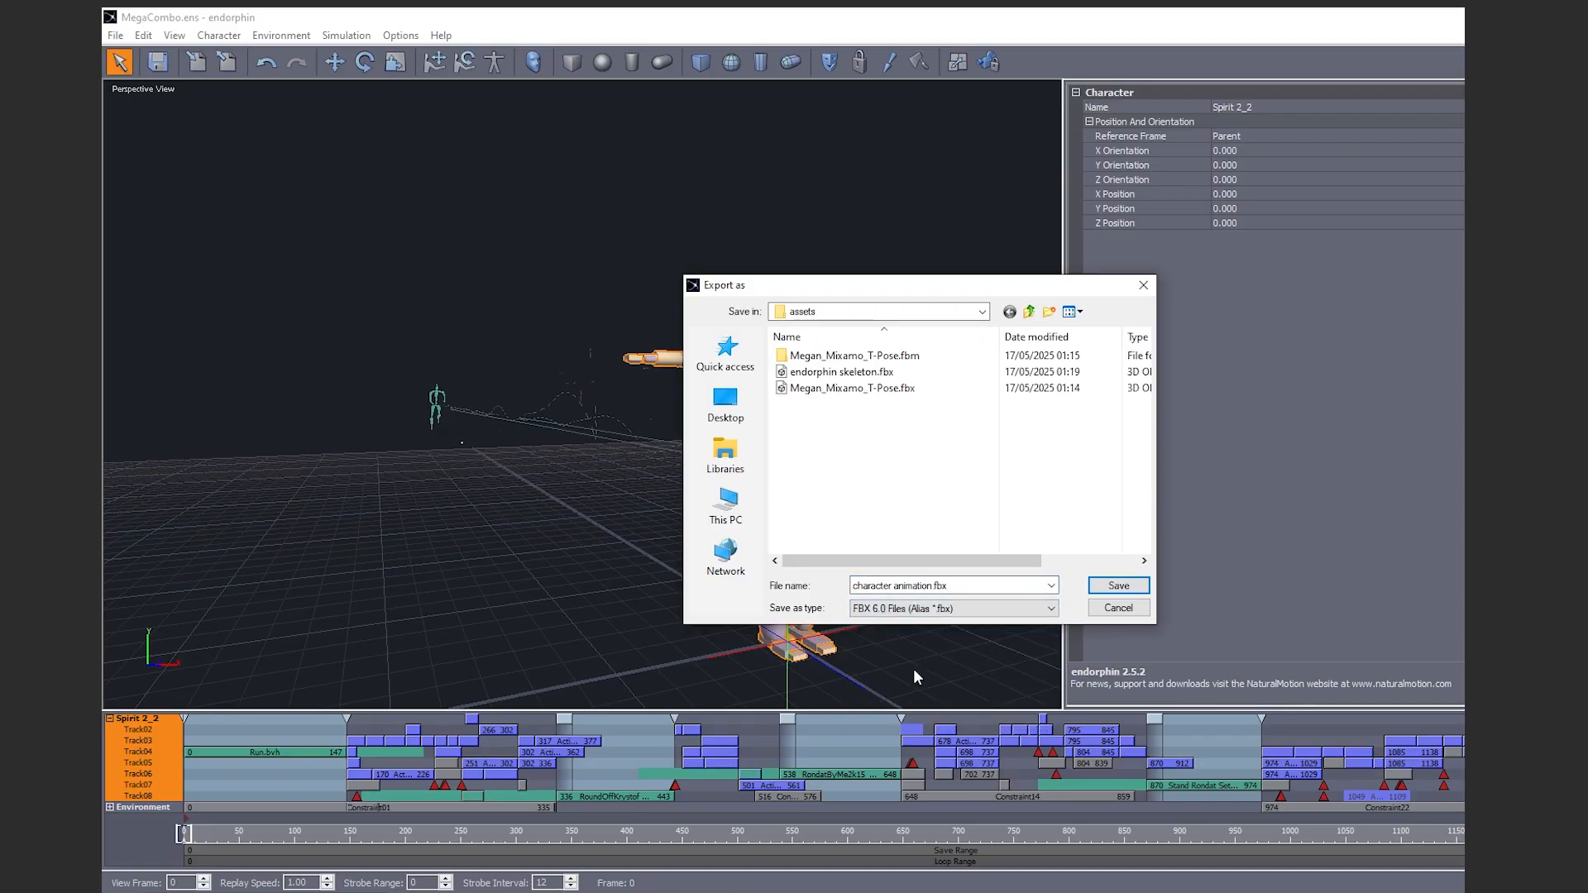
{"action": "left_click", "coordinate": [1119, 585]}
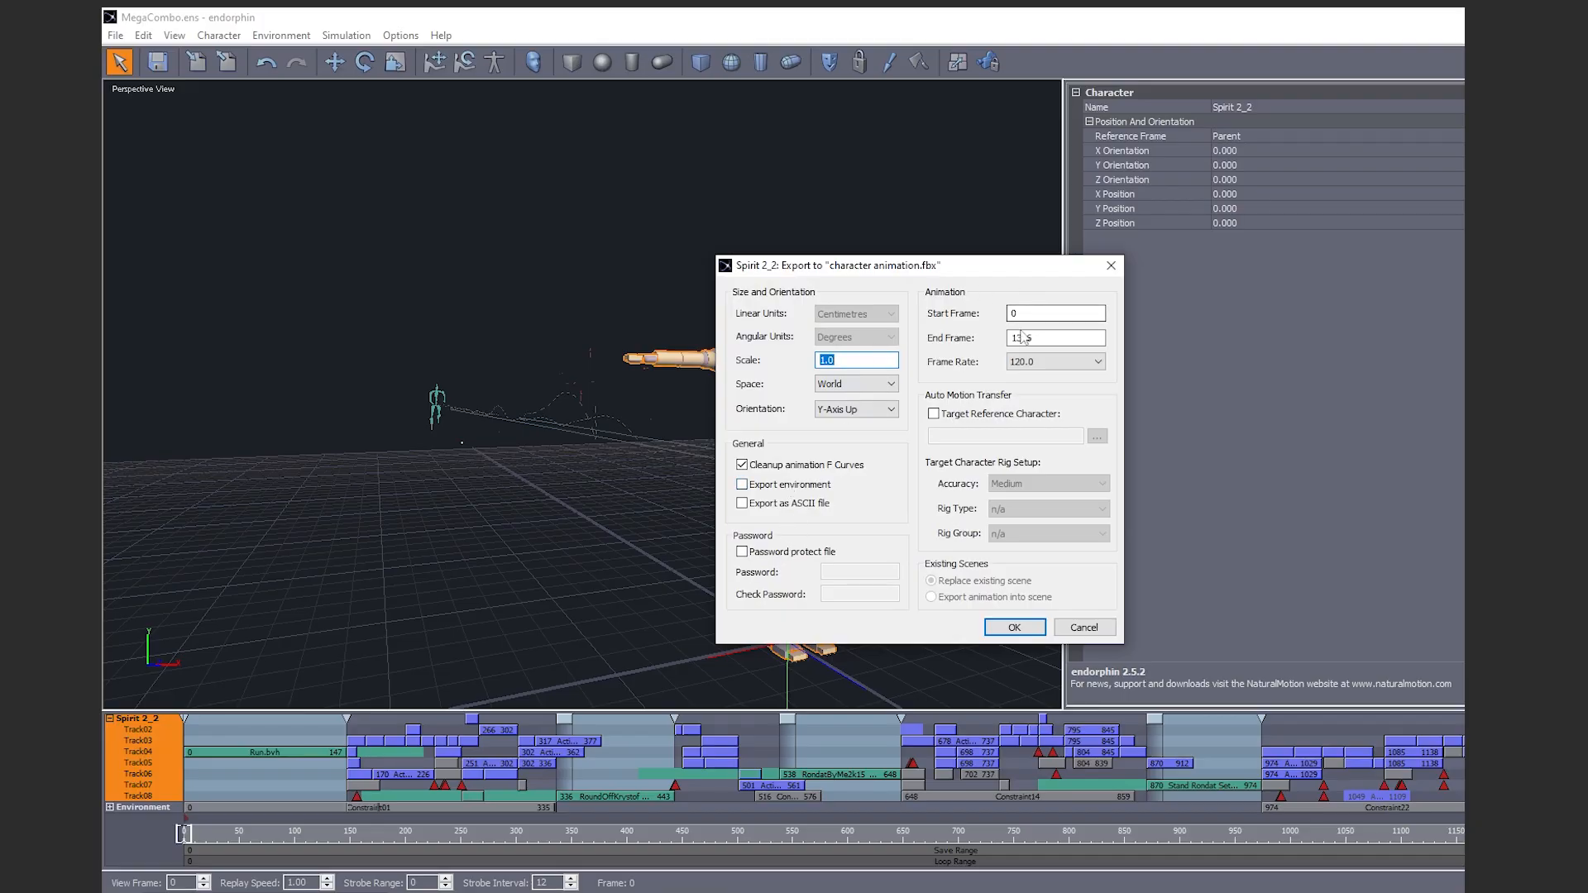
Export at 60 fps with motion transferred to the Audiomotion2 reference character
{"action": "left_click", "coordinate": [1097, 362]}
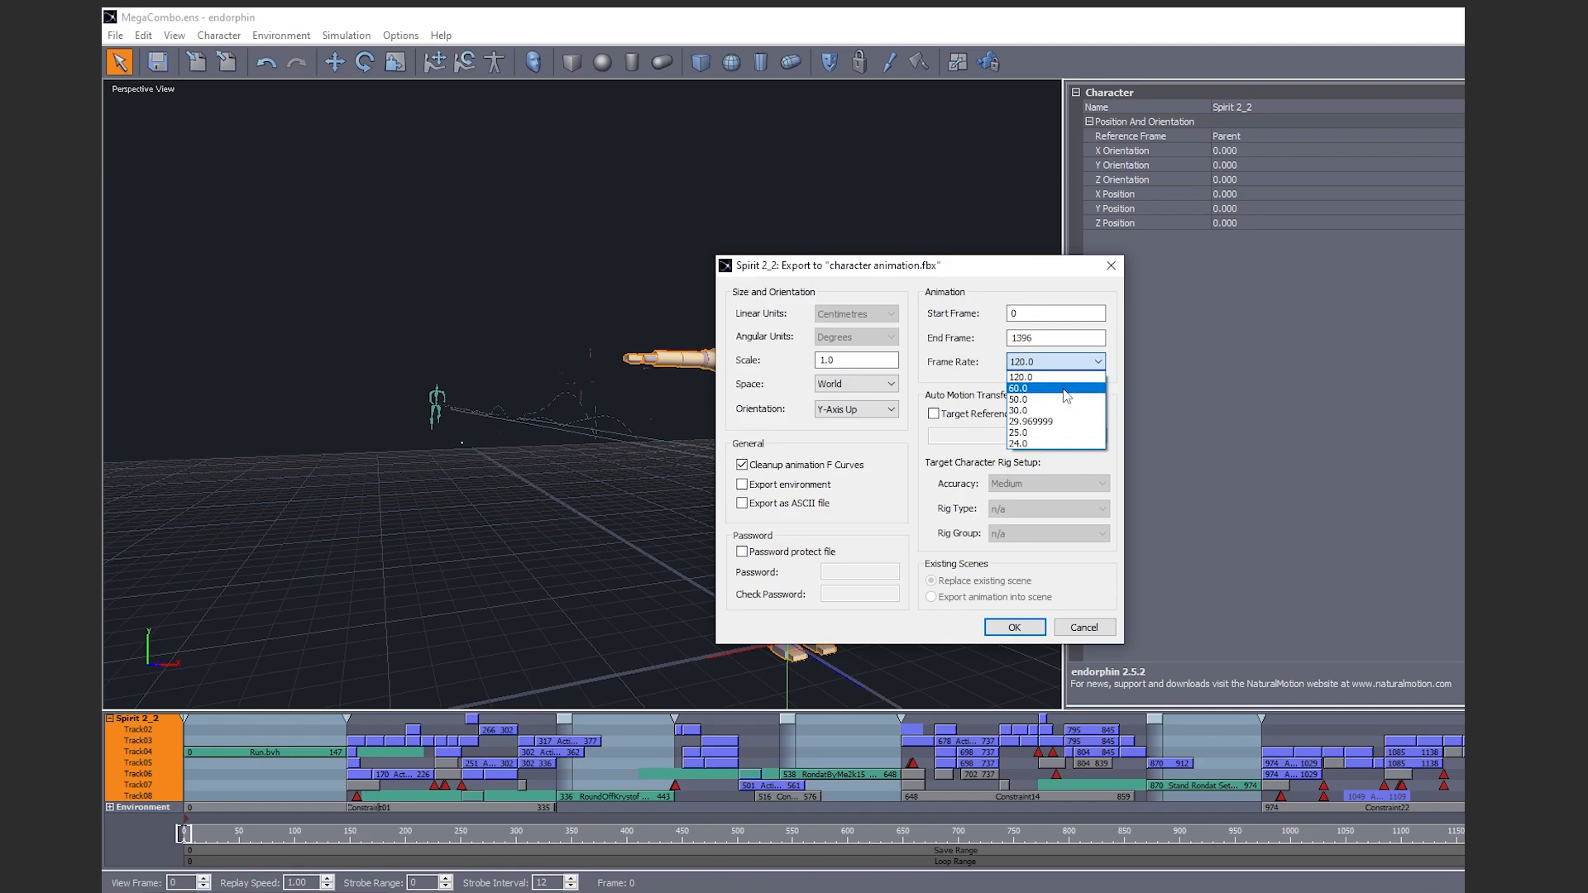
{"action": "left_click", "coordinate": [1066, 394]}
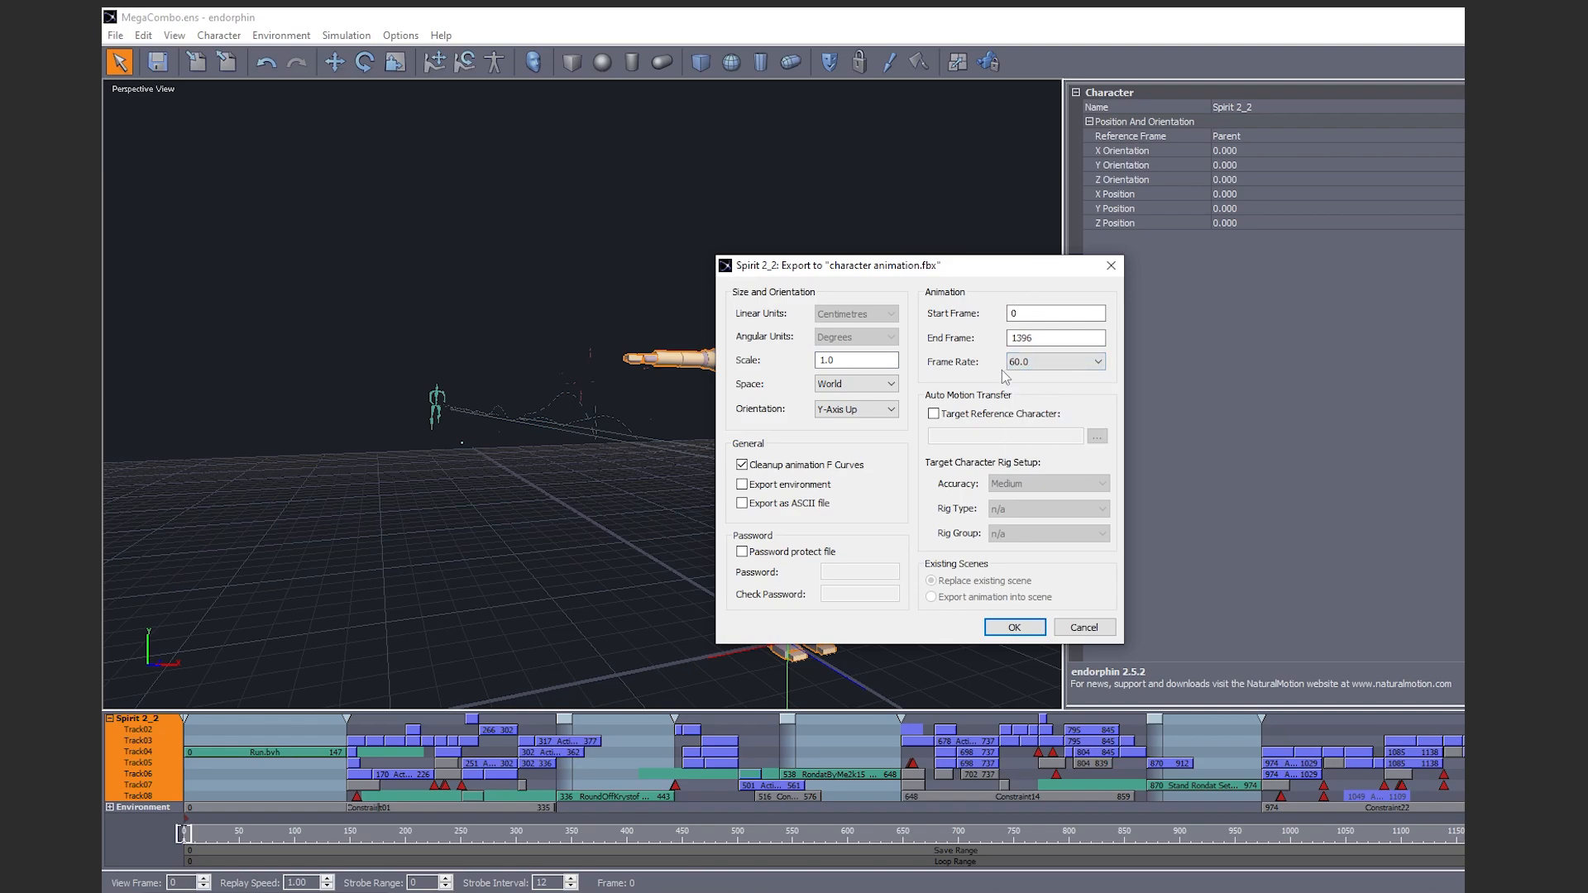
{"action": "left_click", "coordinate": [934, 416]}
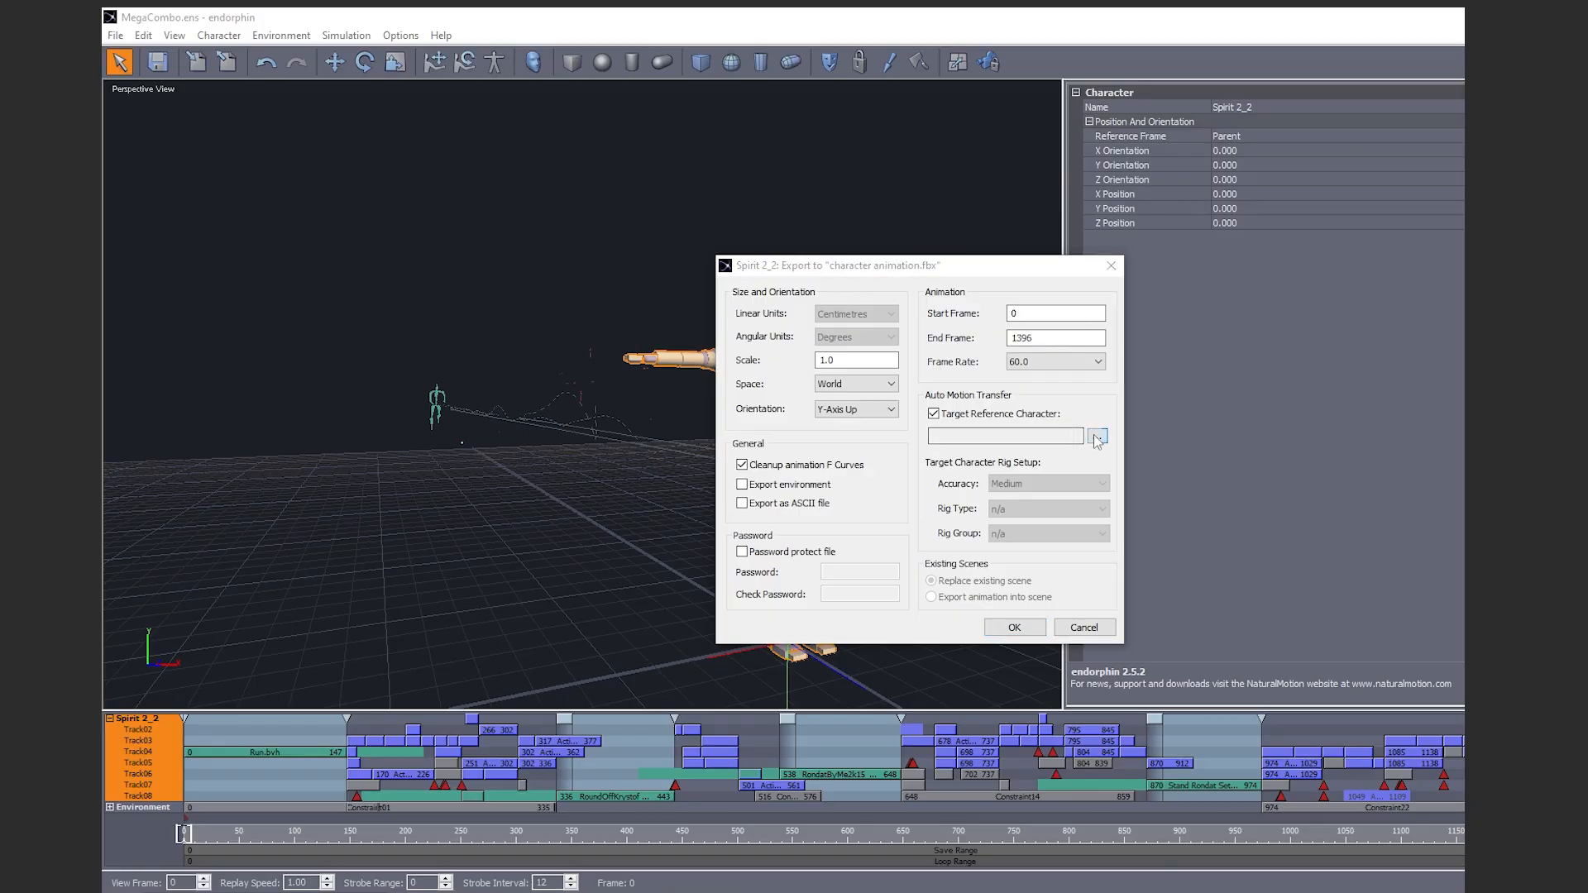
{"action": "left_click", "coordinate": [1097, 436]}
{"action": "left_click", "coordinate": [797, 331]}
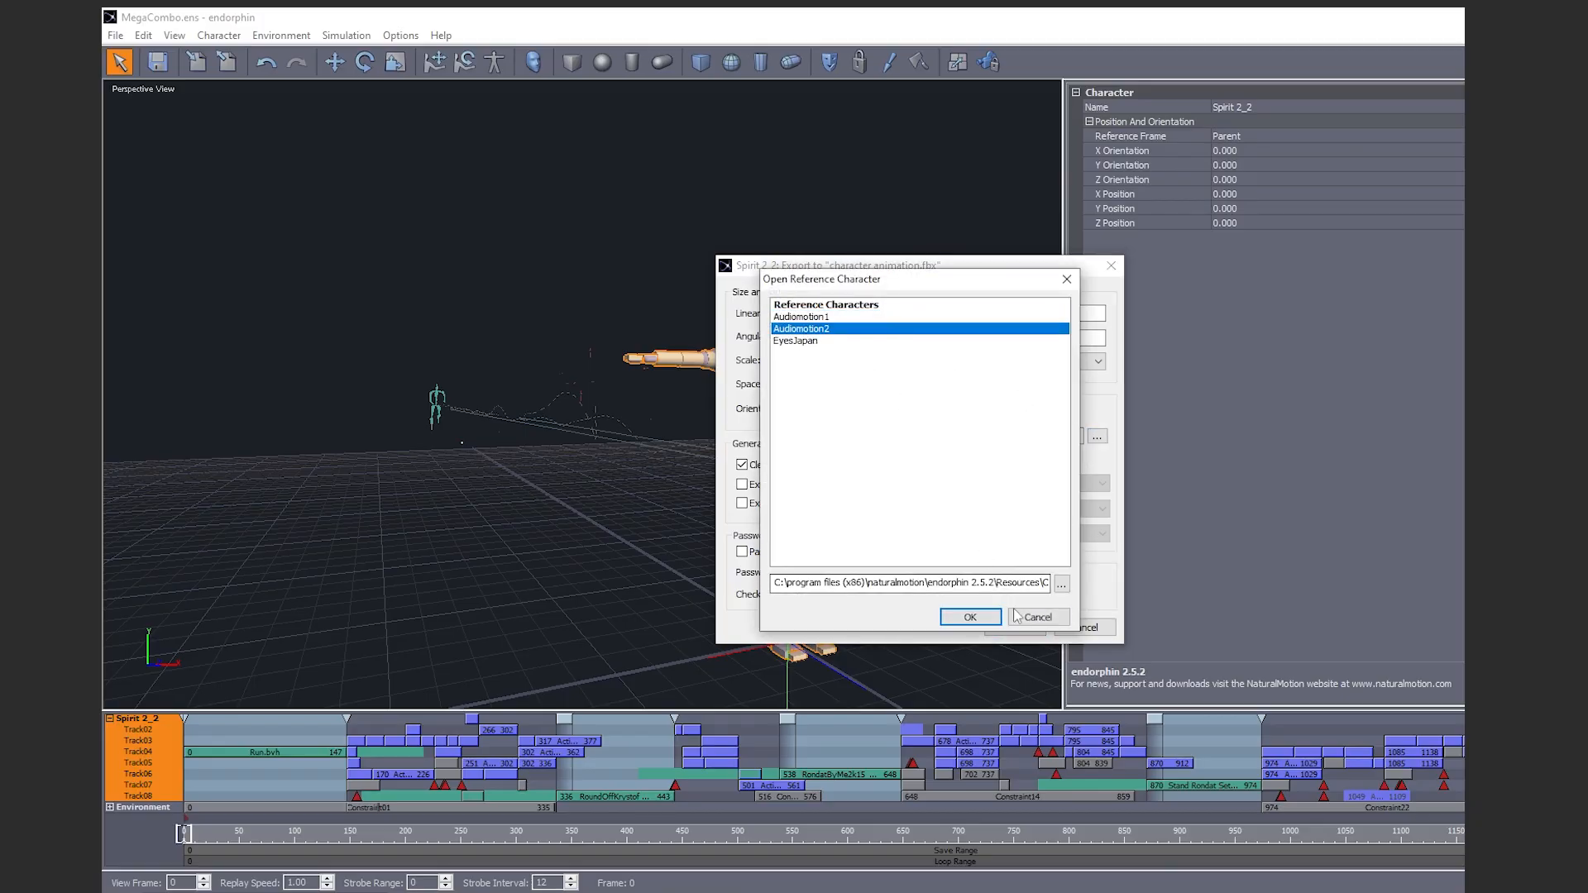
{"action": "left_click", "coordinate": [982, 615]}
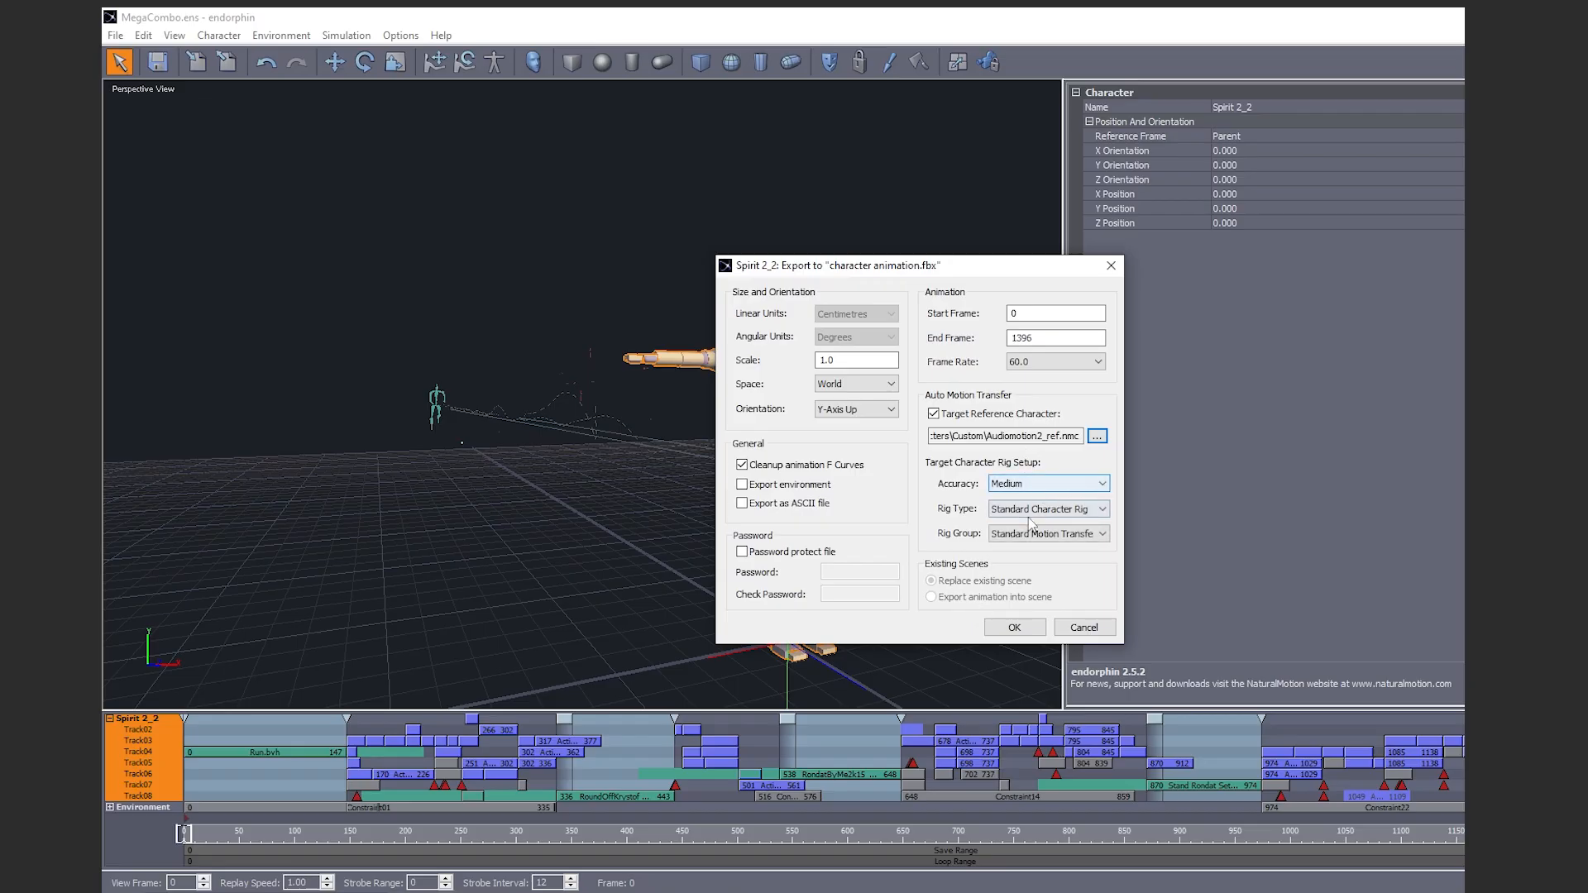
{"action": "left_click", "coordinate": [1015, 627]}
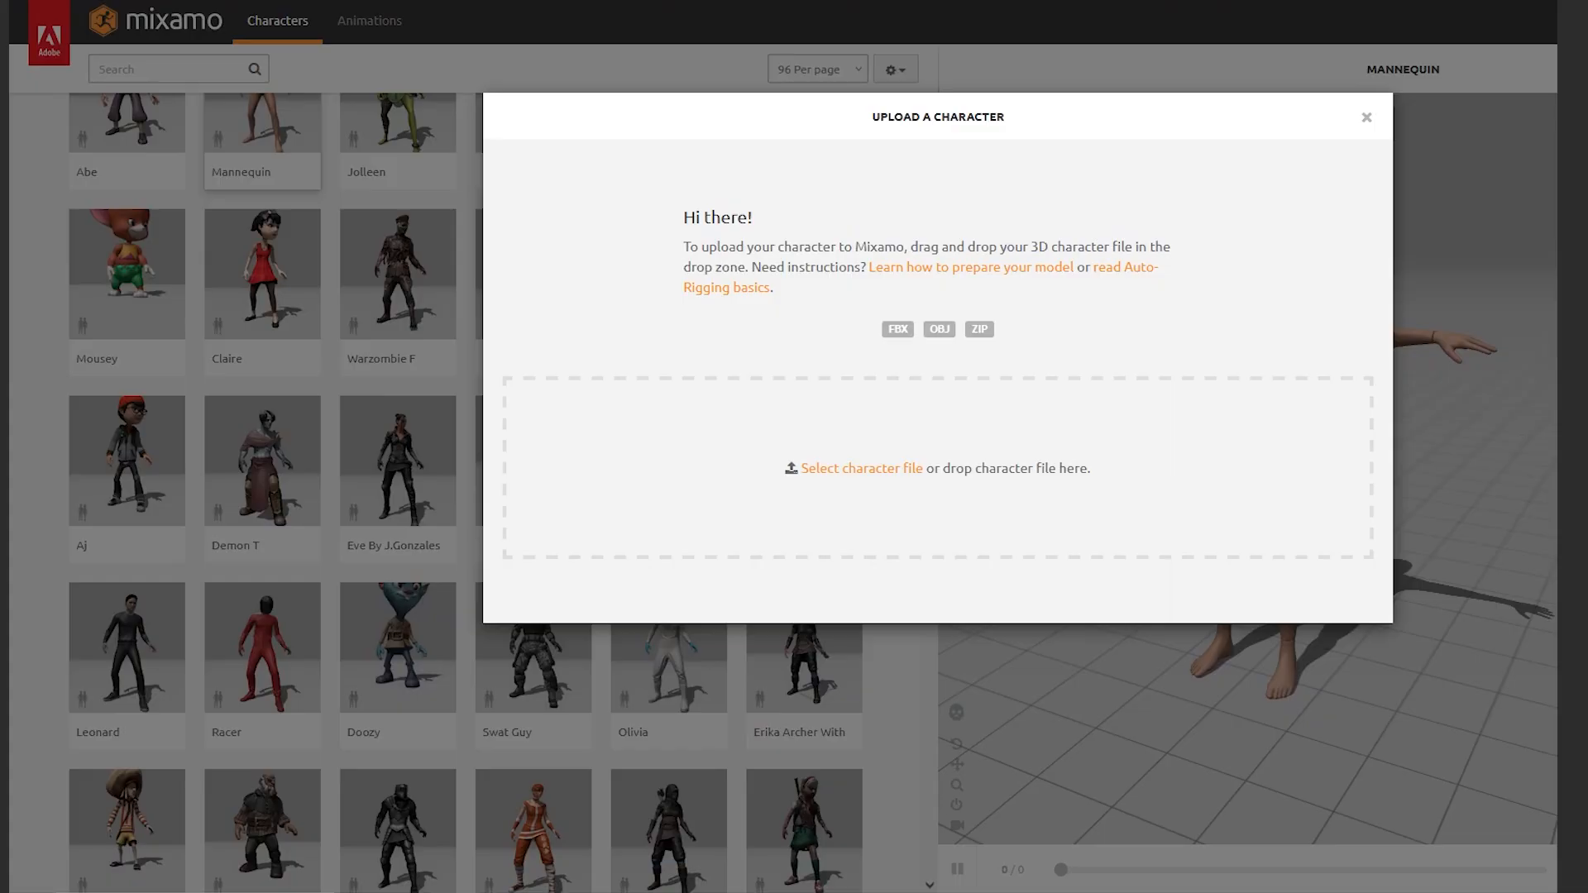
Upload the character FBX to Mixamo and rotate it to face front
{"action": "left_click_drag", "start_coordinate": [984, 272], "coordinate": [861, 507]}
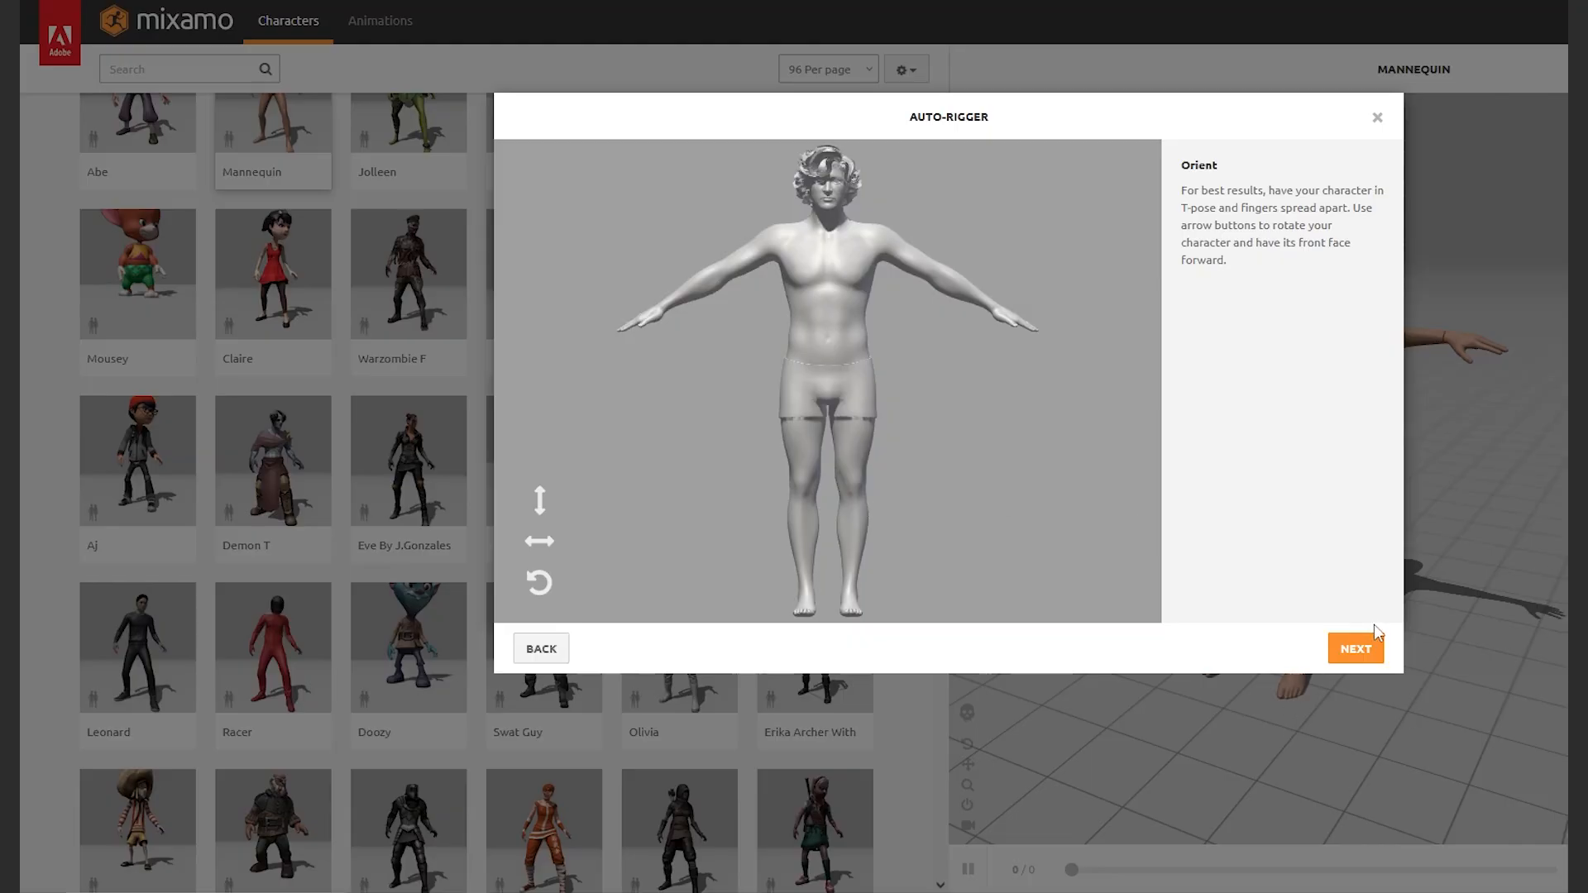
{"action": "double_click", "coordinate": [541, 543]}
{"action": "left_click", "coordinate": [541, 542]}
{"action": "left_click", "coordinate": [541, 543]}
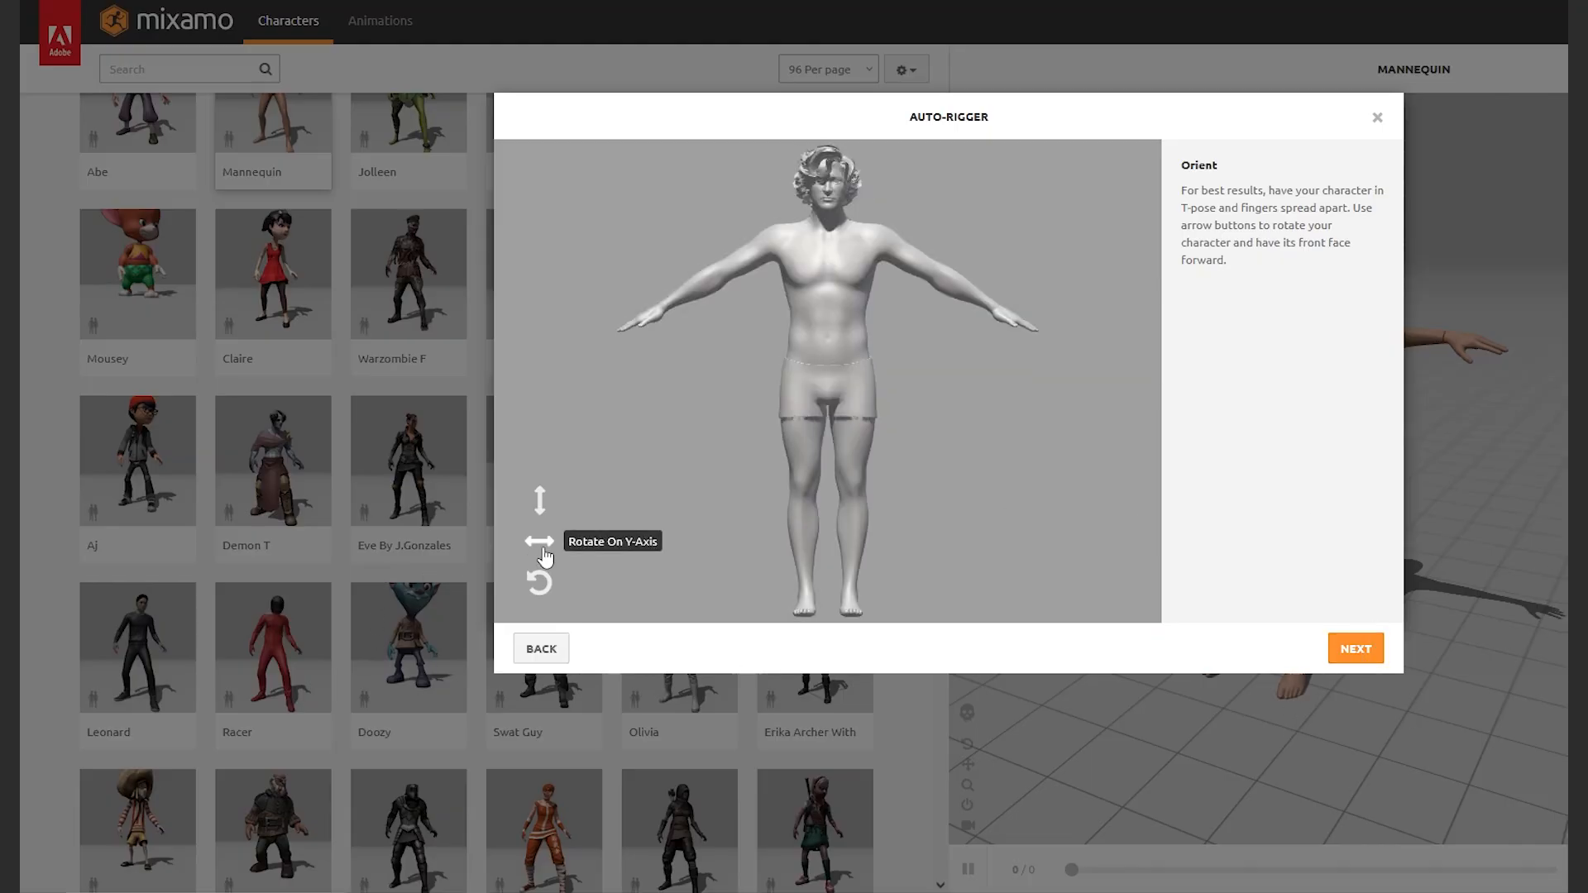
{"action": "left_click", "coordinate": [1364, 652]}
Keep Standard Skeleton (65) and place the chin, wrist, elbow, knee and groin markers
{"action": "left_click_drag", "start_coordinate": [601, 386], "coordinate": [604, 384]}
{"action": "left_click", "coordinate": [1093, 653]}
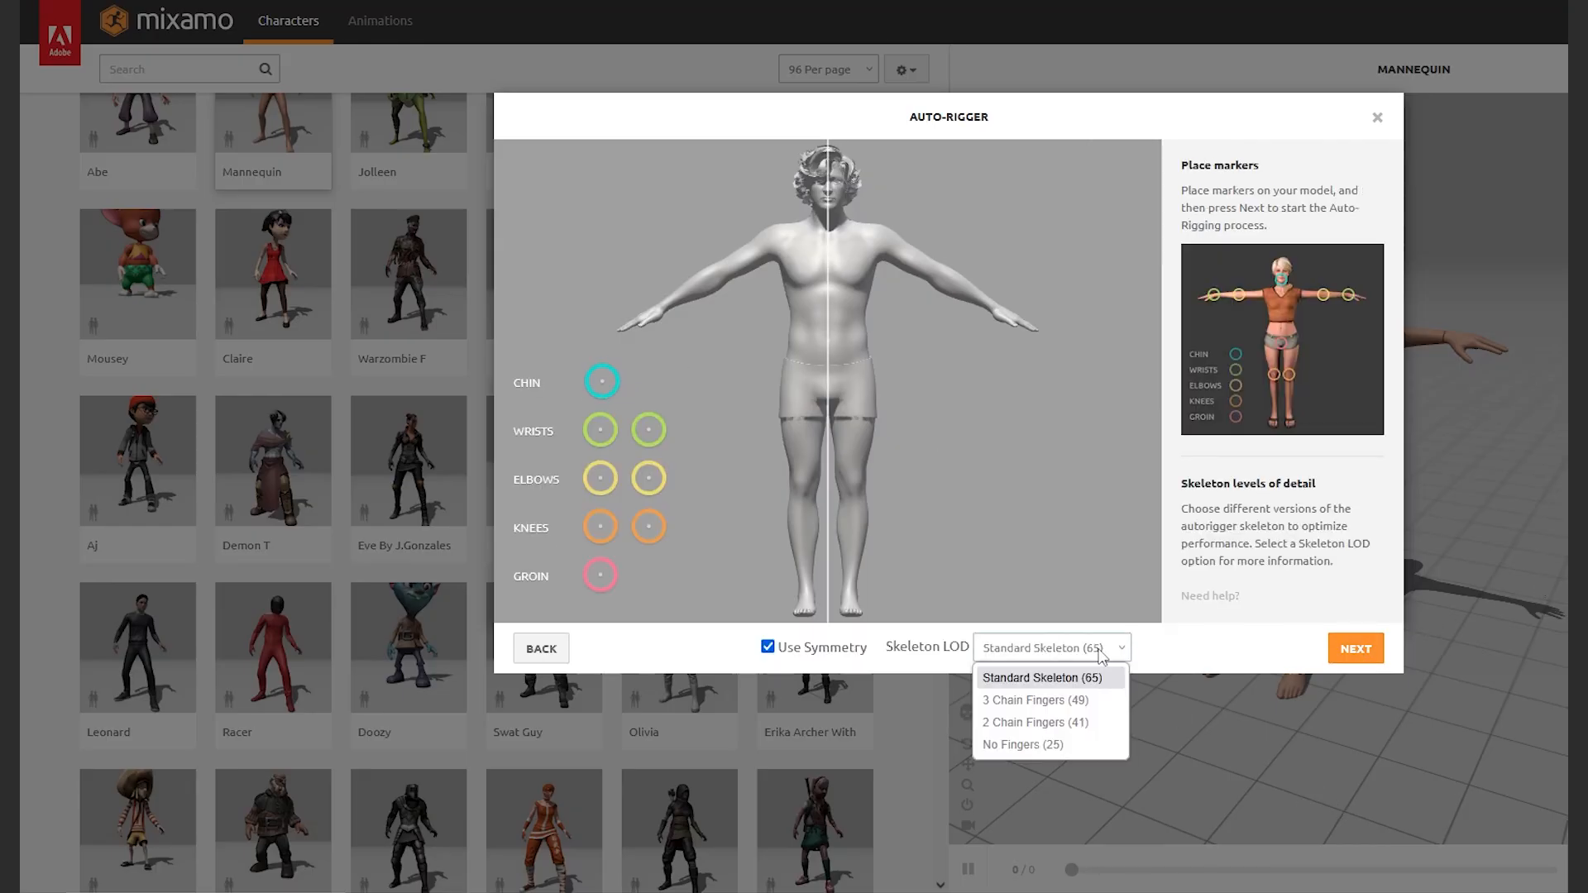
{"action": "left_click", "coordinate": [1075, 679]}
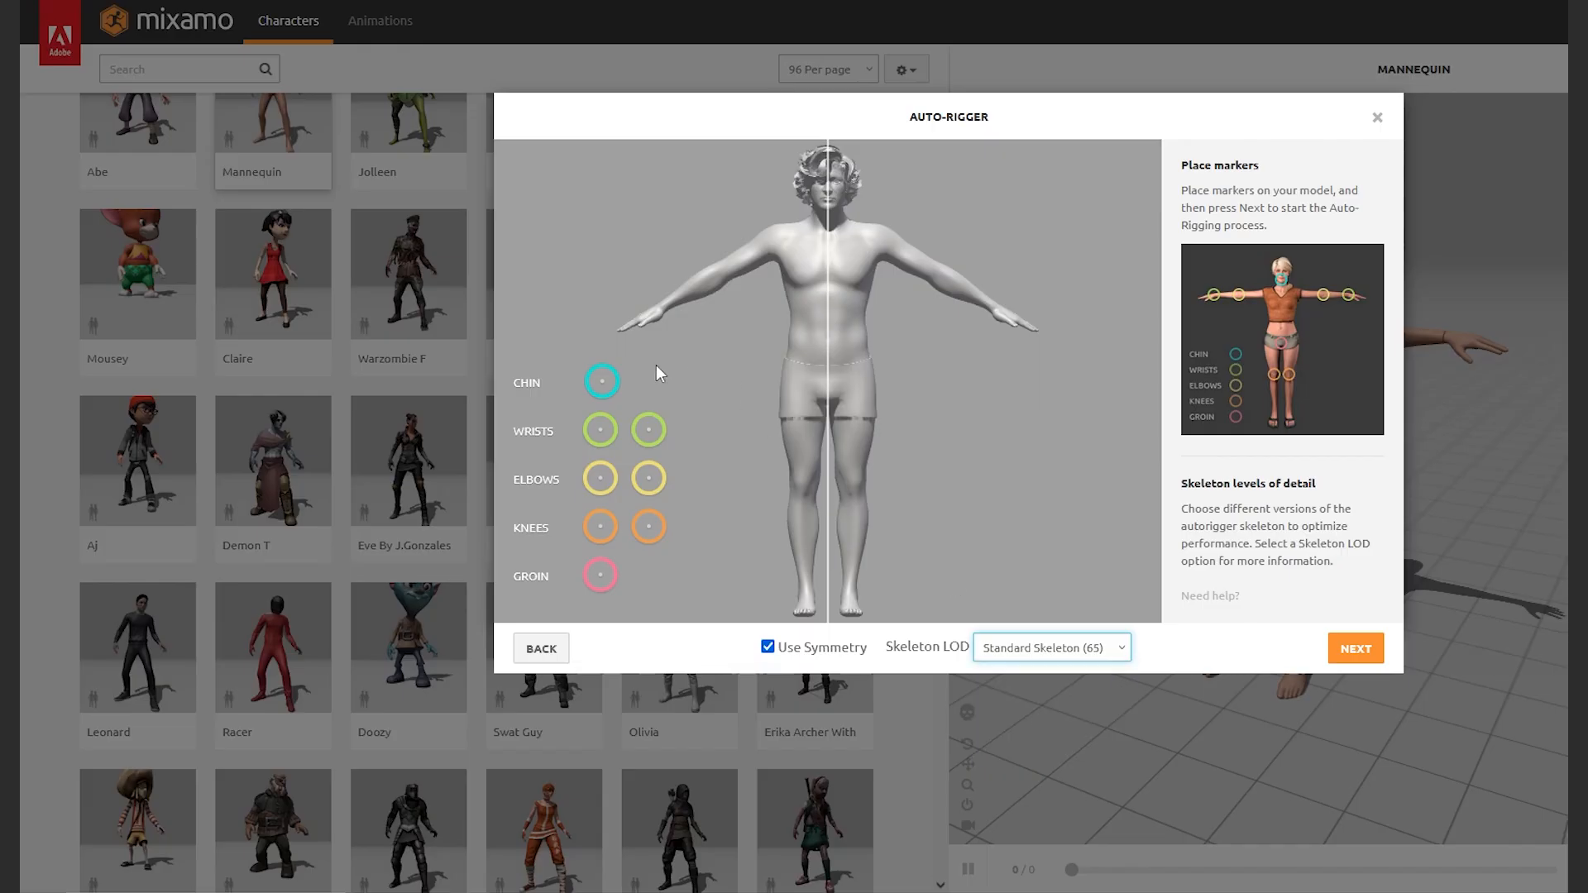
{"action": "mouse_move", "coordinate": [612, 374]}
{"action": "left_mouse_down"}
{"action": "mouse_move", "coordinate": [642, 381]}
{"action": "mouse_move", "coordinate": [833, 217]}
{"action": "left_mouse_up"}
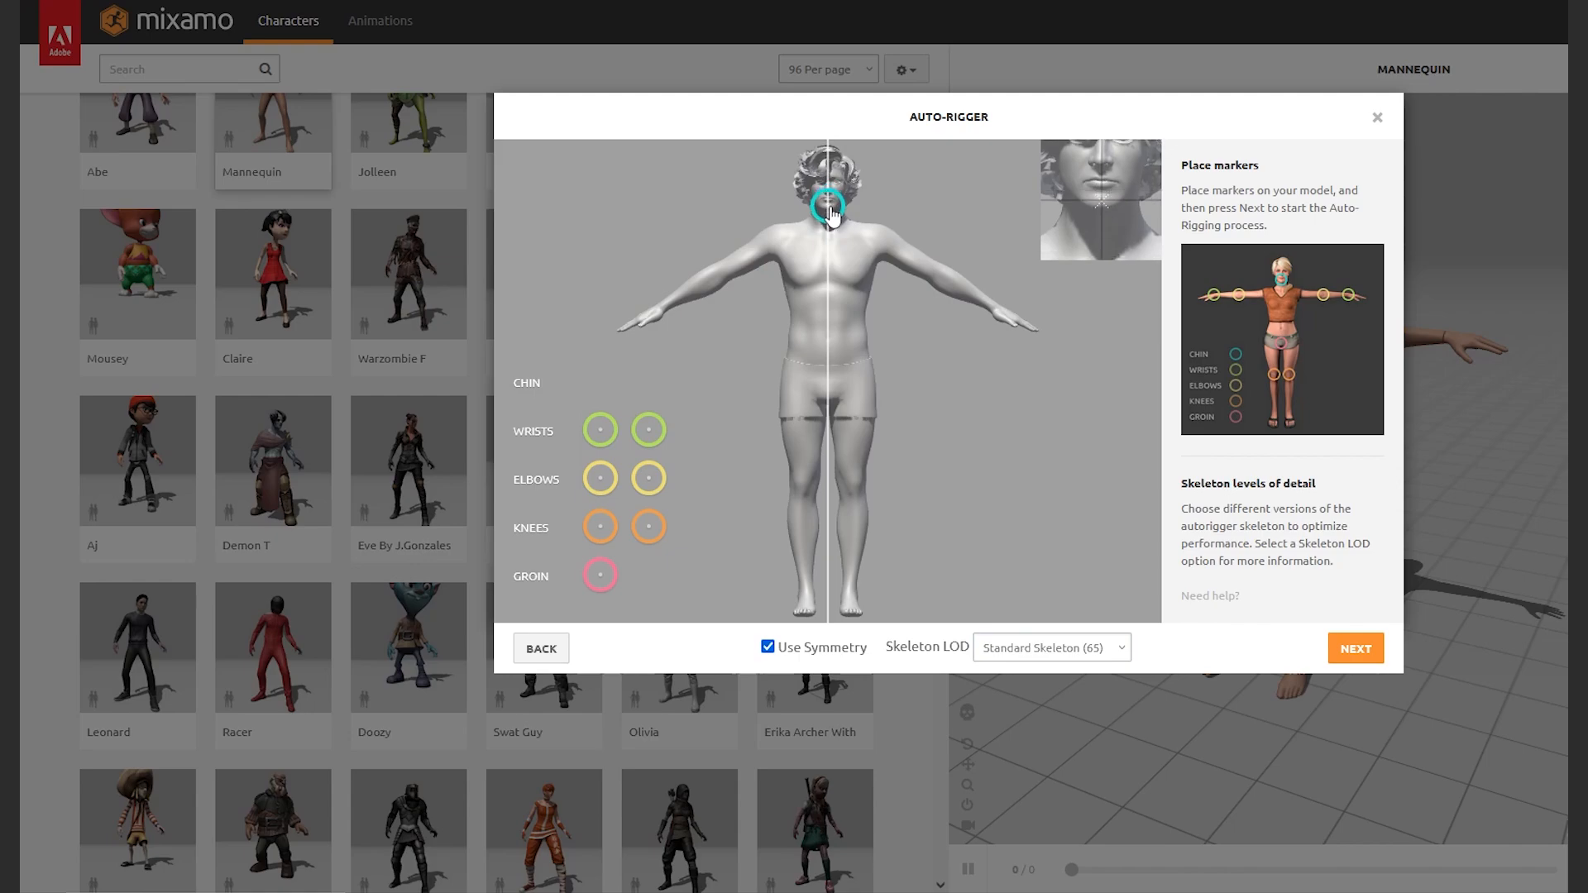
{"action": "left_click_drag", "start_coordinate": [600, 429], "coordinate": [663, 312]}
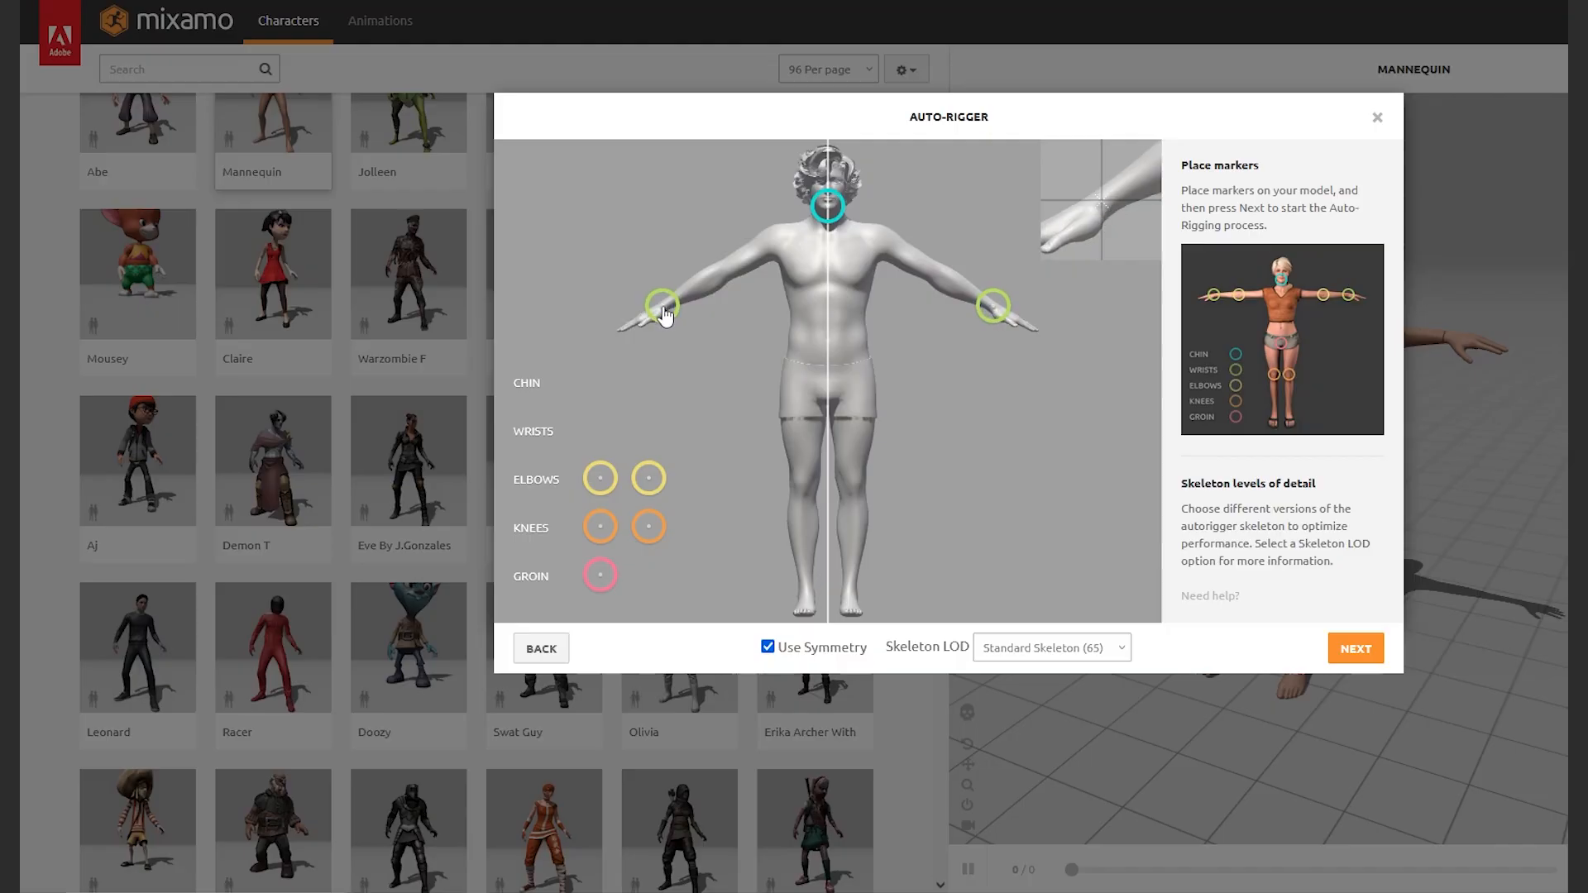
{"action": "left_click_drag", "start_coordinate": [649, 478], "coordinate": [724, 278]}
{"action": "mouse_move", "coordinate": [599, 526]}
{"action": "left_mouse_down"}
{"action": "mouse_move", "coordinate": [823, 488]}
{"action": "mouse_move", "coordinate": [802, 498]}
{"action": "left_mouse_up"}
{"action": "left_click_drag", "start_coordinate": [601, 575], "coordinate": [829, 405]}
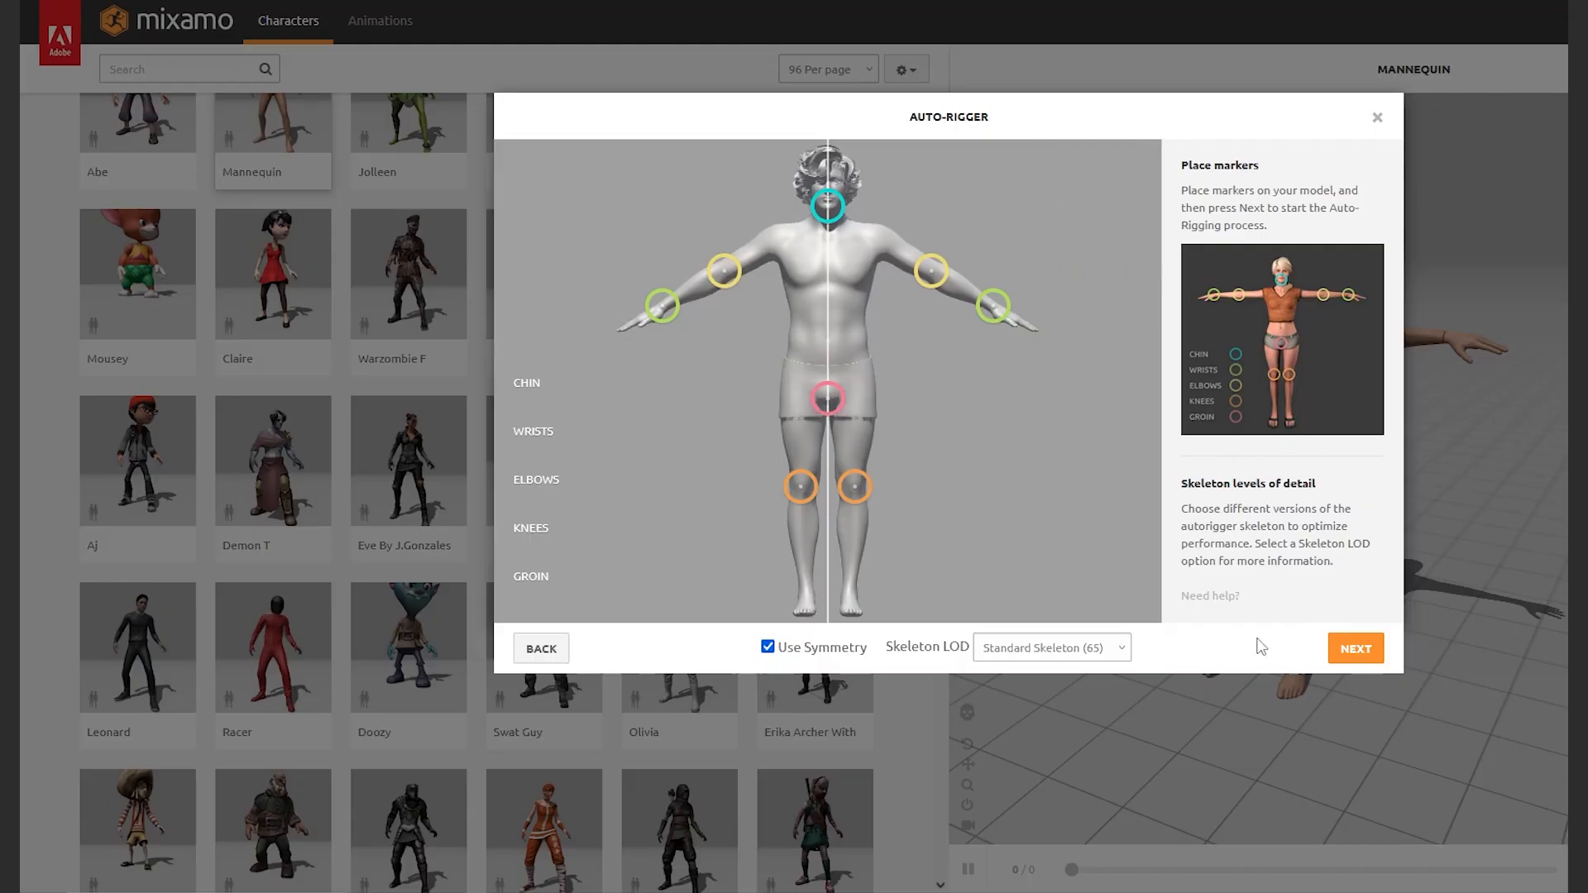
{"action": "left_click", "coordinate": [1347, 653]}
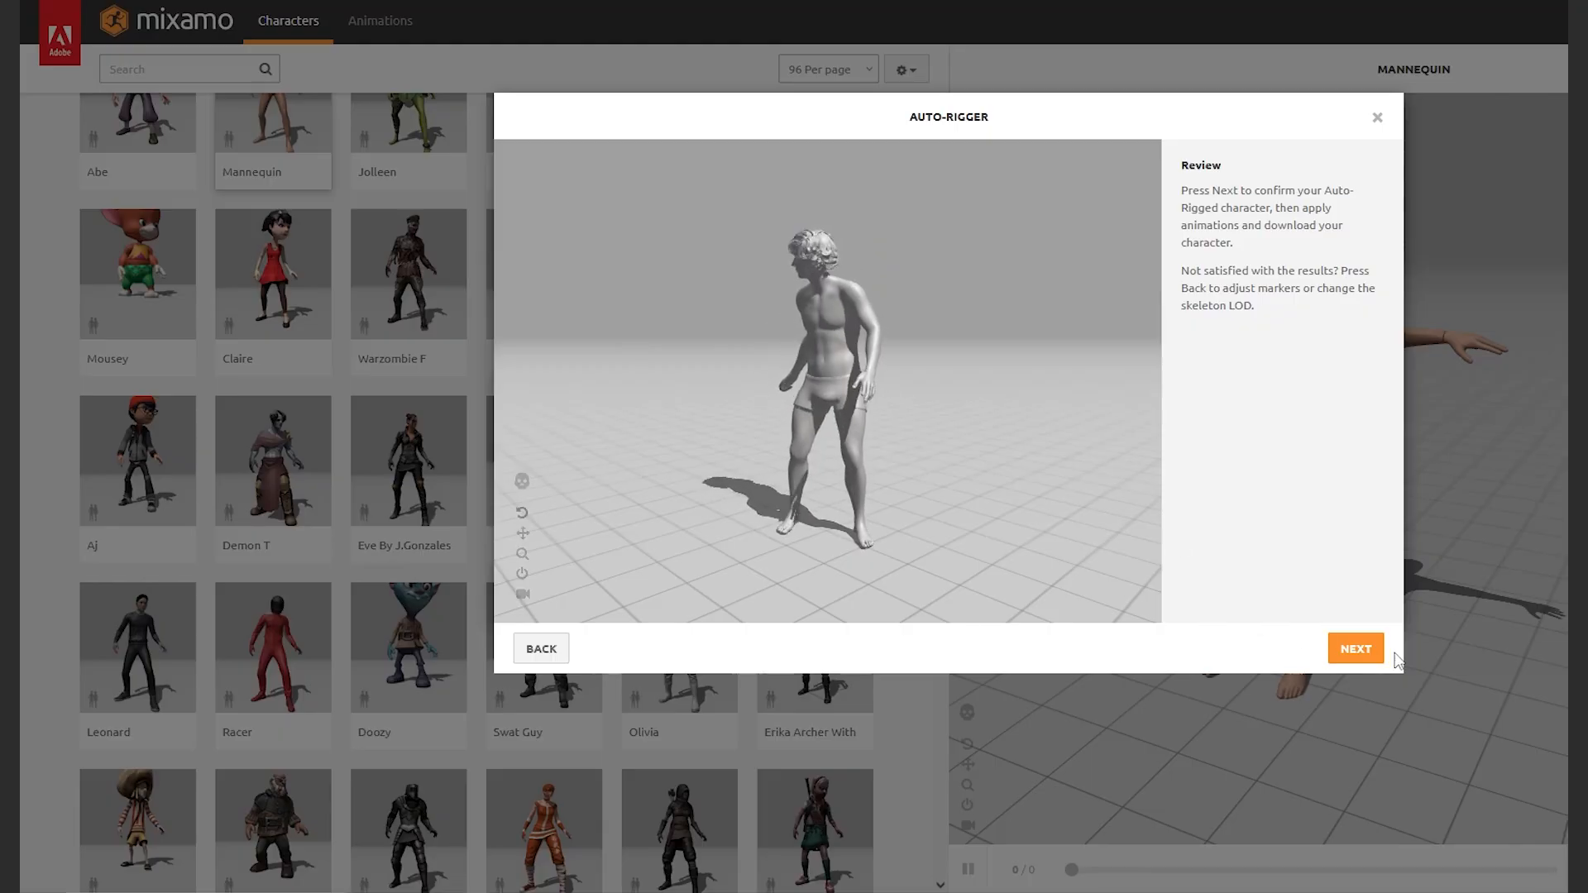
Accept the auto-rigged result and confirm replacing the current character
{"action": "left_click", "coordinate": [1361, 651]}
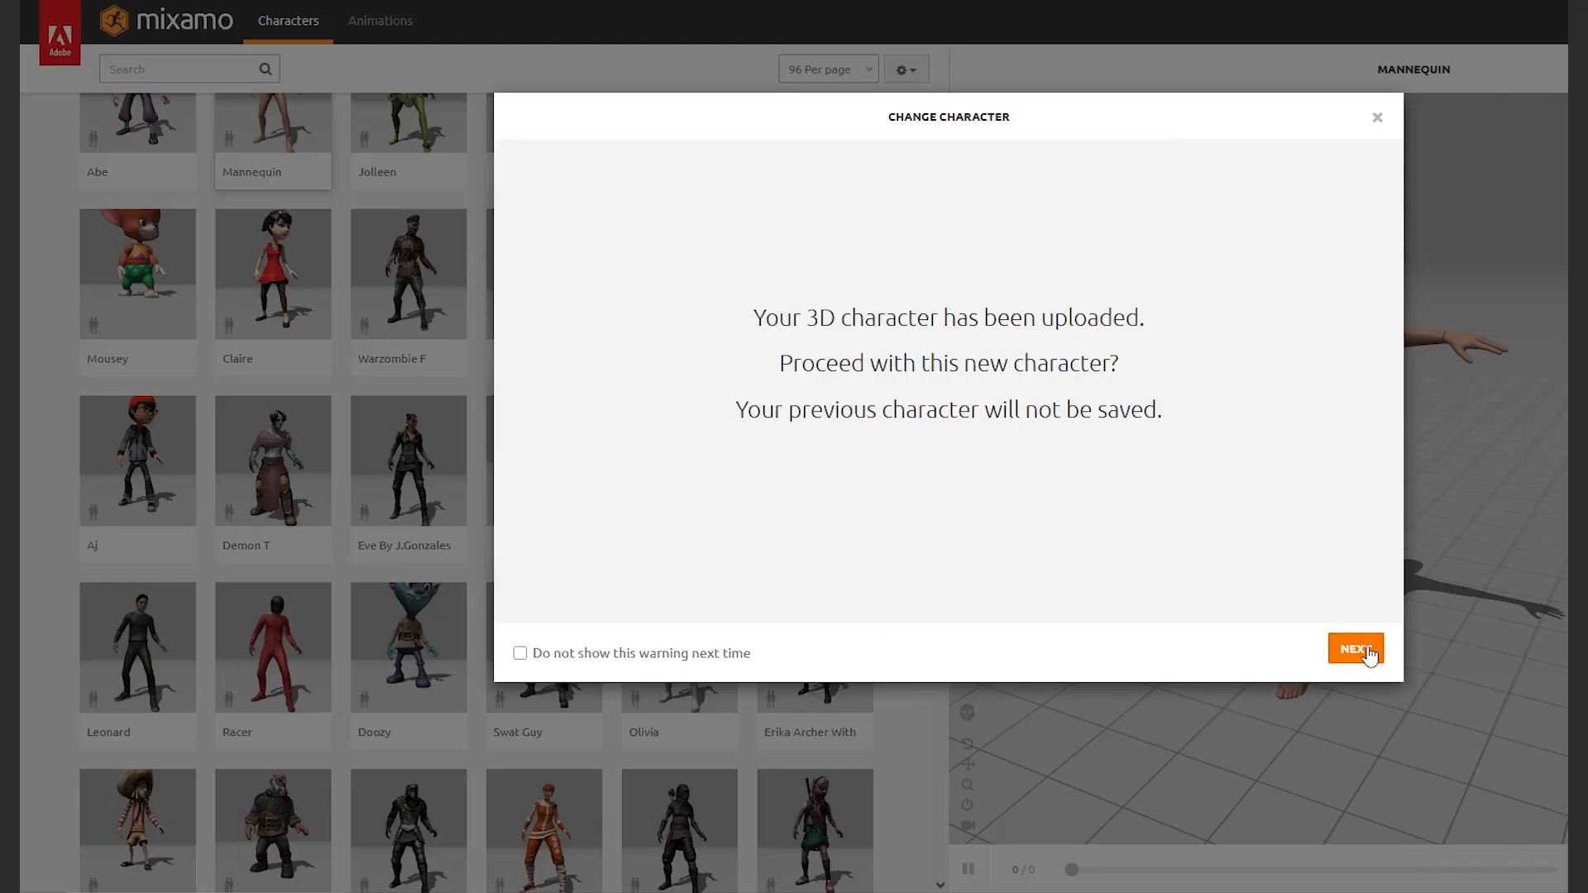
{"action": "left_click", "coordinate": [1360, 651]}
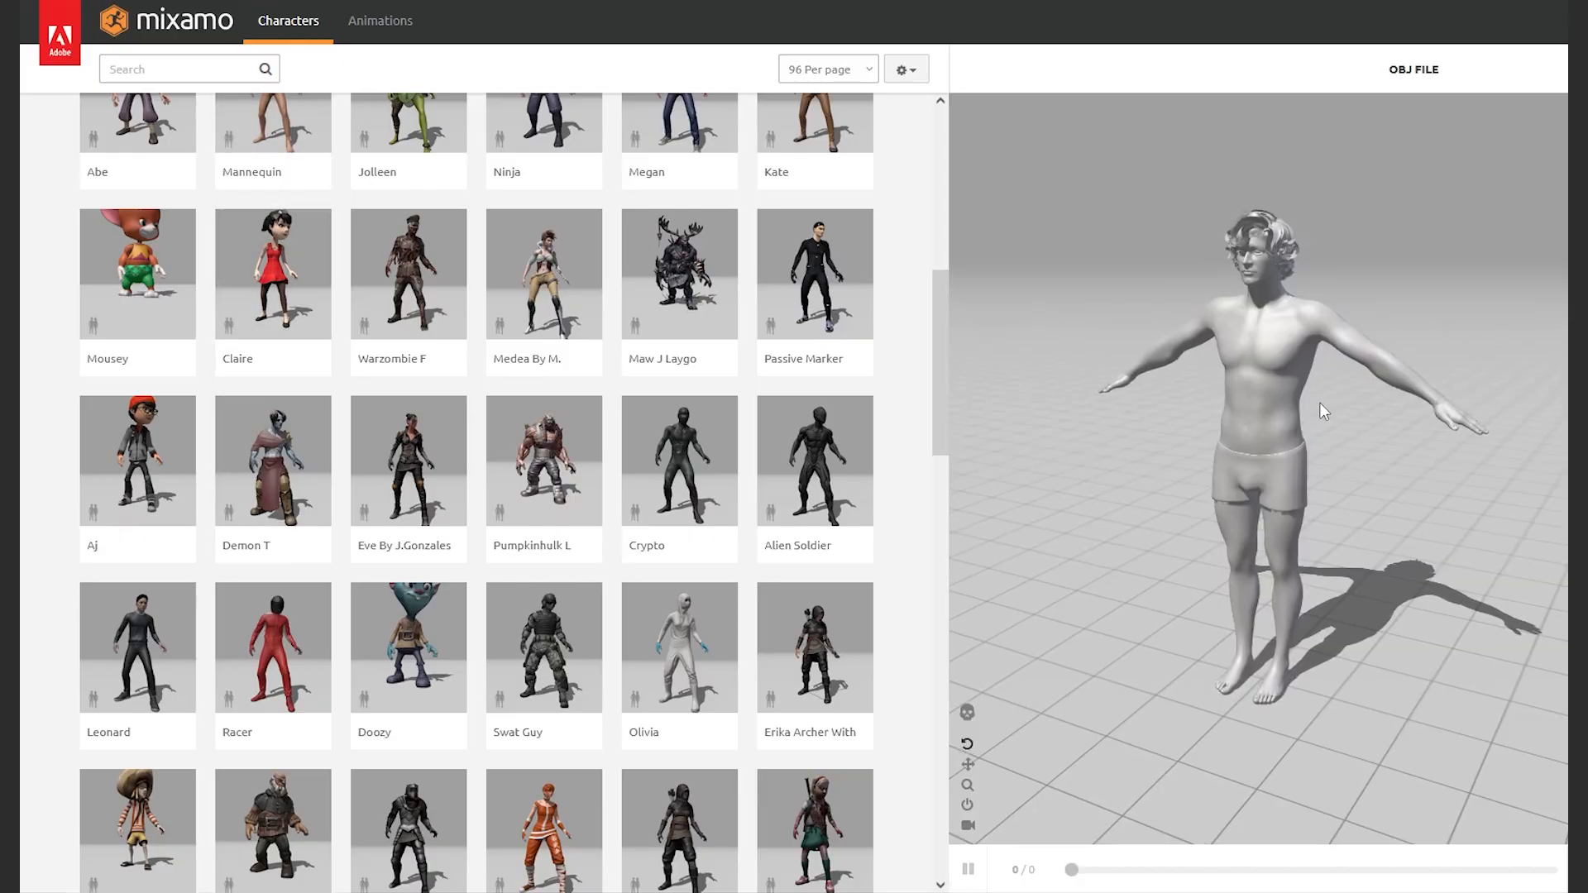
Search Mixamo for 'T-Pose', correcting the query from 'T Pose'
{"action": "left_click_drag", "start_coordinate": [1318, 402], "coordinate": [1361, 388]}
{"action": "left_click", "coordinate": [205, 61]}
{"action": "type", "text": "T"}
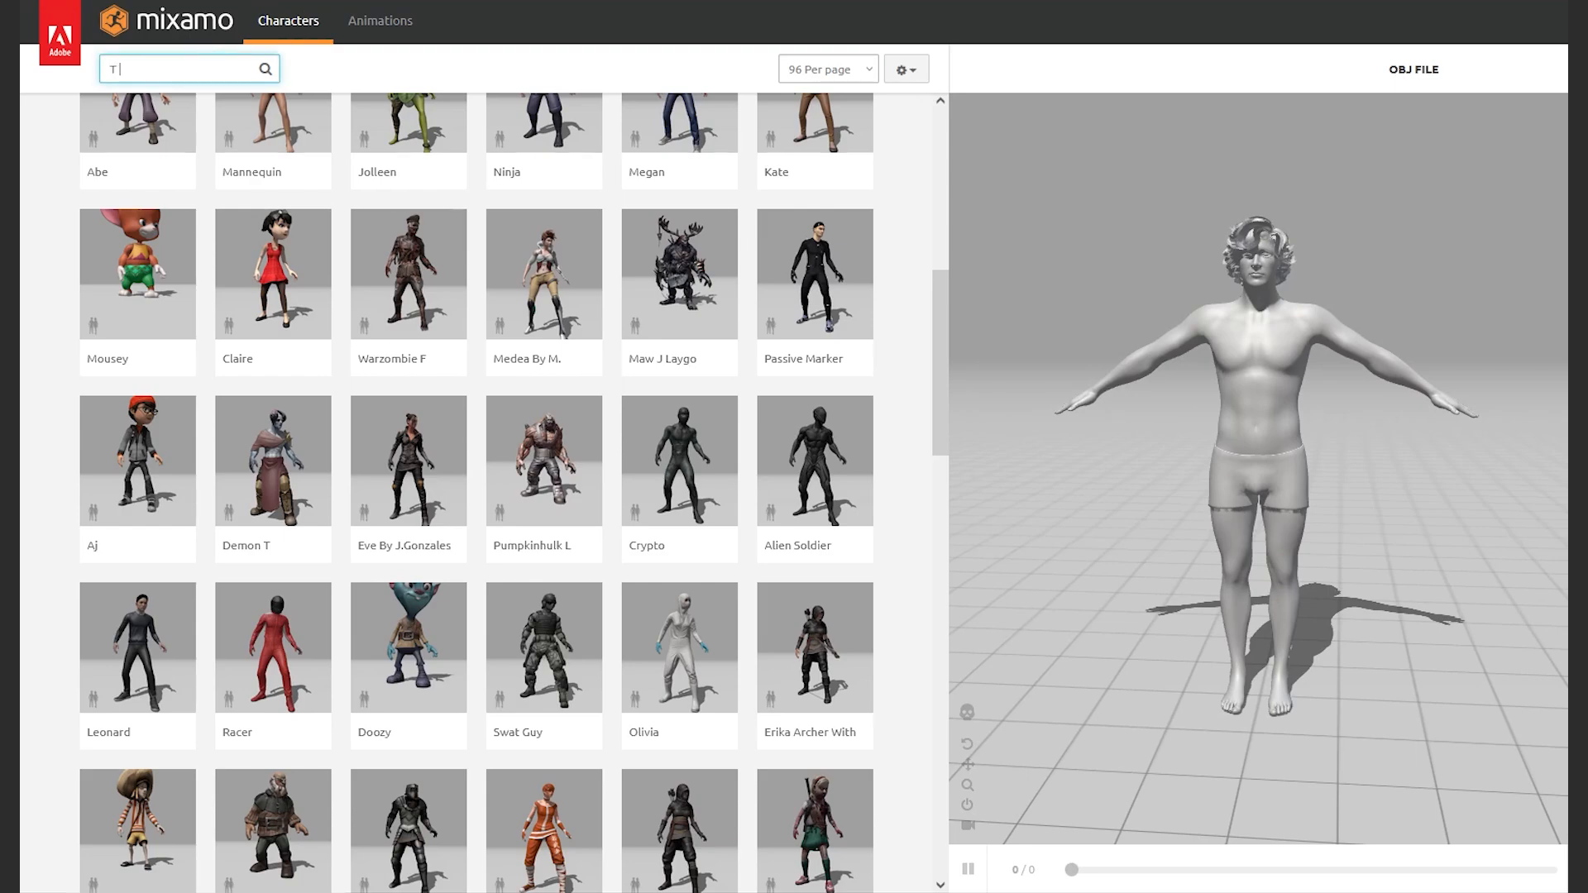
{"action": "type", "text": " Pose"}
{"action": "key", "text": "Return"}
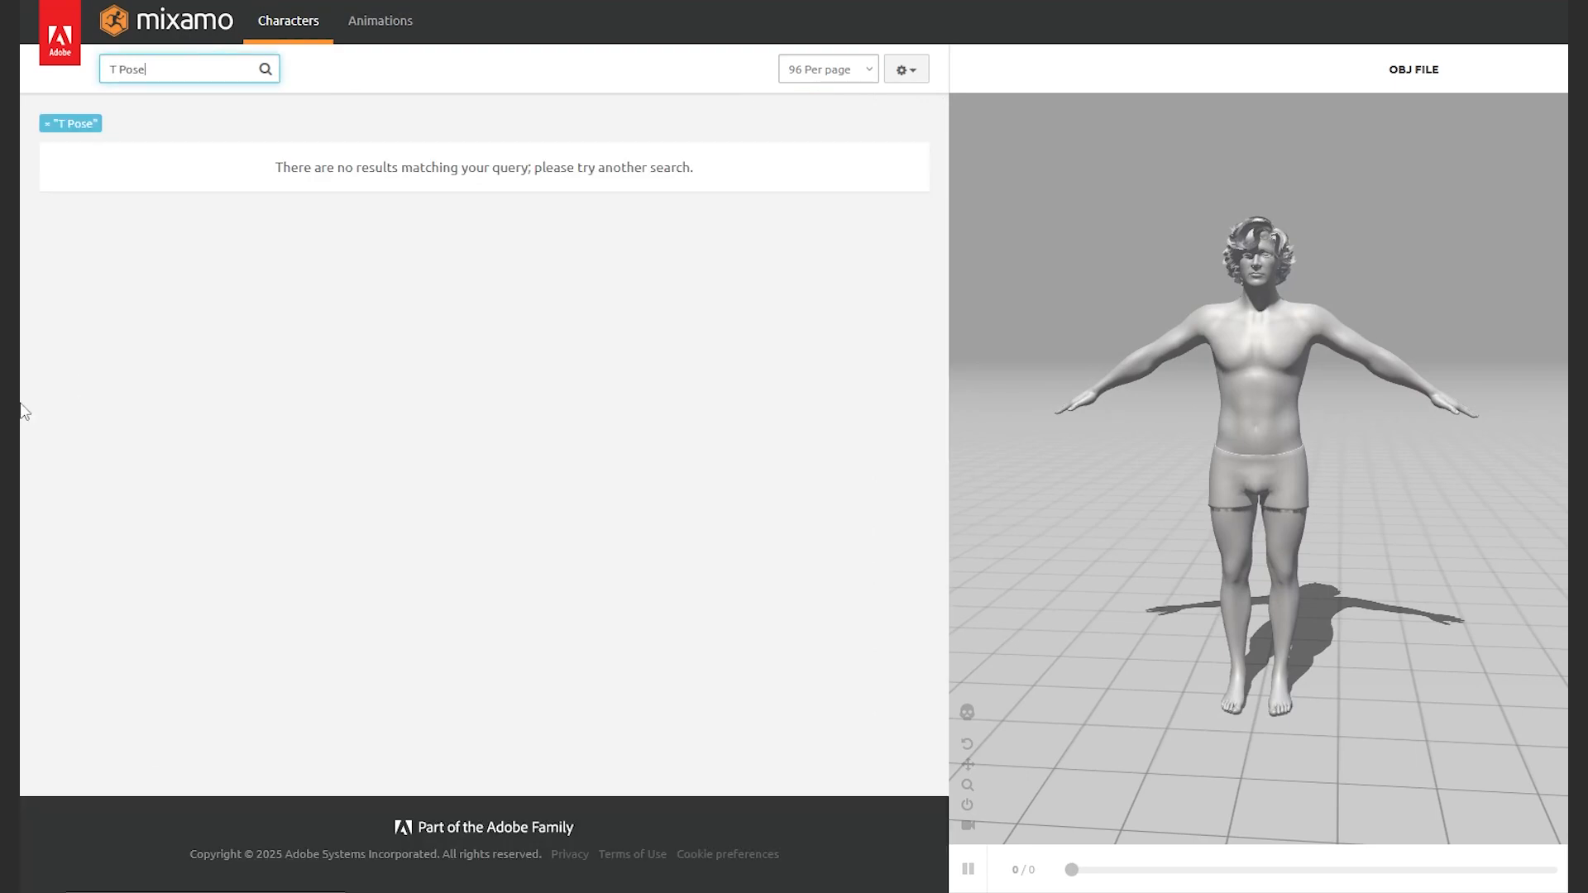
{"action": "left_click", "coordinate": [122, 66]}
{"action": "key", "text": "BackSpace"}
{"action": "type", "text": "-"}
{"action": "key", "text": "Return"}
Apply the T-Pose animation to the character and bring up its download settings
{"action": "left_click", "coordinate": [380, 21]}
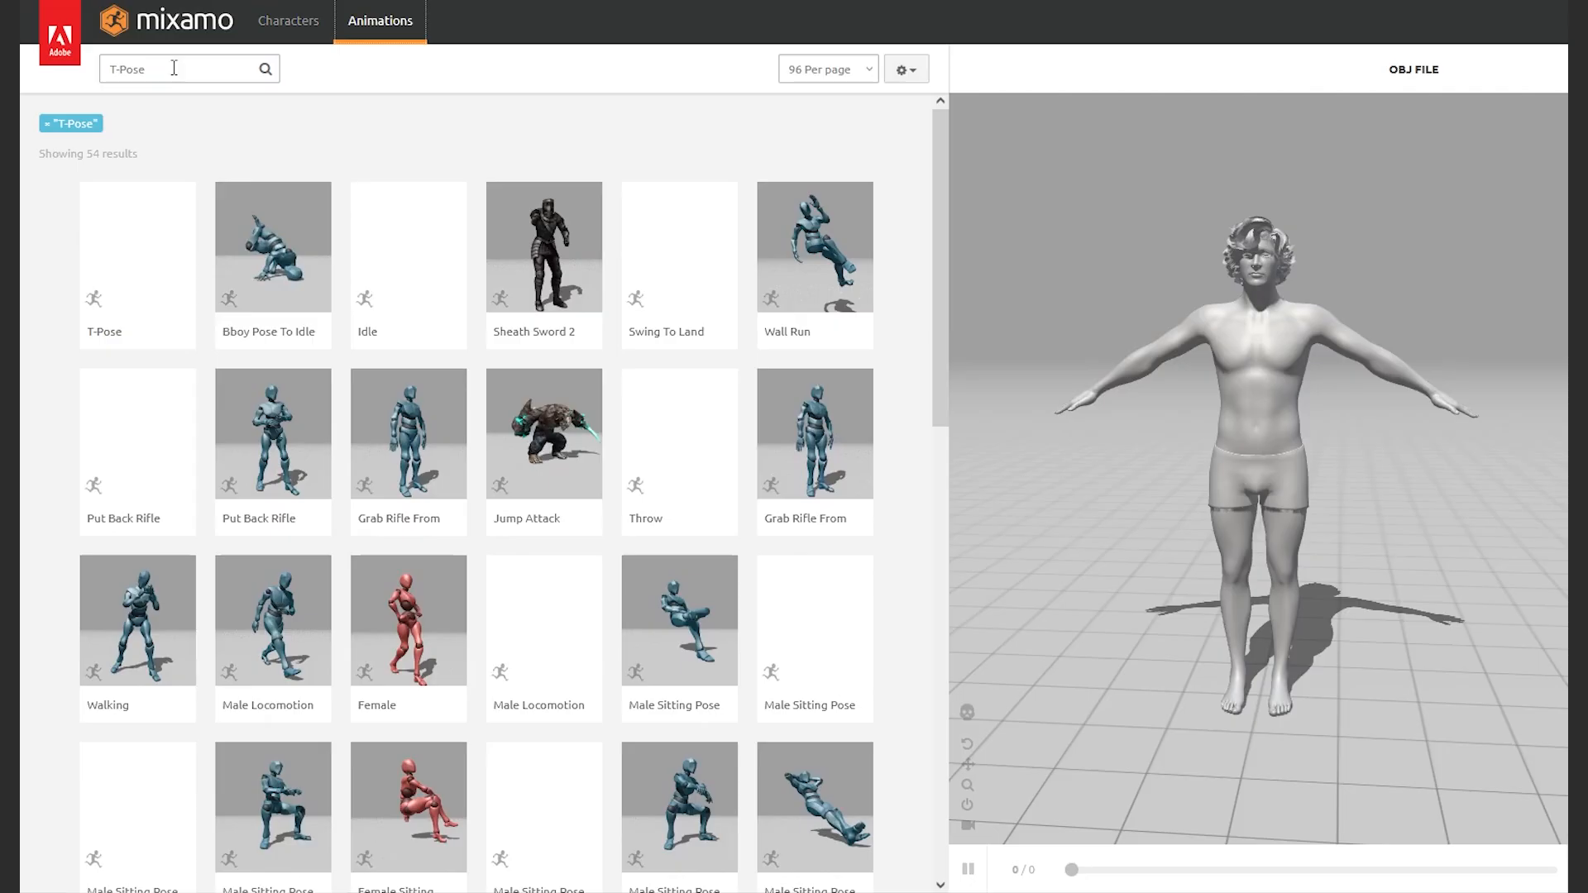
{"action": "left_click", "coordinate": [122, 267]}
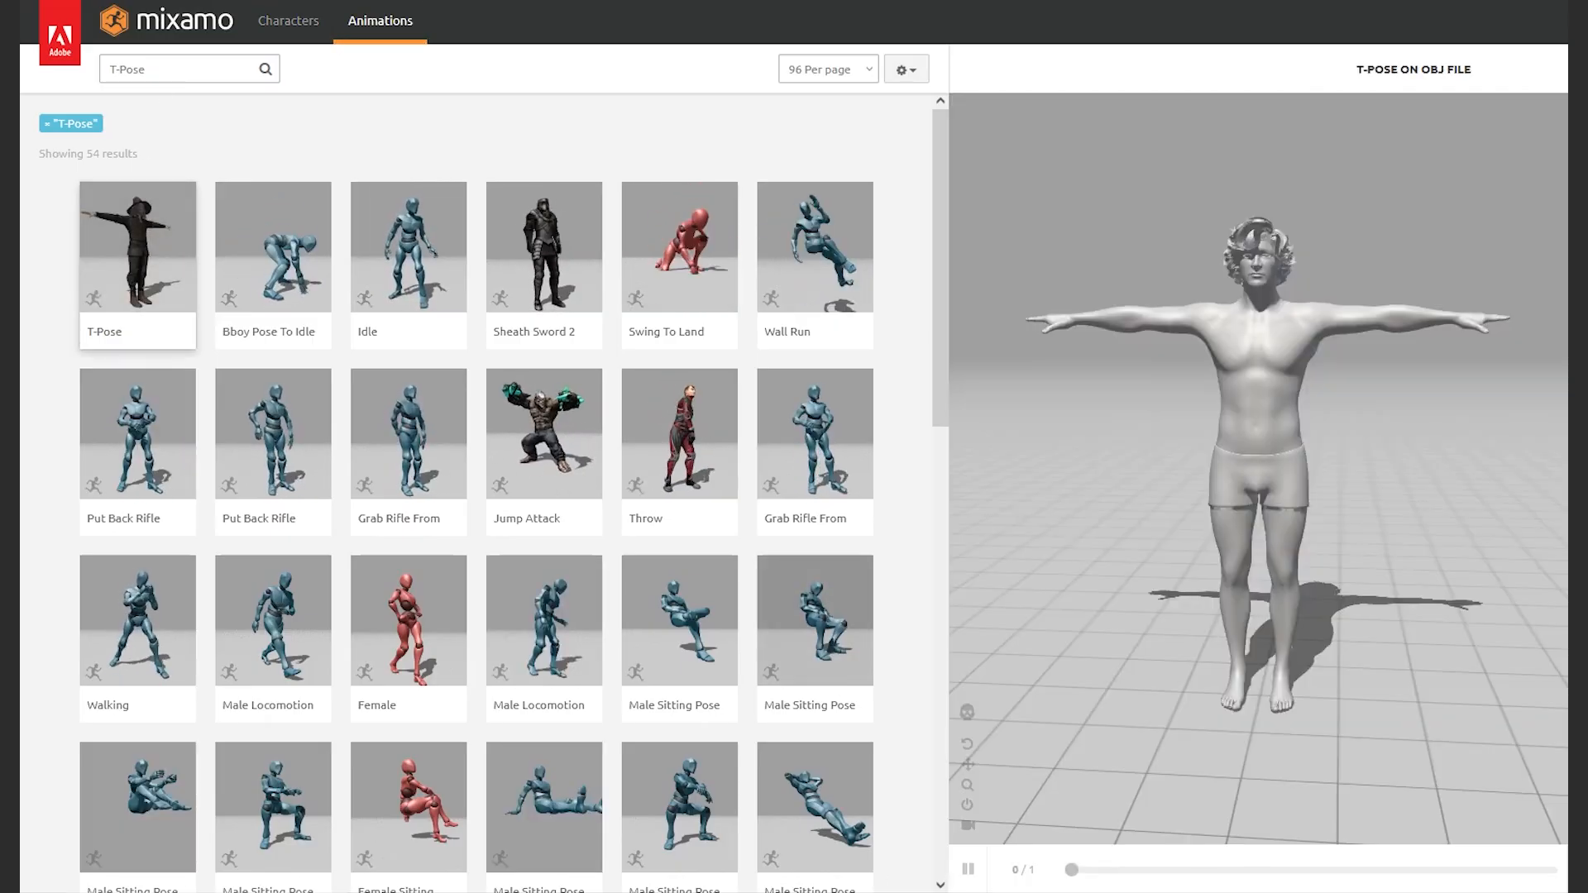
{"action": "left_click_drag", "start_coordinate": [1320, 460], "coordinate": [1540, 413]}
{"action": "left_click_drag", "start_coordinate": [1401, 524], "coordinate": [1195, 592]}
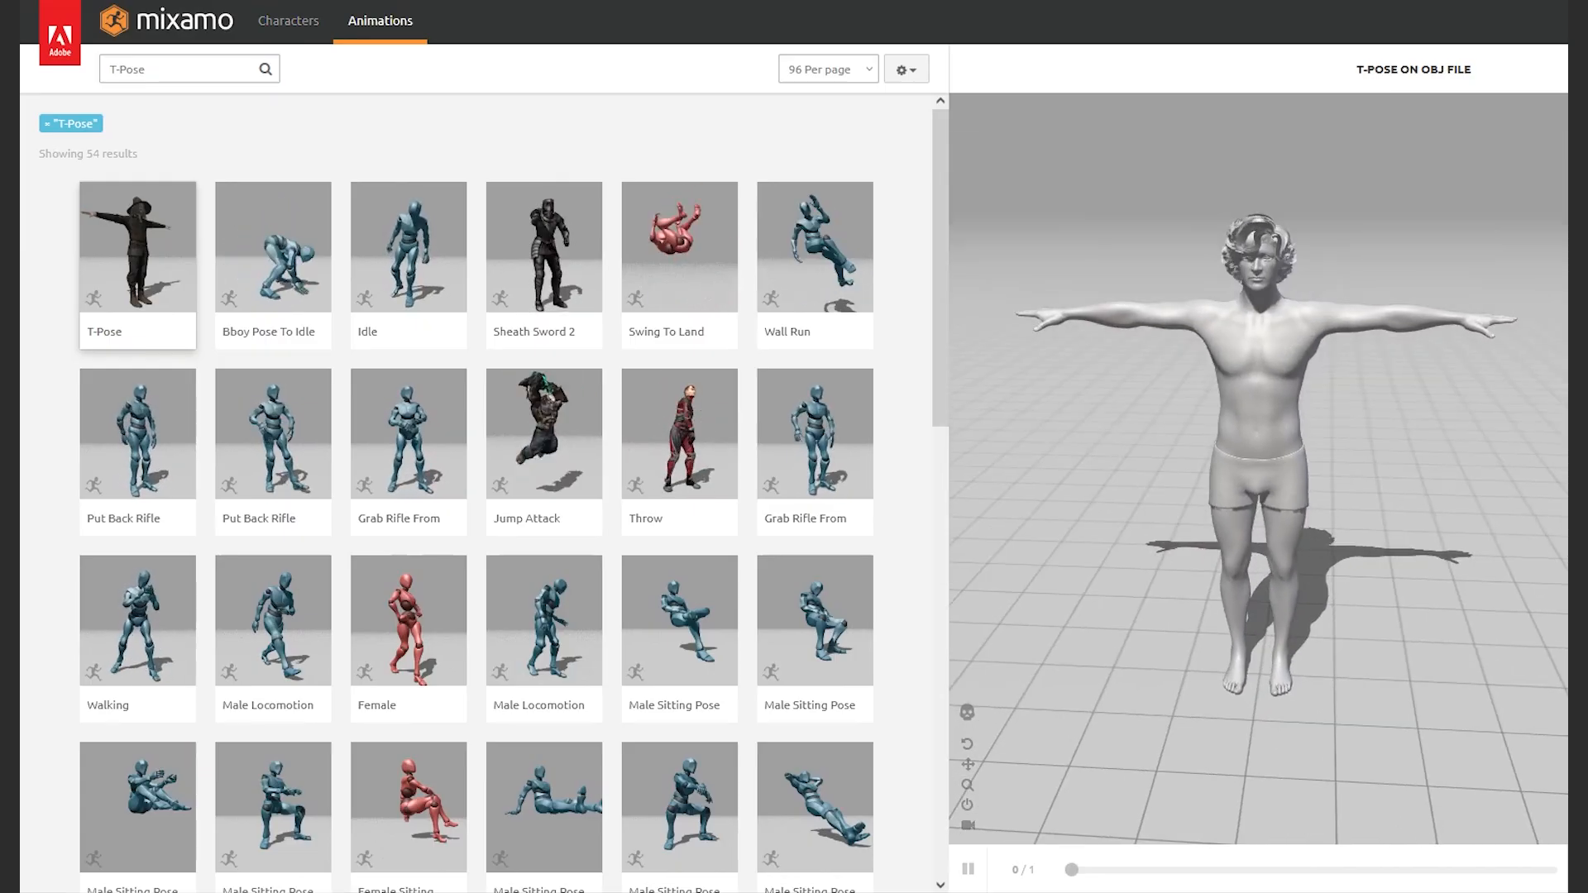
{"action": "left_click", "coordinate": [1571, 126]}
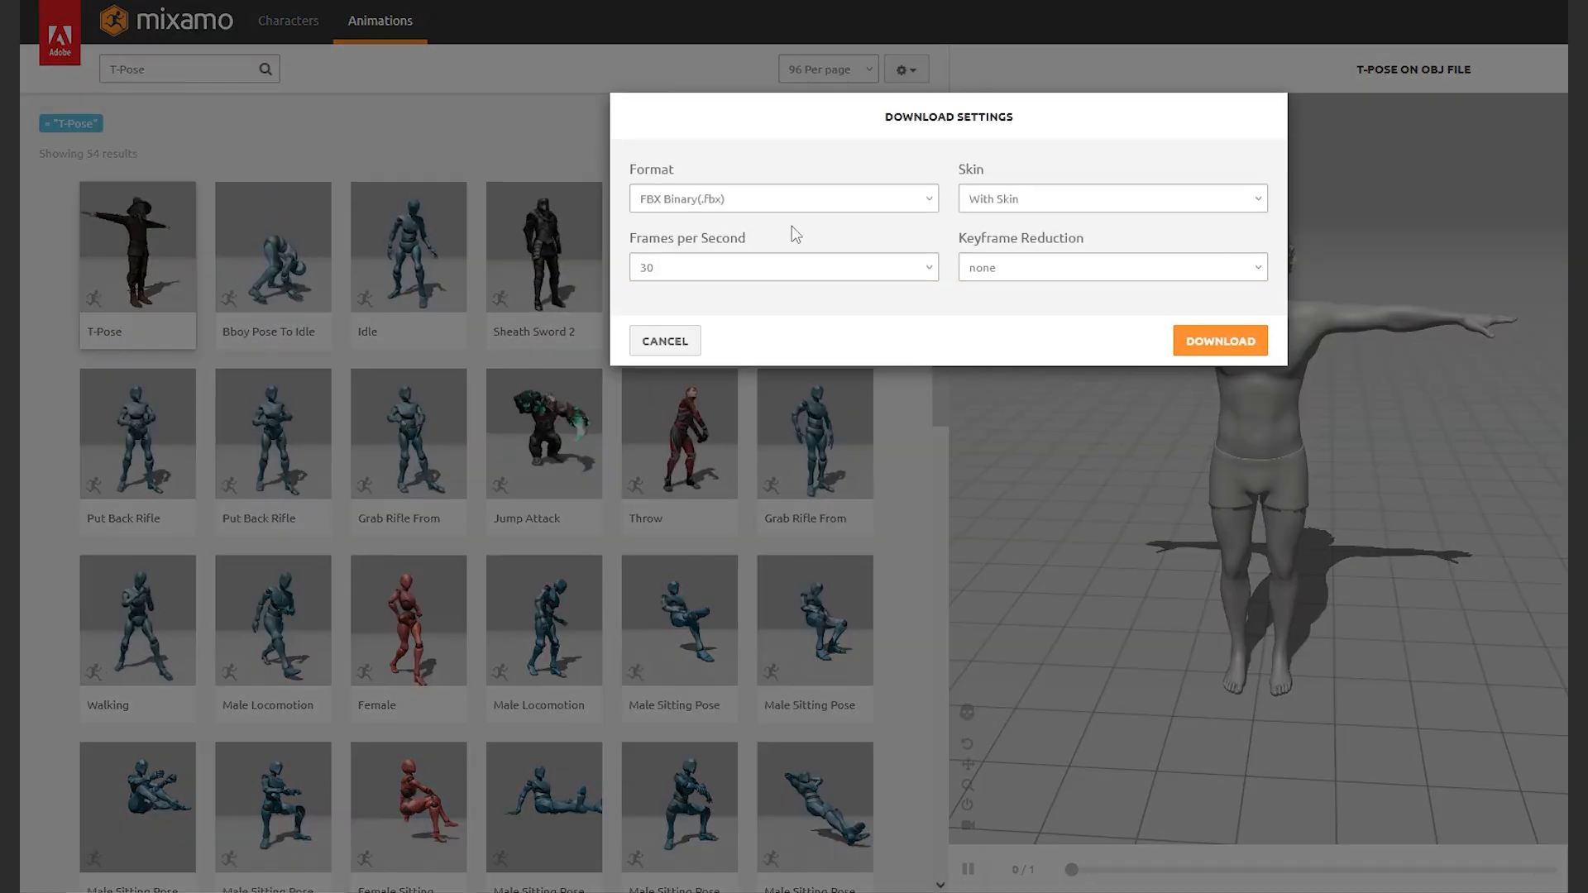
Download as FBX 6.1 with skin, 60 fps, and no keyframe reduction
{"action": "left_click", "coordinate": [772, 271]}
{"action": "left_click", "coordinate": [748, 325]}
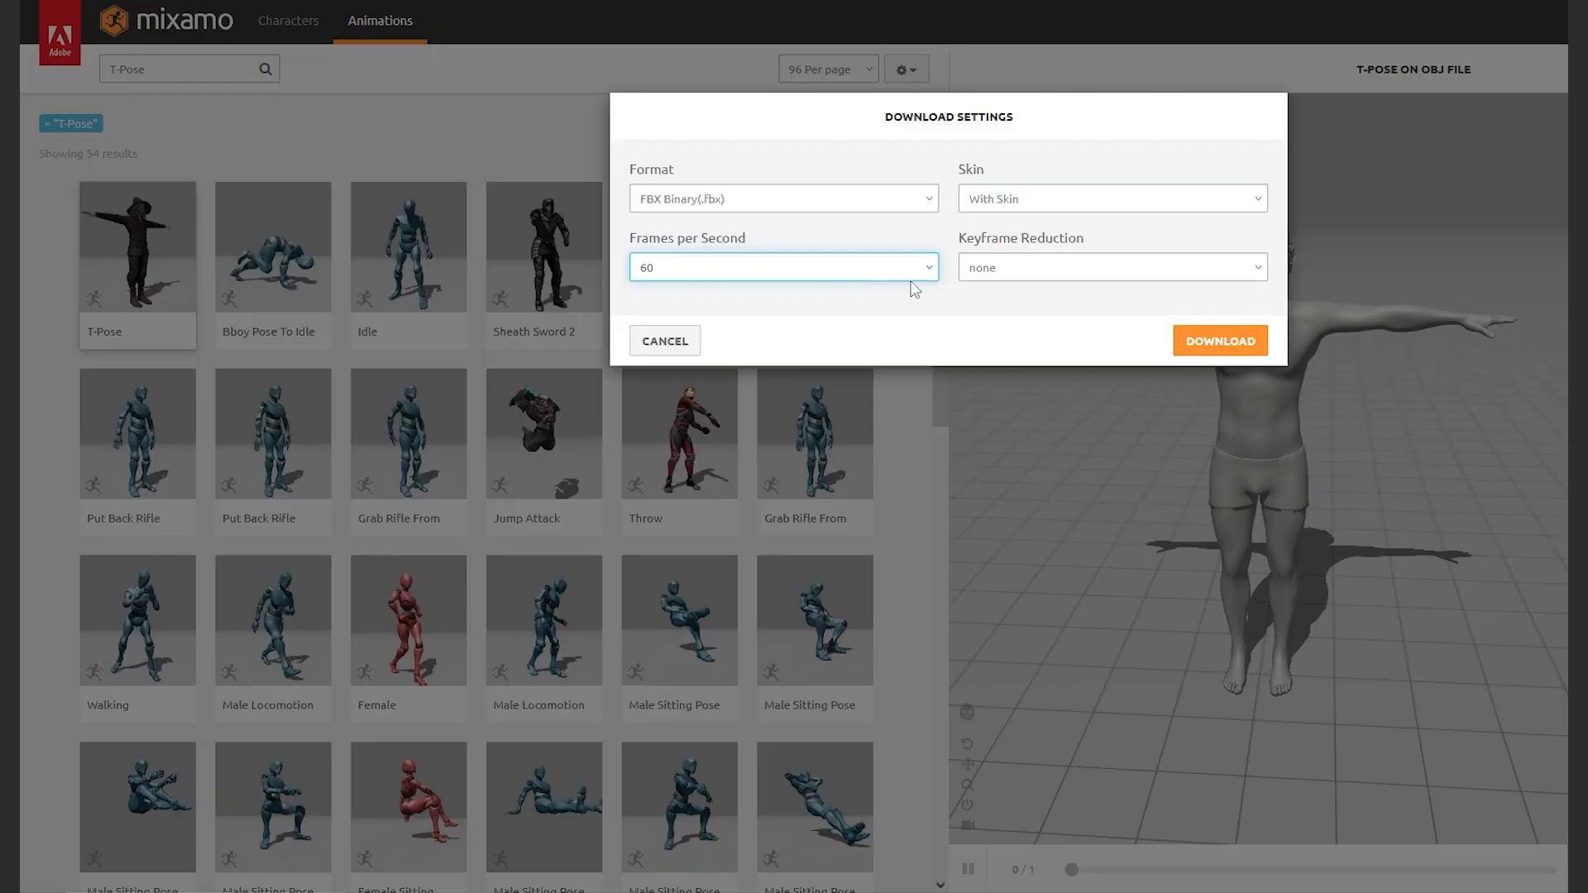
{"action": "left_click", "coordinate": [1026, 273]}
{"action": "left_click", "coordinate": [1028, 273]}
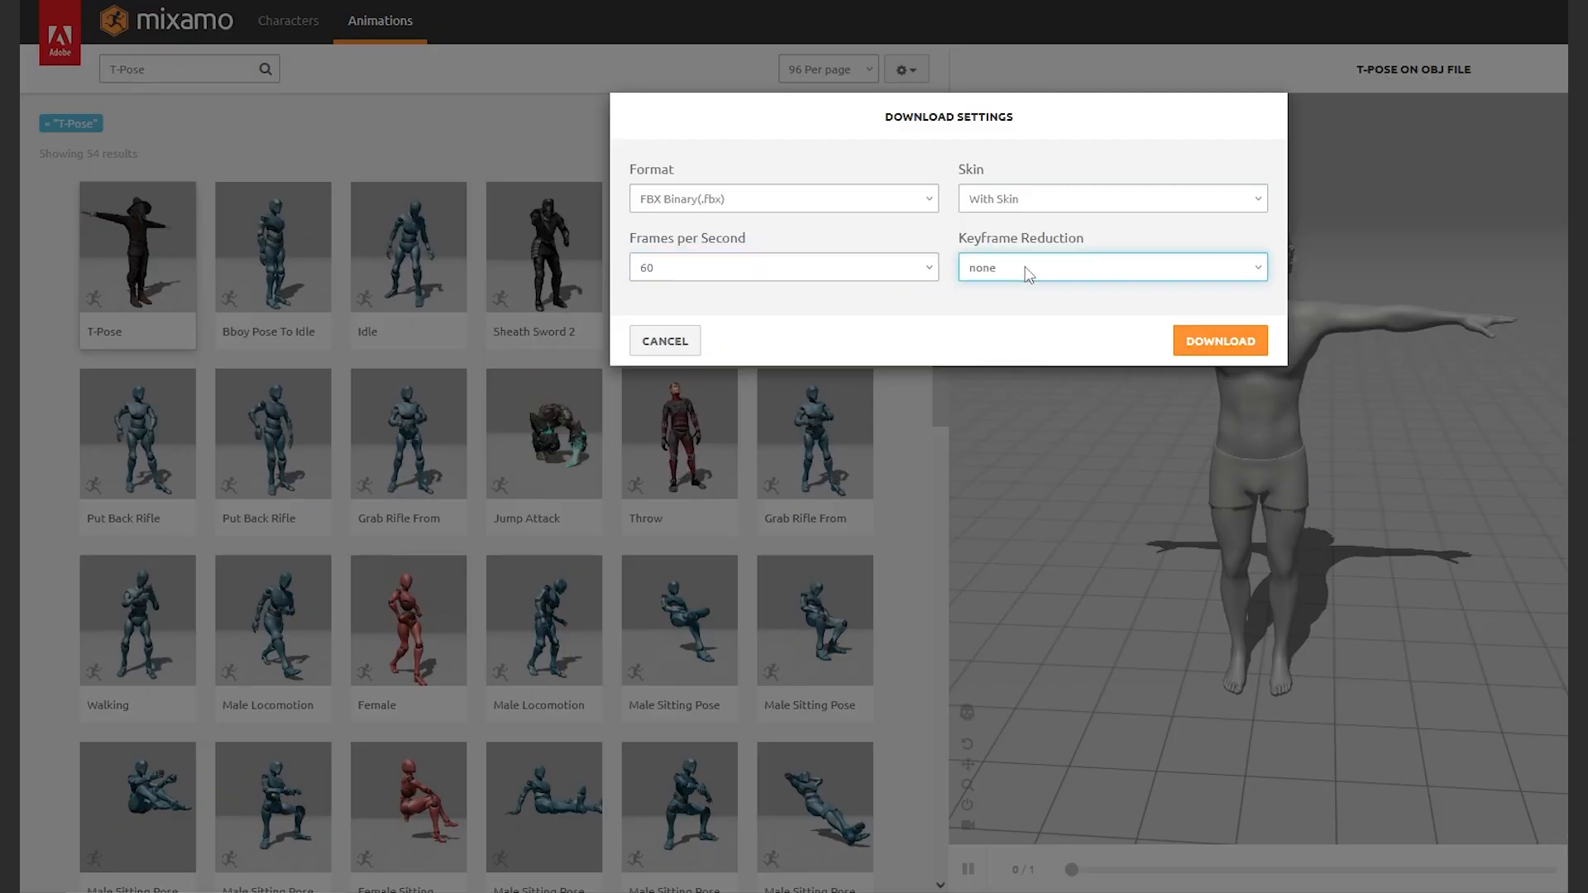
{"action": "left_click", "coordinate": [1067, 203]}
{"action": "left_click", "coordinate": [1069, 202]}
{"action": "left_click", "coordinate": [841, 203]}
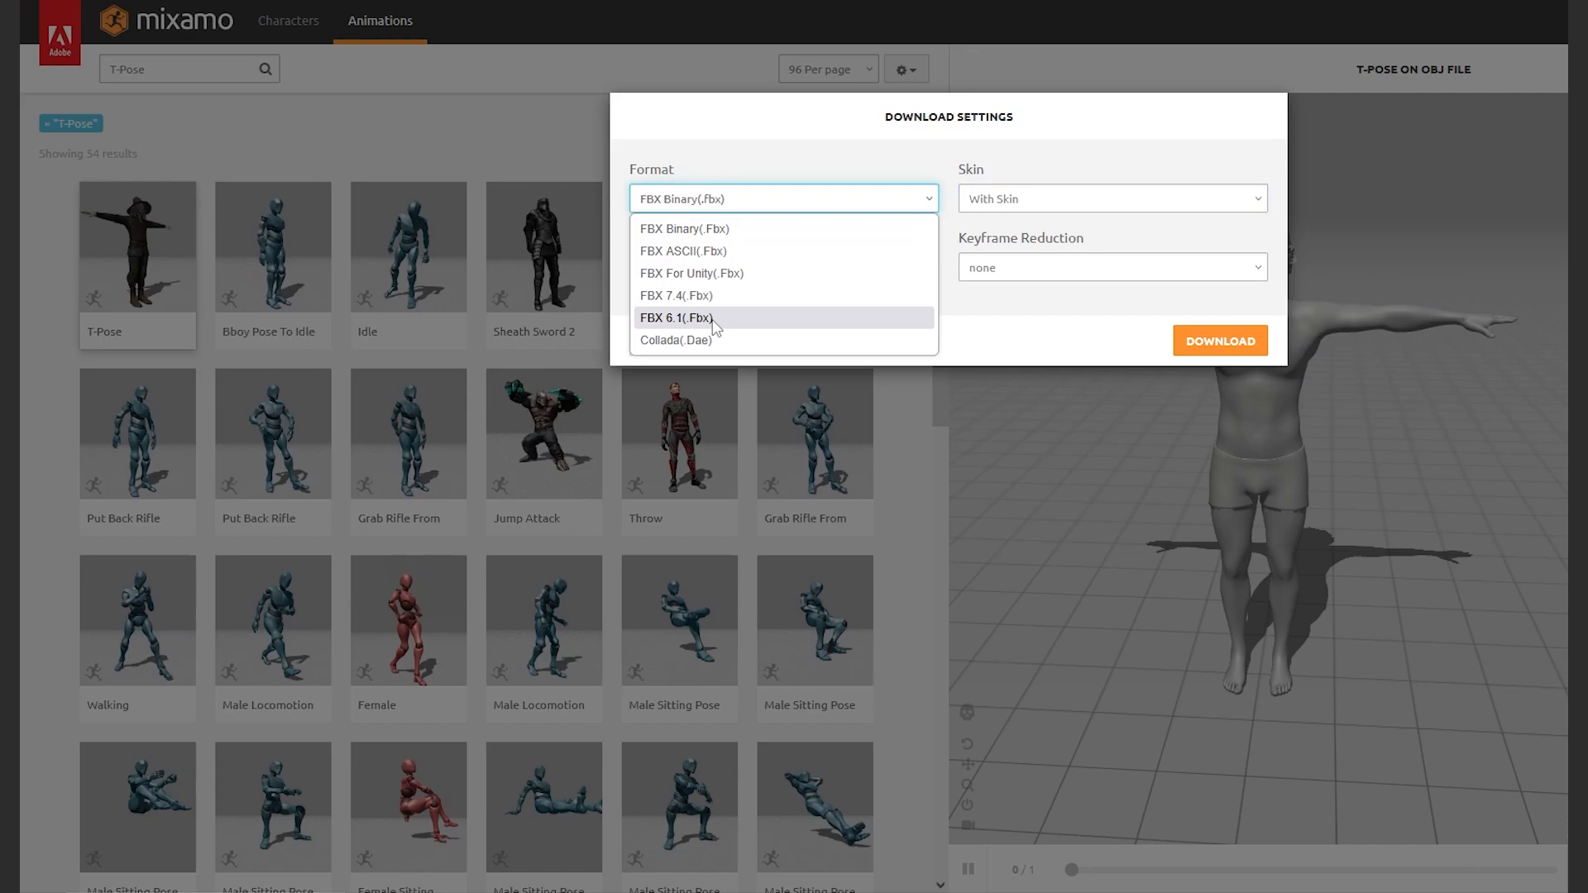
{"action": "left_click", "coordinate": [714, 321]}
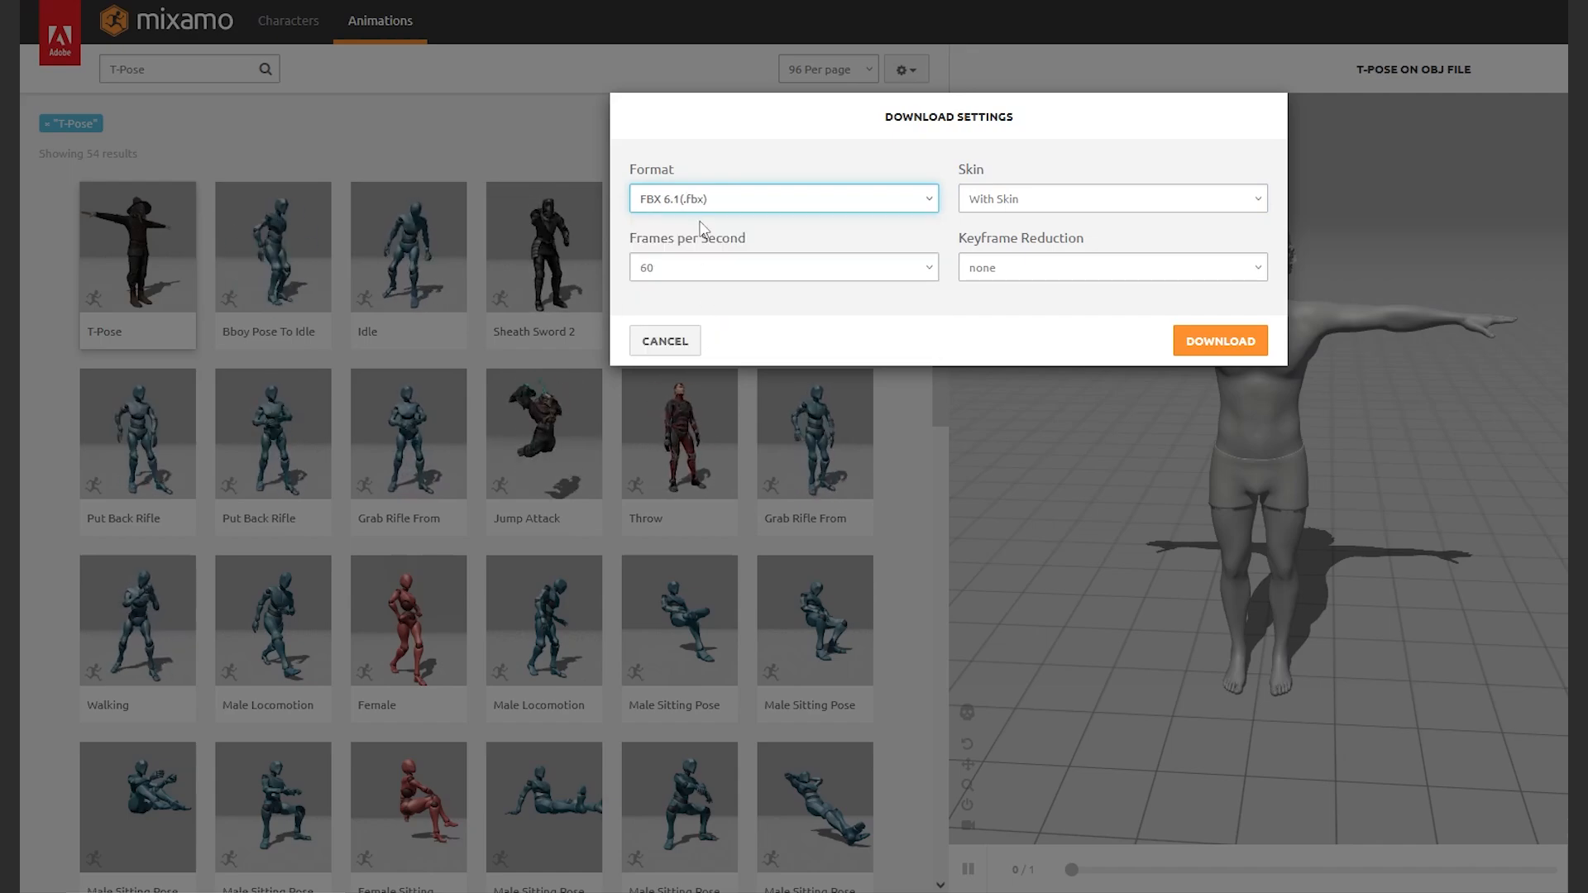
{"action": "left_click", "coordinate": [1217, 341]}
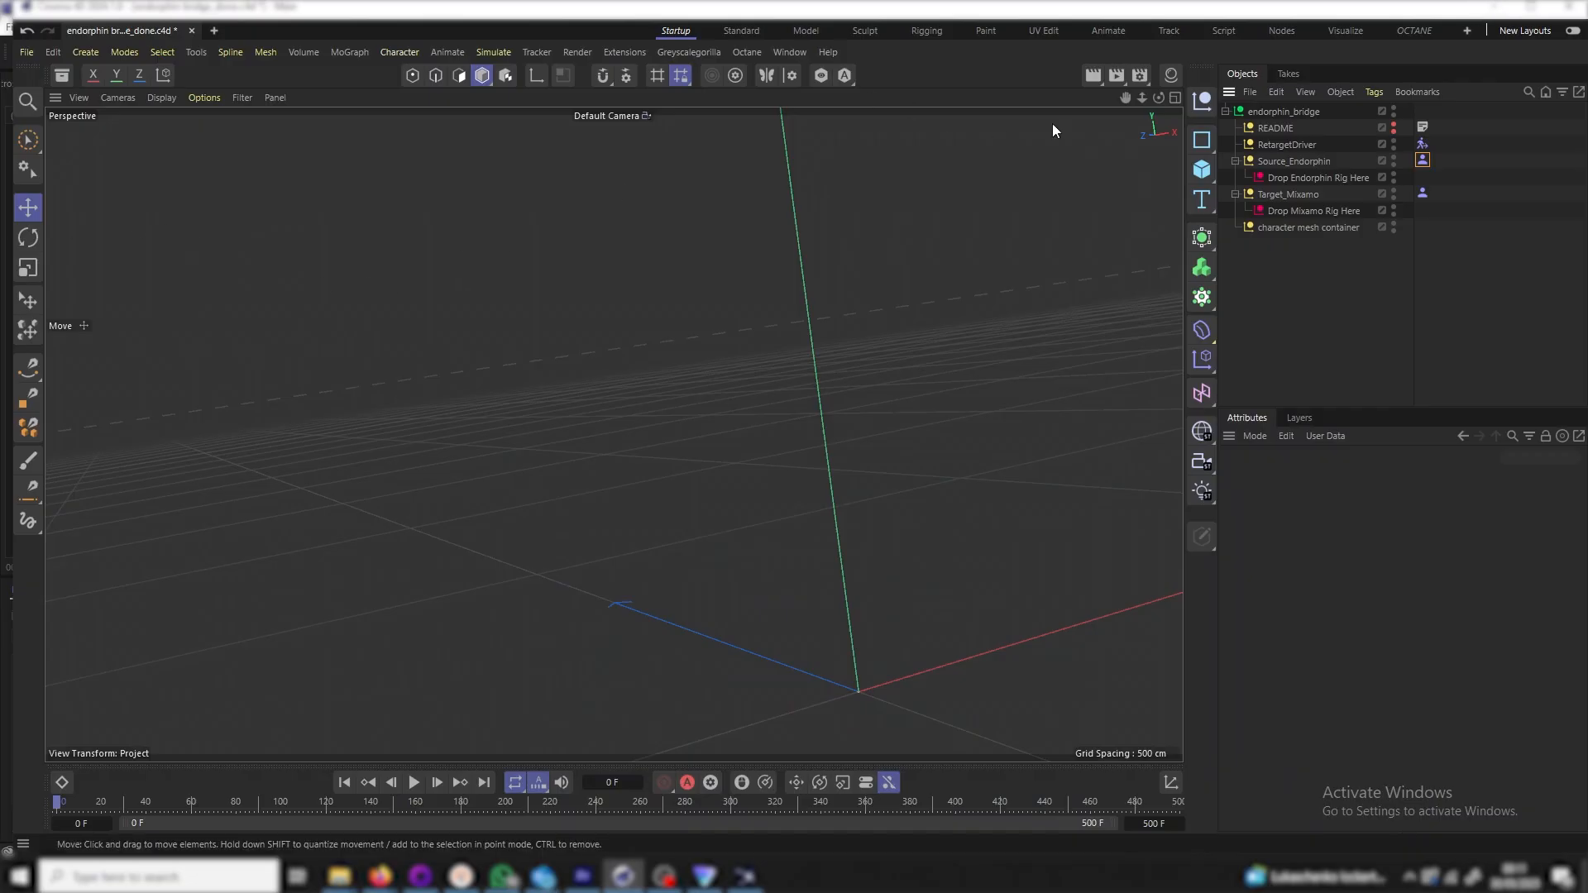
Check the Character Solver on RetargetDriver, then open the endorphin definition's manager
{"action": "left_click", "coordinate": [1423, 144]}
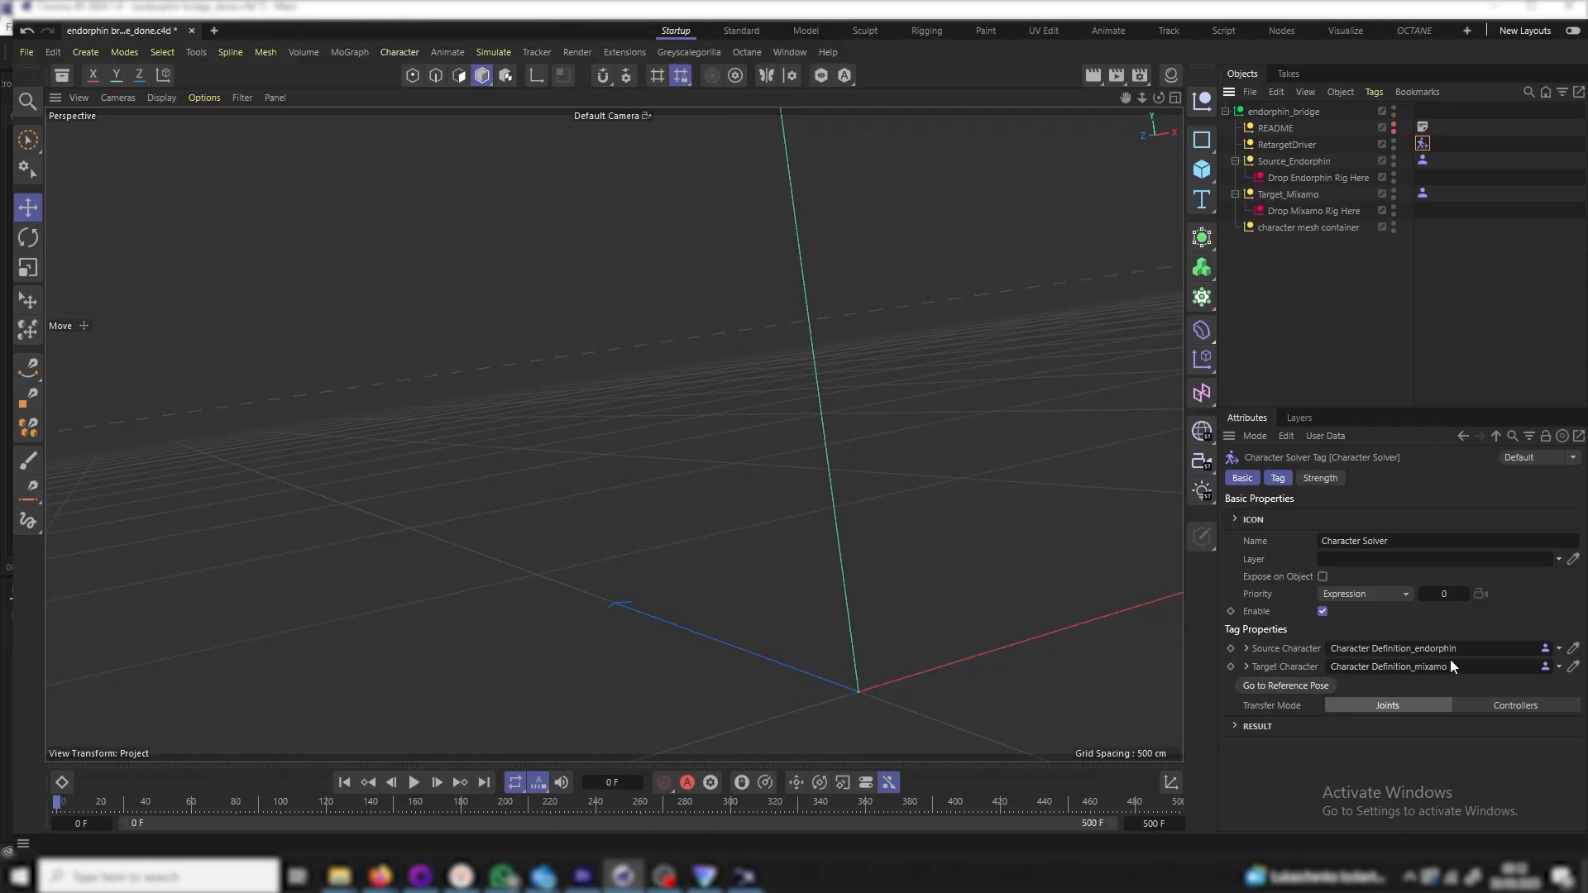
{"action": "left_click", "coordinate": [1422, 161]}
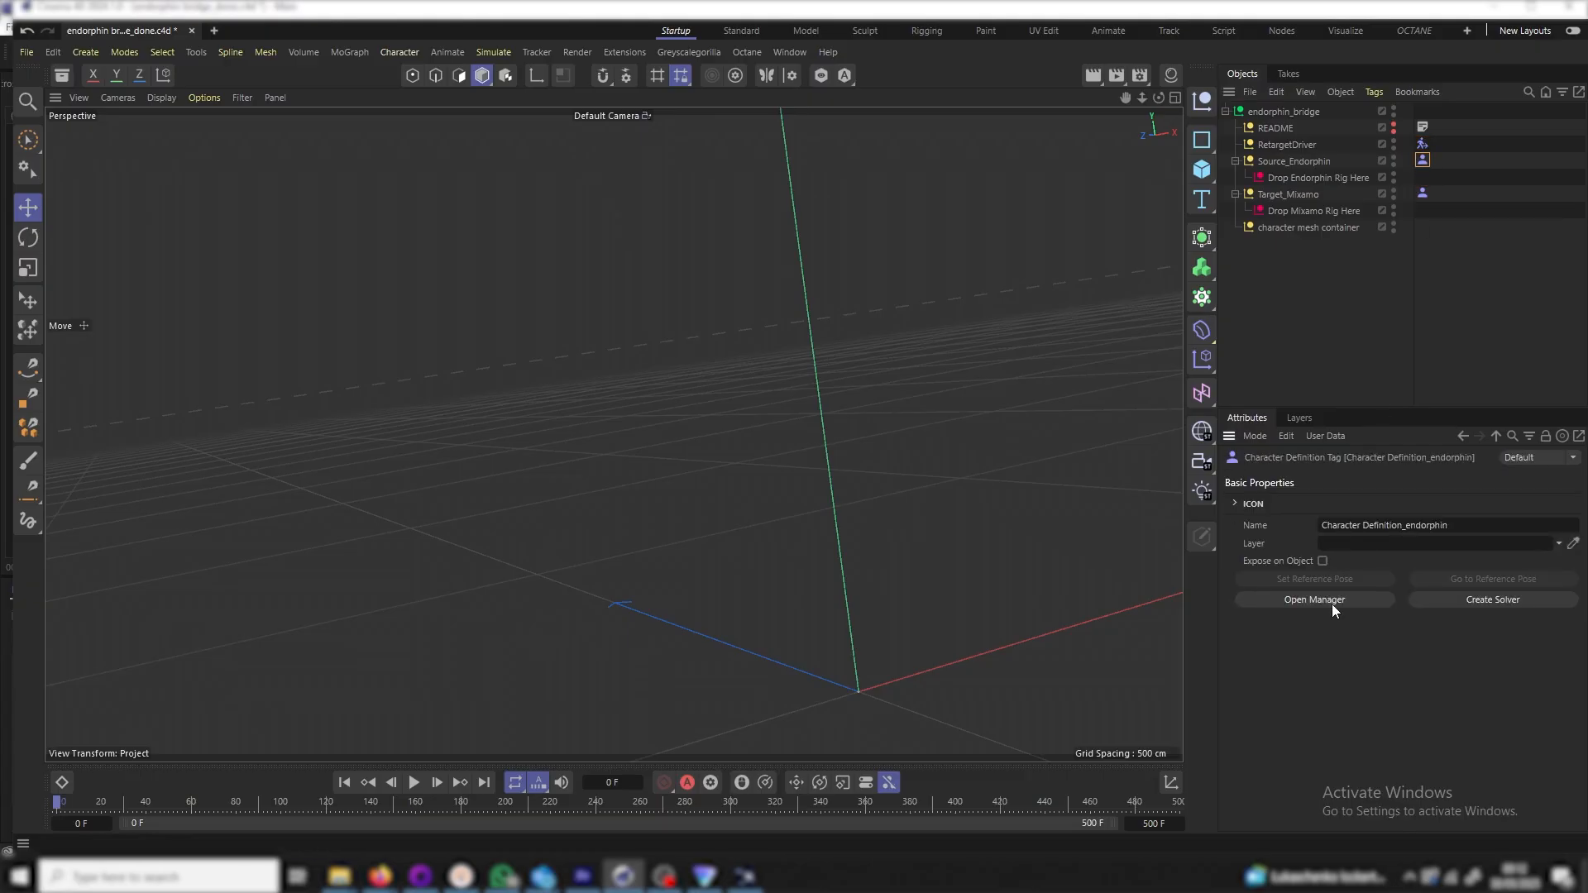
{"action": "left_click", "coordinate": [1332, 601]}
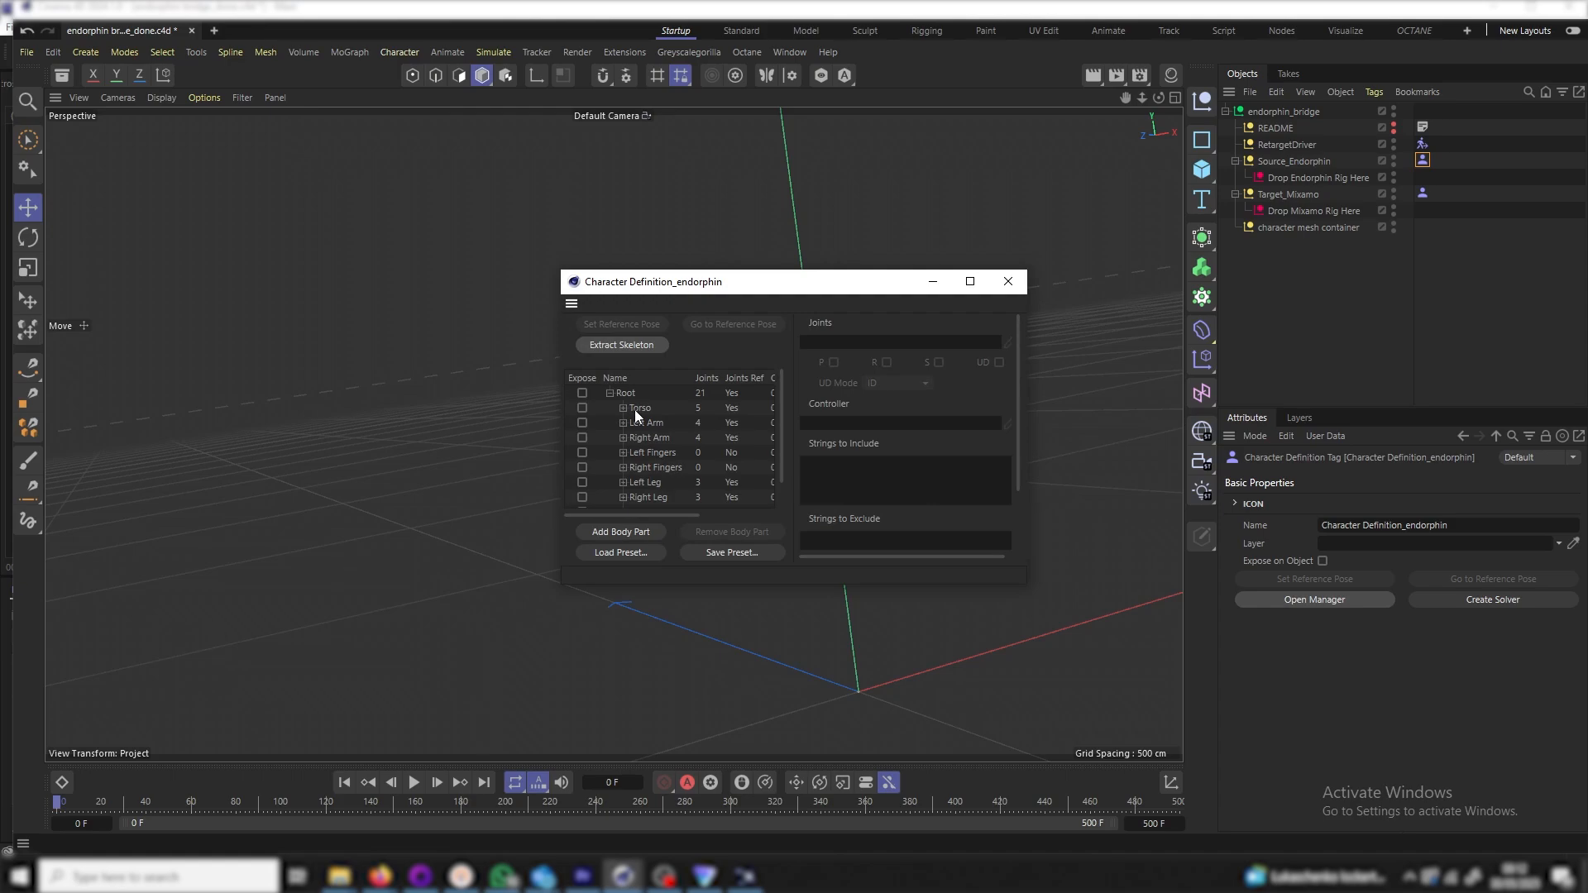
Extract the skeleton template for the endorphin definition and inspect its Spine and arms
{"action": "left_click", "coordinate": [627, 347]}
{"action": "left_click", "coordinate": [637, 438]}
{"action": "left_click", "coordinate": [636, 438]}
{"action": "left_click", "coordinate": [624, 483]}
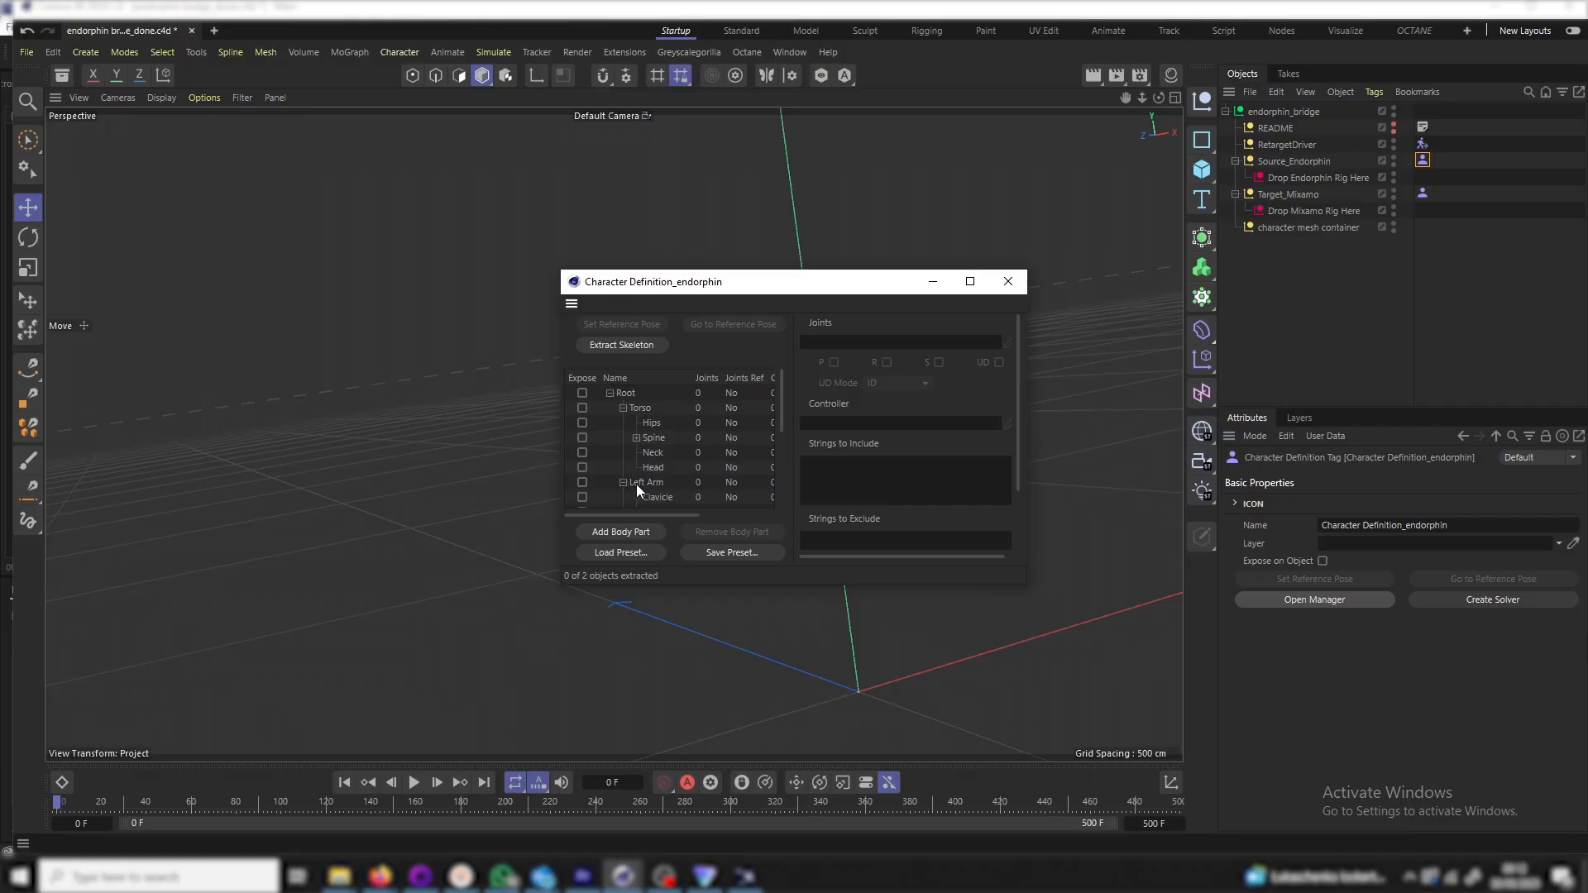
{"action": "scroll", "coordinate": [637, 484], "scroll_direction": "down", "scroll_amount": 2}
{"action": "left_click", "coordinate": [621, 459]}
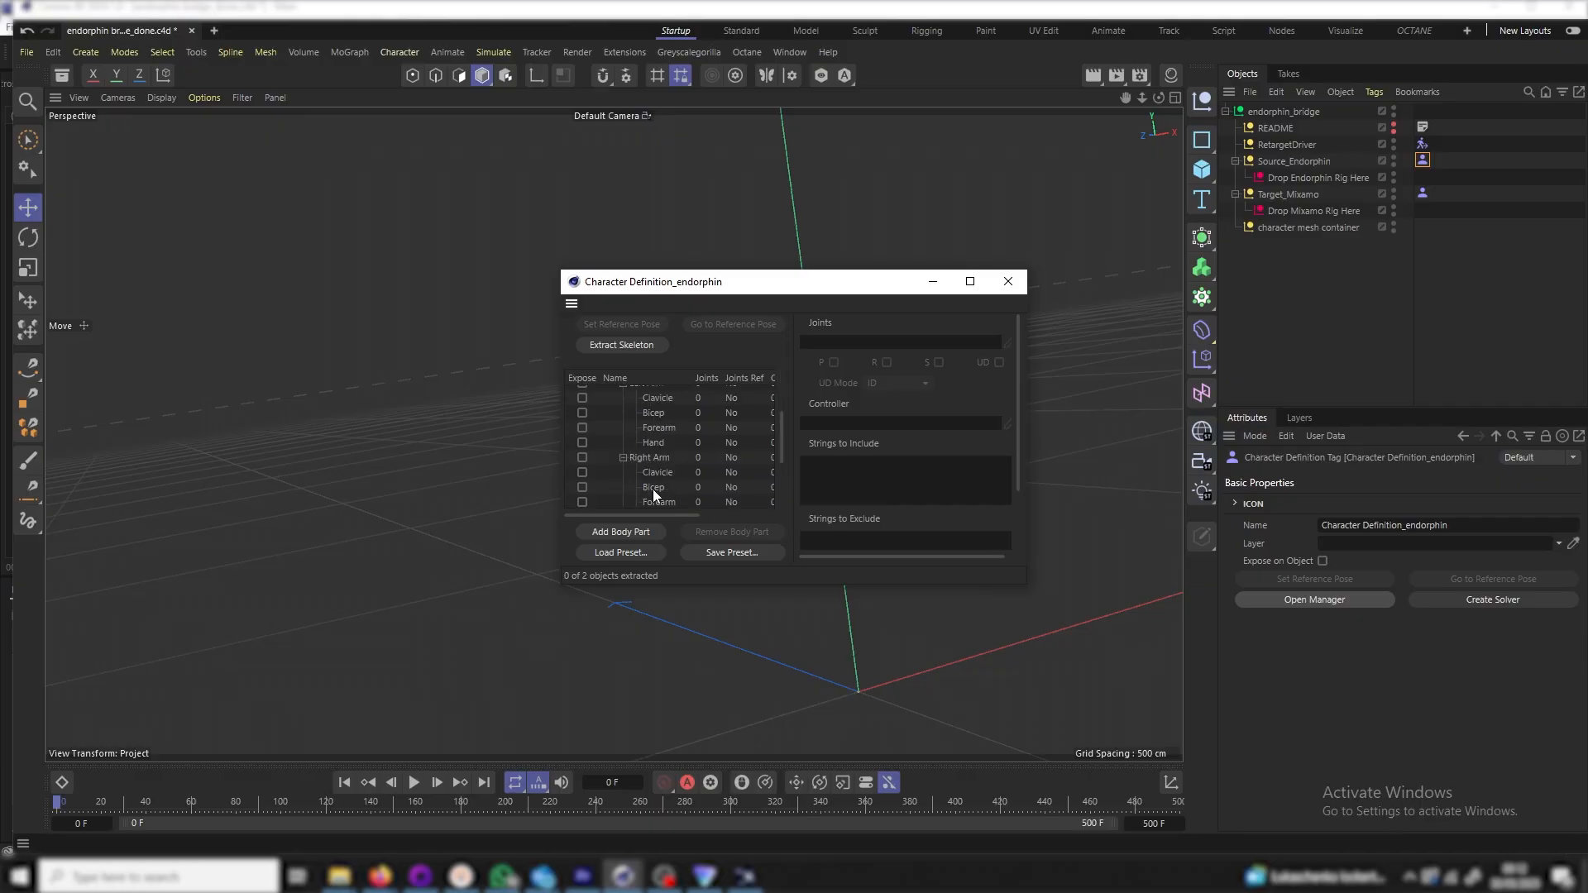
Extract the mixamo definition's skeleton, inspect its Left Arm joints, and close both managers
{"action": "left_click", "coordinate": [1424, 194]}
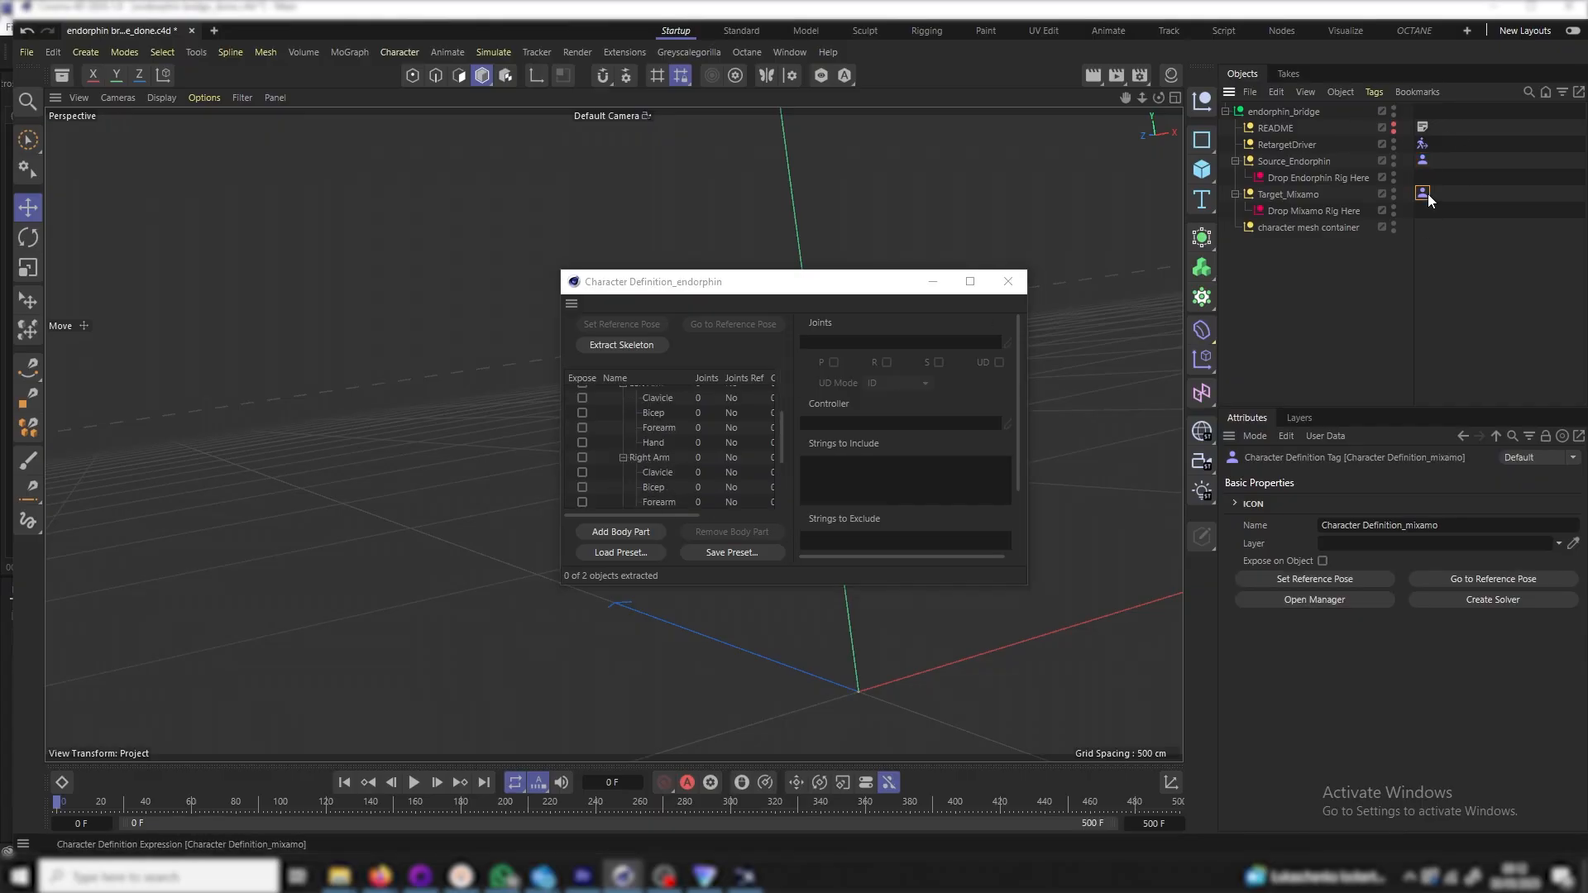
{"action": "left_click", "coordinate": [1340, 604]}
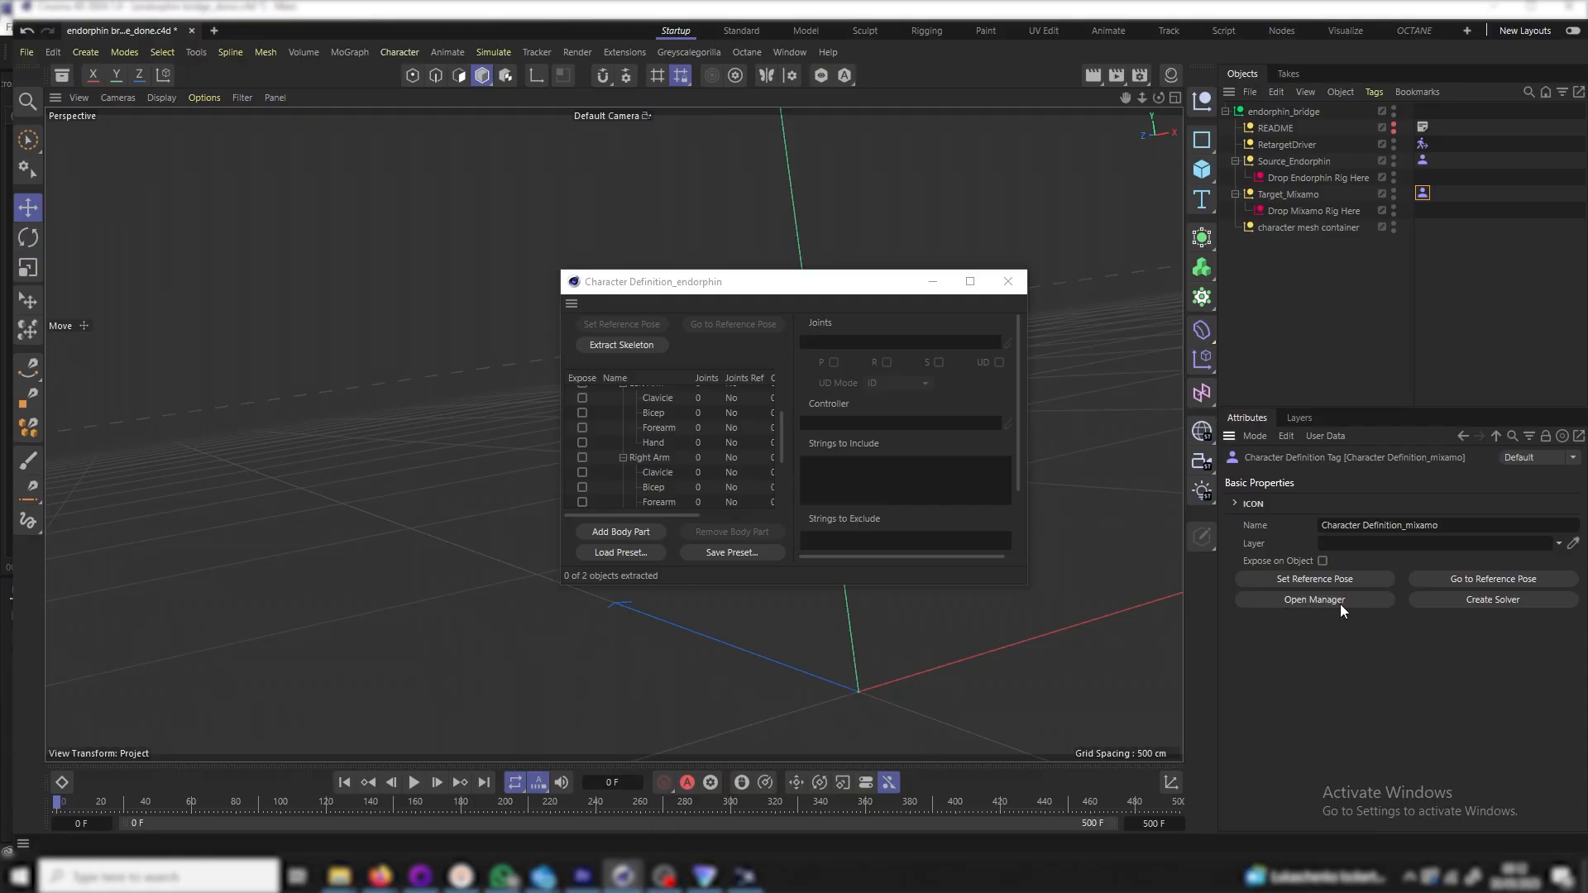
{"action": "left_click", "coordinate": [612, 348]}
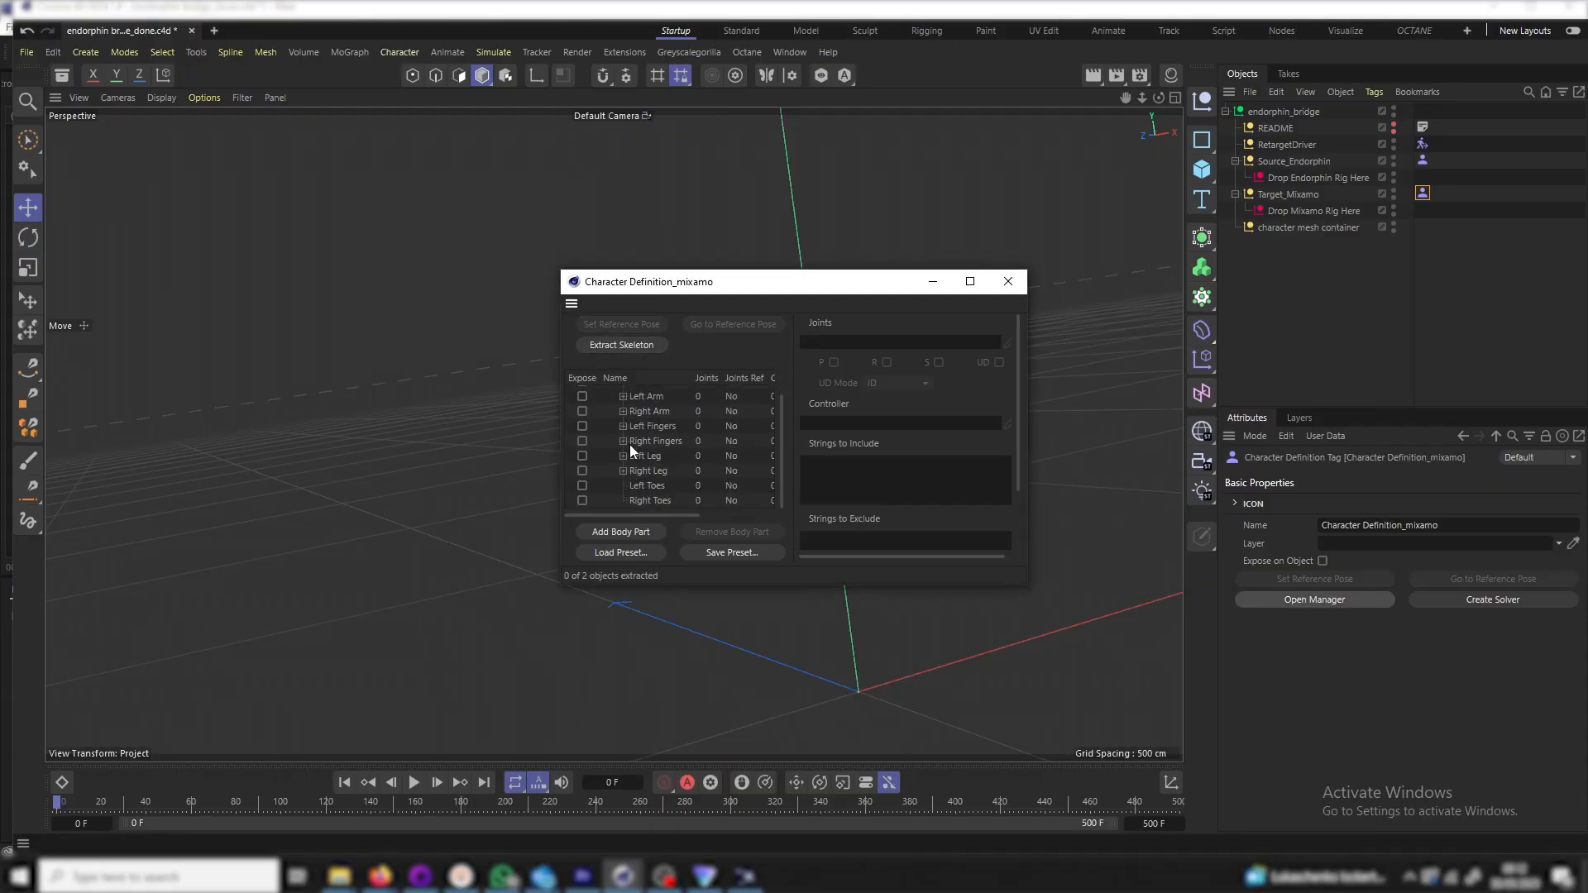
{"action": "scroll", "coordinate": [618, 438], "scroll_direction": "up", "scroll_amount": 1}
{"action": "left_click", "coordinate": [623, 422]}
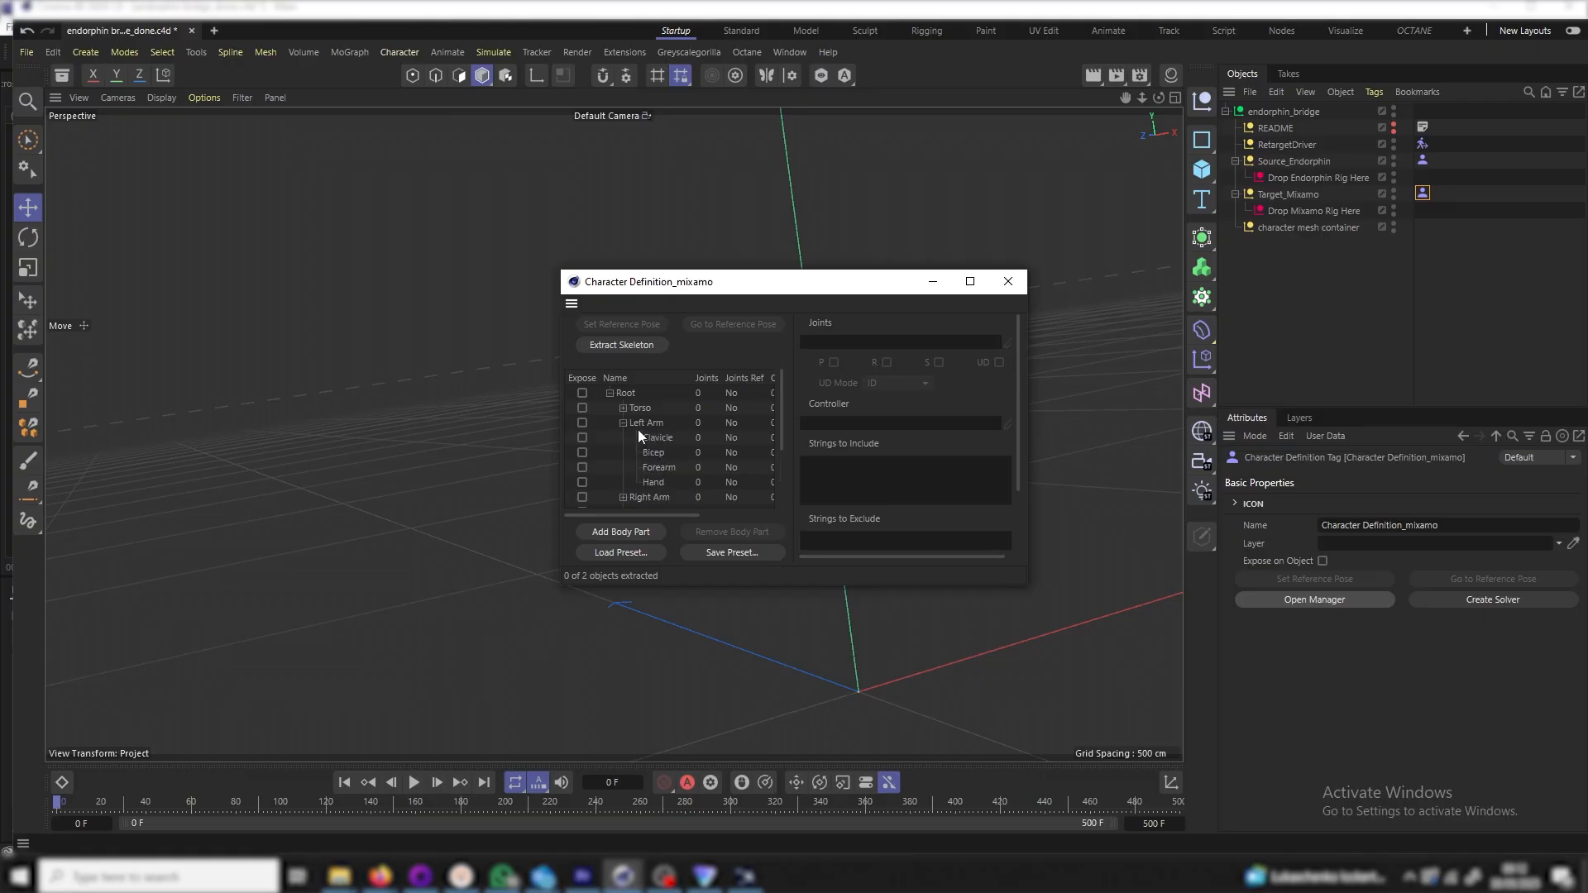
{"action": "left_click", "coordinate": [656, 441]}
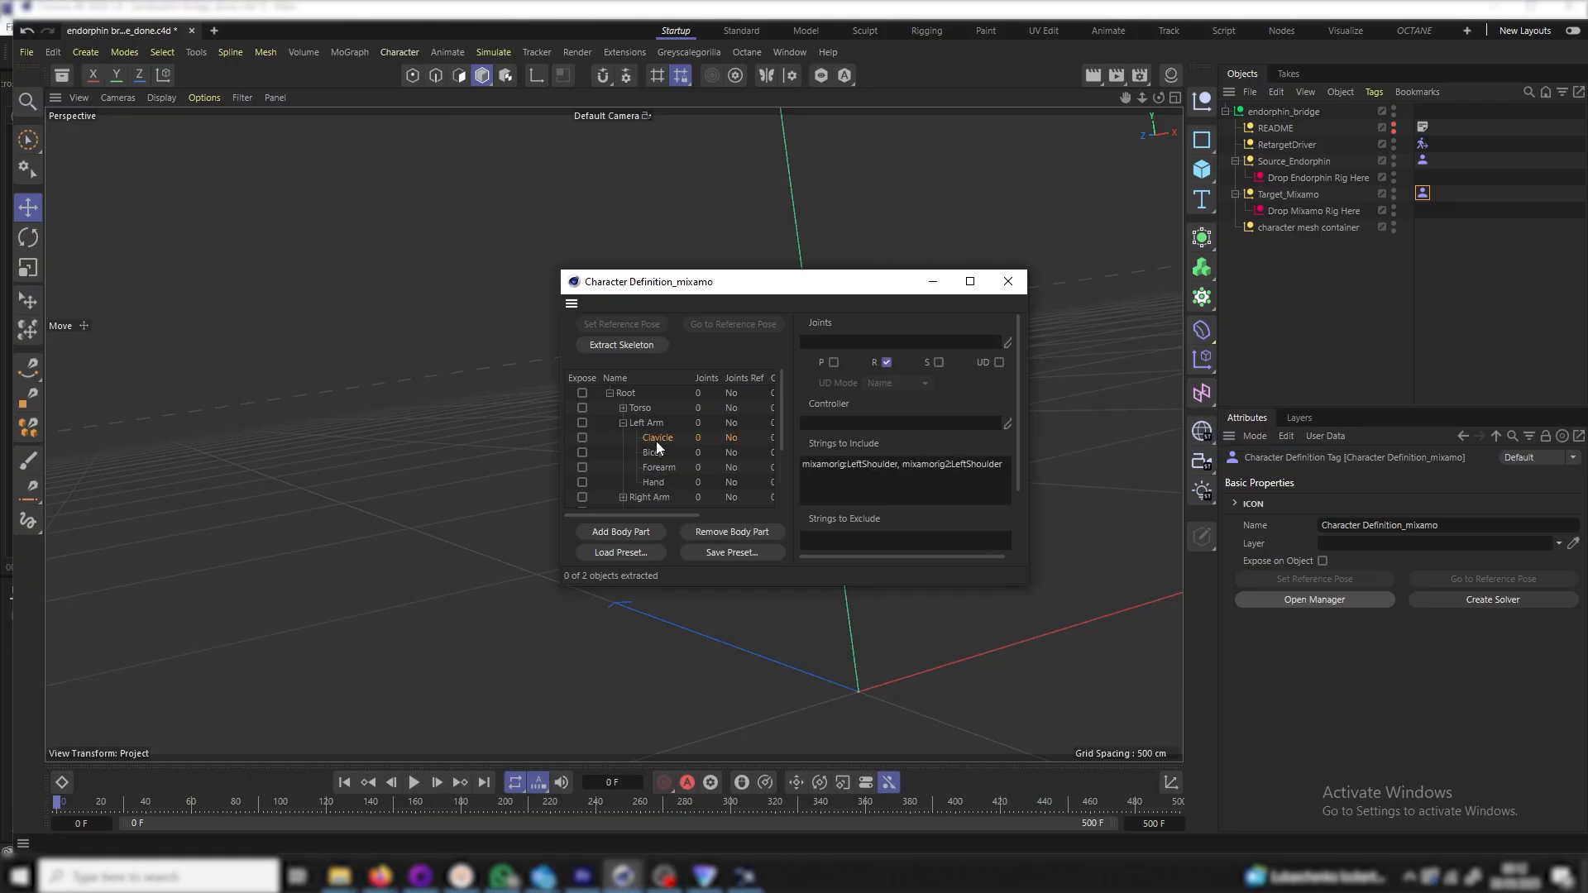
{"action": "left_click", "coordinate": [670, 421]}
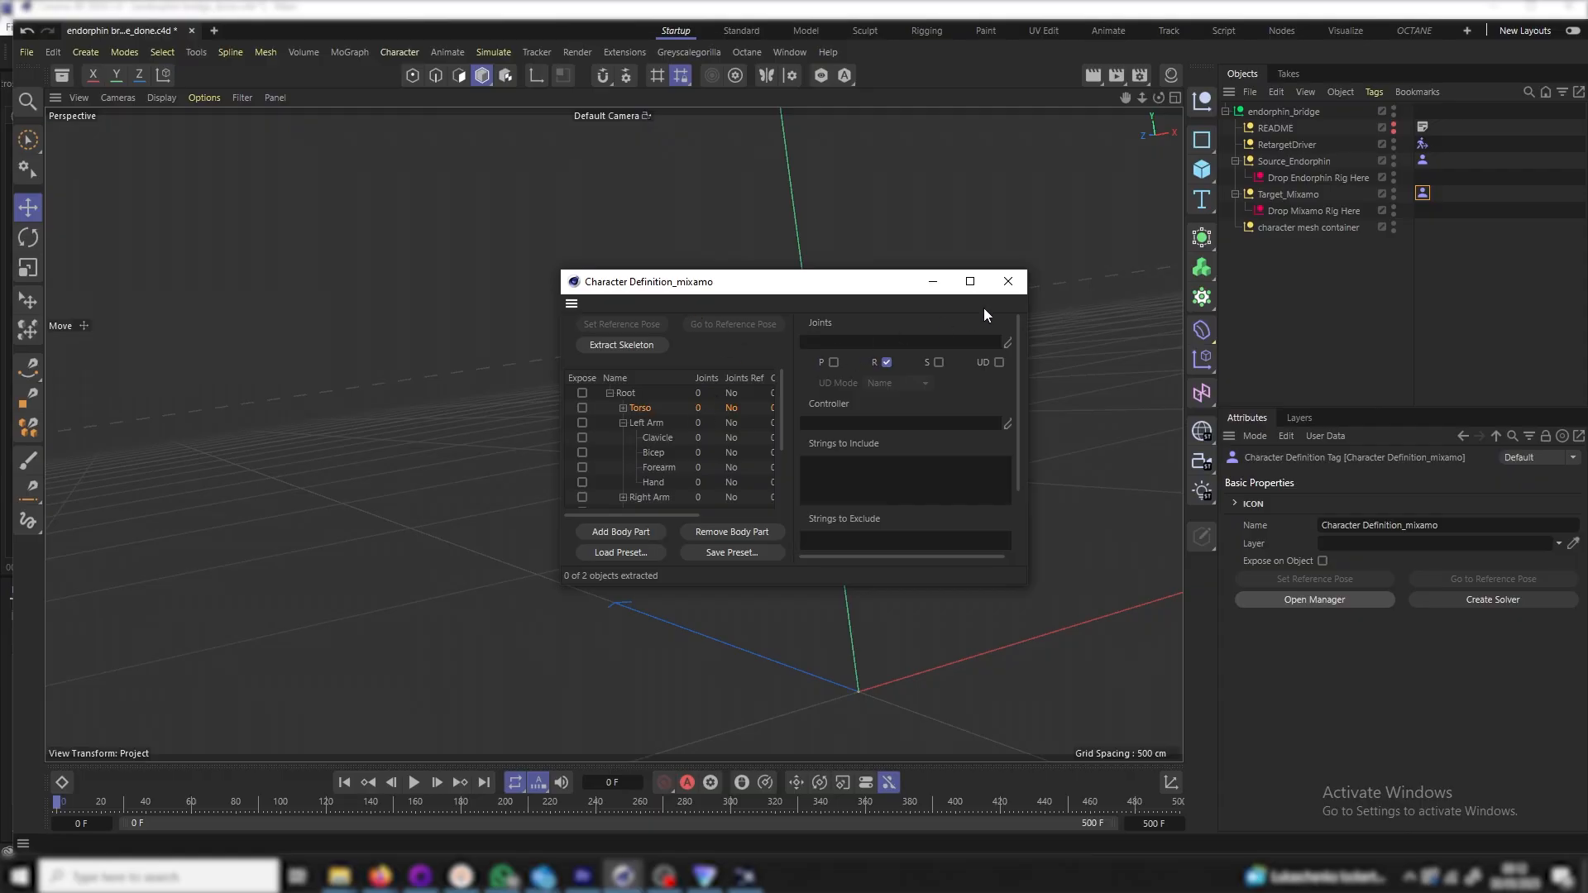
{"action": "left_click", "coordinate": [1009, 283]}
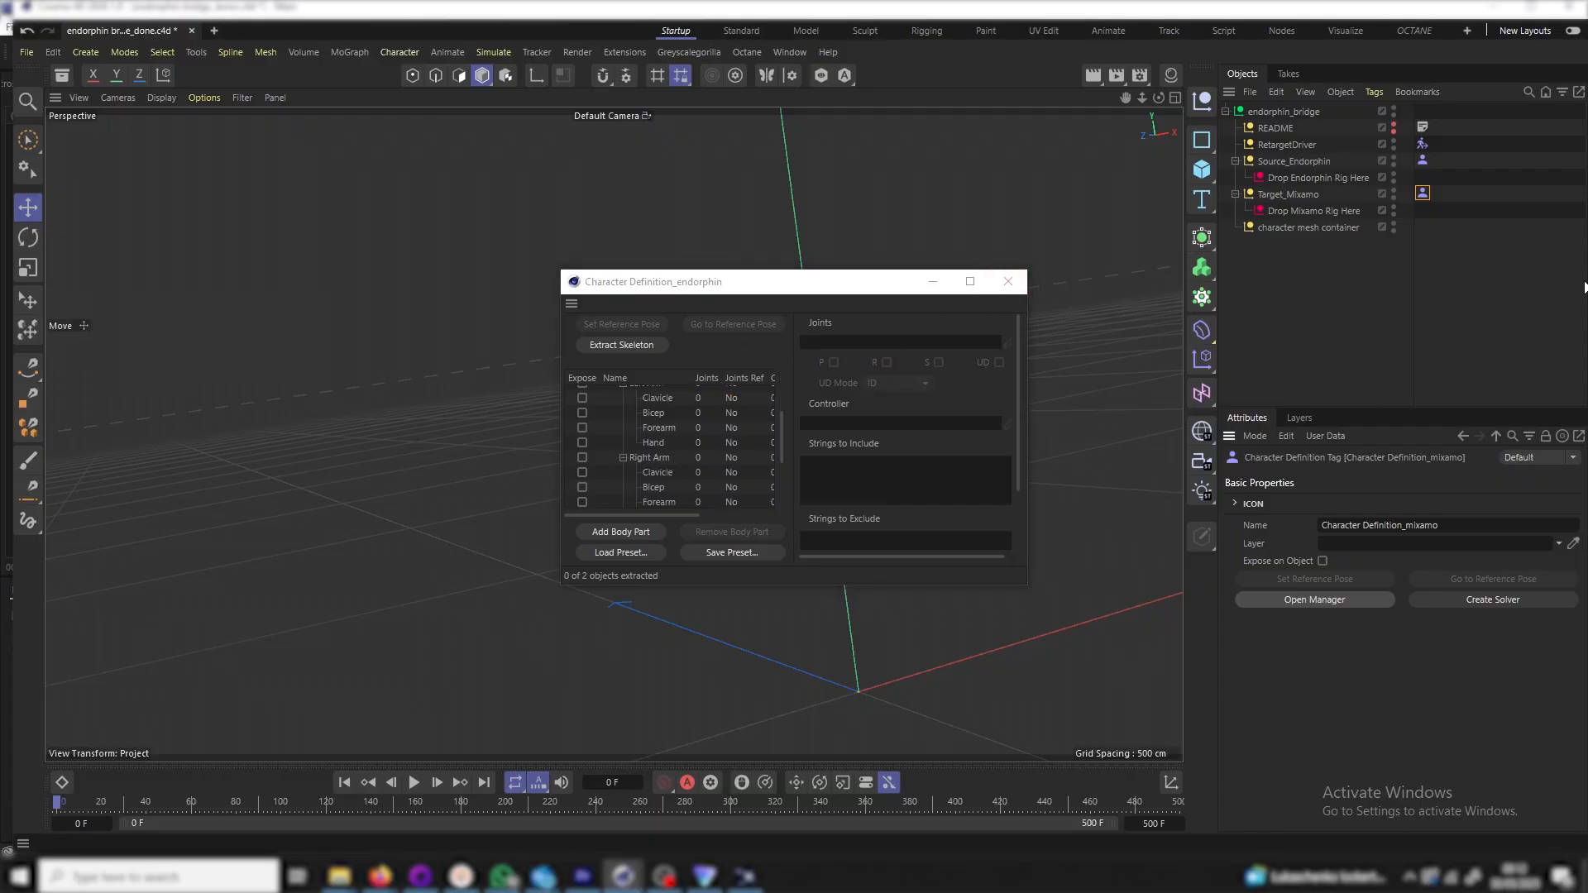
{"action": "left_click", "coordinate": [1009, 283]}
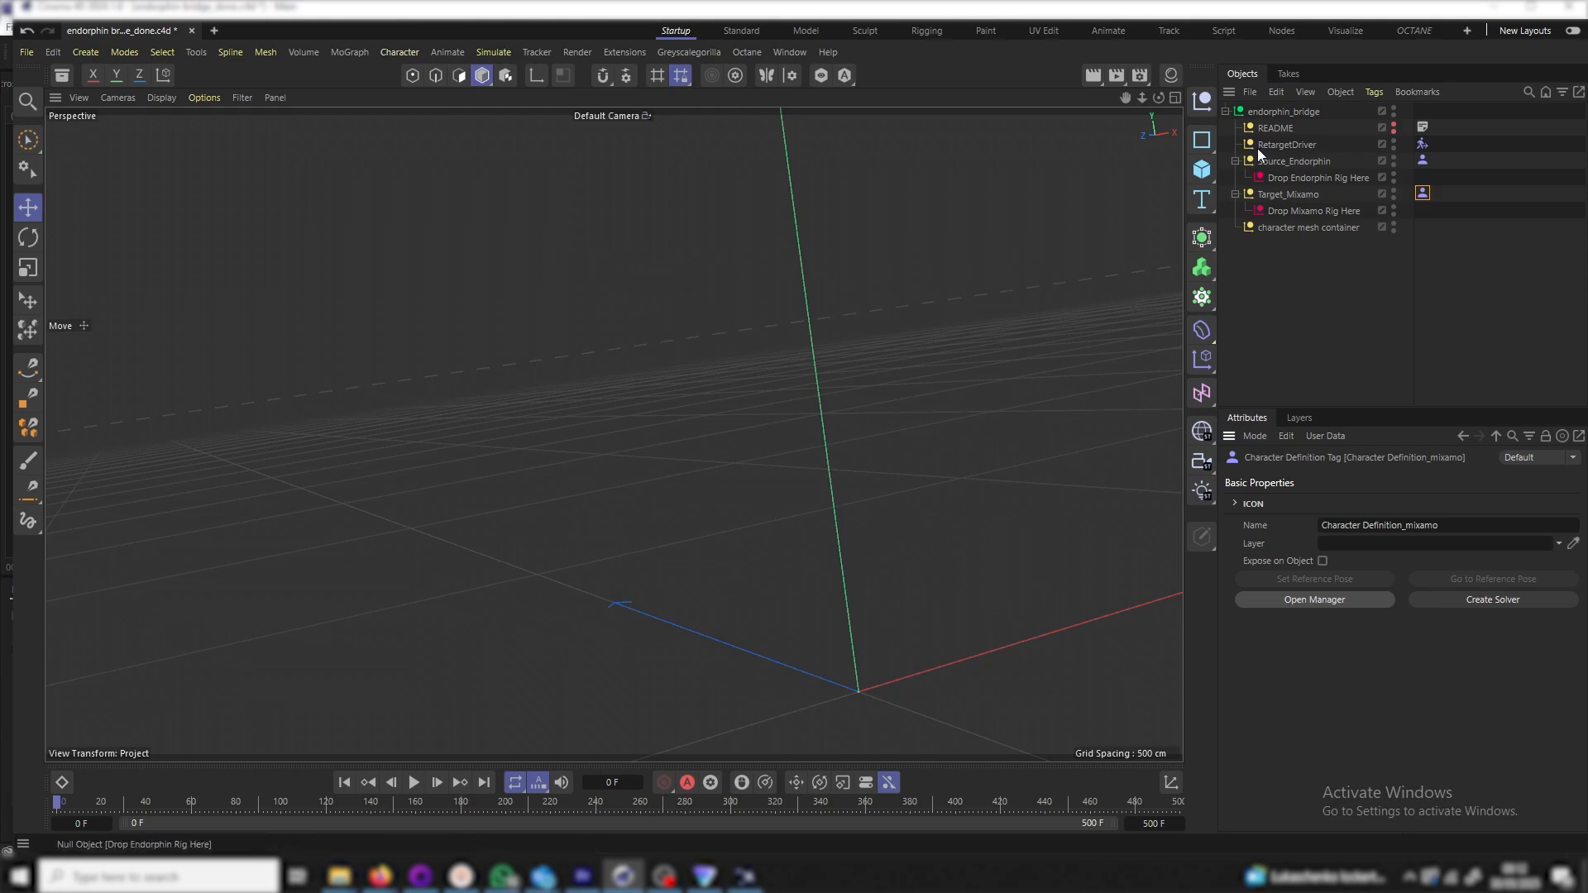
Merge character animation.fbx from the assets folder using default FBX import settings
{"action": "left_click", "coordinate": [1250, 93]}
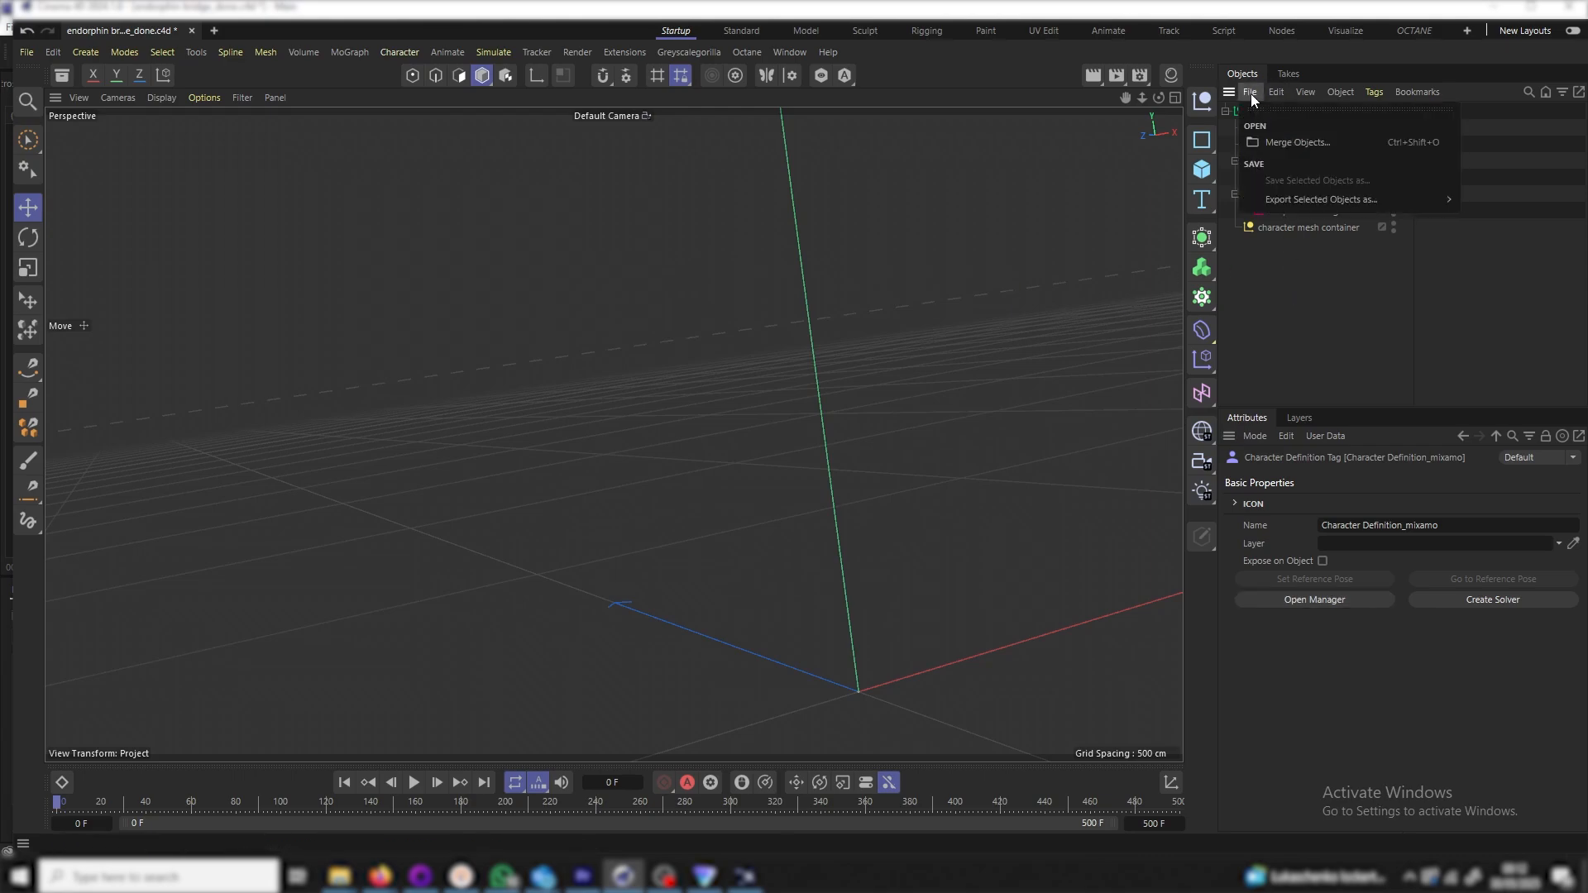
{"action": "left_click", "coordinate": [1297, 148]}
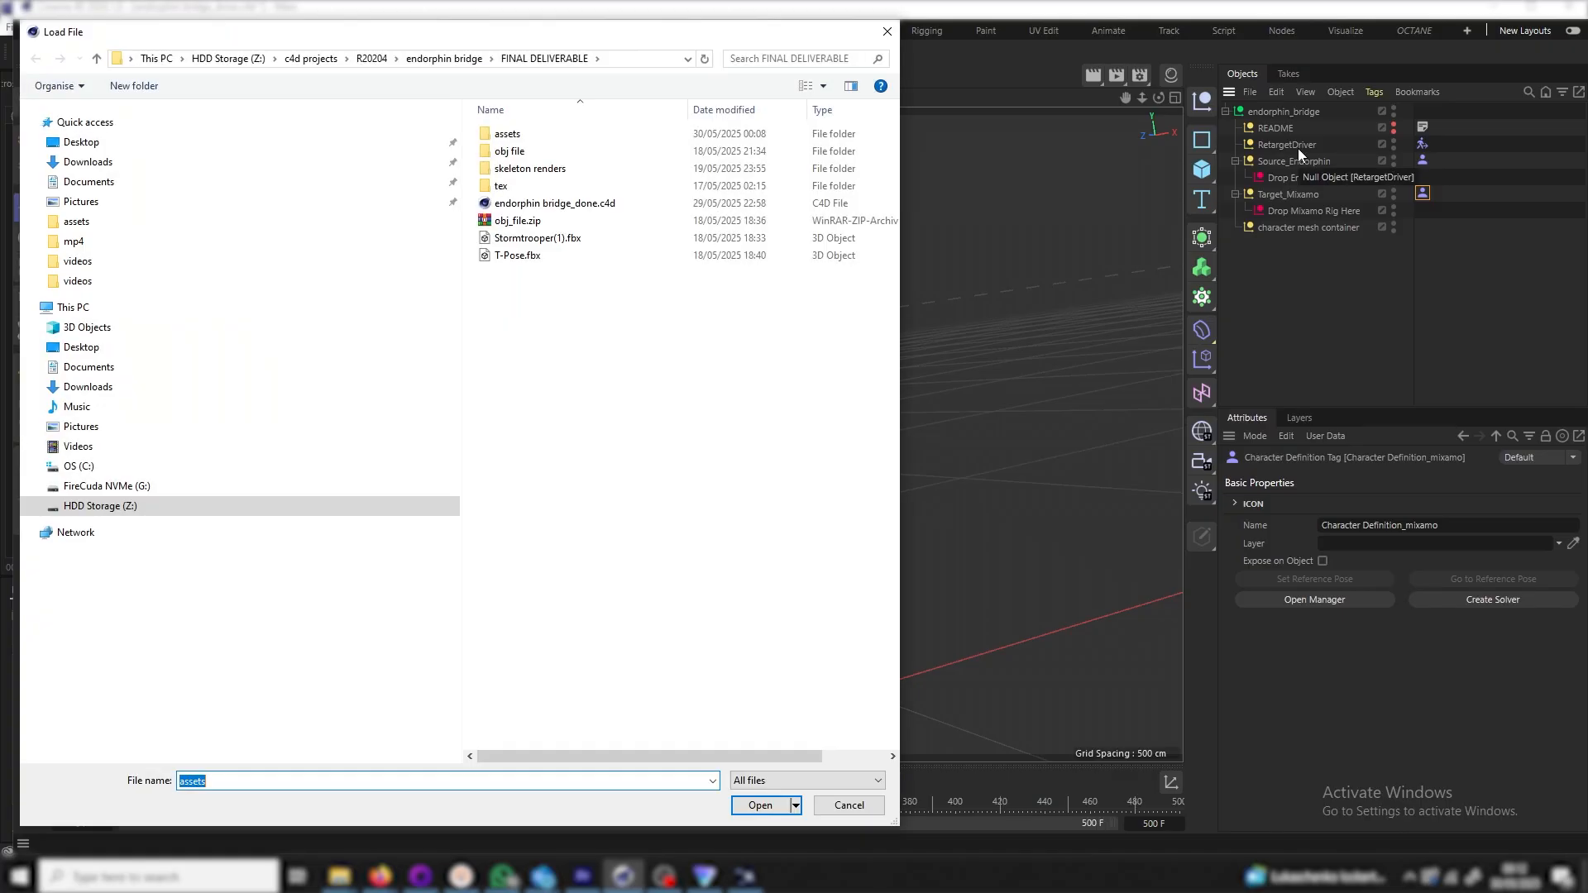
{"action": "double_click", "coordinate": [515, 135]}
{"action": "double_click", "coordinate": [529, 152]}
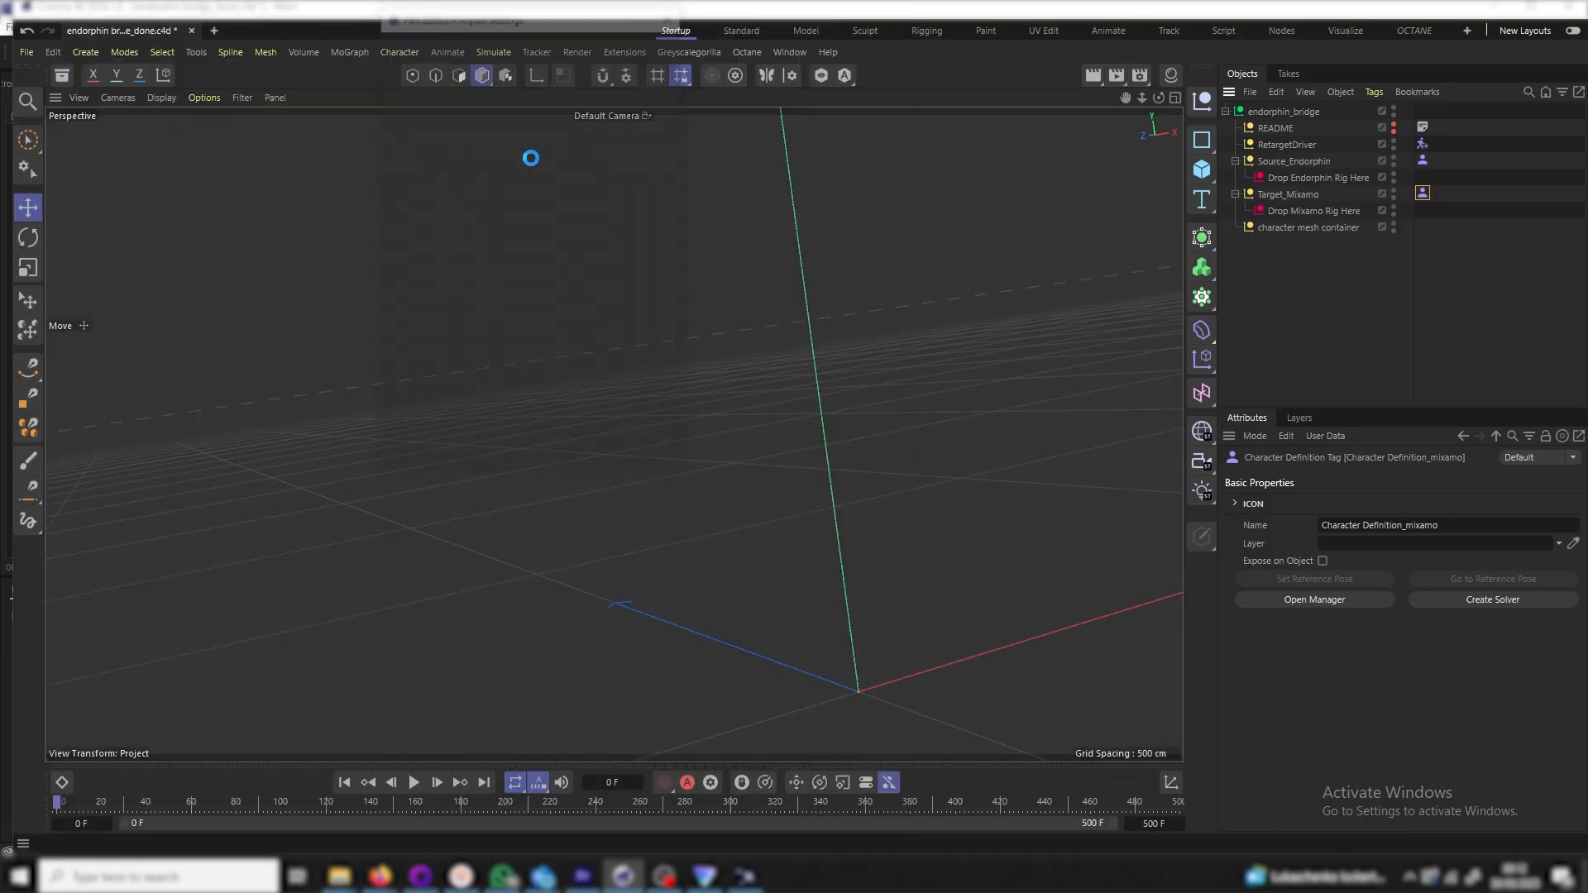
{"action": "left_click", "coordinate": [576, 449]}
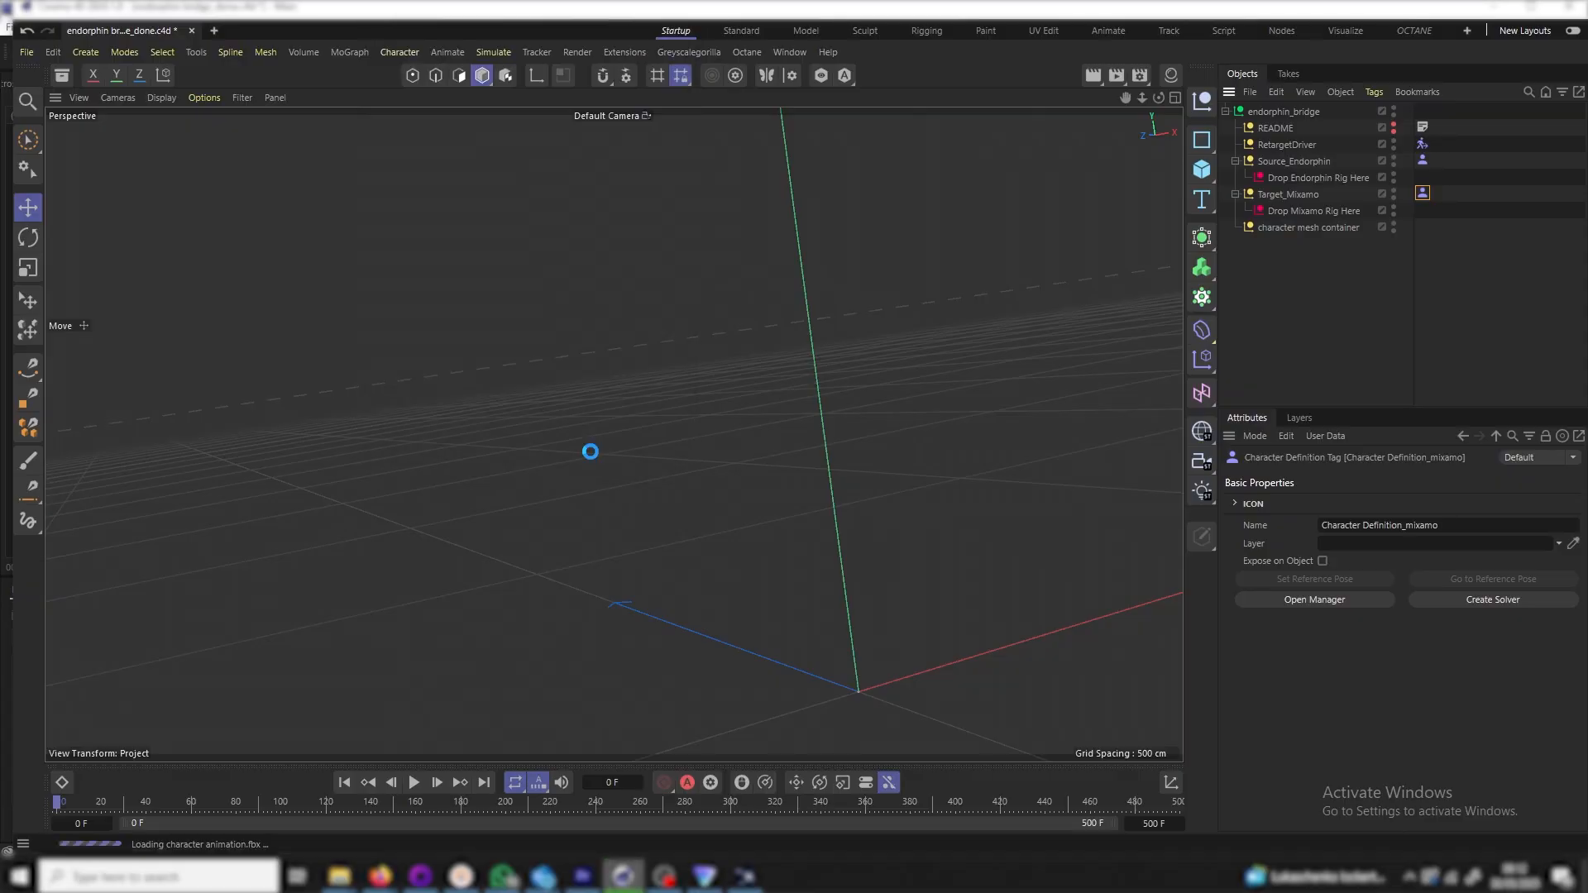
Orbit around the imported skeleton and play its animation, pausing near frame 239
{"action": "scroll", "coordinate": [887, 544], "scroll_direction": "down", "scroll_amount": 4}
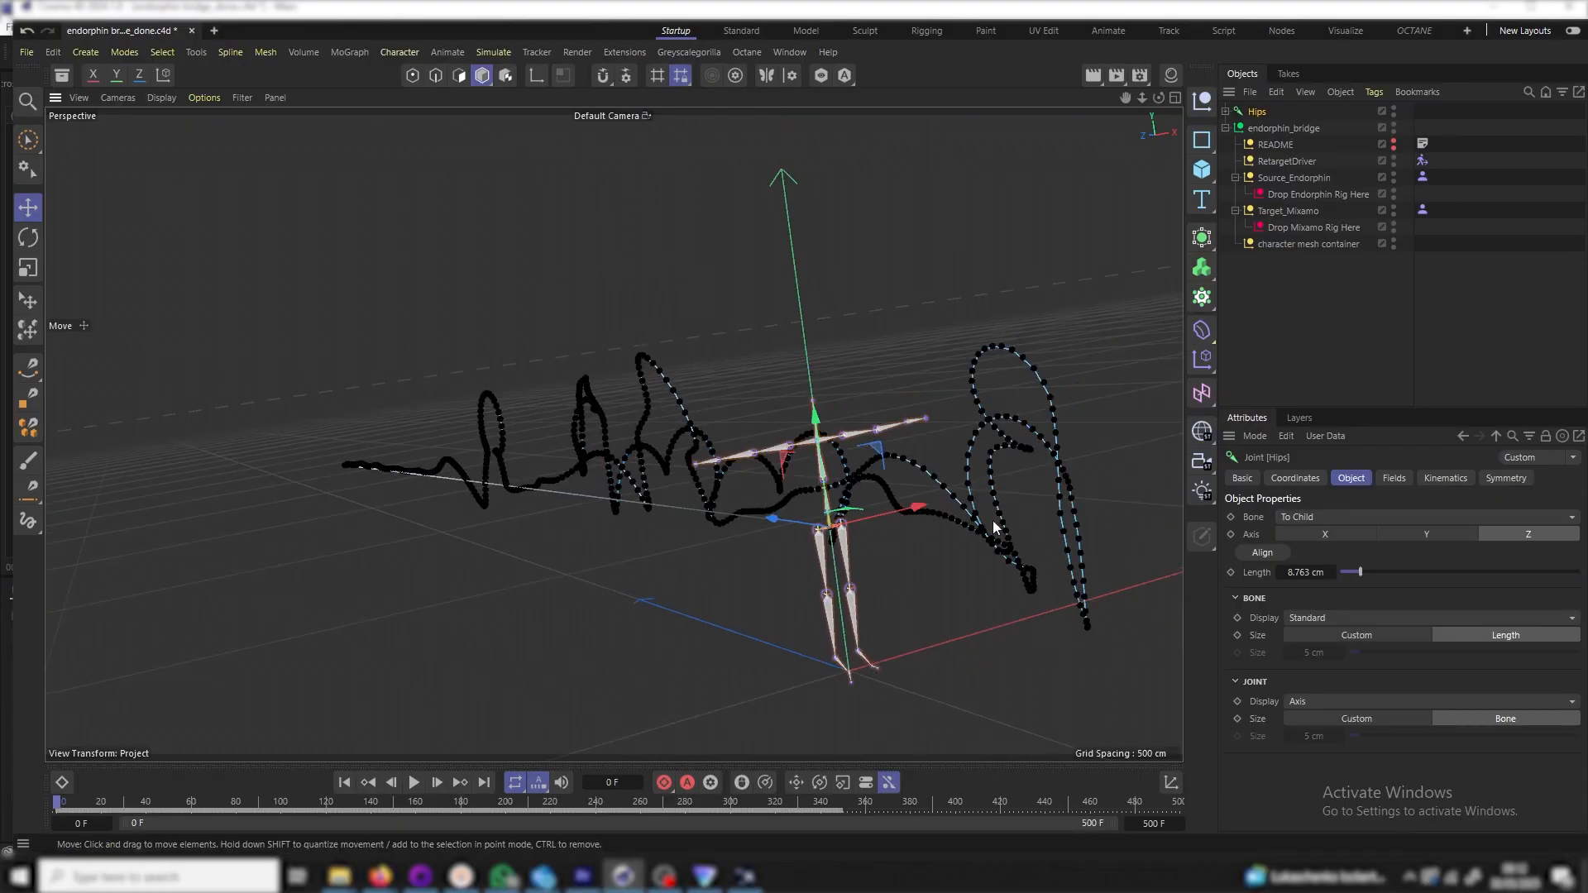
{"action": "mouse_move", "coordinate": [1159, 97]}
{"action": "left_mouse_down"}
{"action": "mouse_move", "coordinate": [1001, 89]}
{"action": "mouse_move", "coordinate": [1134, 79]}
{"action": "mouse_move", "coordinate": [1005, 115]}
{"action": "mouse_move", "coordinate": [1137, 80]}
{"action": "left_mouse_up"}
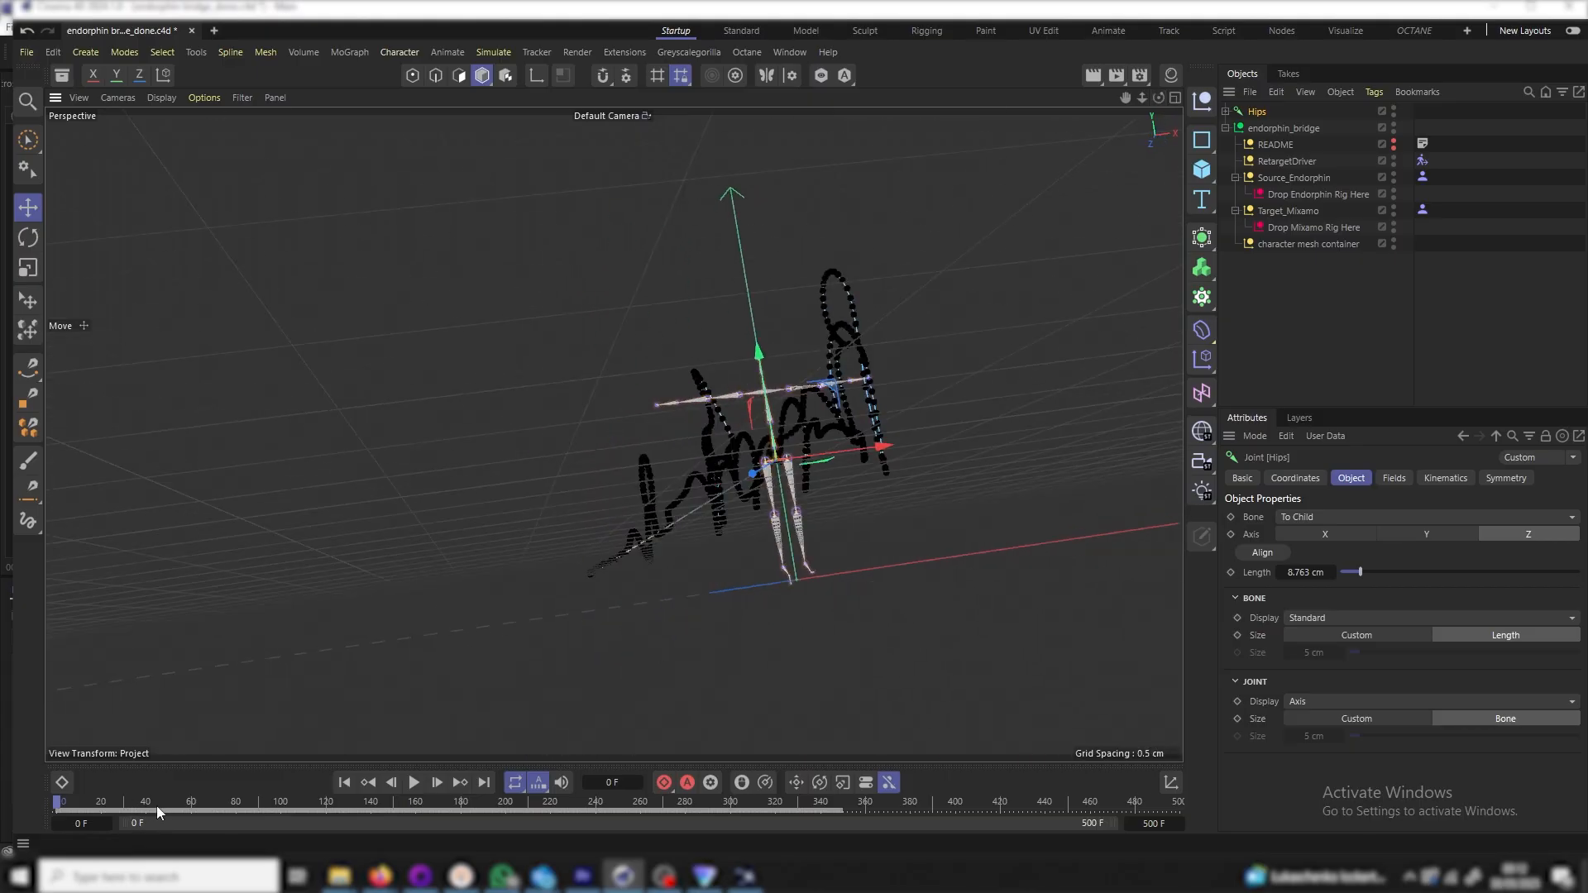
{"action": "left_click", "coordinate": [413, 783]}
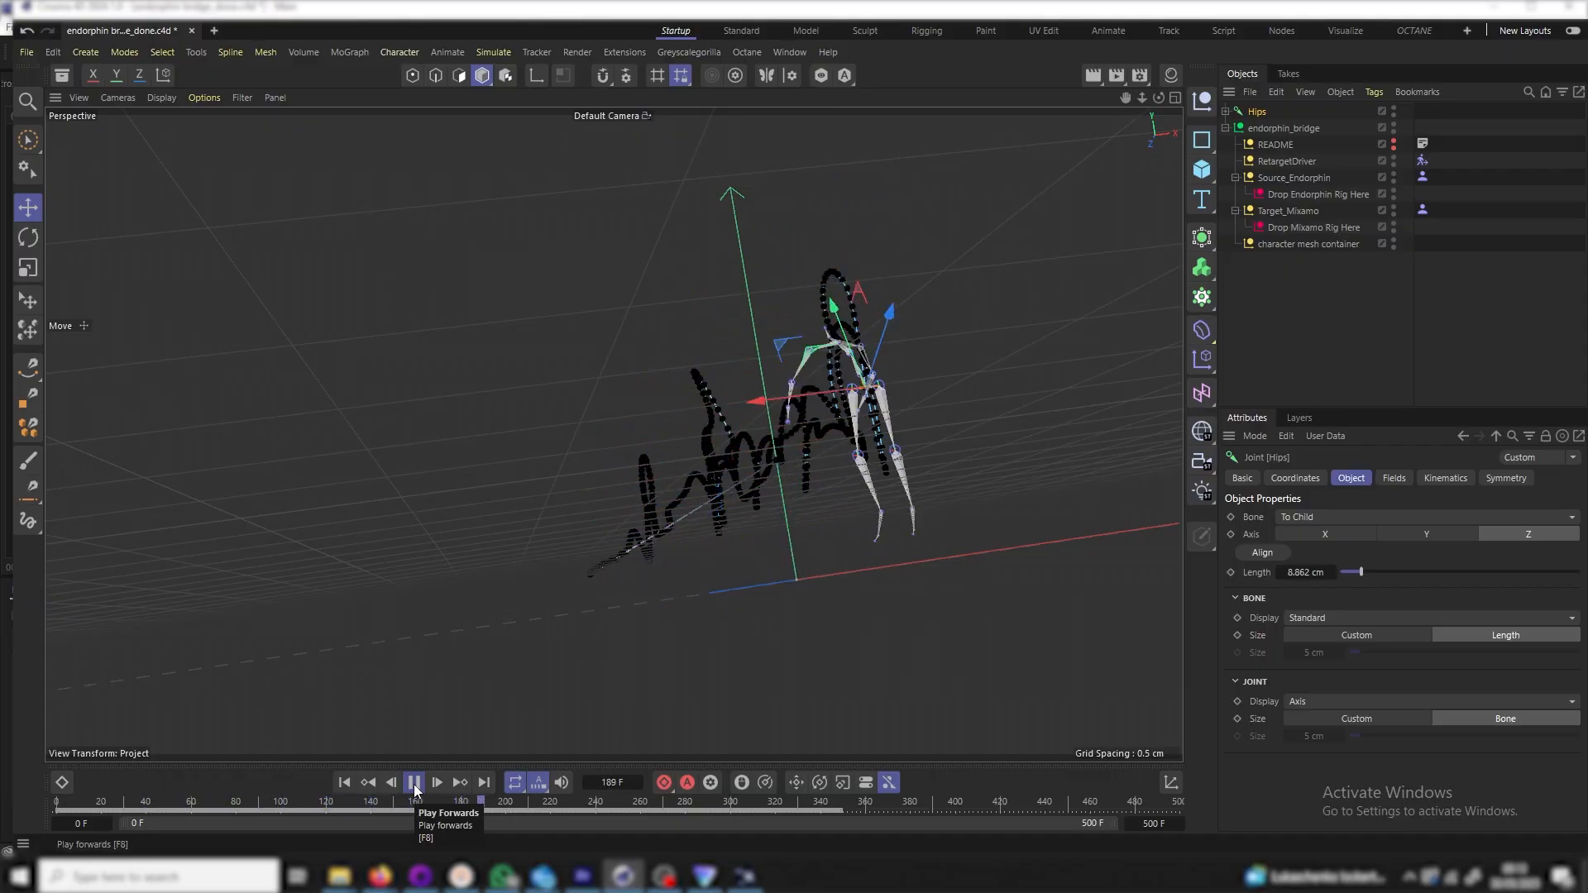
{"action": "left_click", "coordinate": [414, 782]}
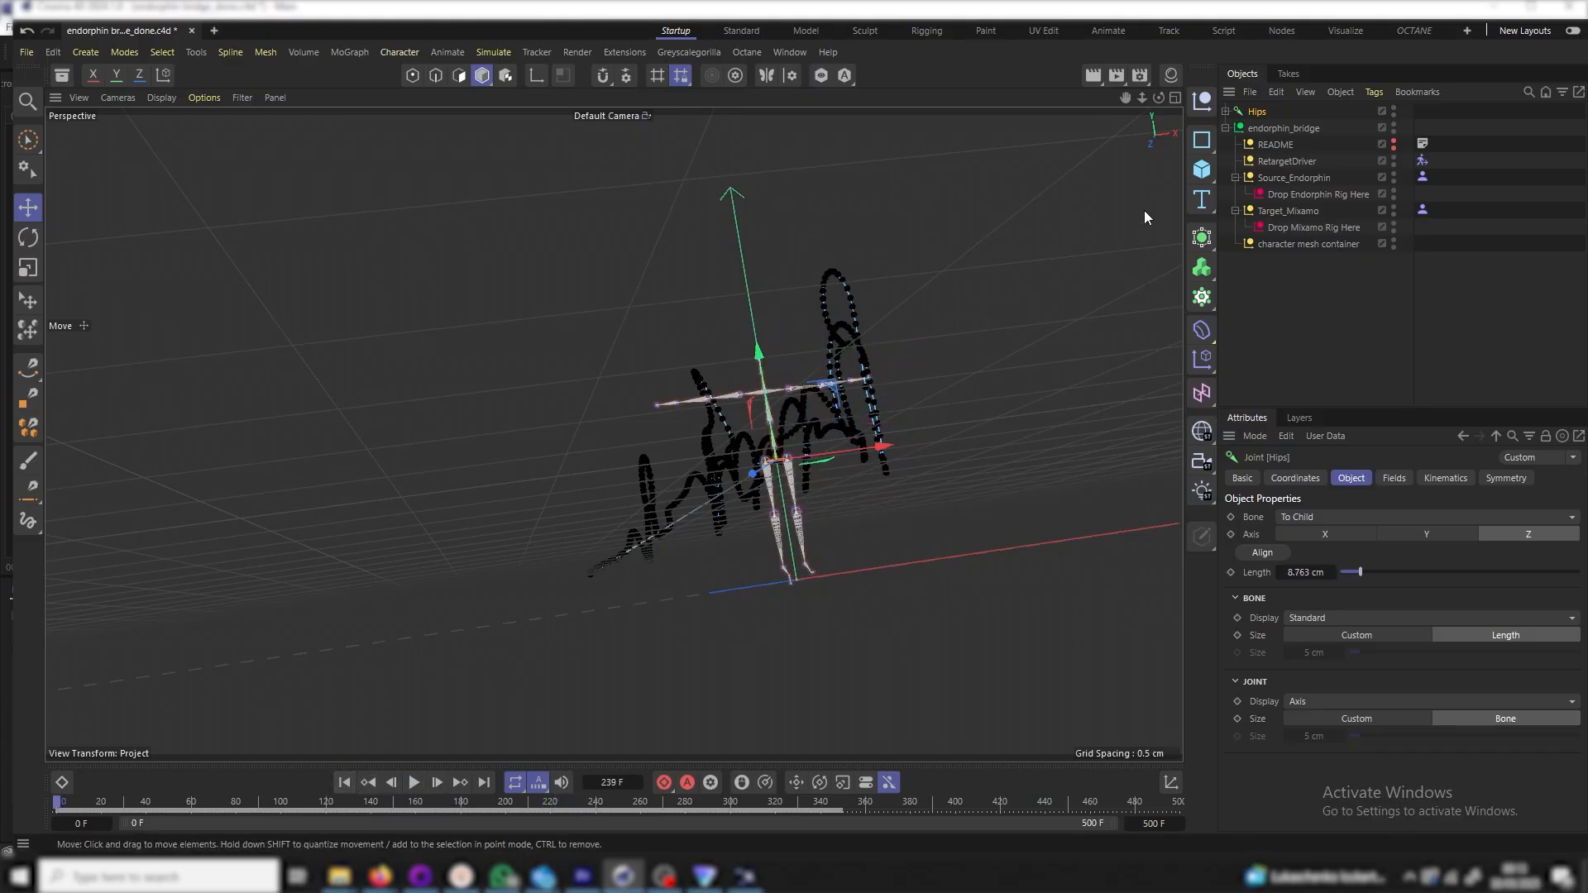
{"action": "left_click_drag", "start_coordinate": [1159, 97], "coordinate": [1076, 141]}
Parent Hips under Drop Endorphin Rig Here and expand its leg chains to RightToes_End and Chest2
{"action": "left_click_drag", "start_coordinate": [1262, 112], "coordinate": [1314, 195]}
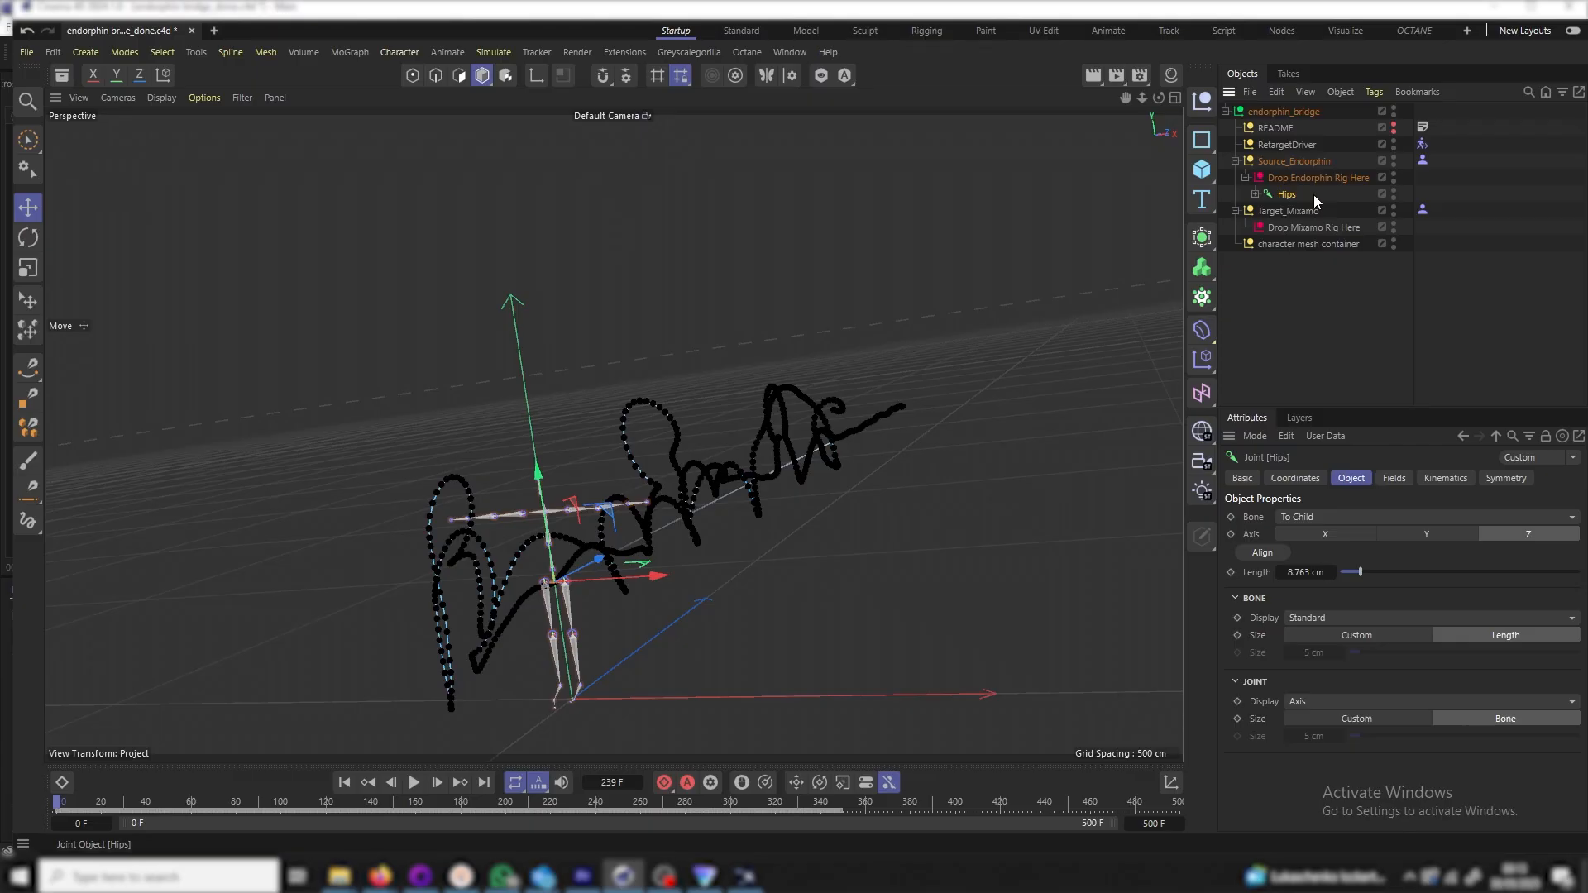
{"action": "left_click", "coordinate": [1255, 195]}
{"action": "left_click", "coordinate": [1265, 211]}
{"action": "left_click", "coordinate": [1275, 228]}
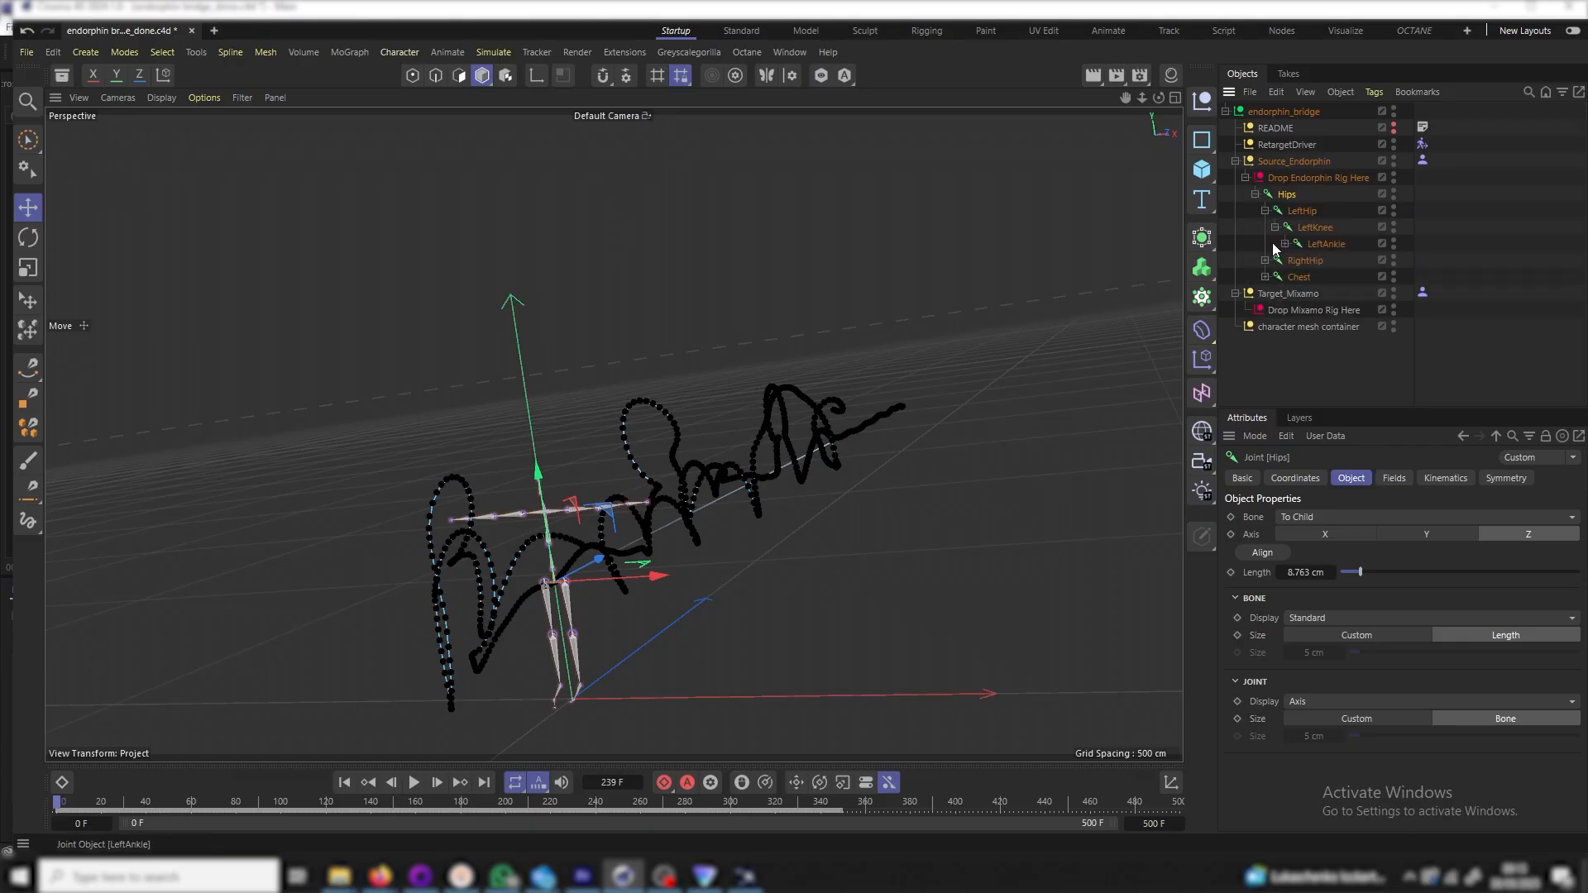
{"action": "left_click", "coordinate": [1265, 261]}
{"action": "left_click", "coordinate": [1274, 278]}
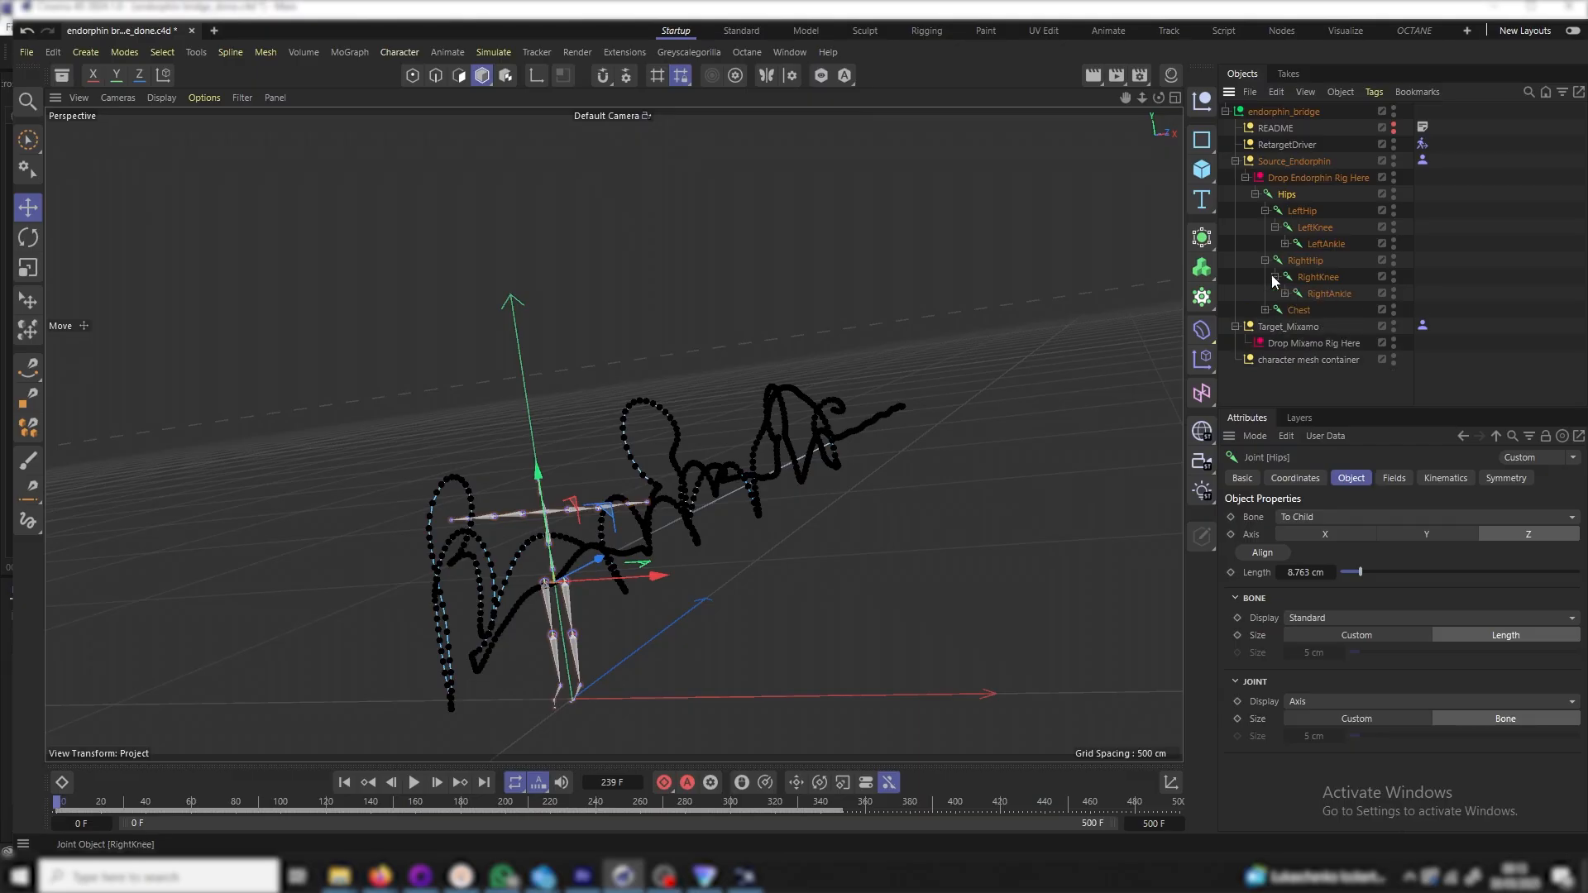
{"action": "left_click", "coordinate": [1284, 294]}
{"action": "left_click", "coordinate": [1294, 310]}
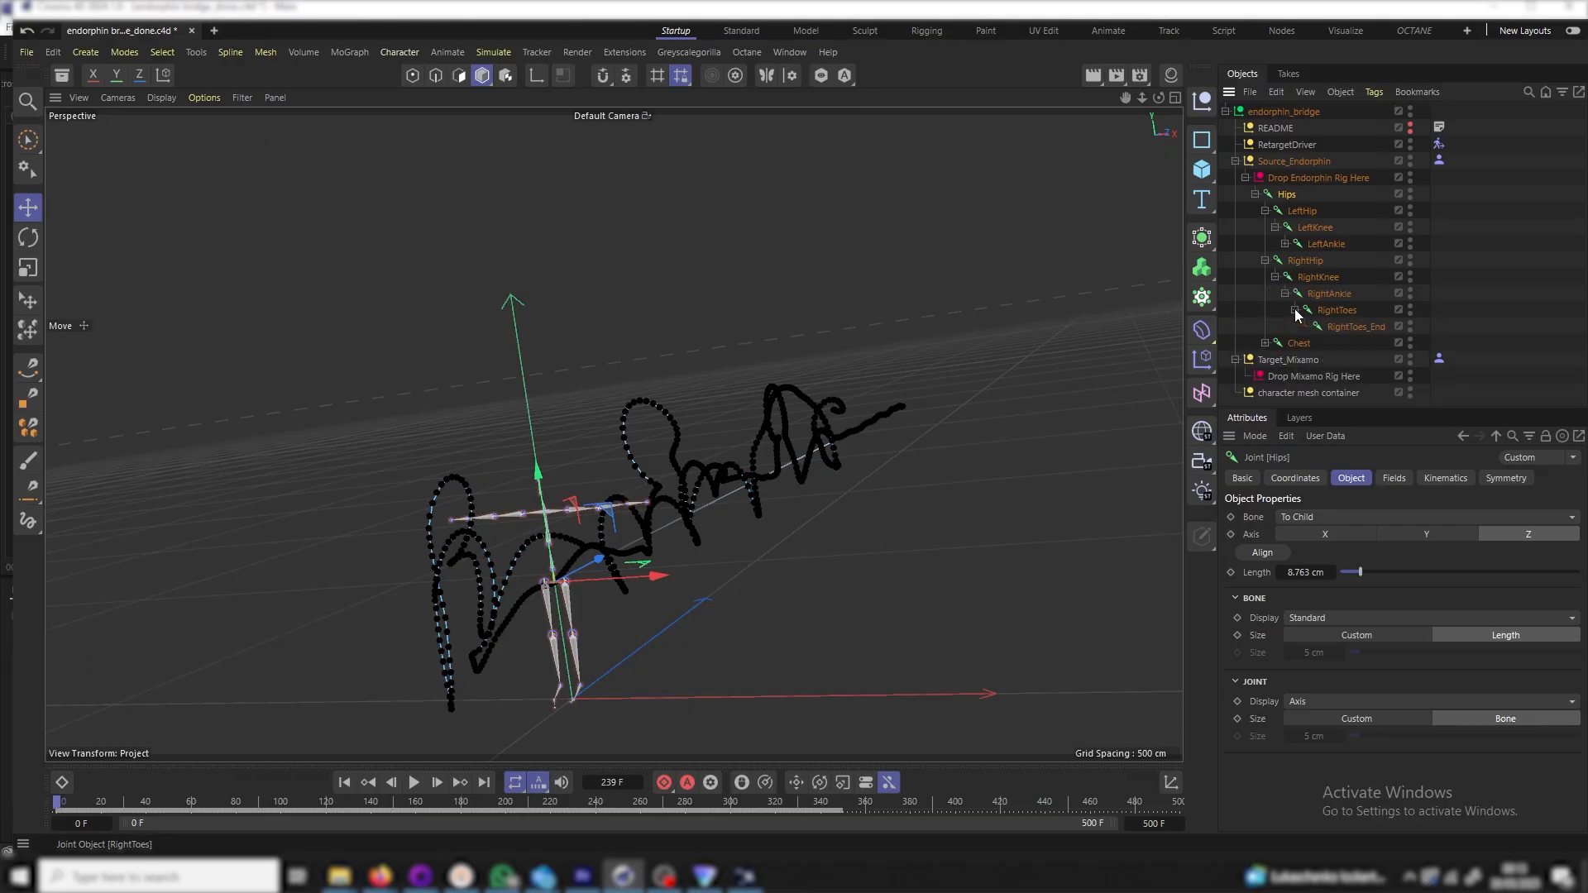
{"action": "left_click", "coordinate": [1265, 342]}
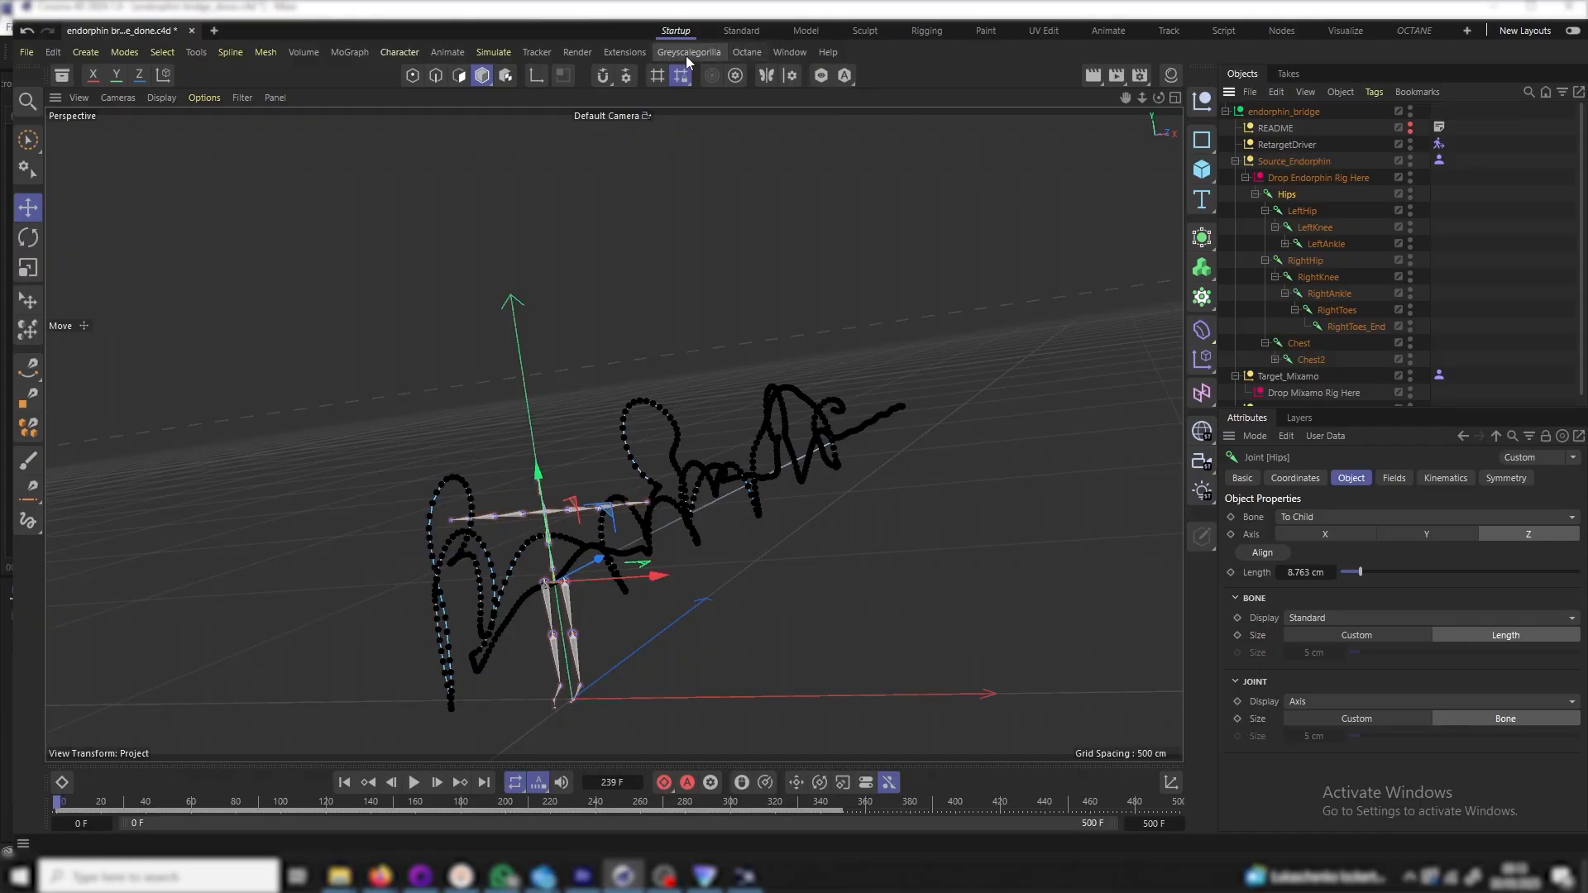
Run the Script Manager renaming script to give the 25 joints _endo names, e.g. Hips_endo
{"action": "left_click", "coordinate": [628, 53]}
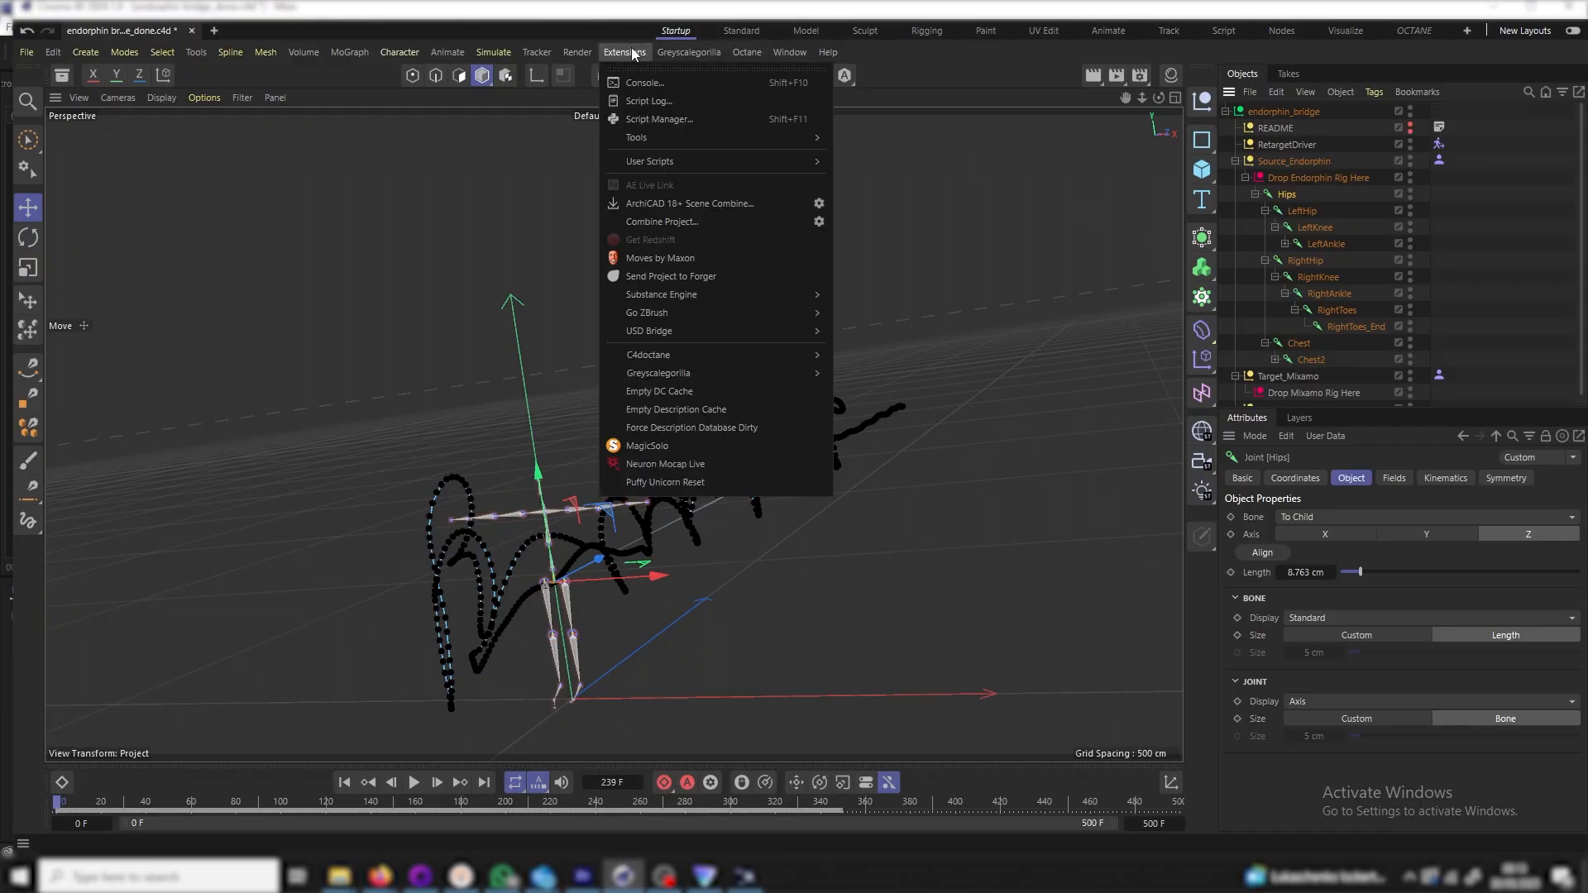
{"action": "left_click", "coordinate": [671, 121]}
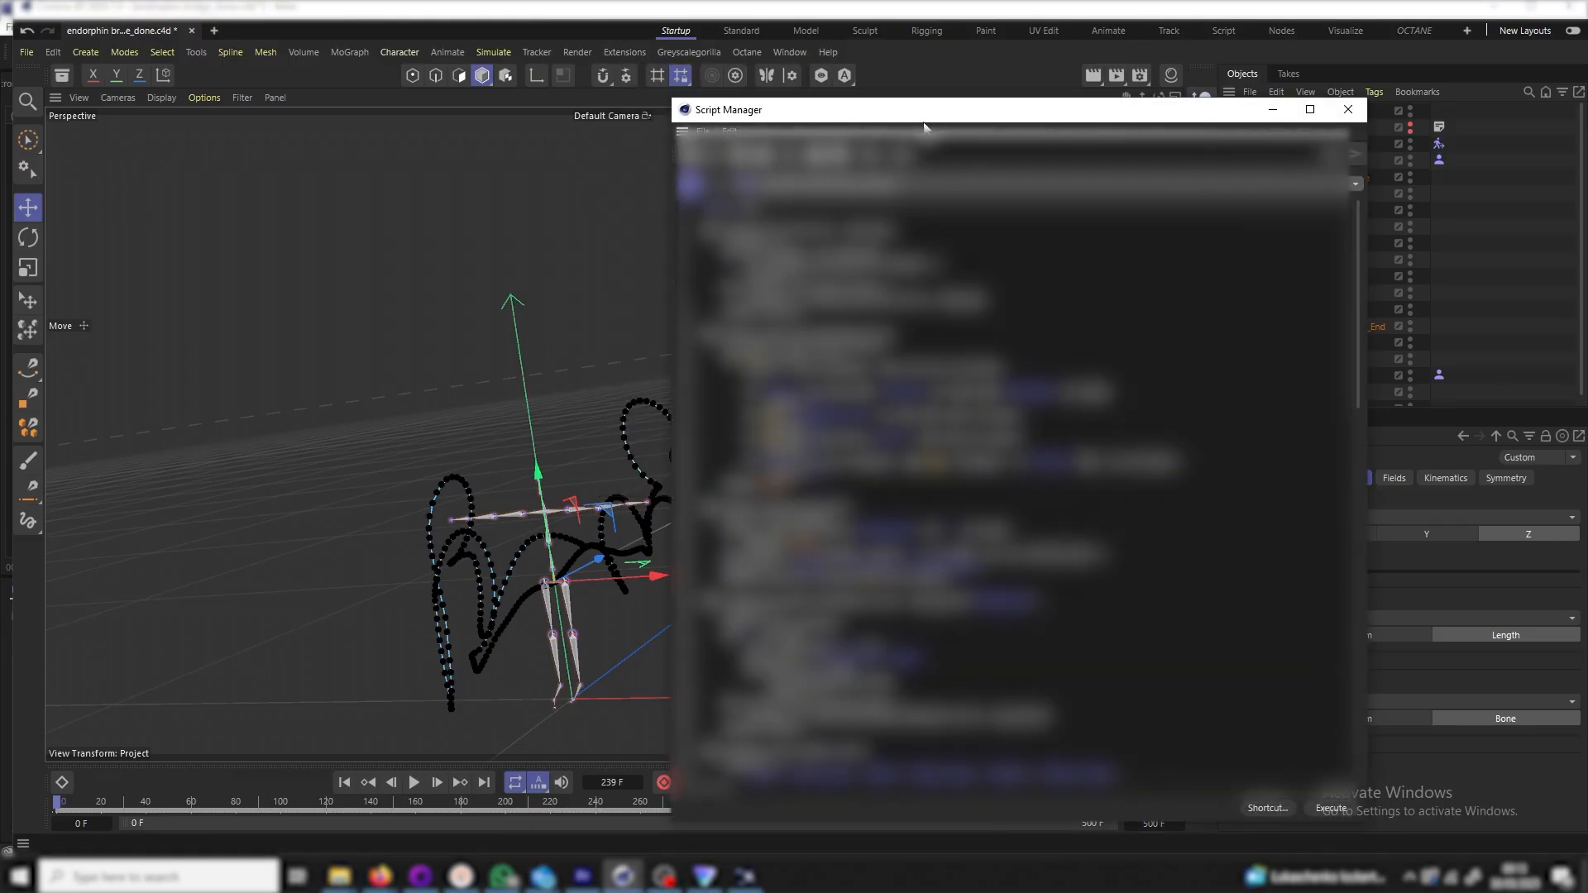
{"action": "left_click_drag", "start_coordinate": [946, 121], "coordinate": [561, 94]}
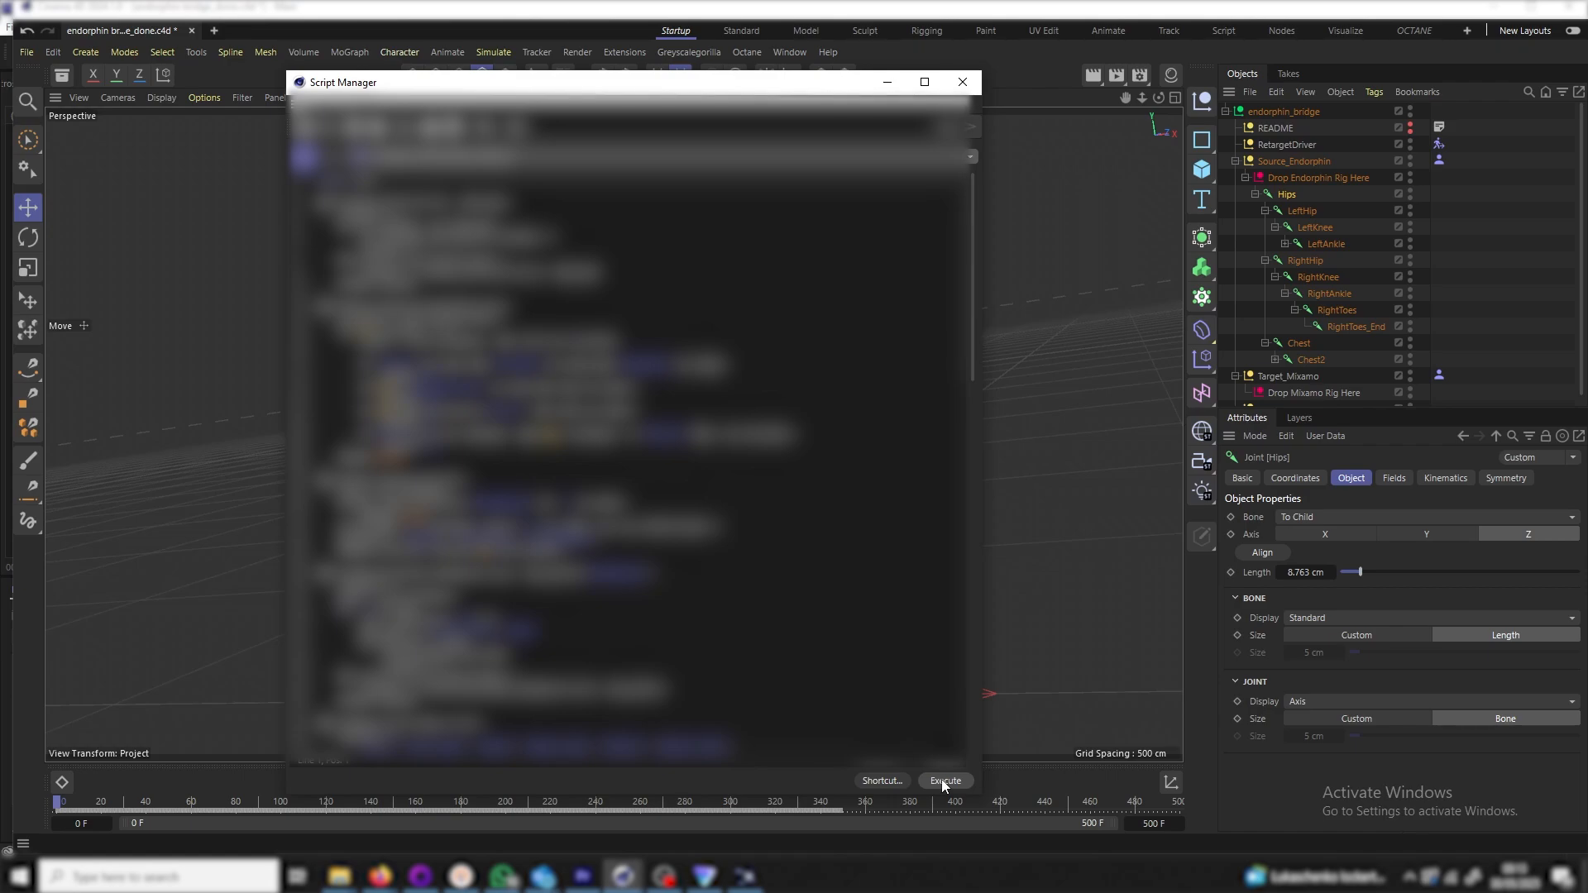
{"action": "left_click", "coordinate": [943, 782]}
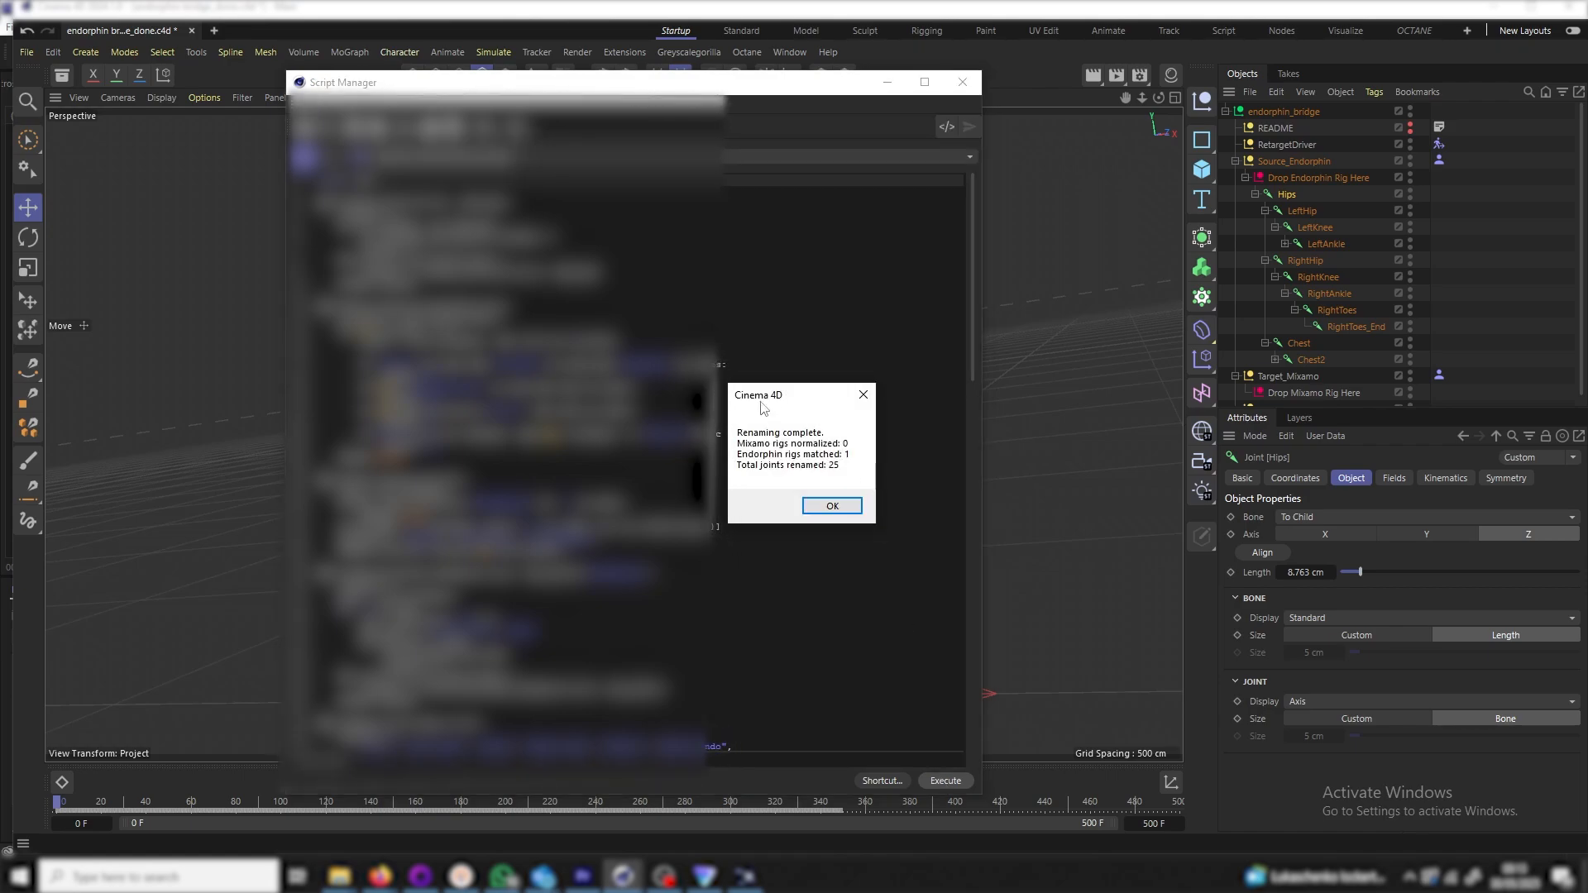
{"action": "left_click", "coordinate": [832, 506]}
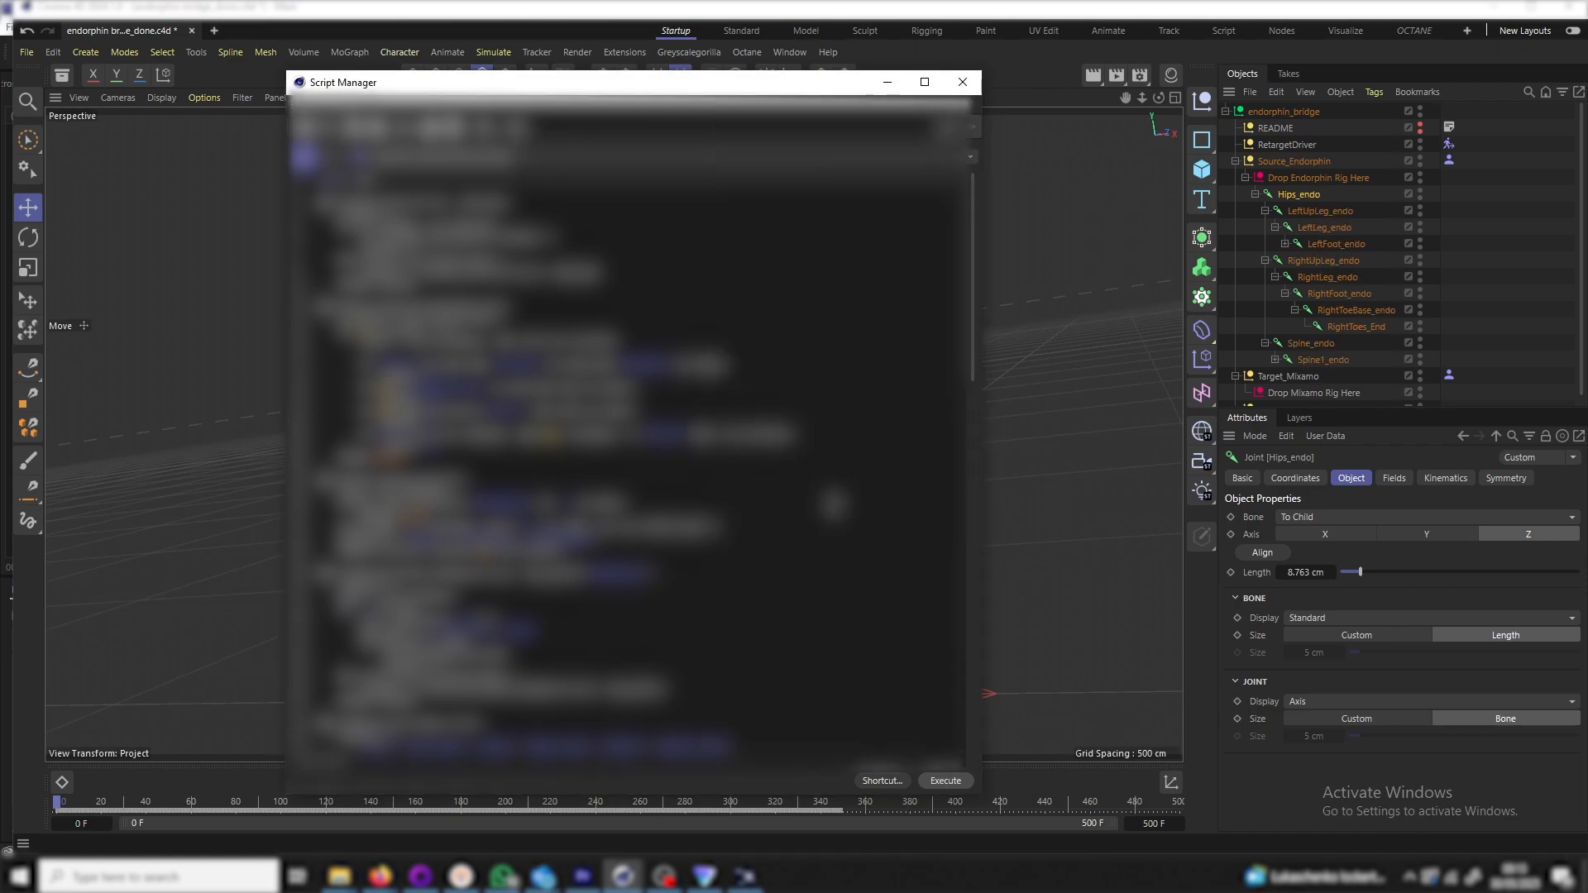
{"action": "left_click", "coordinate": [963, 80]}
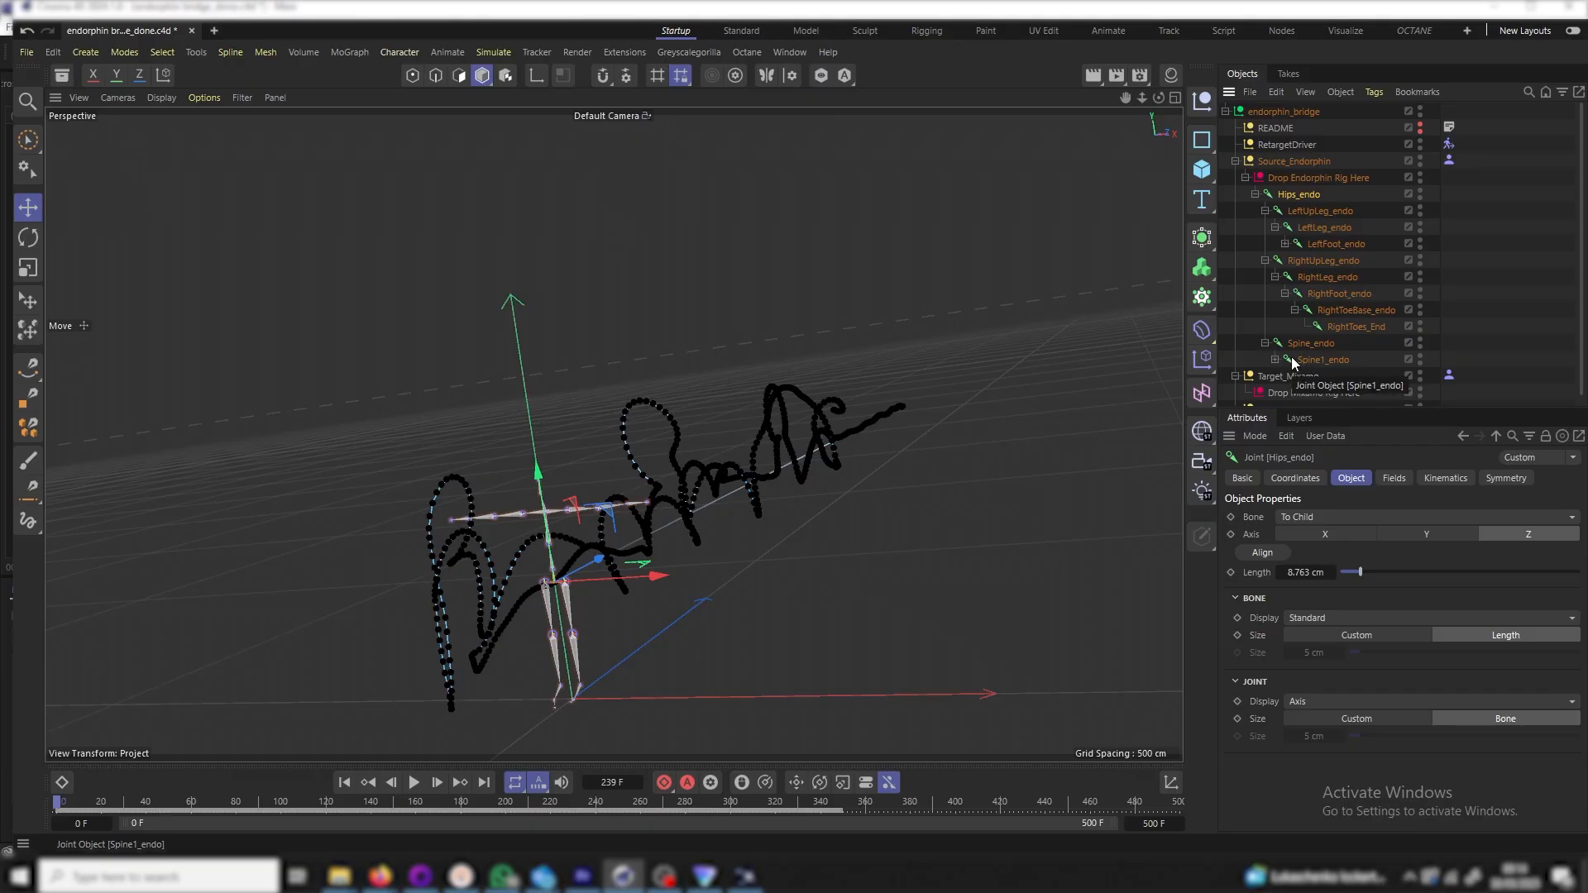
{"action": "scroll", "coordinate": [1294, 364], "scroll_direction": "down", "scroll_amount": 1}
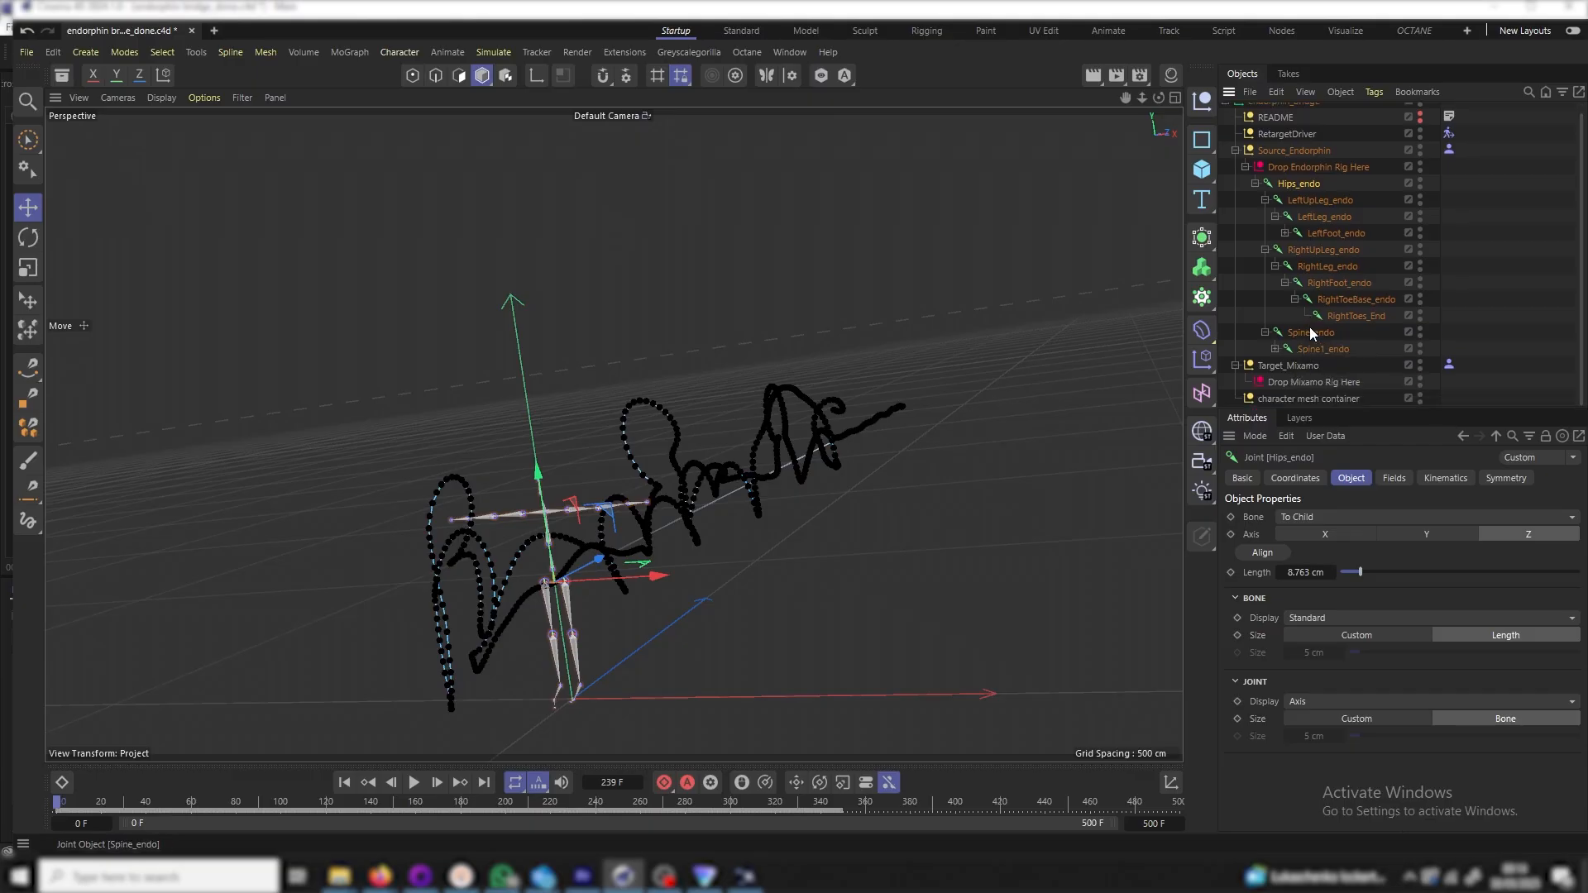
Merge assets/T-Pose_male mesh.fbx into the scene using the default FBX import settings
{"action": "left_click", "coordinate": [1256, 183]}
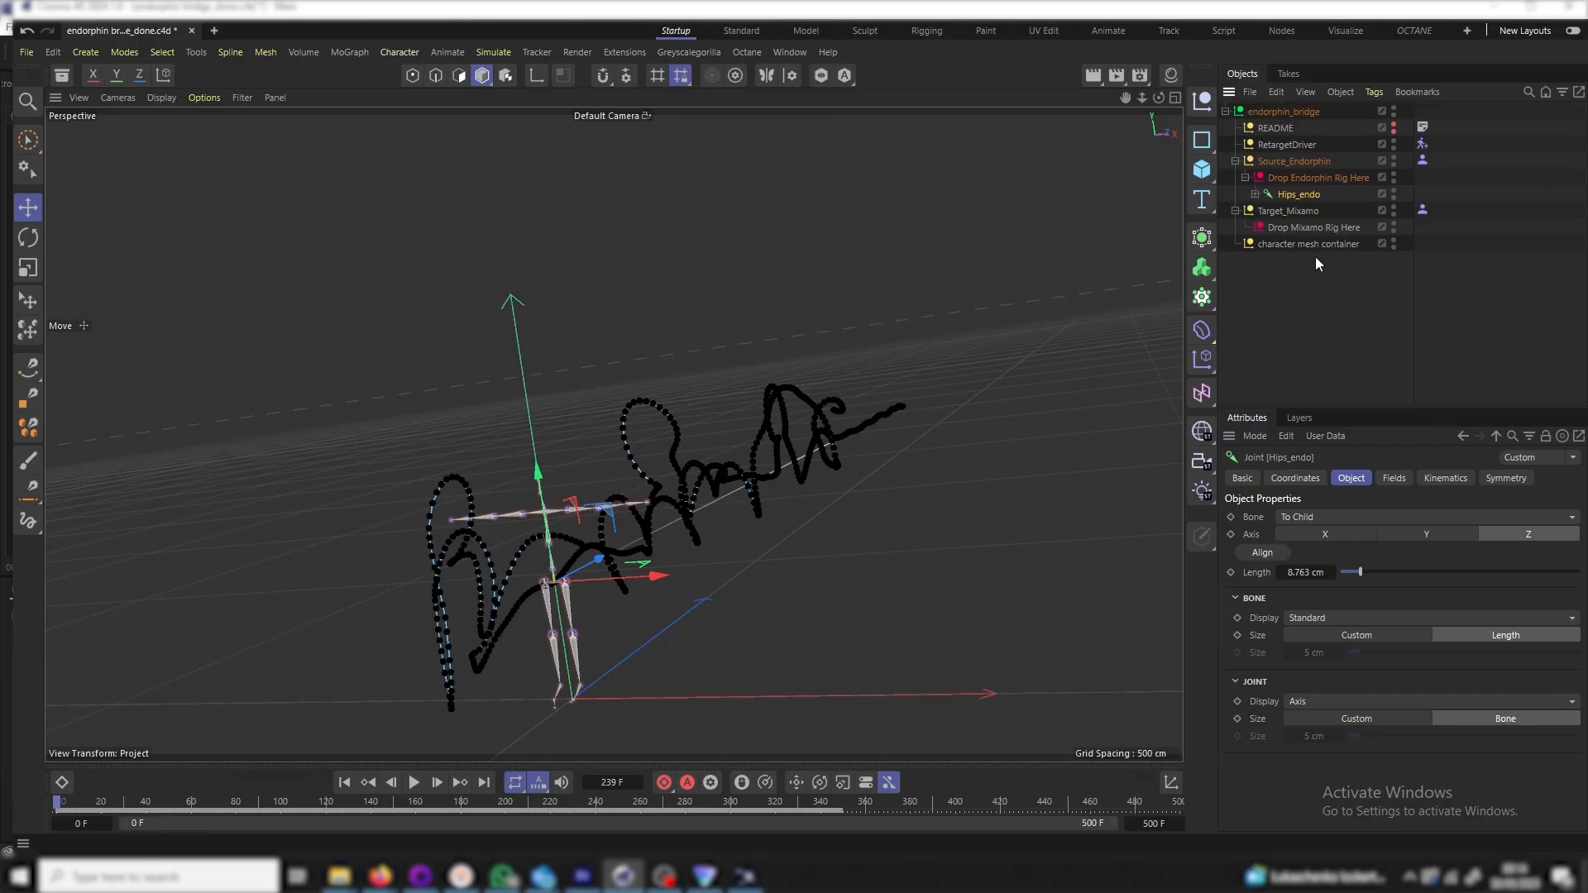
{"action": "left_click", "coordinate": [1252, 92]}
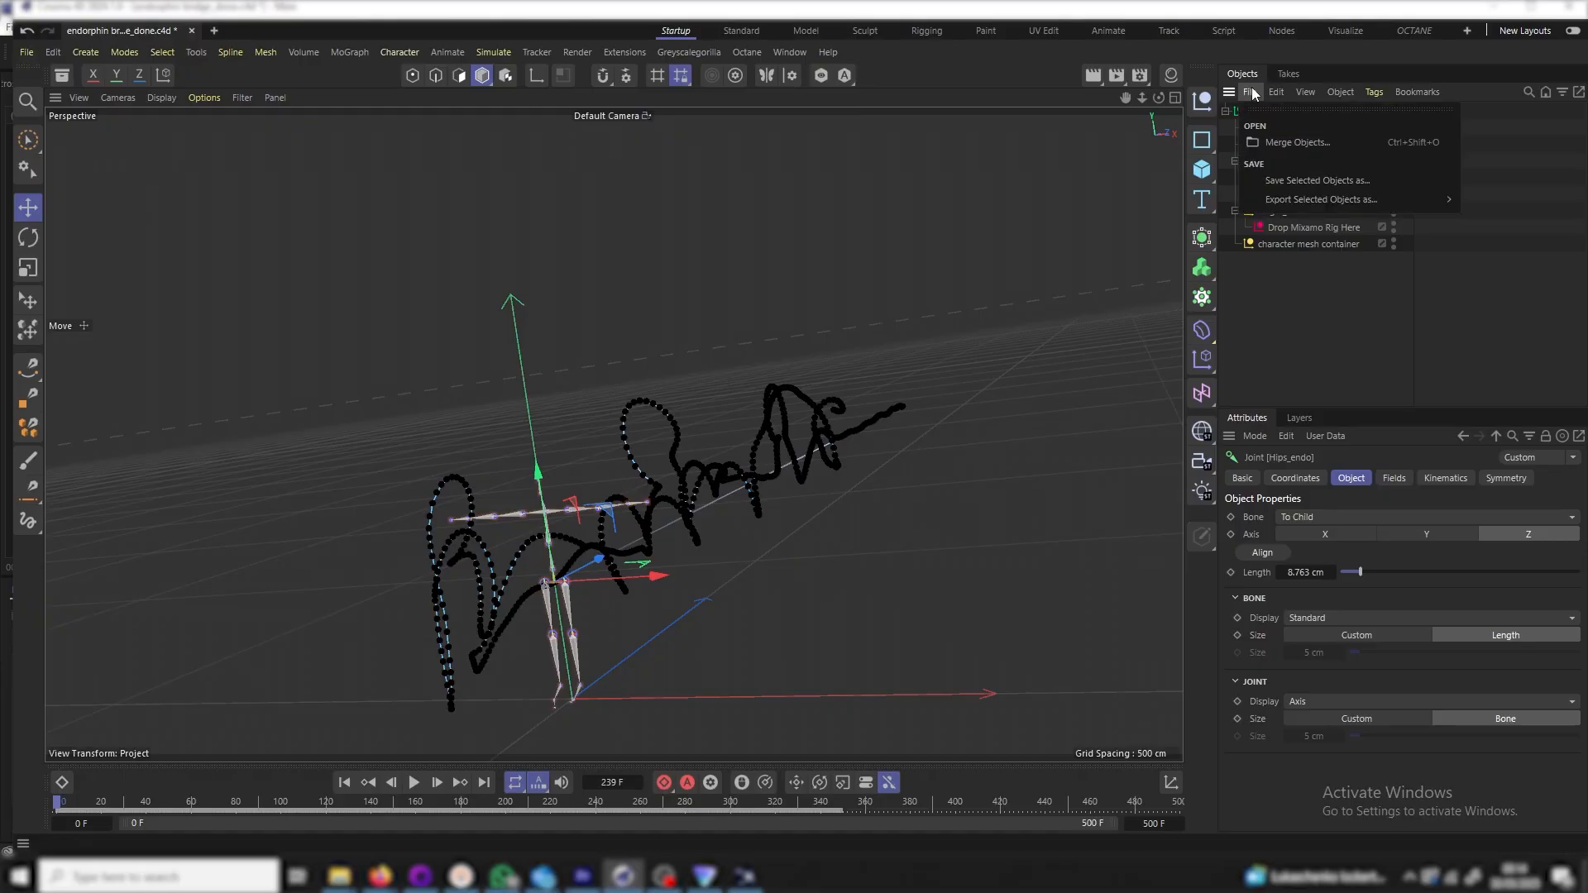
{"action": "left_click", "coordinate": [1302, 142]}
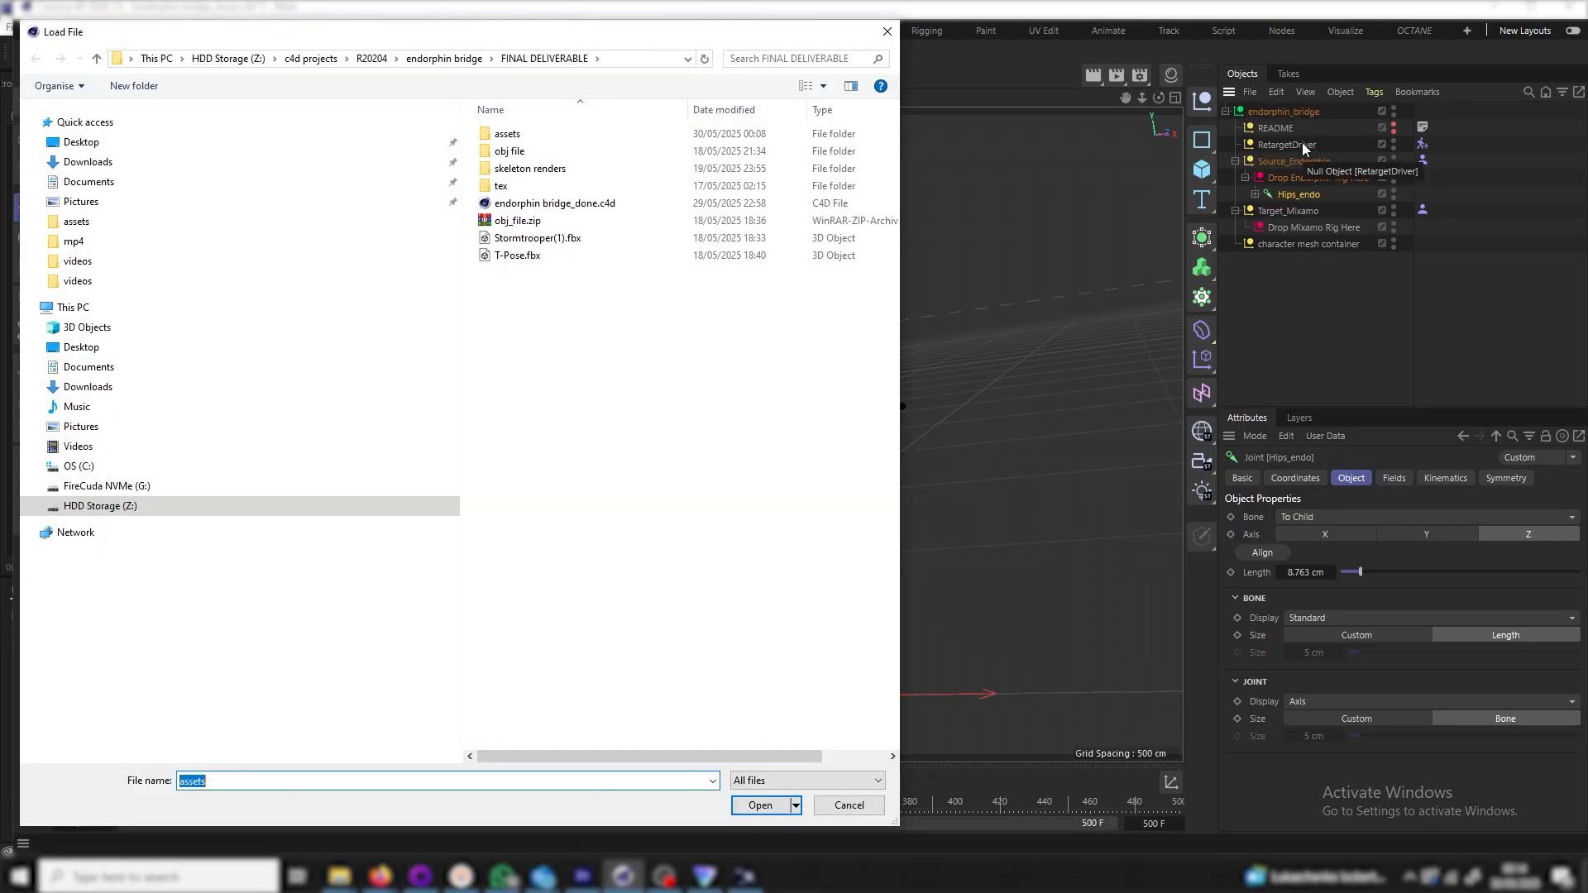
{"action": "left_click", "coordinate": [524, 137]}
{"action": "double_click", "coordinate": [524, 142]}
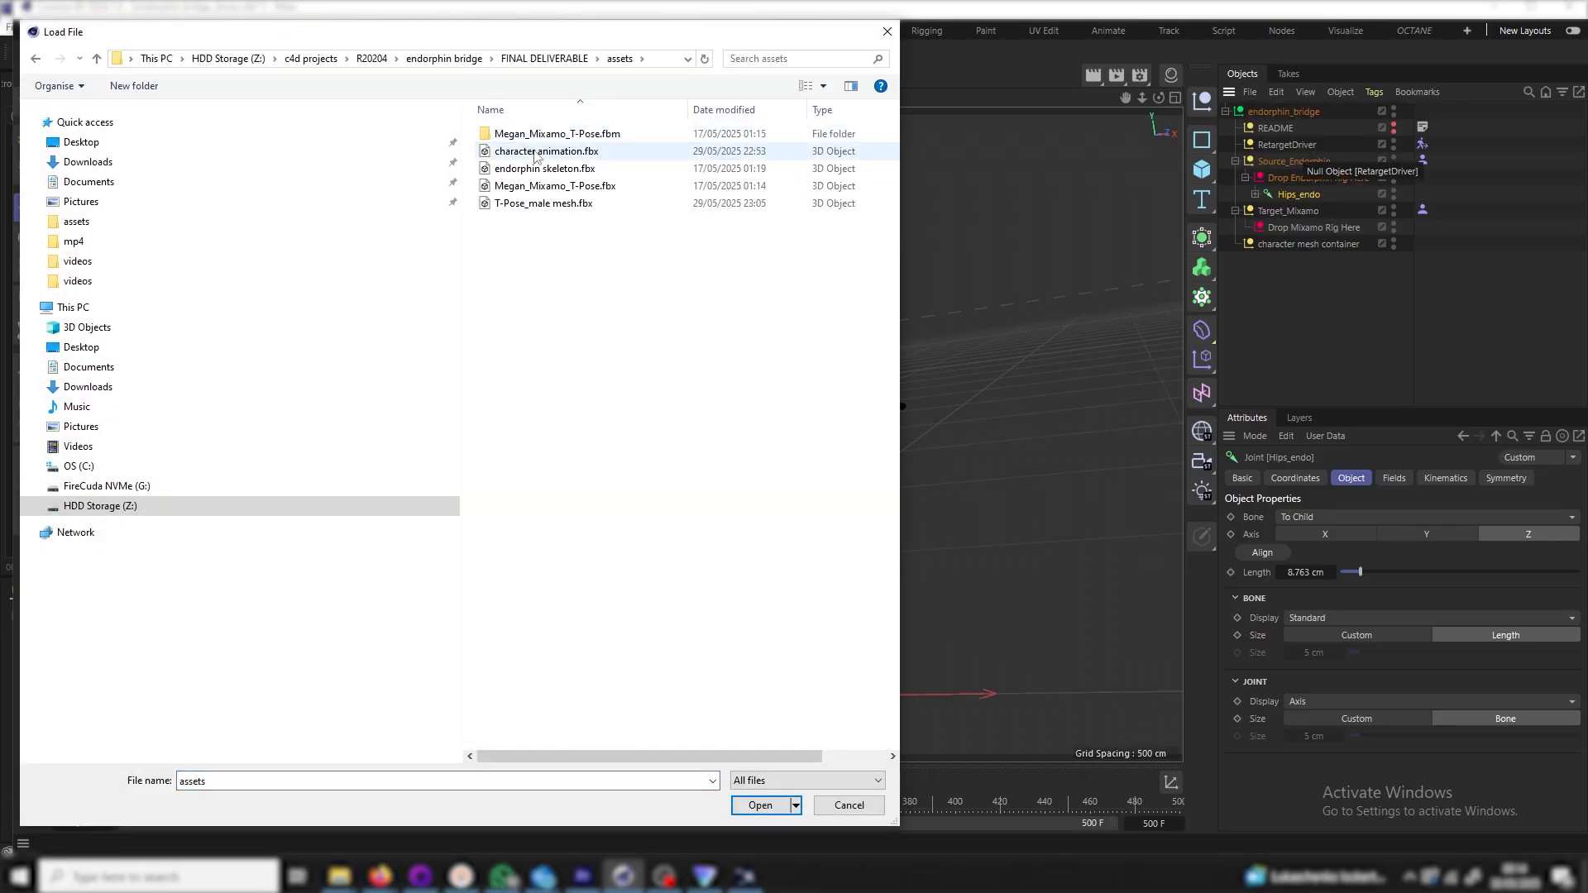
{"action": "double_click", "coordinate": [544, 203]}
{"action": "left_click", "coordinate": [604, 450]}
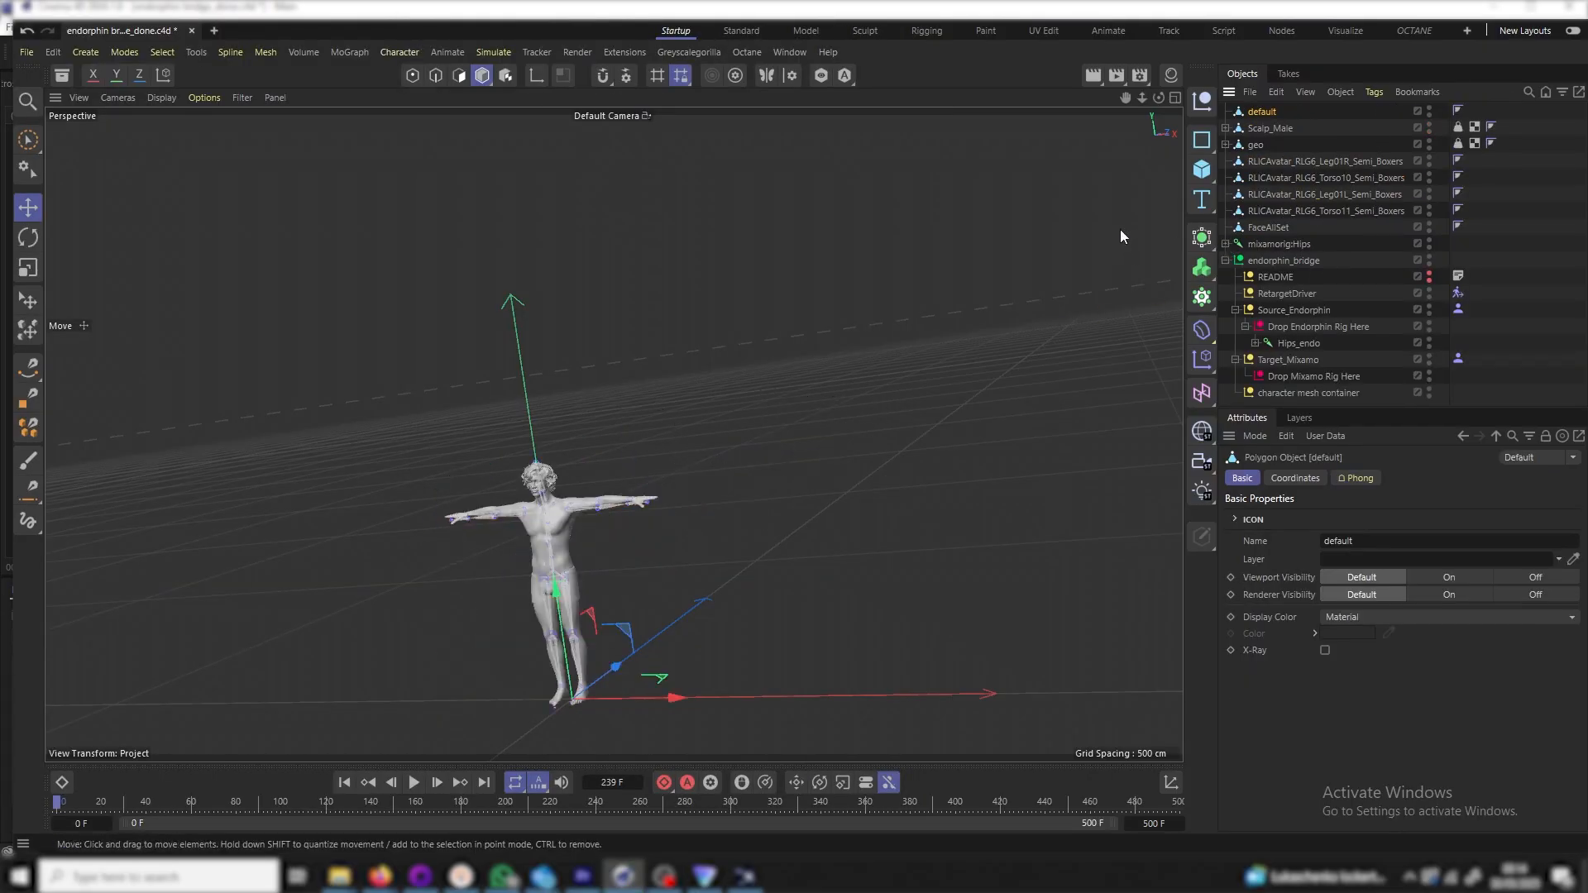
Move the eight imported meshes, default through FaceAllSet, into the character mesh container
{"action": "left_click", "coordinate": [1274, 225], "text": "shift"}
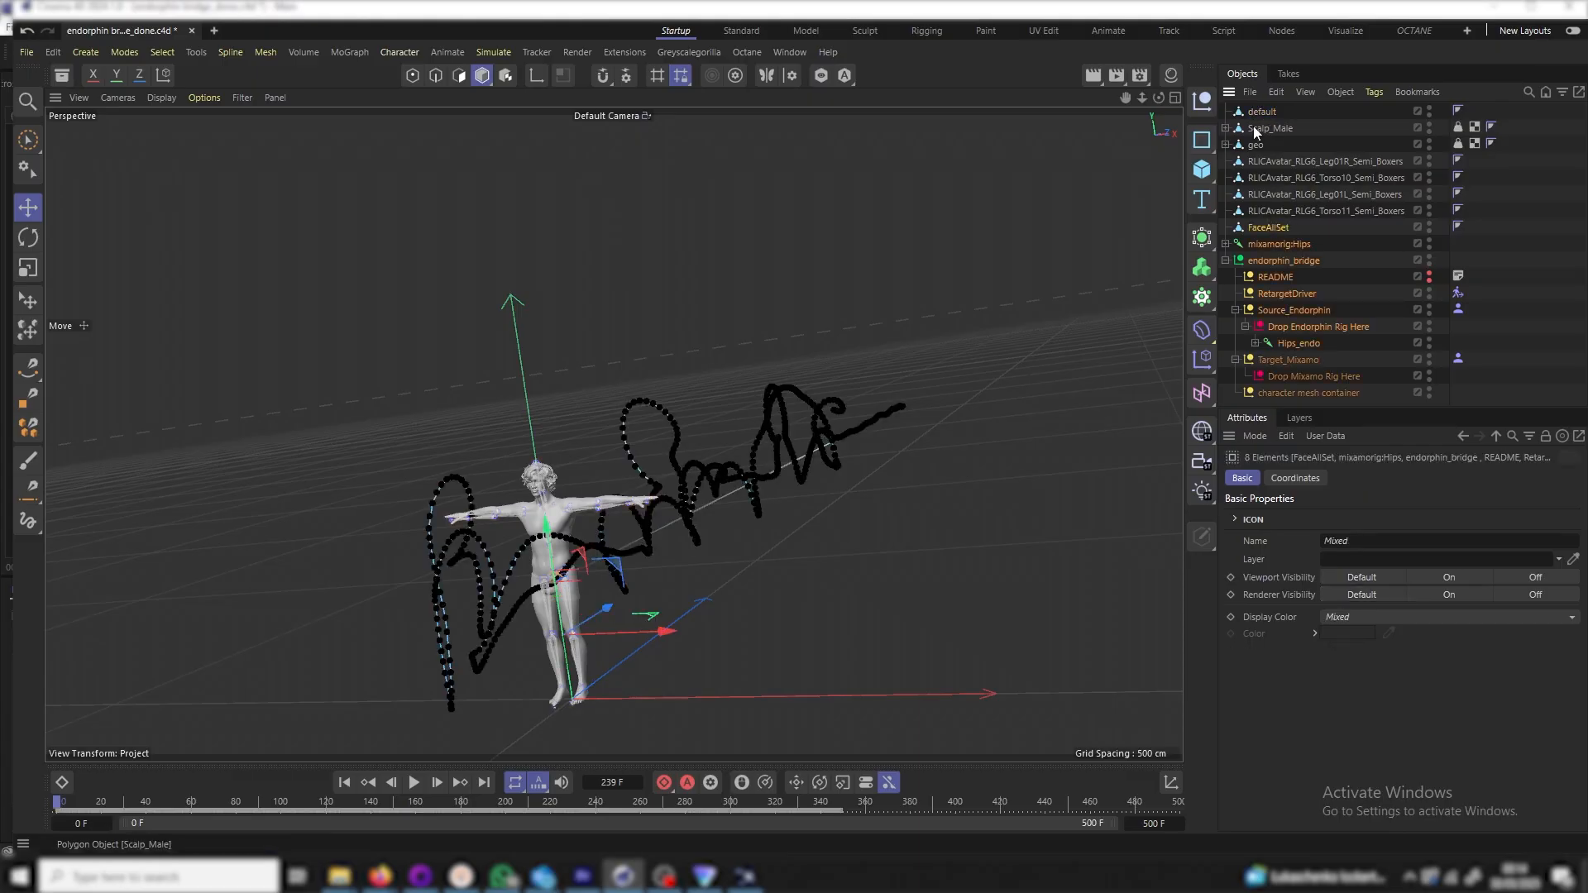
{"action": "left_click", "coordinate": [1259, 112]}
{"action": "left_click", "coordinate": [1266, 230], "text": "shift"}
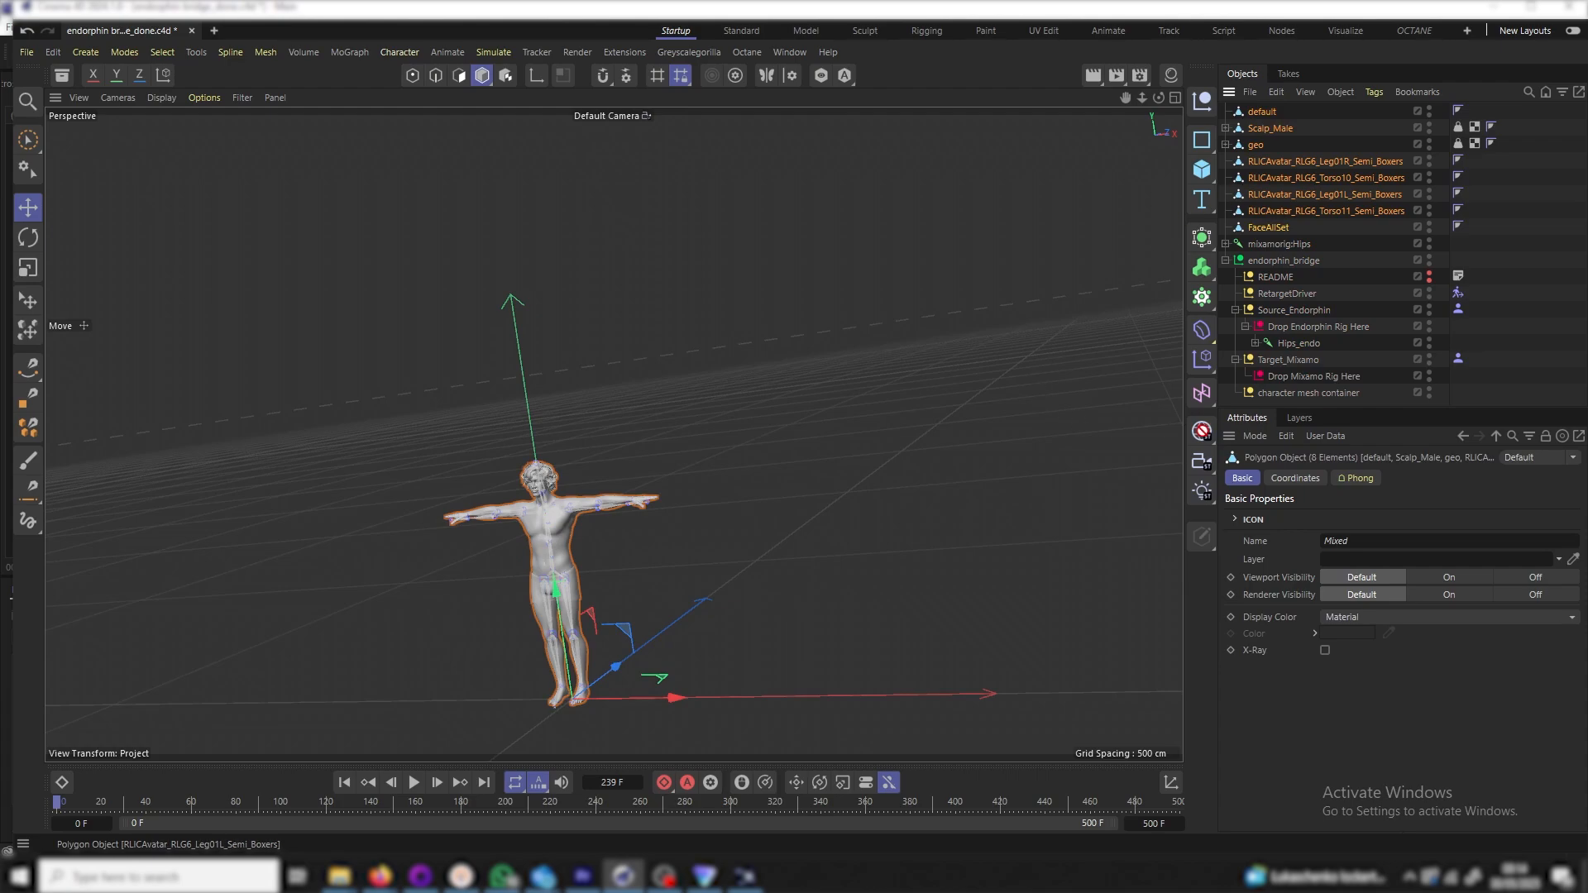
{"action": "left_click_drag", "start_coordinate": [1270, 402], "coordinate": [1293, 391]}
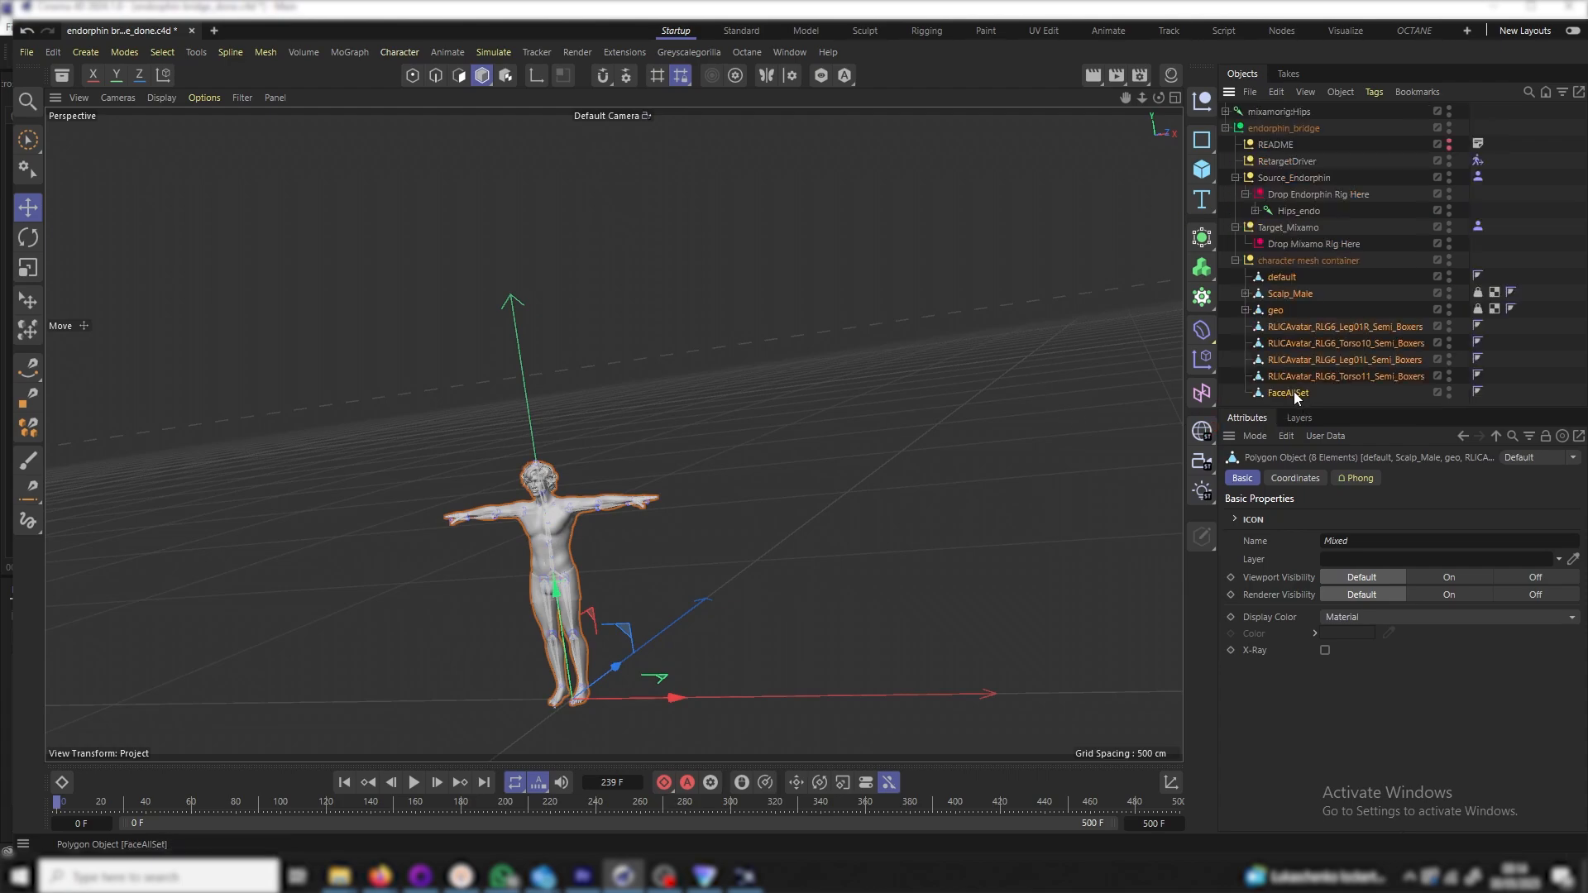
{"action": "left_click", "coordinate": [1235, 261]}
{"action": "left_click", "coordinate": [1276, 111]}
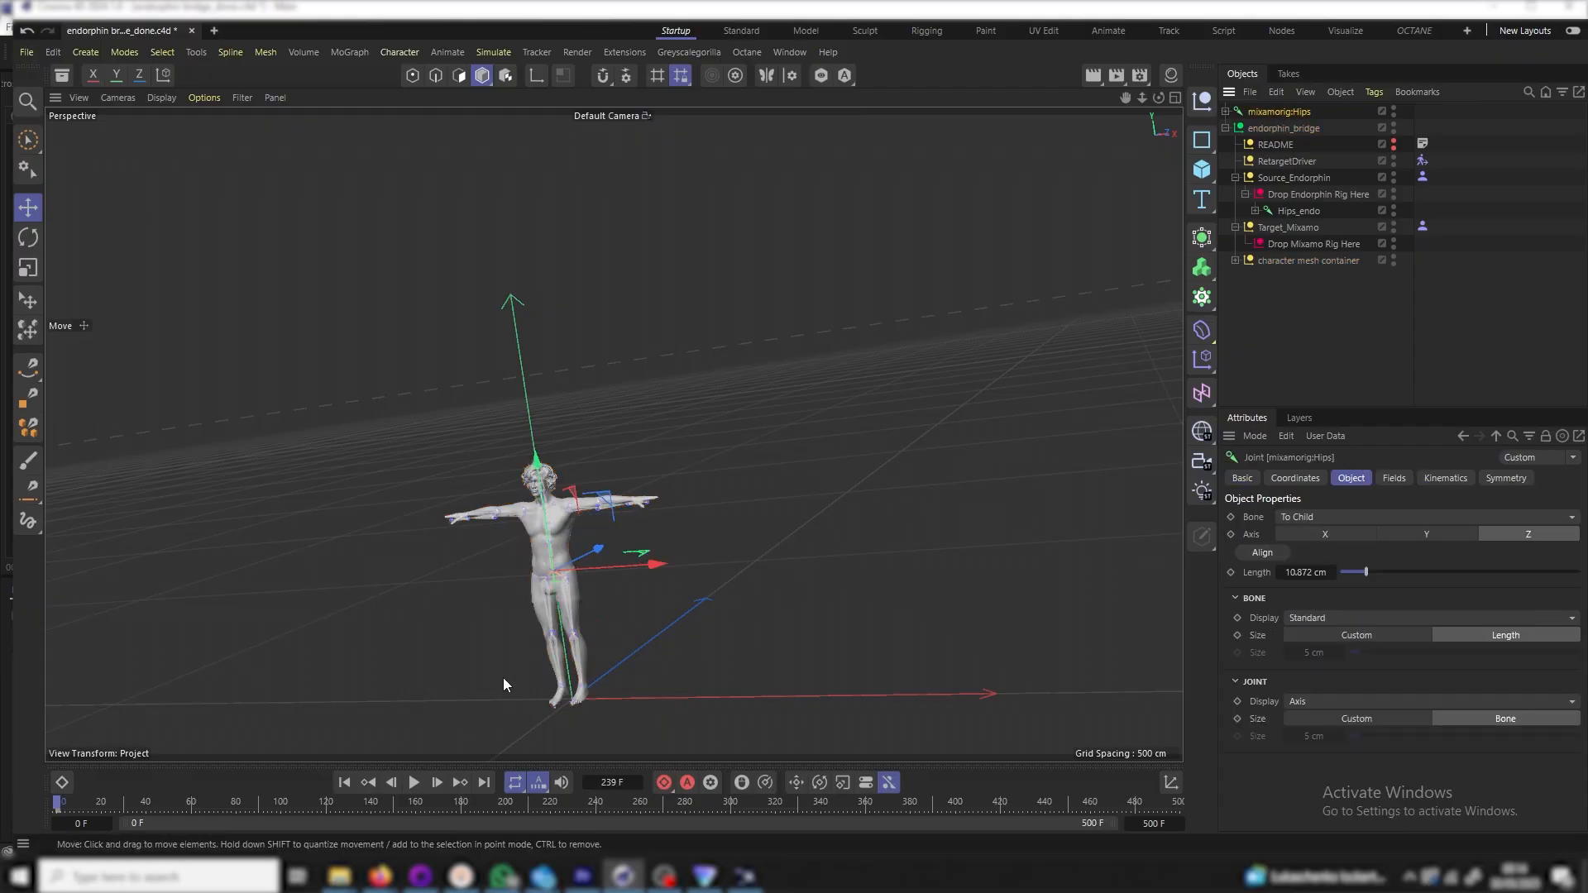
Place mixamorig:Hips under Drop Mixamo Rig Here
{"action": "left_click_drag", "start_coordinate": [654, 568], "coordinate": [973, 594]}
{"action": "key", "text": "ctrl+z"}
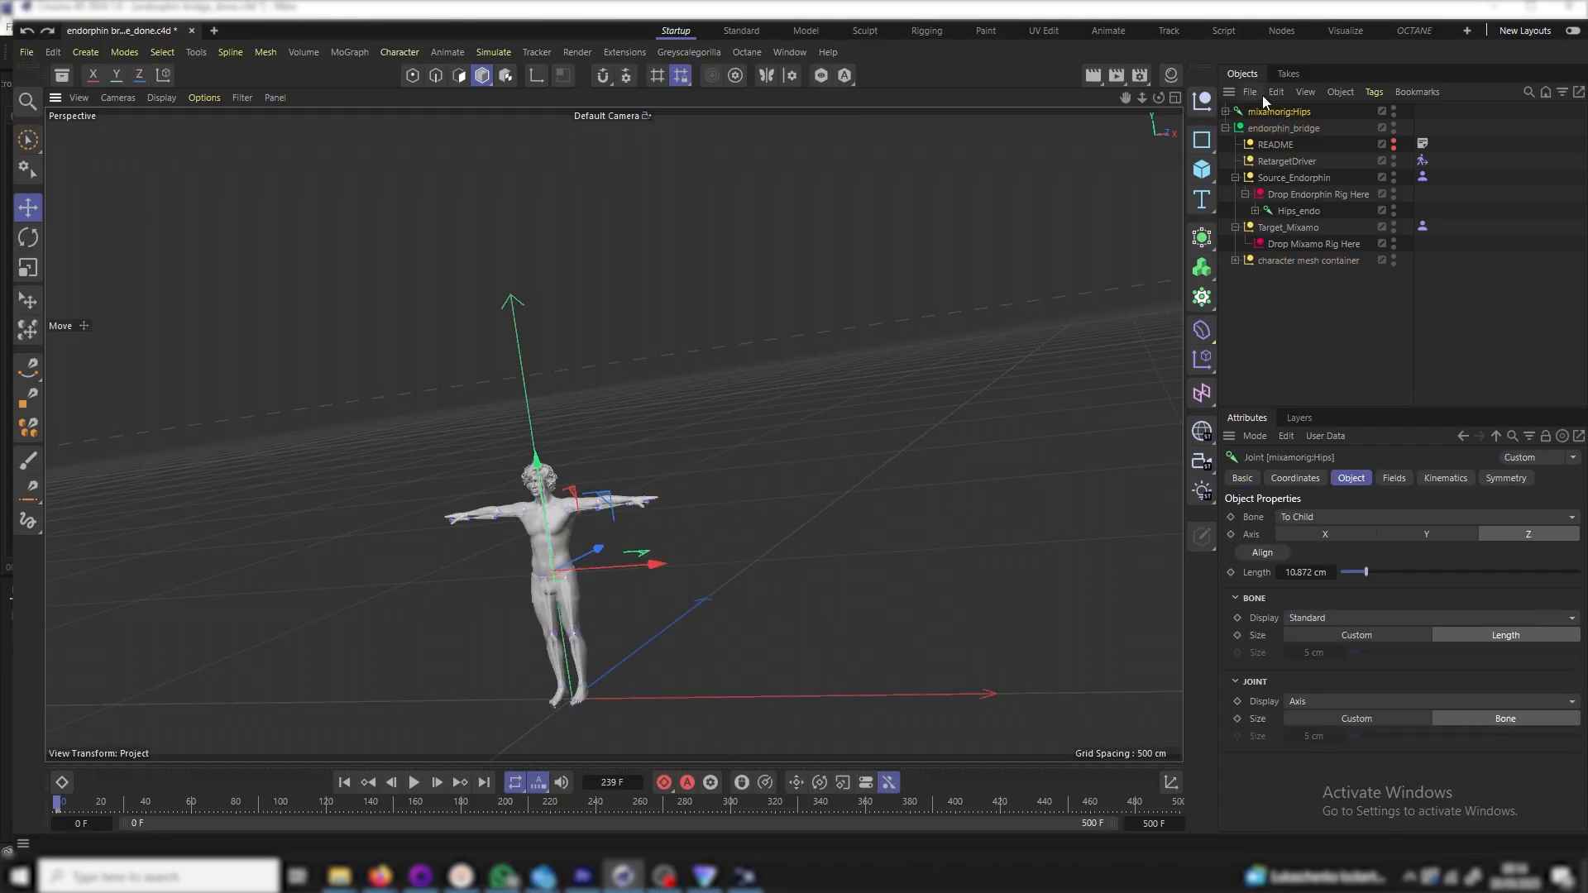
{"action": "left_click_drag", "start_coordinate": [1125, 212], "coordinate": [1257, 308]}
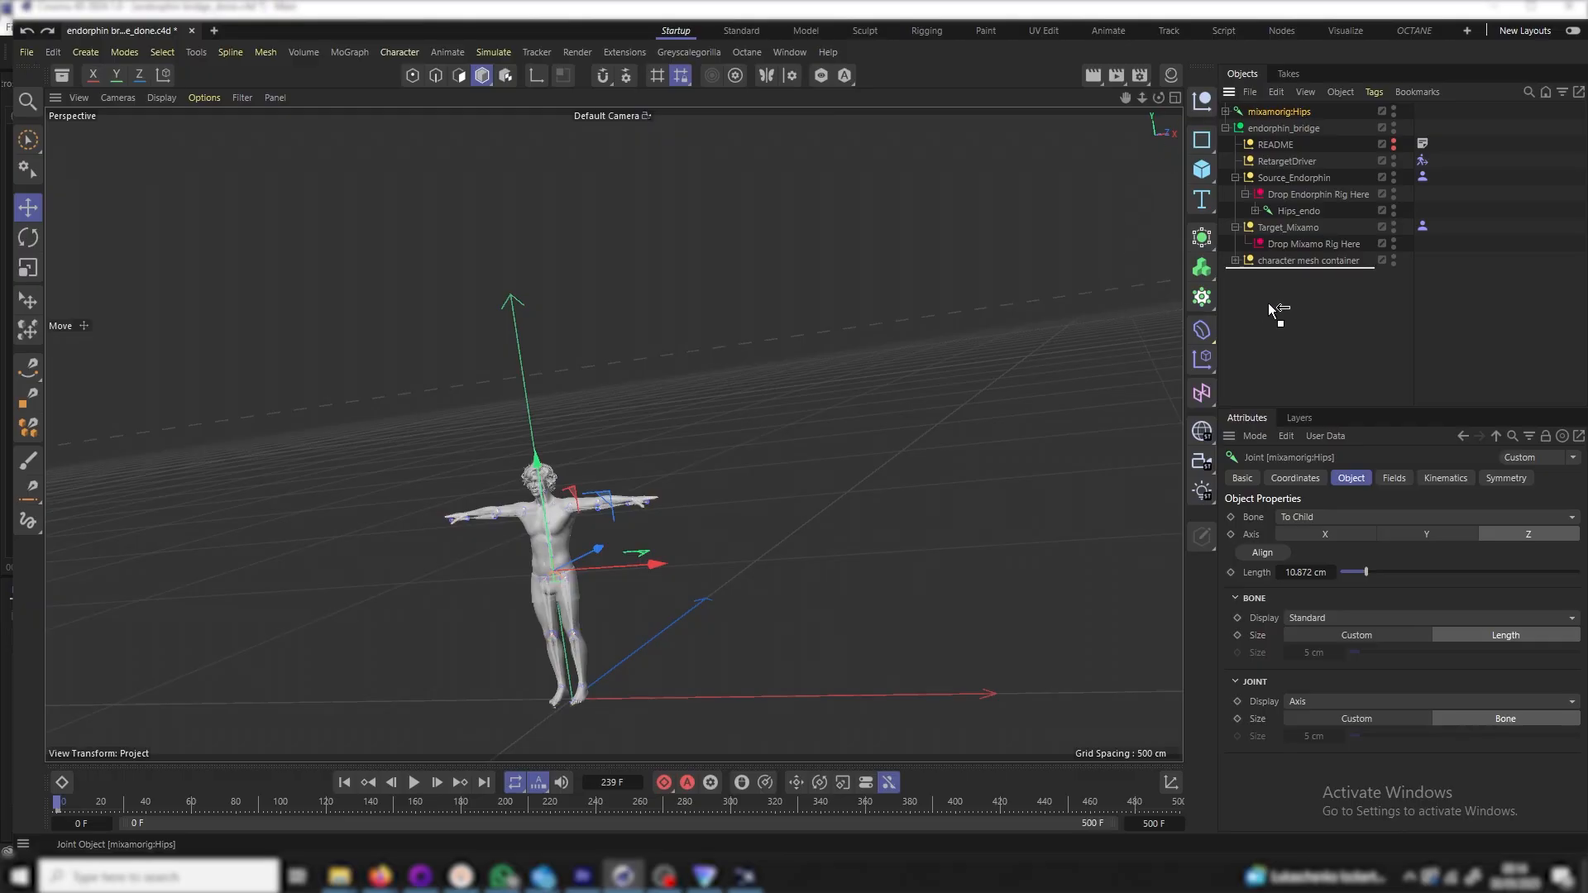
{"action": "left_click_drag", "start_coordinate": [1317, 259], "coordinate": [1349, 246]}
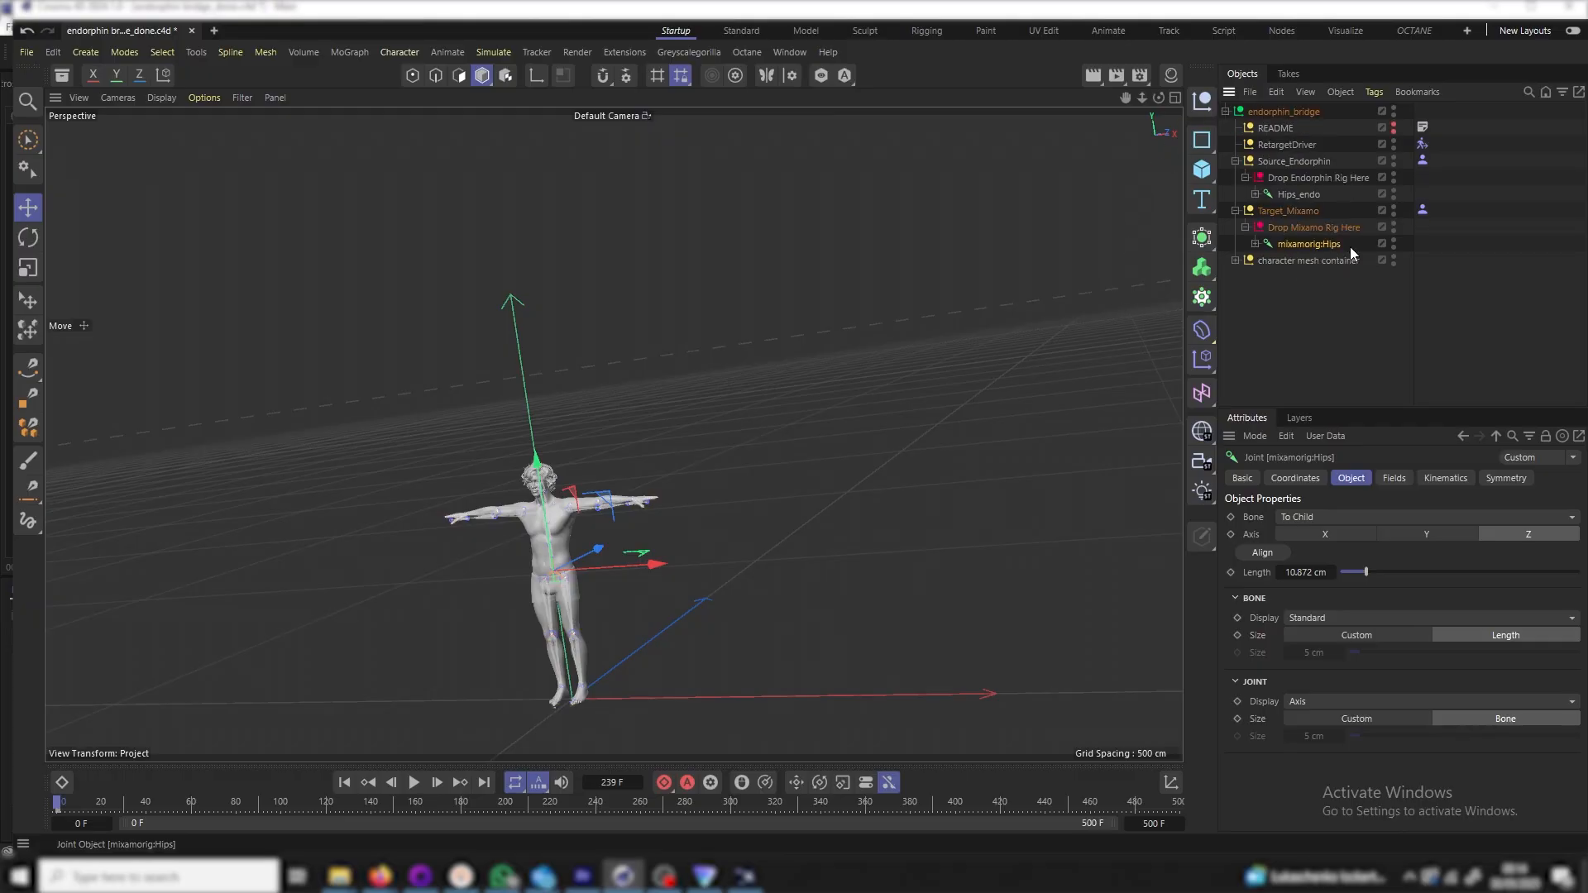
Load the Mixamo preset into the Target_Mixamo character definition and extract its skeleton
{"action": "left_click", "coordinate": [1423, 211]}
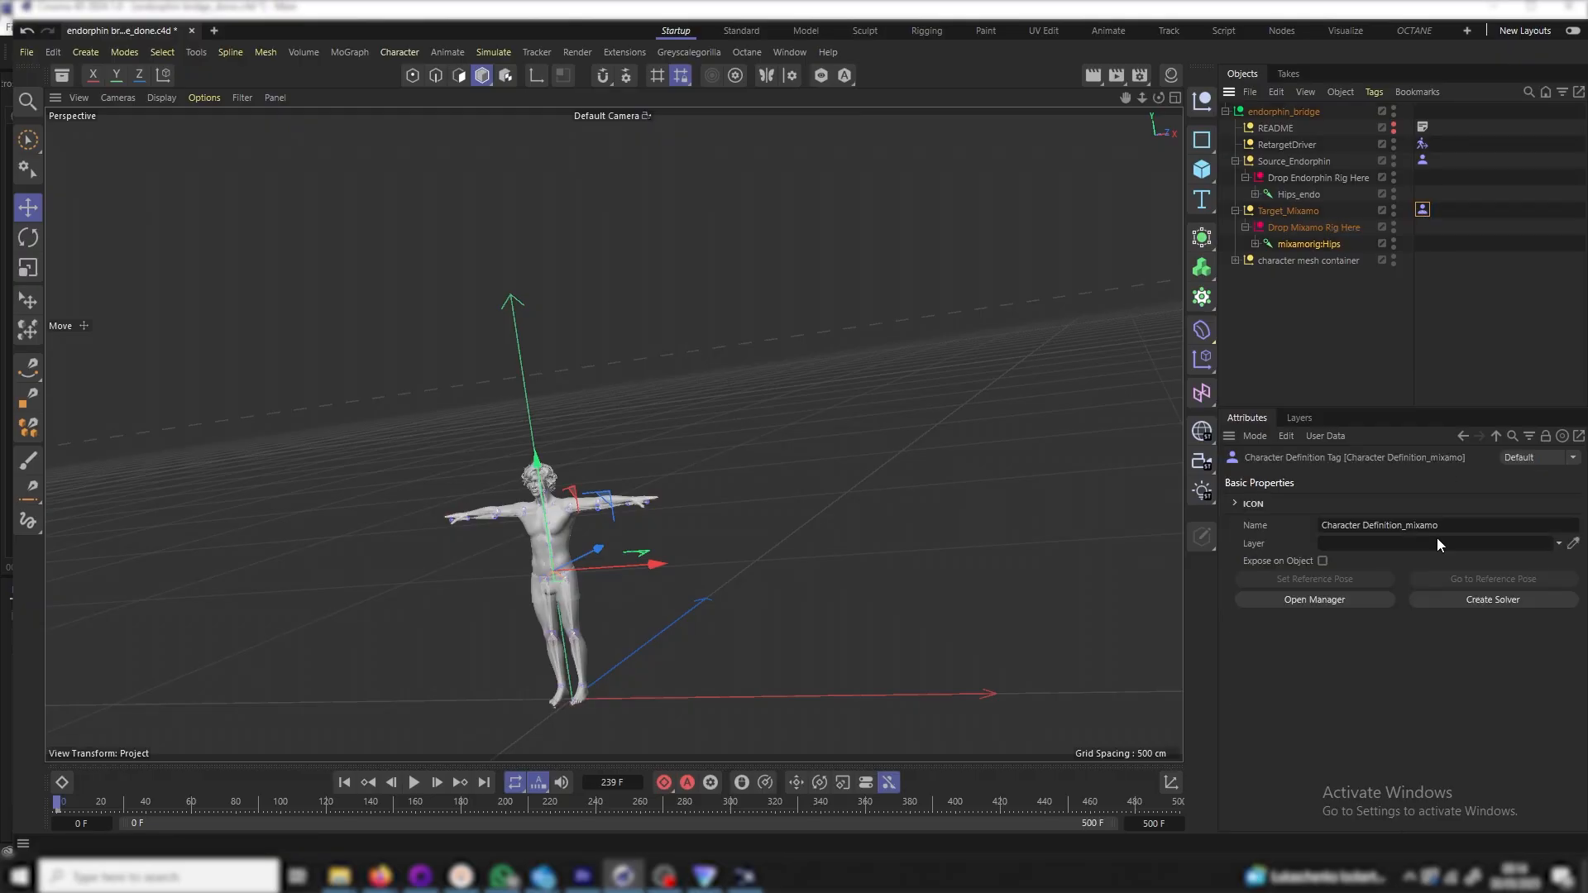
{"action": "left_click", "coordinate": [1311, 607]}
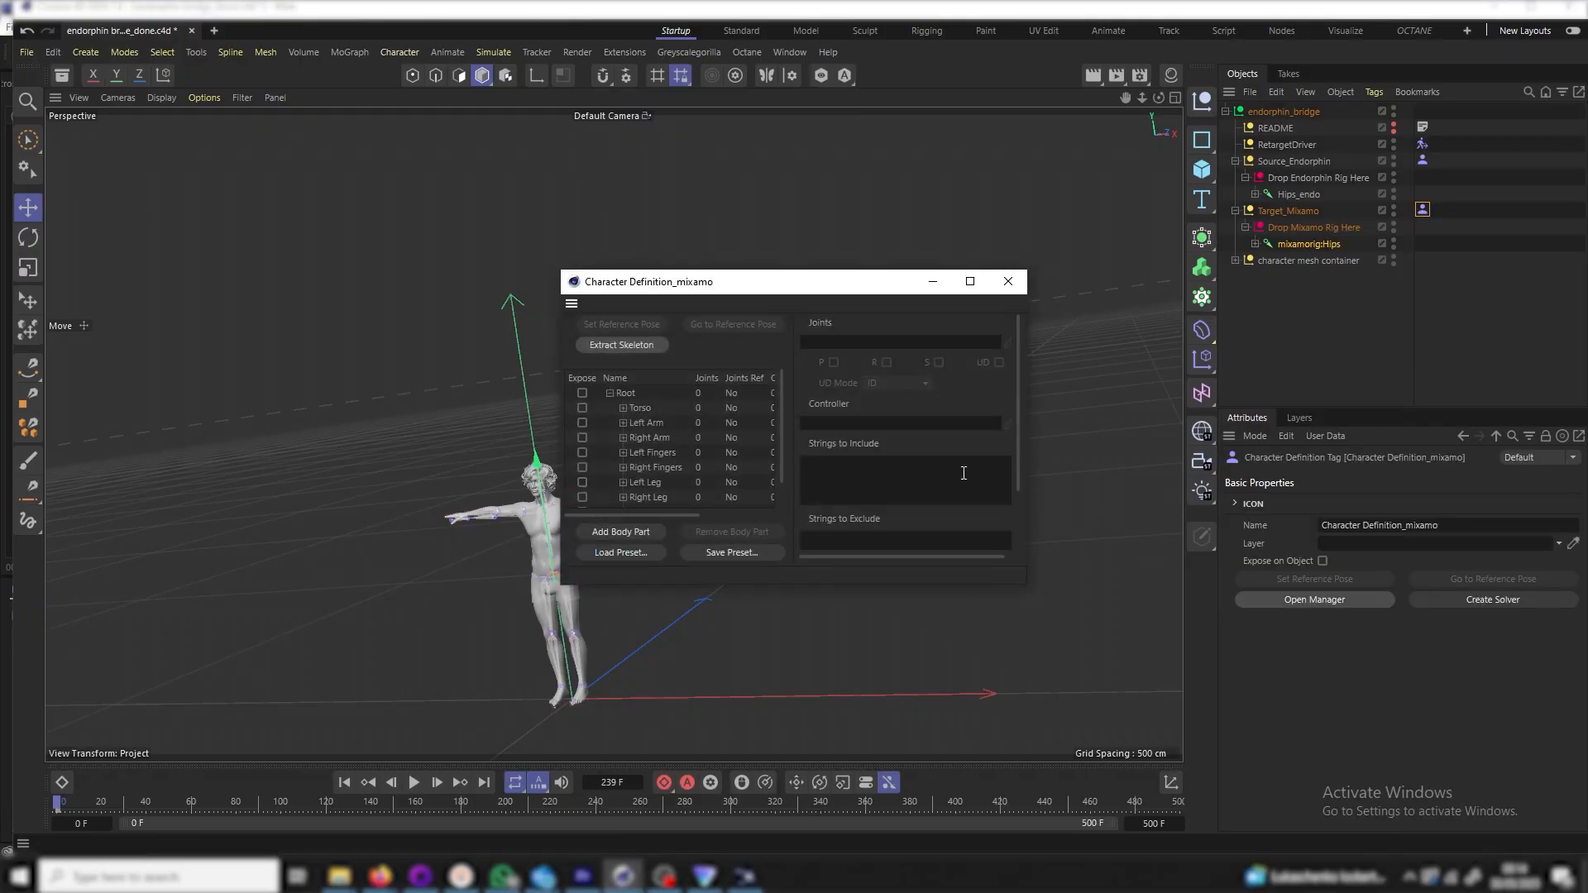
{"action": "left_click", "coordinate": [626, 560]}
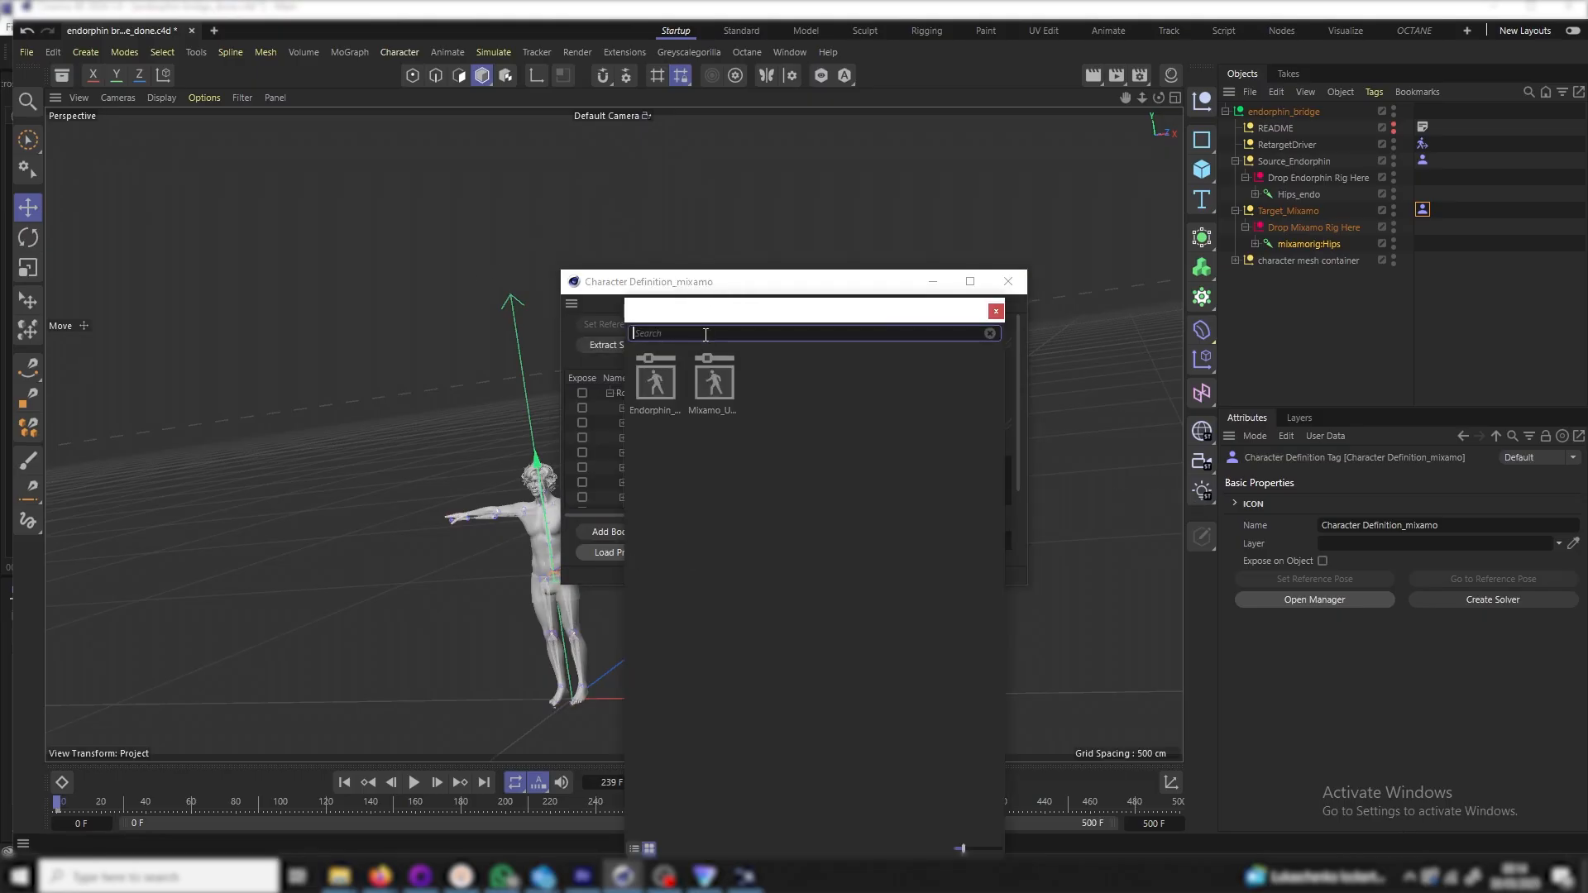
{"action": "double_click", "coordinate": [713, 394]}
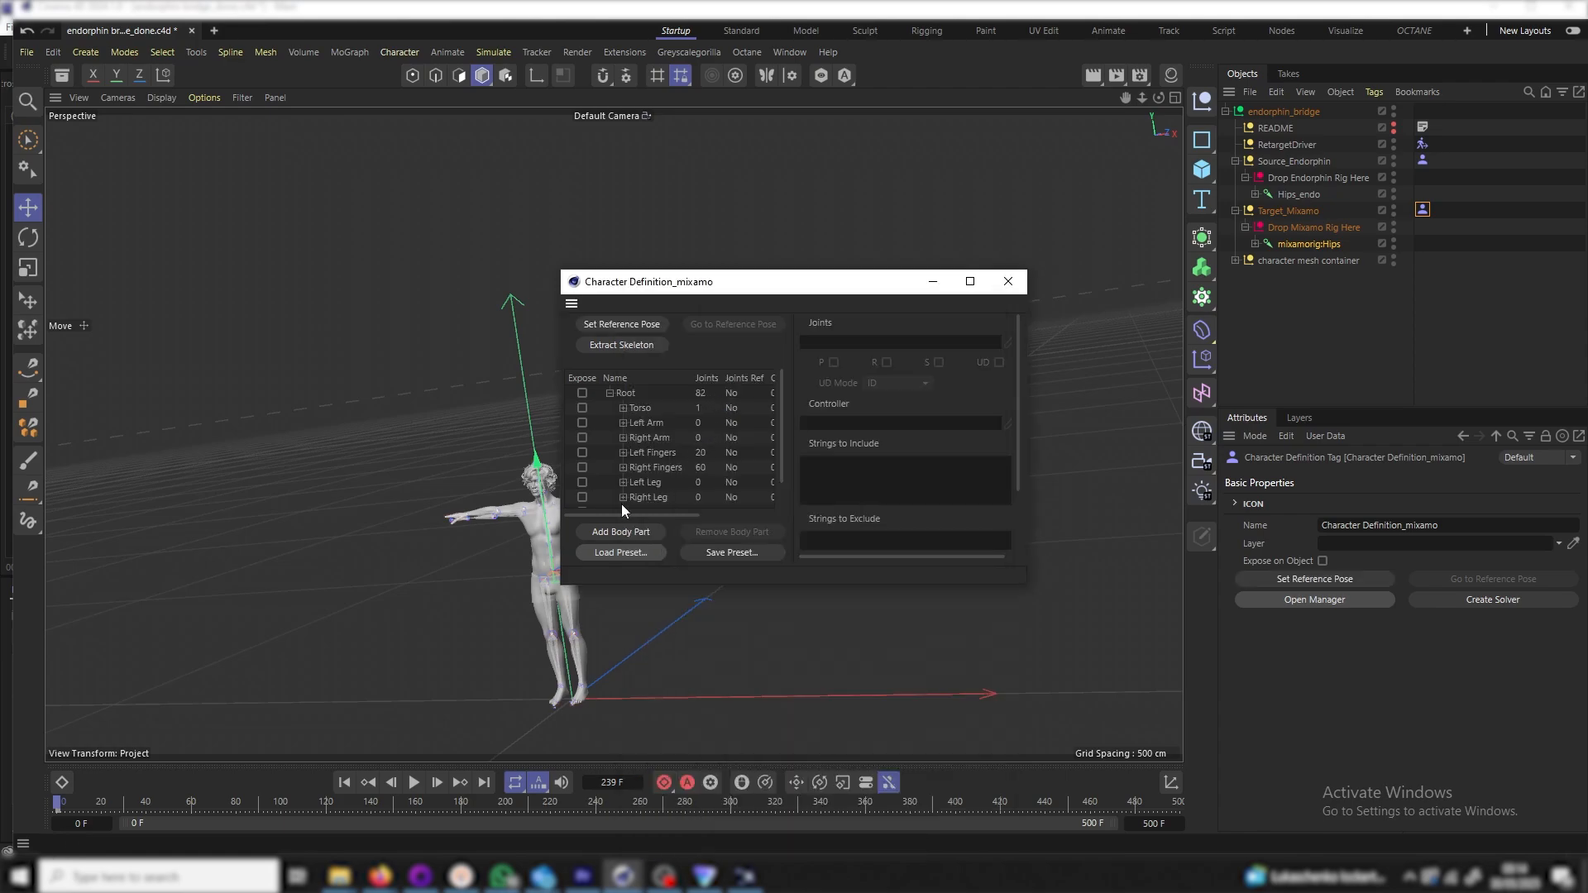
{"action": "left_click", "coordinate": [627, 346]}
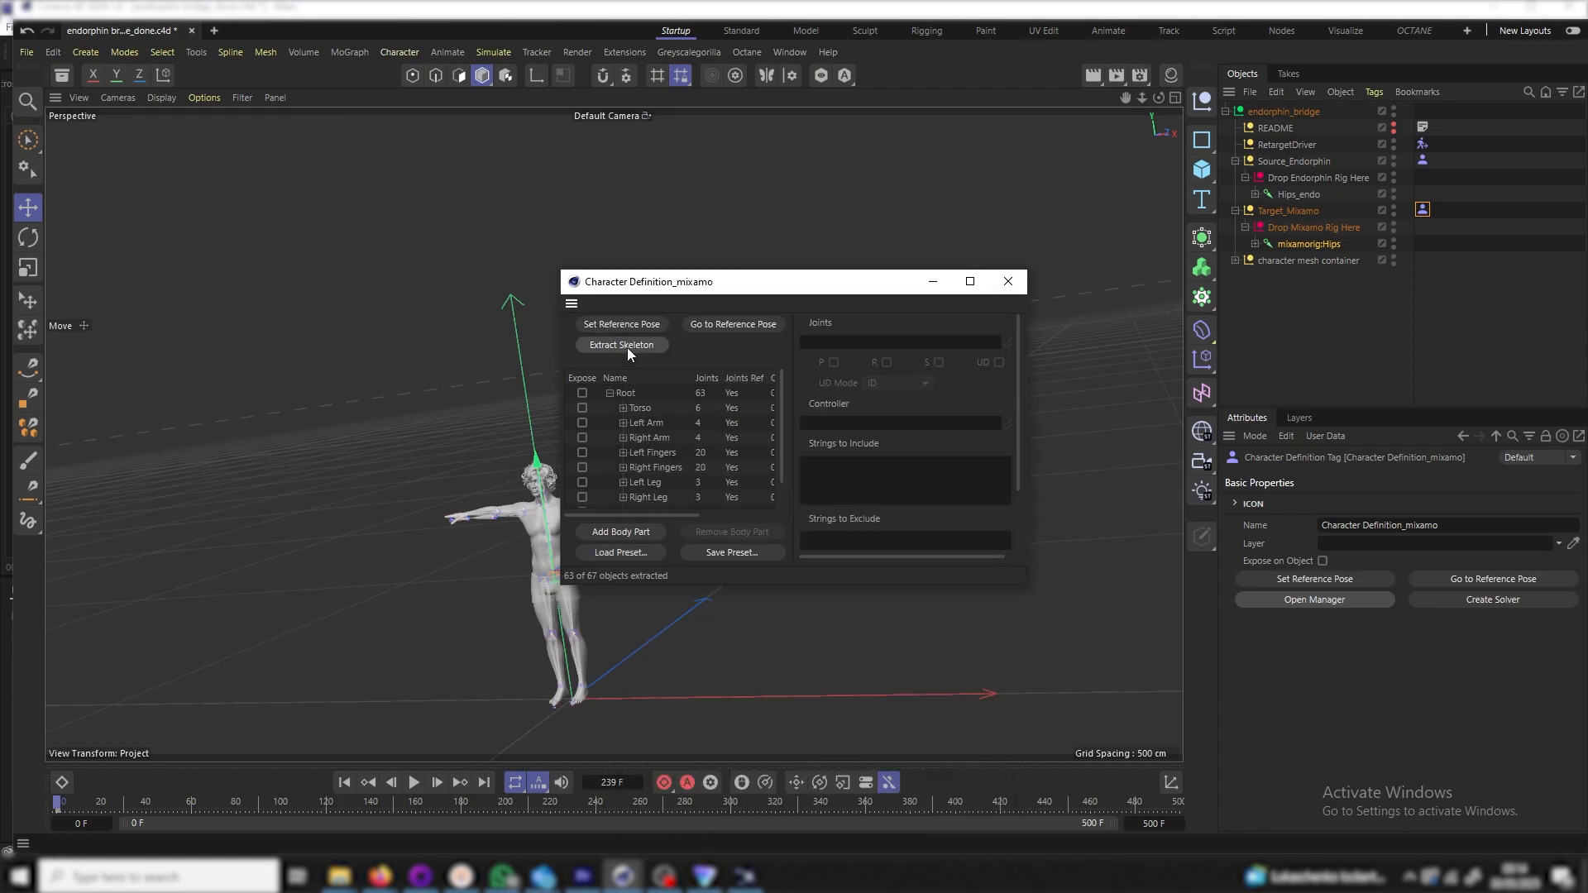
{"action": "left_click", "coordinate": [1008, 281]}
{"action": "left_click", "coordinate": [1422, 159]}
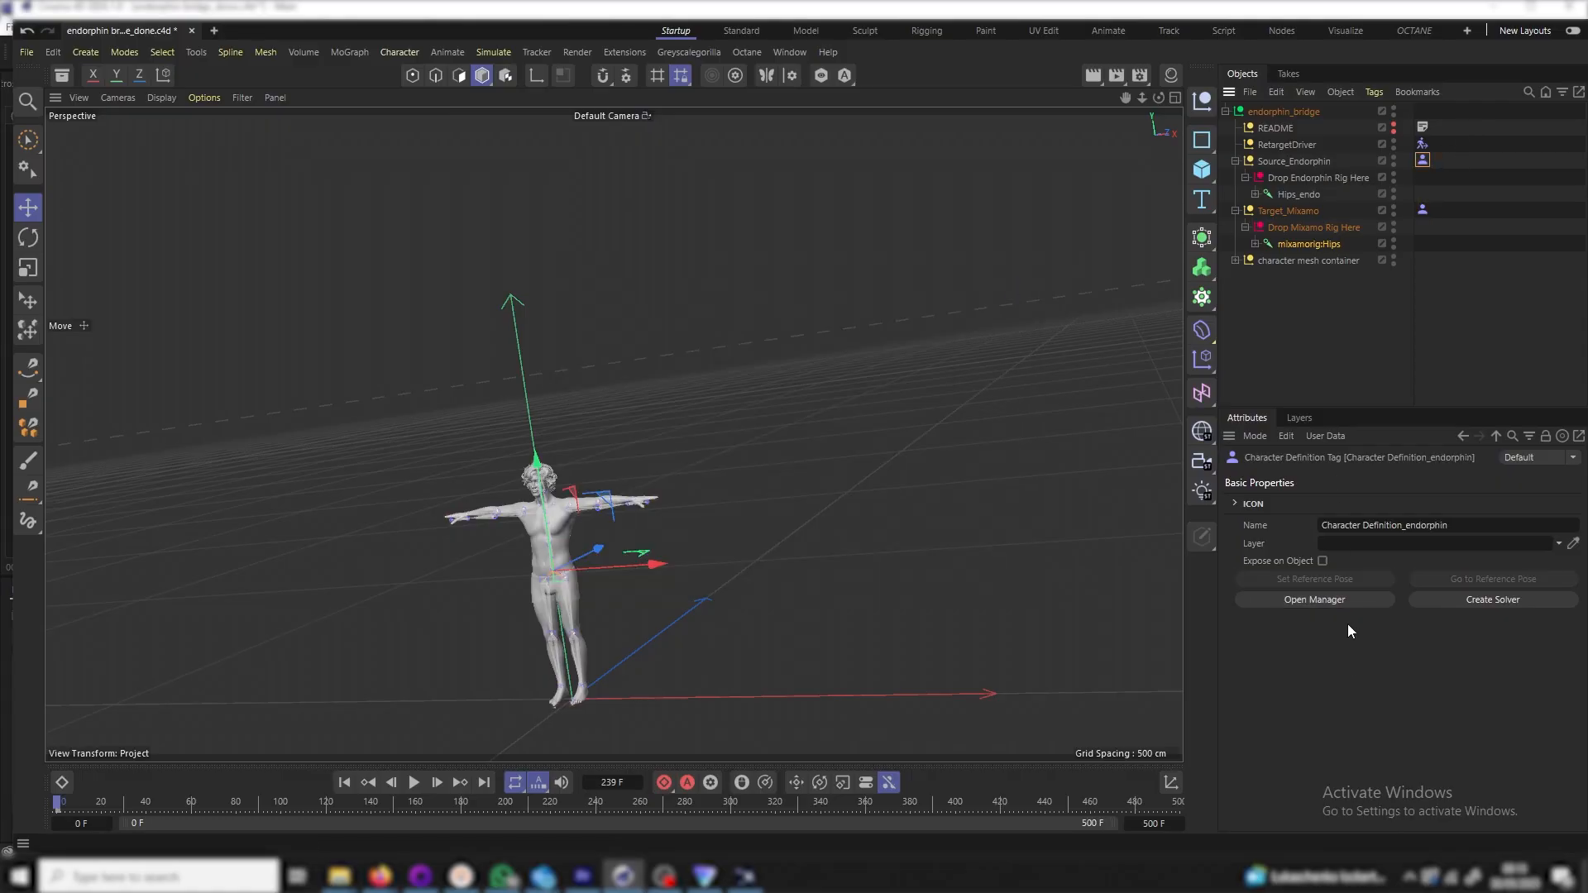
Load the Endorphin preset into the Source_Endorphin definition and extract its skeleton (21 of 28 objects)
{"action": "left_click", "coordinate": [1320, 602]}
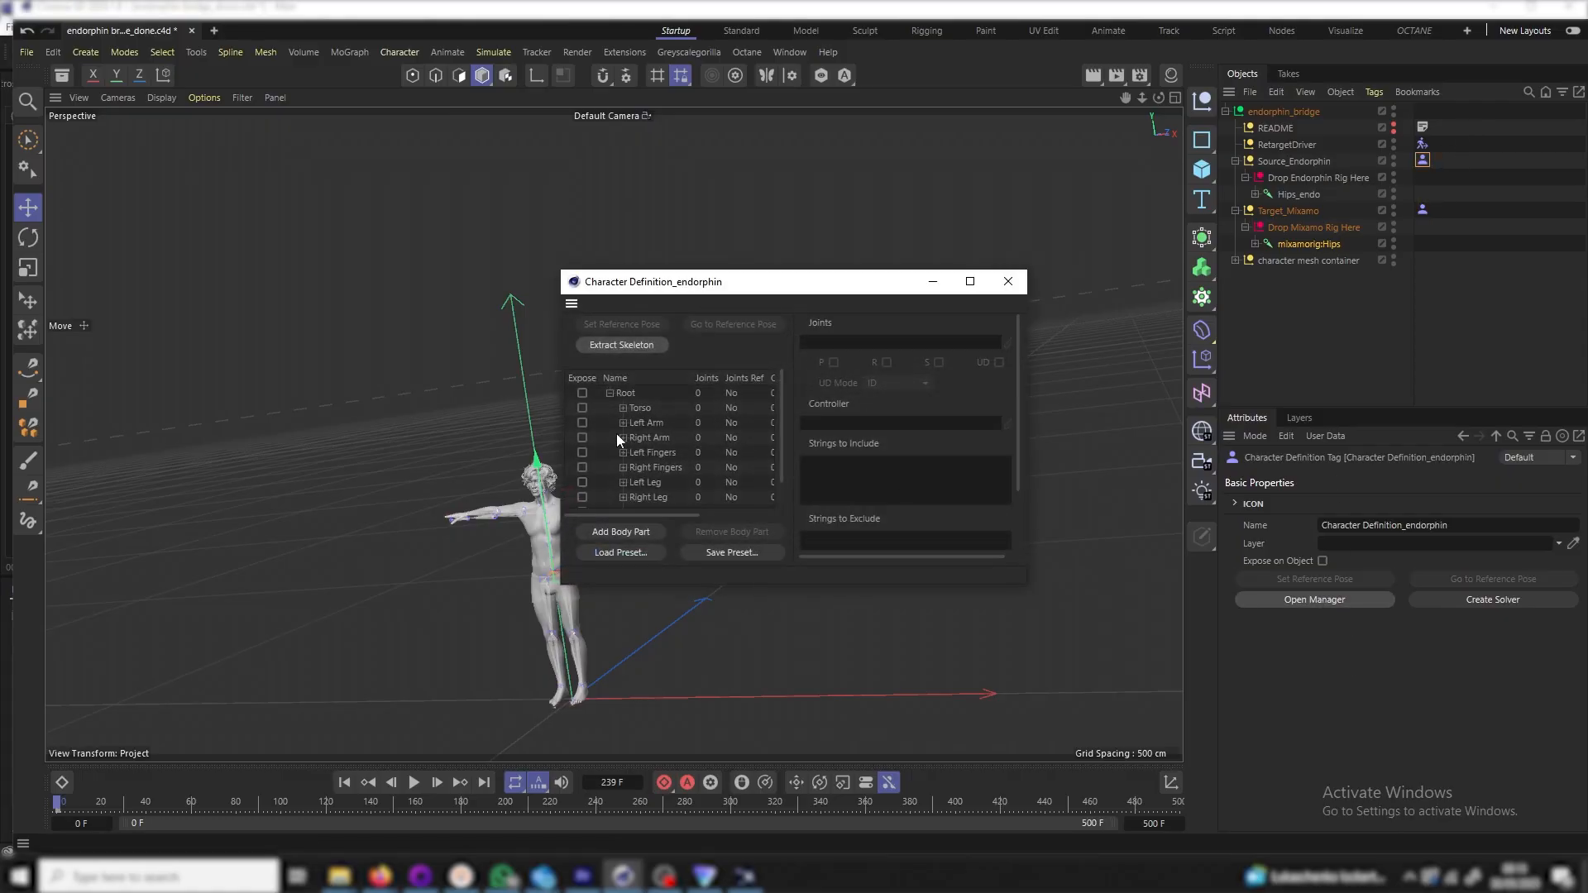
{"action": "left_click", "coordinate": [625, 558]}
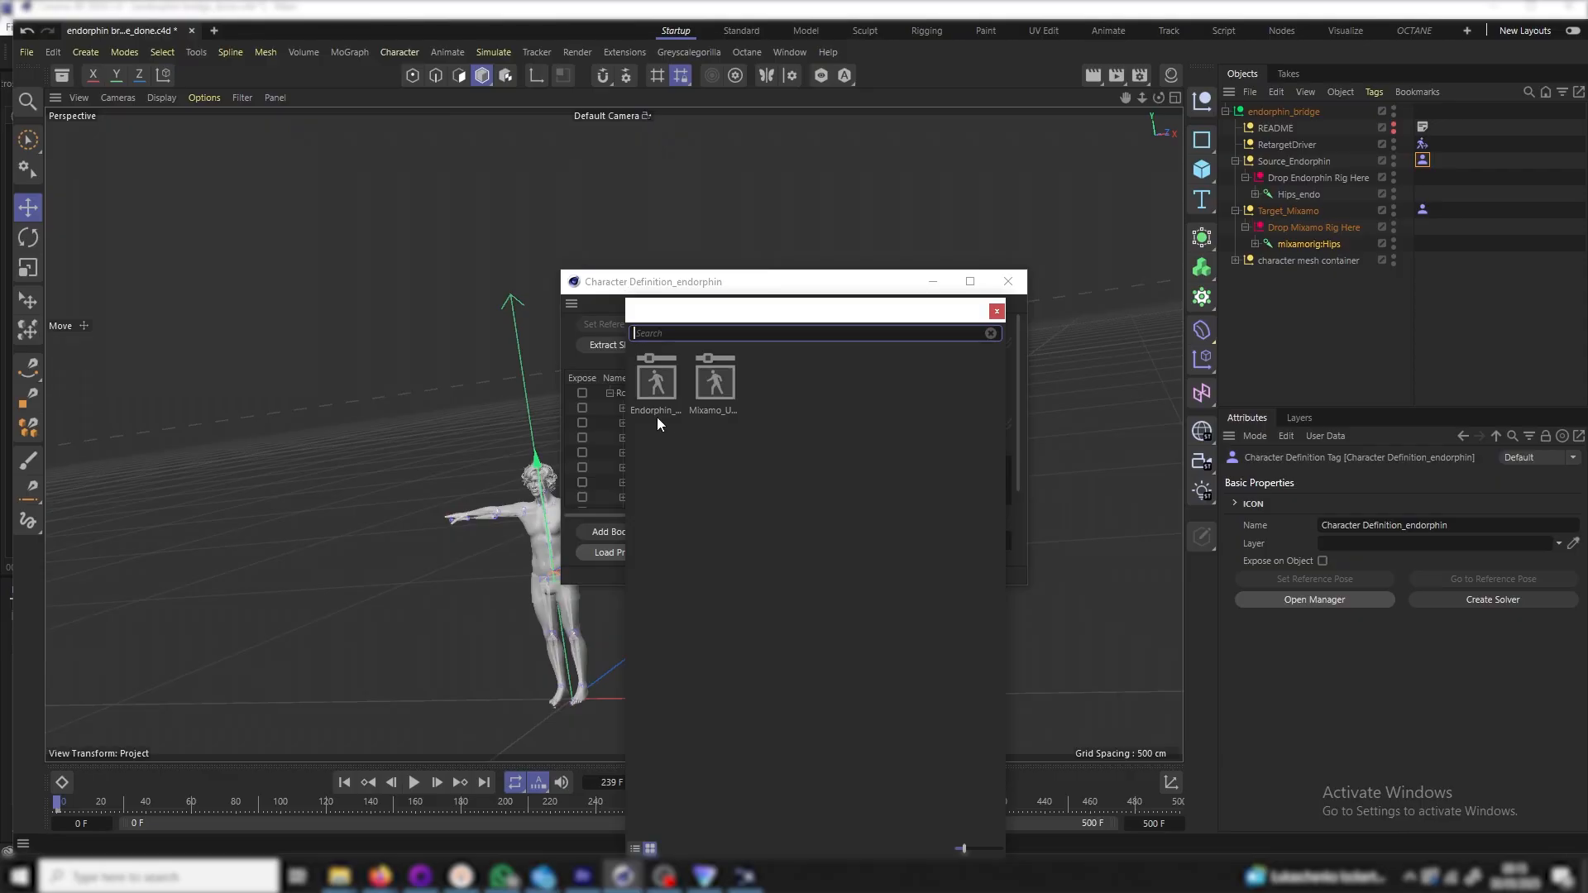
{"action": "left_click", "coordinate": [655, 381]}
{"action": "double_click", "coordinate": [654, 381]}
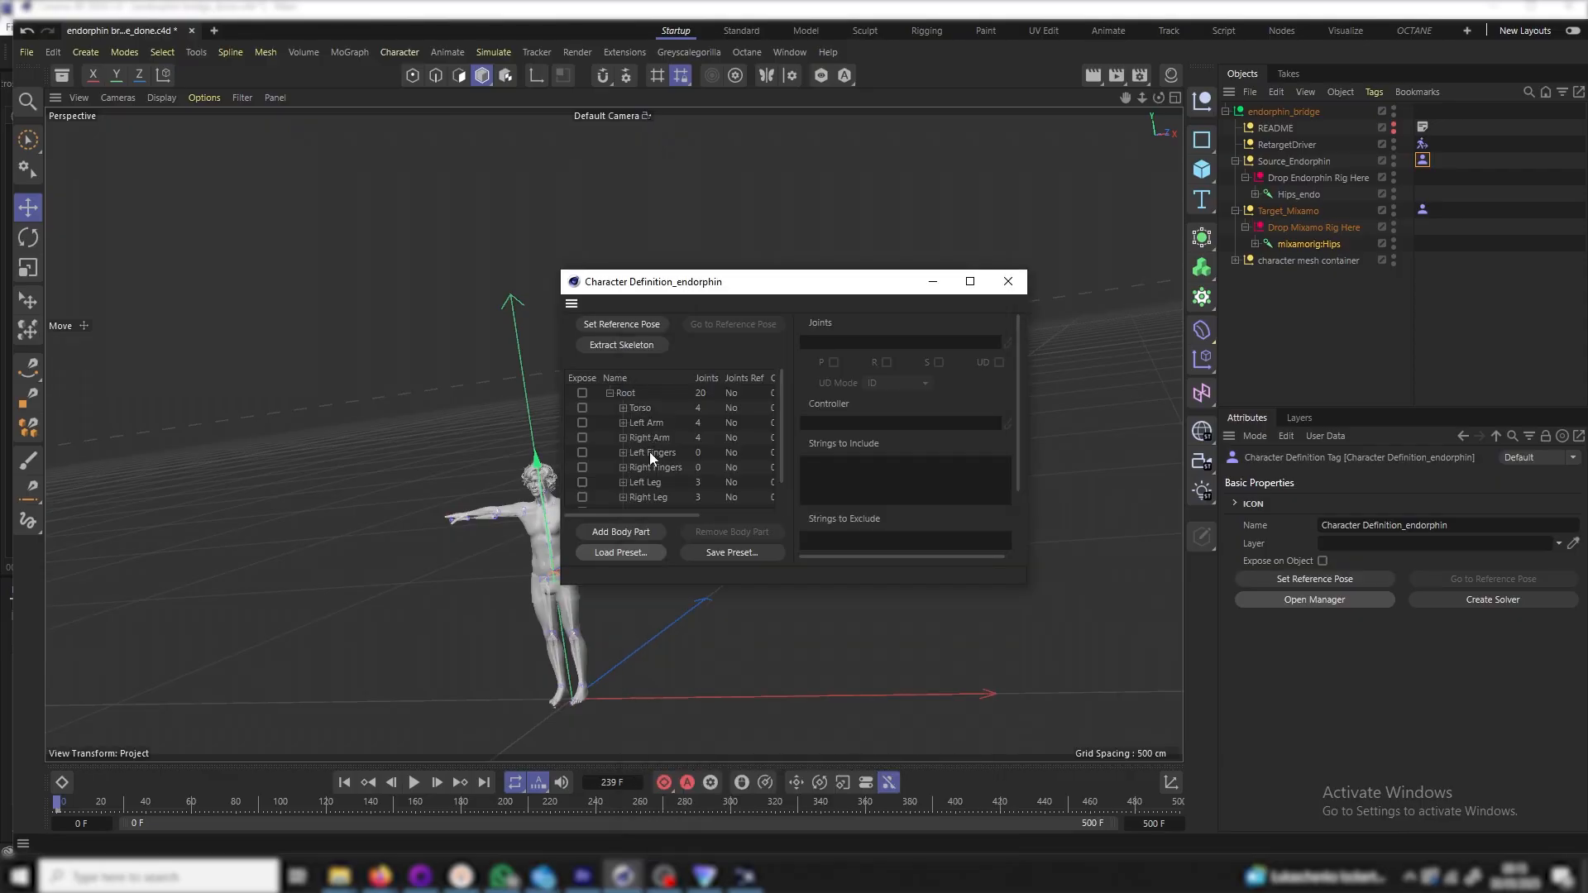
{"action": "left_click", "coordinate": [632, 343]}
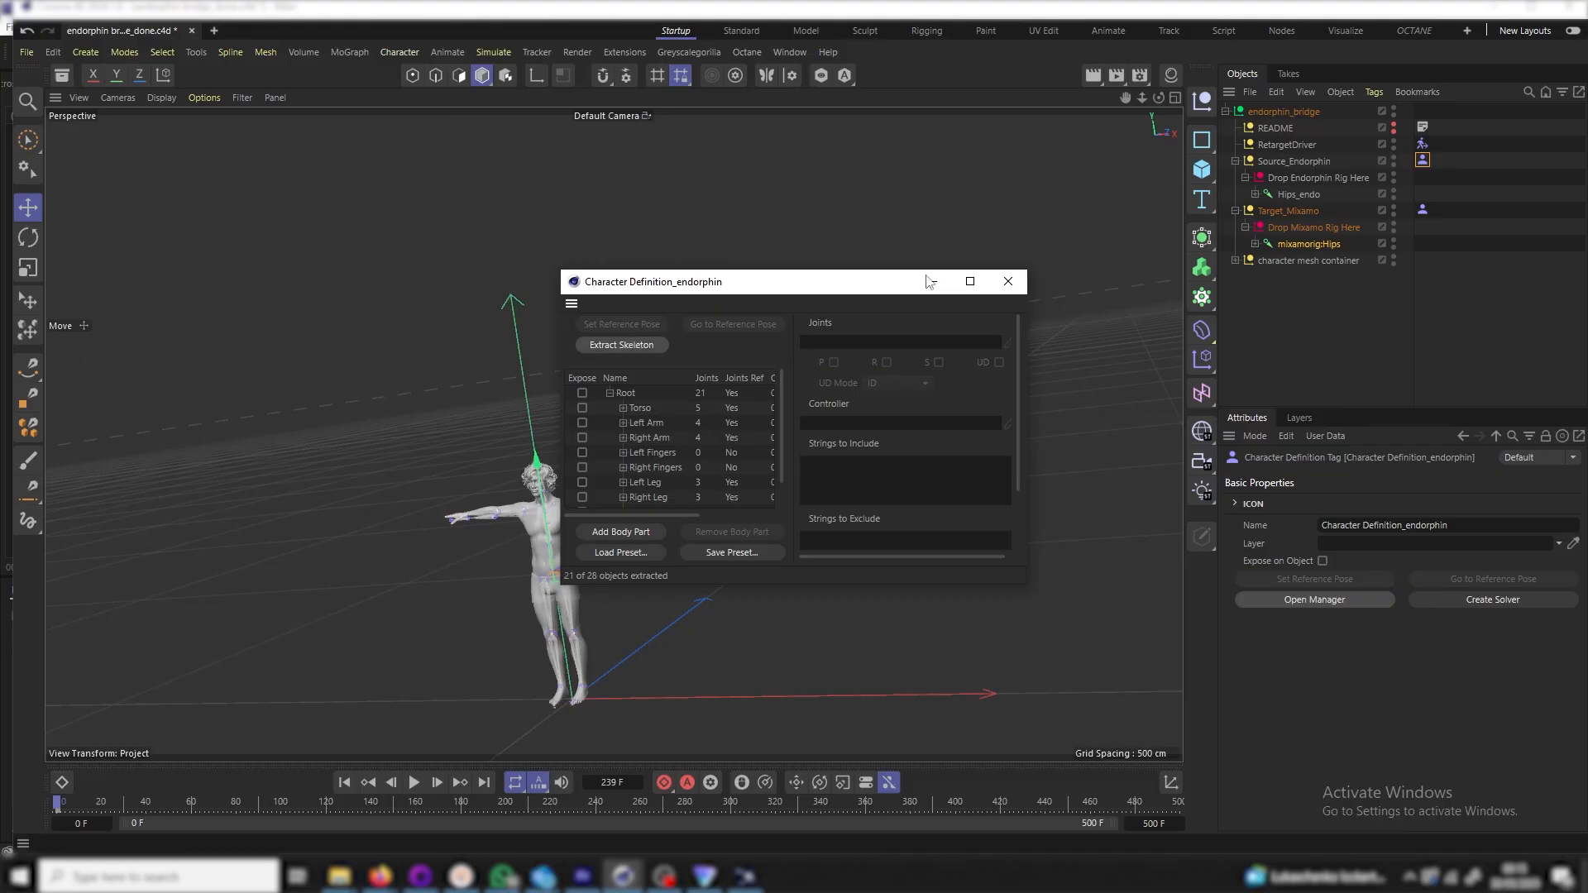
{"action": "left_click", "coordinate": [1008, 282]}
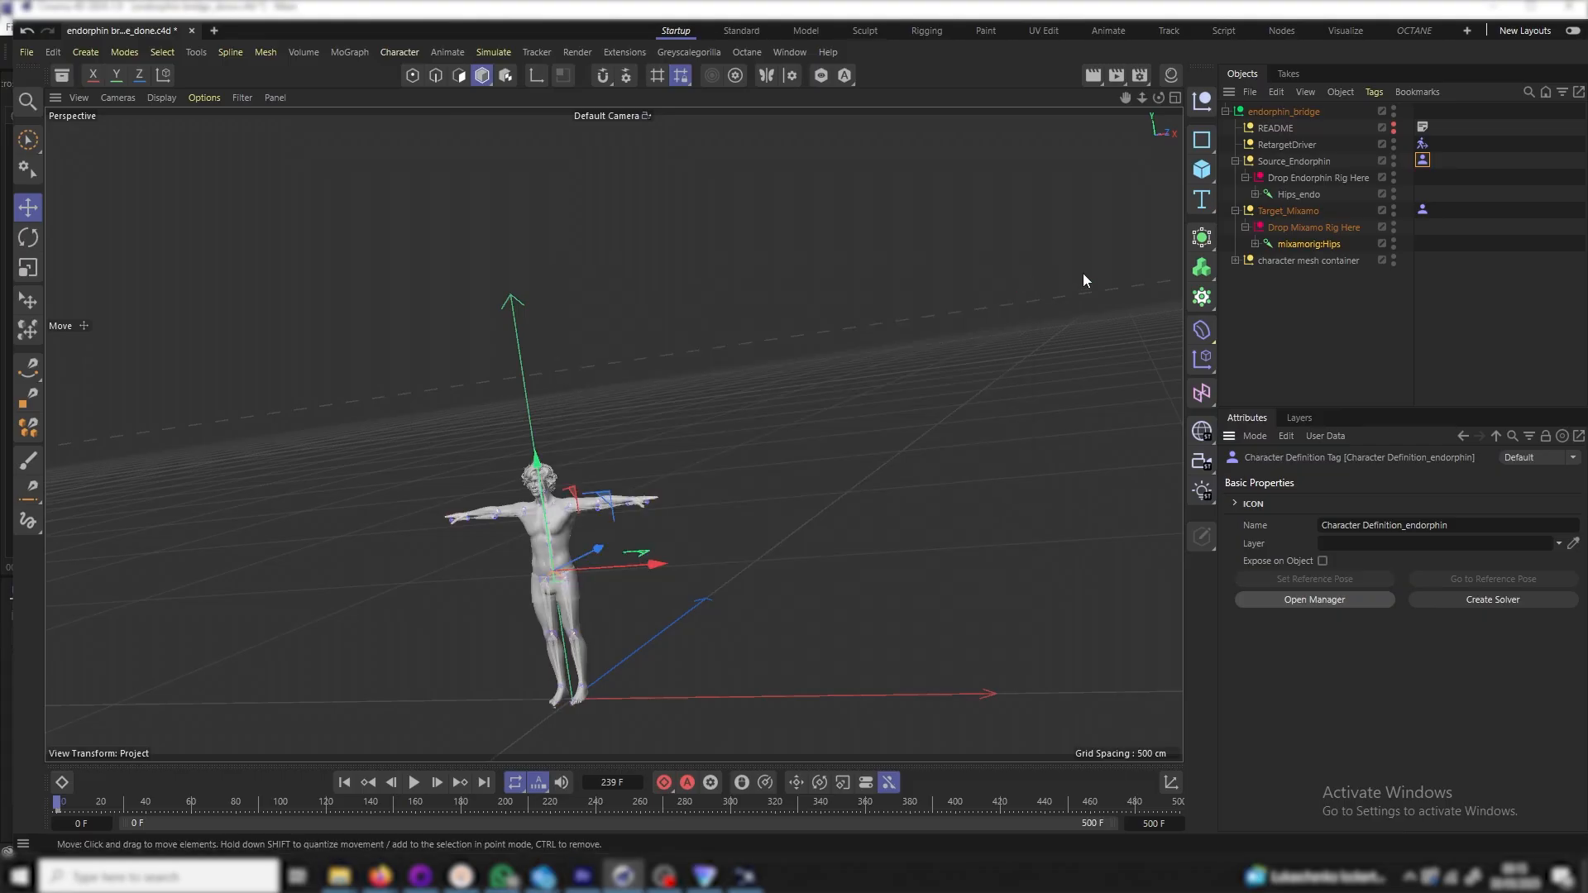
{"action": "left_click", "coordinate": [1422, 143]}
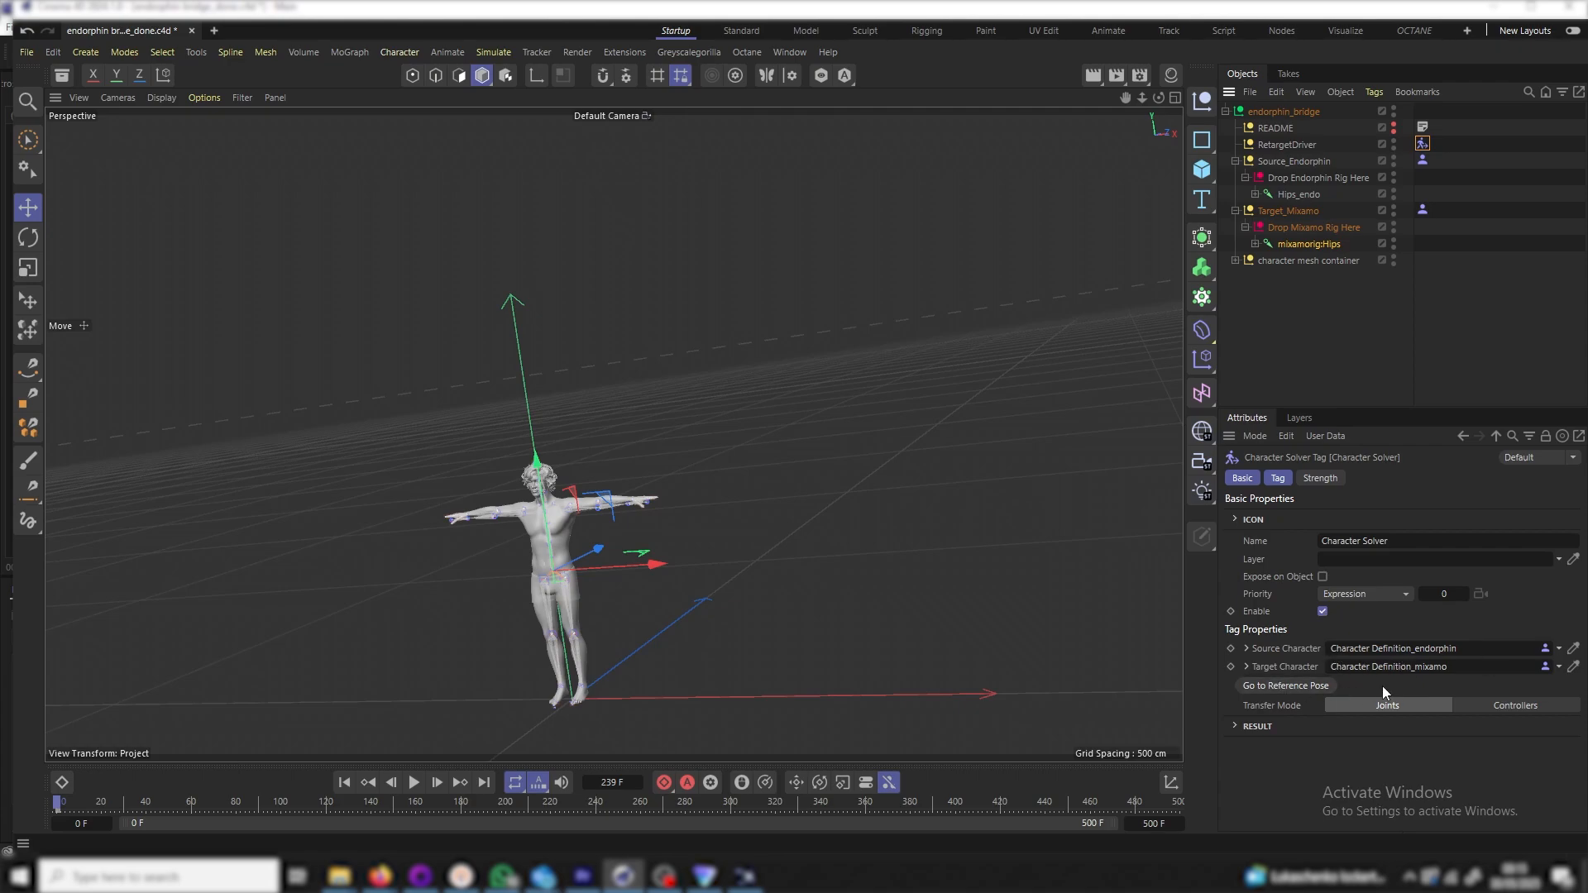
Check the Character Solver's source and target characters, then play the retargeted animation
{"action": "left_click", "coordinate": [1276, 478]}
{"action": "left_click", "coordinate": [1252, 477]}
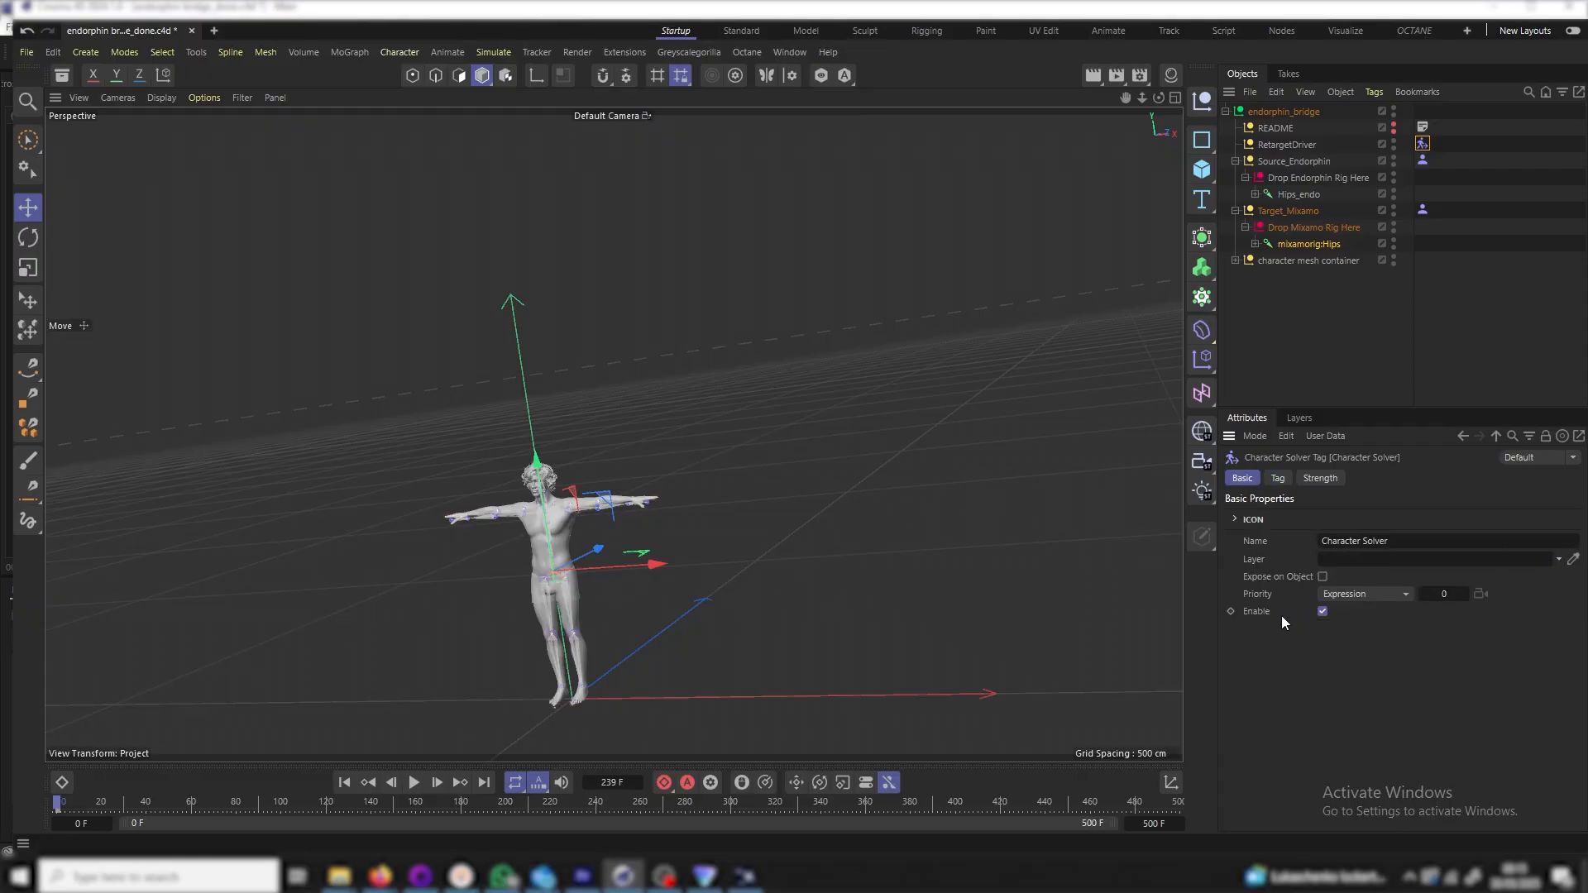
{"action": "left_click", "coordinate": [1280, 299]}
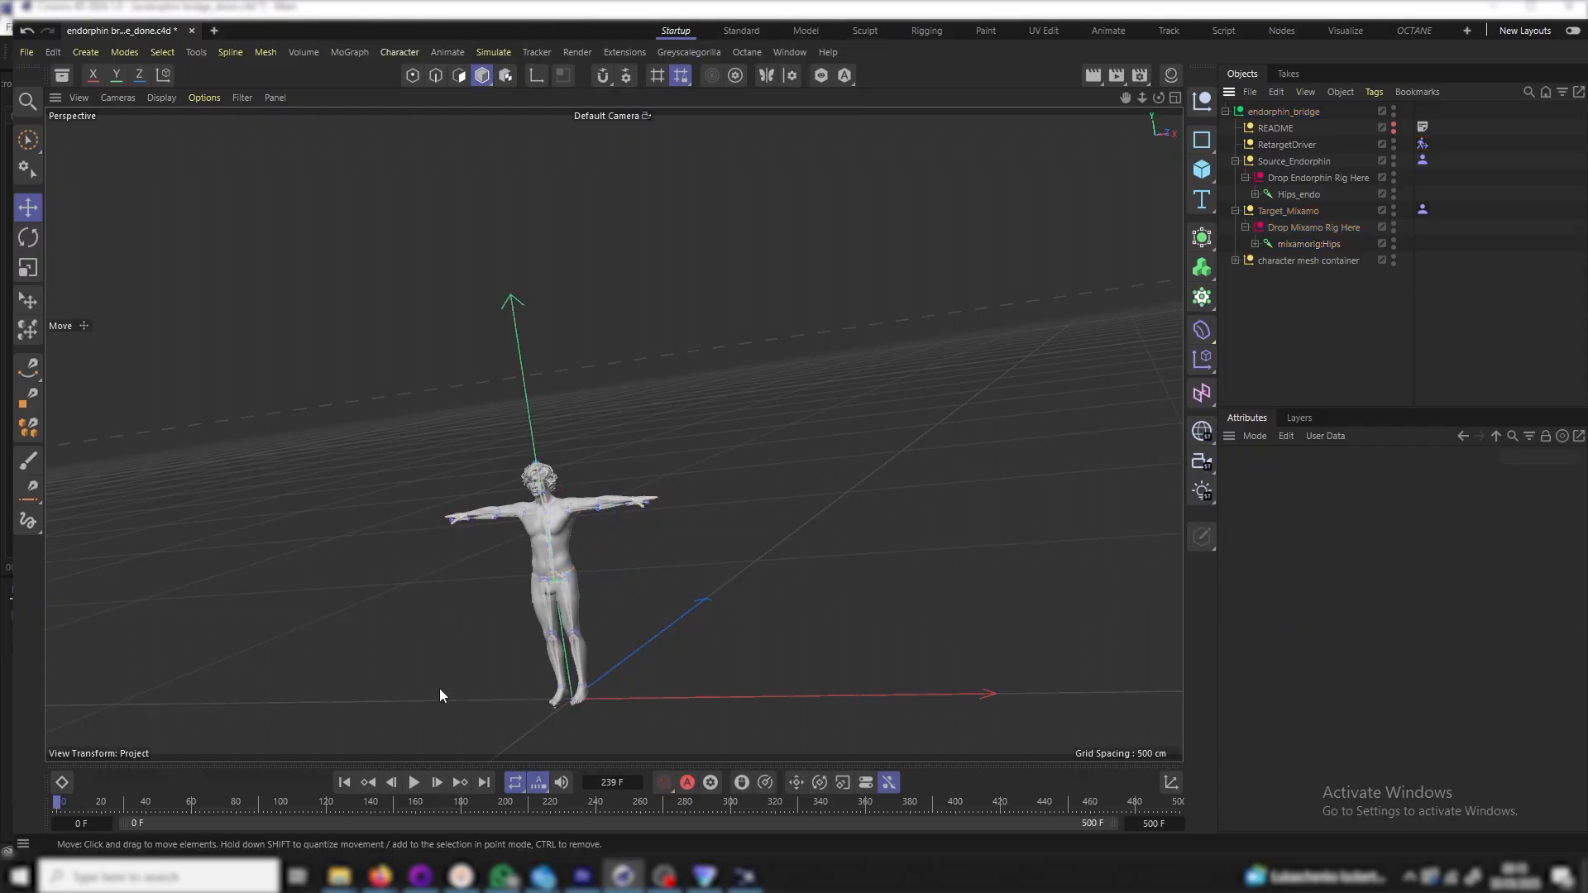
{"action": "left_click", "coordinate": [413, 782]}
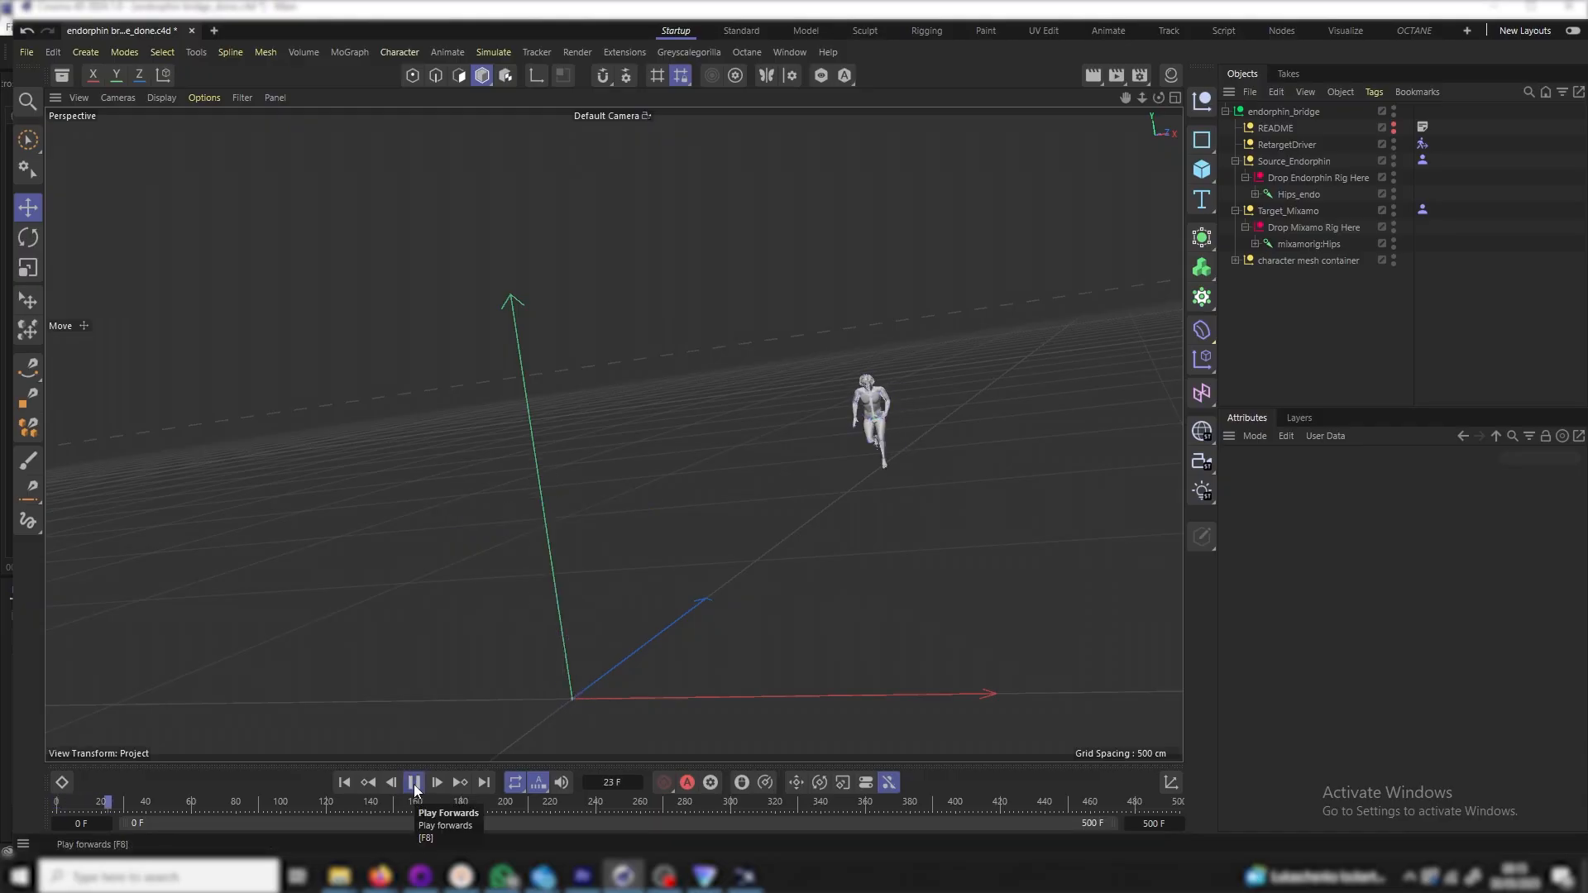
Stop playback and select the Hips_endo and mixamorig:Hips joints to compare them
{"action": "left_click_drag", "start_coordinate": [1126, 98], "coordinate": [636, 413]}
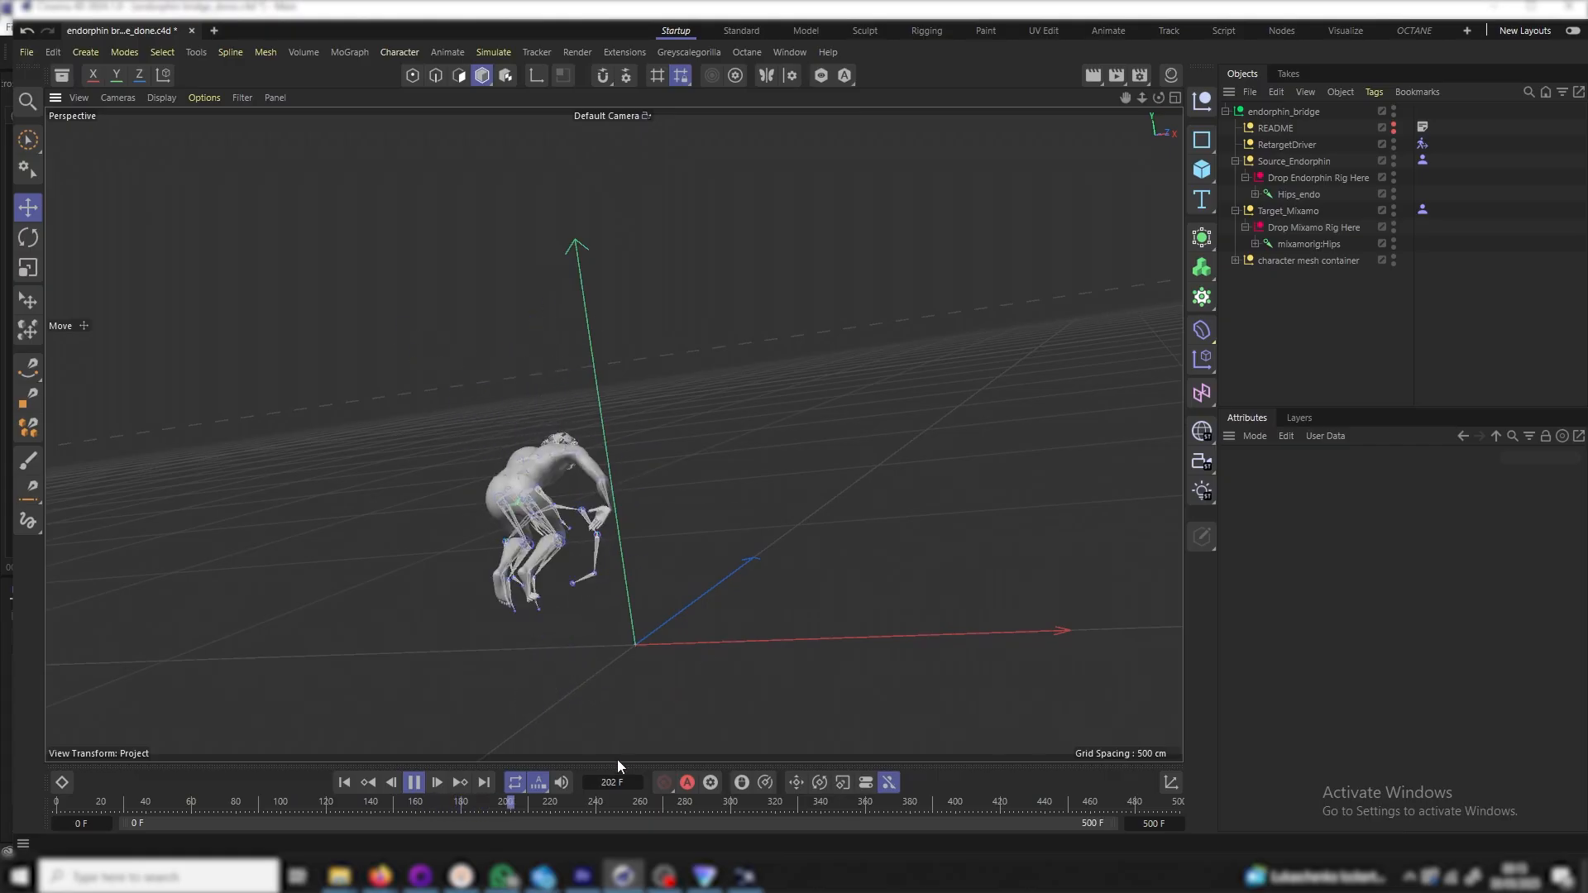
{"action": "left_click", "coordinate": [419, 783]}
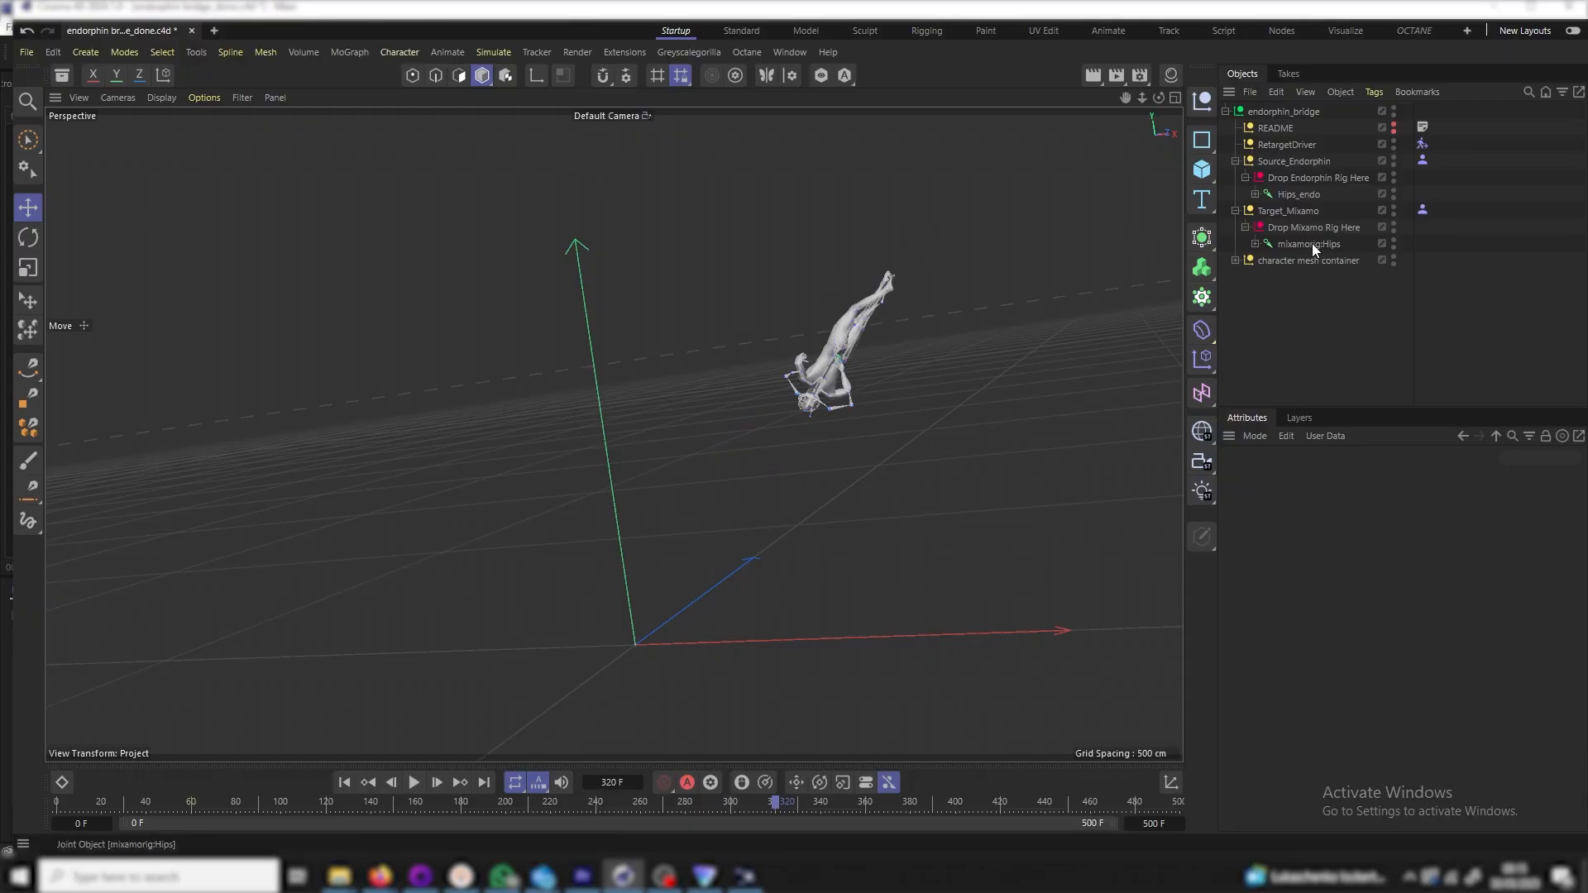
{"action": "left_click", "coordinate": [1295, 193]}
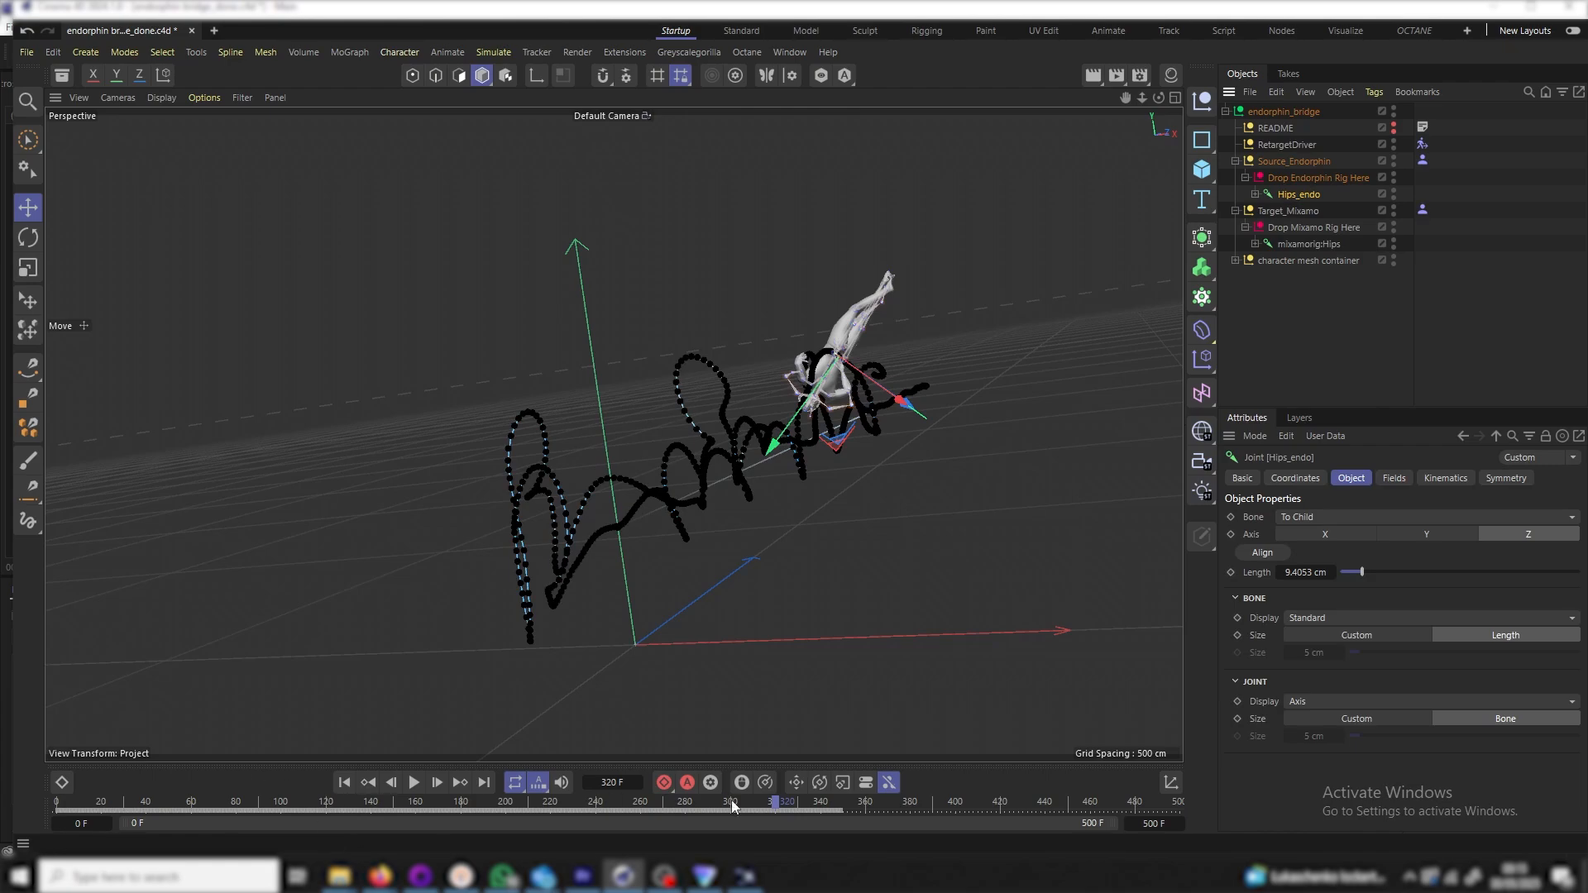
{"action": "left_click", "coordinate": [1303, 244]}
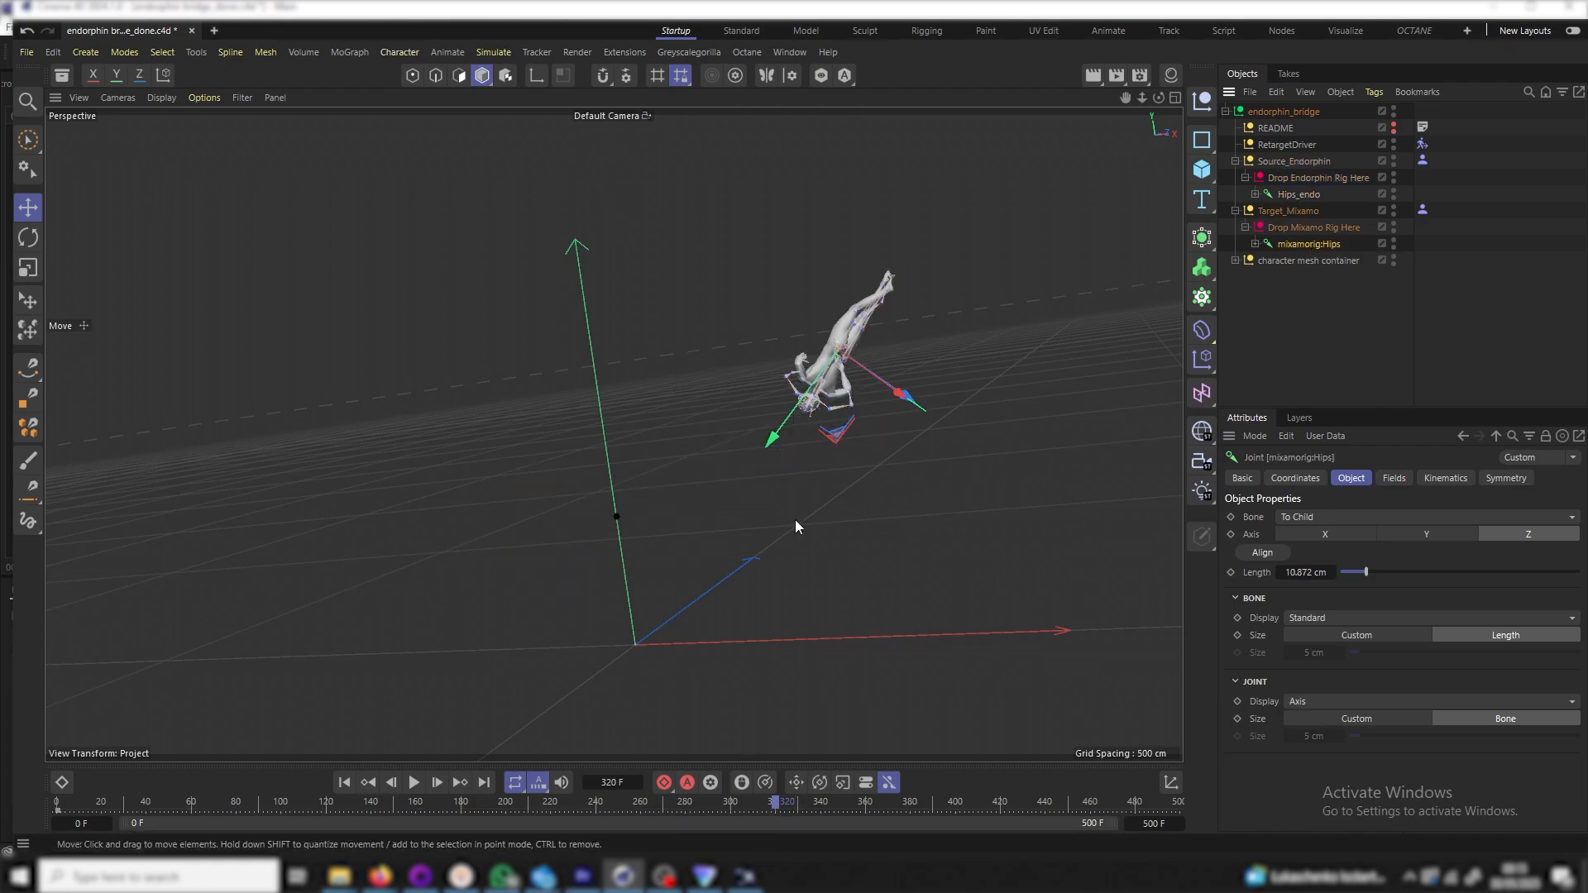
Rewind to the opening frame, step one frame, and zoom in on the Mixamo rig's feet
{"action": "scroll", "coordinate": [892, 281], "scroll_direction": "up", "scroll_amount": 8}
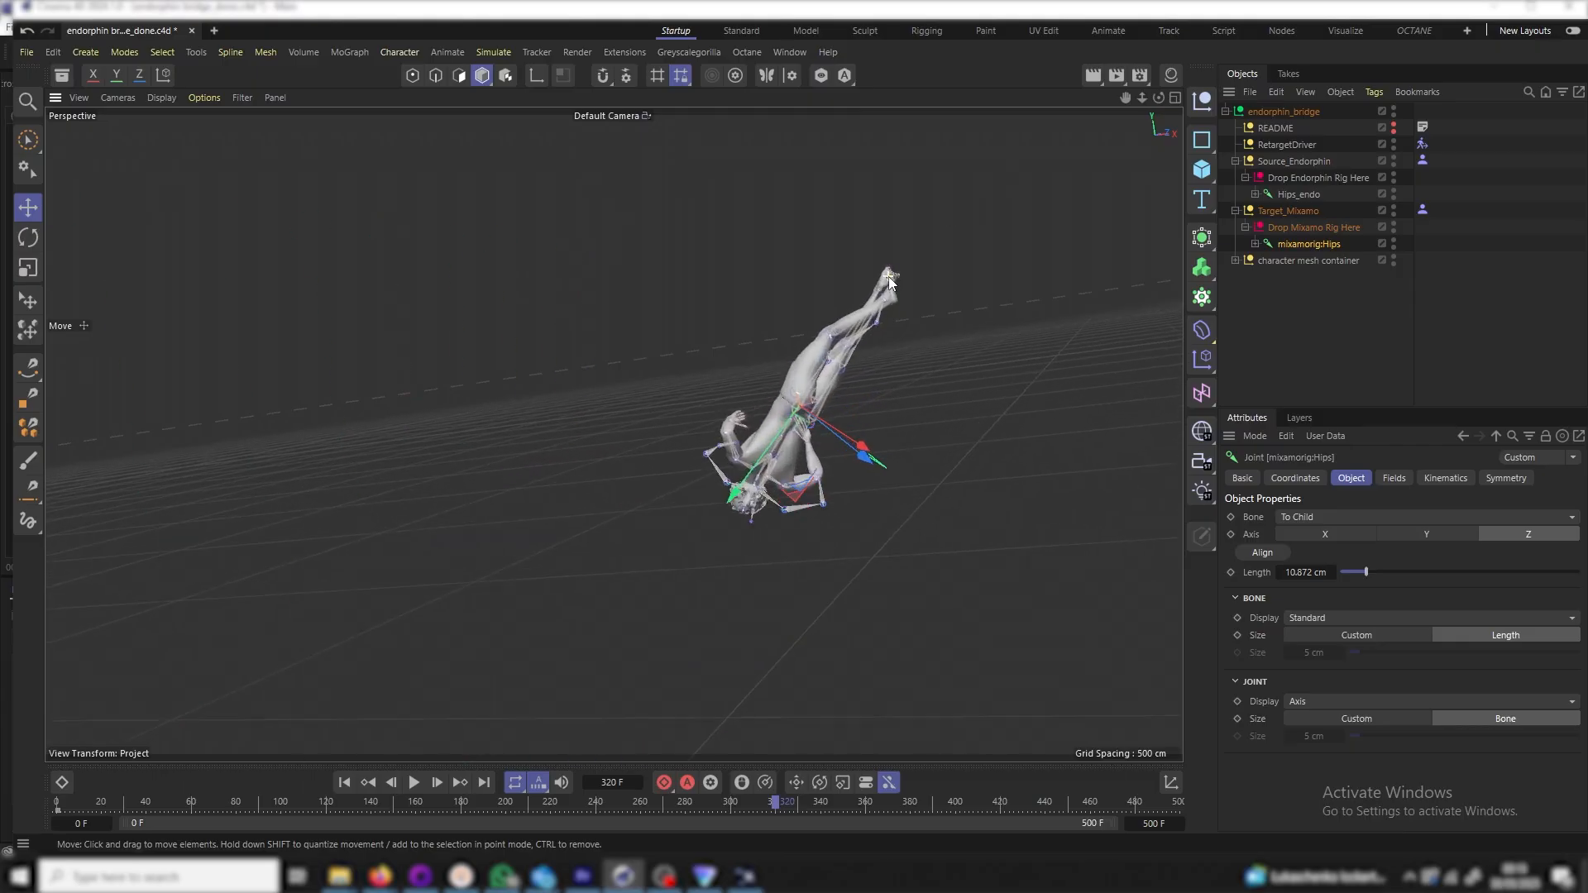
{"action": "scroll", "coordinate": [898, 278], "scroll_direction": "up", "scroll_amount": 10}
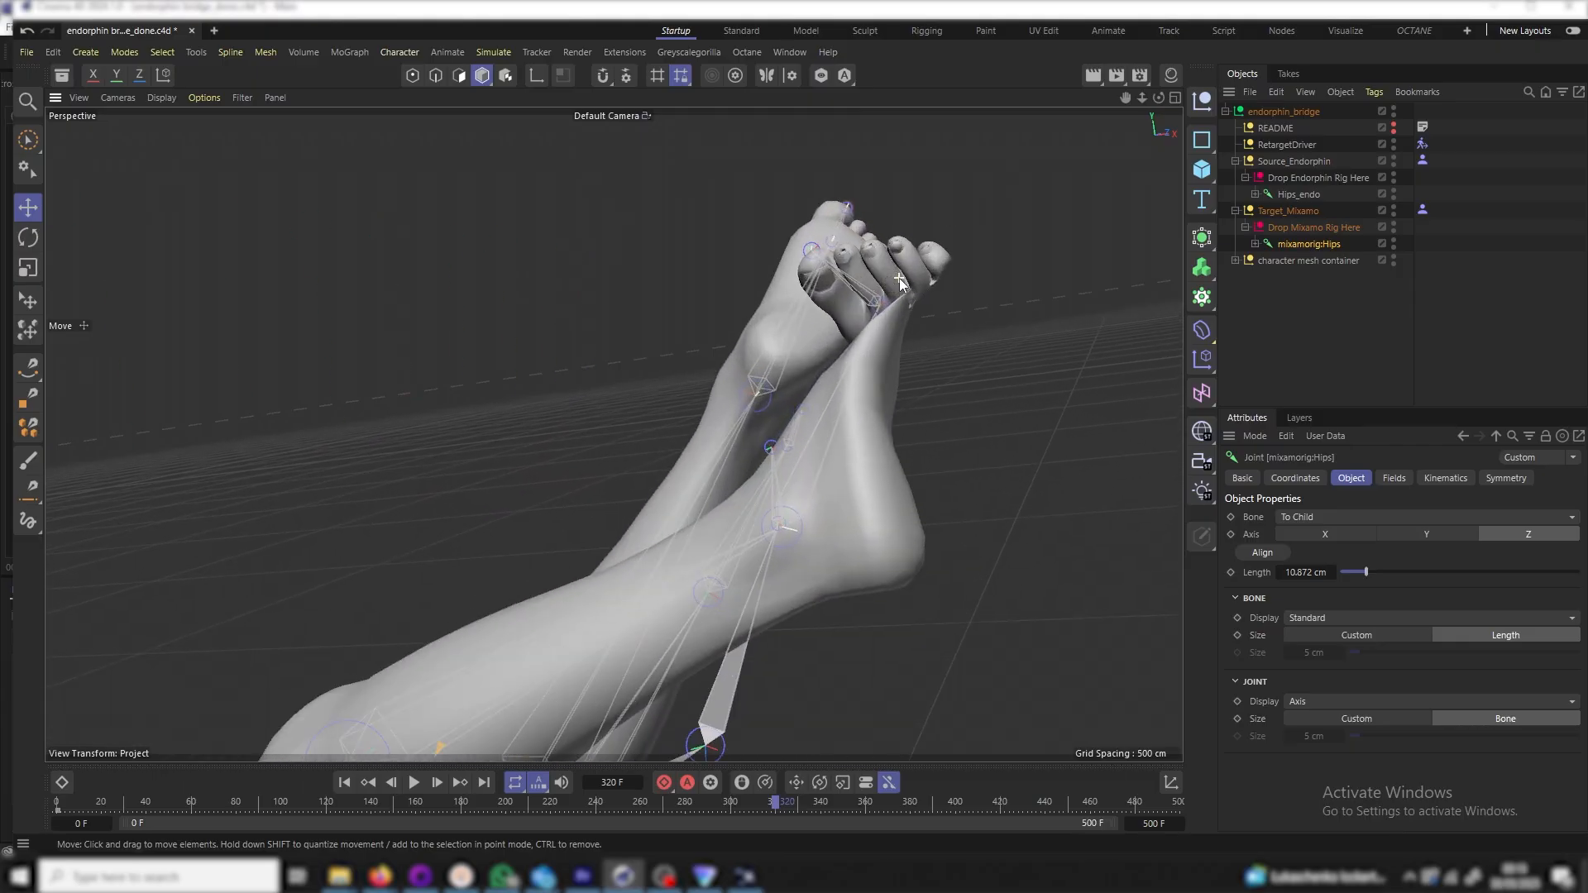
{"action": "left_click_drag", "start_coordinate": [1159, 98], "coordinate": [1286, 91]}
{"action": "left_click_drag", "start_coordinate": [1142, 98], "coordinate": [1167, 16]}
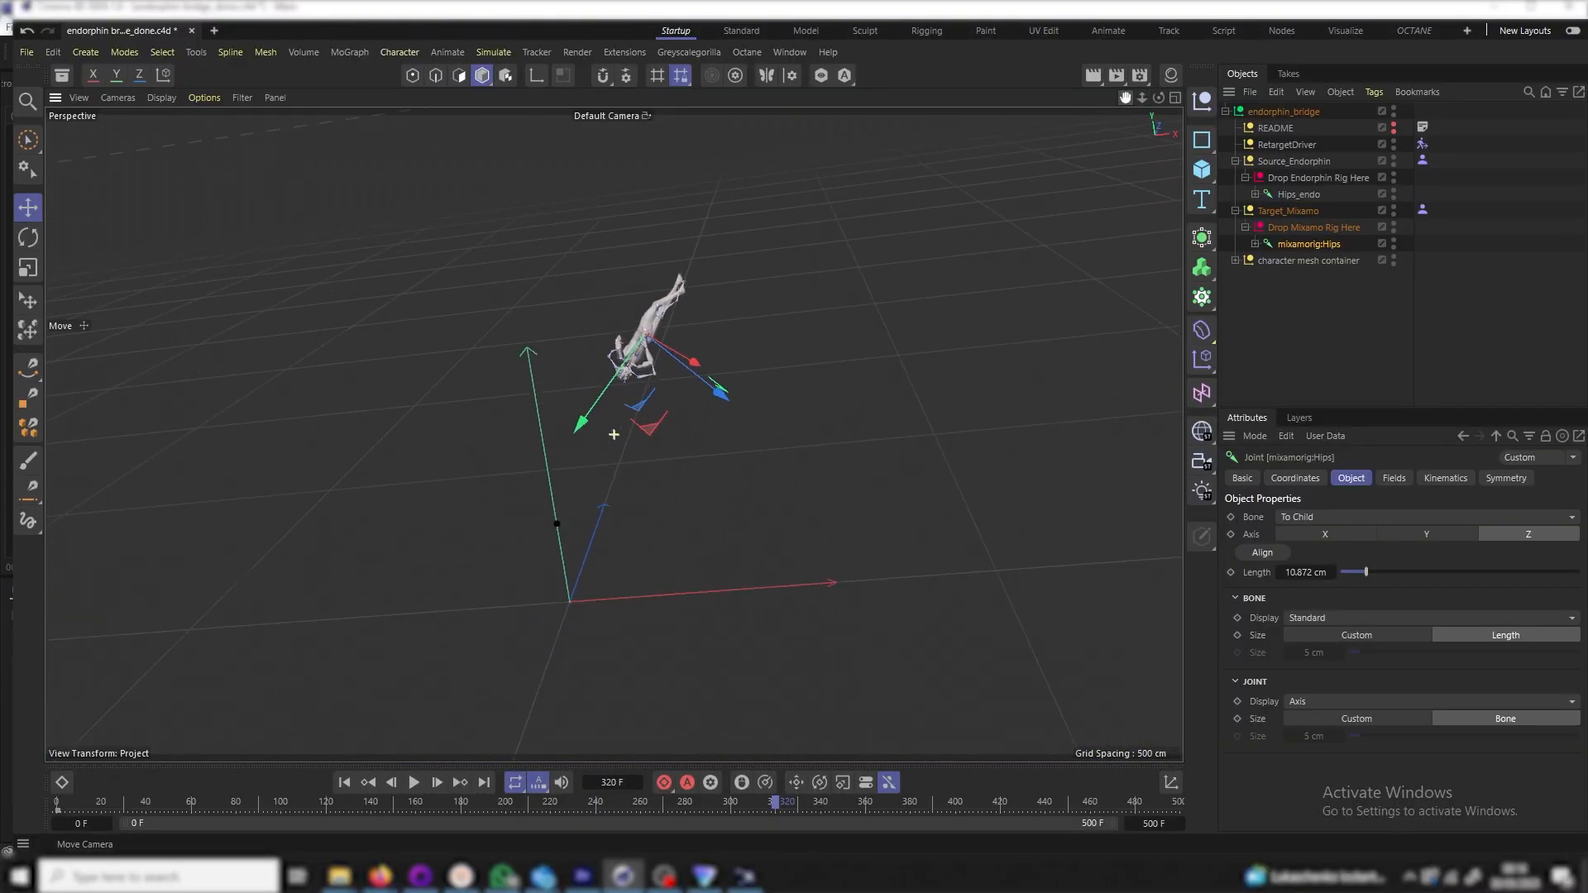
{"action": "left_click", "coordinate": [344, 783]}
{"action": "scroll", "coordinate": [578, 391], "scroll_direction": "up", "scroll_amount": 8}
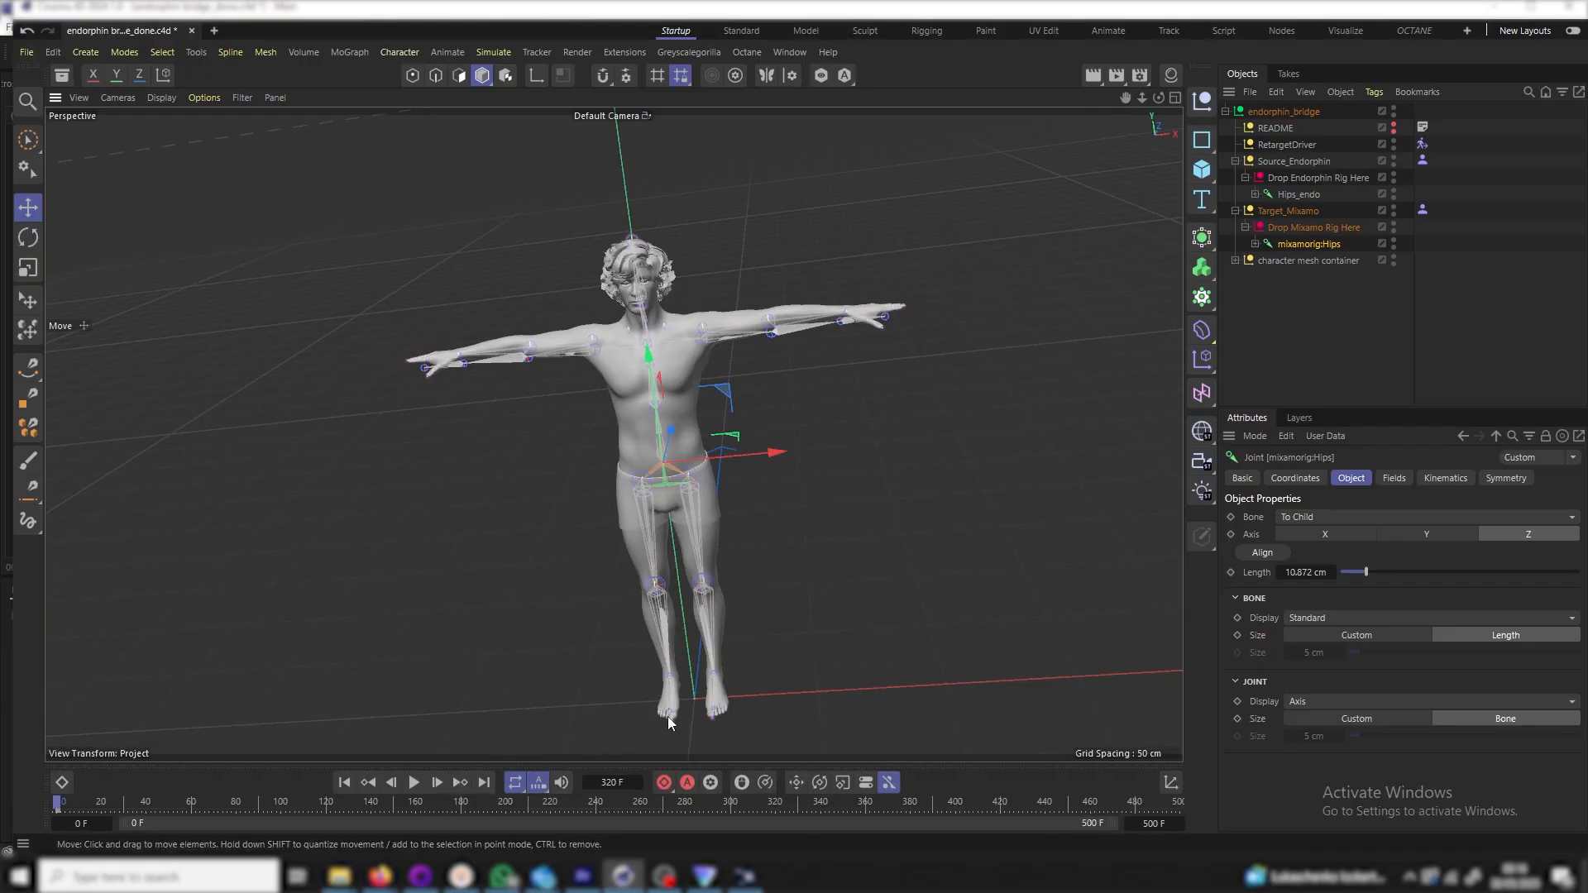
{"action": "left_click", "coordinate": [441, 787]}
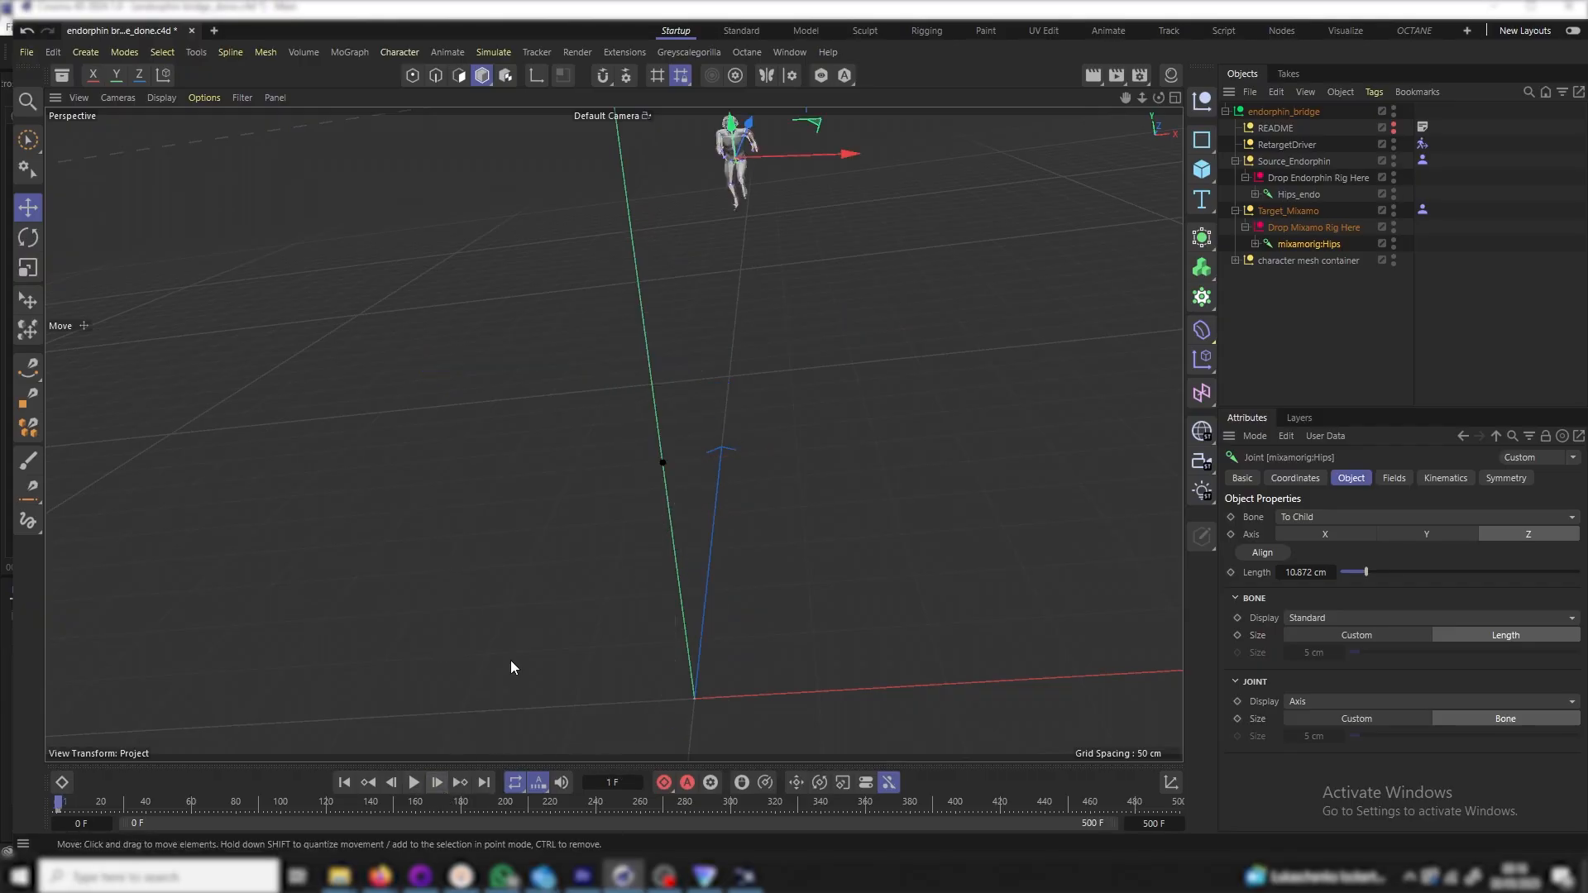
{"action": "scroll", "coordinate": [724, 182], "scroll_direction": "up", "scroll_amount": 10}
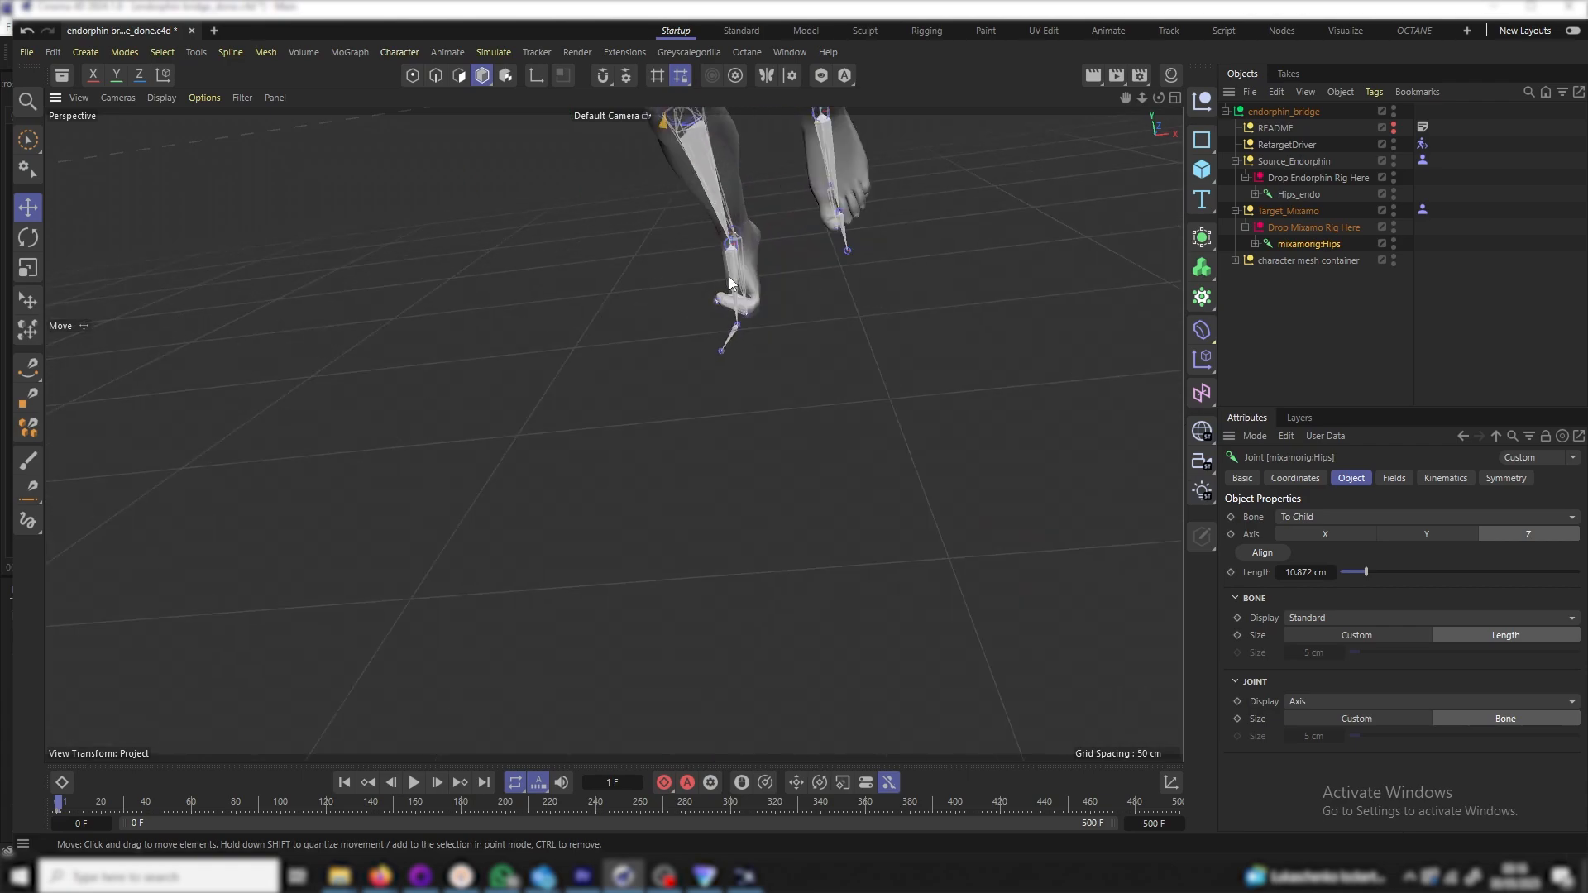
{"action": "scroll", "coordinate": [741, 314], "scroll_direction": "up", "scroll_amount": 4}
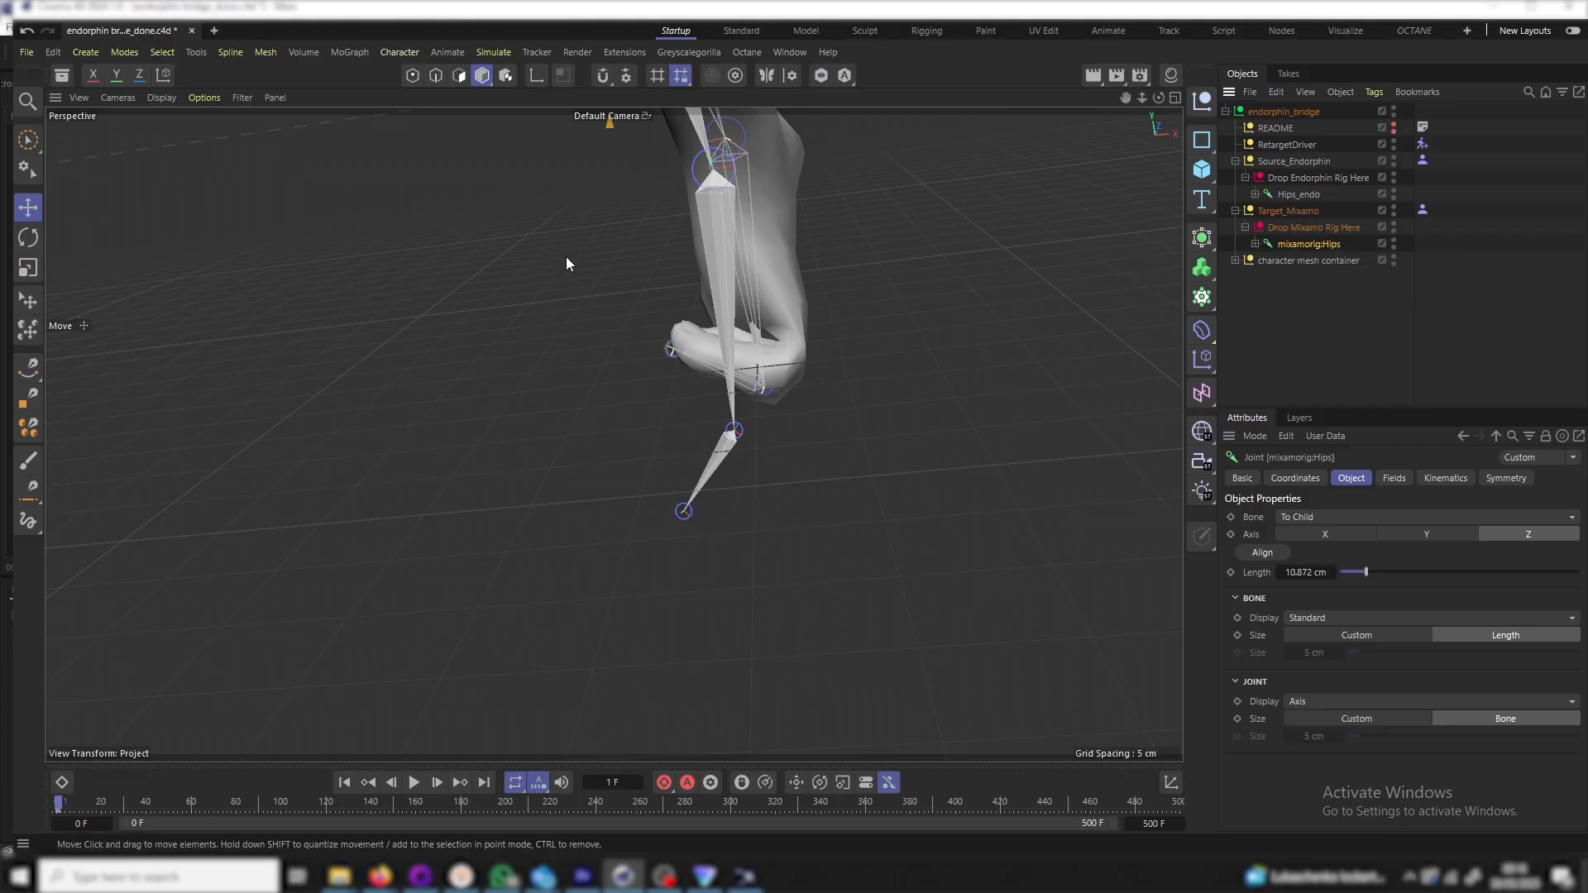
Bake Objects into position and rotation keyframes over frames 0–500 from the Dope Sheet
{"action": "key", "text": "shift+c"}
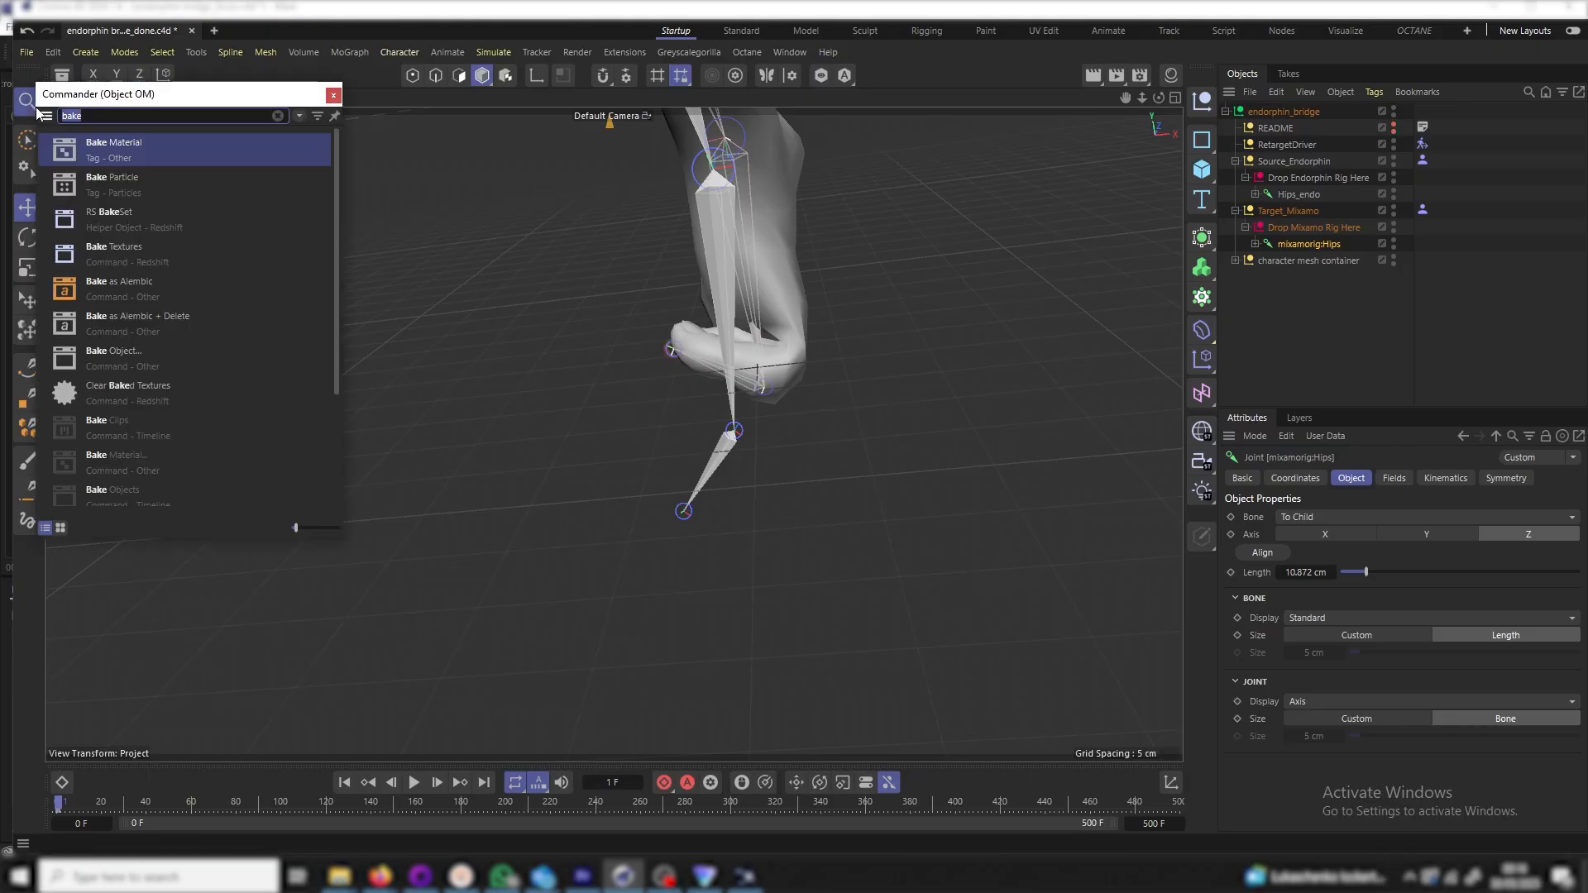
{"action": "left_click", "coordinate": [91, 114]}
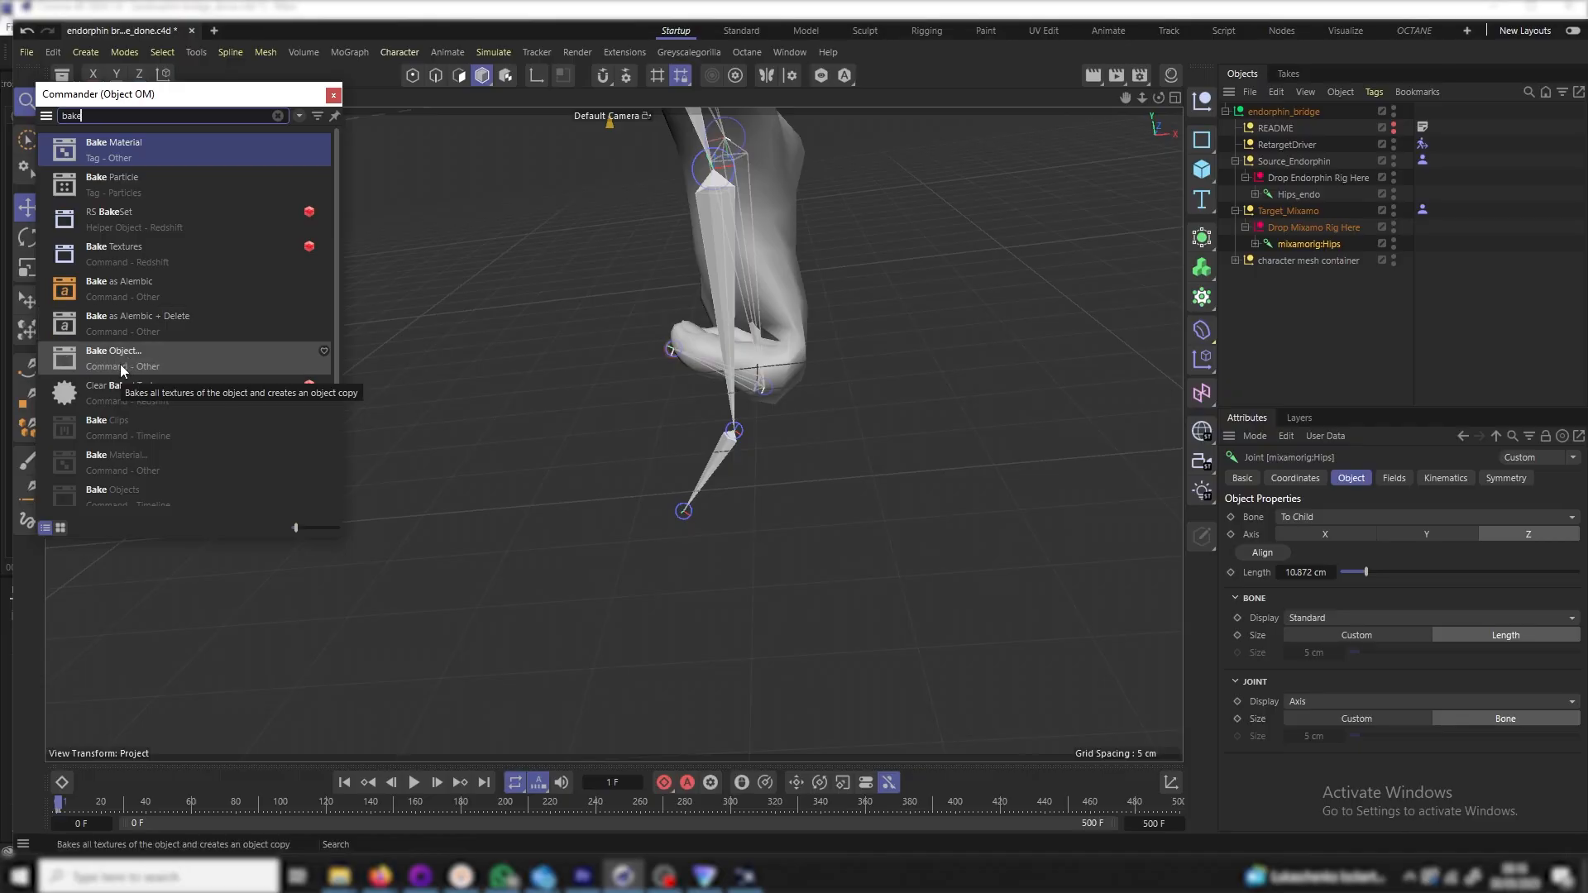
{"action": "left_click", "coordinate": [1332, 244]}
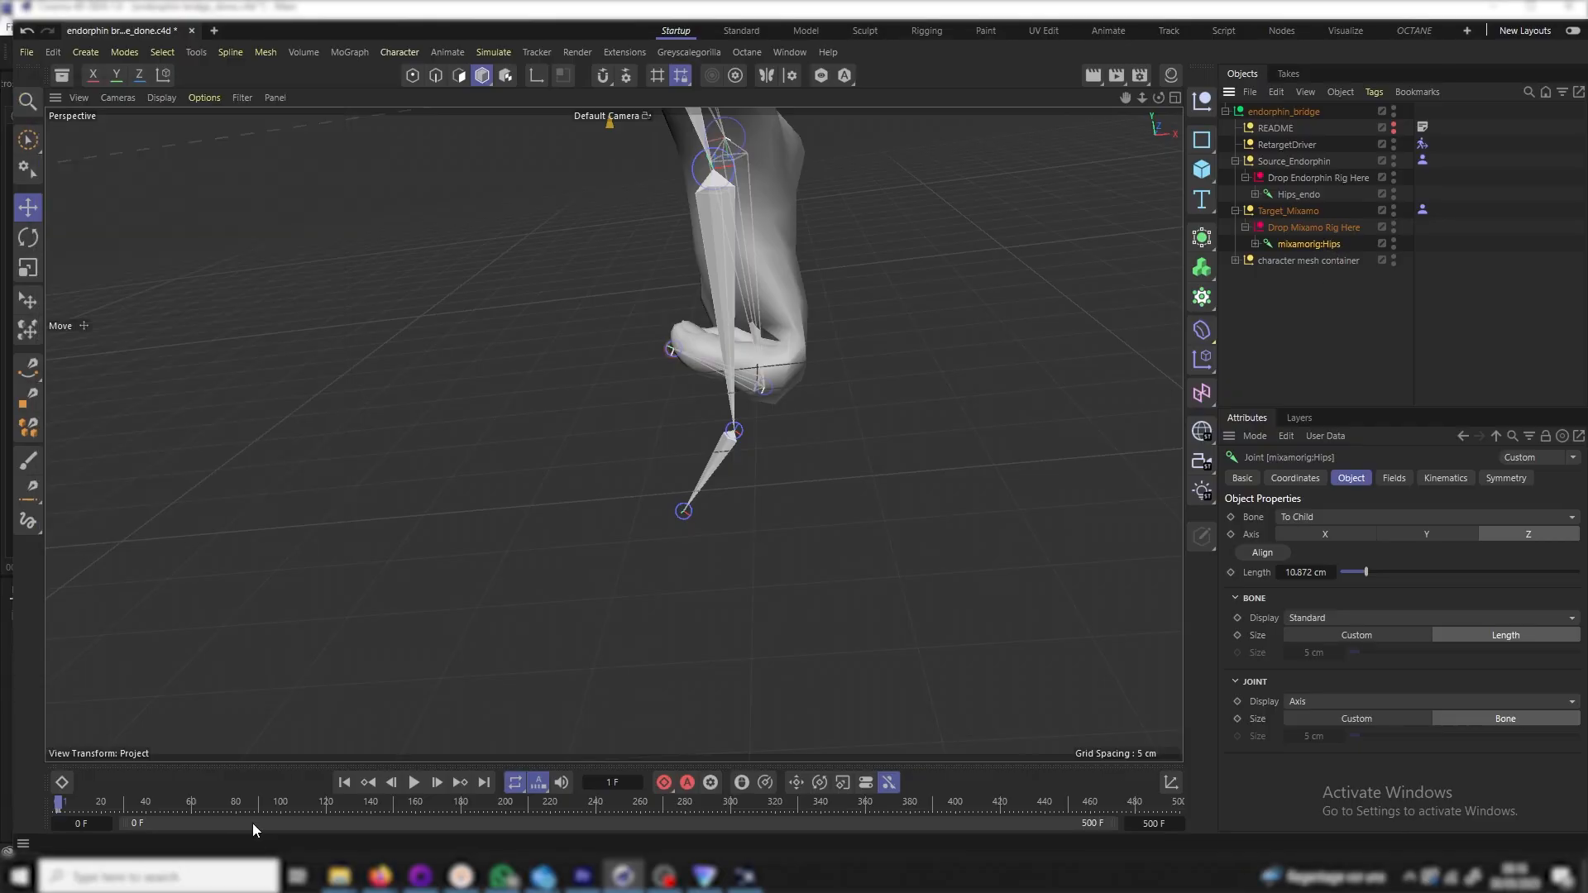
{"action": "key", "text": "shift+F3"}
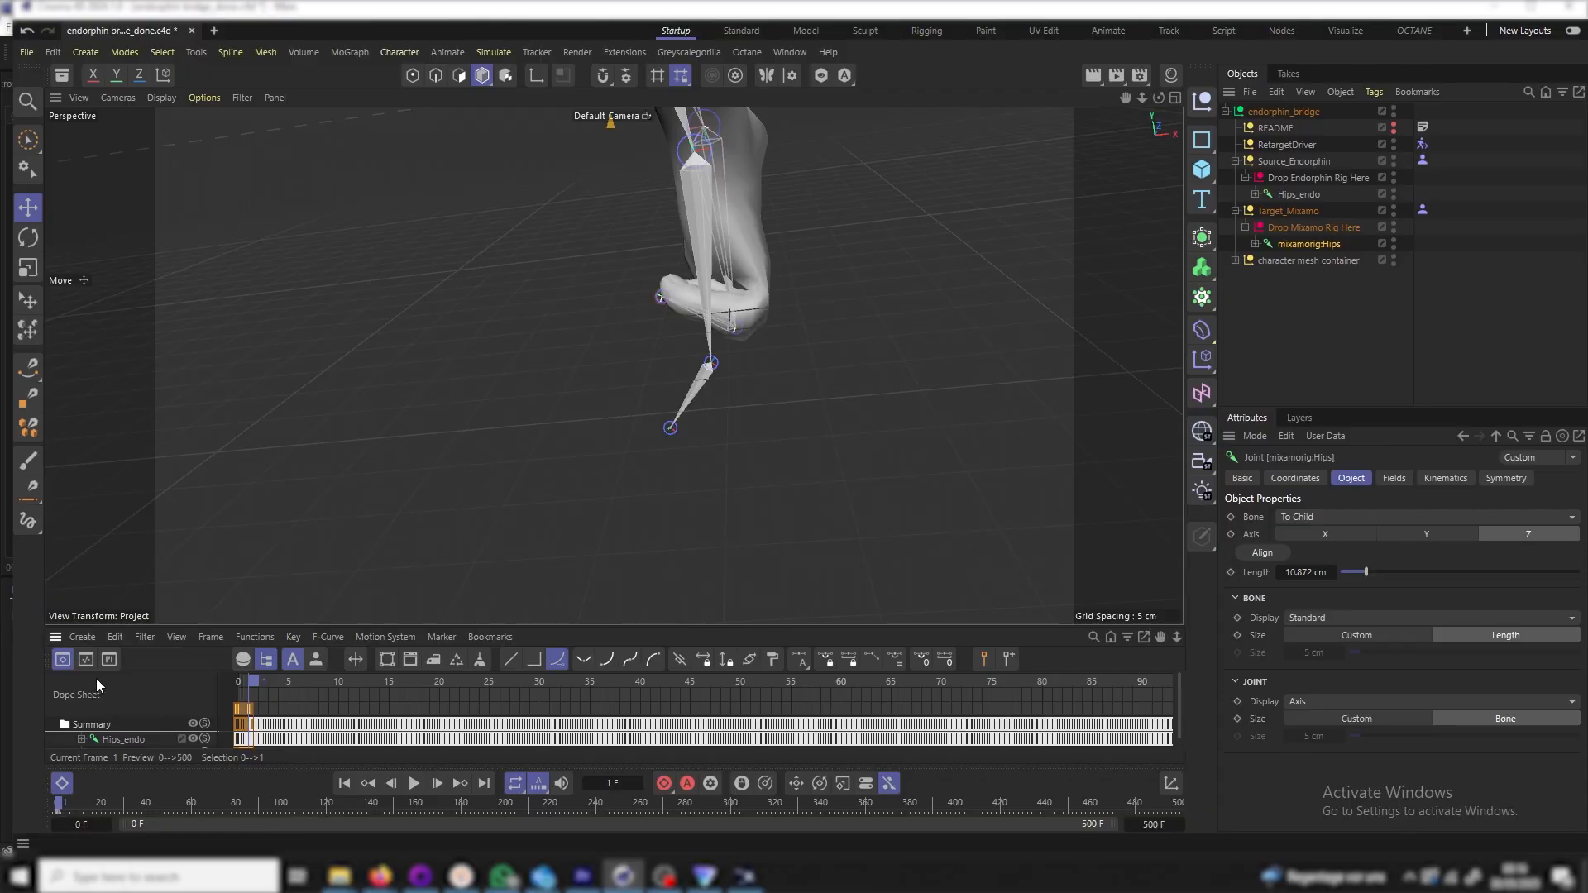
{"action": "left_click", "coordinate": [254, 637]}
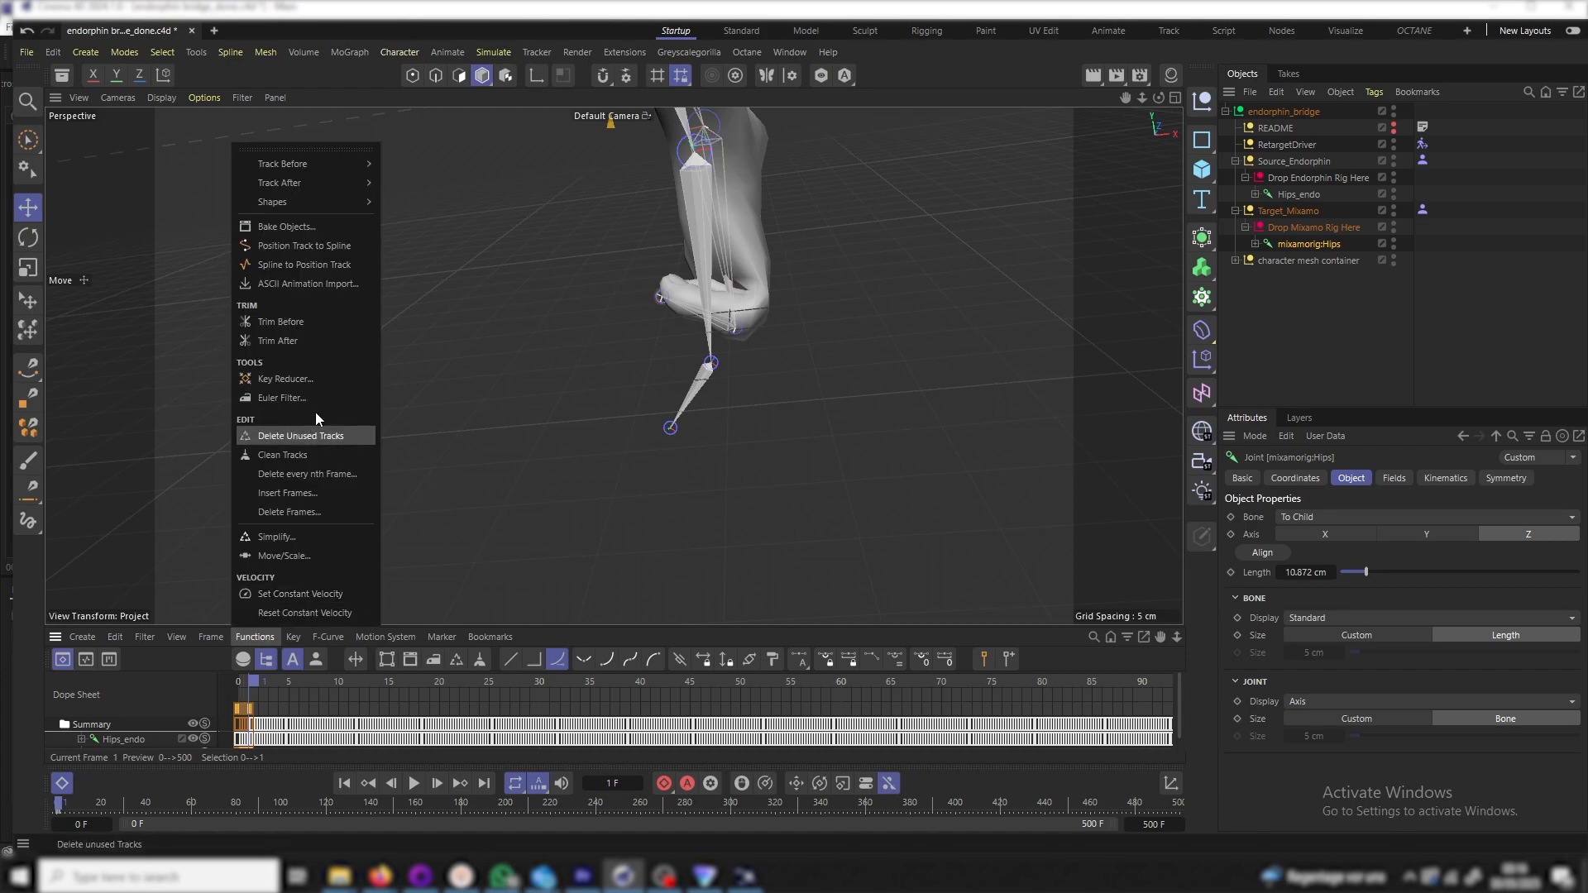
{"action": "left_click", "coordinate": [288, 226]}
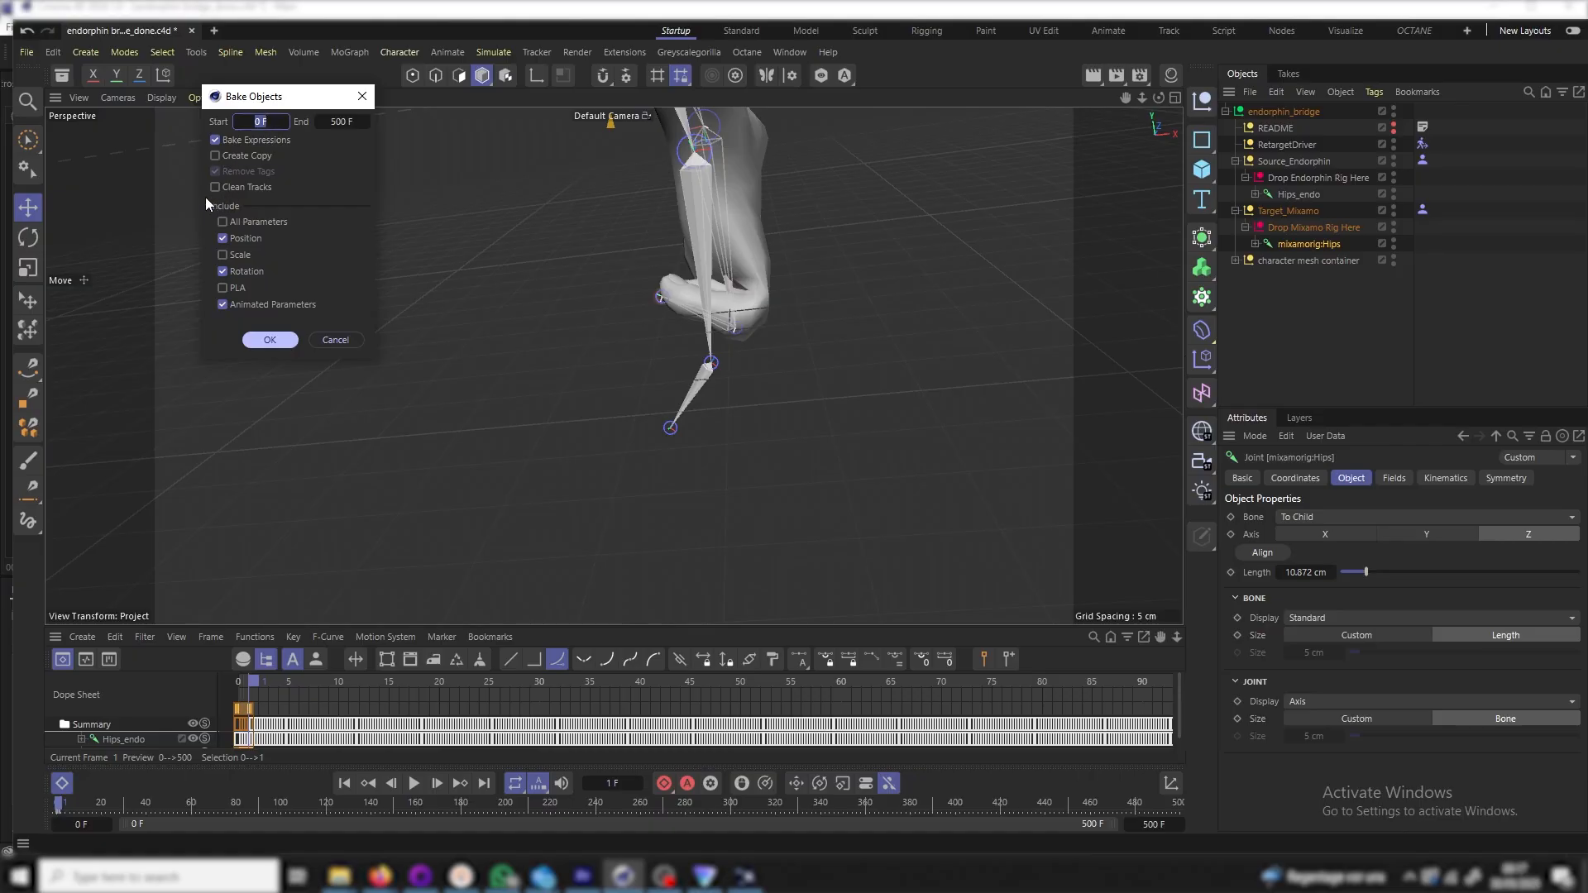
{"action": "left_click", "coordinate": [270, 340]}
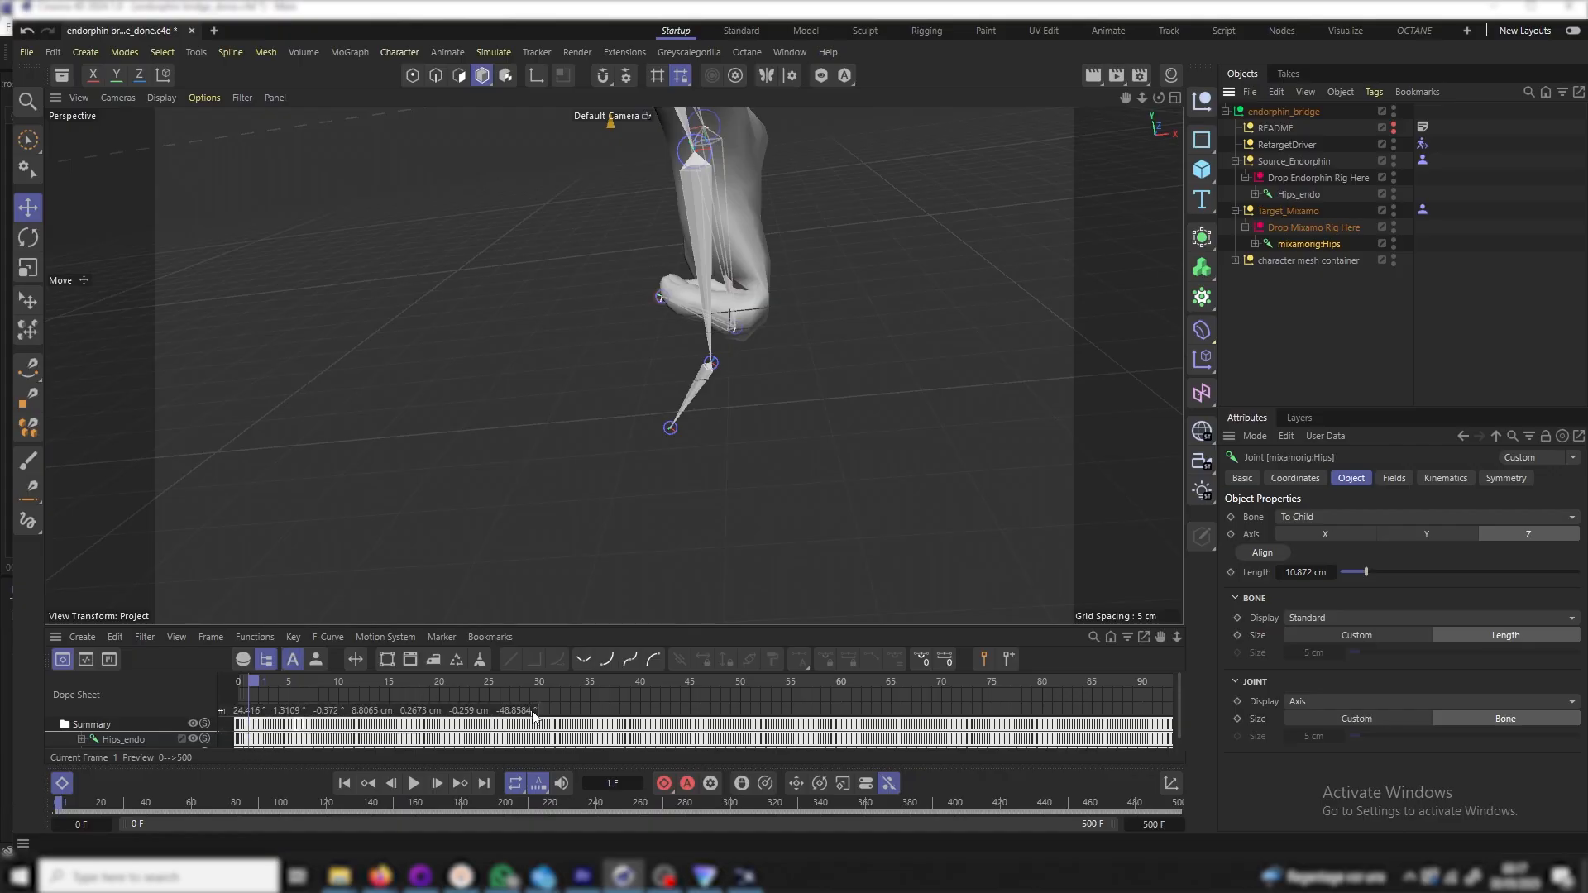
{"action": "key", "text": "alt+t"}
{"action": "scroll", "coordinate": [476, 649], "scroll_direction": "down", "scroll_amount": 10}
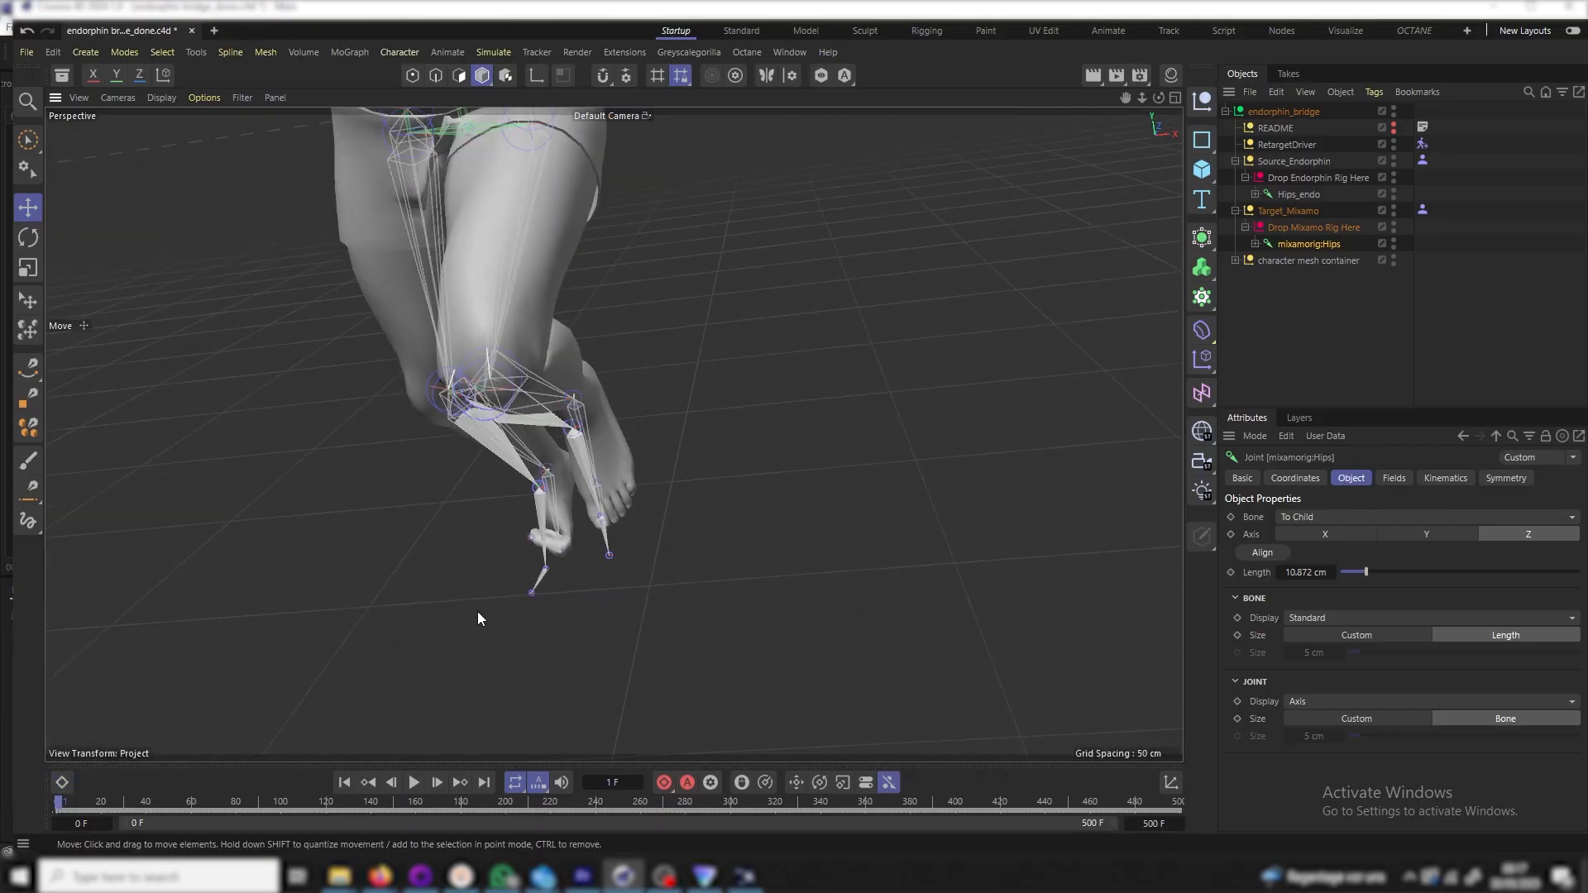
{"action": "left_click_drag", "start_coordinate": [1126, 97], "coordinate": [555, 489]}
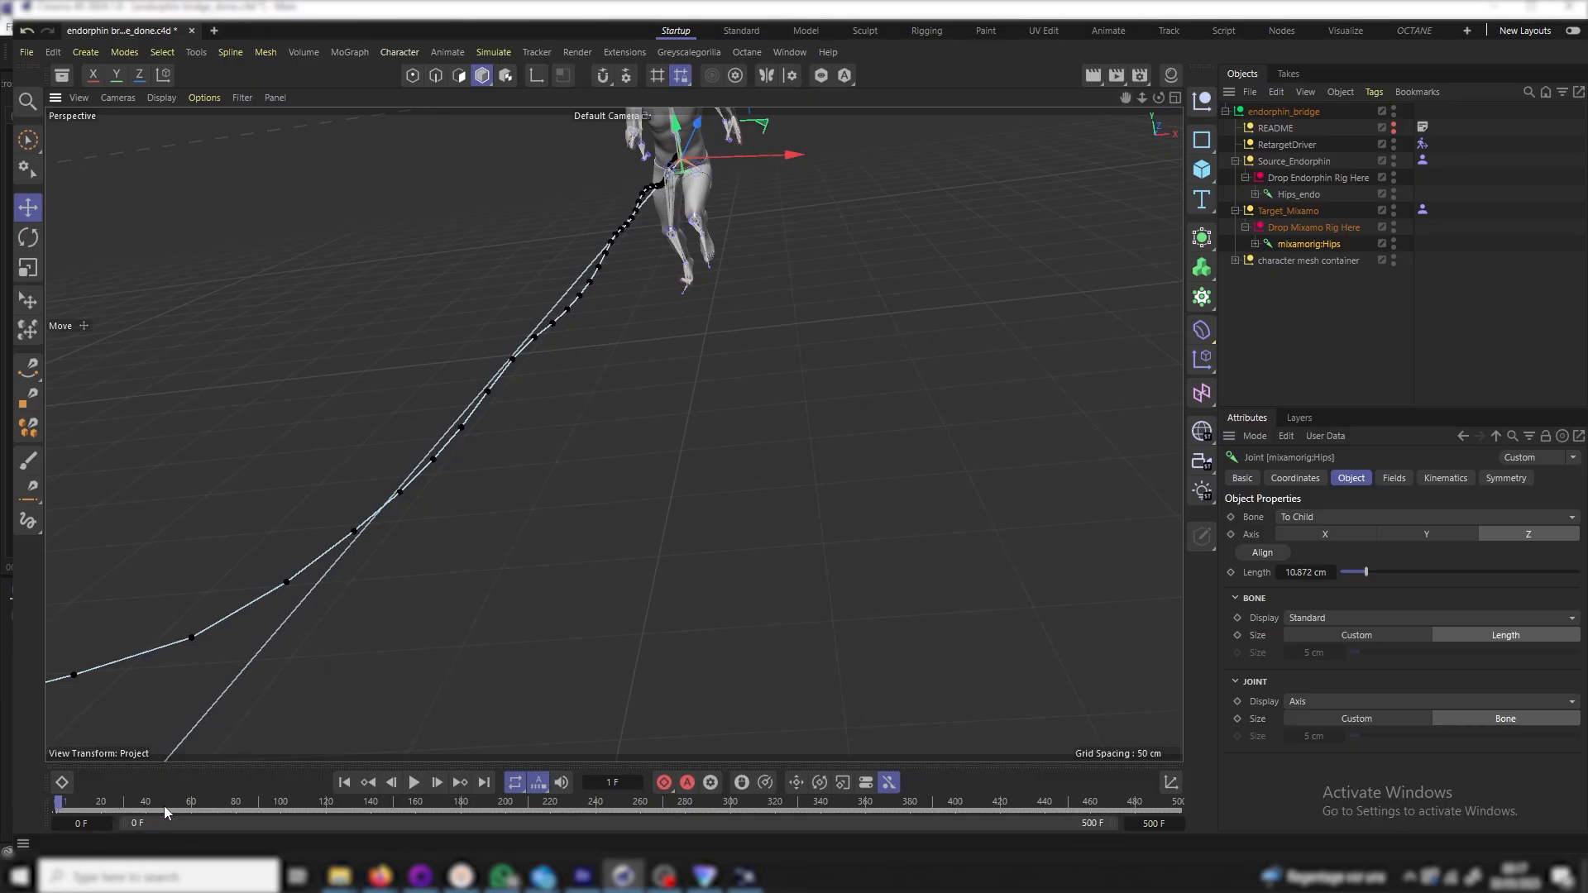
{"action": "scroll", "coordinate": [551, 386], "scroll_direction": "down", "scroll_amount": 4}
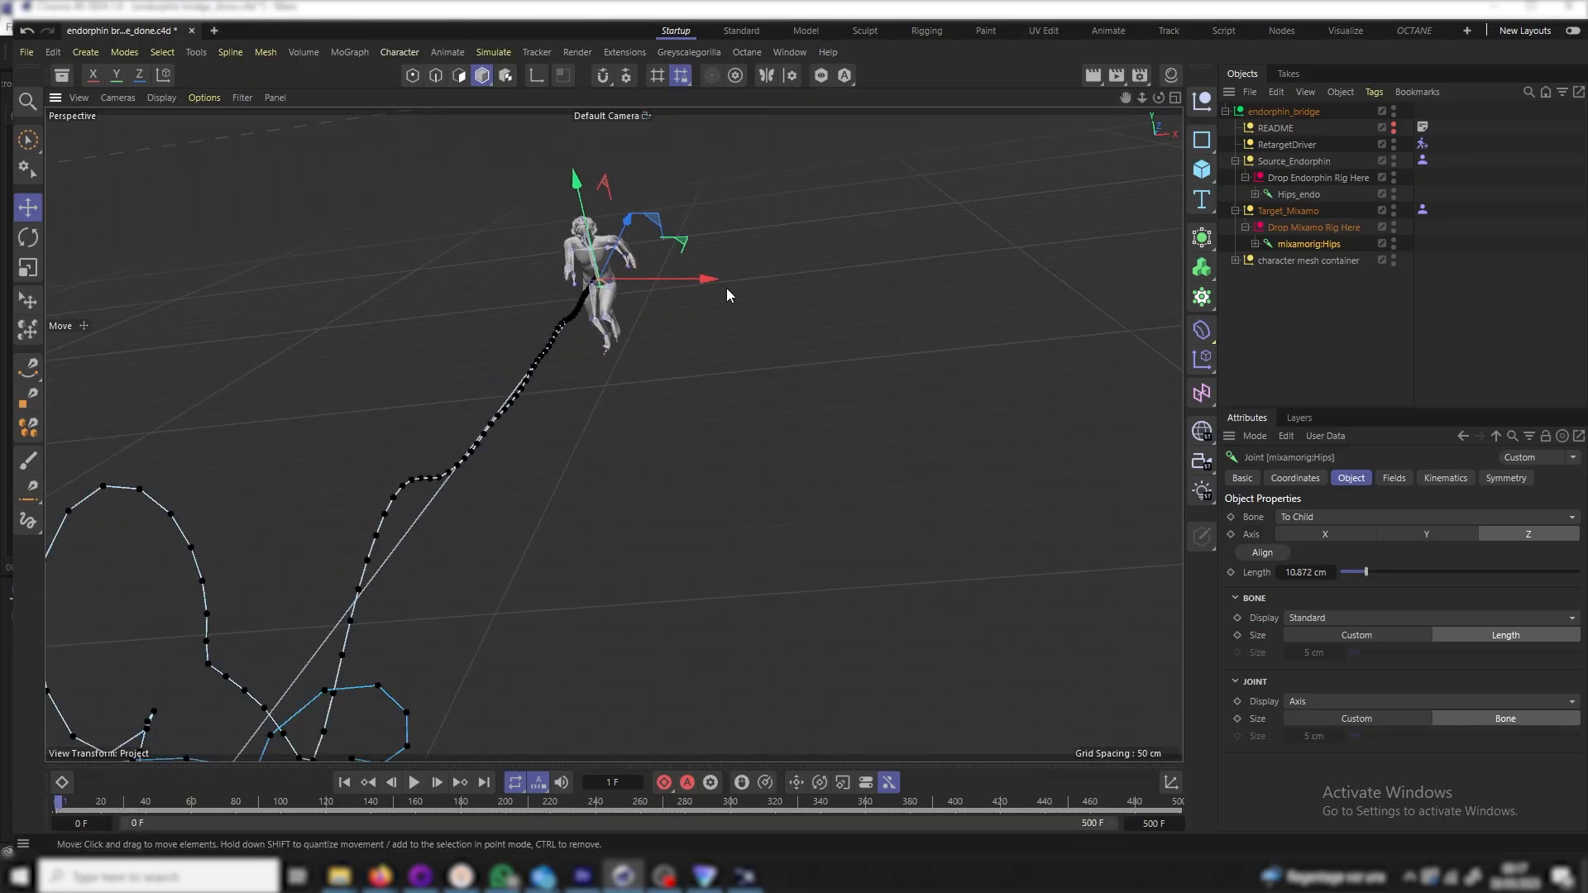
{"action": "left_click_drag", "start_coordinate": [1127, 97], "coordinate": [614, 432]}
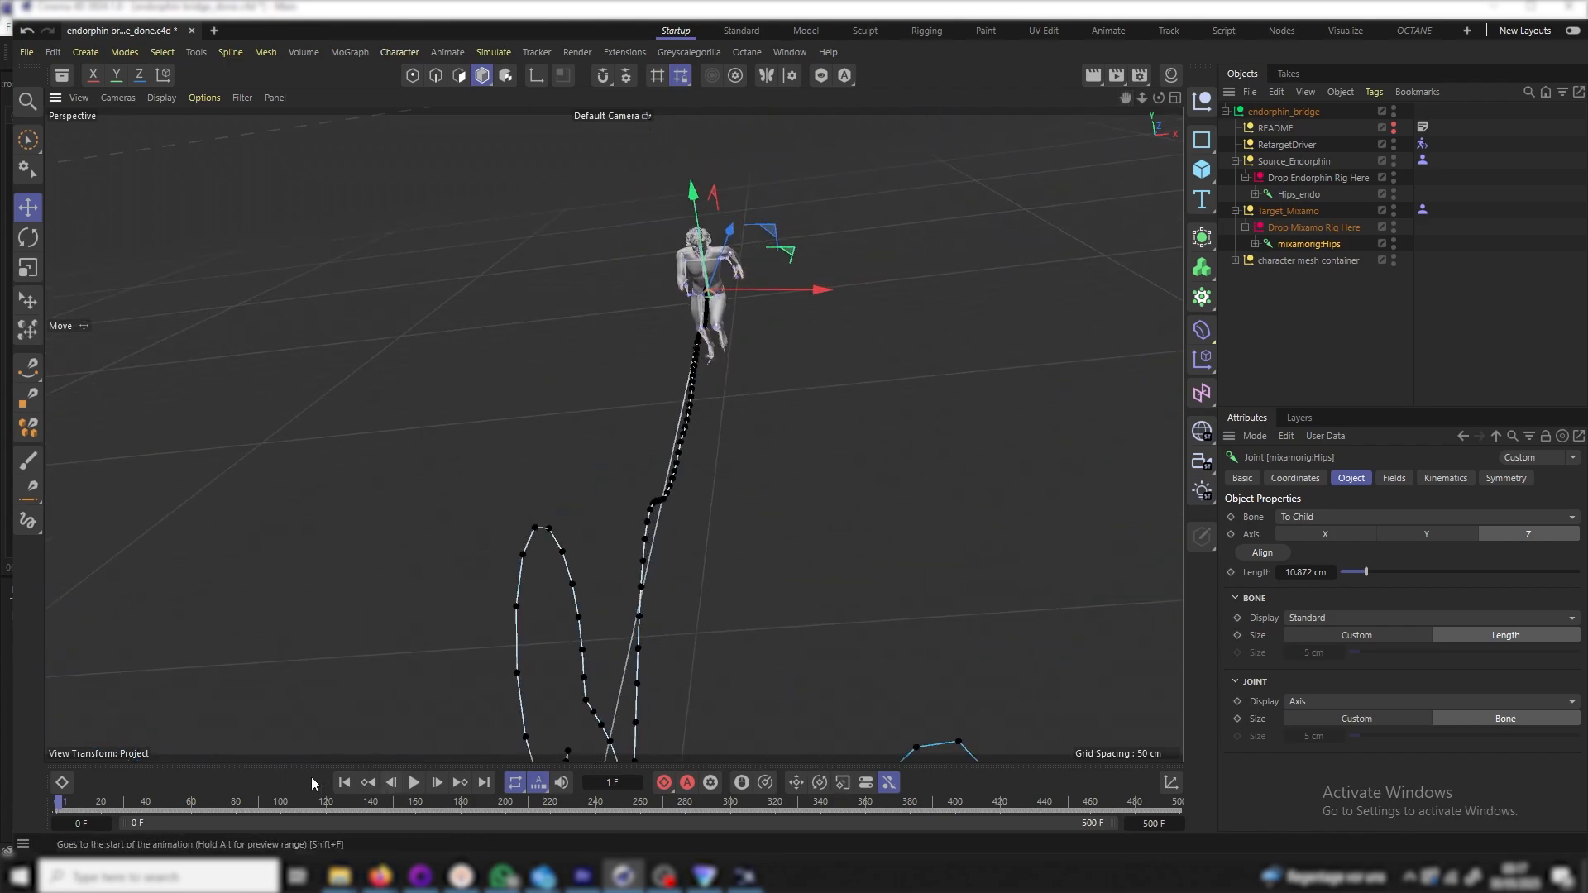
{"action": "mouse_move", "coordinate": [58, 800]}
{"action": "left_mouse_down"}
{"action": "mouse_move", "coordinate": [124, 799]}
{"action": "mouse_move", "coordinate": [60, 811]}
{"action": "left_mouse_up"}
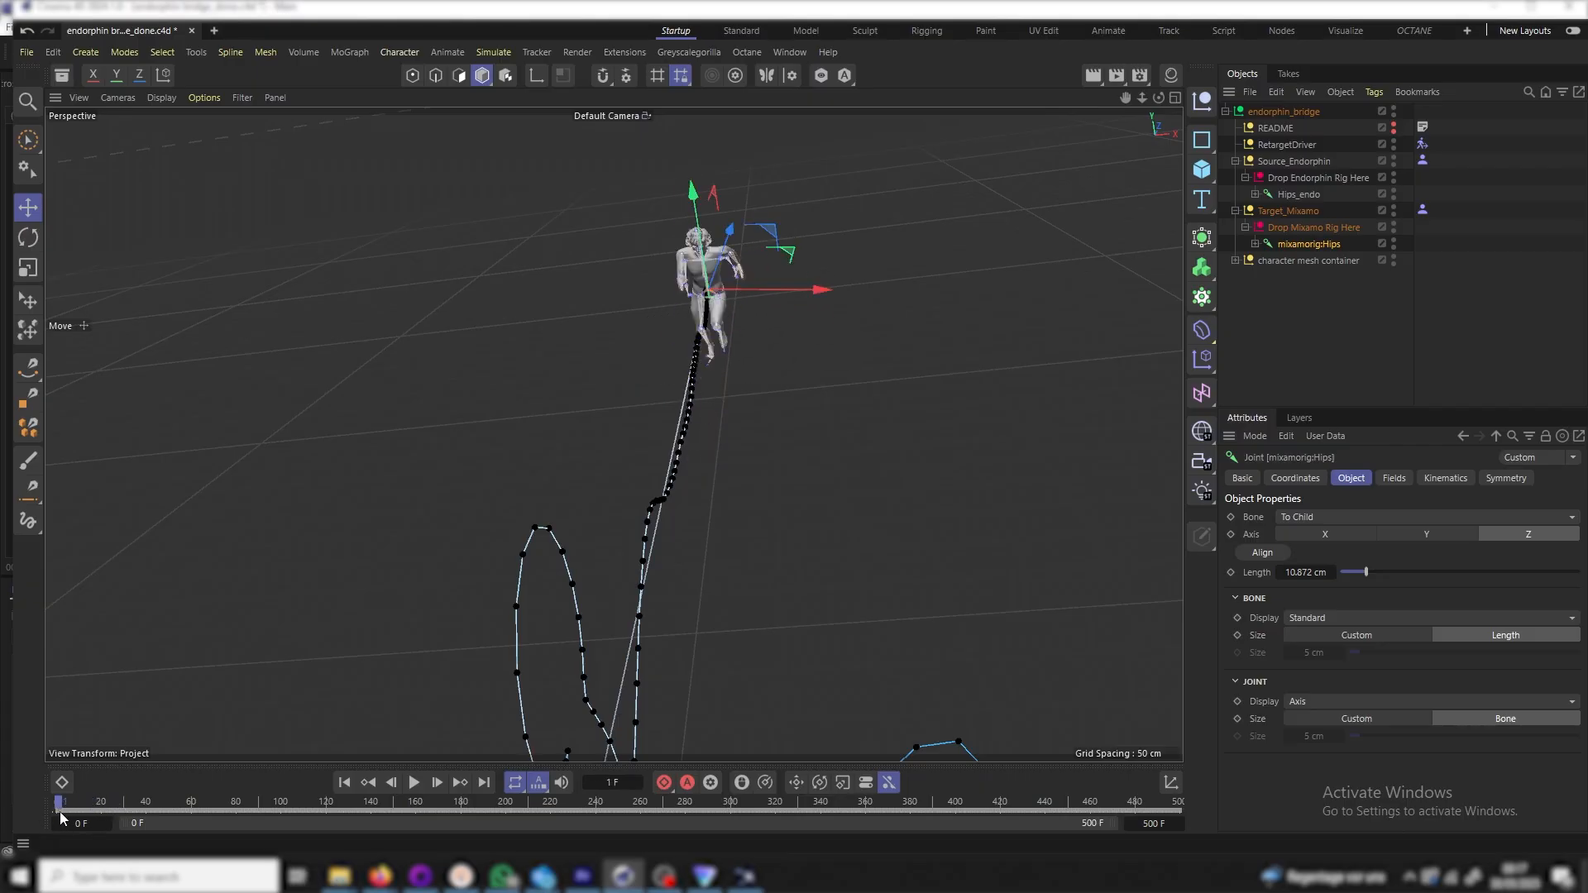
{"action": "scroll", "coordinate": [764, 333], "scroll_direction": "up", "scroll_amount": 5}
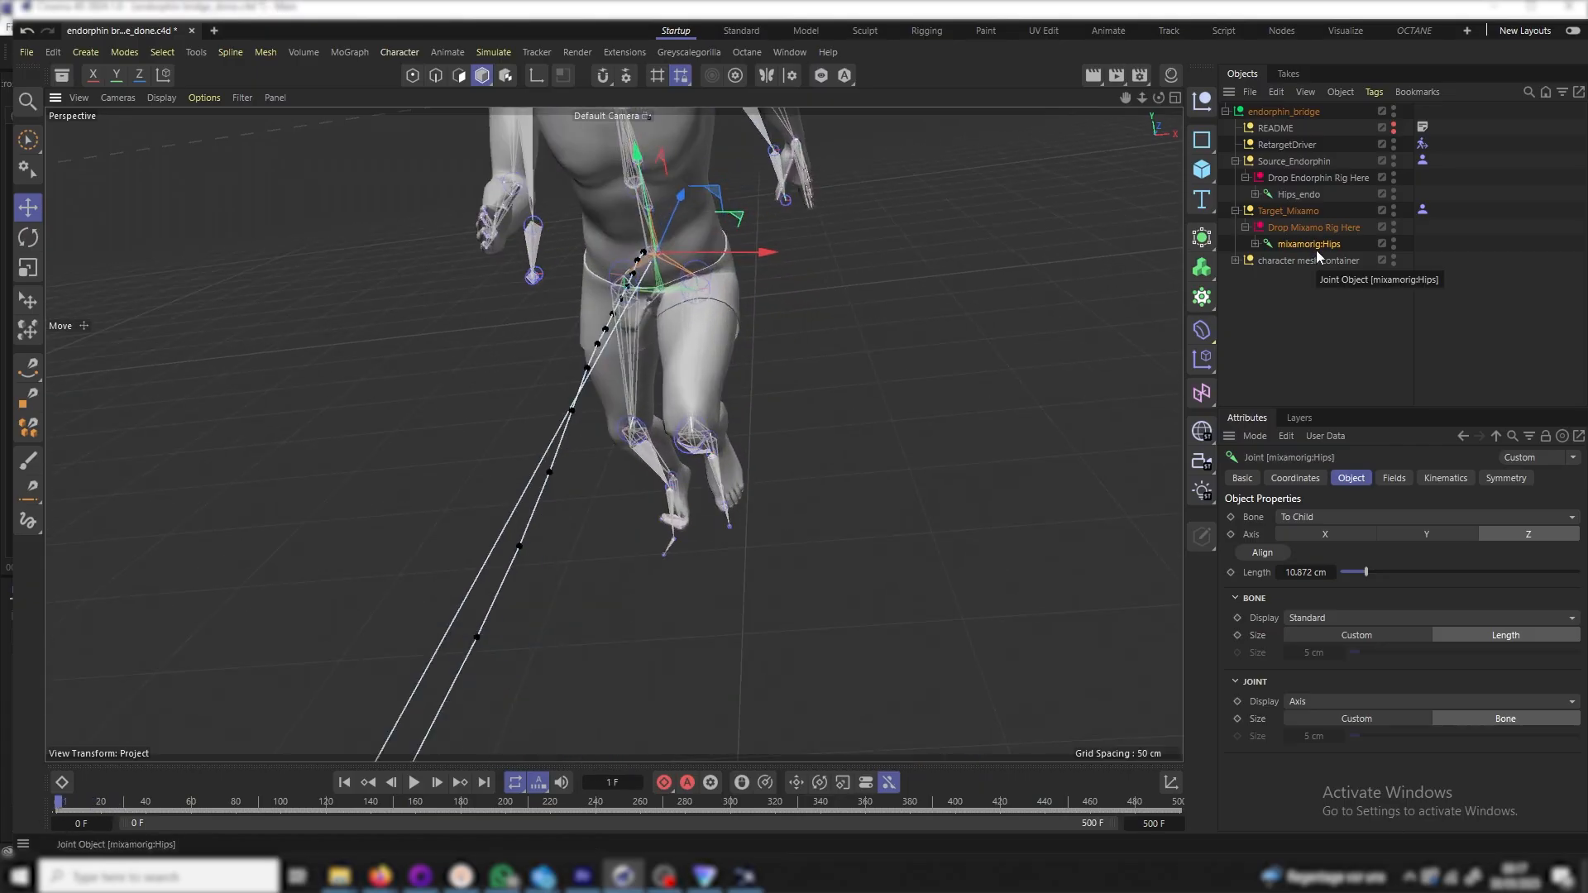
{"action": "left_click", "coordinate": [447, 53]}
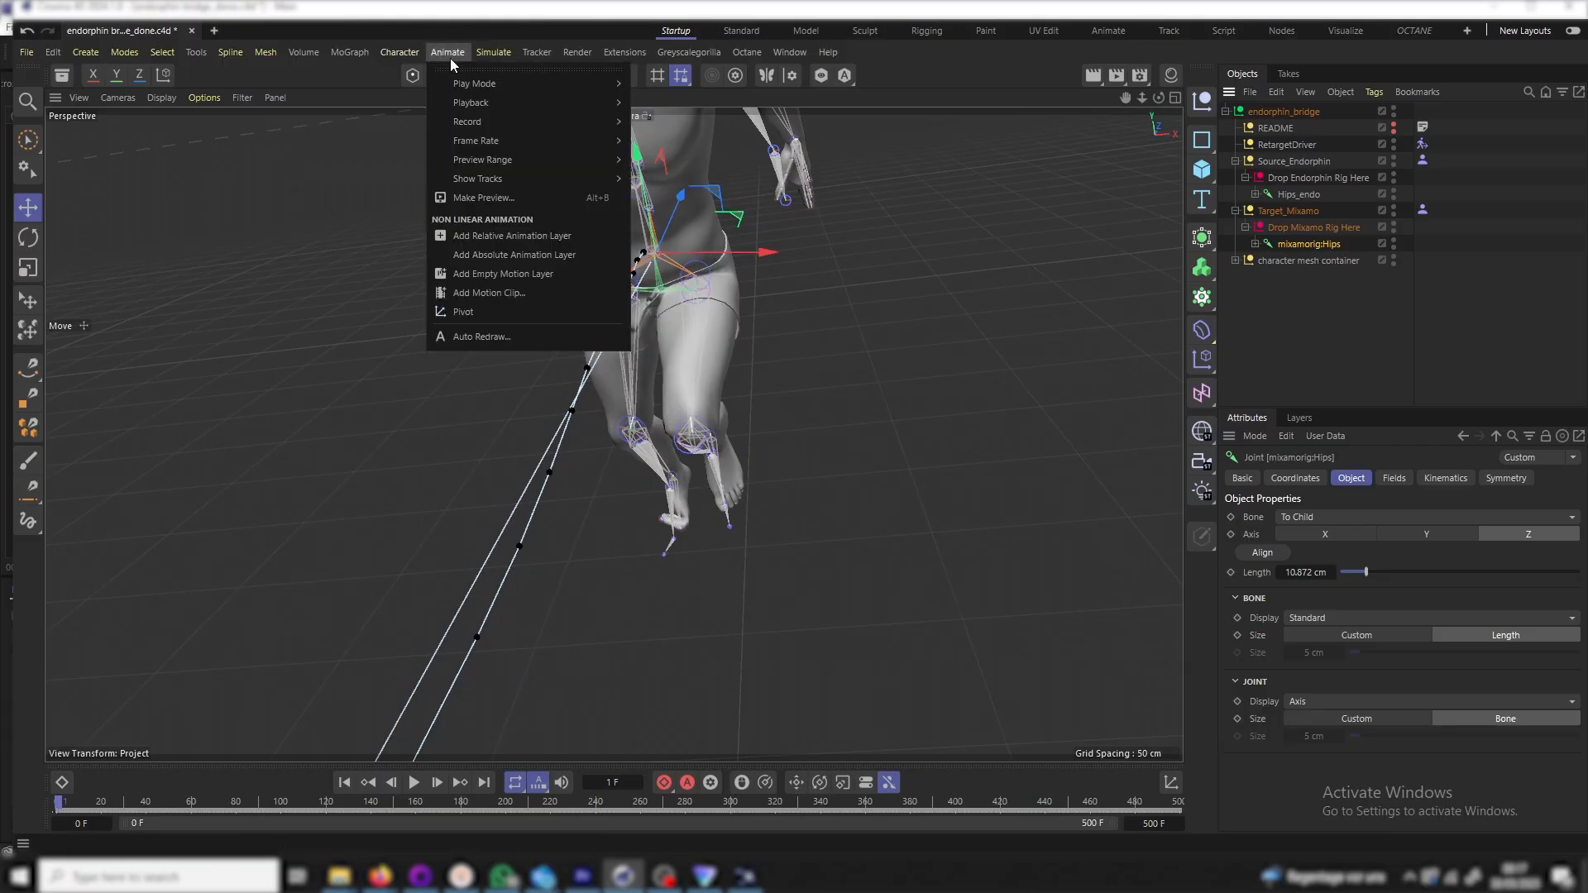
Create a motion clip from mixamorig:Hips and view it as Layer 0 in Motion Mode
{"action": "left_click", "coordinate": [494, 292]}
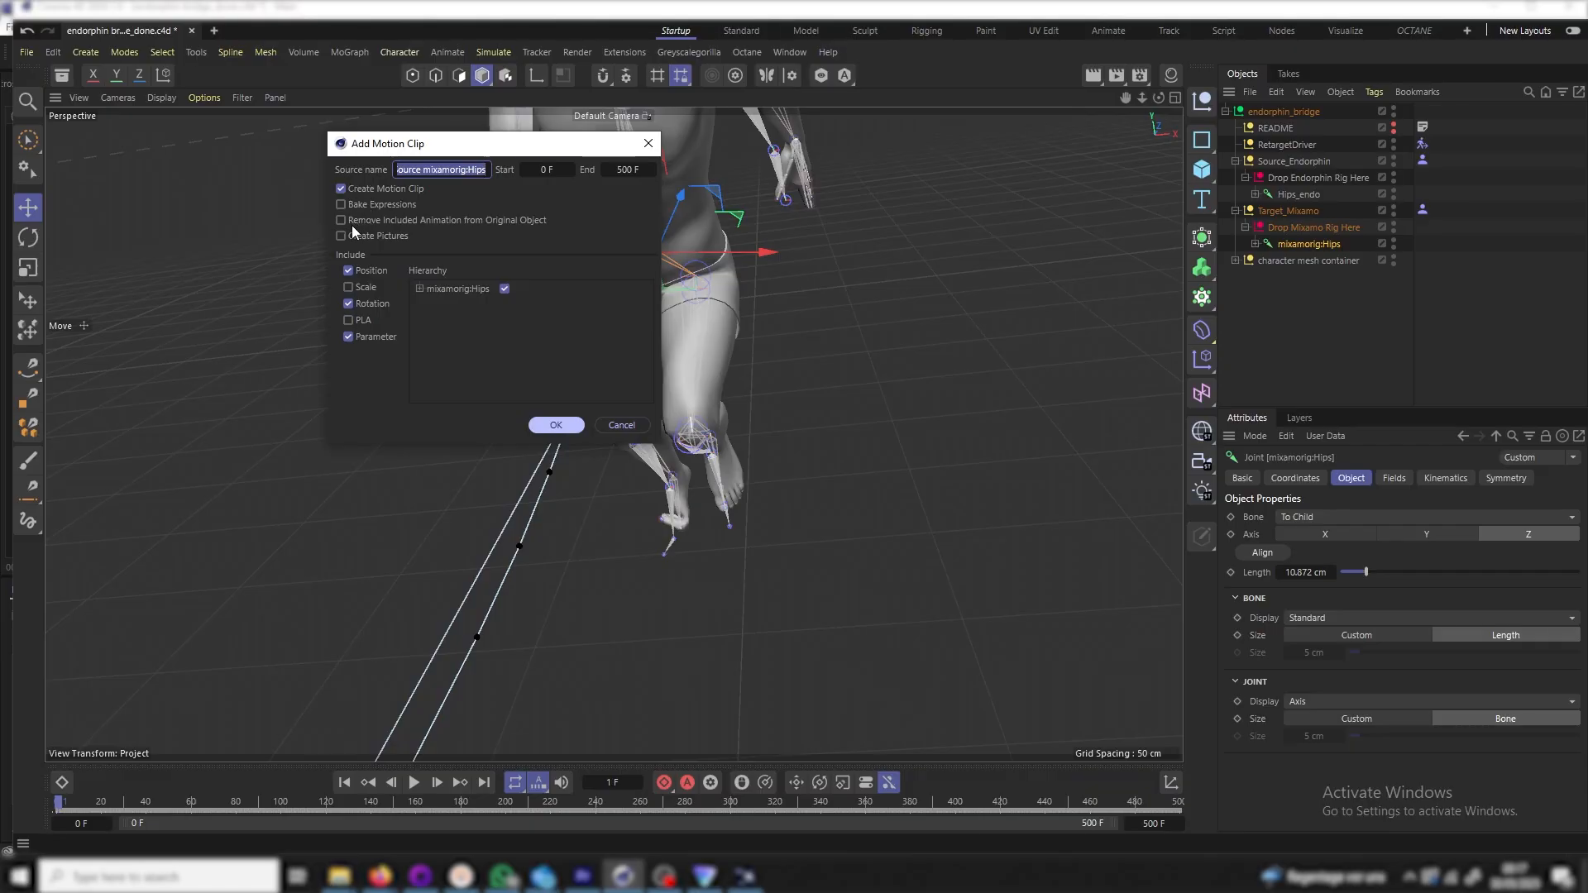
{"action": "left_click", "coordinate": [571, 425]}
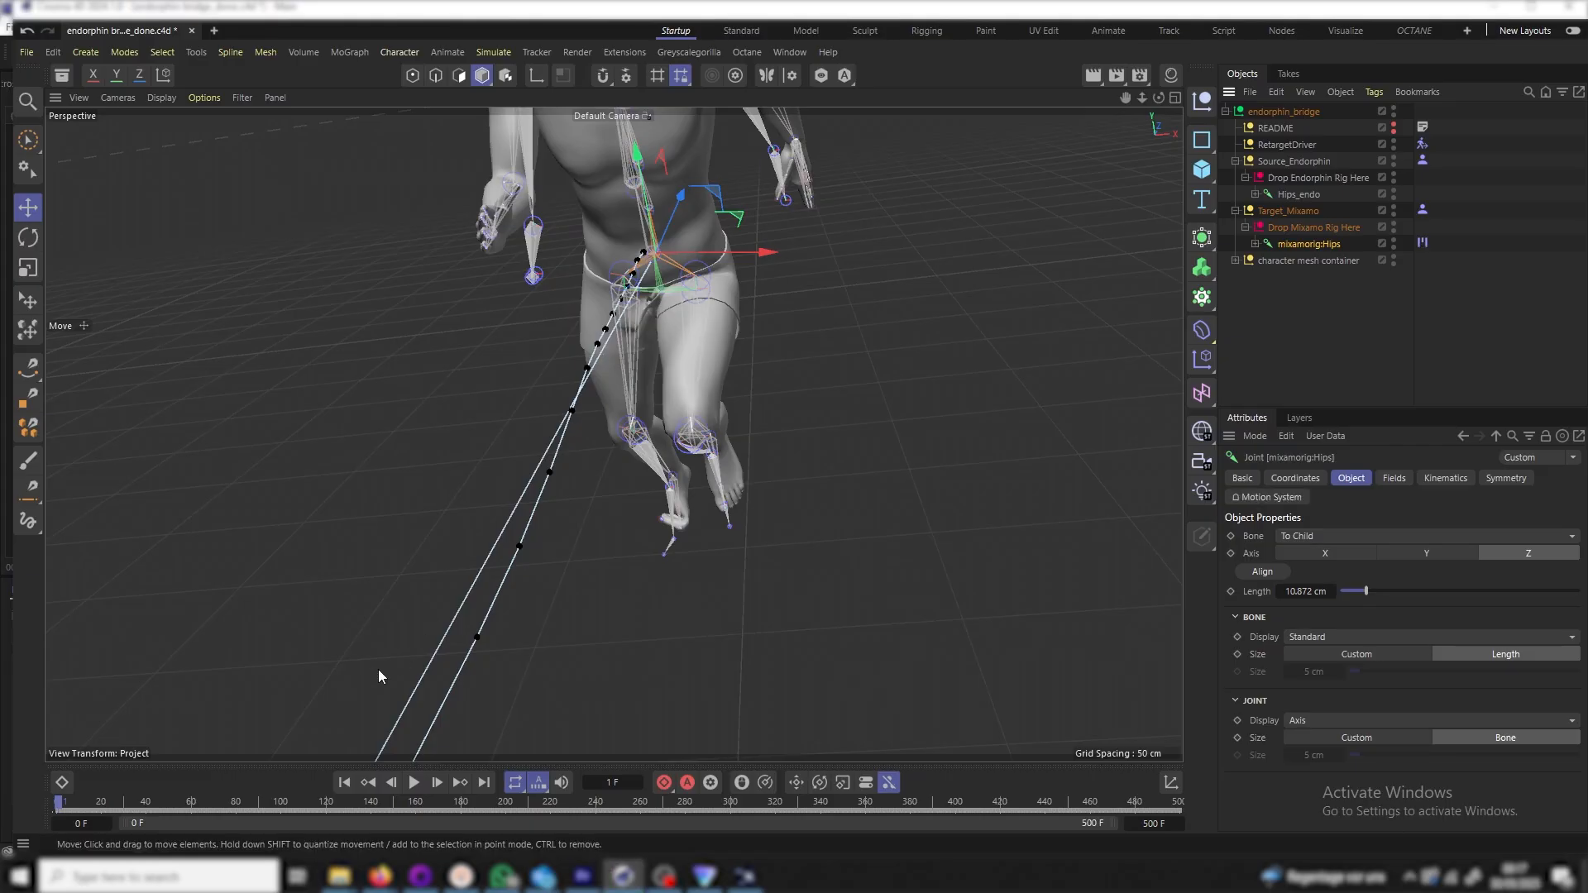
{"action": "key", "text": "shift+F3"}
{"action": "left_click", "coordinate": [106, 661]}
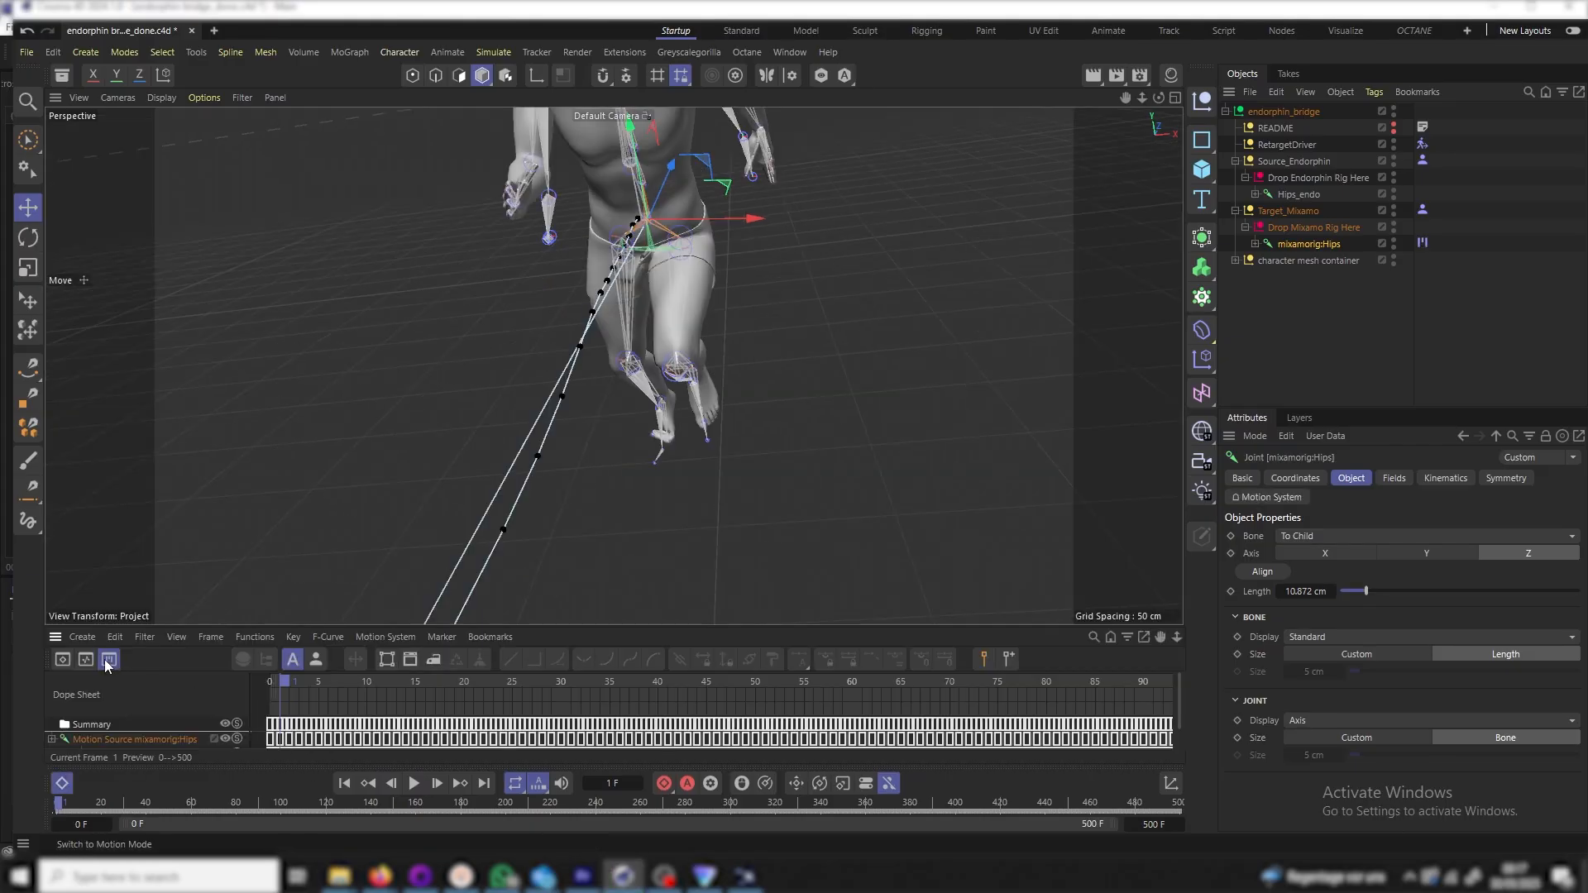
{"action": "left_click", "coordinate": [86, 661]}
{"action": "left_click", "coordinate": [62, 661]}
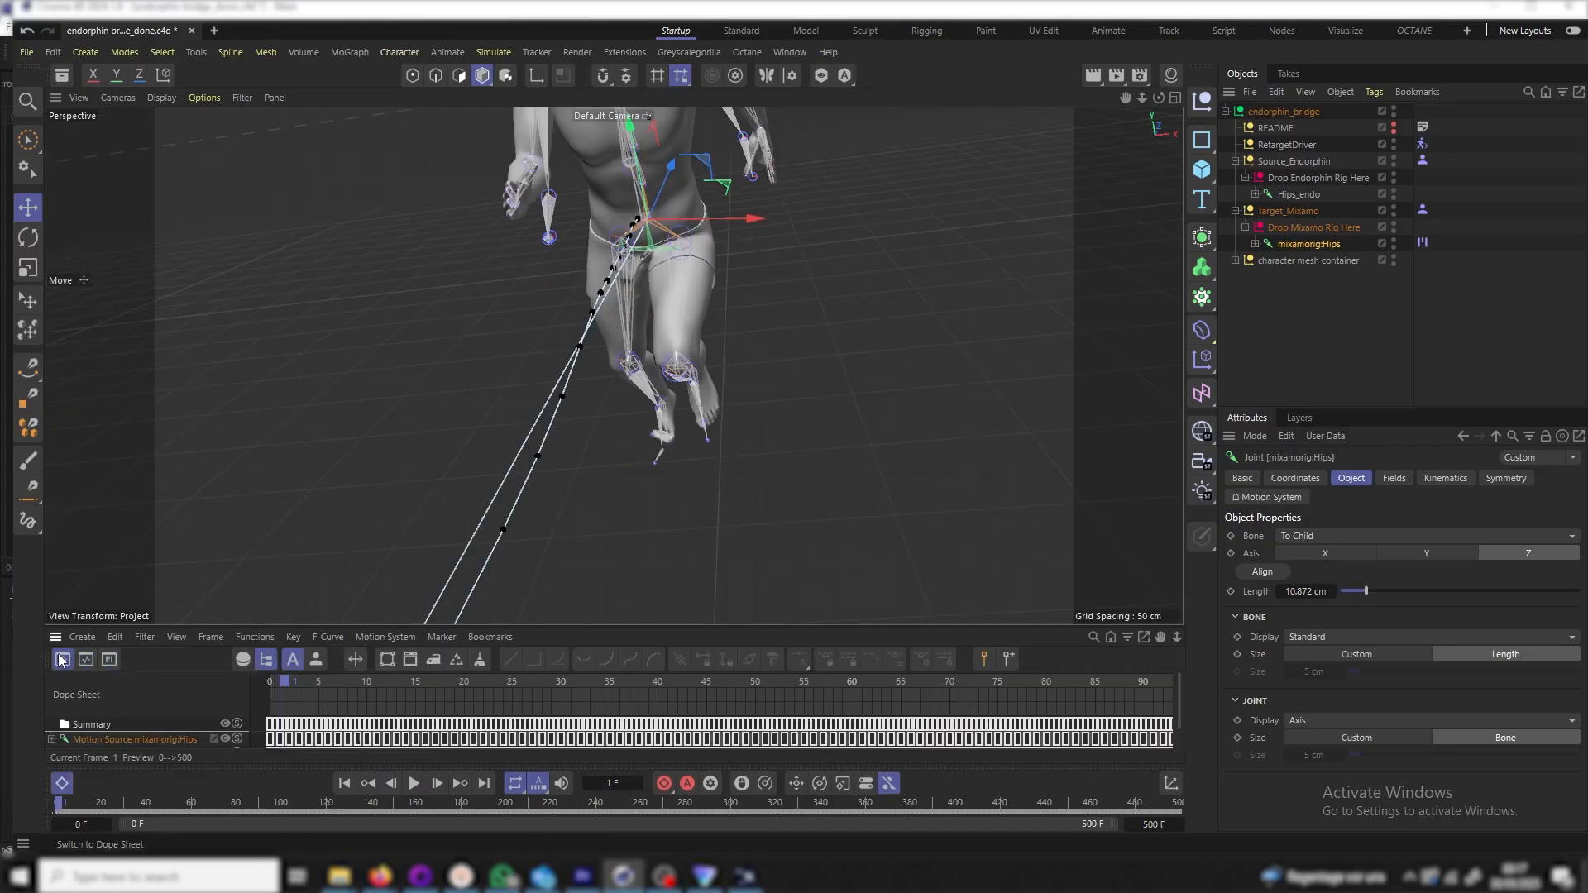
{"action": "left_click", "coordinate": [108, 661]}
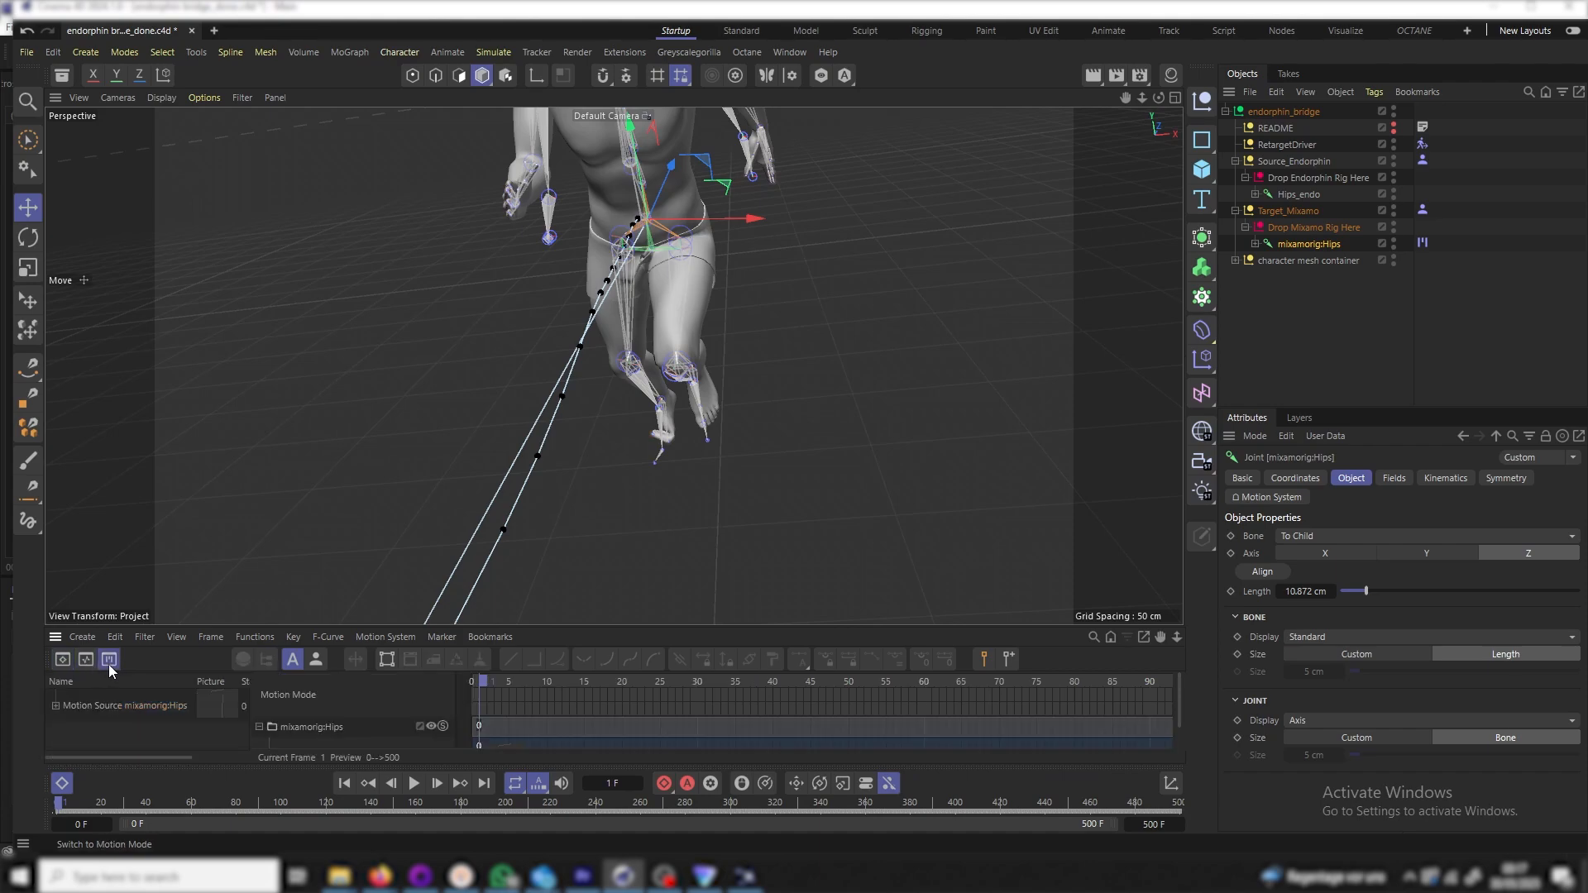
{"action": "left_click_drag", "start_coordinate": [185, 625], "coordinate": [188, 488]}
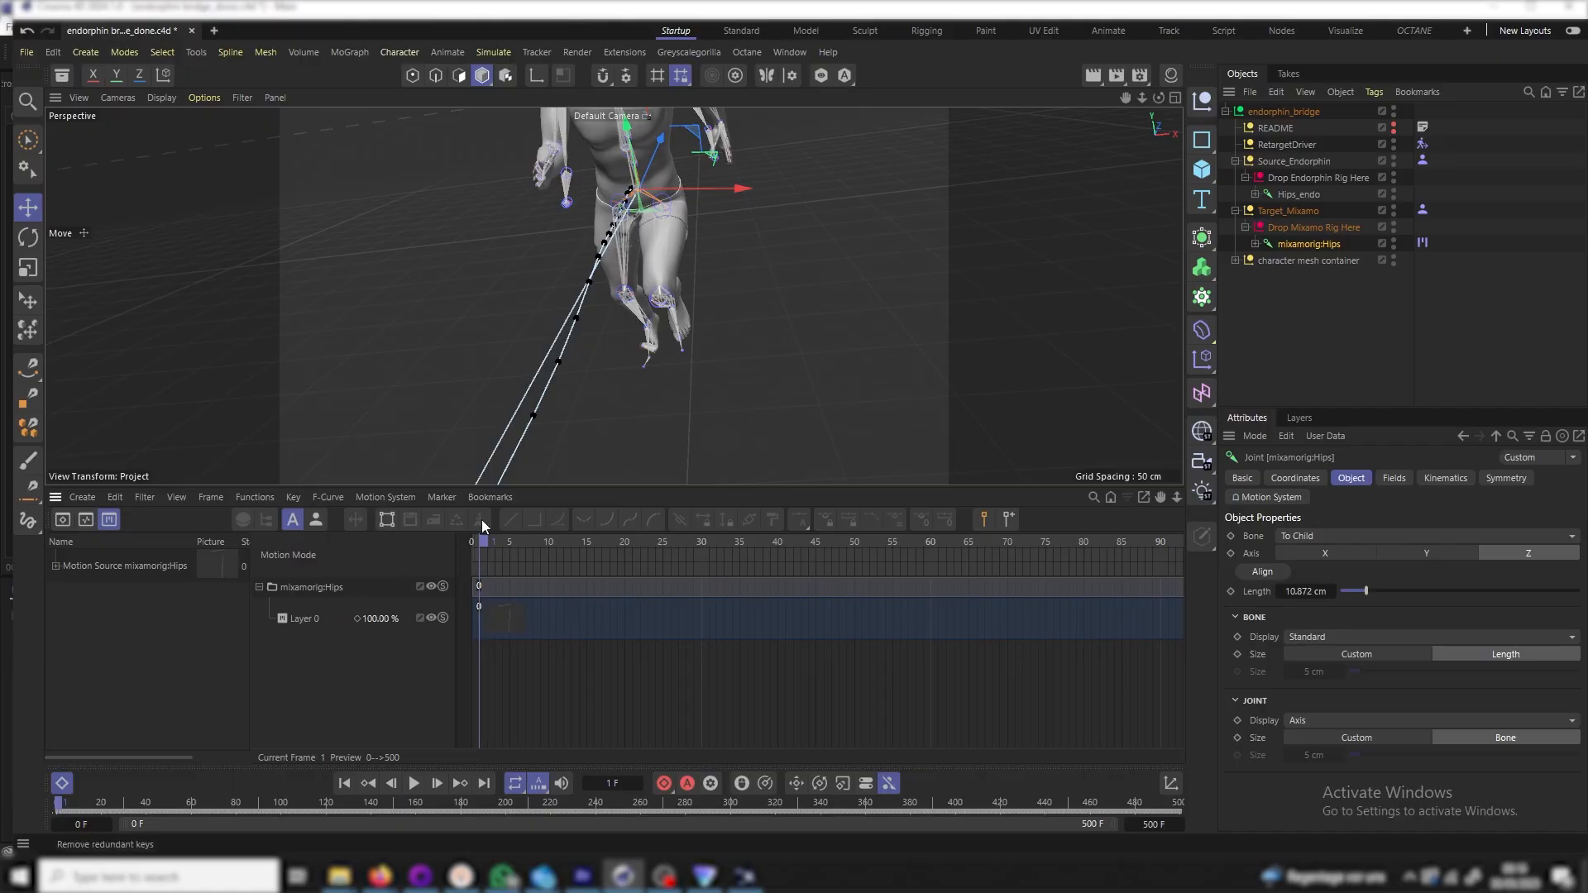
{"action": "mouse_move", "coordinate": [511, 543]}
{"action": "left_mouse_down"}
{"action": "mouse_move", "coordinate": [557, 544]}
{"action": "mouse_move", "coordinate": [487, 555]}
{"action": "left_mouse_up"}
Add a new motion layer, Layer 1, to the mixamorig:Hips motion system
{"action": "left_click", "coordinate": [321, 588]}
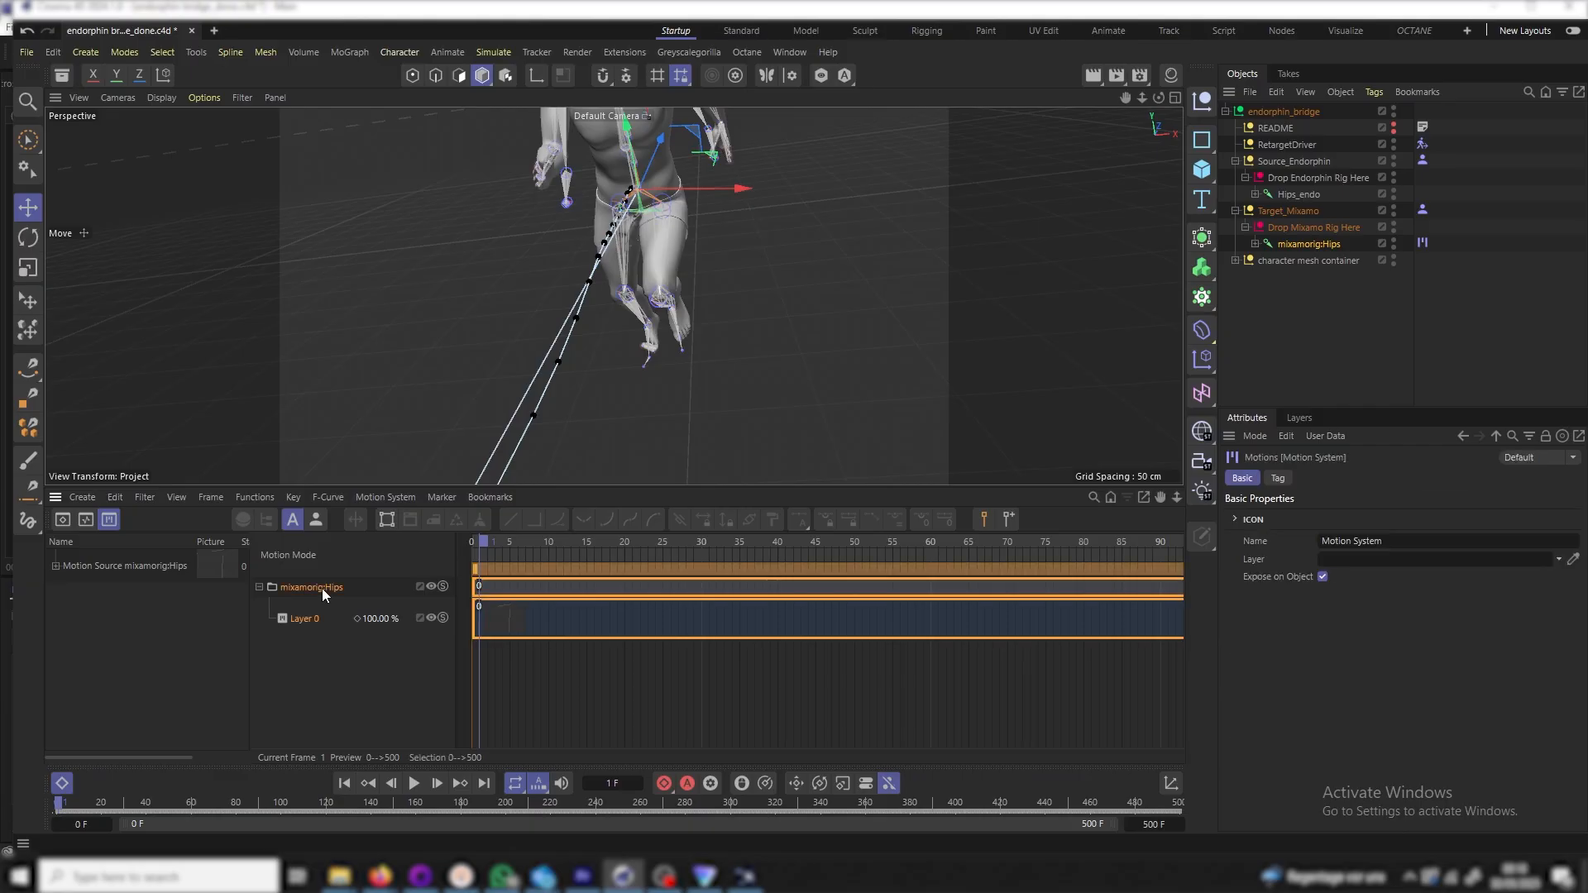
{"action": "left_click", "coordinate": [1277, 479]}
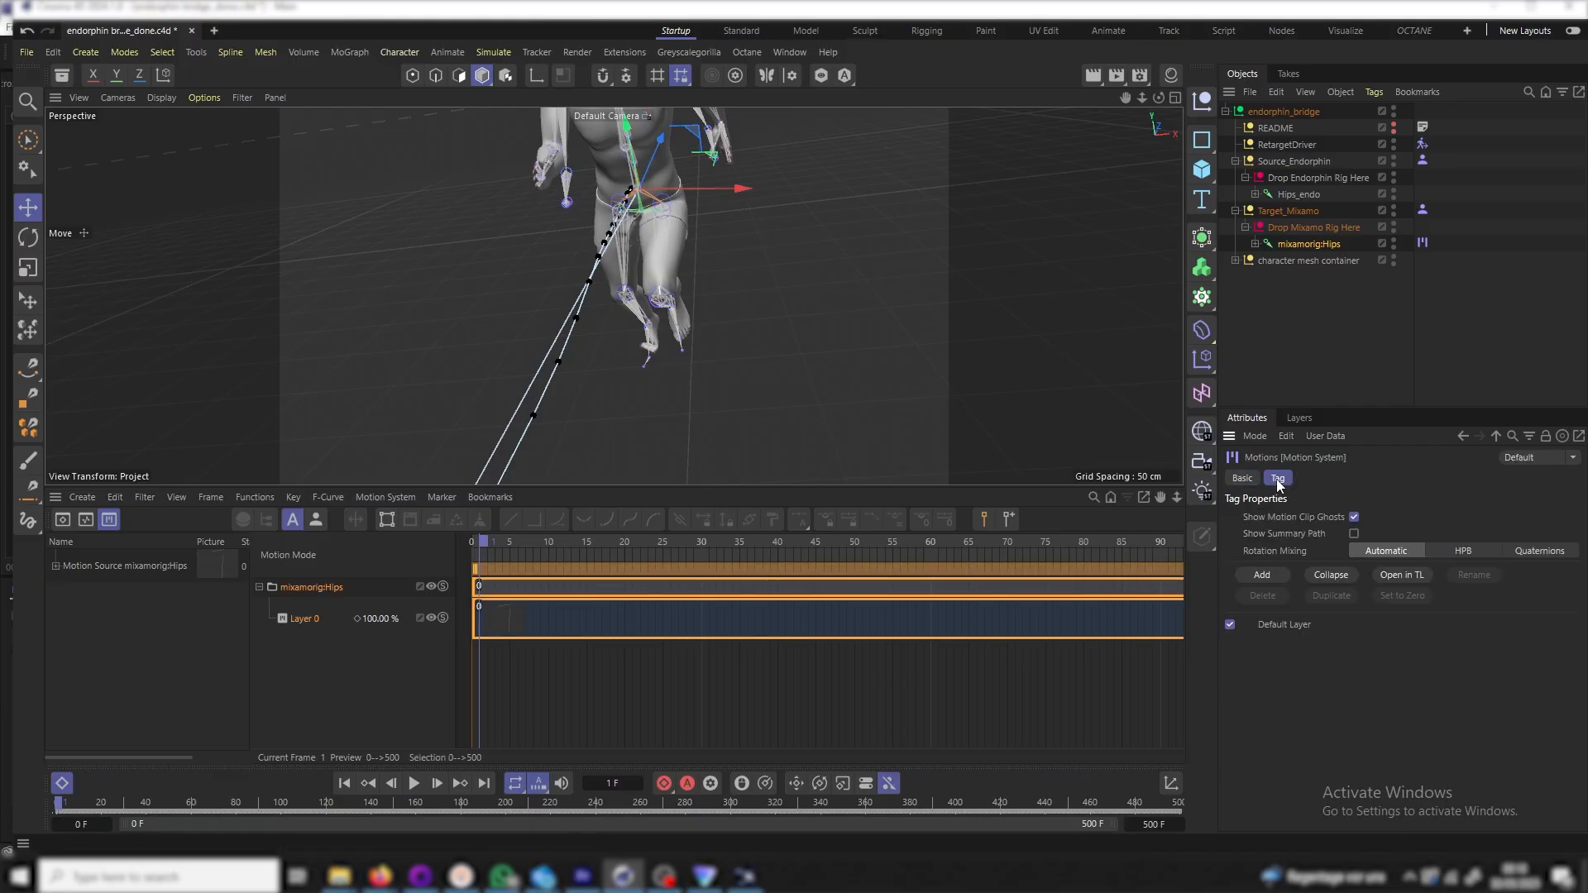
{"action": "left_click", "coordinate": [1259, 577]}
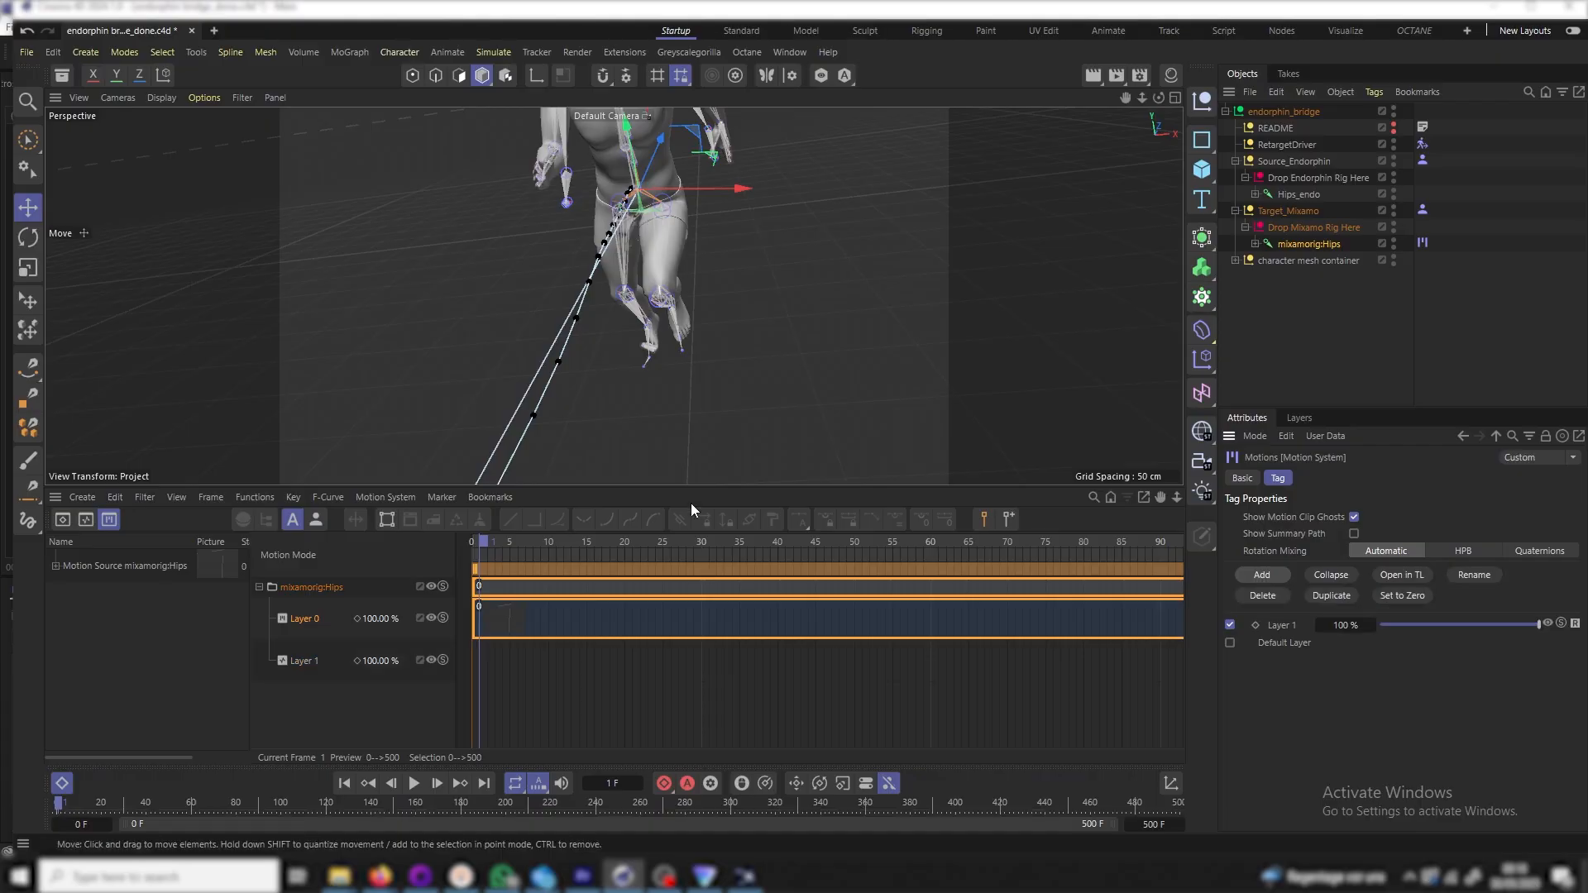
Rename Layer 1 to 'correction layer' and move it above Layer 0
{"action": "double_click", "coordinate": [297, 662]}
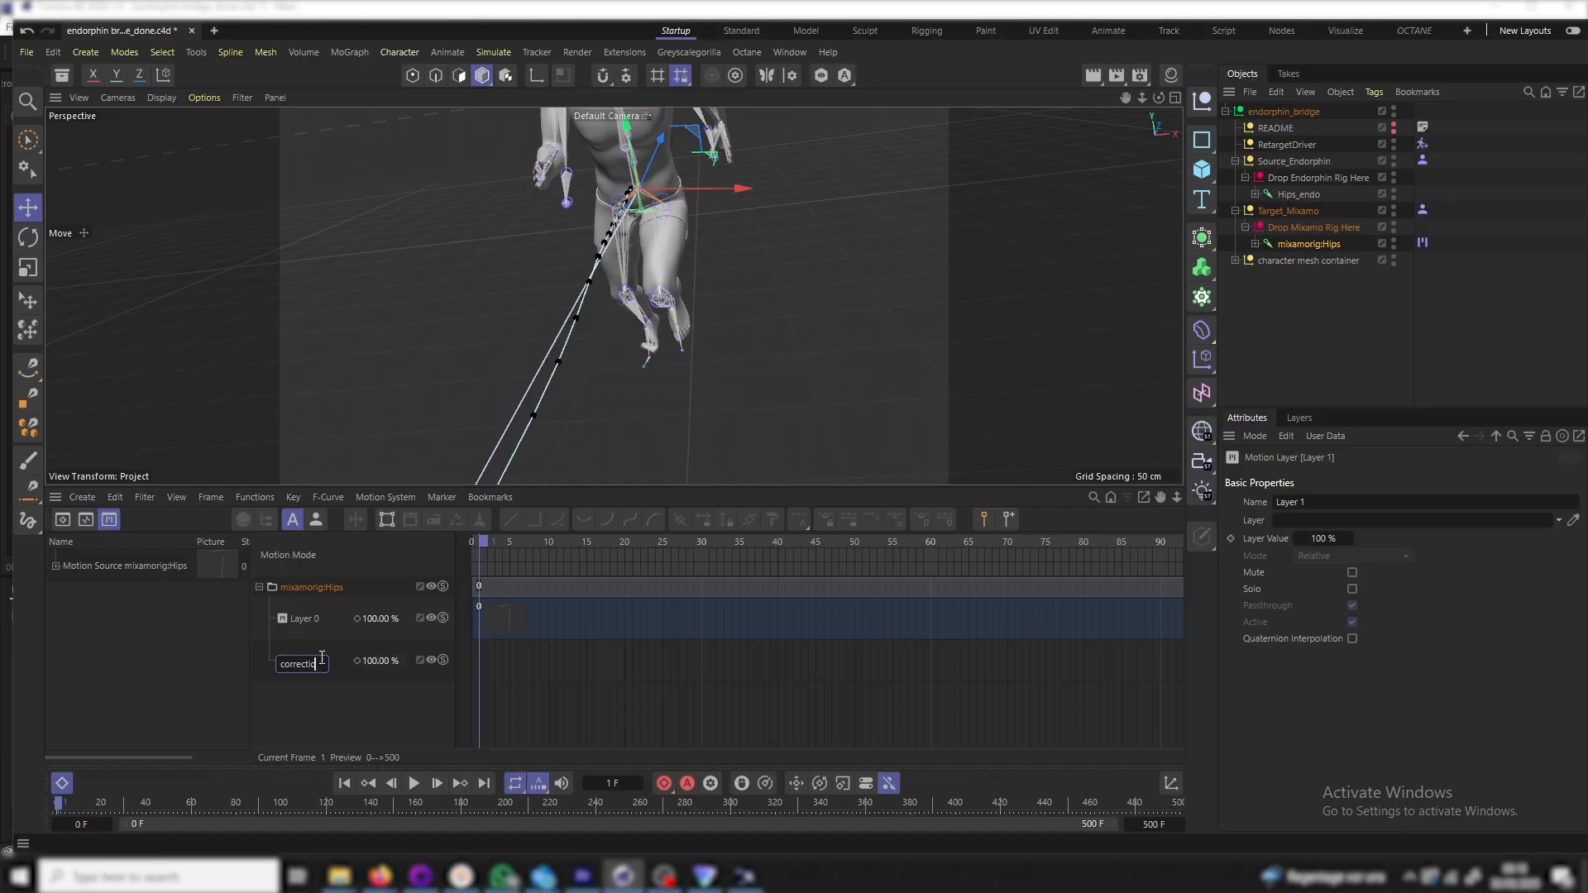
{"action": "type", "text": "correction layer"}
{"action": "key", "text": "Return"}
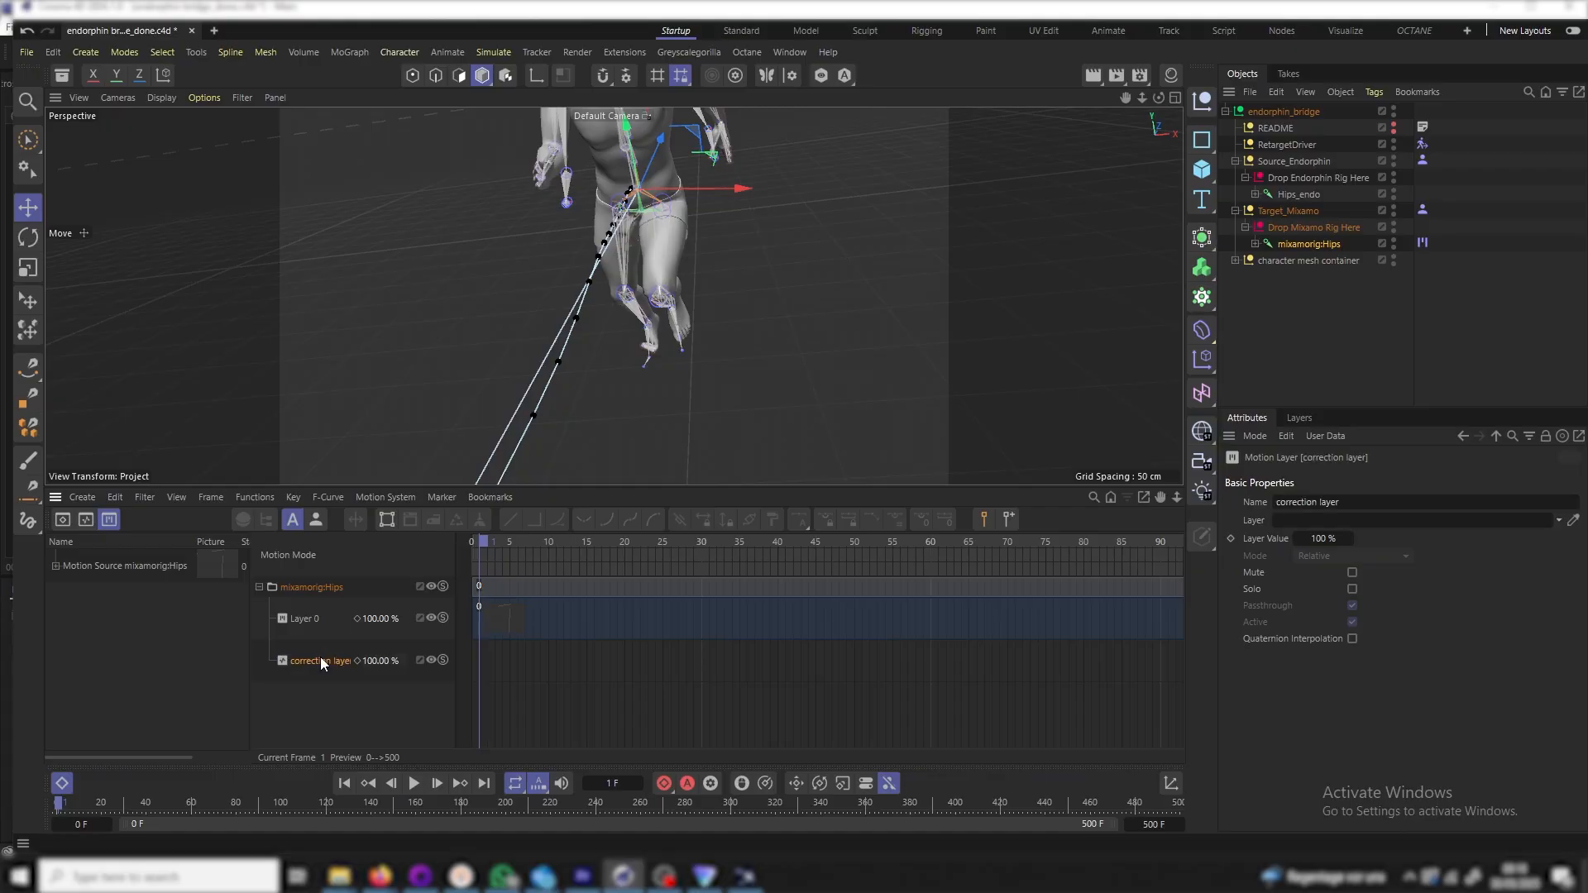
{"action": "left_click_drag", "start_coordinate": [323, 661], "coordinate": [314, 610]}
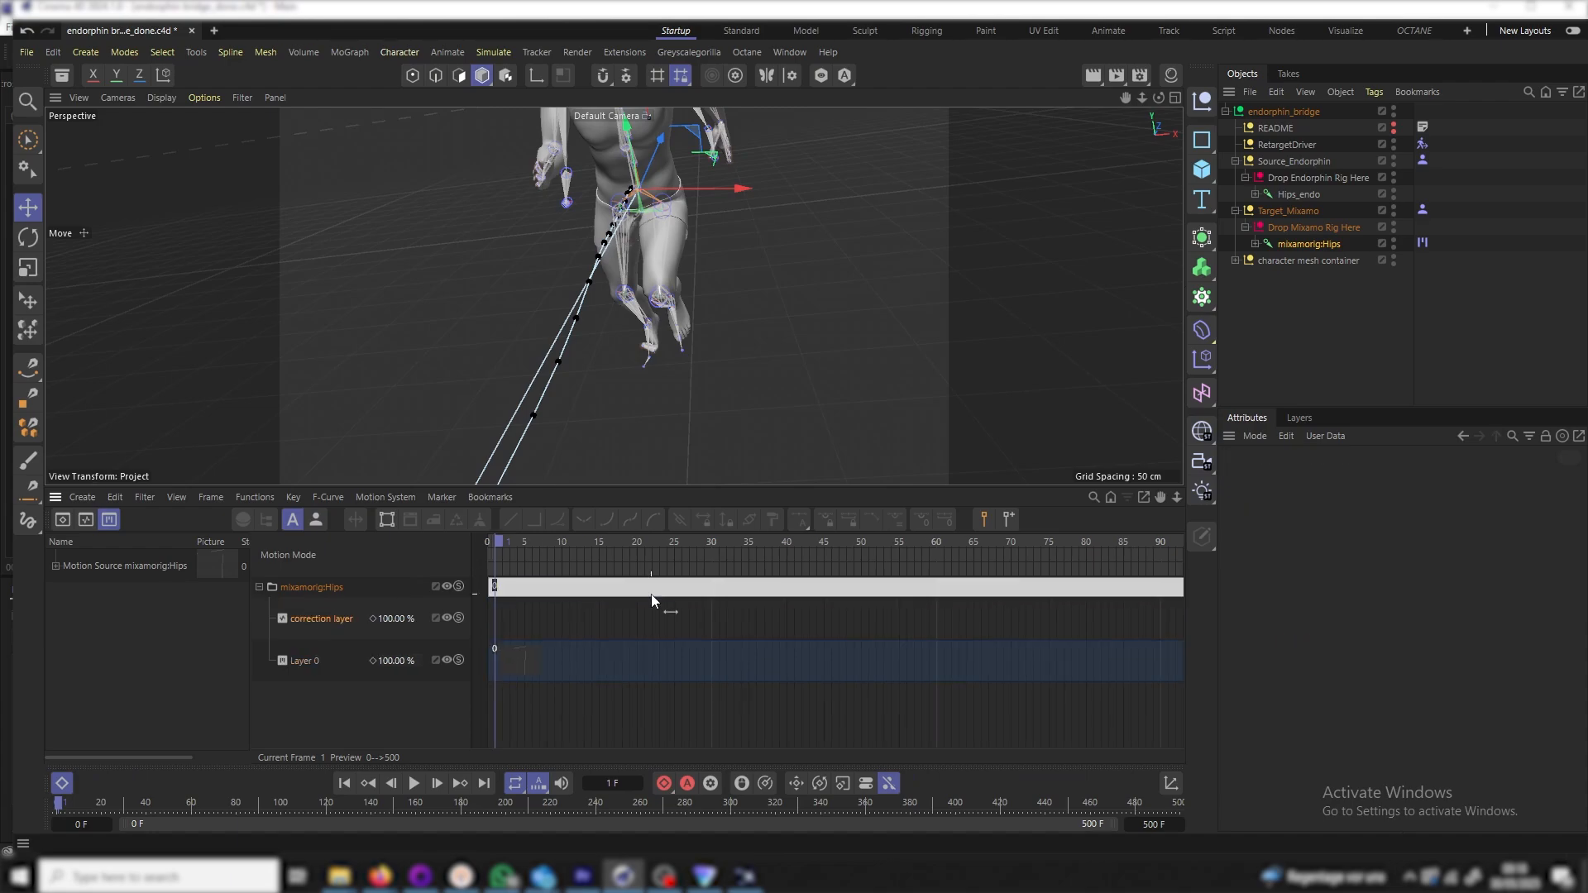
{"action": "left_click", "coordinate": [311, 623]}
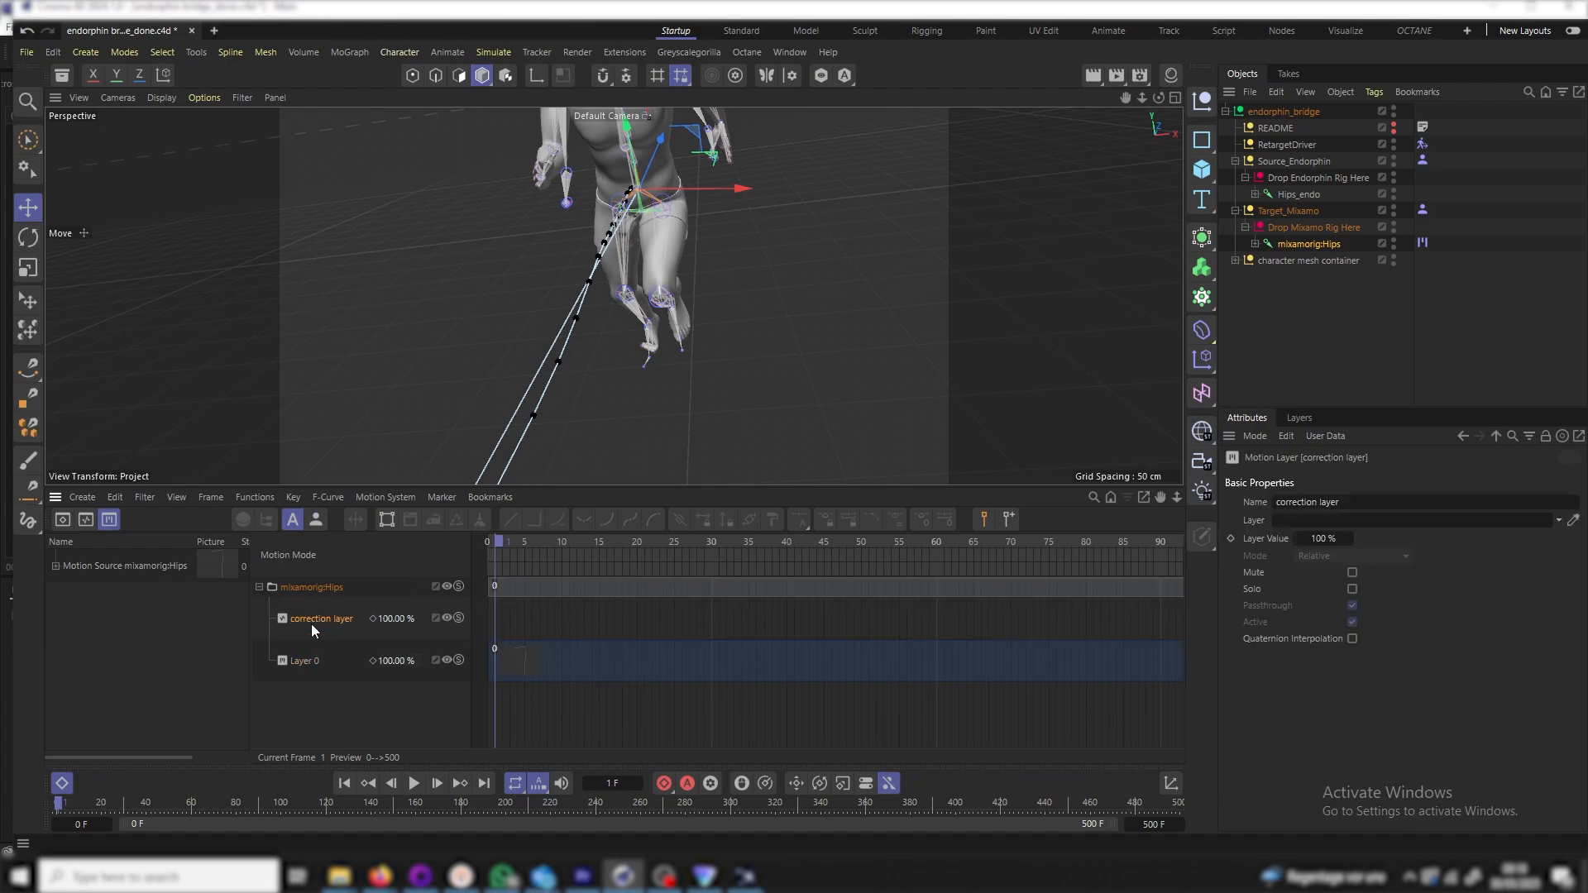
{"action": "scroll", "coordinate": [628, 341], "scroll_direction": "up", "scroll_amount": 5}
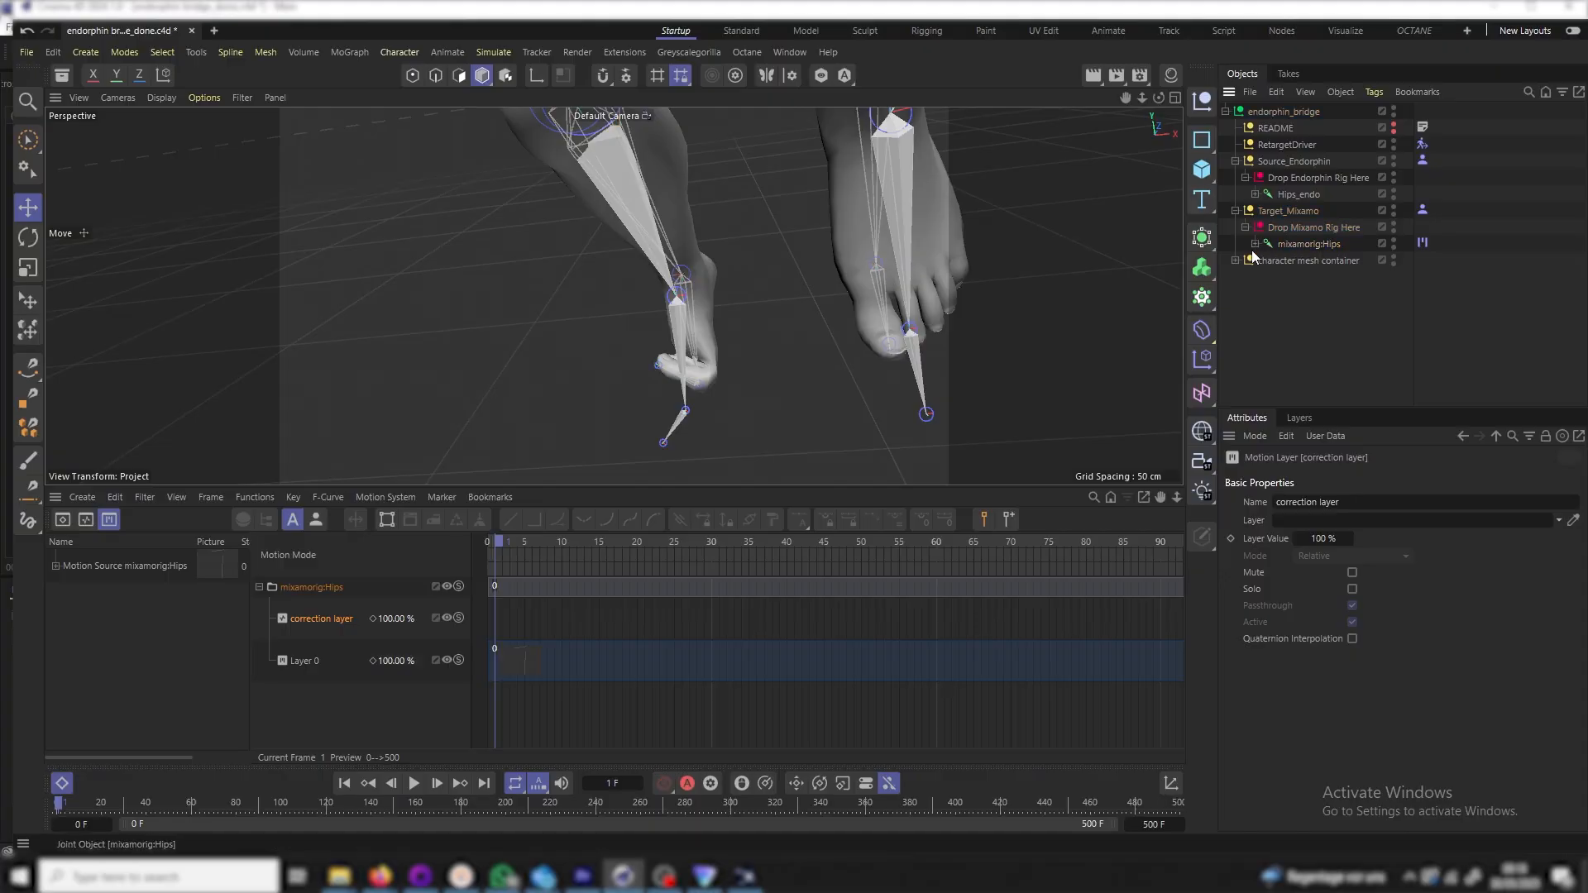
Expand the Mixamo rig down to mixamorig:RightToeBase, select it and try rotating it
{"action": "left_click", "coordinate": [1255, 244]}
{"action": "left_click", "coordinate": [1275, 310]}
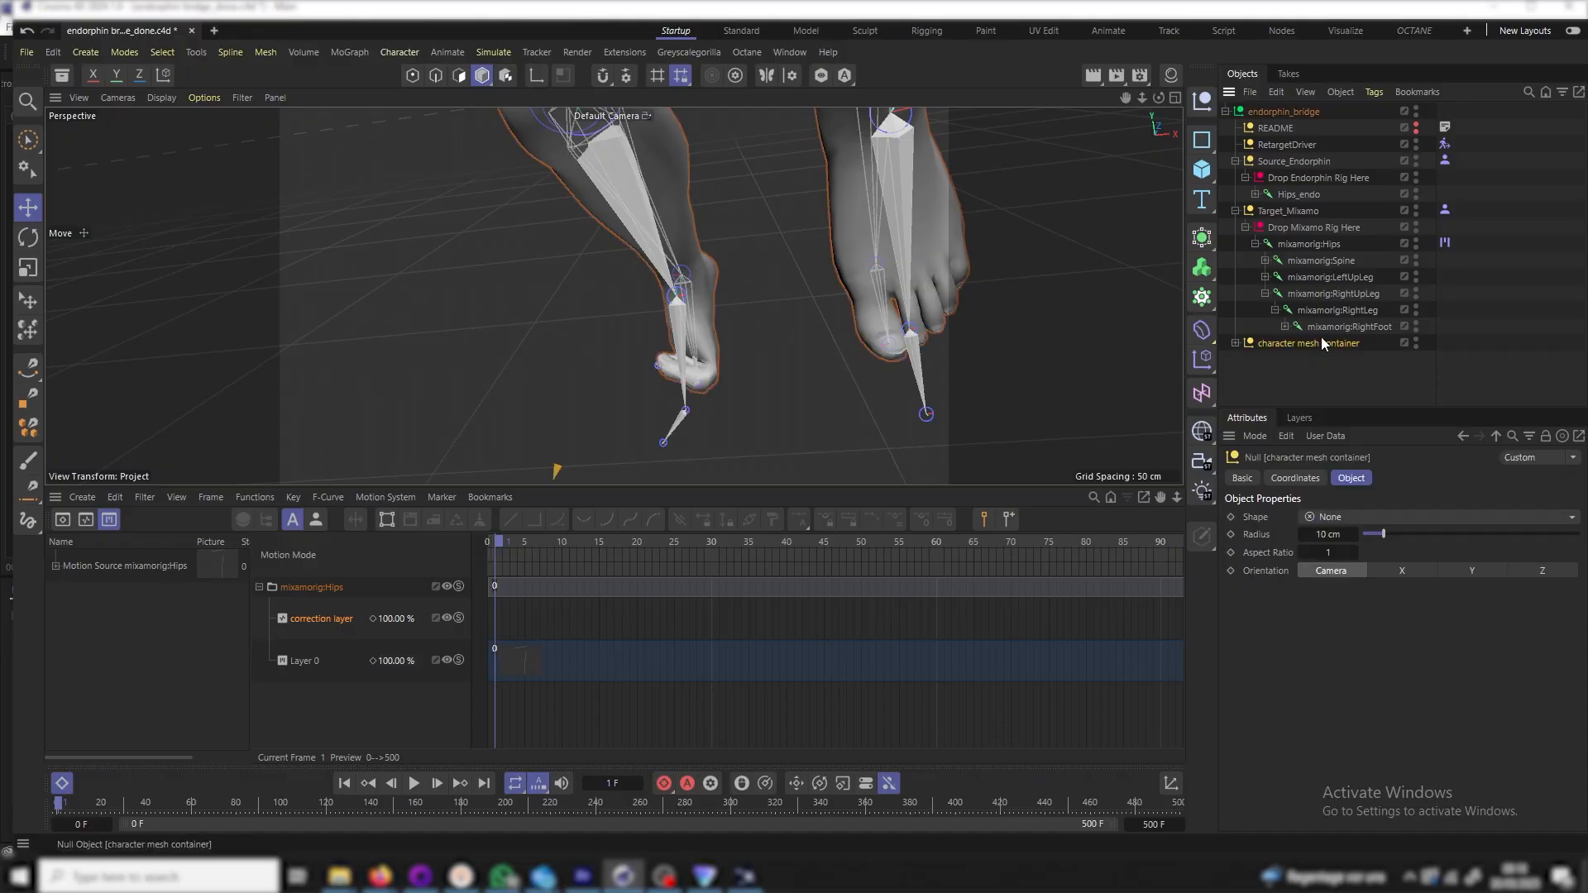
{"action": "left_click", "coordinate": [1322, 328]}
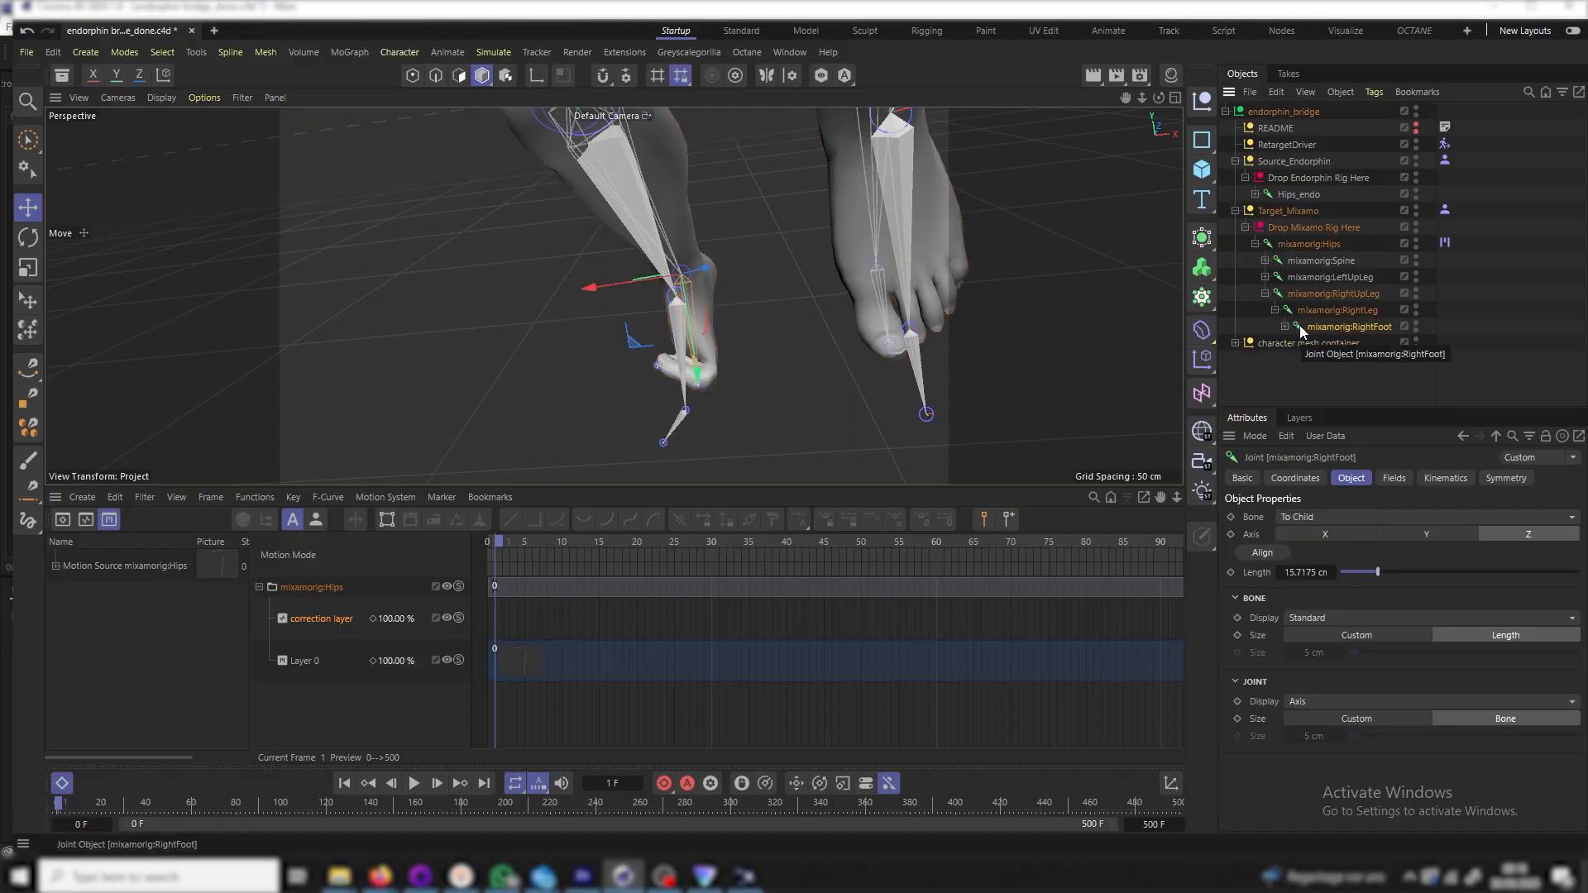
{"action": "left_click", "coordinate": [1285, 326]}
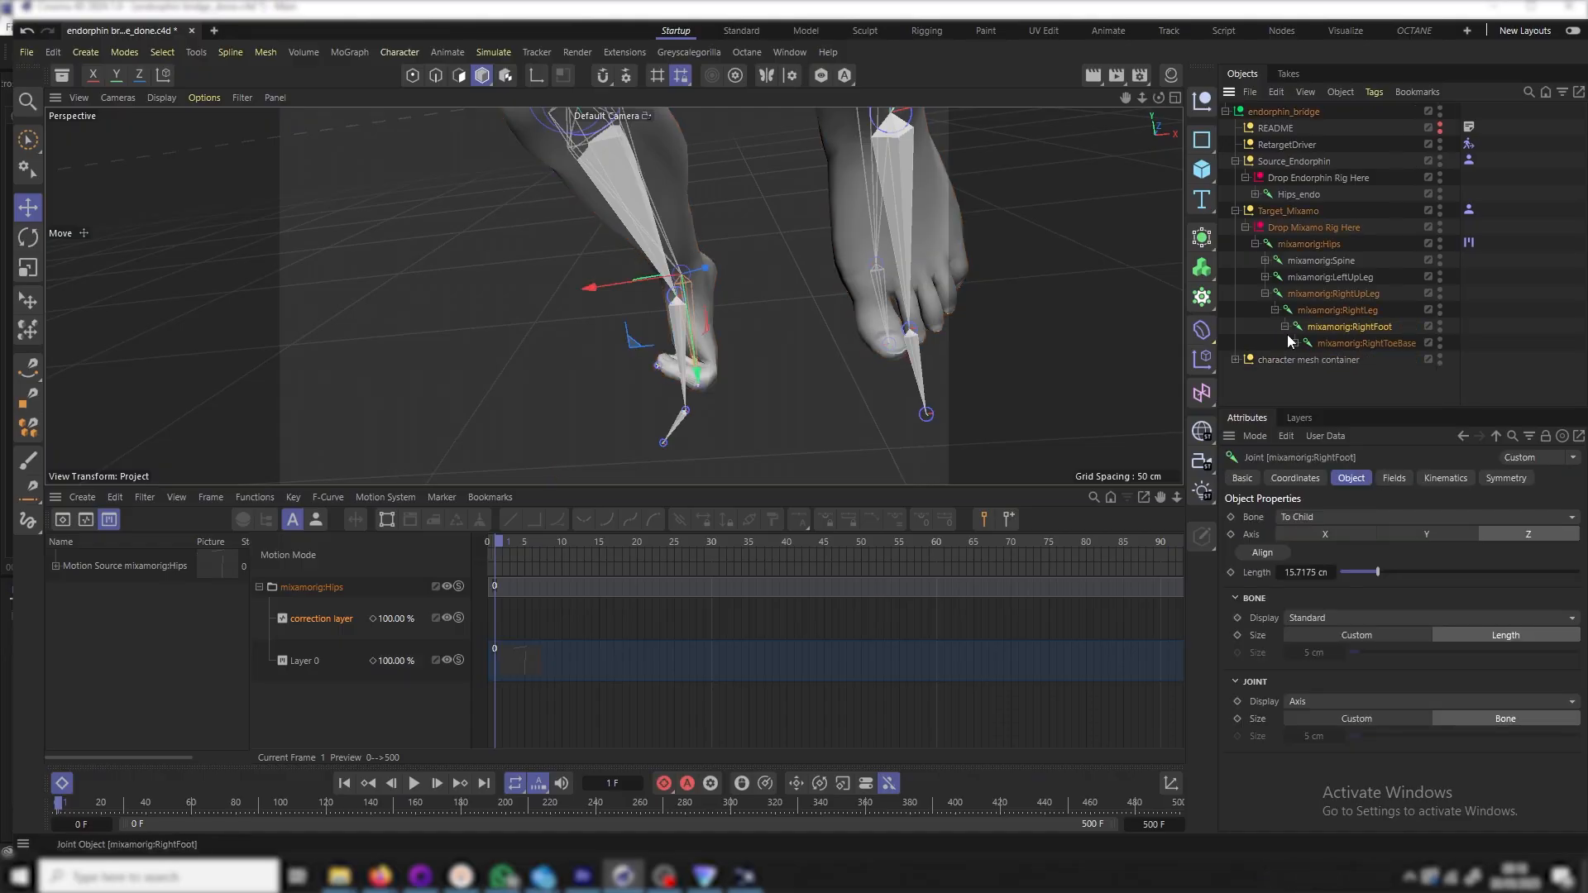
{"action": "left_click", "coordinate": [1338, 345]}
{"action": "key", "text": "r"}
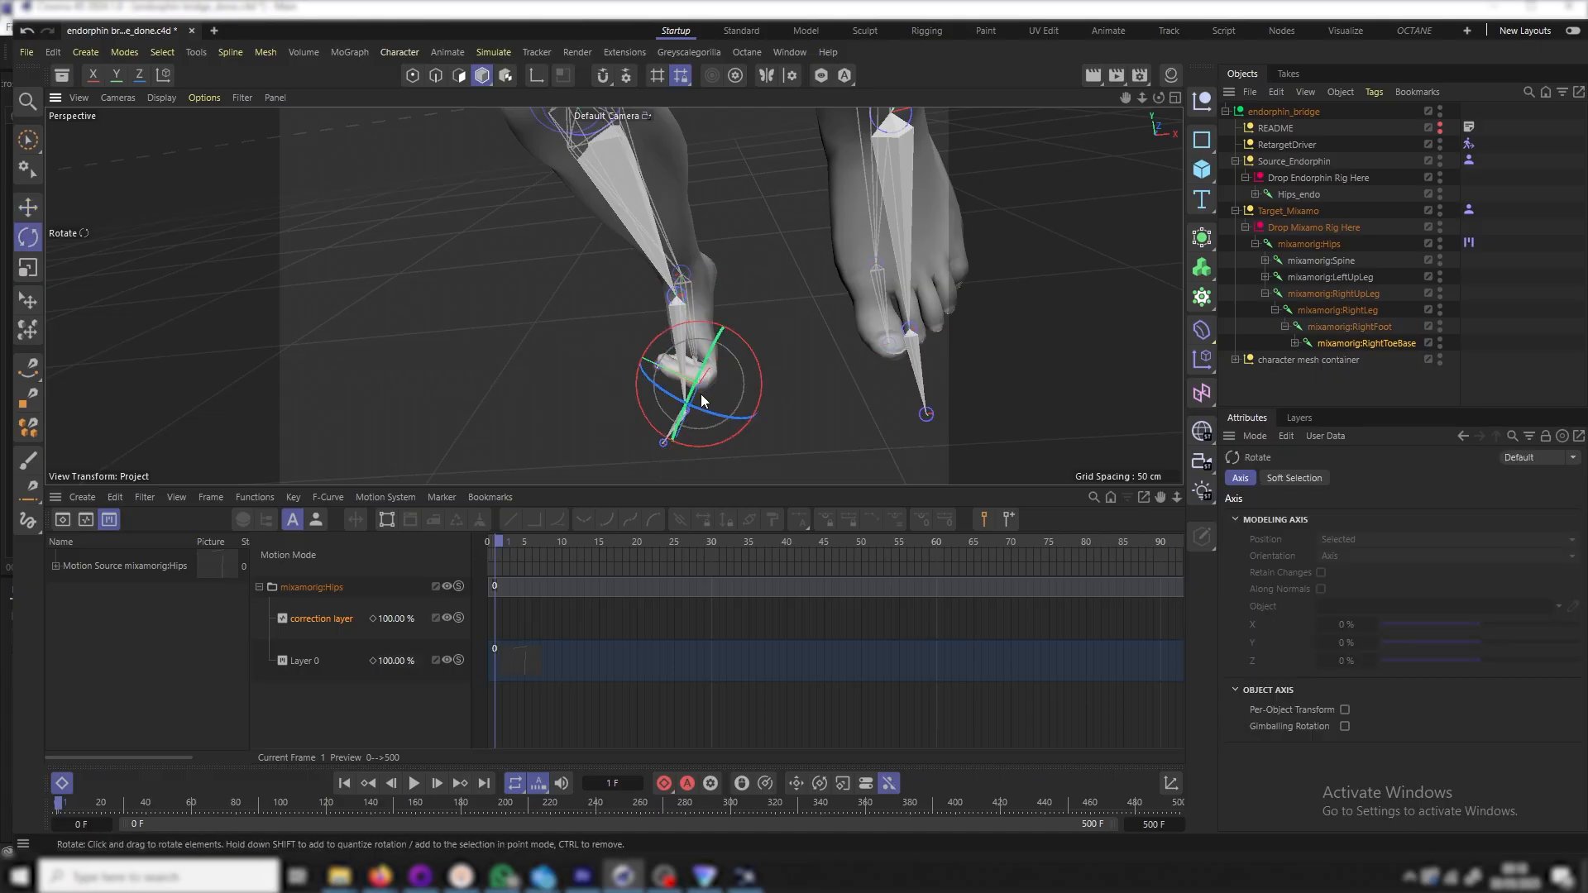
{"action": "left_click_drag", "start_coordinate": [704, 405], "coordinate": [834, 403]}
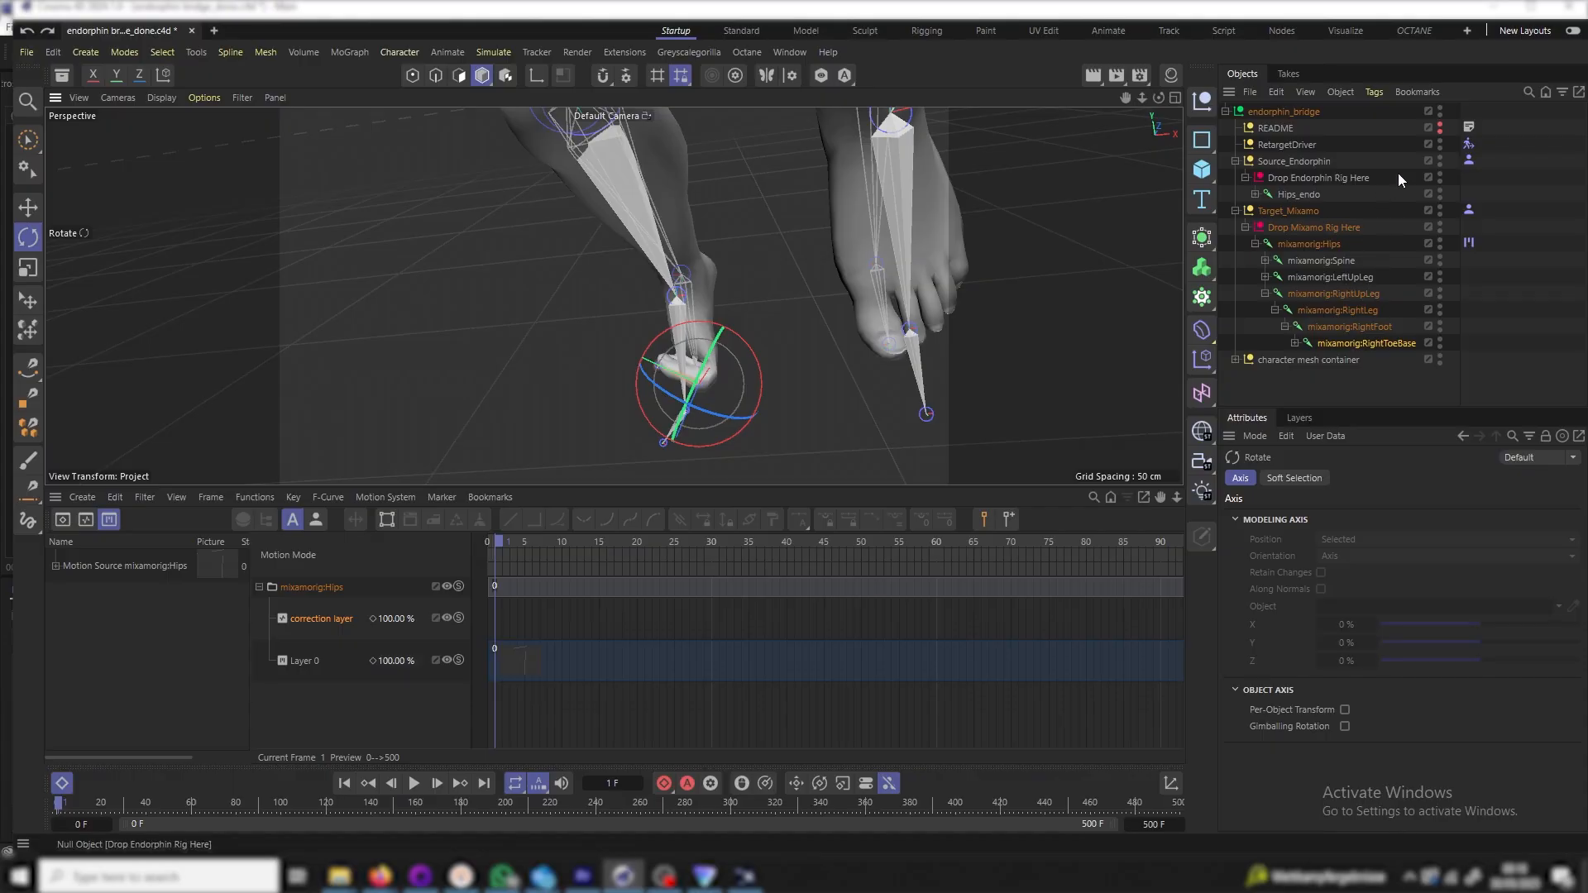
Disable the Character Solver tag and reselect the mixamorig:RightToeBase joint
{"action": "left_click", "coordinate": [1468, 145]}
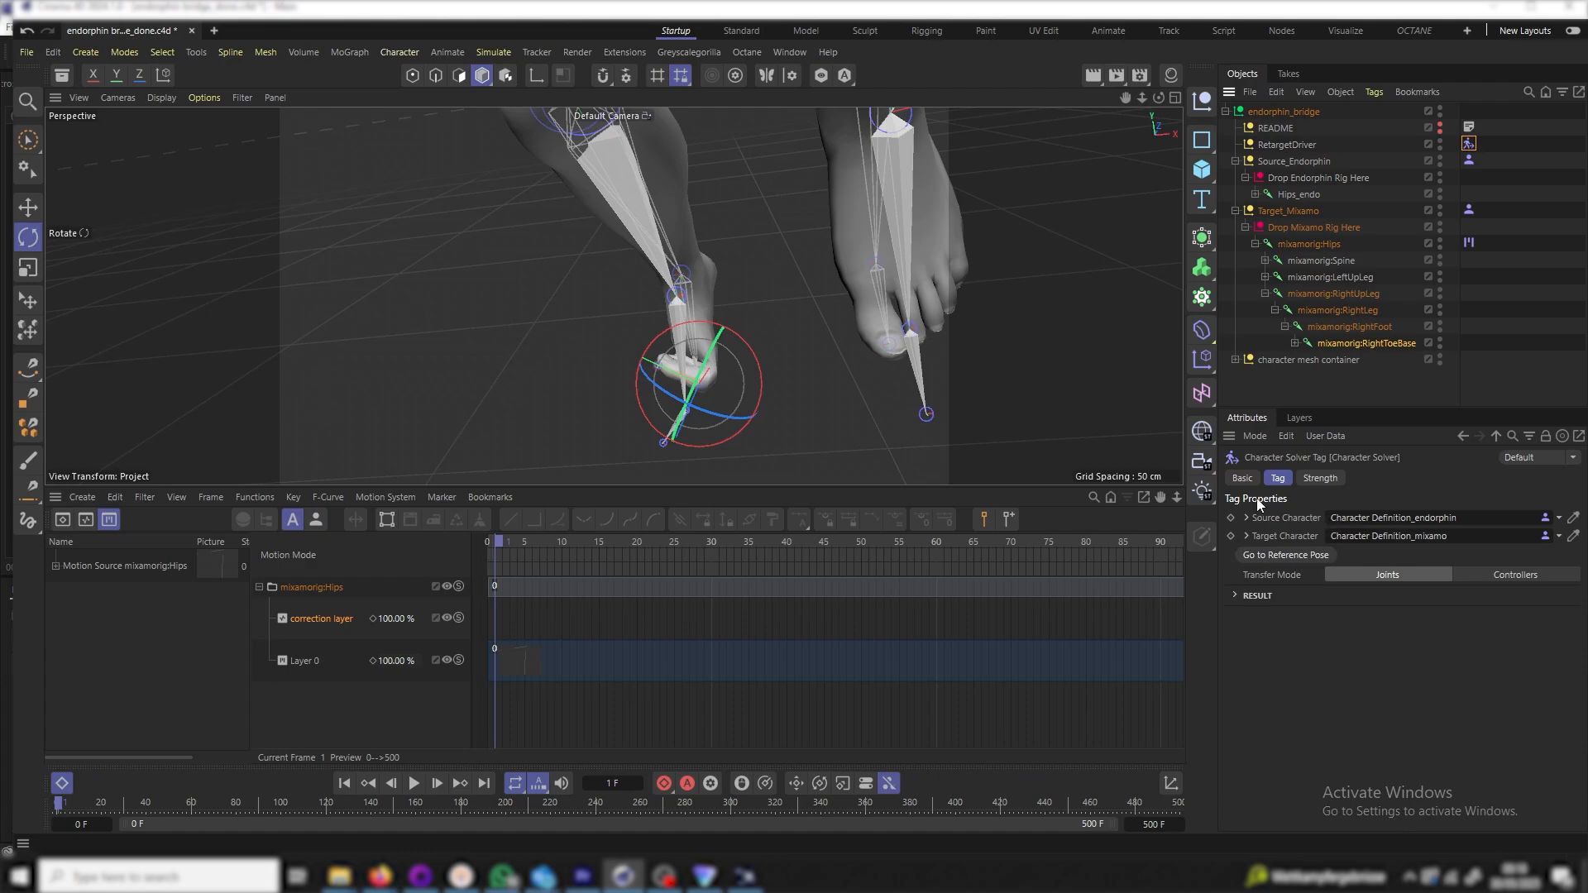
{"action": "left_click", "coordinate": [1243, 479]}
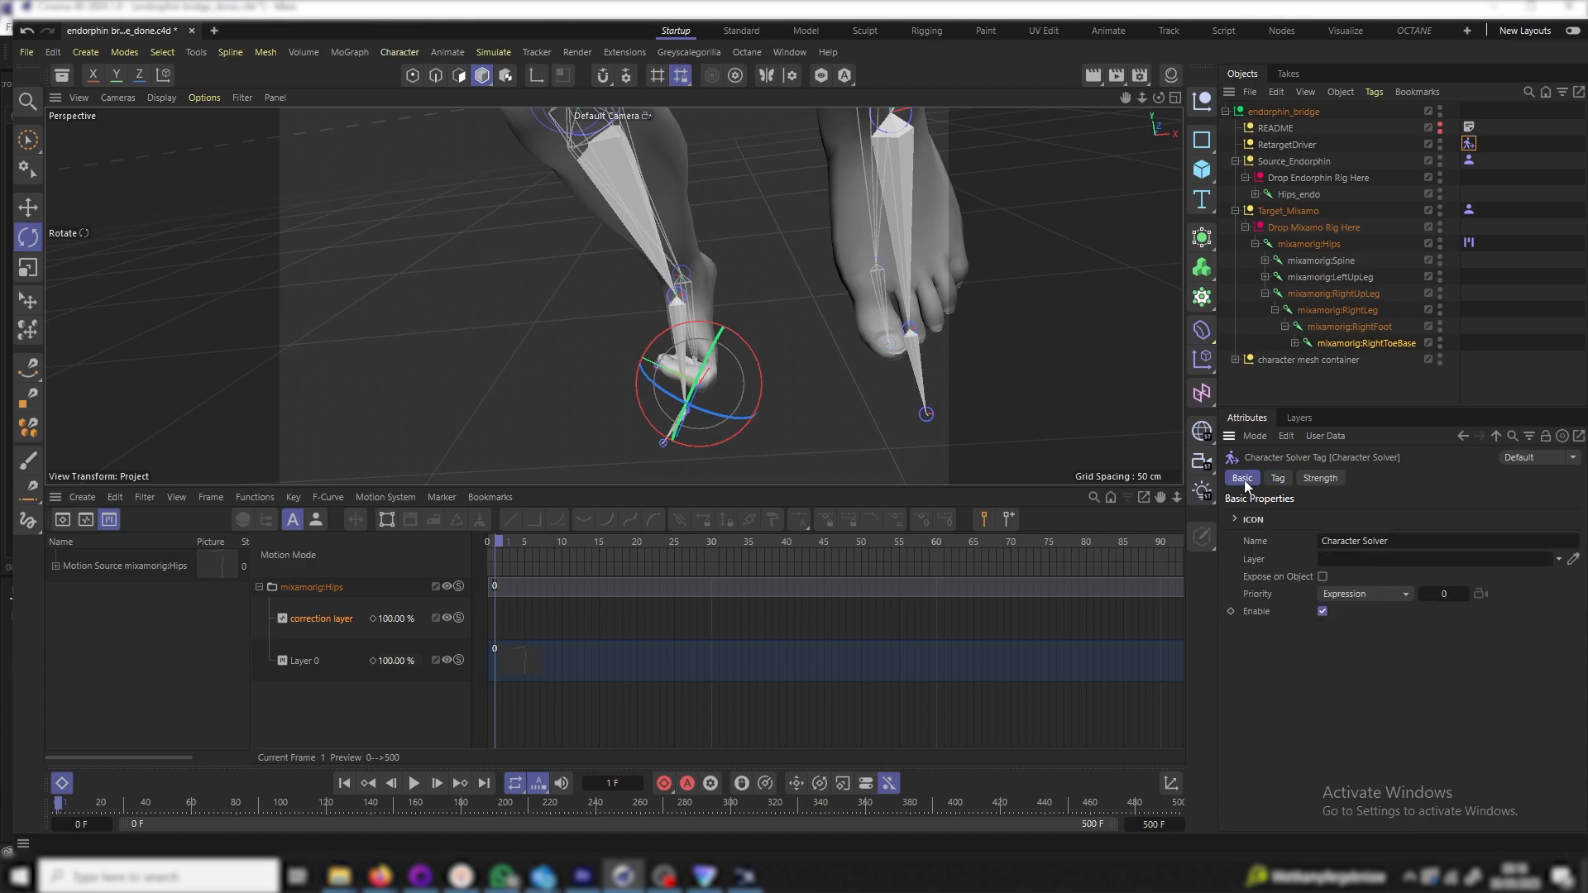
{"action": "left_click", "coordinate": [1322, 611]}
{"action": "left_click", "coordinate": [1470, 242]}
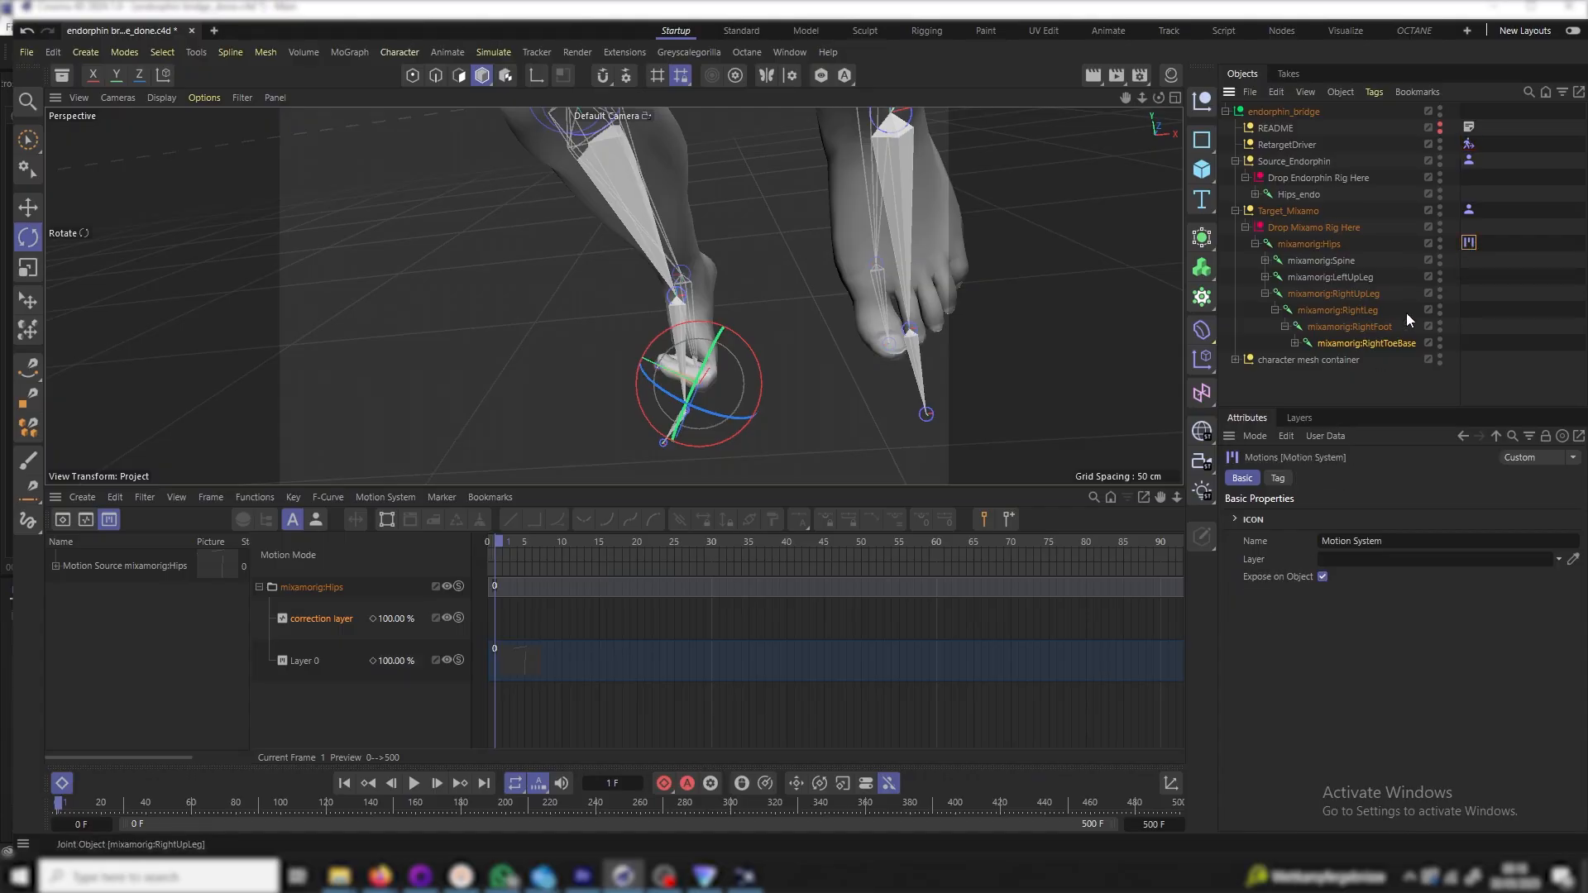
{"action": "left_click", "coordinate": [1376, 342]}
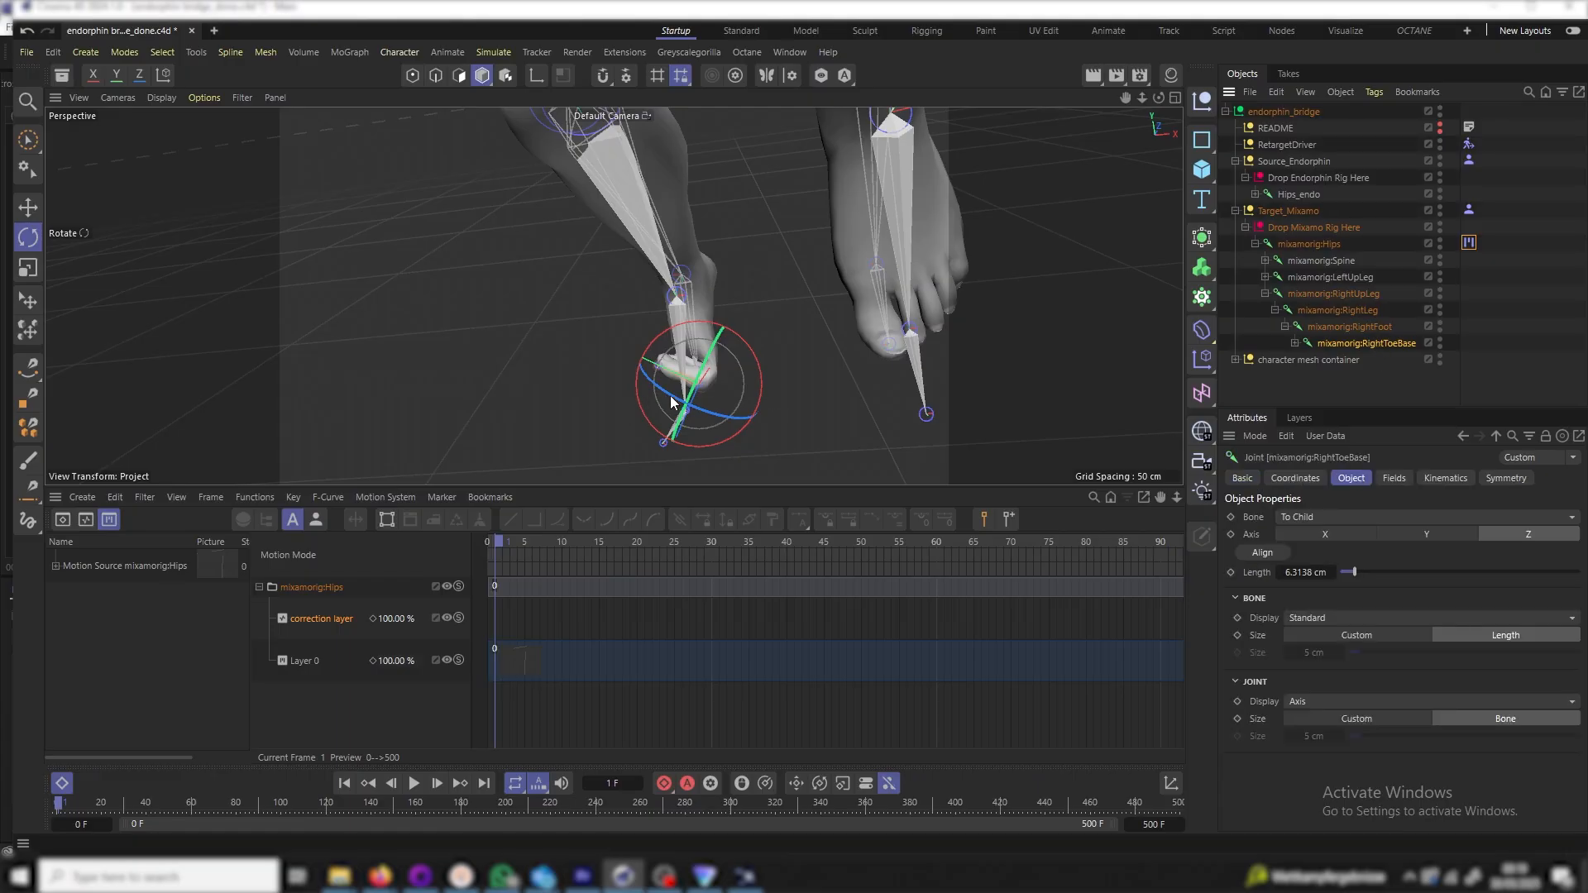
Rotate the right toe into a corrected pose and key it frame by frame through frame 3
{"action": "left_click_drag", "start_coordinate": [674, 402], "coordinate": [719, 439]}
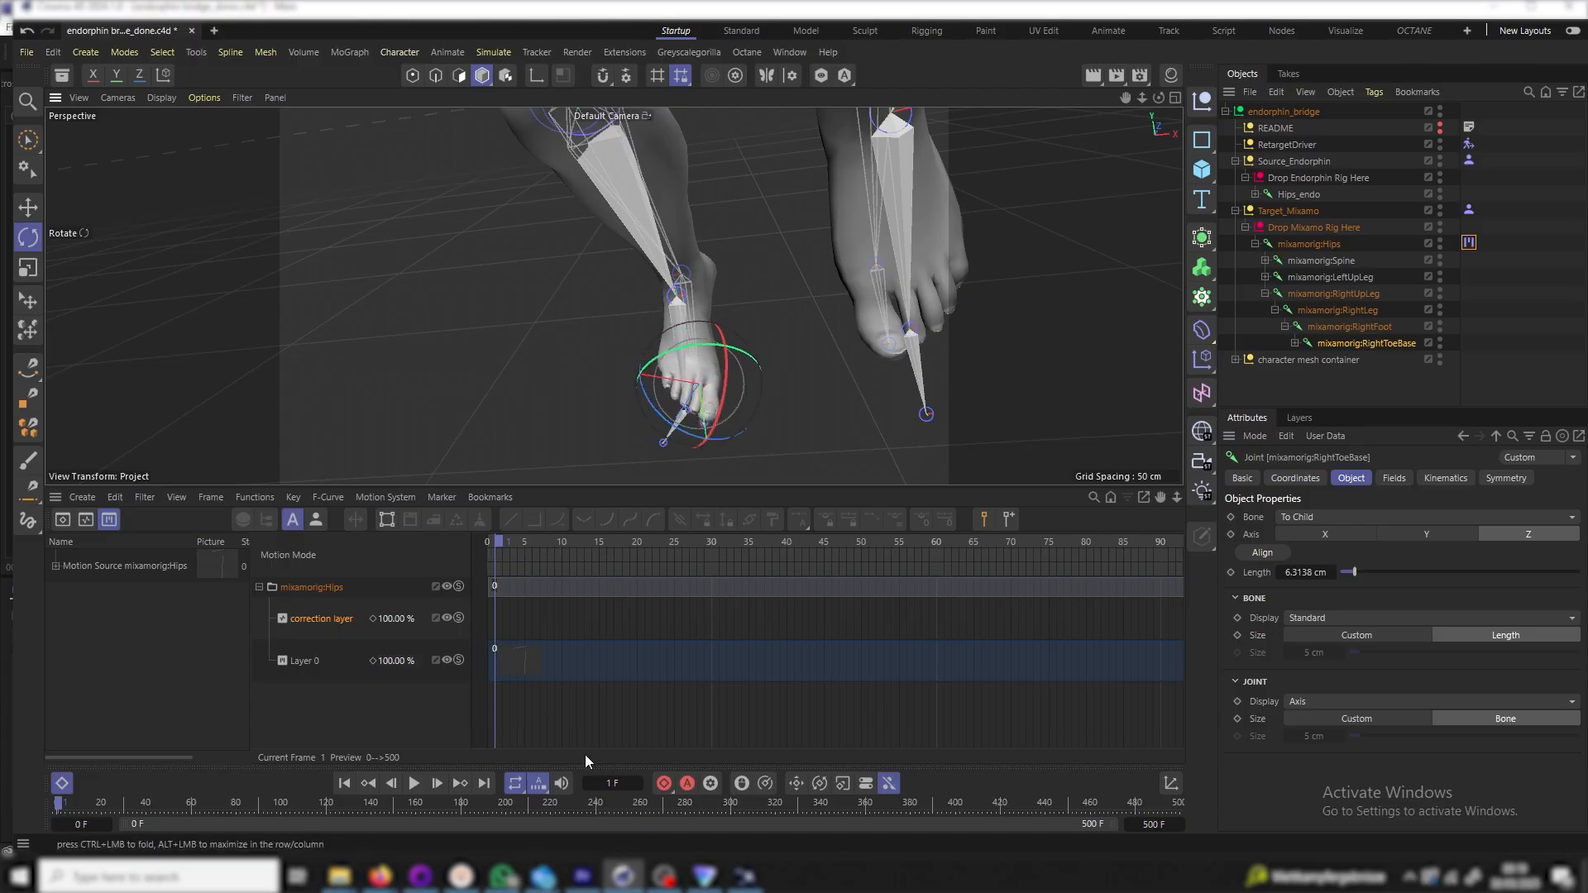
{"action": "left_click", "coordinate": [664, 784]}
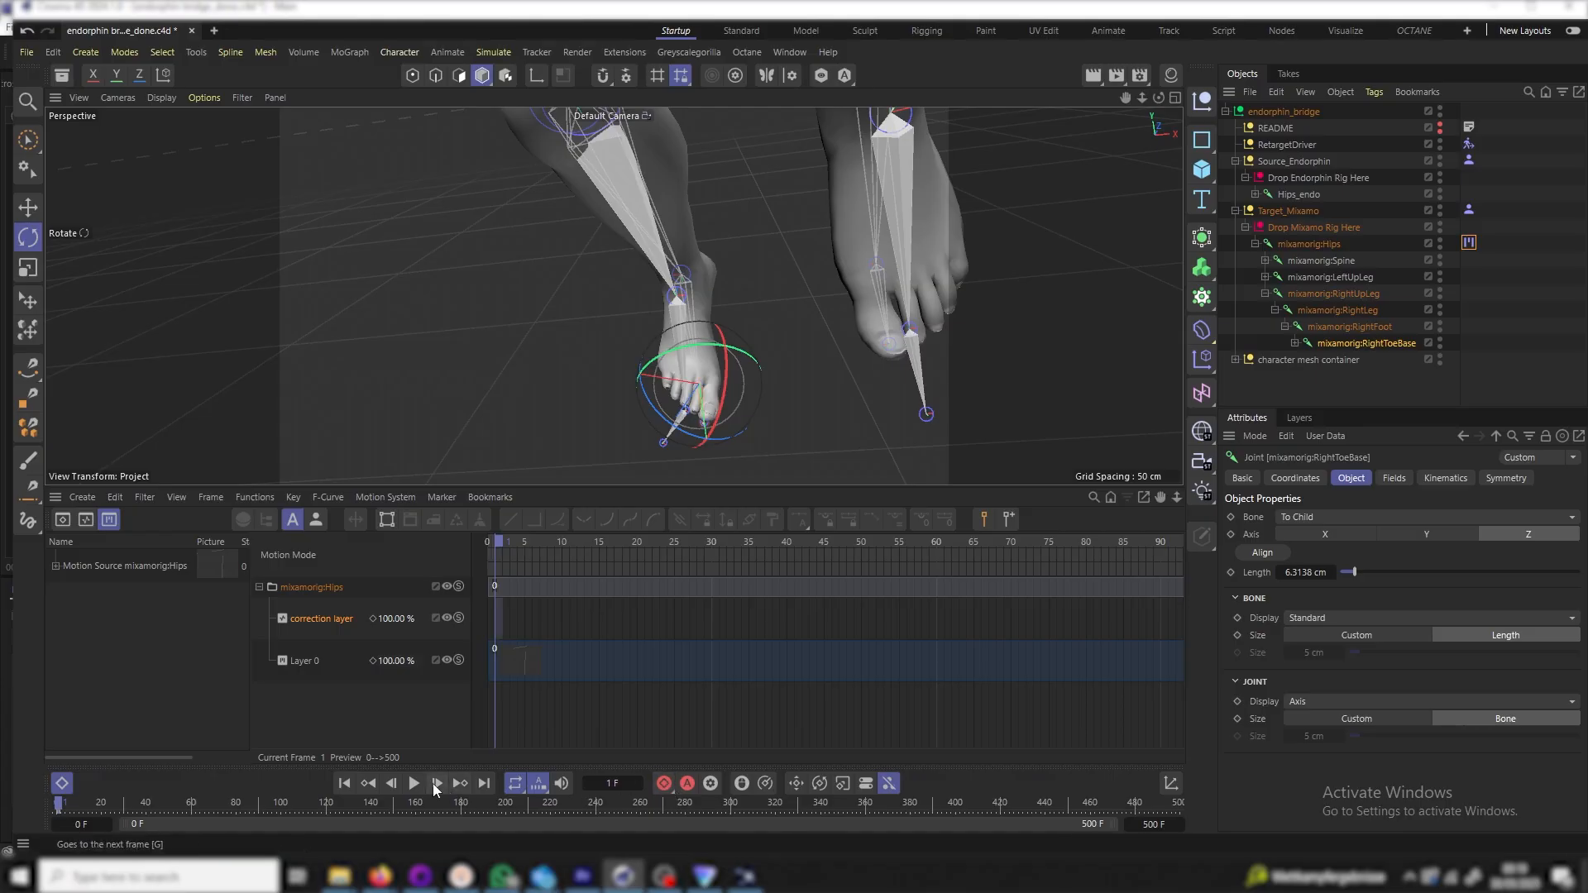
{"action": "left_click", "coordinate": [437, 784]}
{"action": "left_click_drag", "start_coordinate": [727, 315], "coordinate": [683, 372]}
{"action": "left_click_drag", "start_coordinate": [718, 308], "coordinate": [650, 342]}
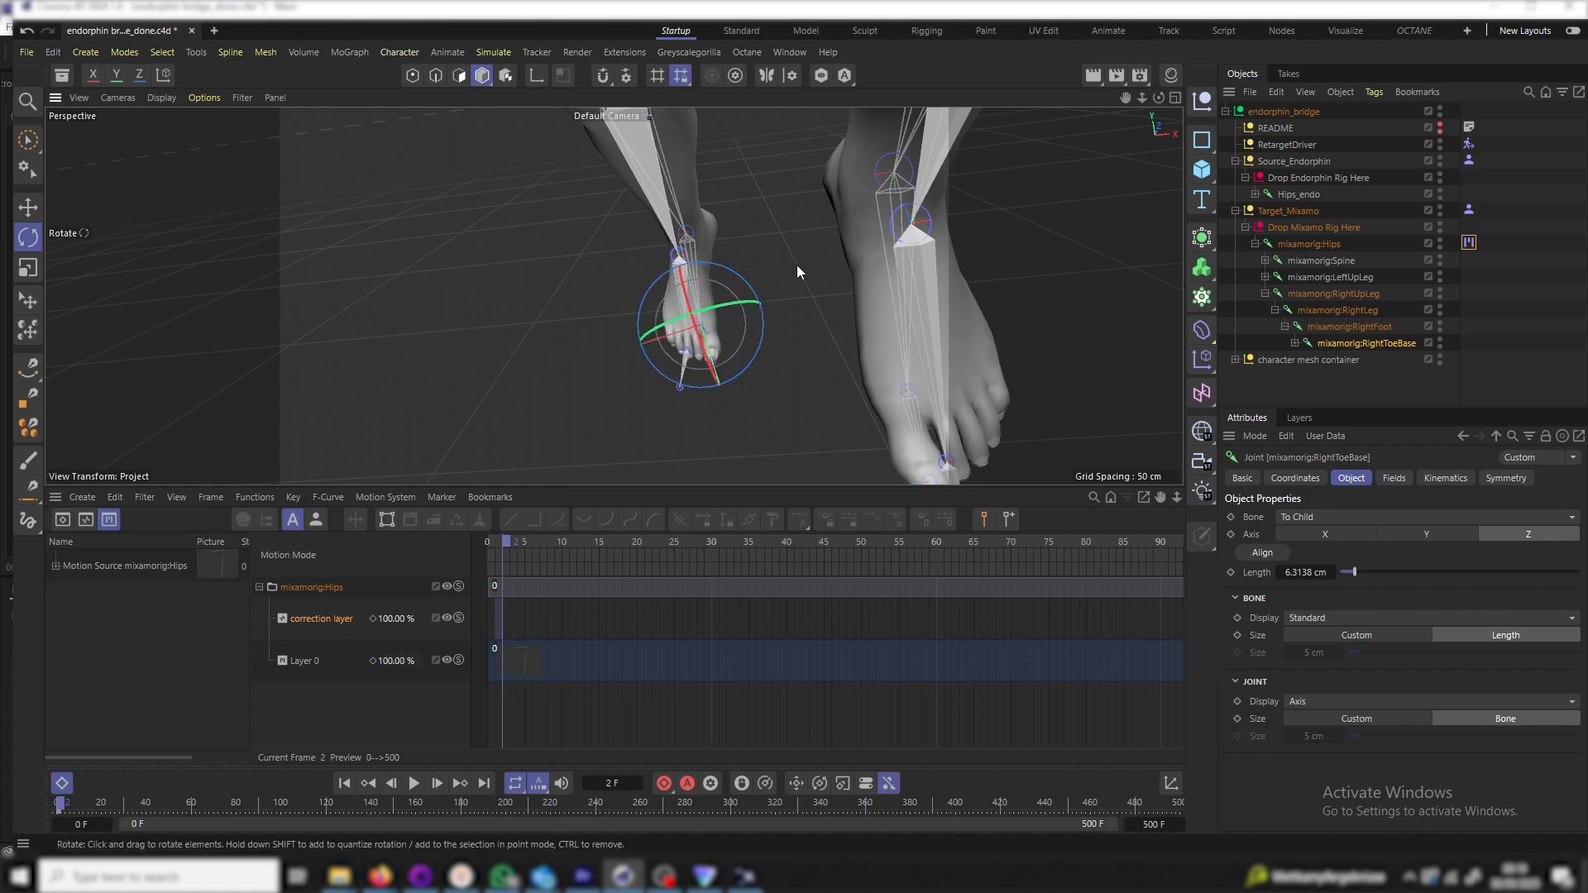
{"action": "left_click", "coordinate": [437, 782]}
Scrub to frame 10 and orbit, pan and zoom to view the right foot and full figure
{"action": "scroll", "coordinate": [712, 366], "scroll_direction": "down", "scroll_amount": 5}
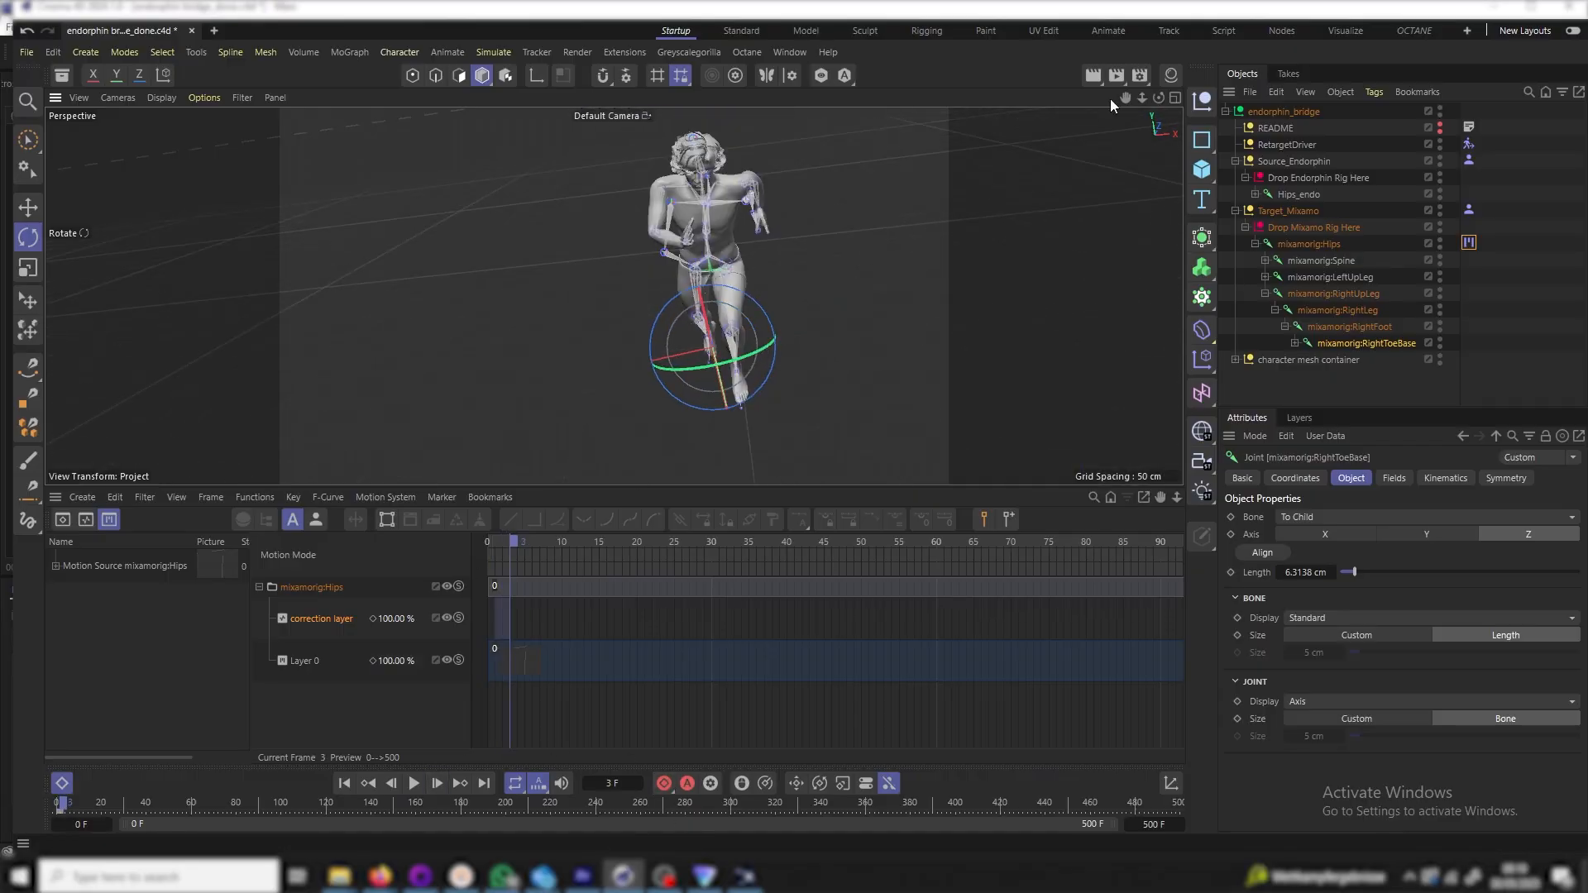
{"action": "left_click_drag", "start_coordinate": [1159, 97], "coordinate": [1121, 168]}
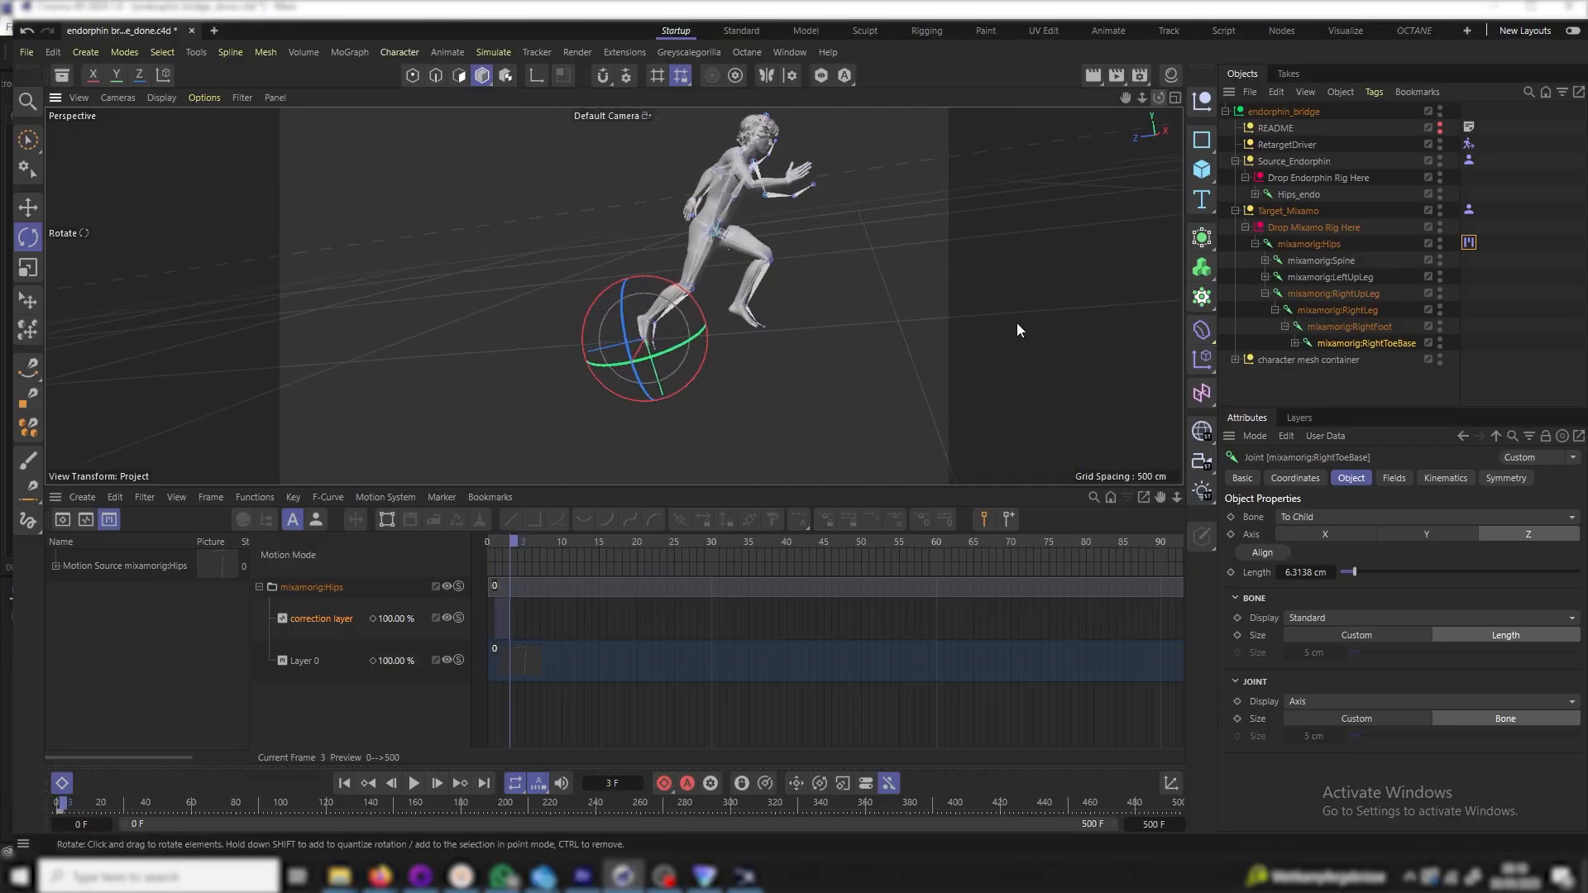
{"action": "scroll", "coordinate": [711, 331], "scroll_direction": "up", "scroll_amount": 5}
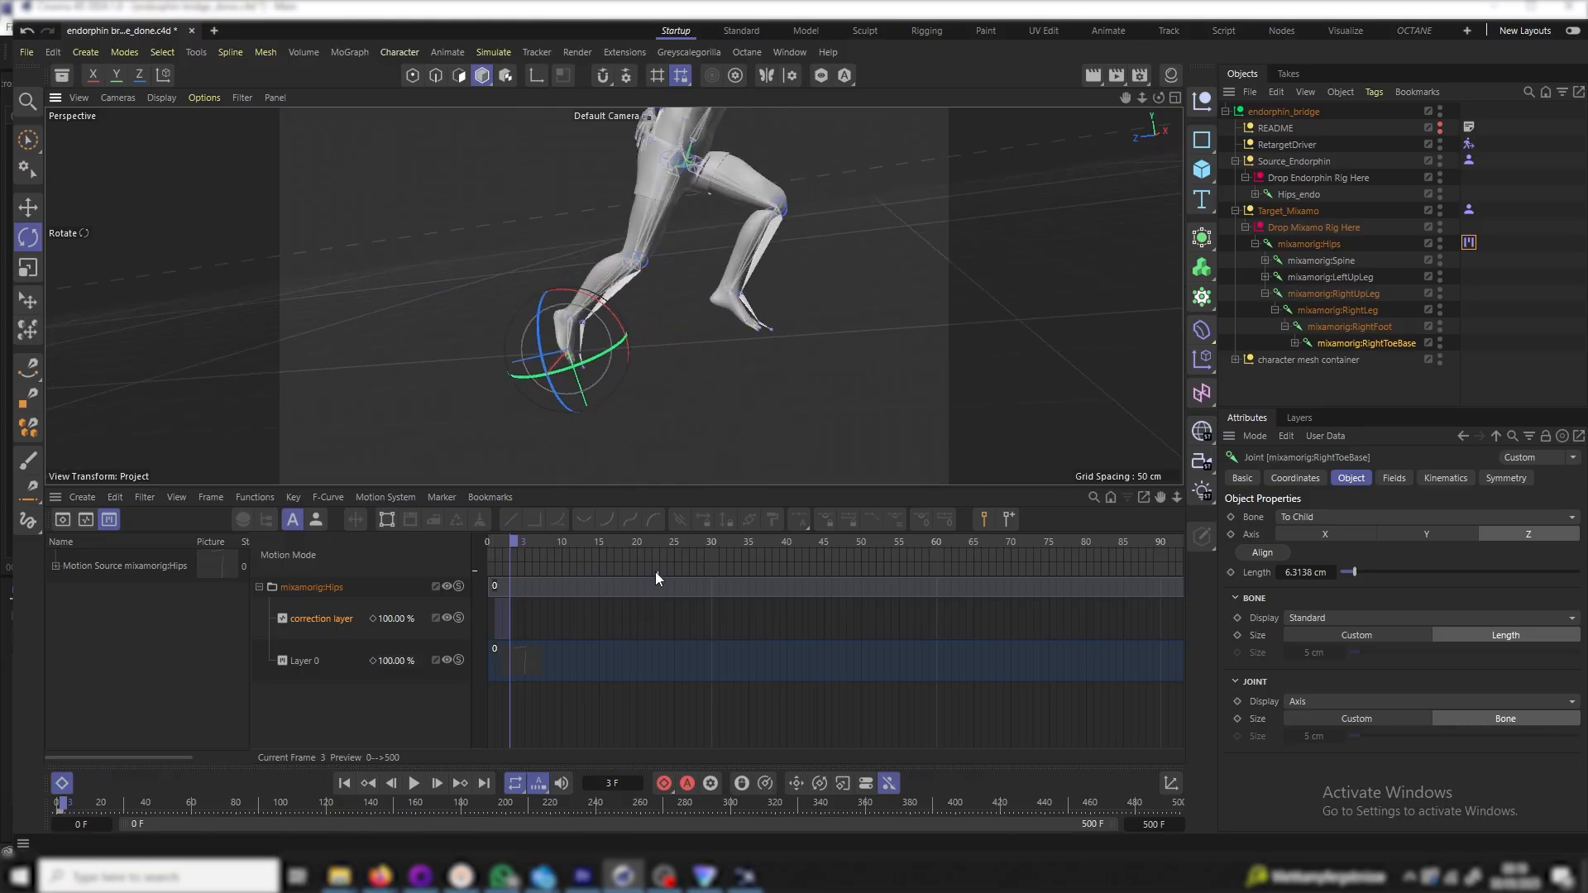
{"action": "left_click_drag", "start_coordinate": [60, 806], "coordinate": [87, 806]}
{"action": "left_click_drag", "start_coordinate": [1125, 98], "coordinate": [754, 44]}
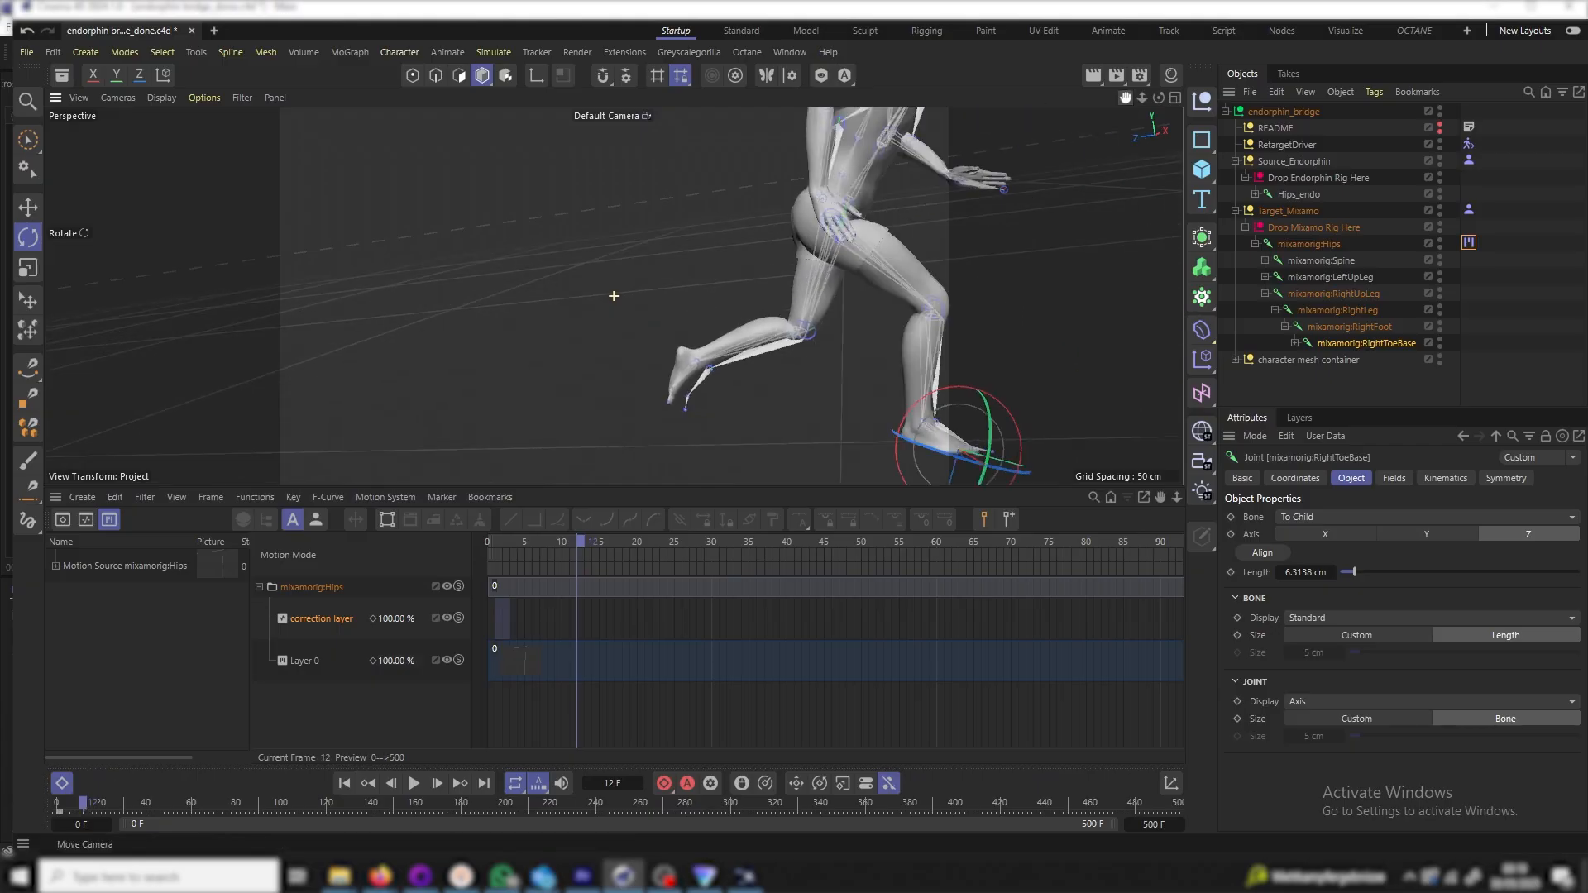
{"action": "scroll", "coordinate": [604, 379], "scroll_direction": "up", "scroll_amount": 7}
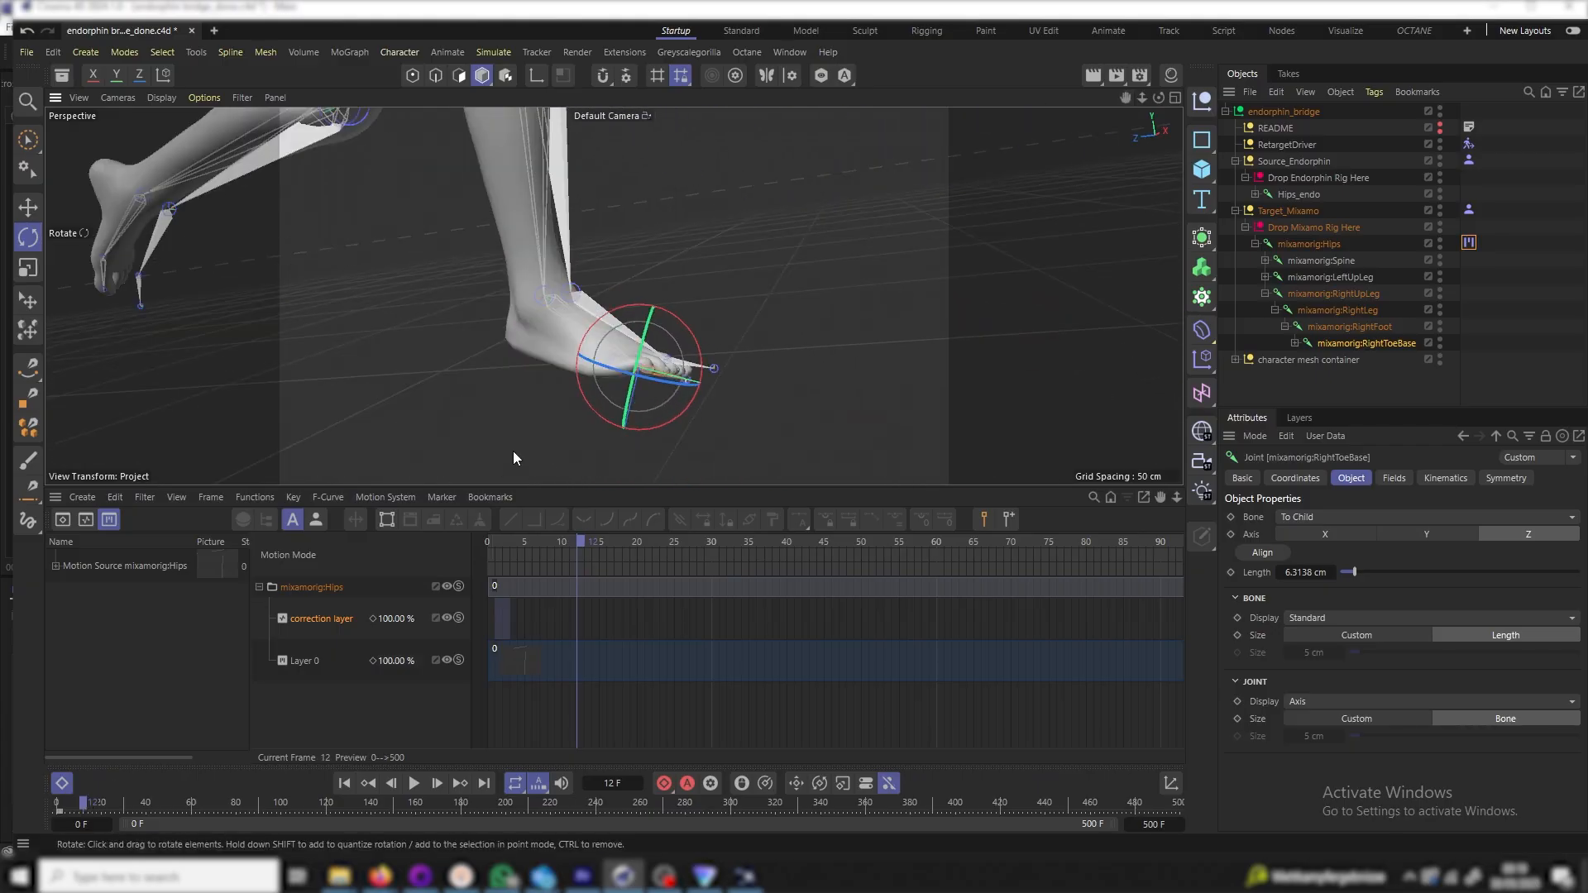
{"action": "left_click_drag", "start_coordinate": [1160, 98], "coordinate": [984, 141]}
{"action": "left_click_drag", "start_coordinate": [1143, 97], "coordinate": [801, 584]}
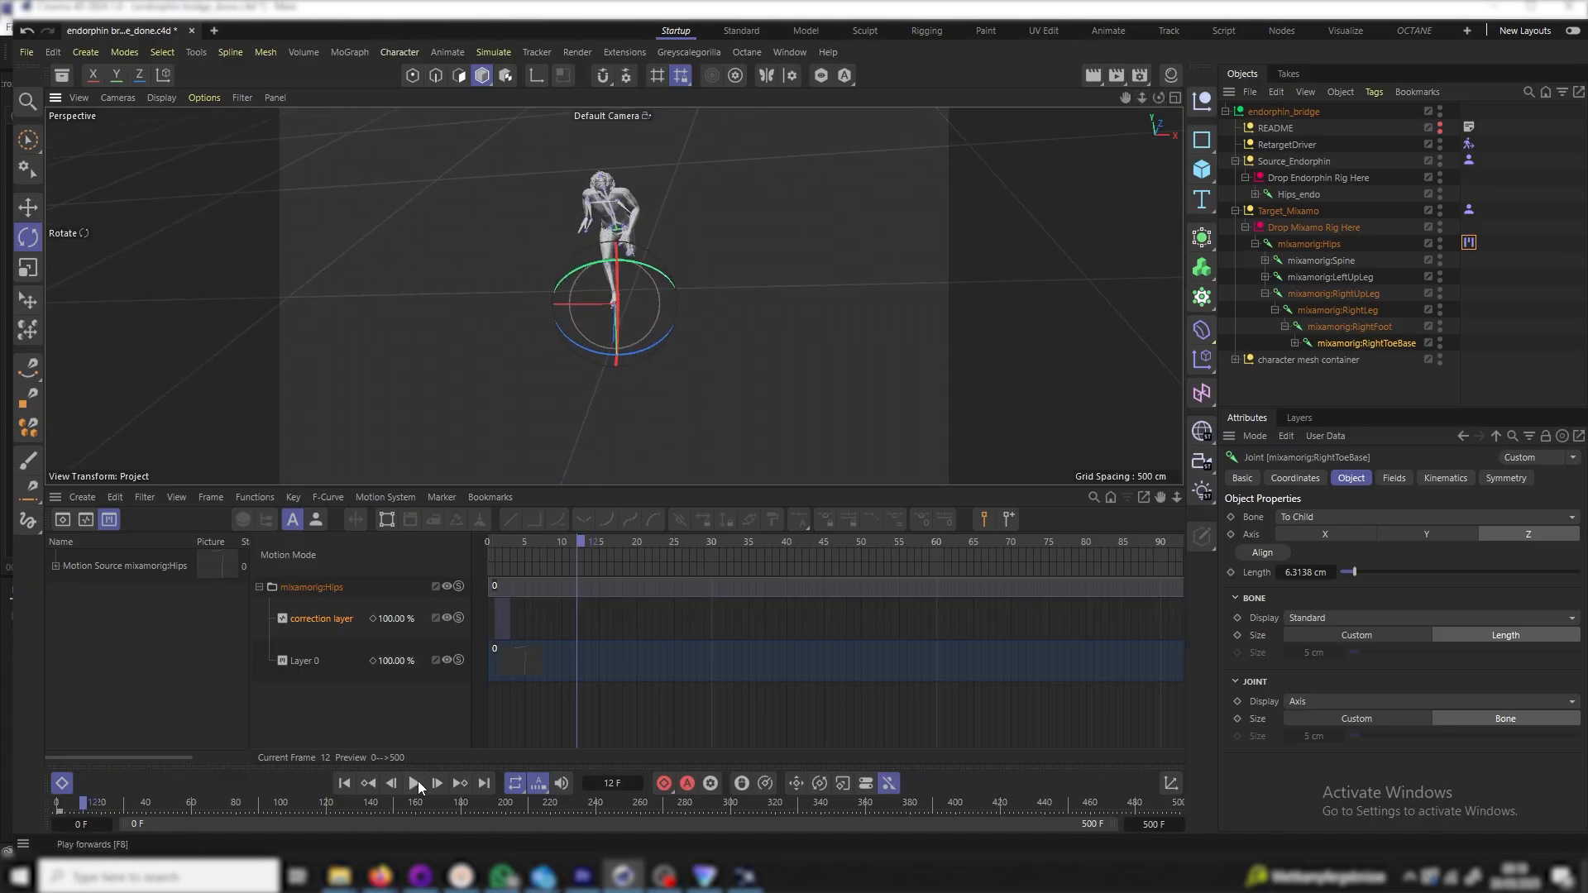
{"action": "left_click", "coordinate": [414, 783]}
{"action": "left_click_drag", "start_coordinate": [1142, 98], "coordinate": [1228, 99]}
{"action": "scroll", "coordinate": [806, 259], "scroll_direction": "down", "scroll_amount": 5}
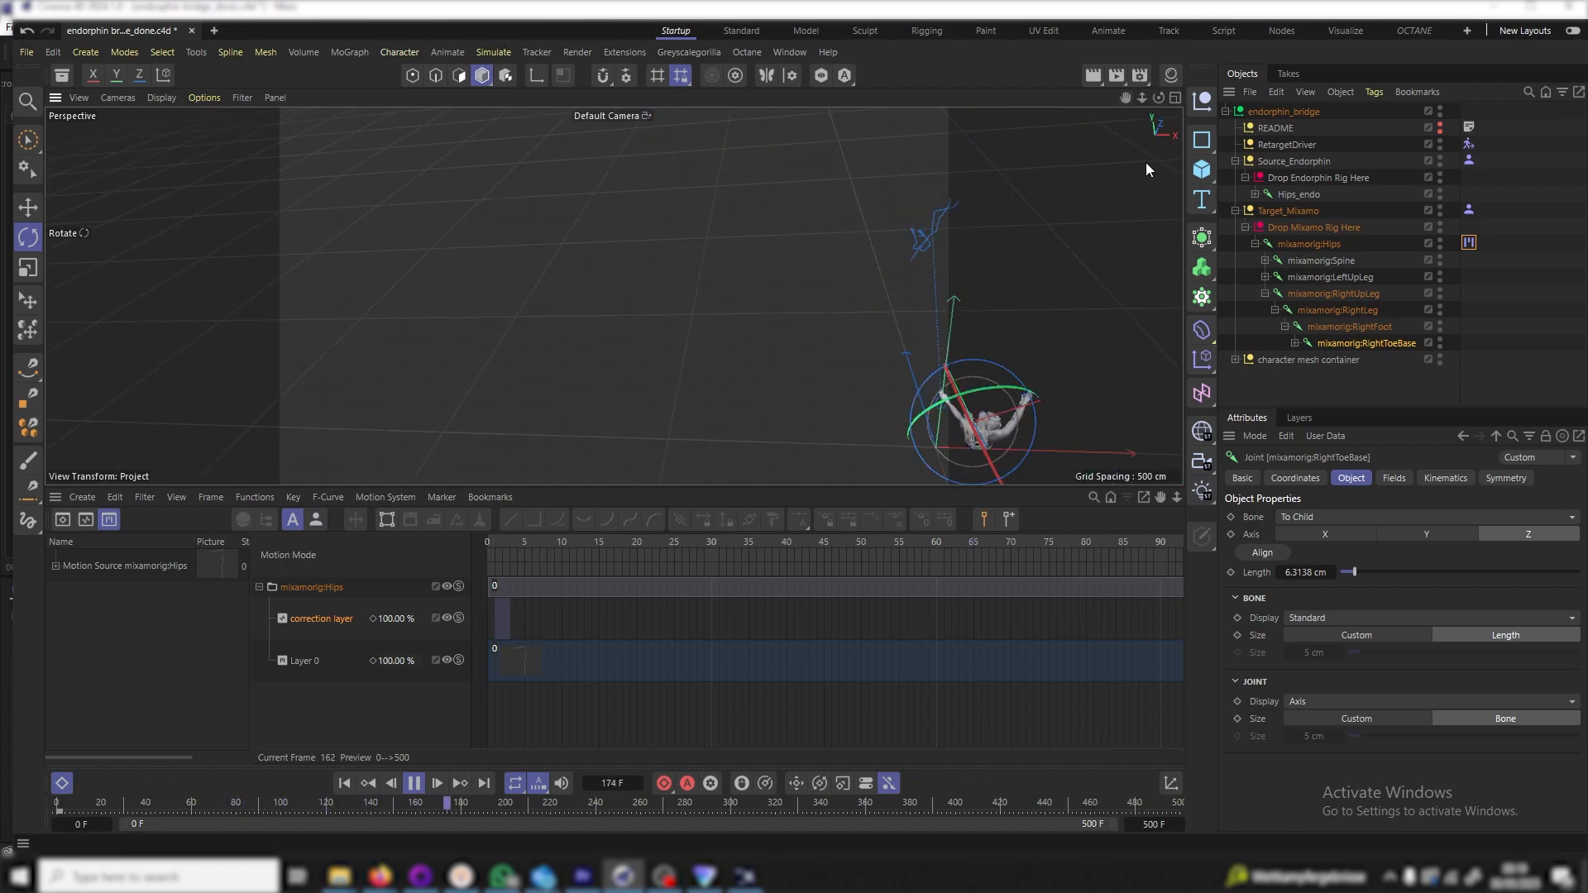
{"action": "left_click_drag", "start_coordinate": [1124, 98], "coordinate": [1100, 103]}
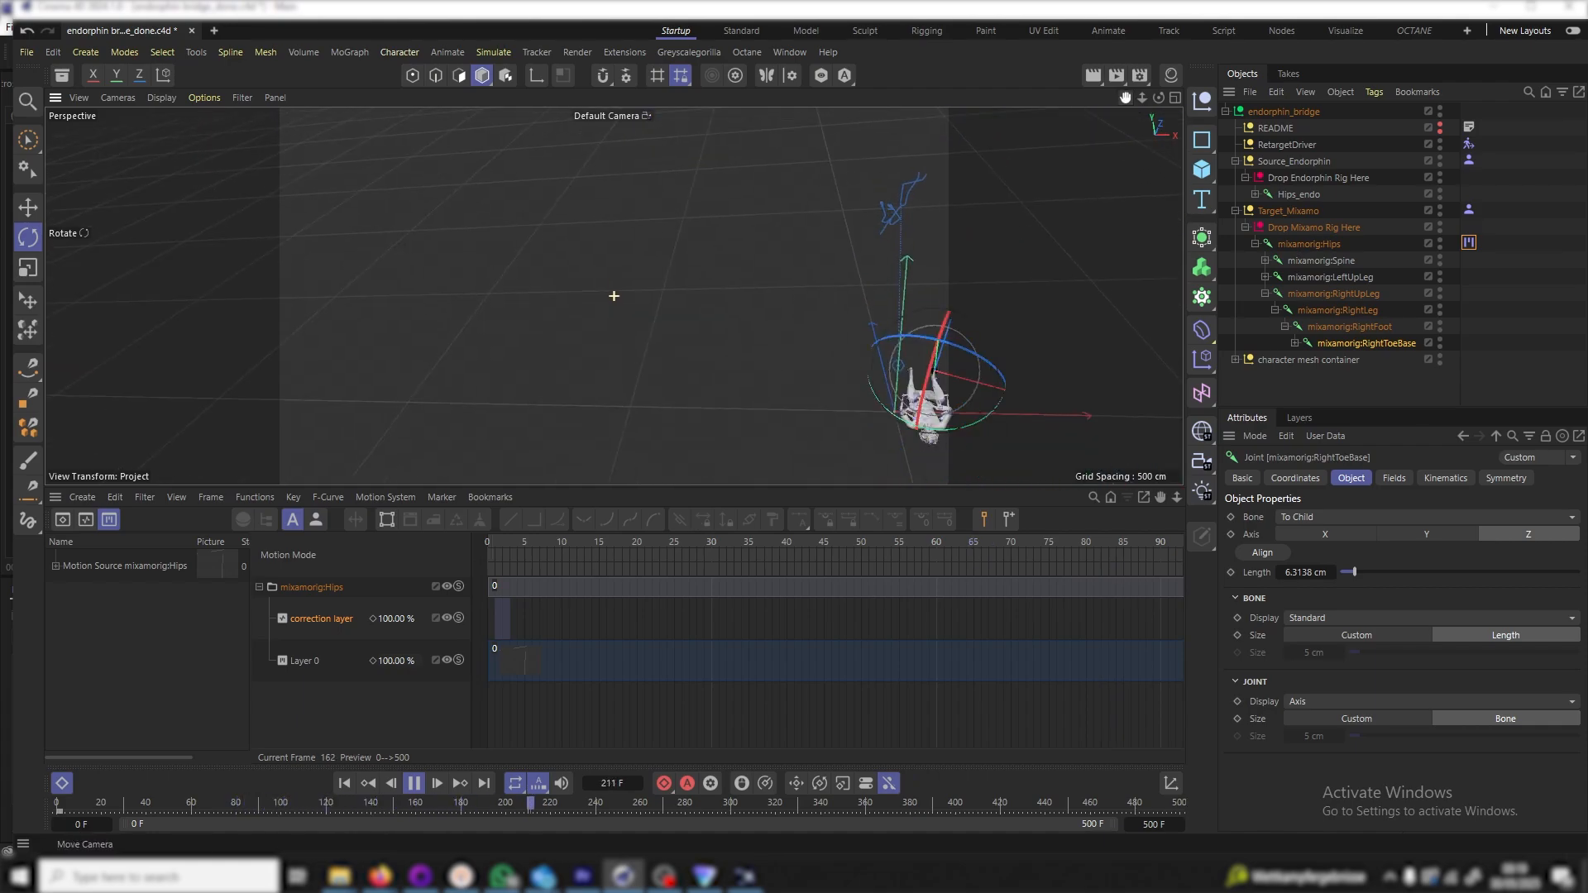
{"action": "left_click", "coordinate": [1402, 385]}
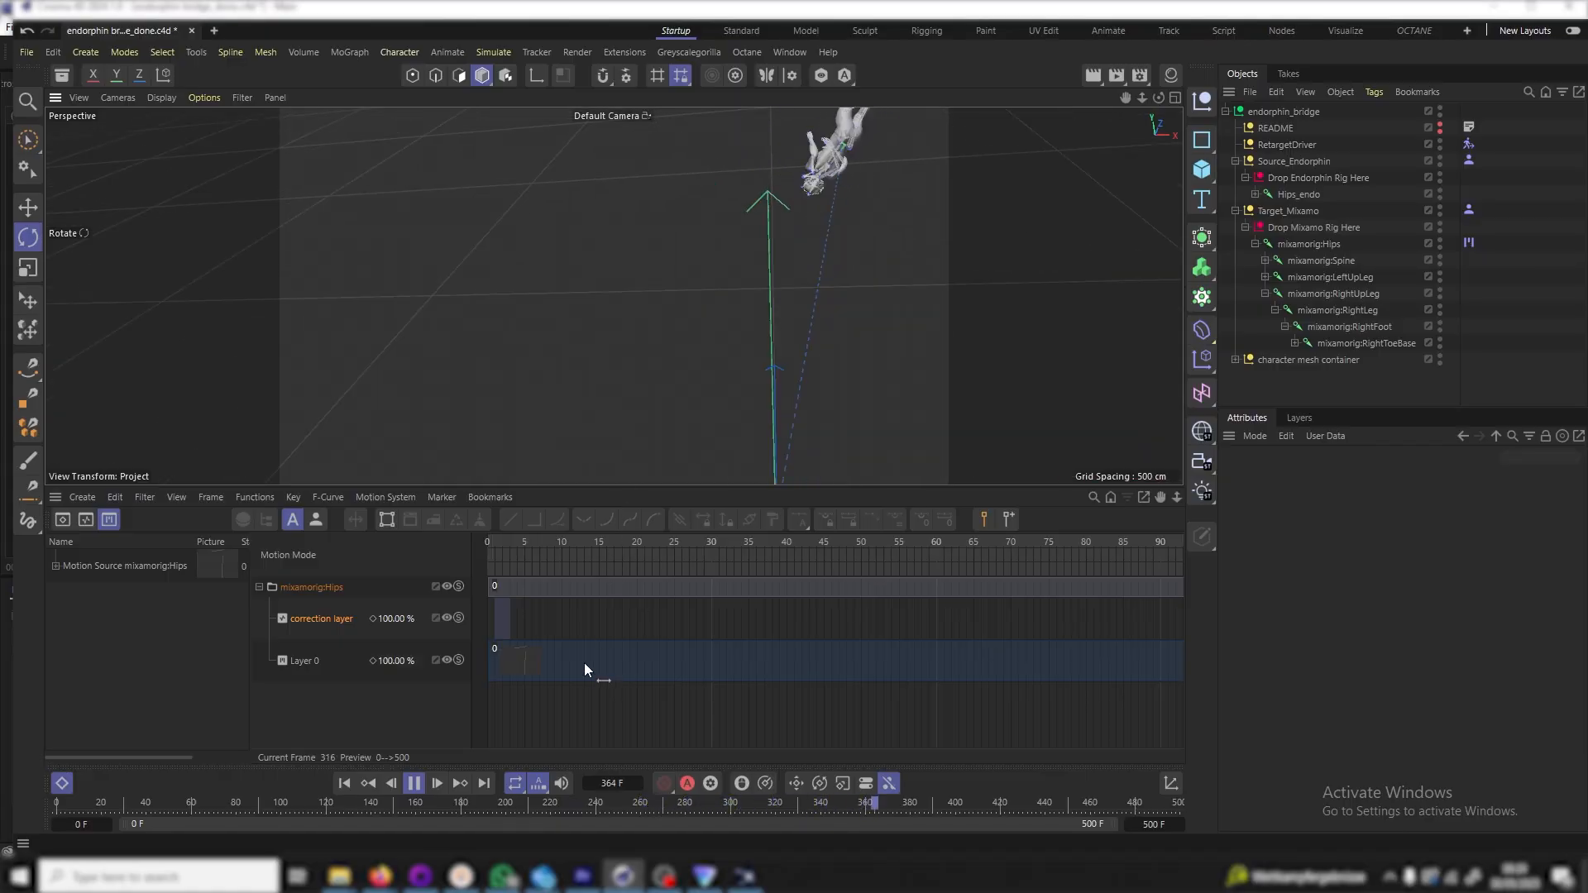
{"action": "left_click", "coordinate": [403, 782]}
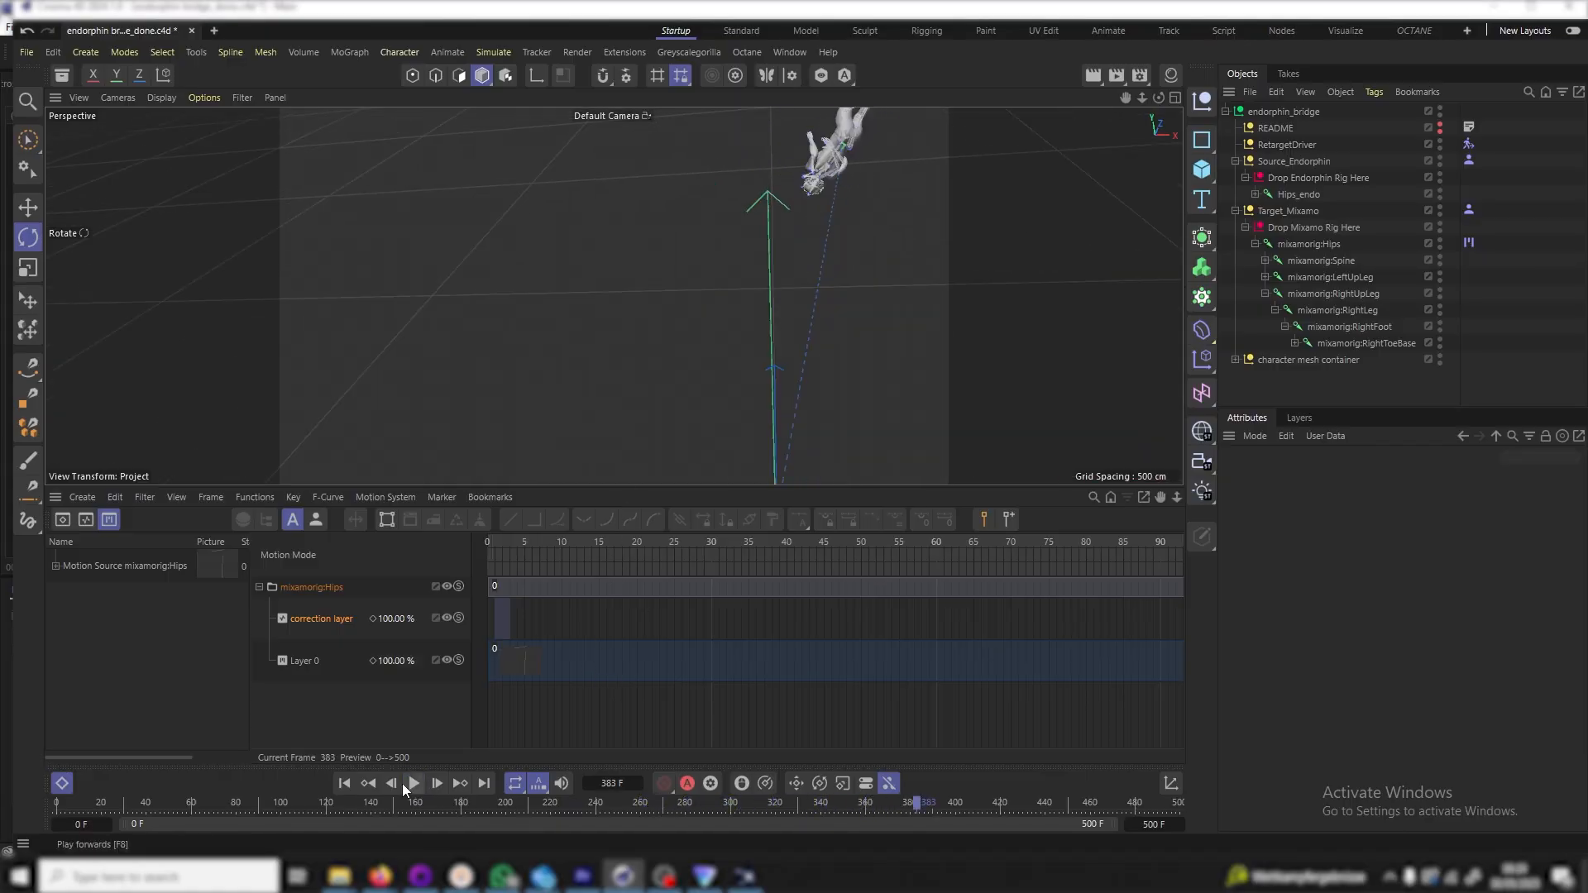
{"action": "left_click", "coordinate": [343, 786]}
{"action": "mouse_move", "coordinate": [1125, 97]}
{"action": "left_mouse_down"}
{"action": "mouse_move", "coordinate": [1130, 4]}
{"action": "mouse_move", "coordinate": [1186, 112]}
{"action": "mouse_move", "coordinate": [1211, 104]}
{"action": "mouse_move", "coordinate": [1115, 103]}
{"action": "left_mouse_up"}
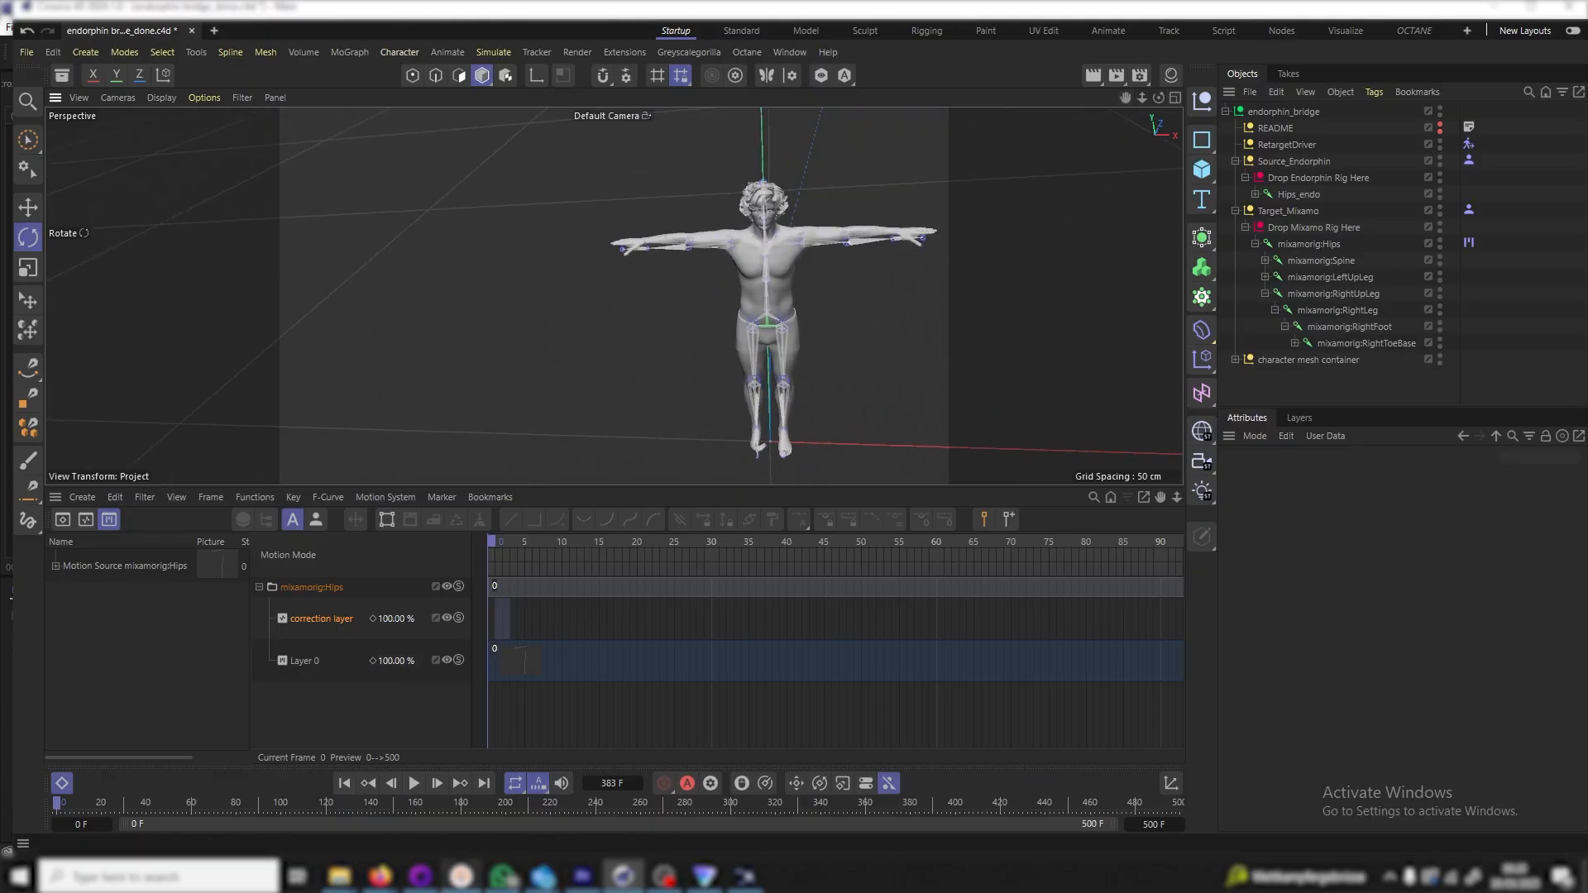
{"action": "left_click", "coordinate": [439, 782]}
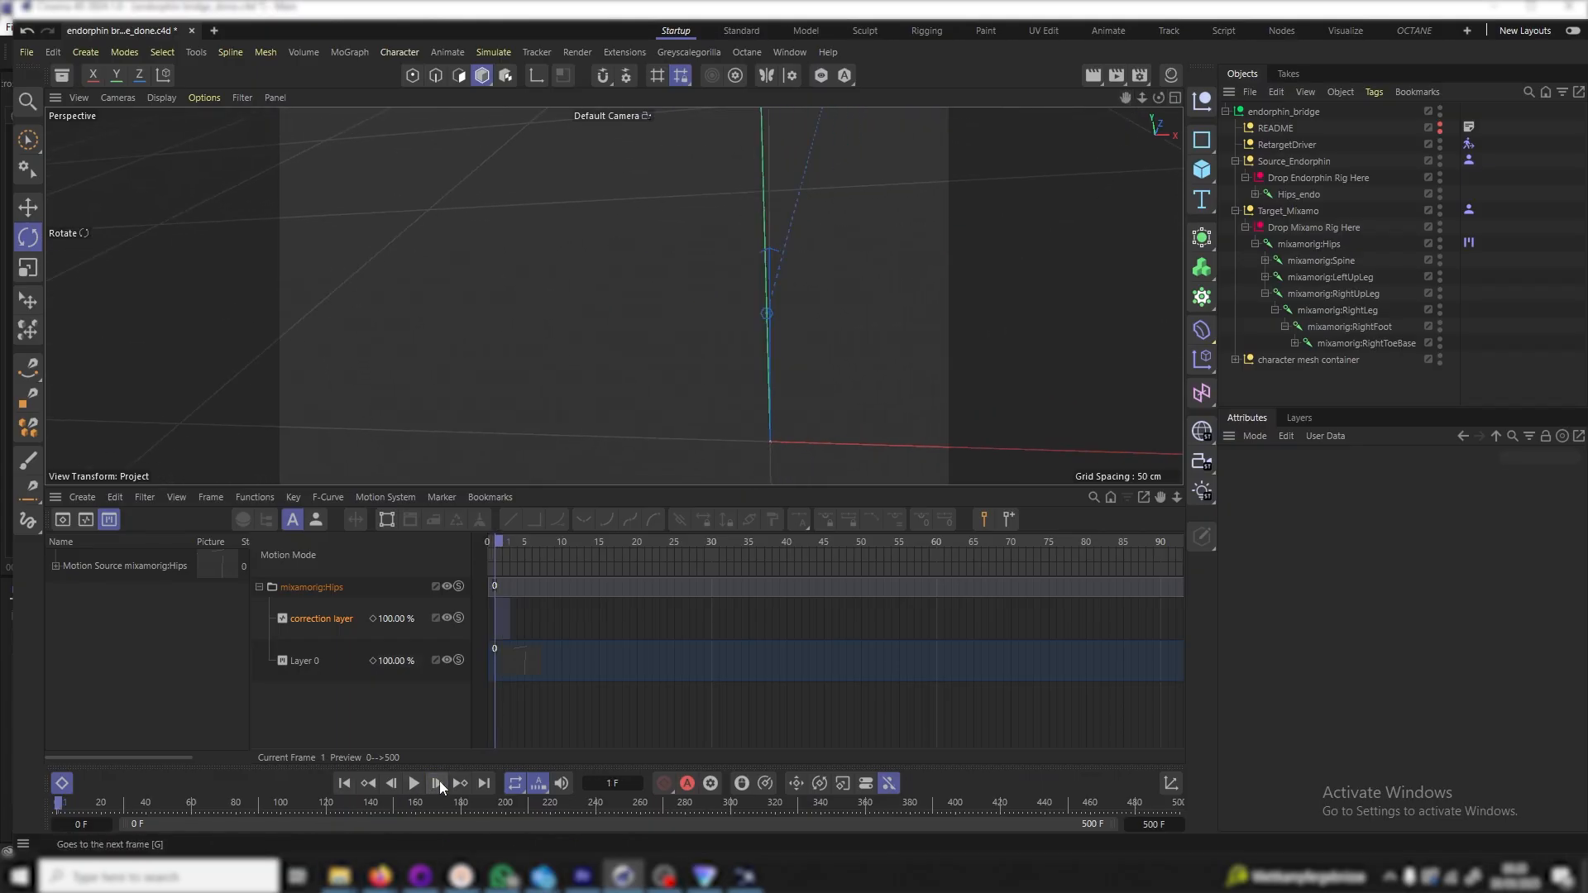
{"action": "right_click_drag", "start_coordinate": [1125, 98], "coordinate": [990, 281]}
{"action": "left_click", "coordinate": [1322, 246]}
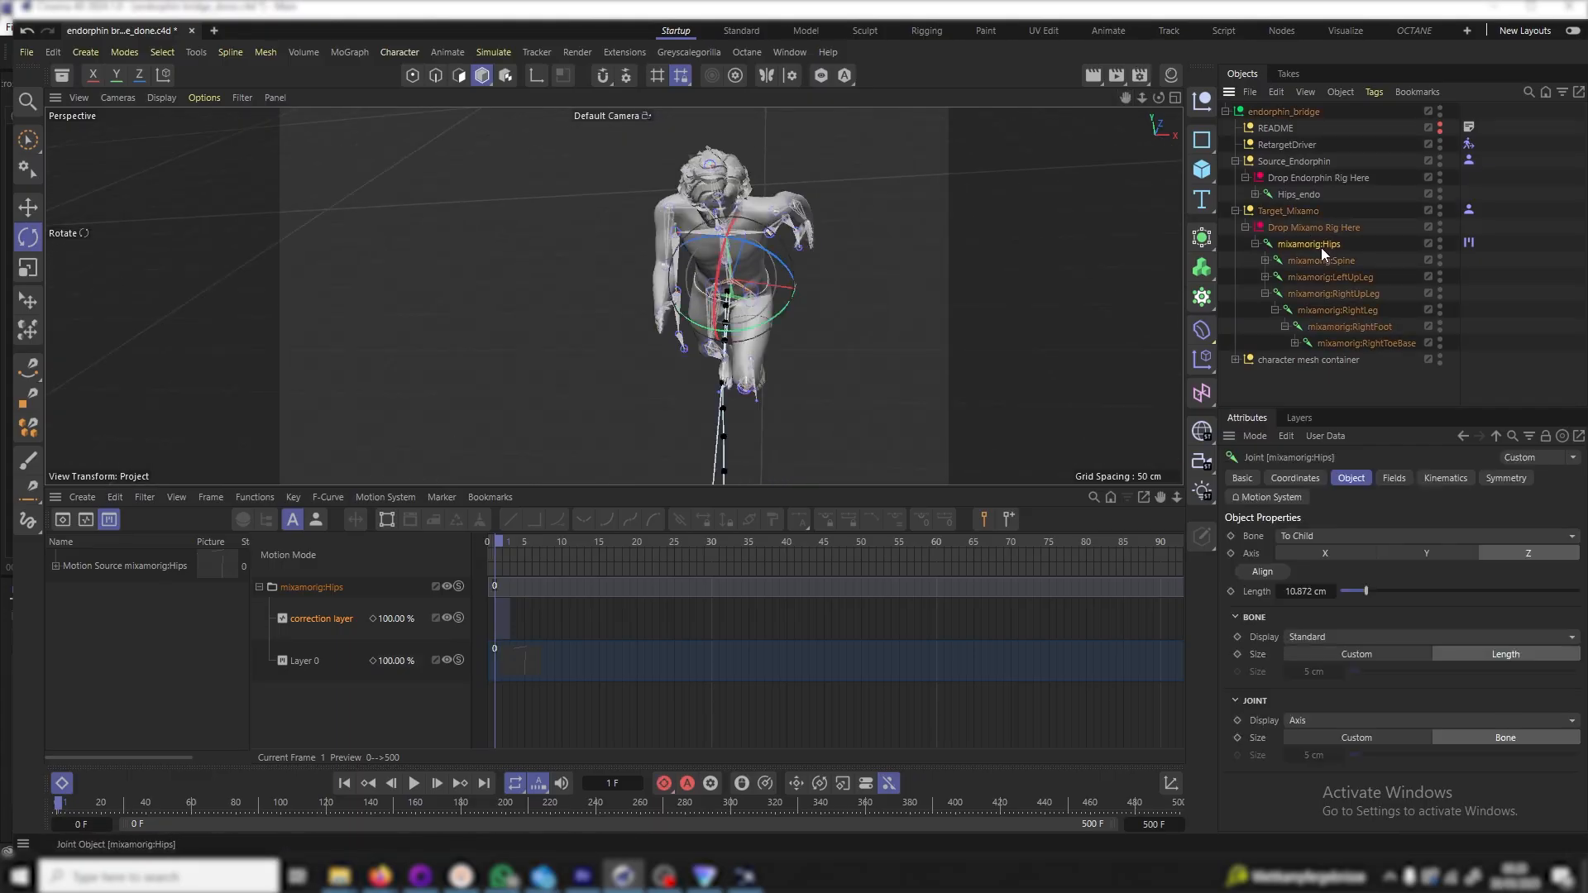
{"action": "left_click_drag", "start_coordinate": [1159, 97], "coordinate": [772, 409]}
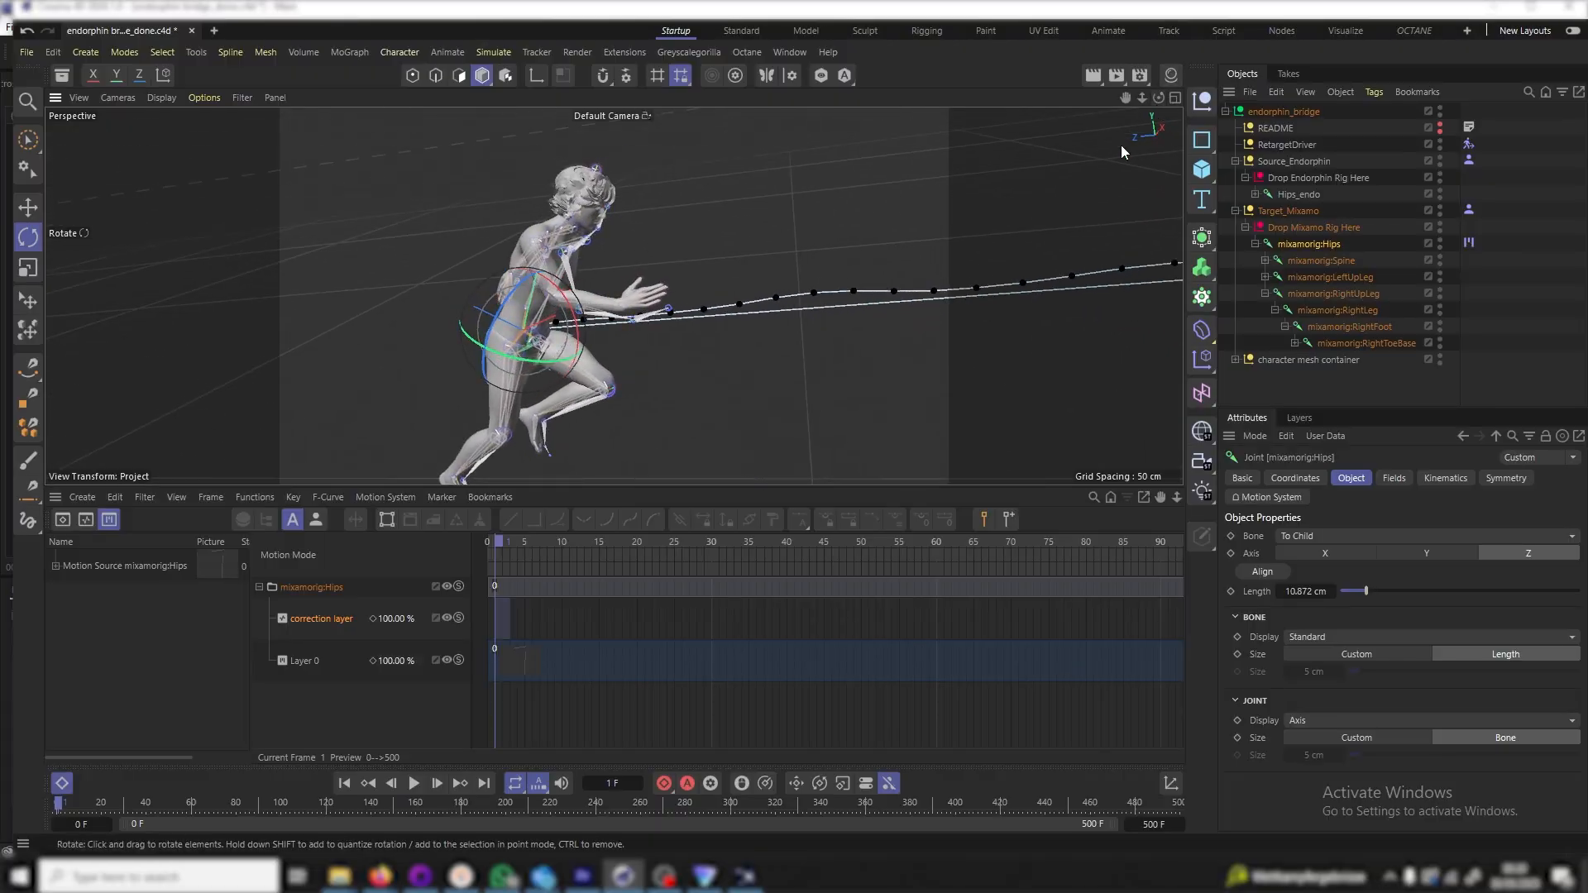
{"action": "key", "text": "e"}
{"action": "mouse_move", "coordinate": [544, 242]}
{"action": "left_mouse_down"}
{"action": "mouse_move", "coordinate": [550, 198]}
{"action": "mouse_move", "coordinate": [563, 219]}
{"action": "left_mouse_up"}
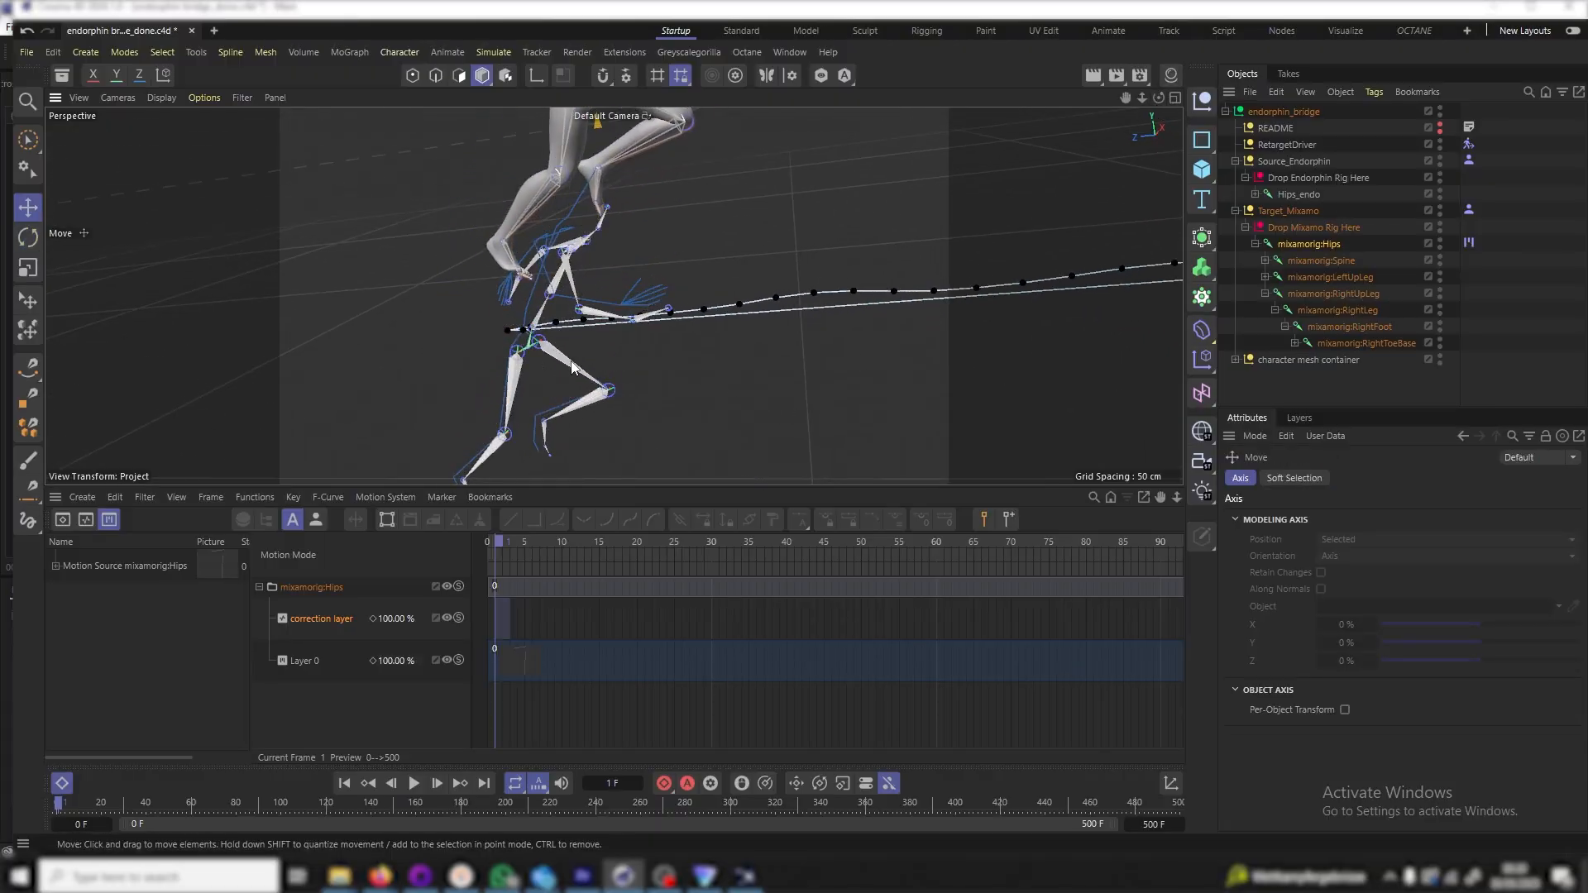
{"action": "scroll", "coordinate": [672, 306], "scroll_direction": "down", "scroll_amount": 10}
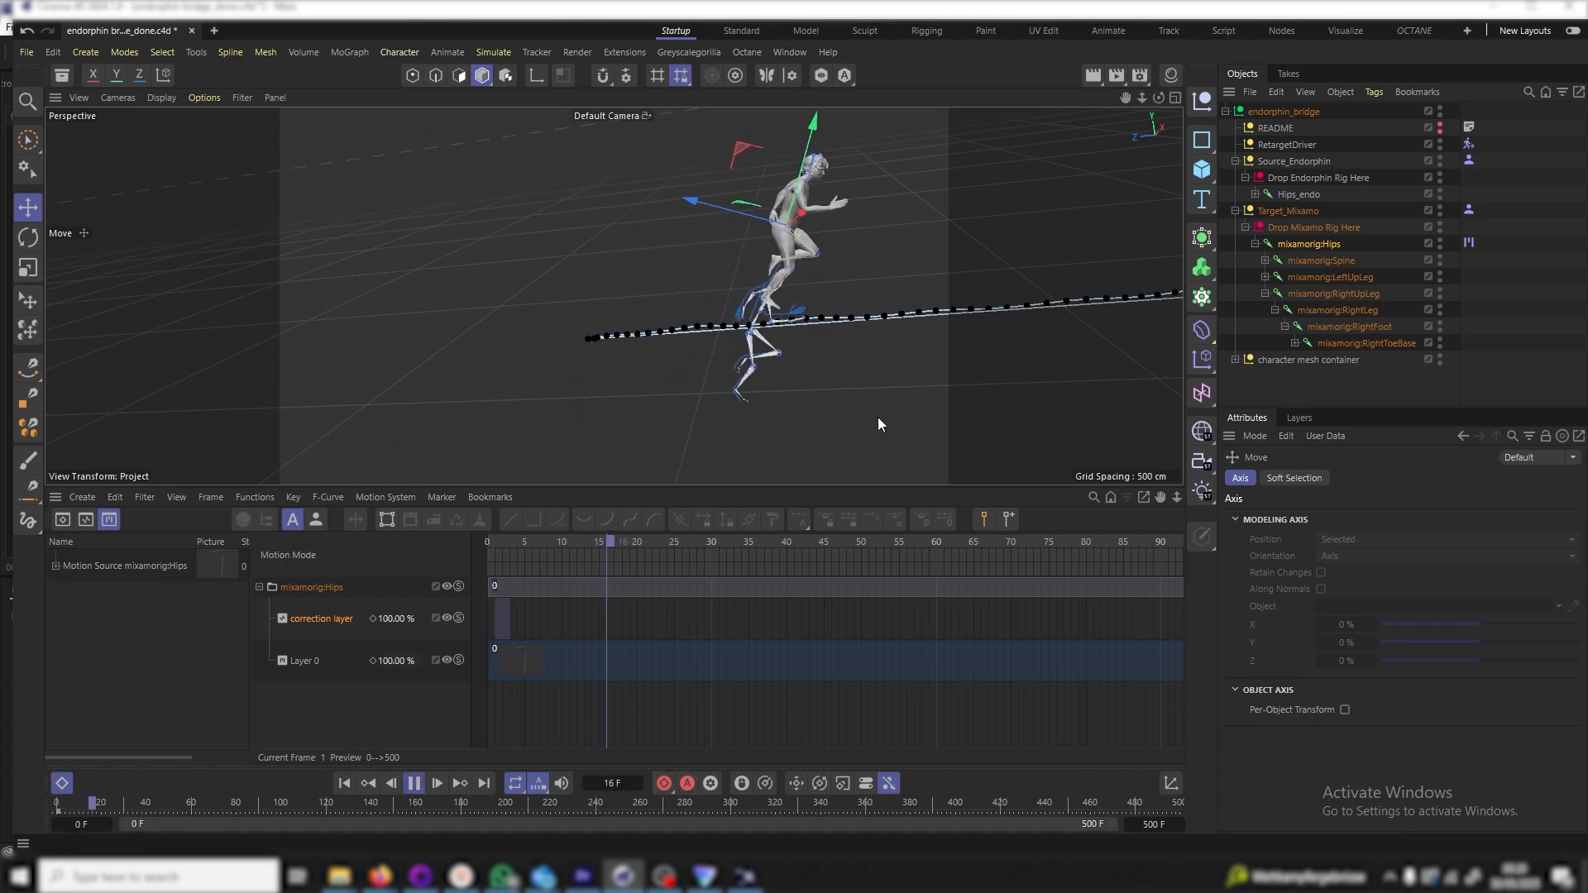
{"action": "left_click_drag", "start_coordinate": [1127, 94], "coordinate": [878, 177]}
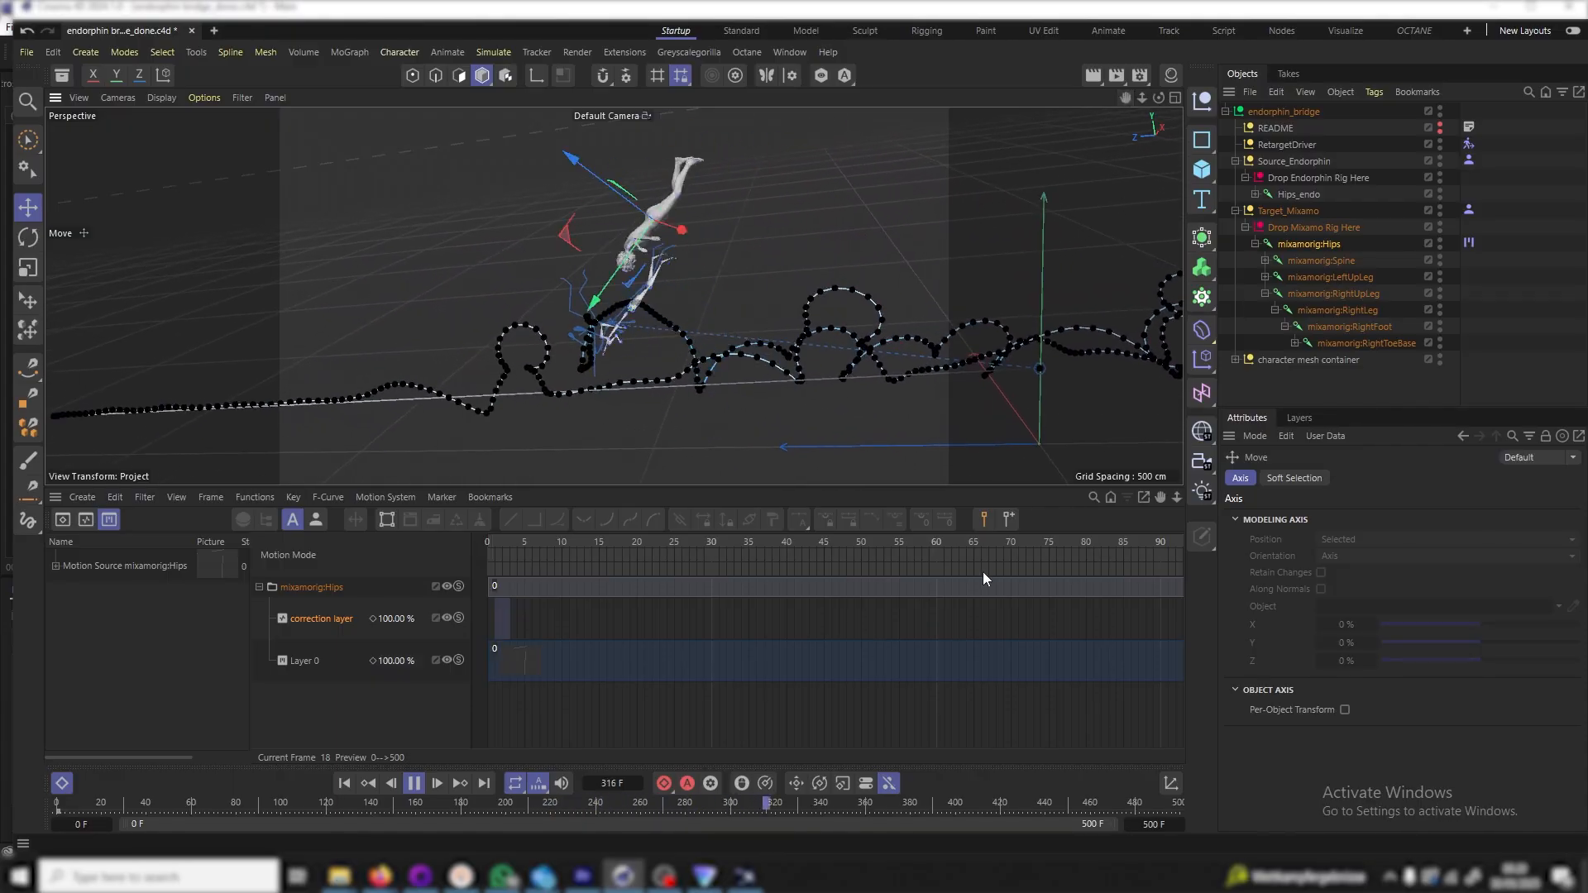
At frame 0, delete the Hips_endo skeleton and RetargetDriver's Character Solver tag
{"action": "left_click", "coordinate": [415, 783]}
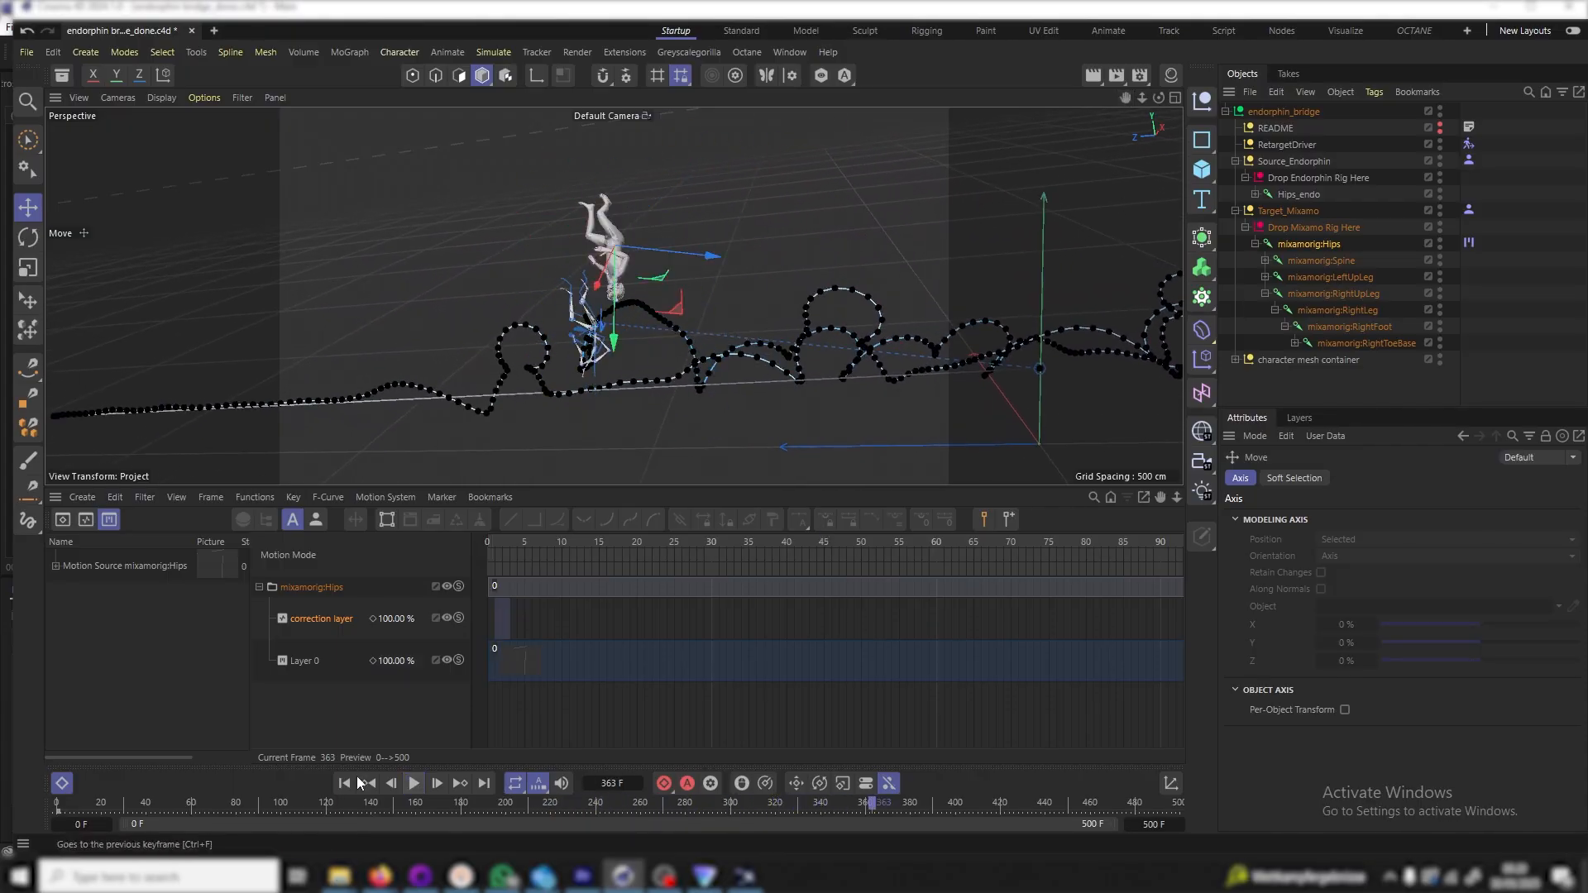
{"action": "left_click", "coordinate": [344, 784]}
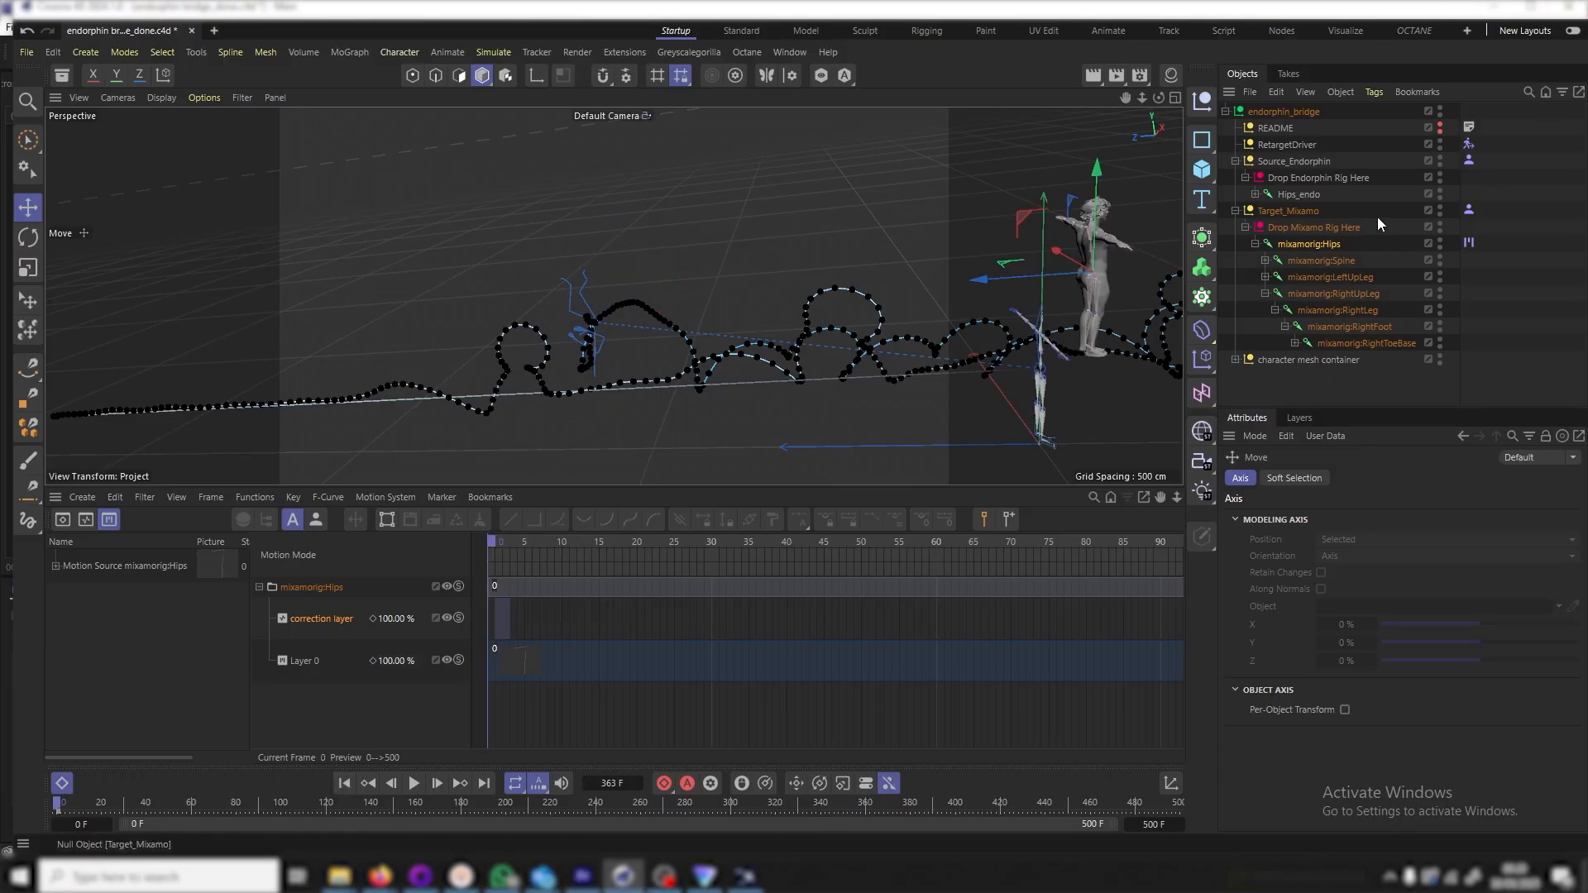
{"action": "left_click", "coordinate": [1296, 193]}
{"action": "key", "text": "Delete"}
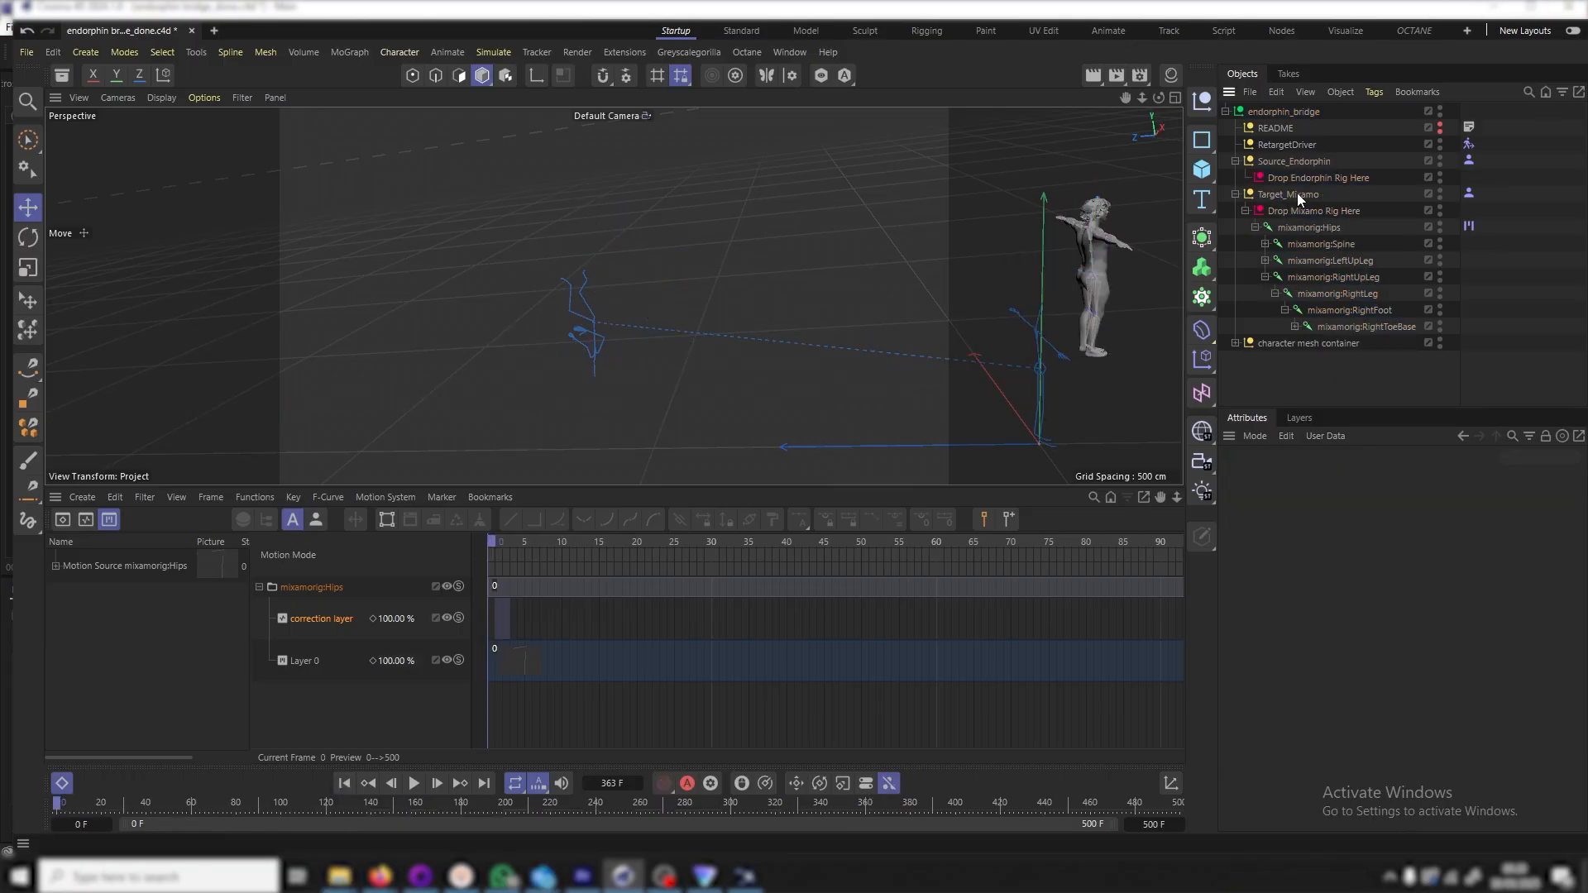
{"action": "left_click", "coordinate": [1469, 144]}
{"action": "key", "text": "Delete"}
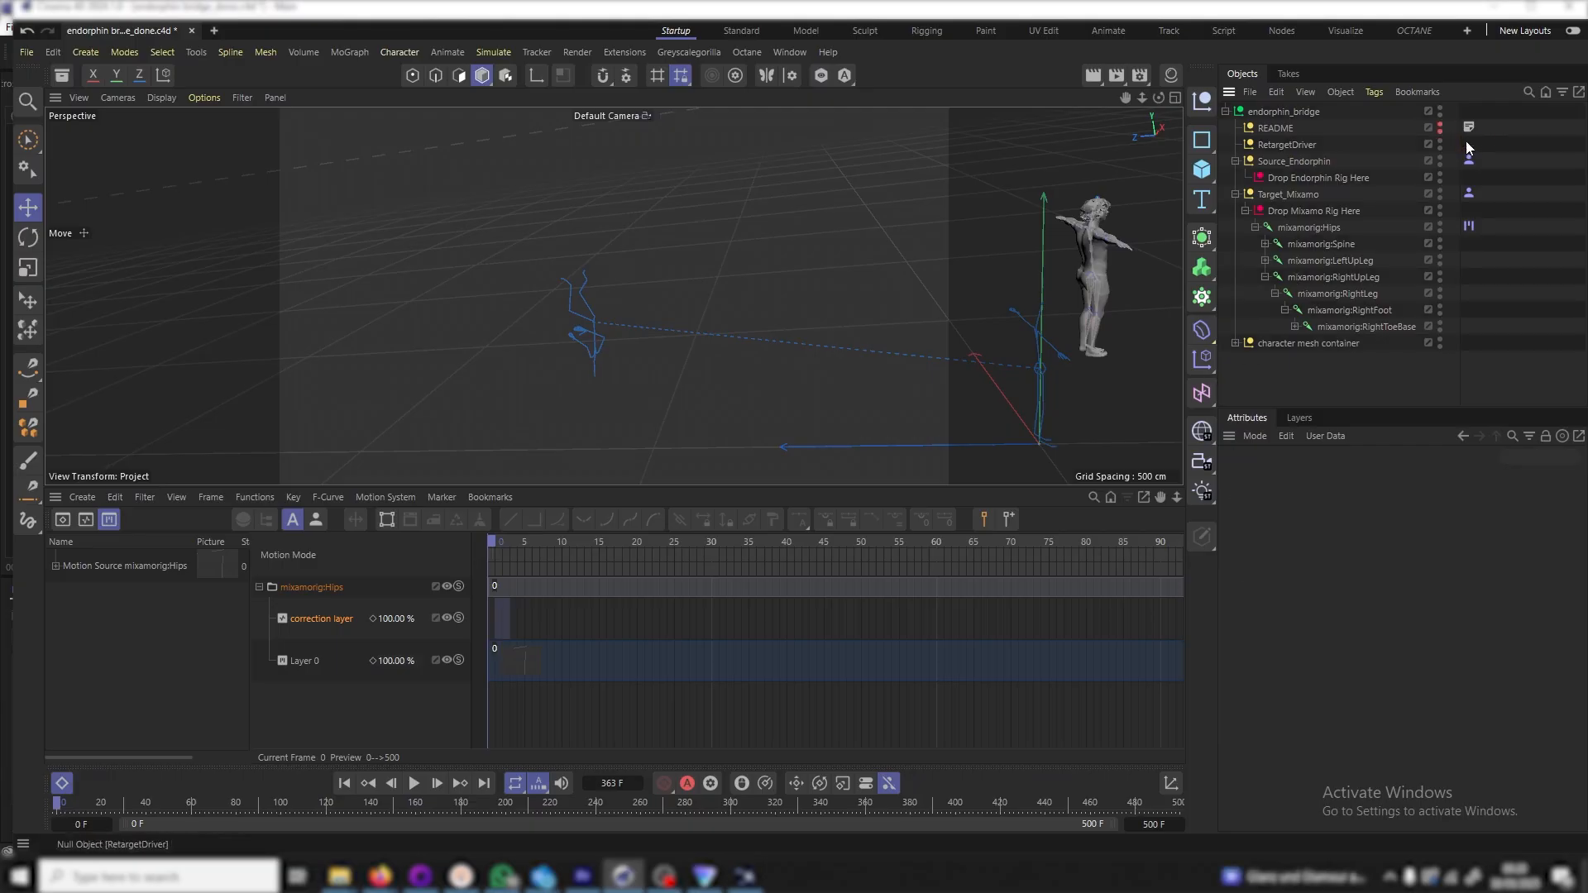
Replay the animation, orbiting and panning the view to follow the character
{"action": "left_click", "coordinate": [413, 784]}
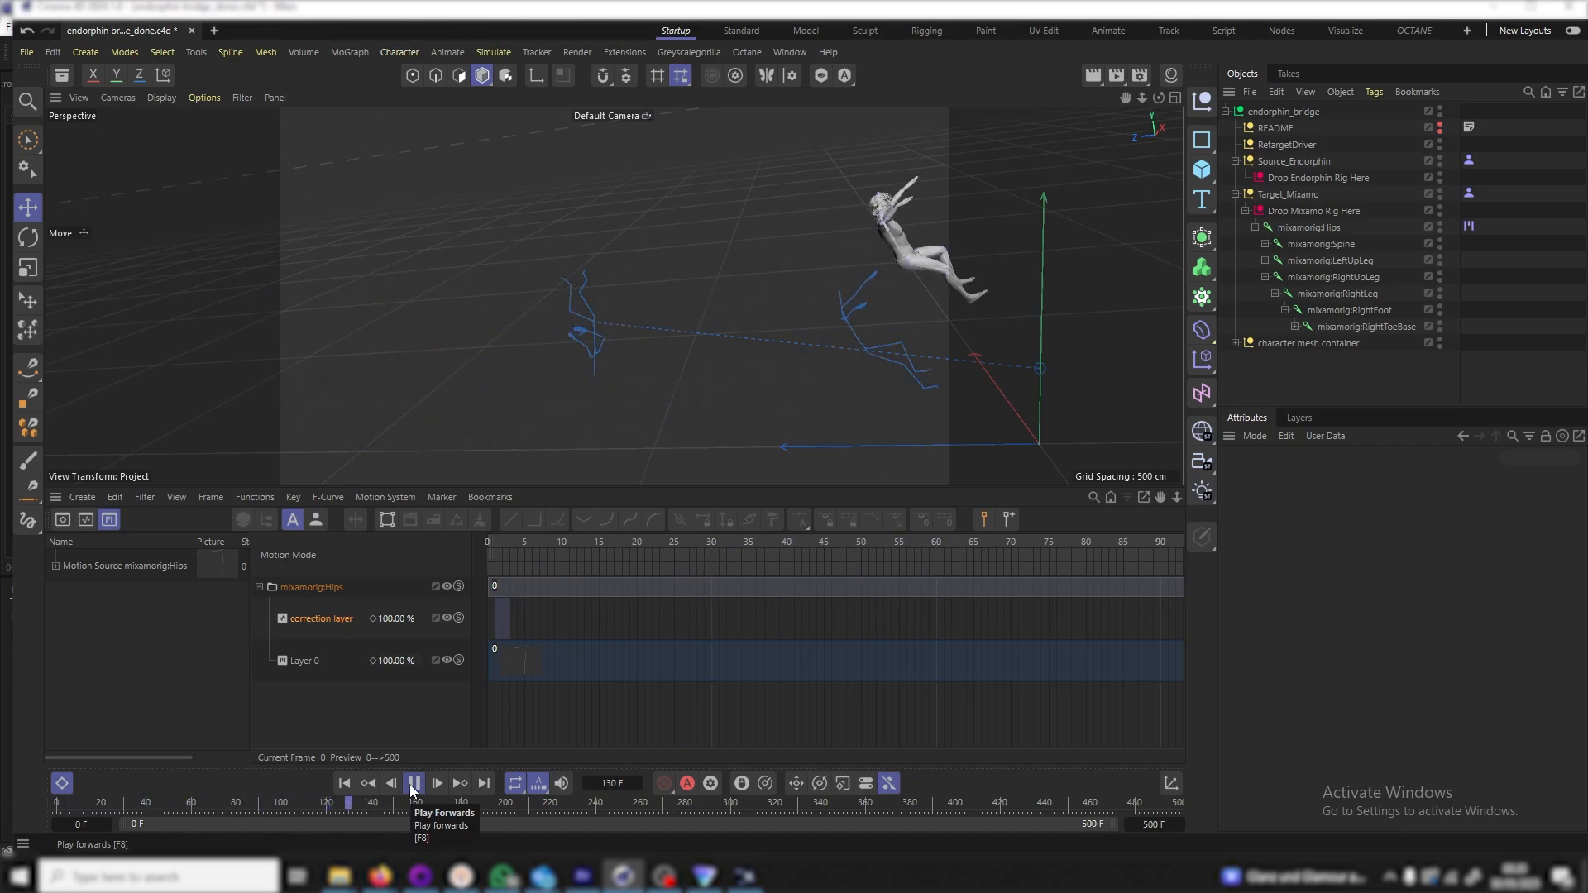
{"action": "left_click", "coordinate": [413, 784]}
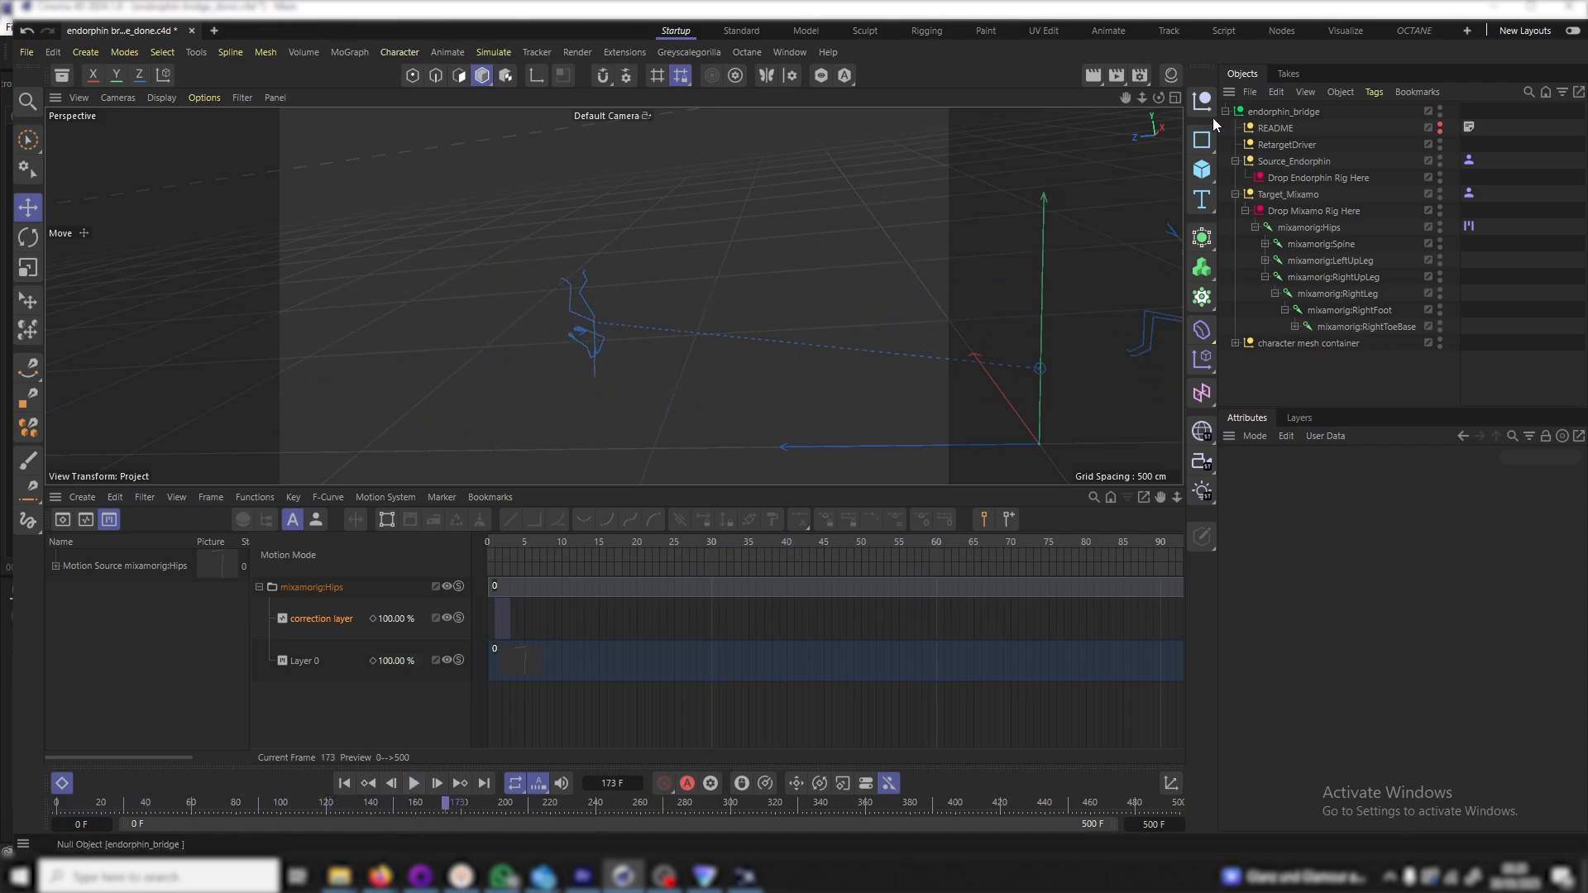
{"action": "left_click_drag", "start_coordinate": [1158, 99], "coordinate": [613, 296]}
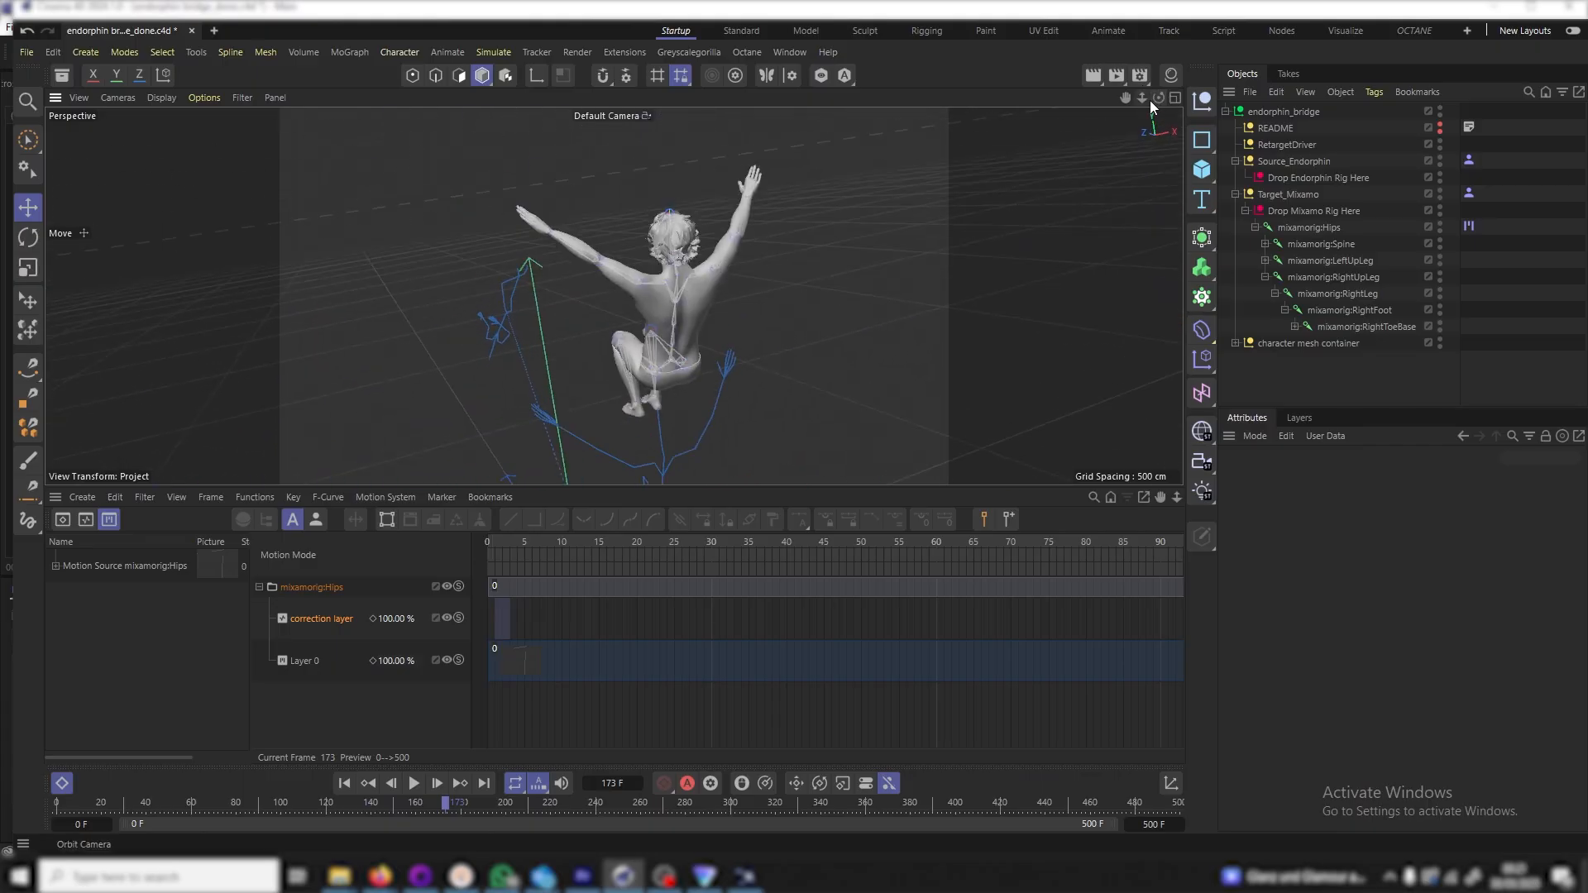
{"action": "scroll", "coordinate": [948, 379], "scroll_direction": "down", "scroll_amount": 5}
{"action": "left_click", "coordinate": [414, 783]}
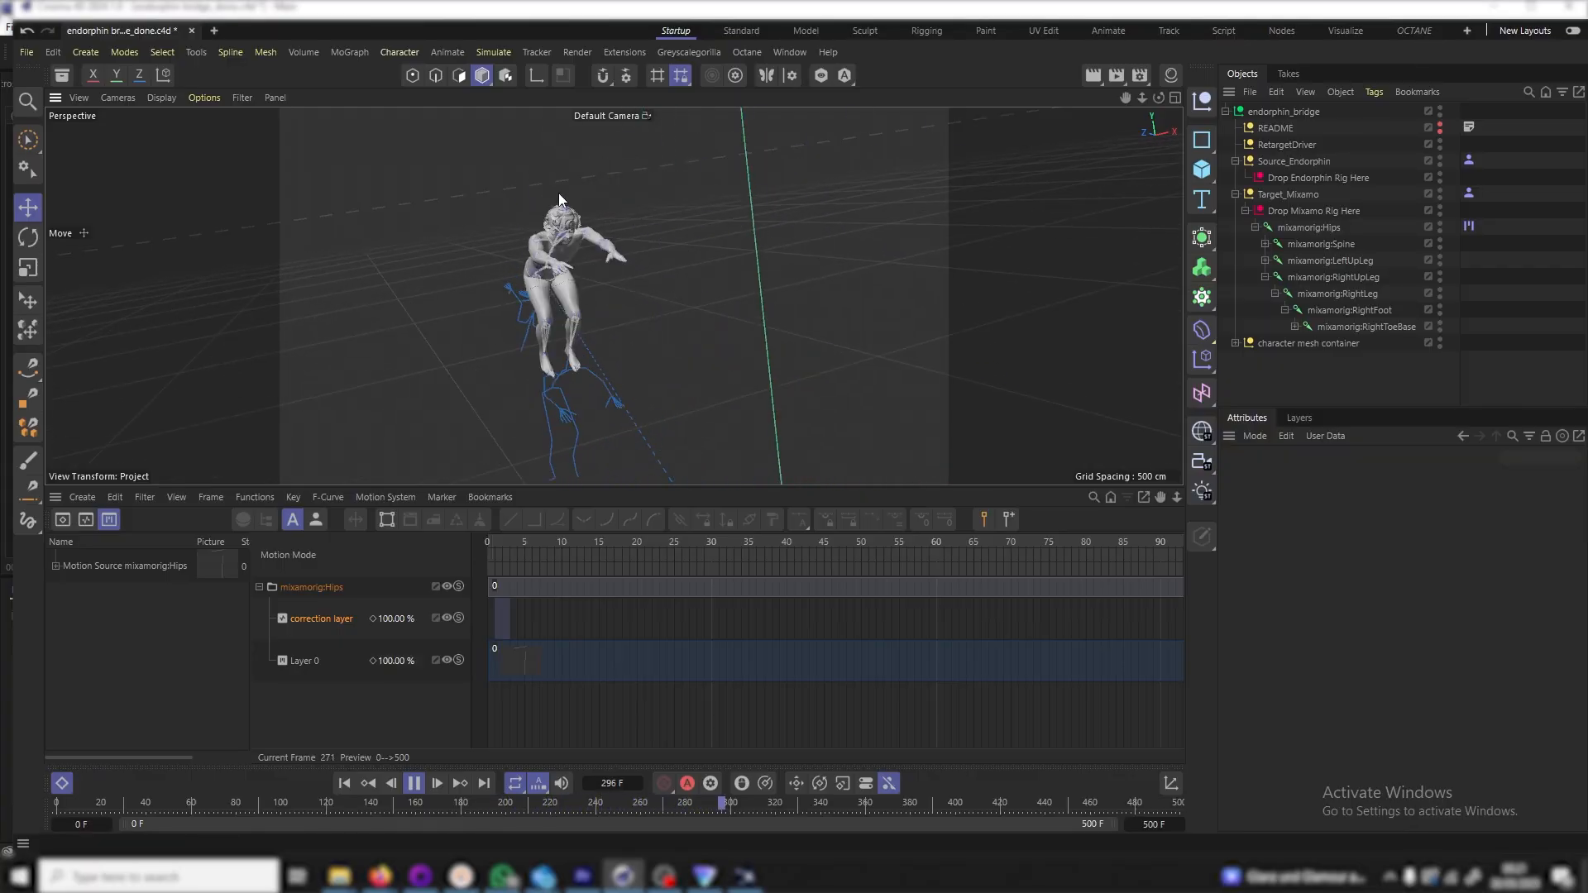
{"action": "left_click_drag", "start_coordinate": [1124, 97], "coordinate": [613, 296]}
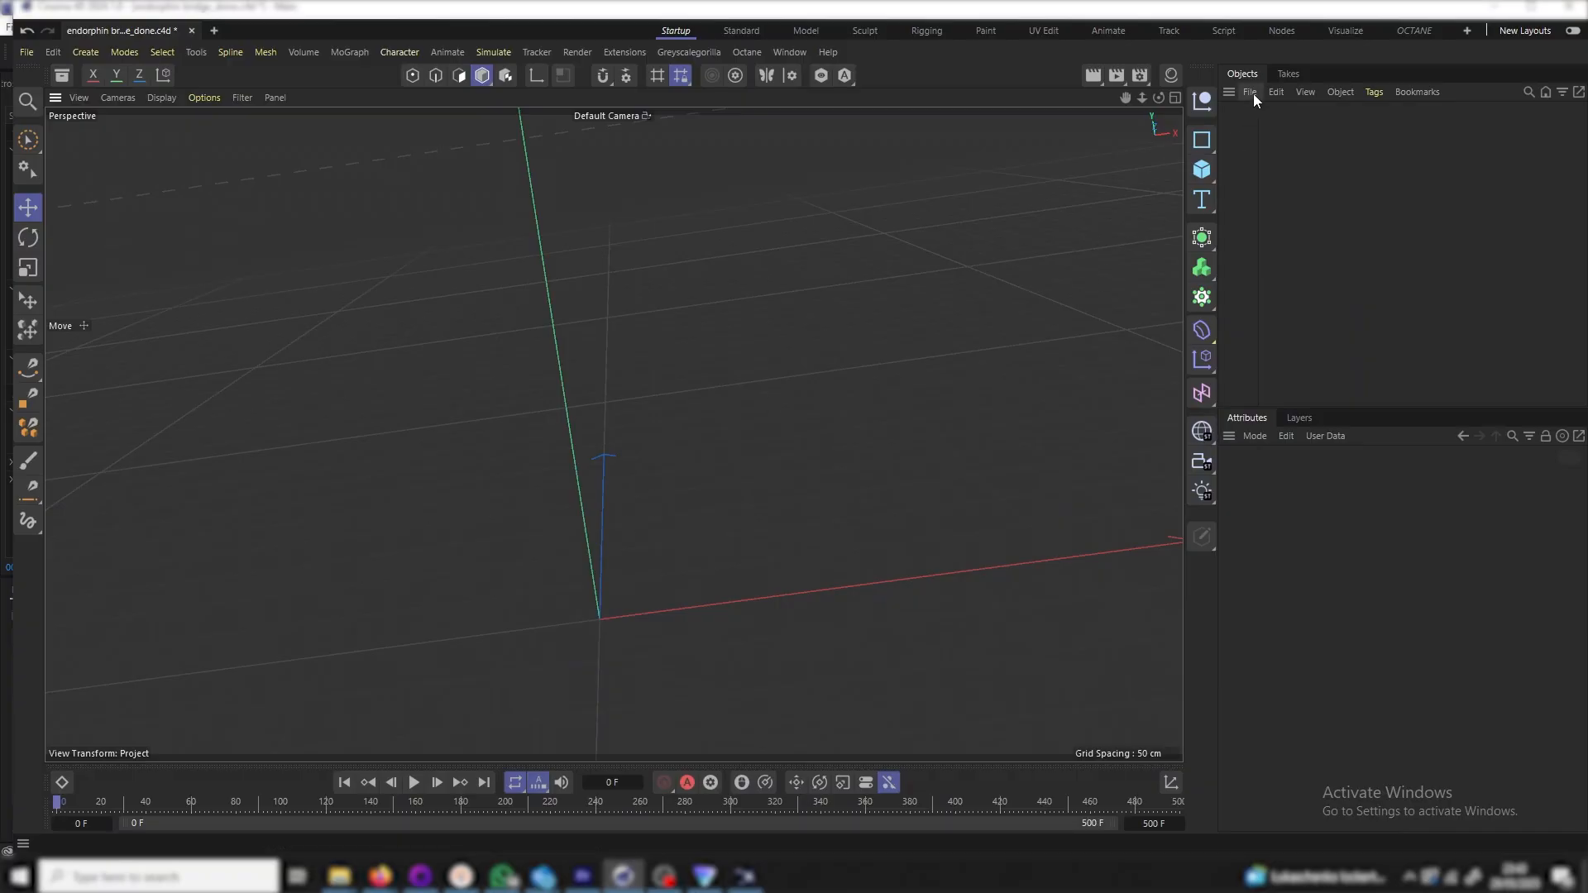
Merge character animation.fbx from the assets folder into the scene
{"action": "left_click", "coordinate": [1253, 93]}
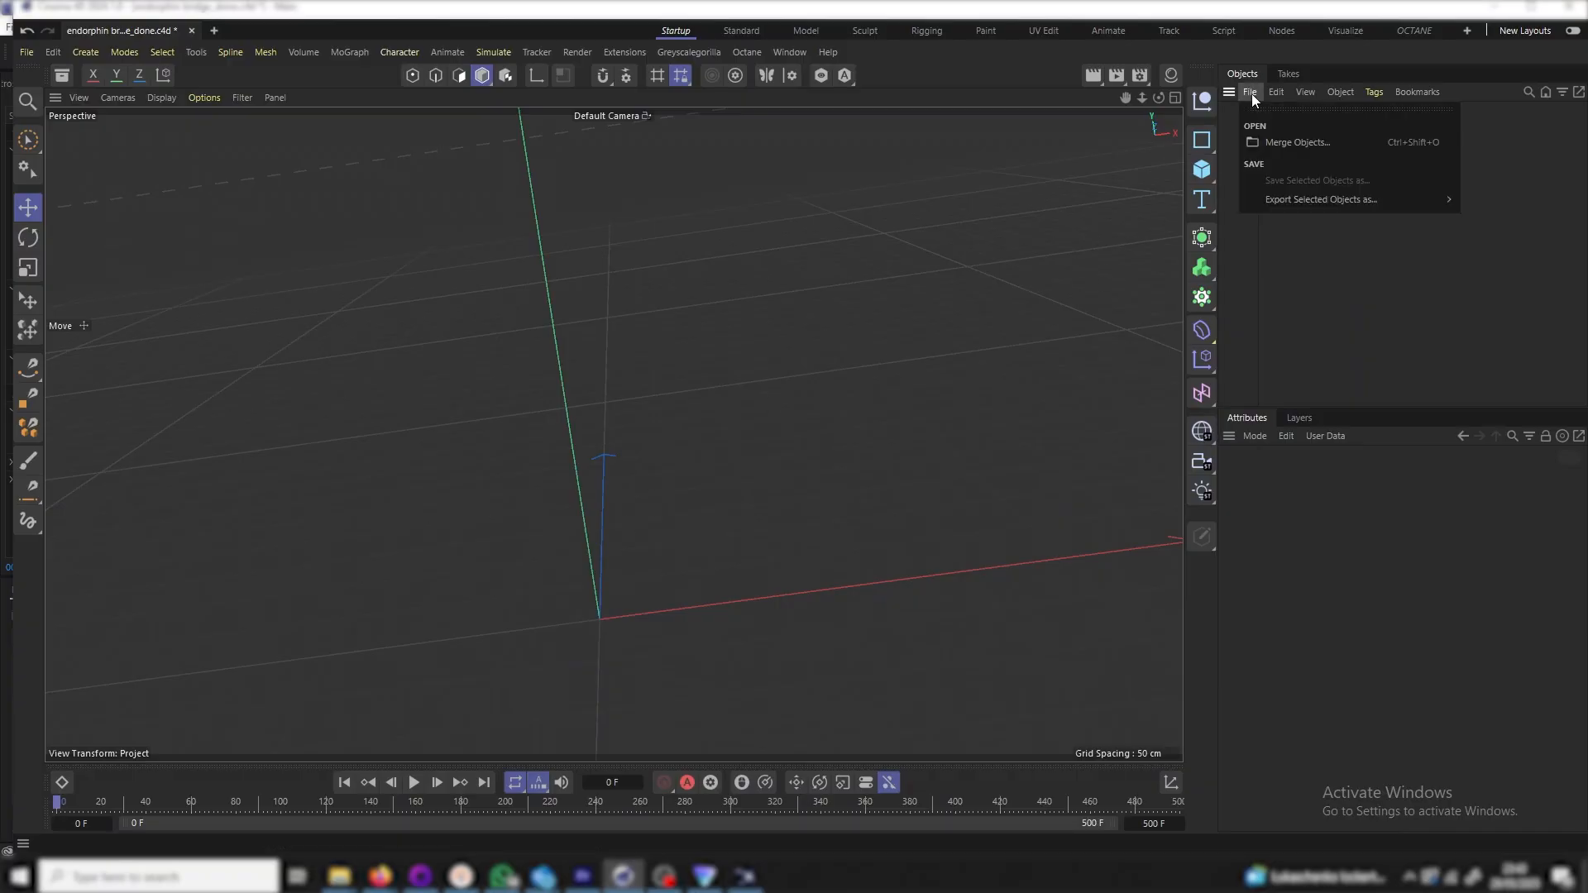
{"action": "left_click", "coordinate": [1287, 138]}
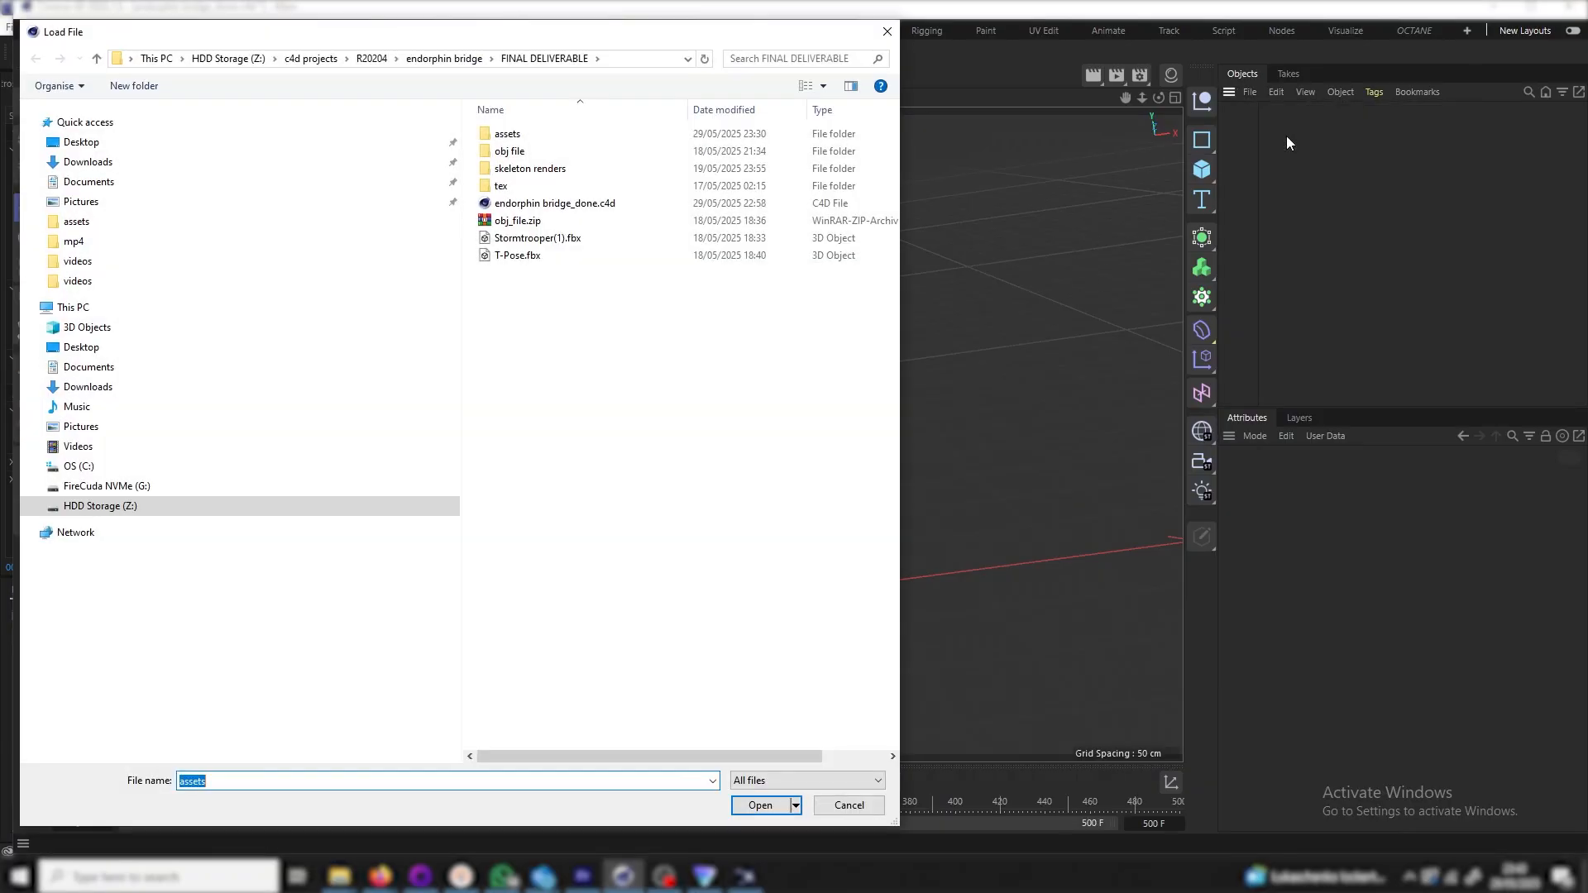
{"action": "double_click", "coordinate": [508, 134]}
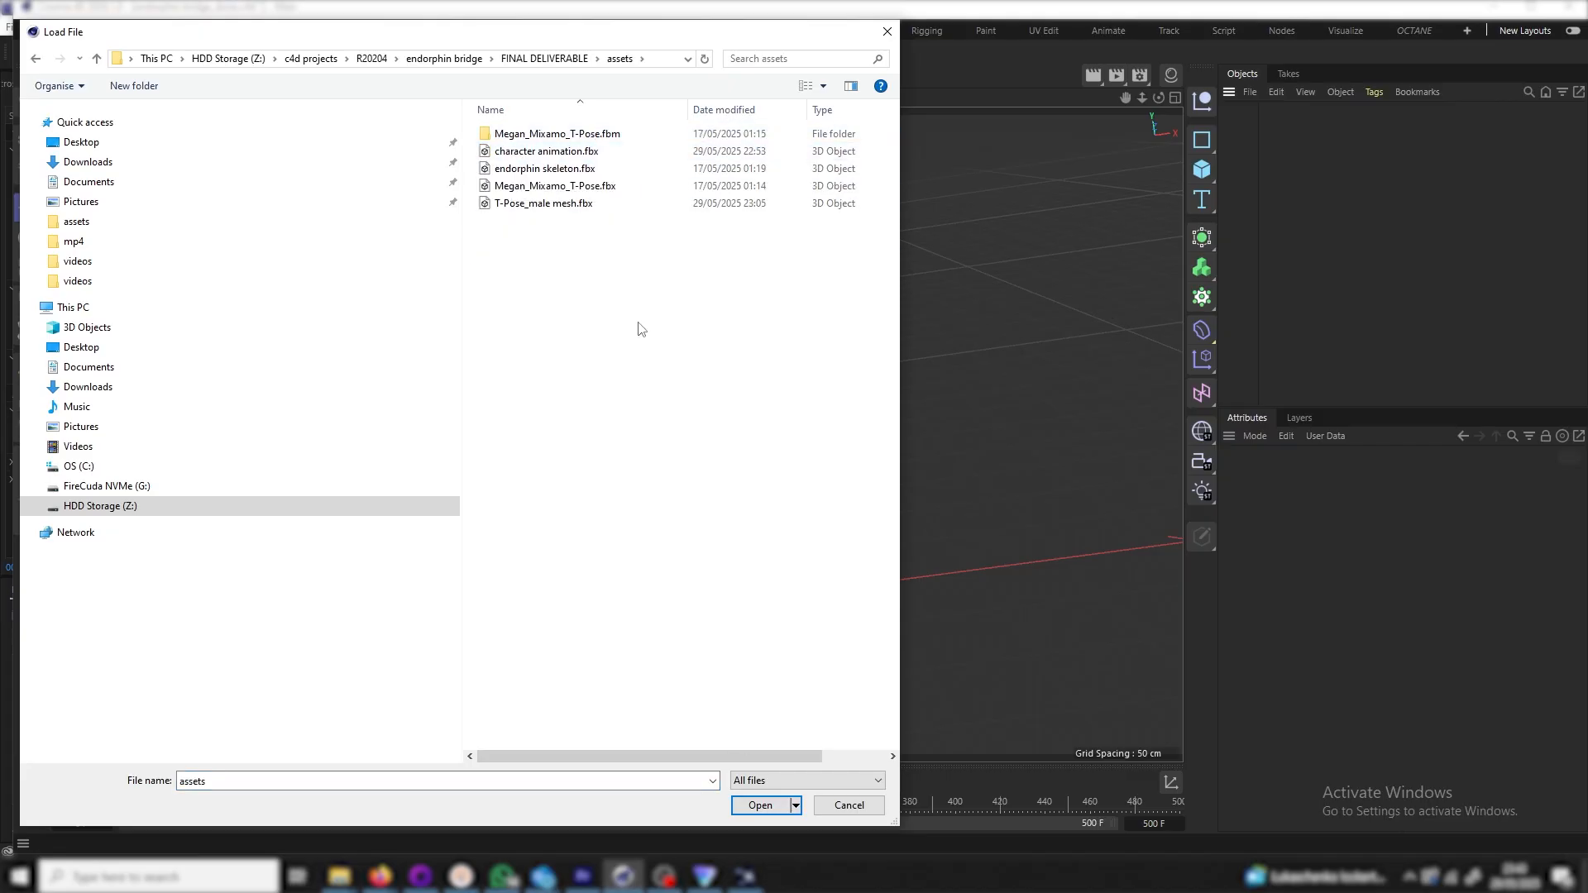
{"action": "double_click", "coordinate": [572, 154]}
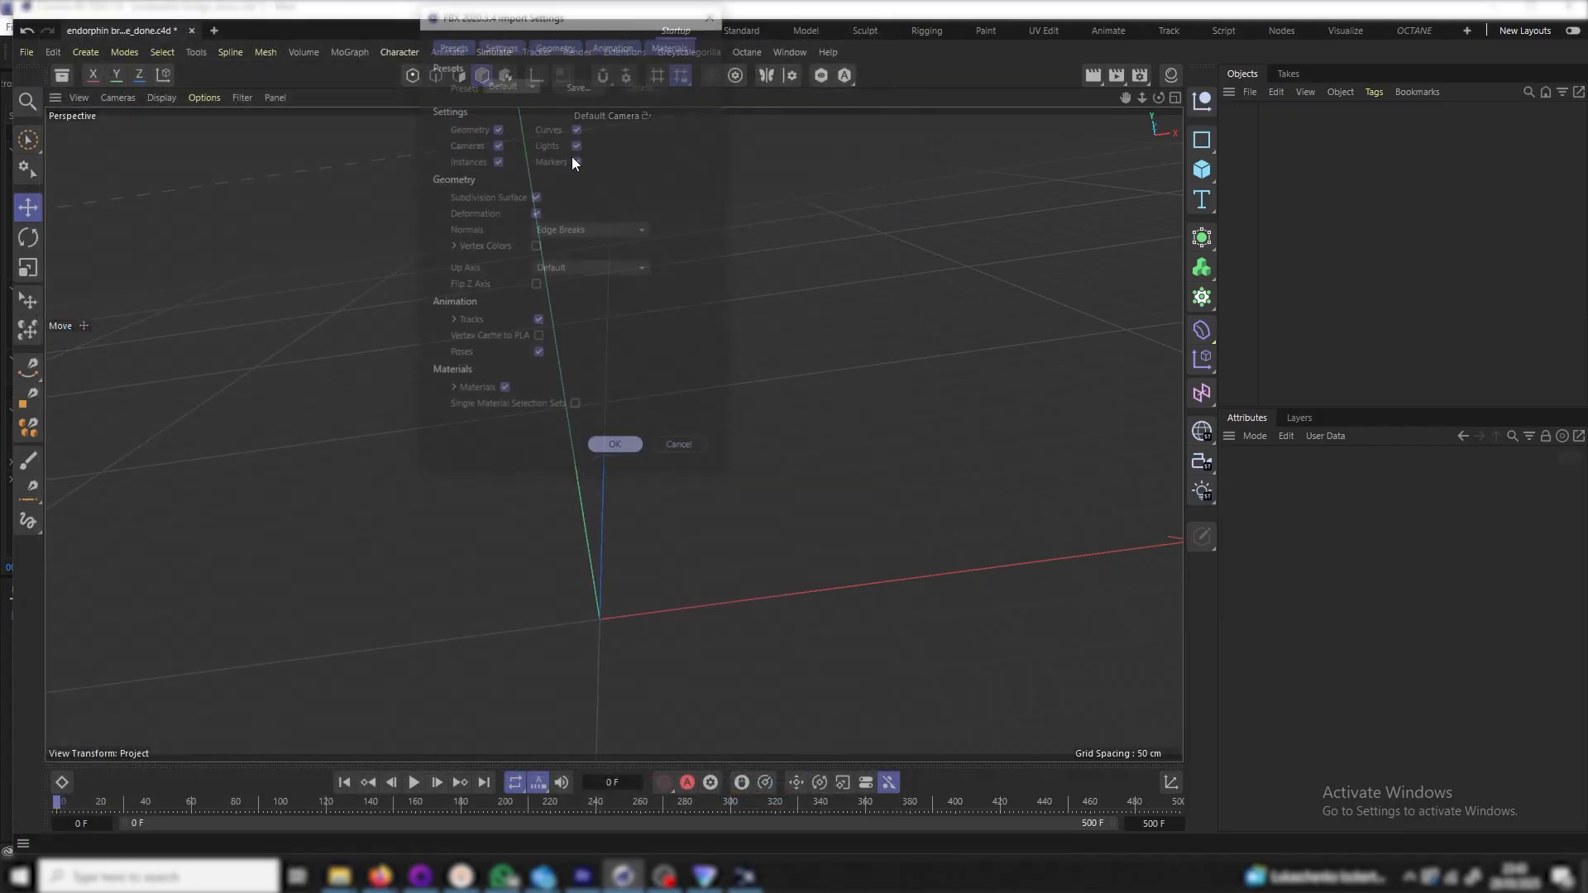
{"action": "left_click", "coordinate": [616, 450]}
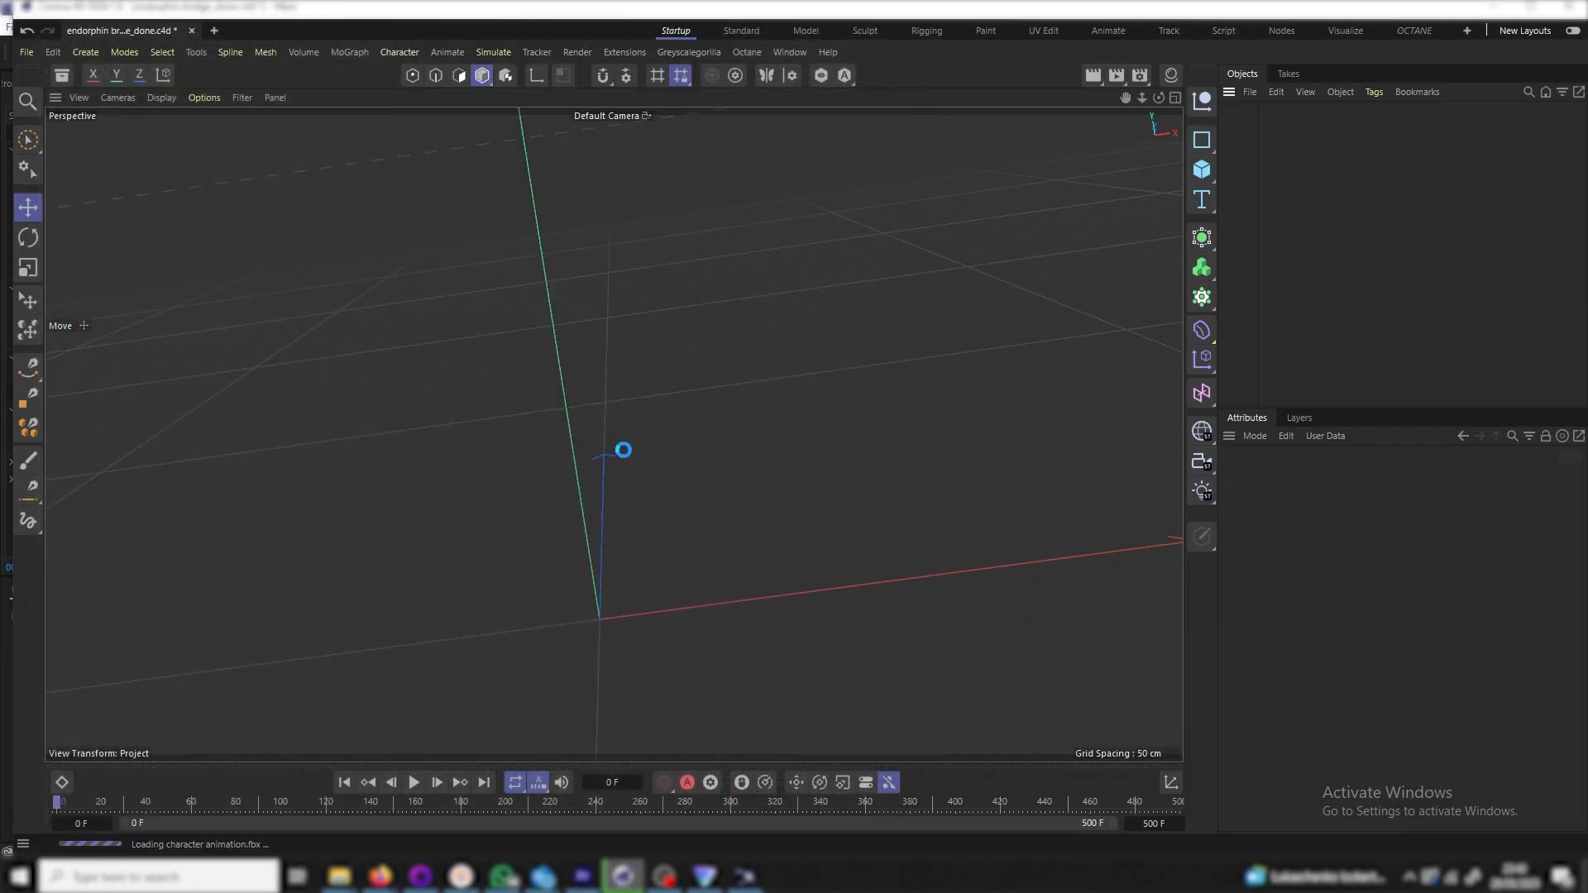
Merge T-Pose_male mesh.fbx from the assets folder into the scene
{"action": "left_click", "coordinate": [1250, 92]}
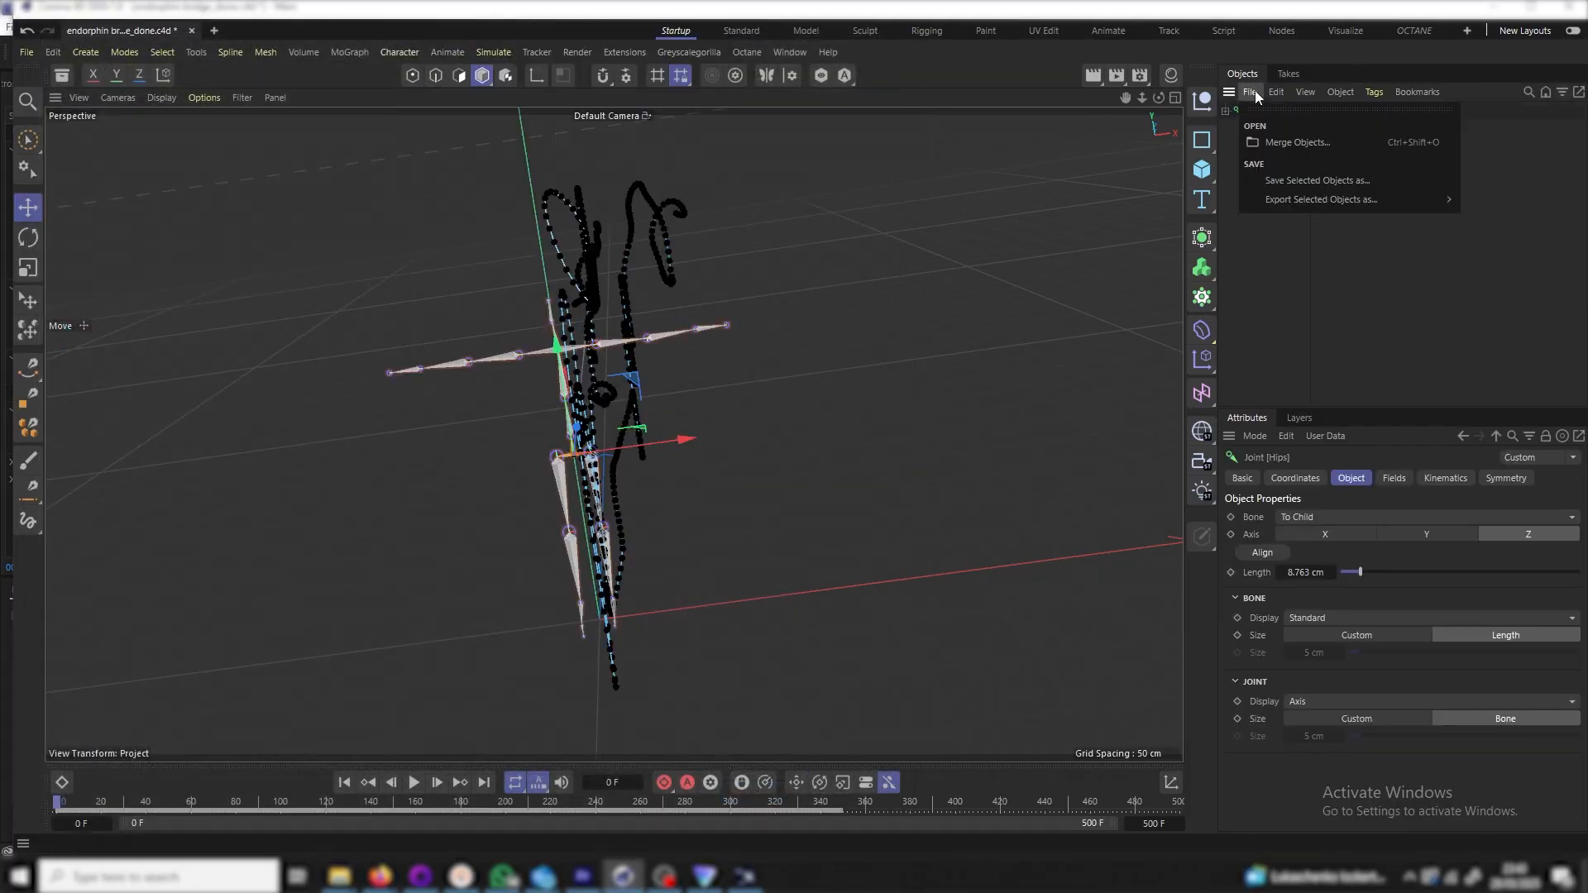
{"action": "left_click", "coordinate": [1300, 146]}
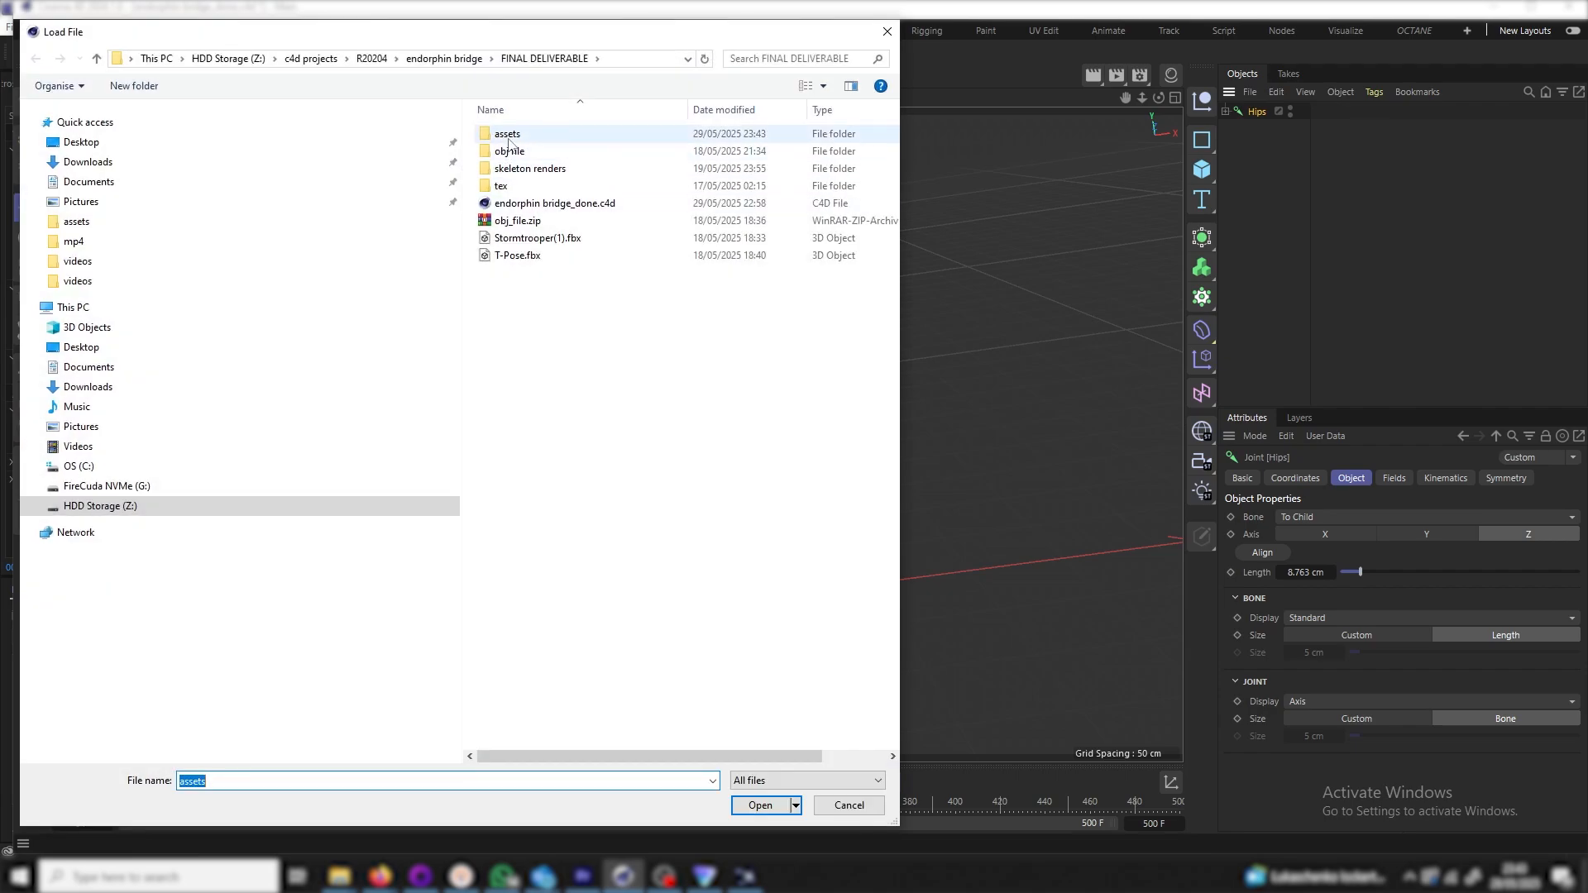
{"action": "double_click", "coordinate": [508, 137]}
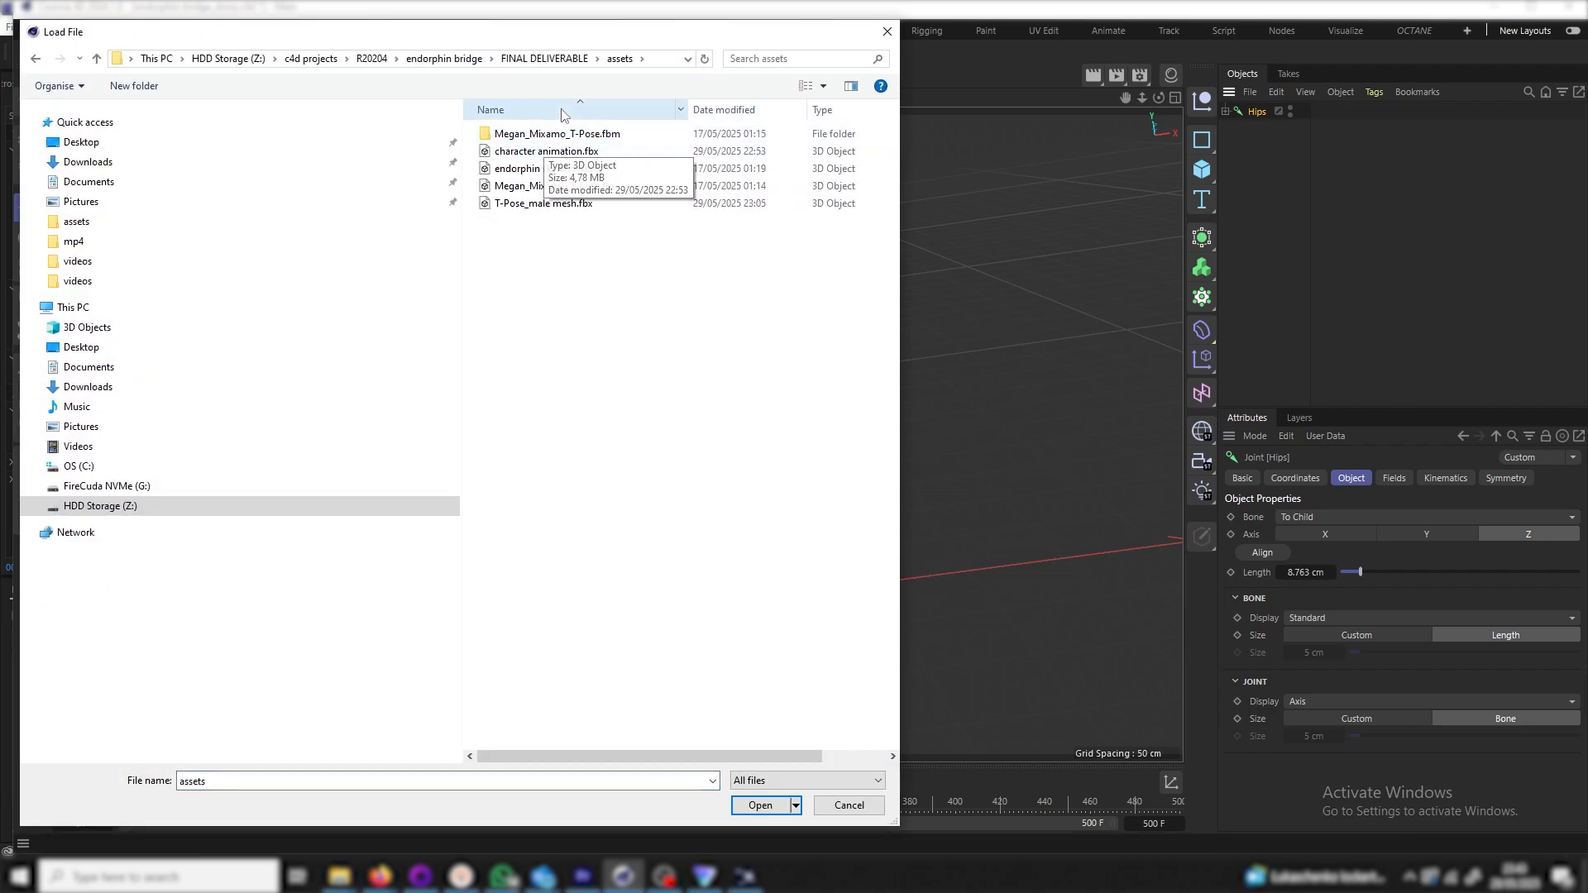
{"action": "double_click", "coordinate": [558, 204]}
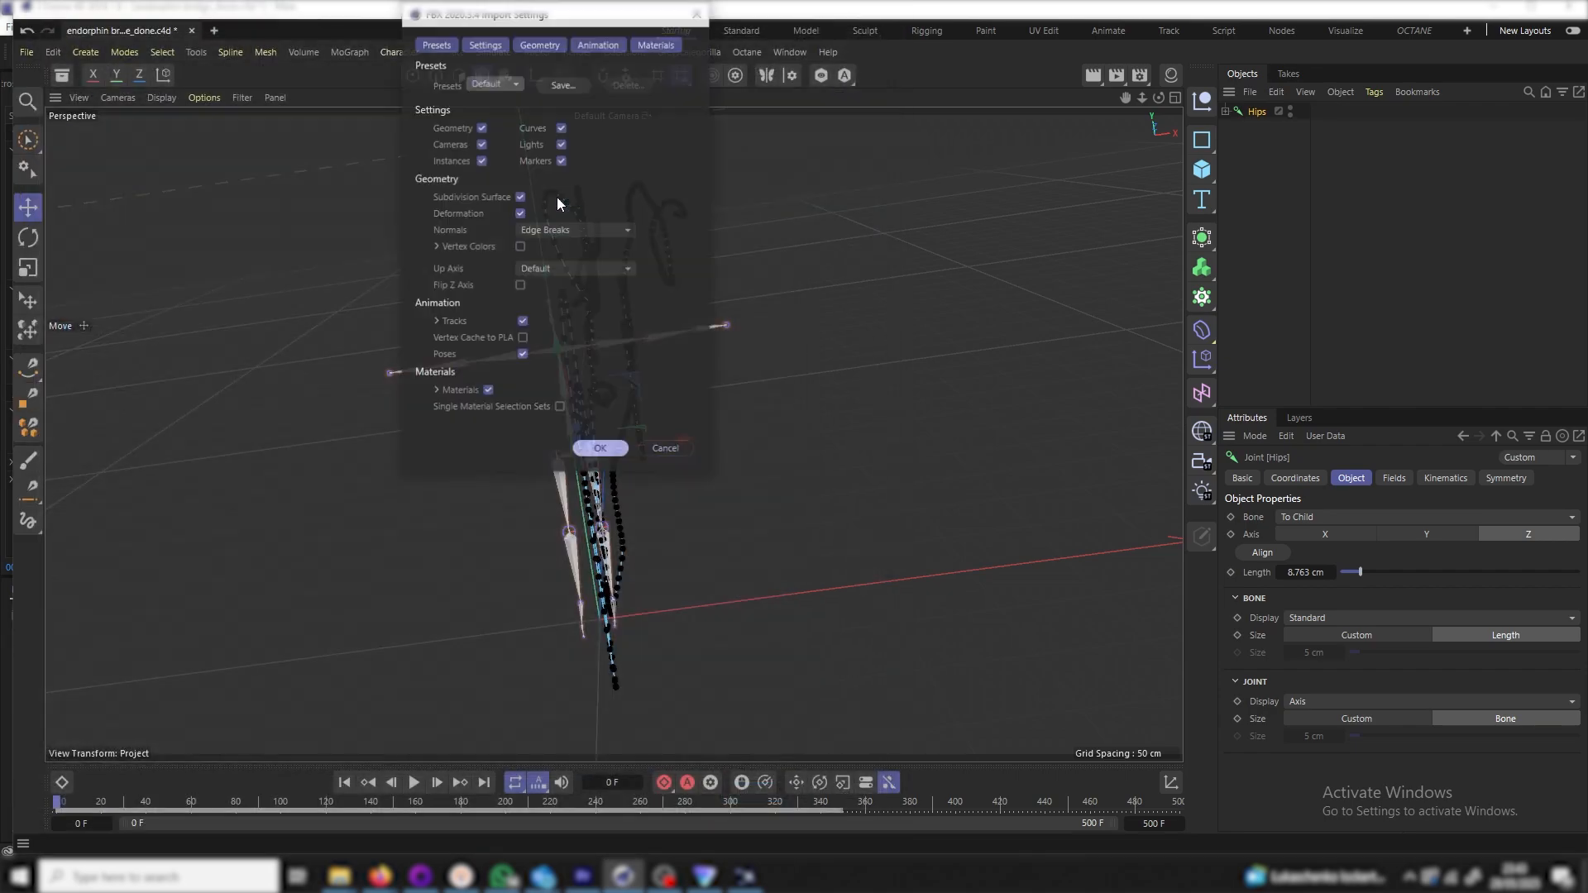
{"action": "left_click", "coordinate": [625, 447]}
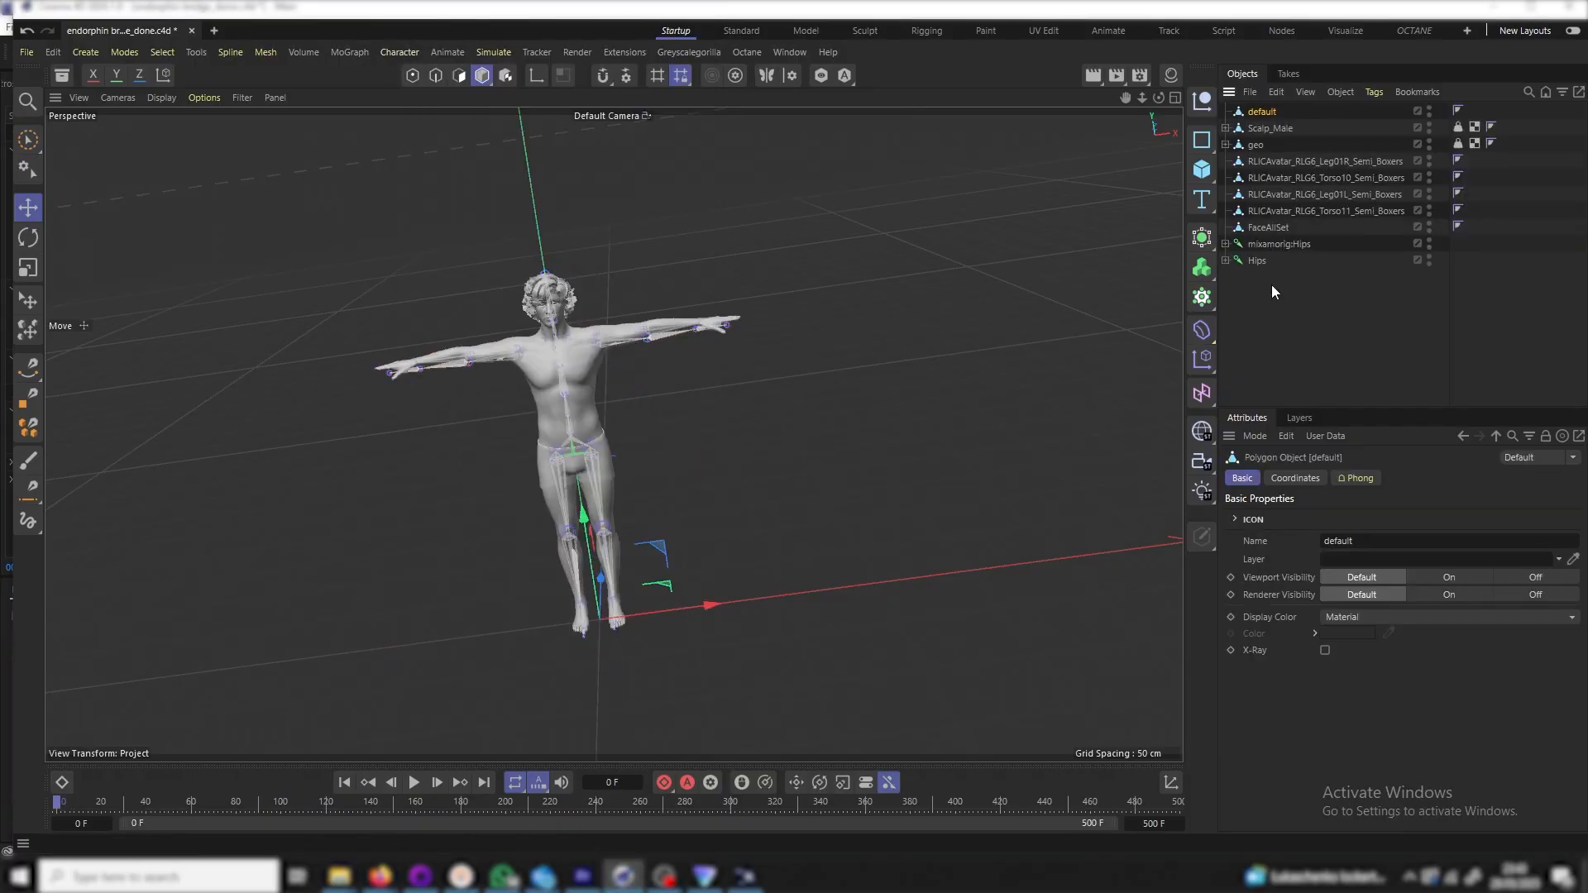
Move the imported Hips skeleton left of the mesh and select its whole hierarchy in front view
{"action": "left_click", "coordinate": [1257, 260]}
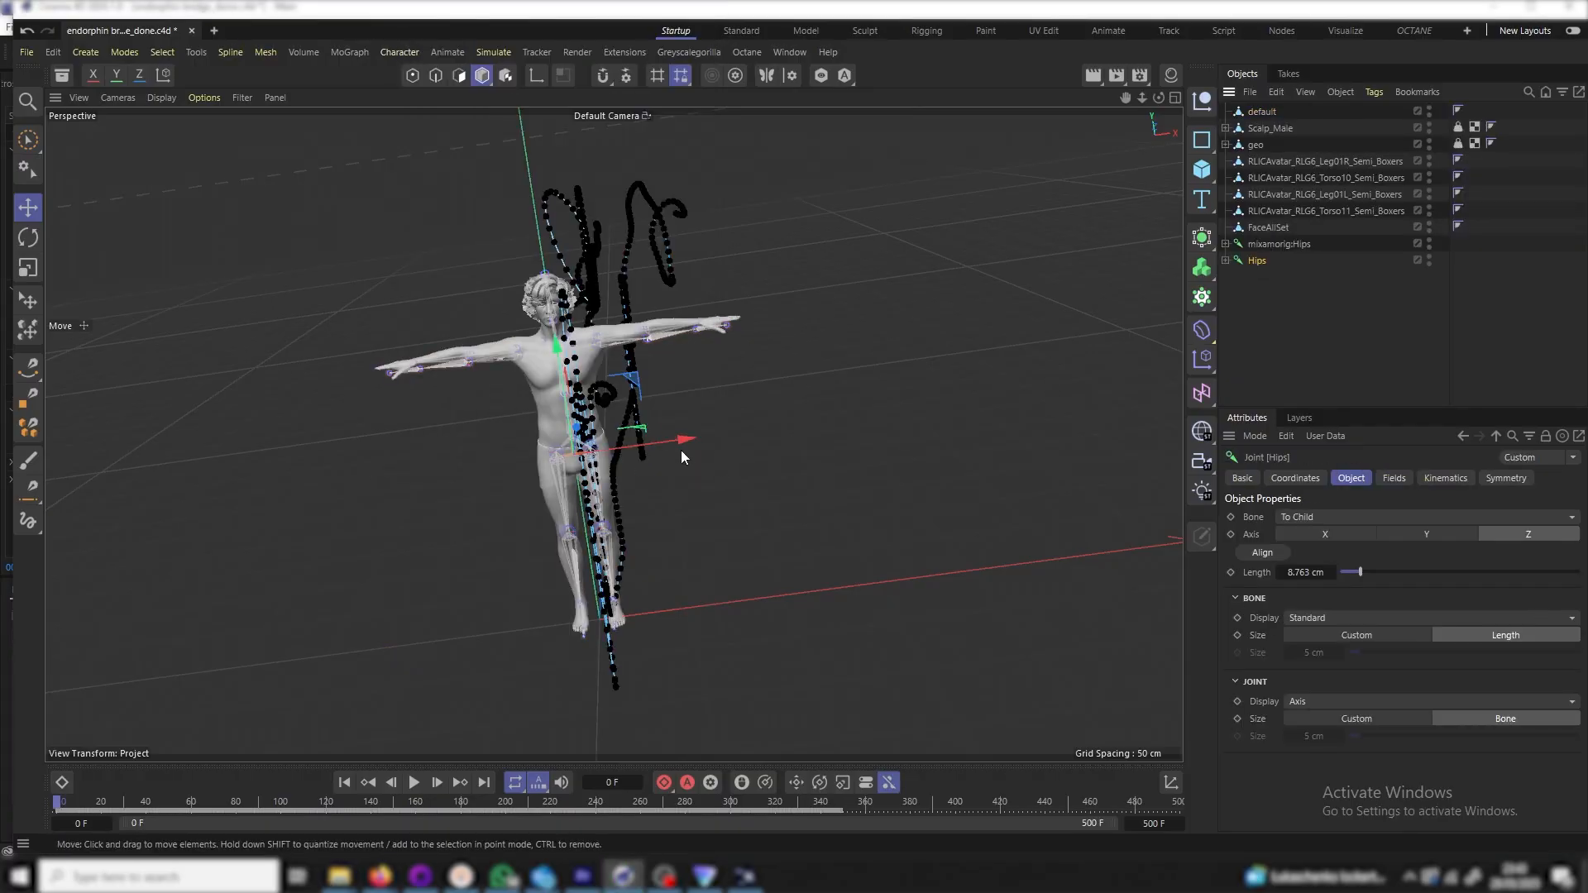
{"action": "left_click_drag", "start_coordinate": [711, 430], "coordinate": [306, 544]}
{"action": "left_click", "coordinate": [117, 97]}
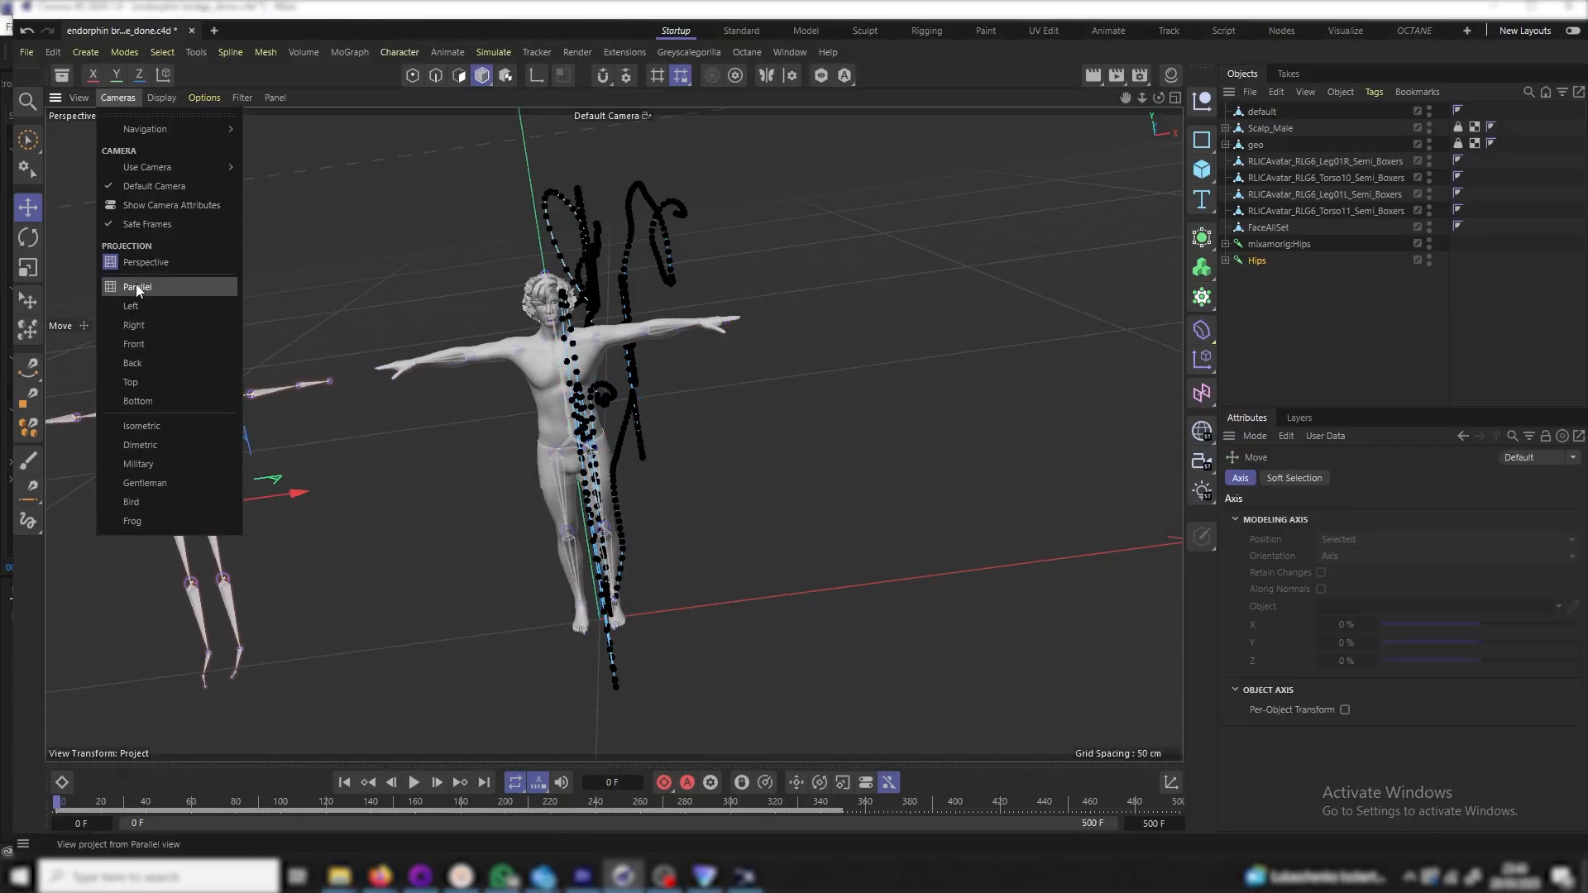
{"action": "left_click", "coordinate": [142, 344]}
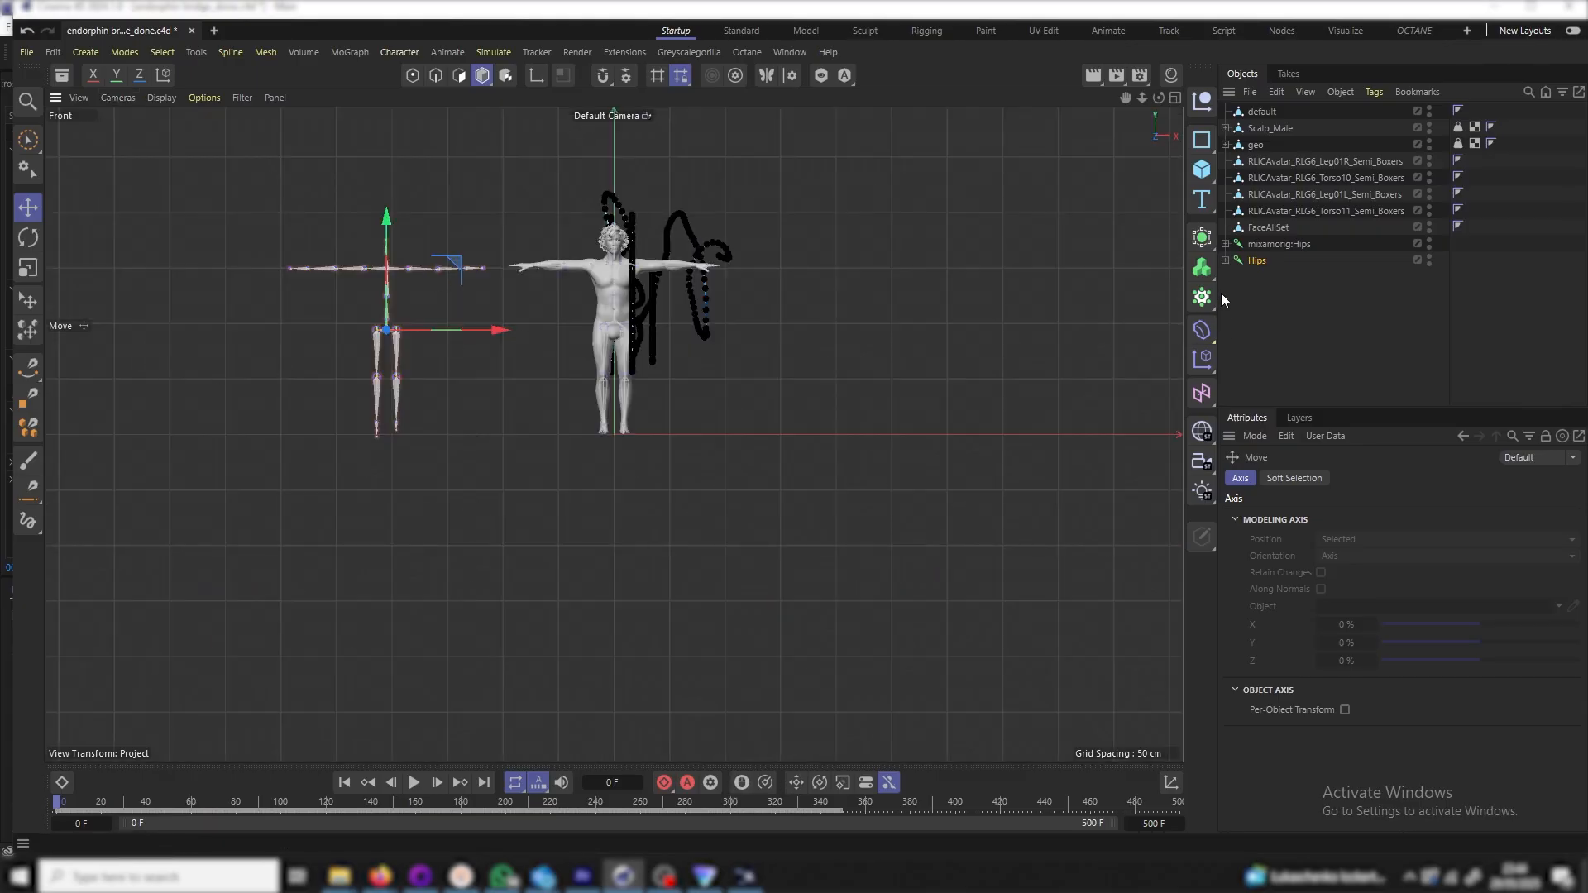
{"action": "left_click", "coordinate": [1257, 262]}
{"action": "right_click", "coordinate": [1257, 261]}
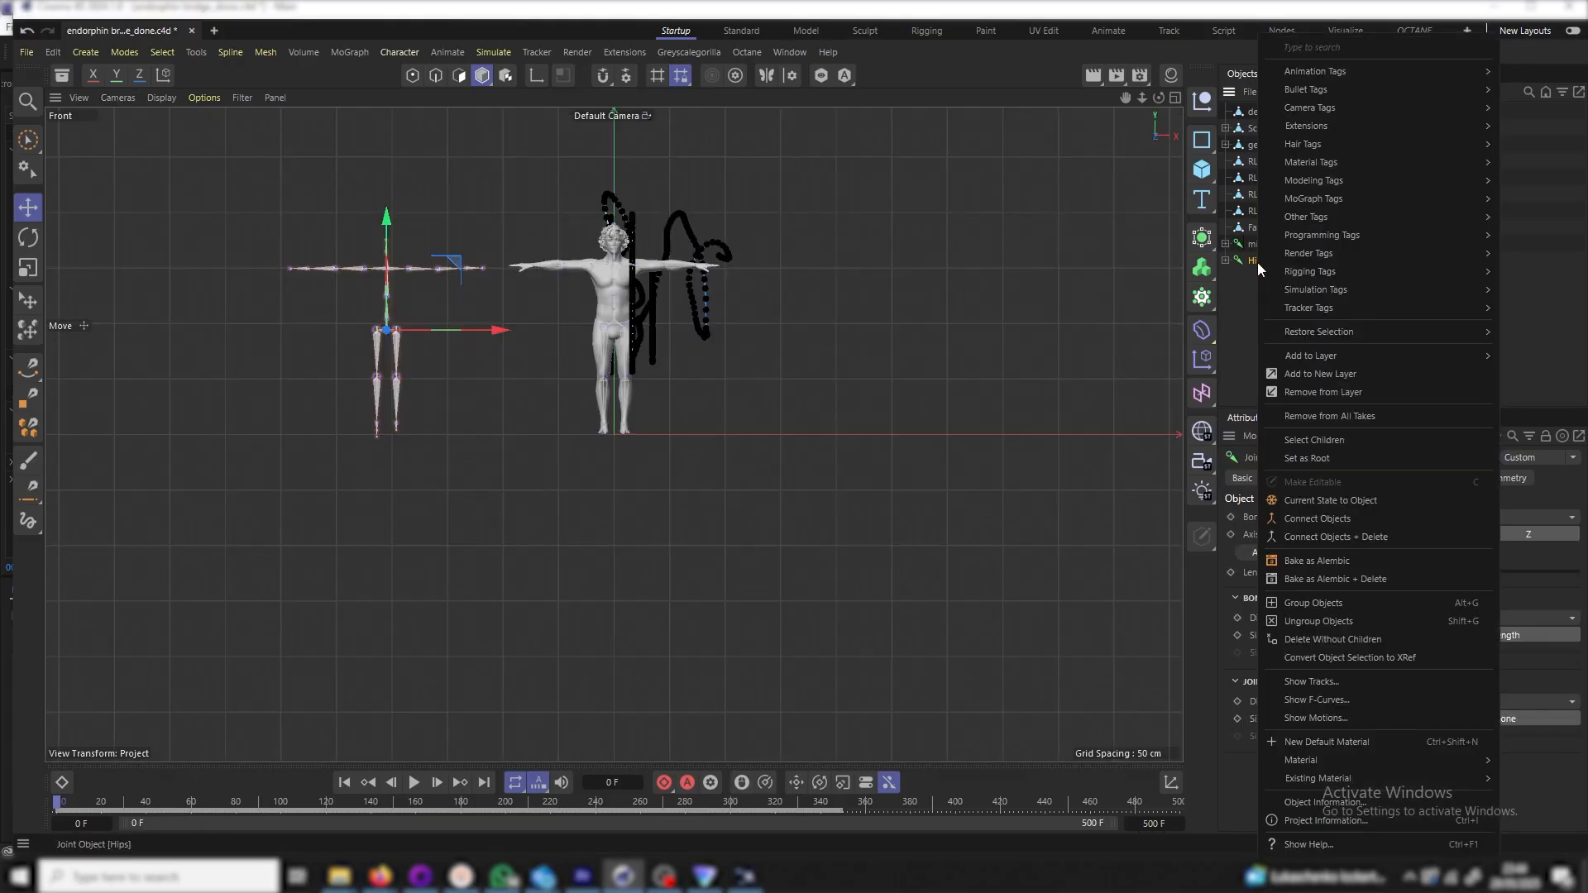
{"action": "left_click", "coordinate": [1330, 443]}
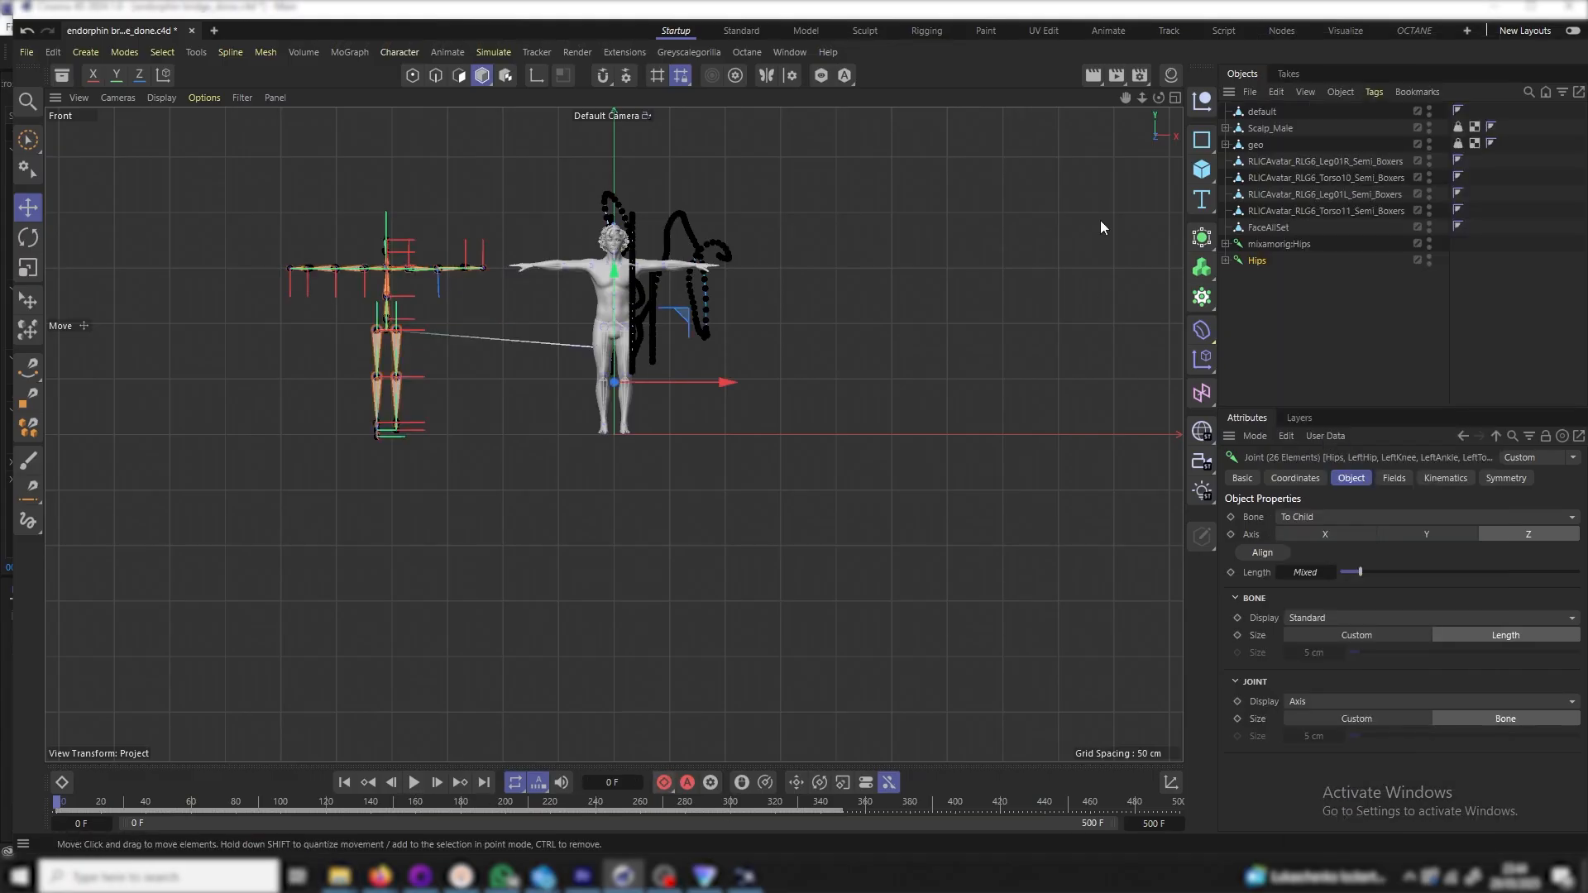
Clear the joint selection and return the viewport to perspective
{"action": "left_click", "coordinate": [1252, 324]}
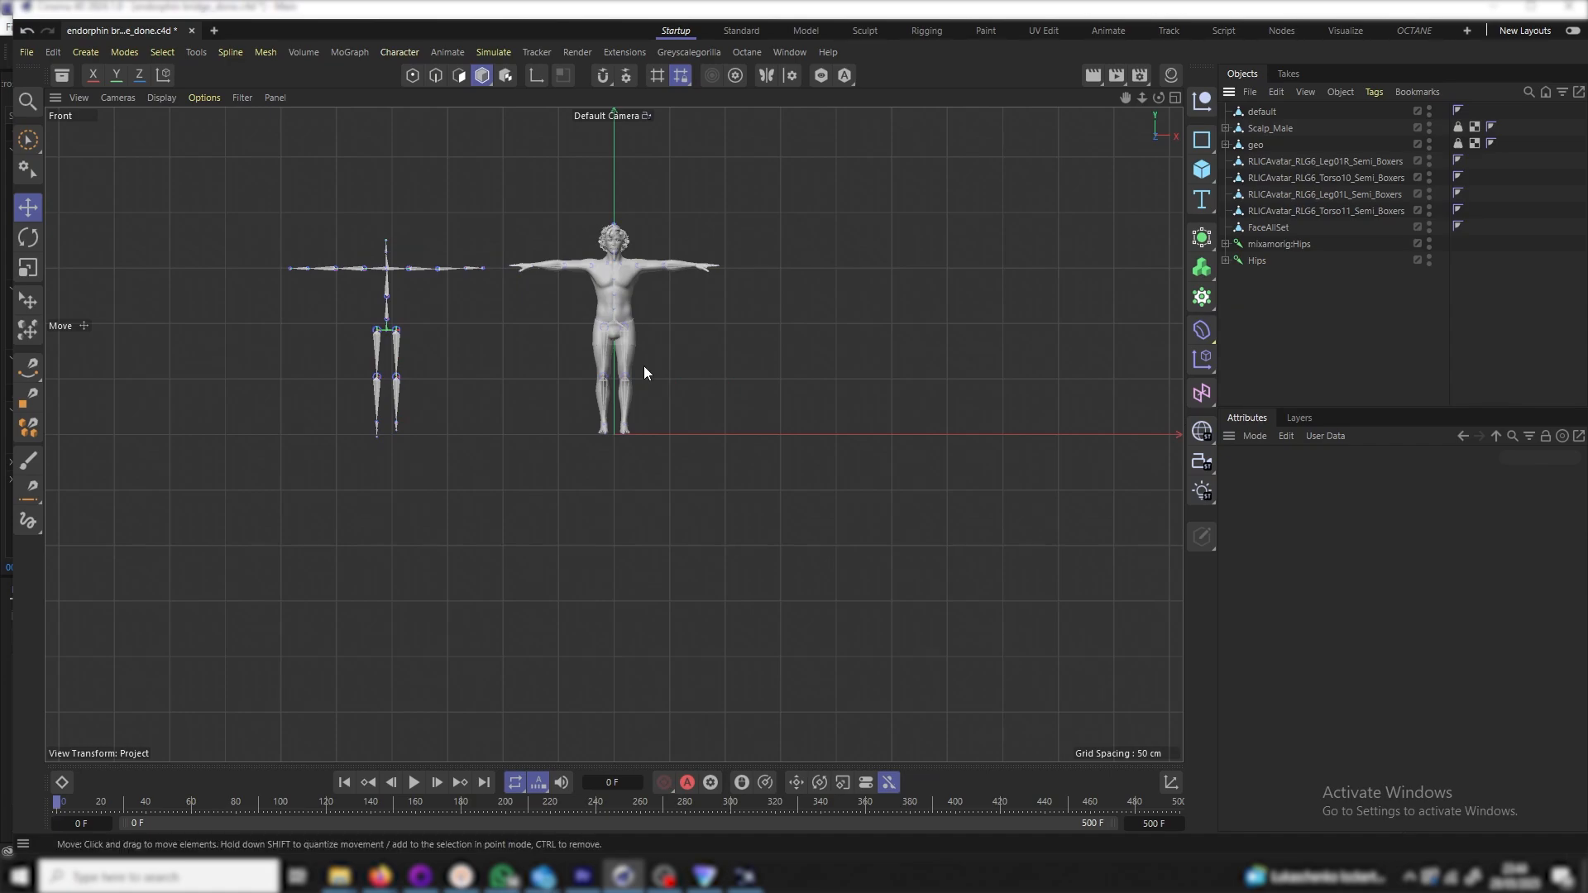
{"action": "scroll", "coordinate": [648, 375], "scroll_direction": "up", "scroll_amount": 5}
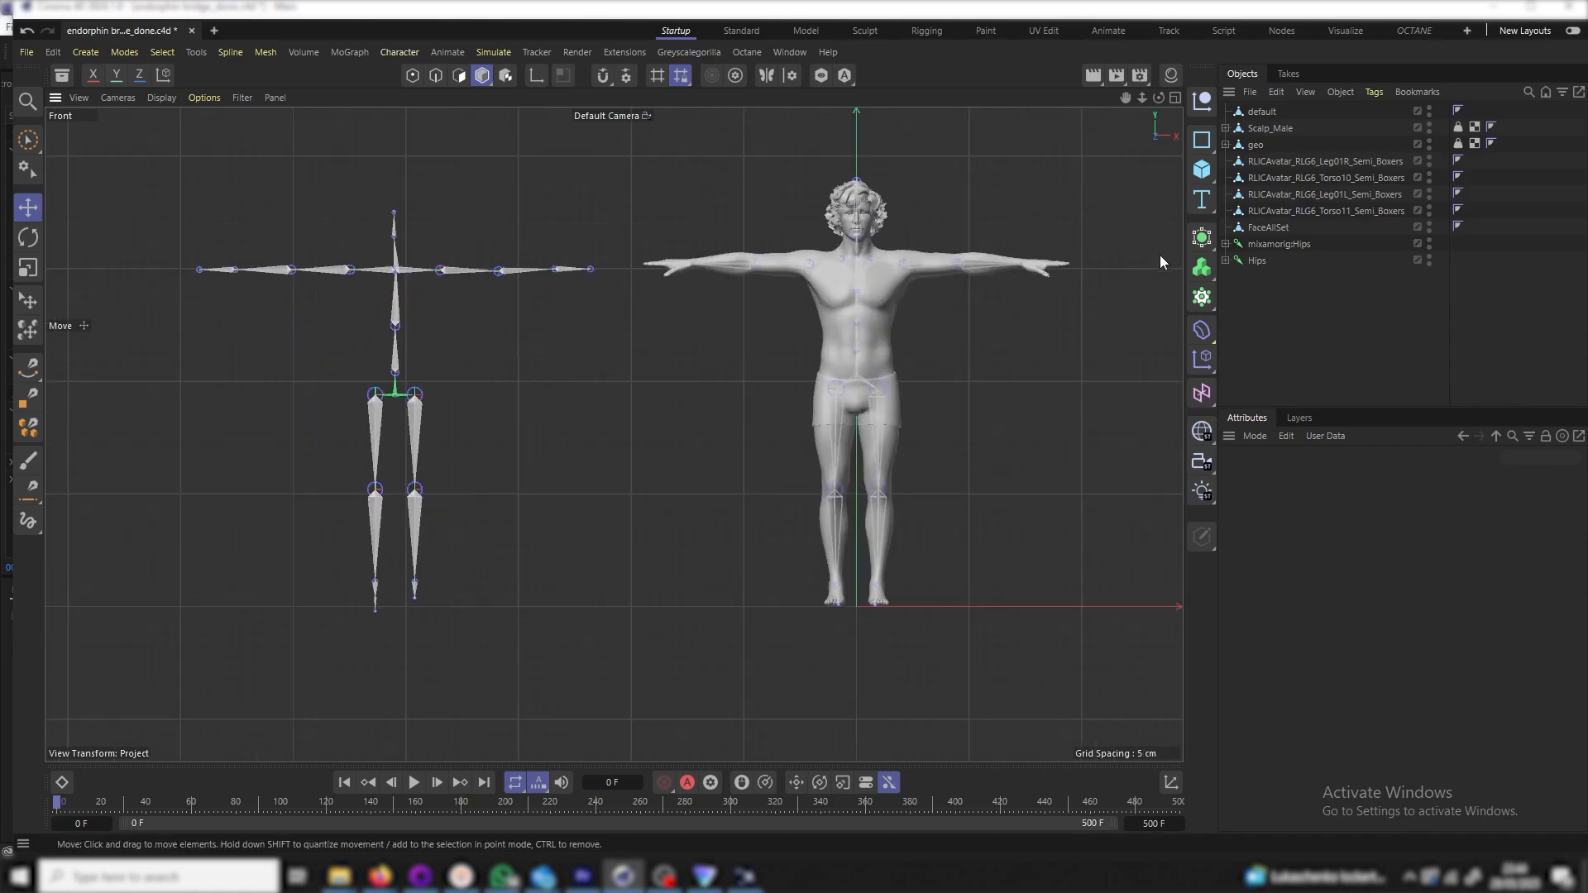
{"action": "left_click", "coordinate": [1255, 262]}
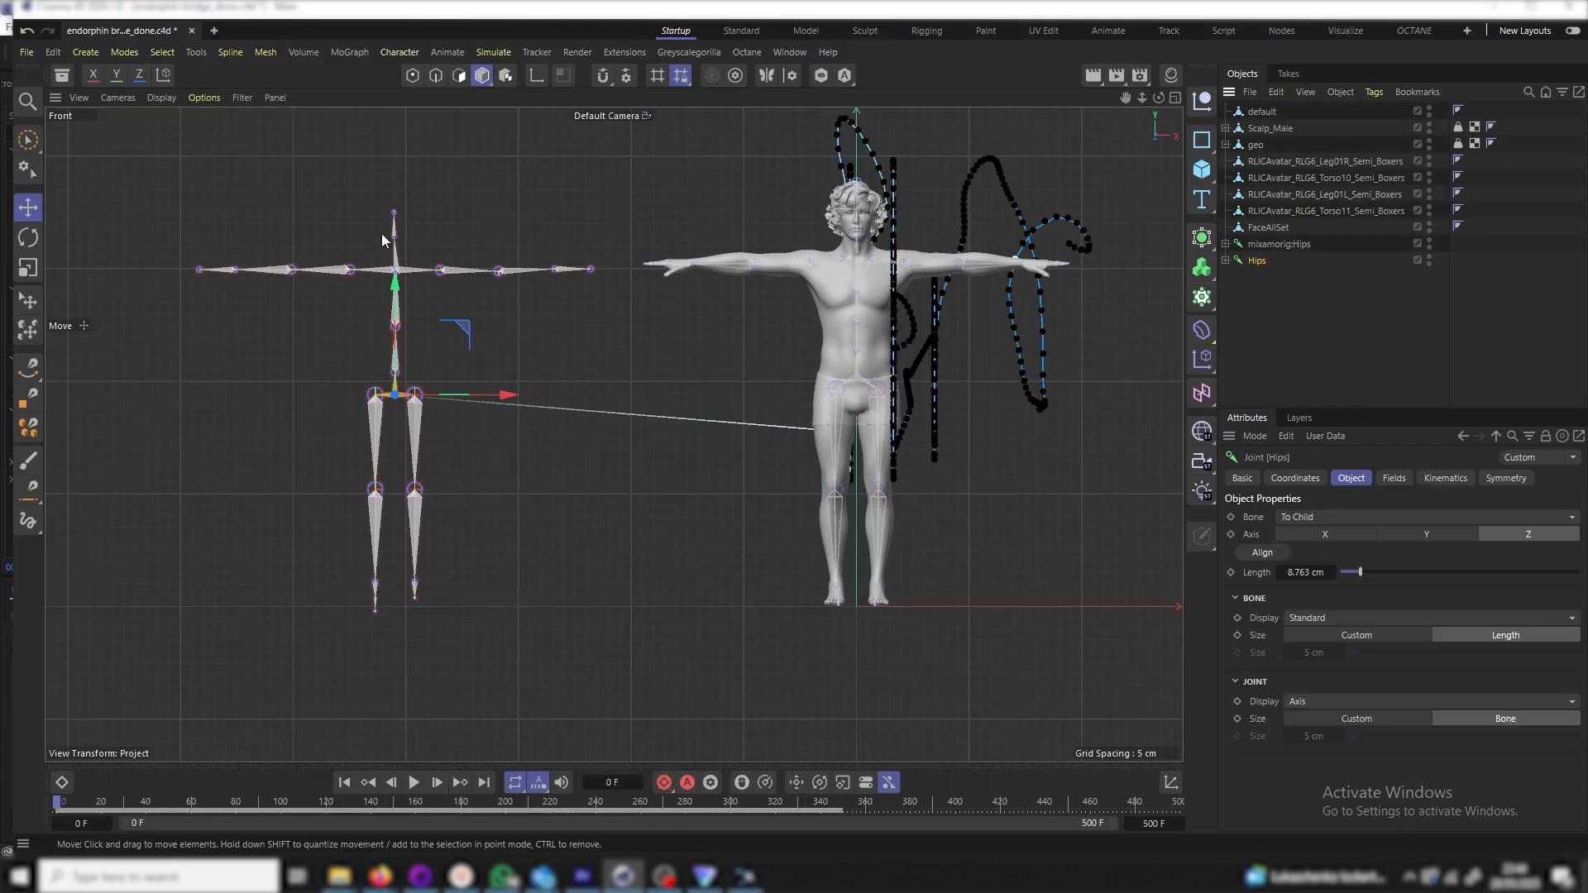
{"action": "left_click", "coordinate": [117, 97]}
{"action": "left_click", "coordinate": [162, 266]}
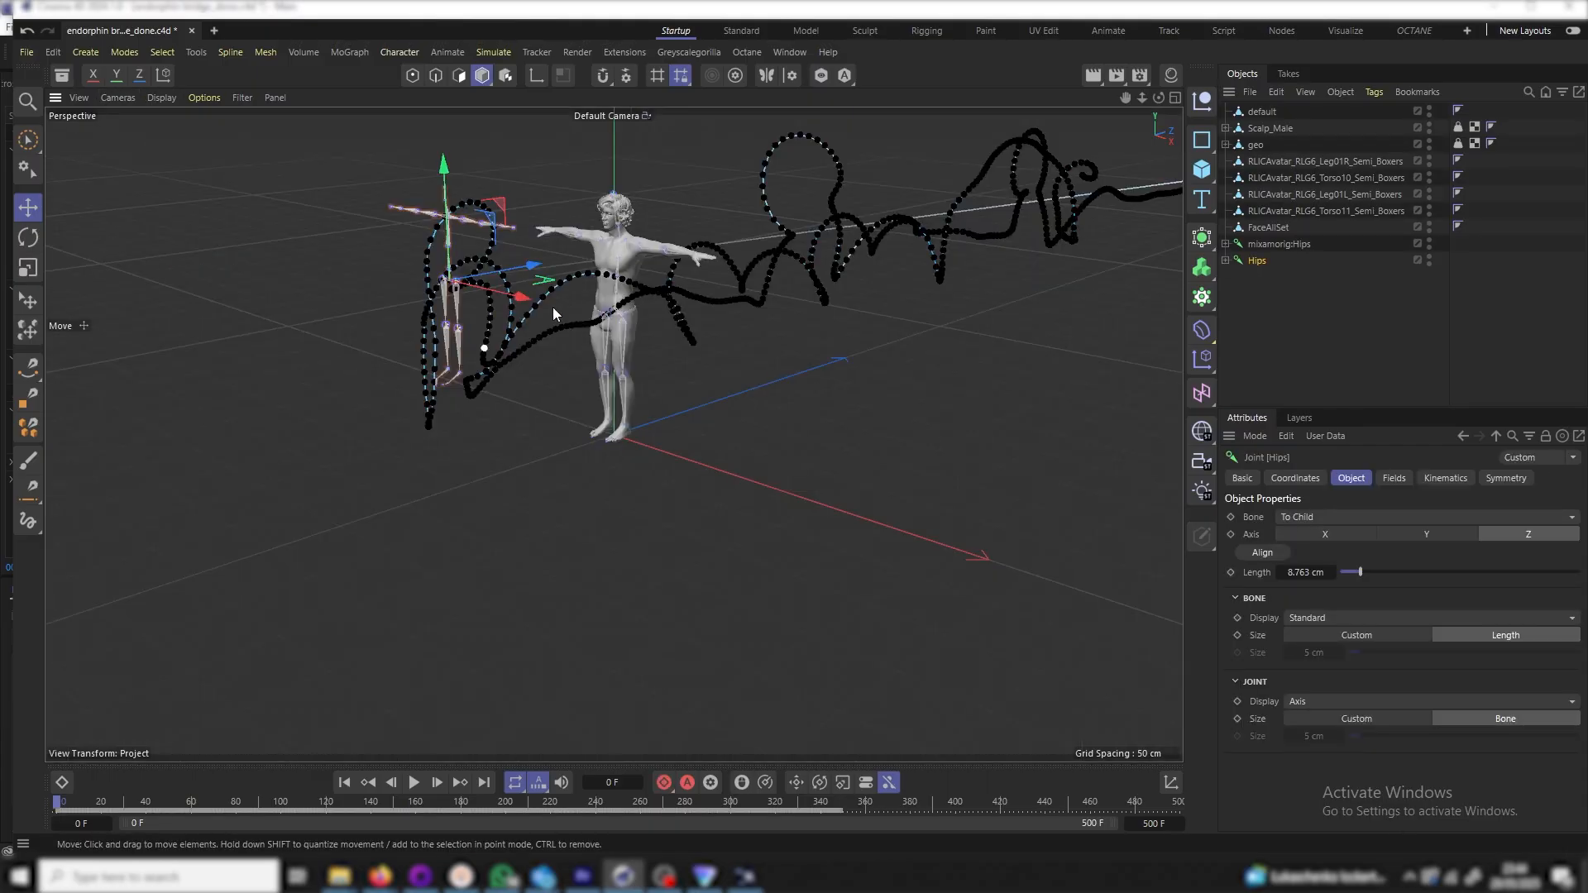
{"action": "left_click", "coordinate": [1288, 381]}
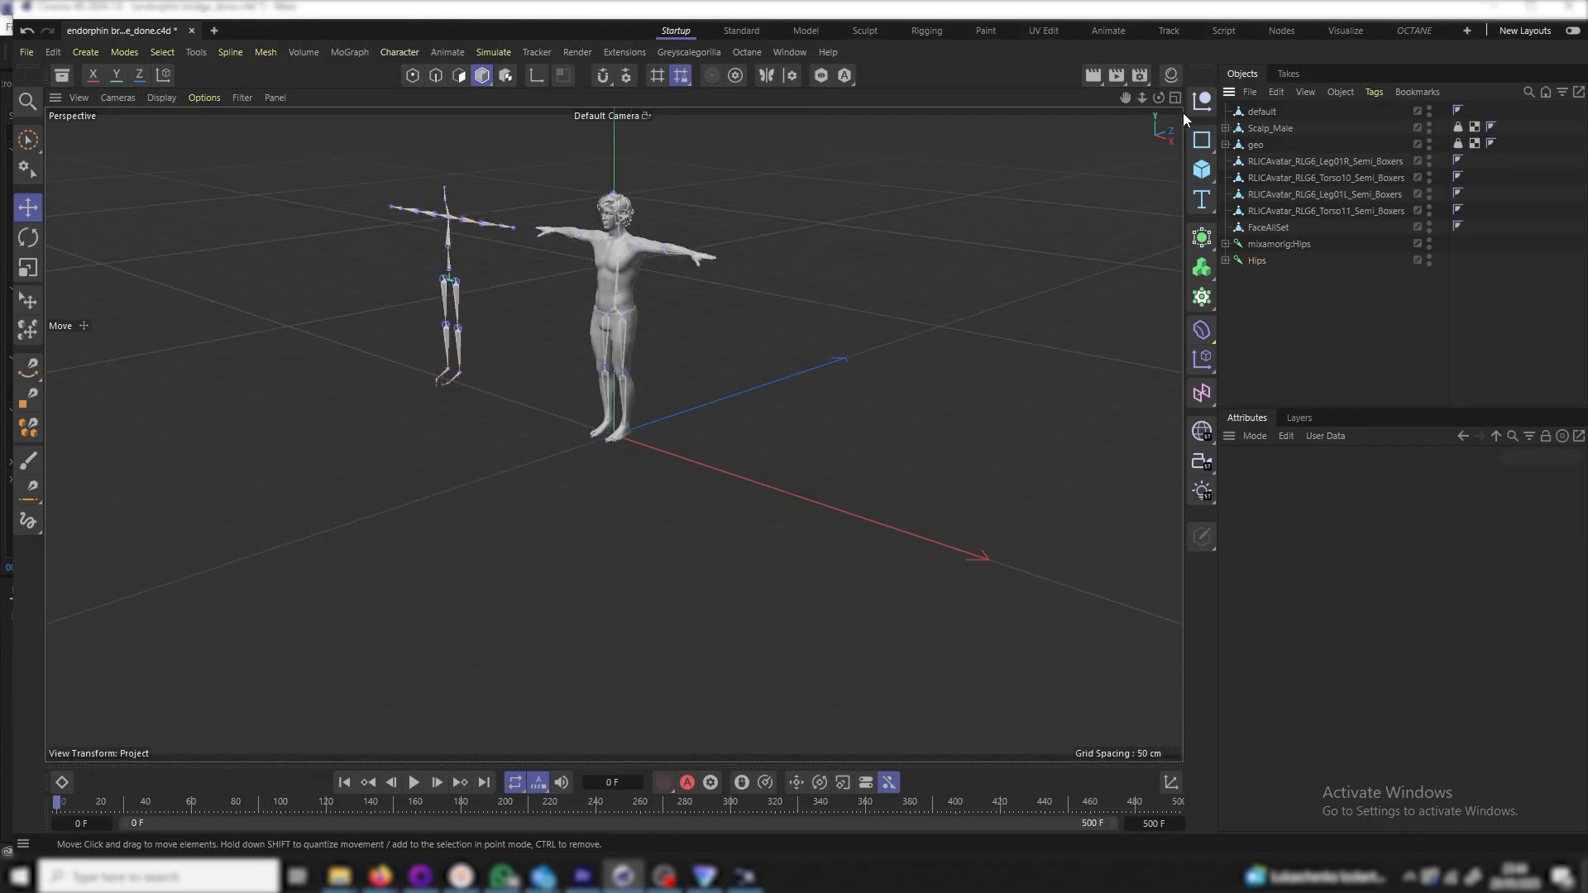
Add a new null named 'mixamo mesh'
{"action": "left_click", "coordinate": [1202, 101]}
{"action": "double_click", "coordinate": [1257, 112]}
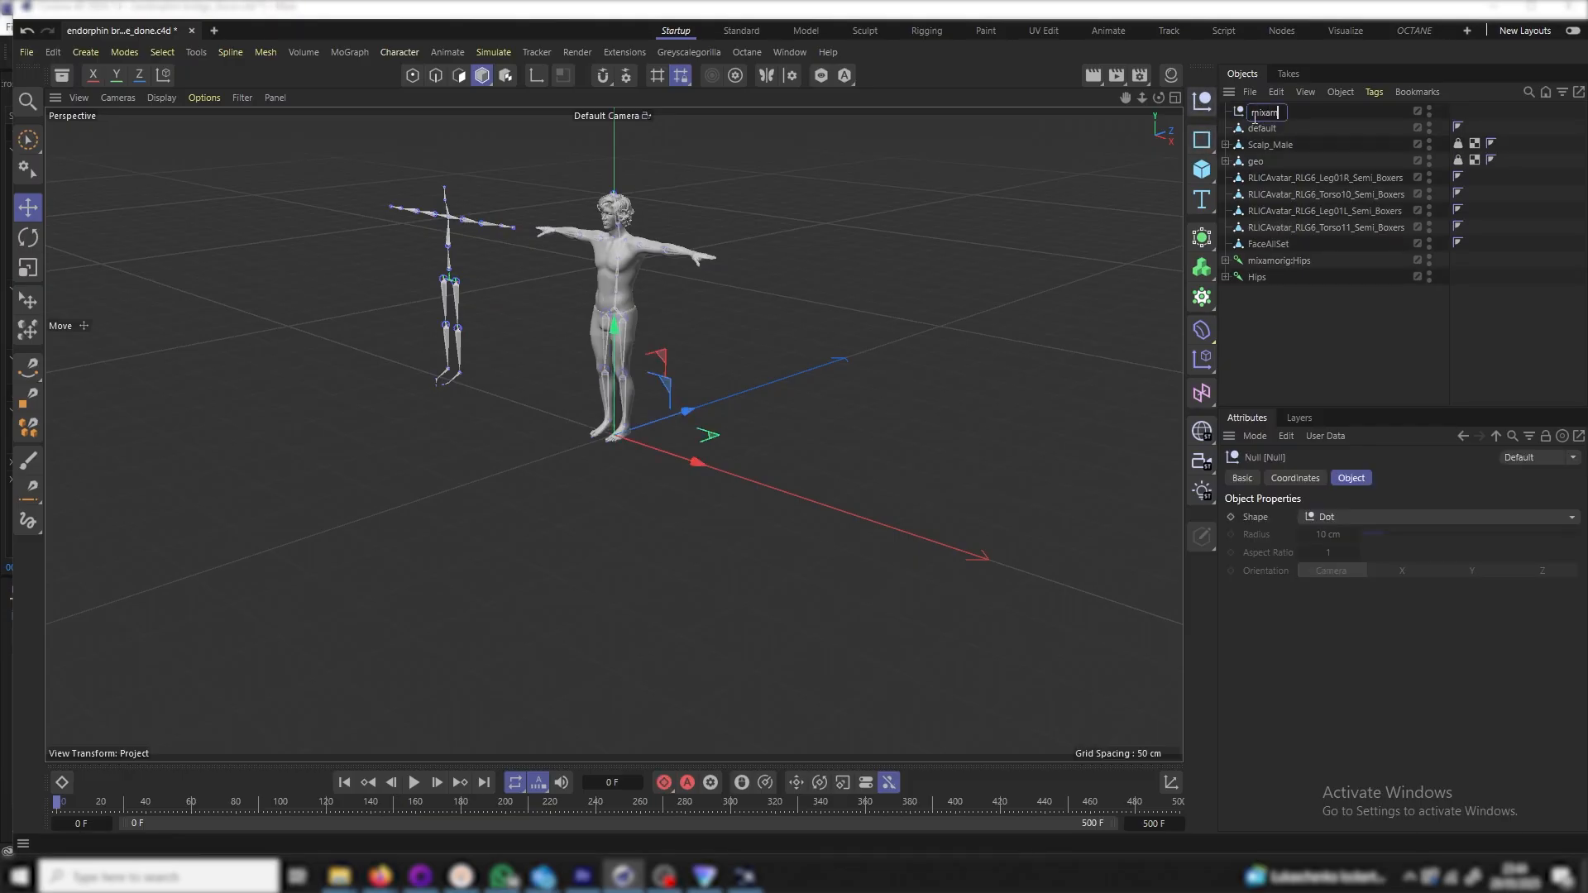
{"action": "type", "text": "mixamo mesh"}
{"action": "key", "text": "Return"}
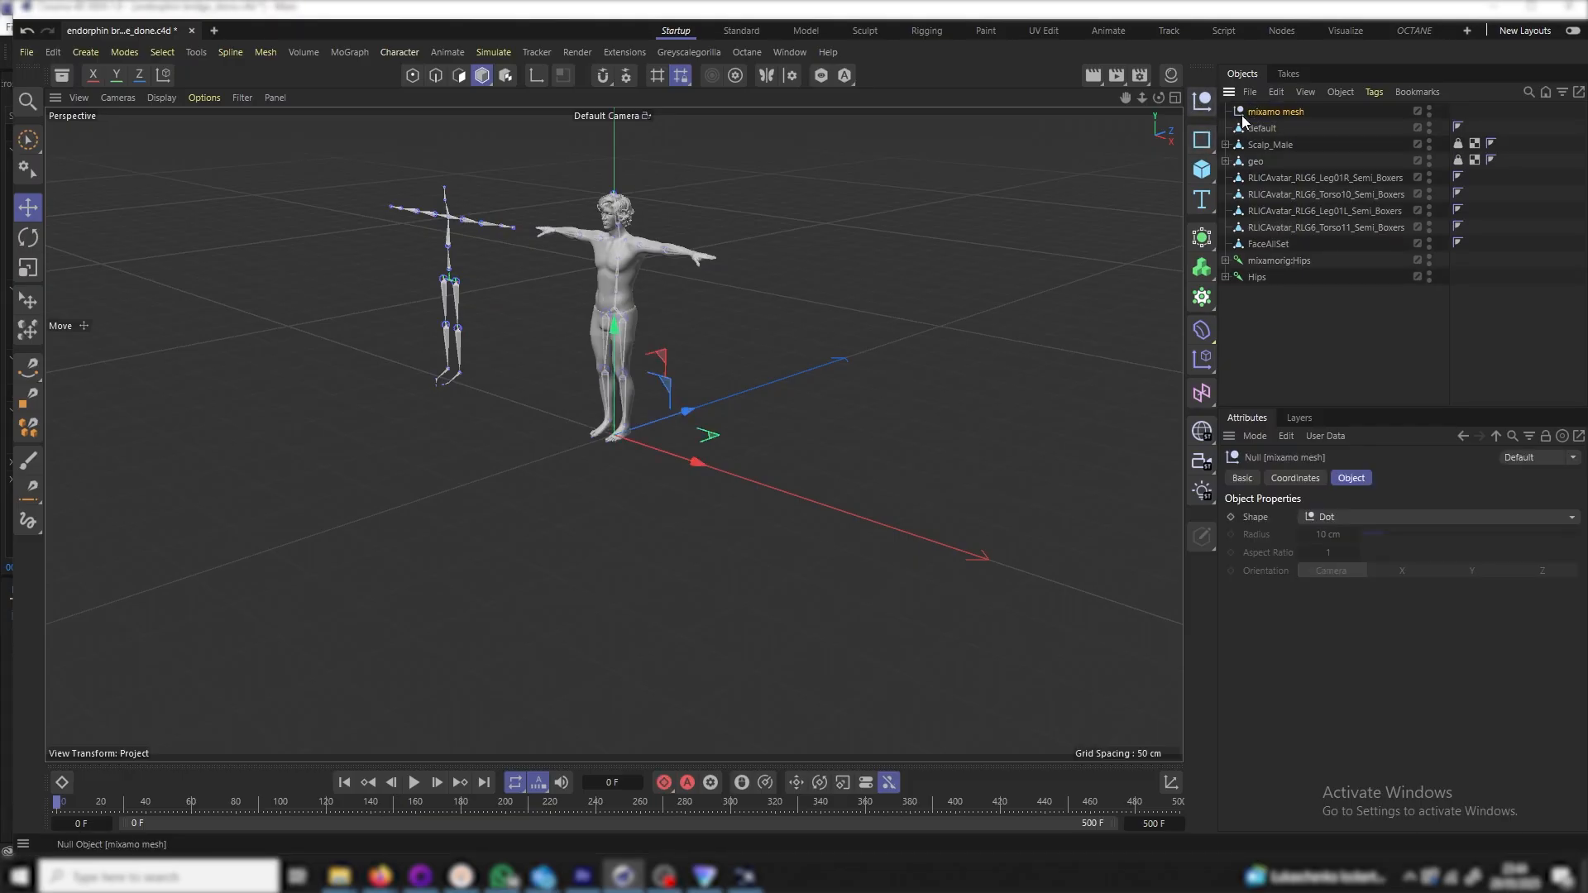
Parent the mesh pieces default through FaceAllSet under mixamo mesh and collapse it
{"action": "left_click", "coordinate": [1266, 128]}
{"action": "left_click", "coordinate": [1293, 245], "text": "shift"}
{"action": "left_click_drag", "start_coordinate": [1297, 231], "coordinate": [1296, 112]}
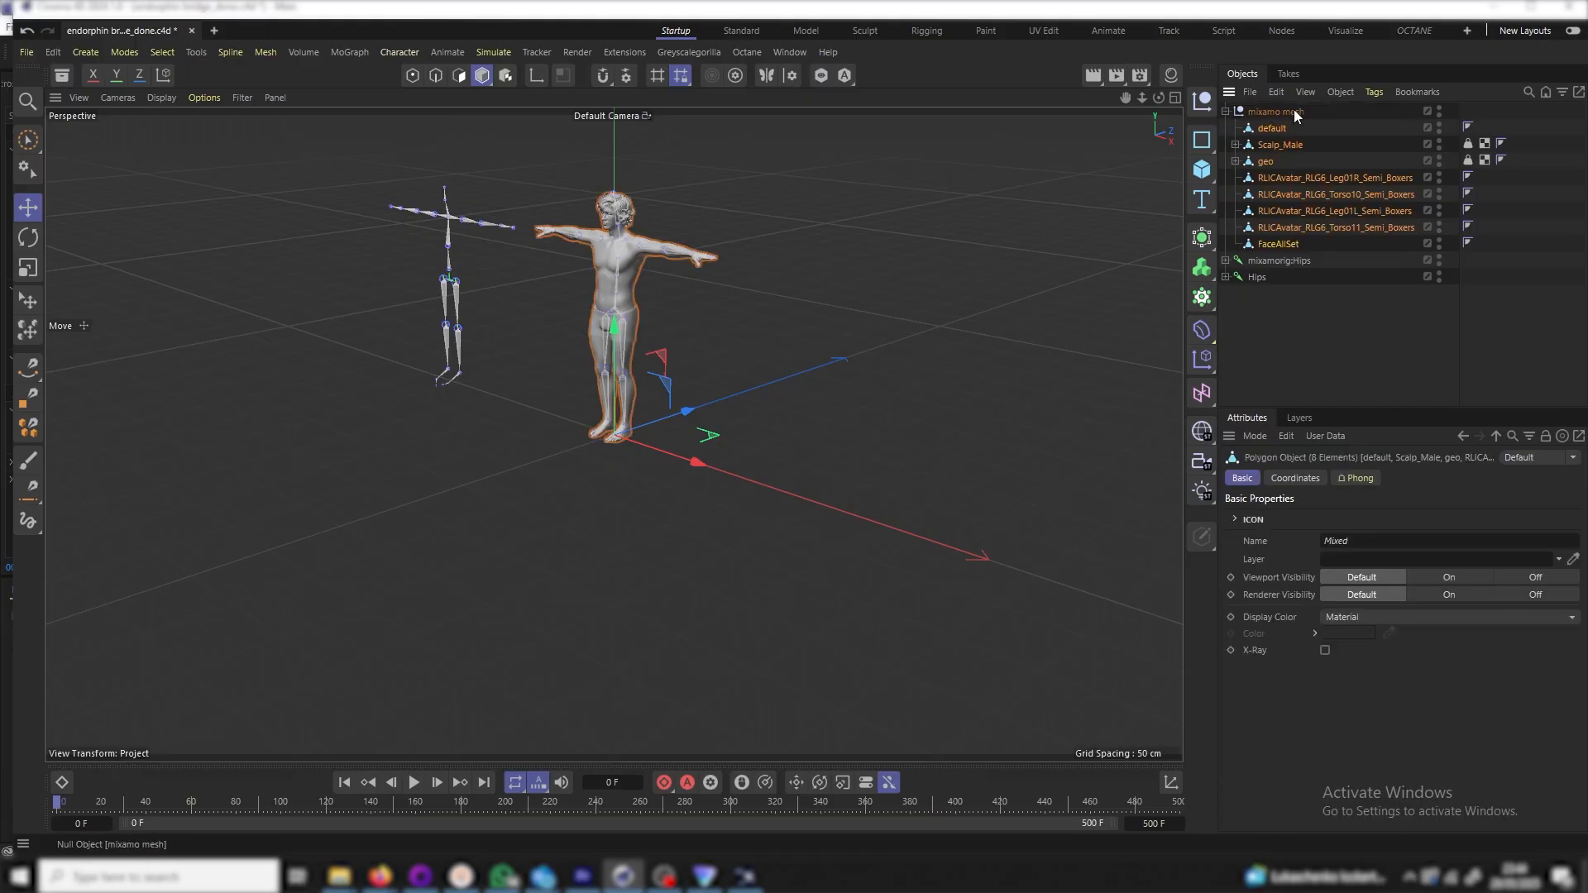
{"action": "left_click", "coordinate": [1224, 111]}
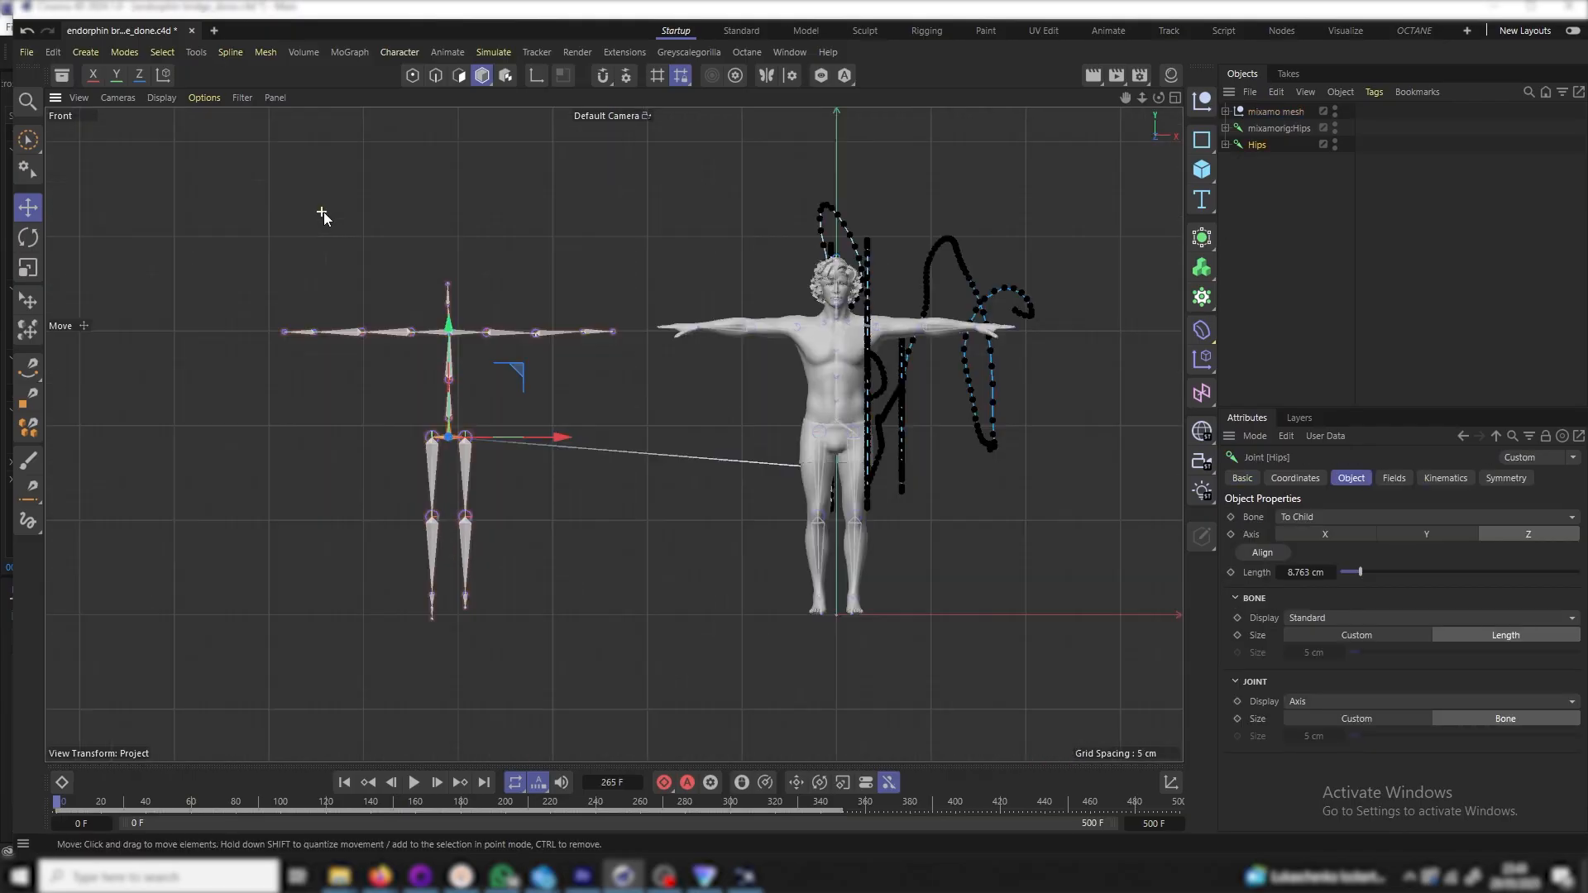
{"action": "scroll", "coordinate": [322, 217], "scroll_direction": "down", "scroll_amount": 1}
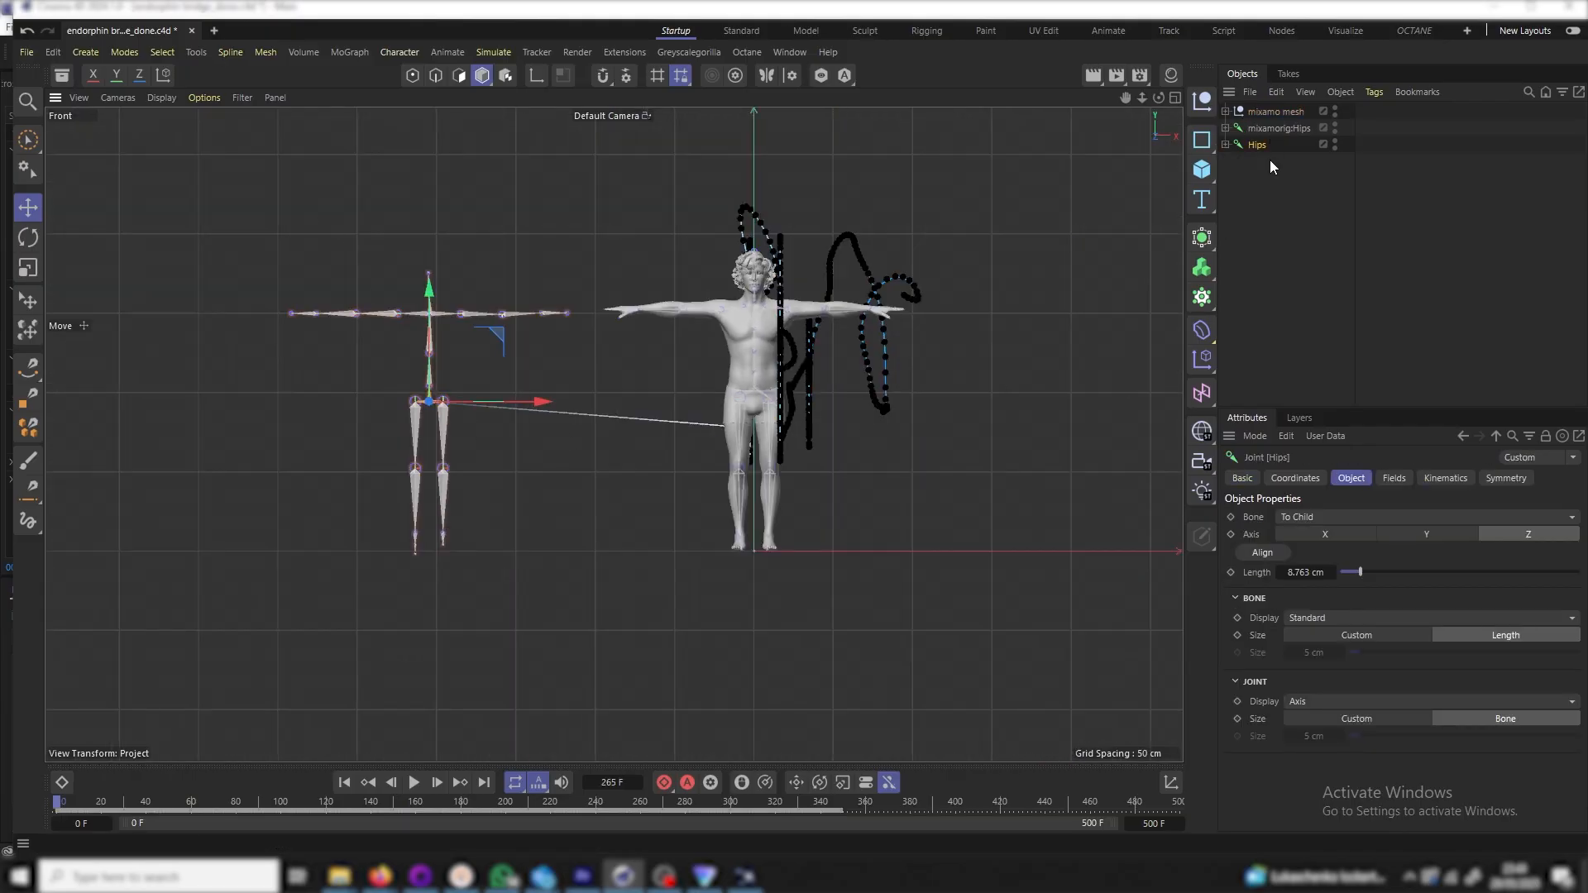
Constrain mixamorig:Hips to Hips with a 5 cm P.Y offset, then select its child joints
{"action": "left_click", "coordinate": [1271, 128]}
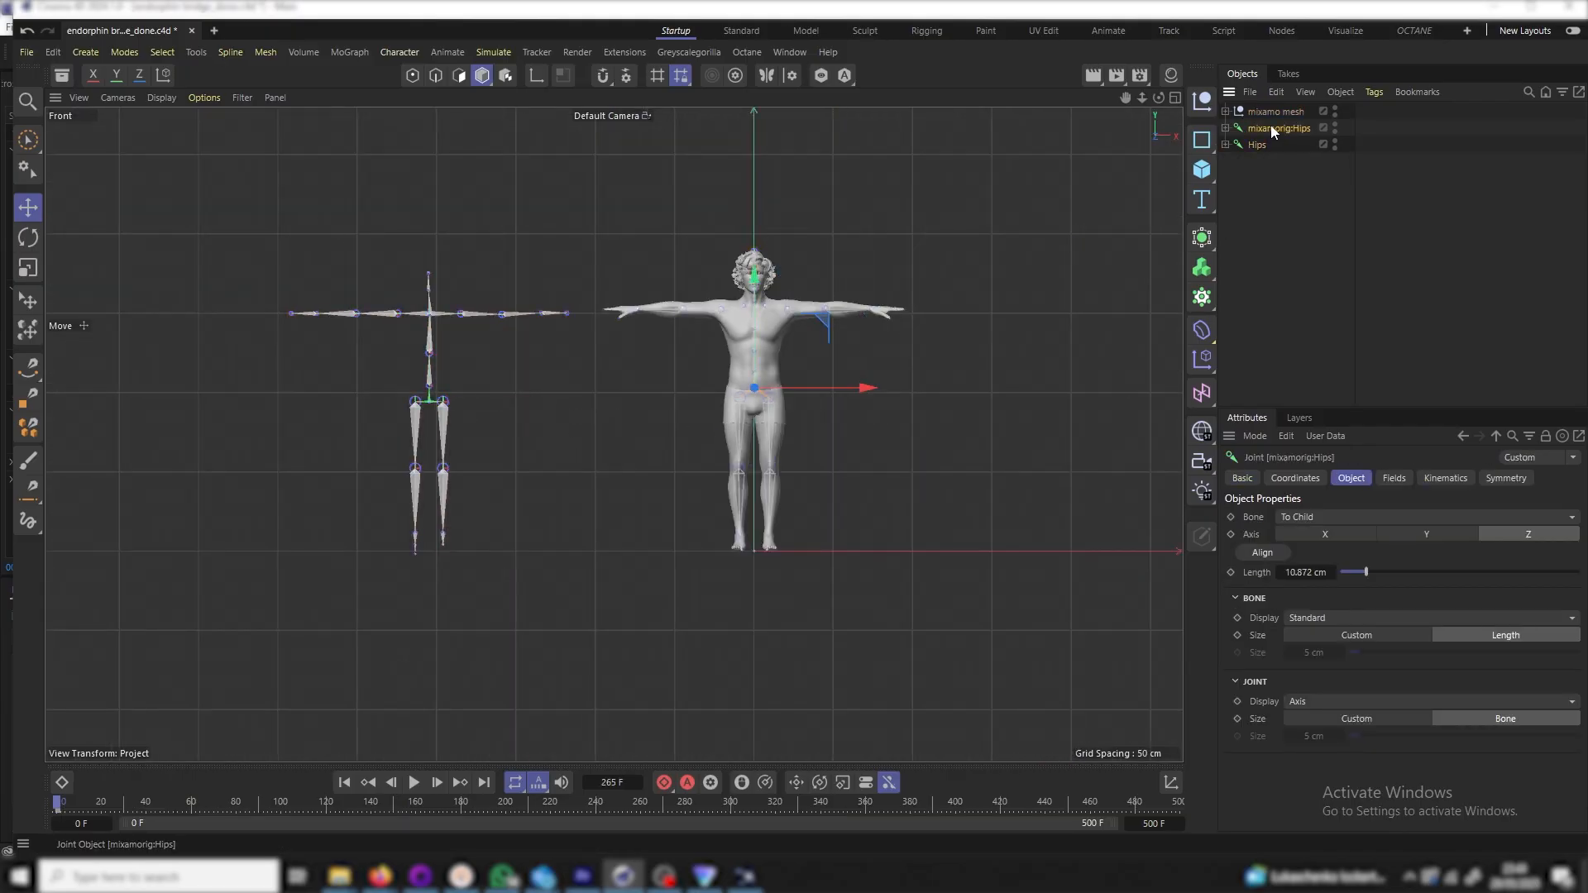
{"action": "right_click", "coordinate": [1271, 126]}
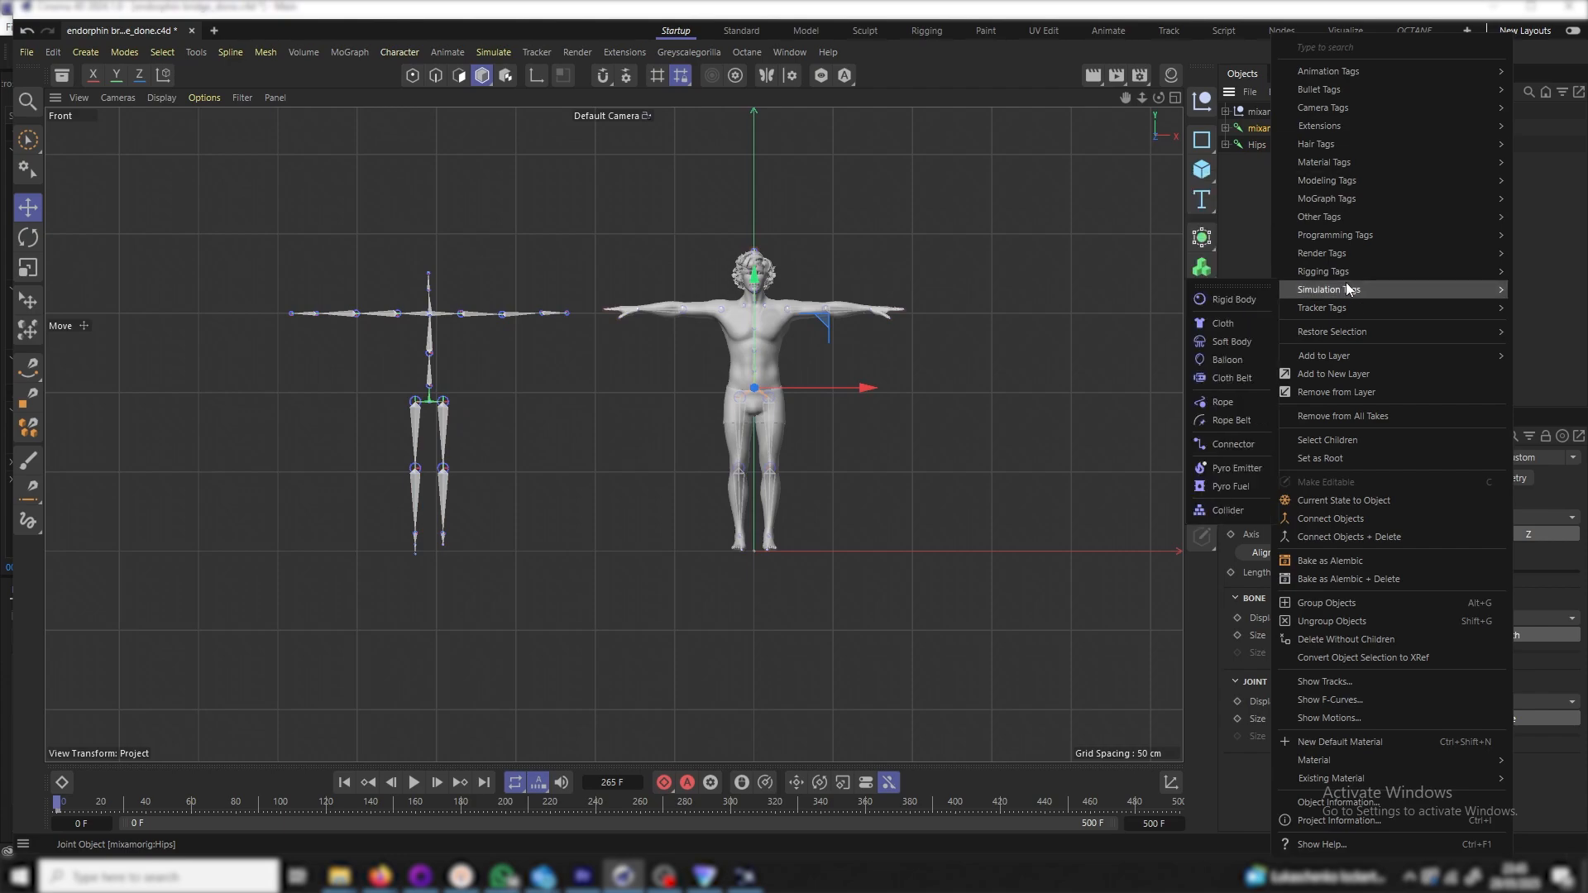
{"action": "mouse_move", "coordinate": [1348, 272]}
{"action": "left_click", "coordinate": [1210, 354]}
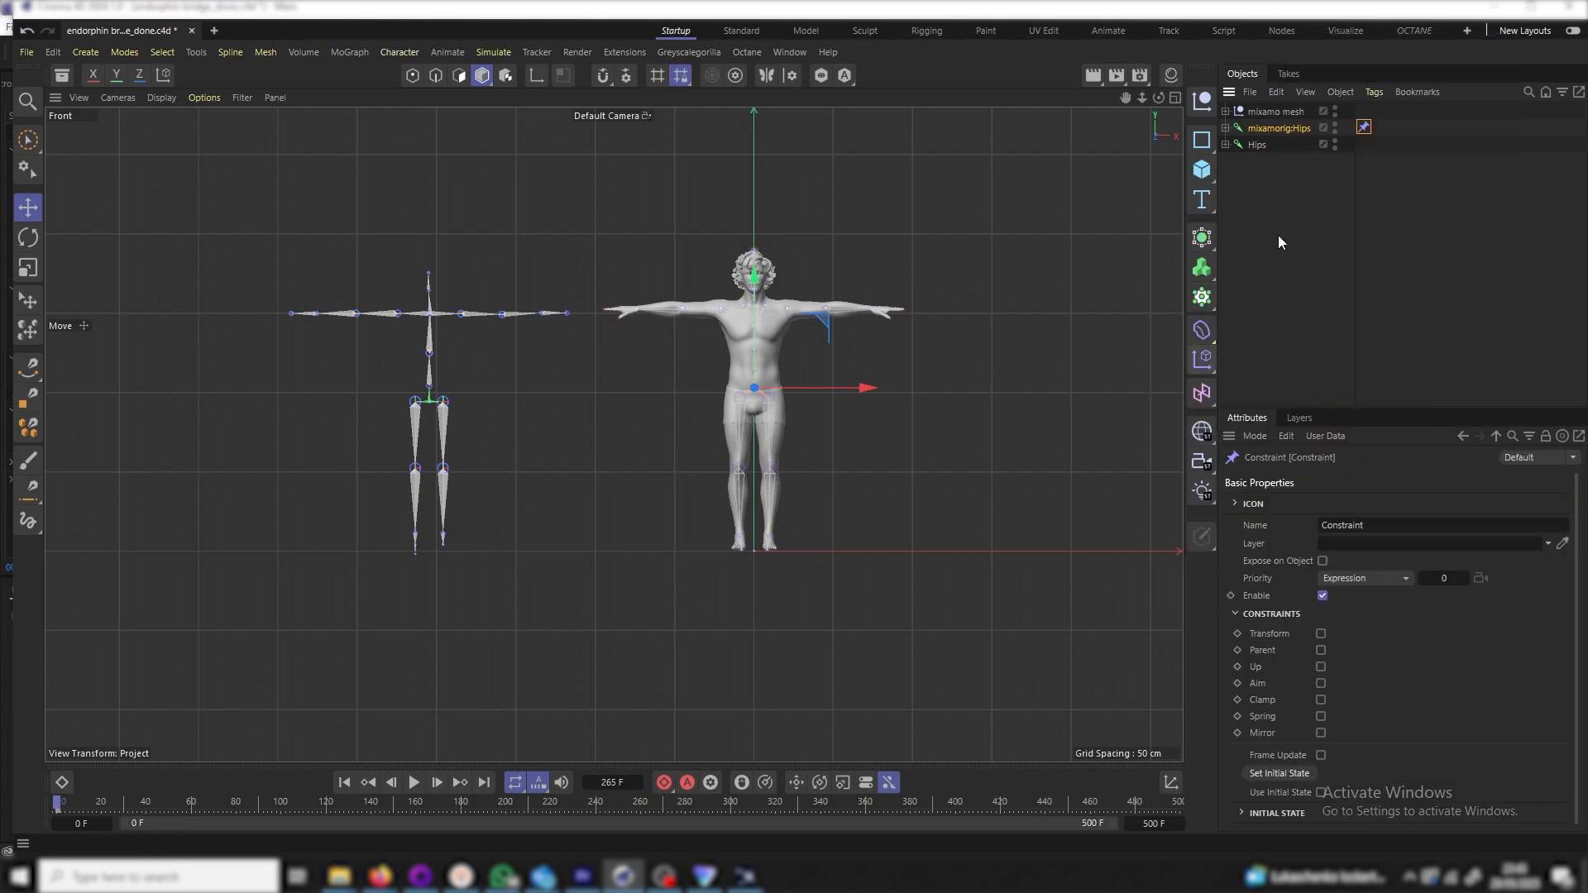
{"action": "left_click", "coordinate": [1321, 634]}
{"action": "left_click", "coordinate": [1280, 479]}
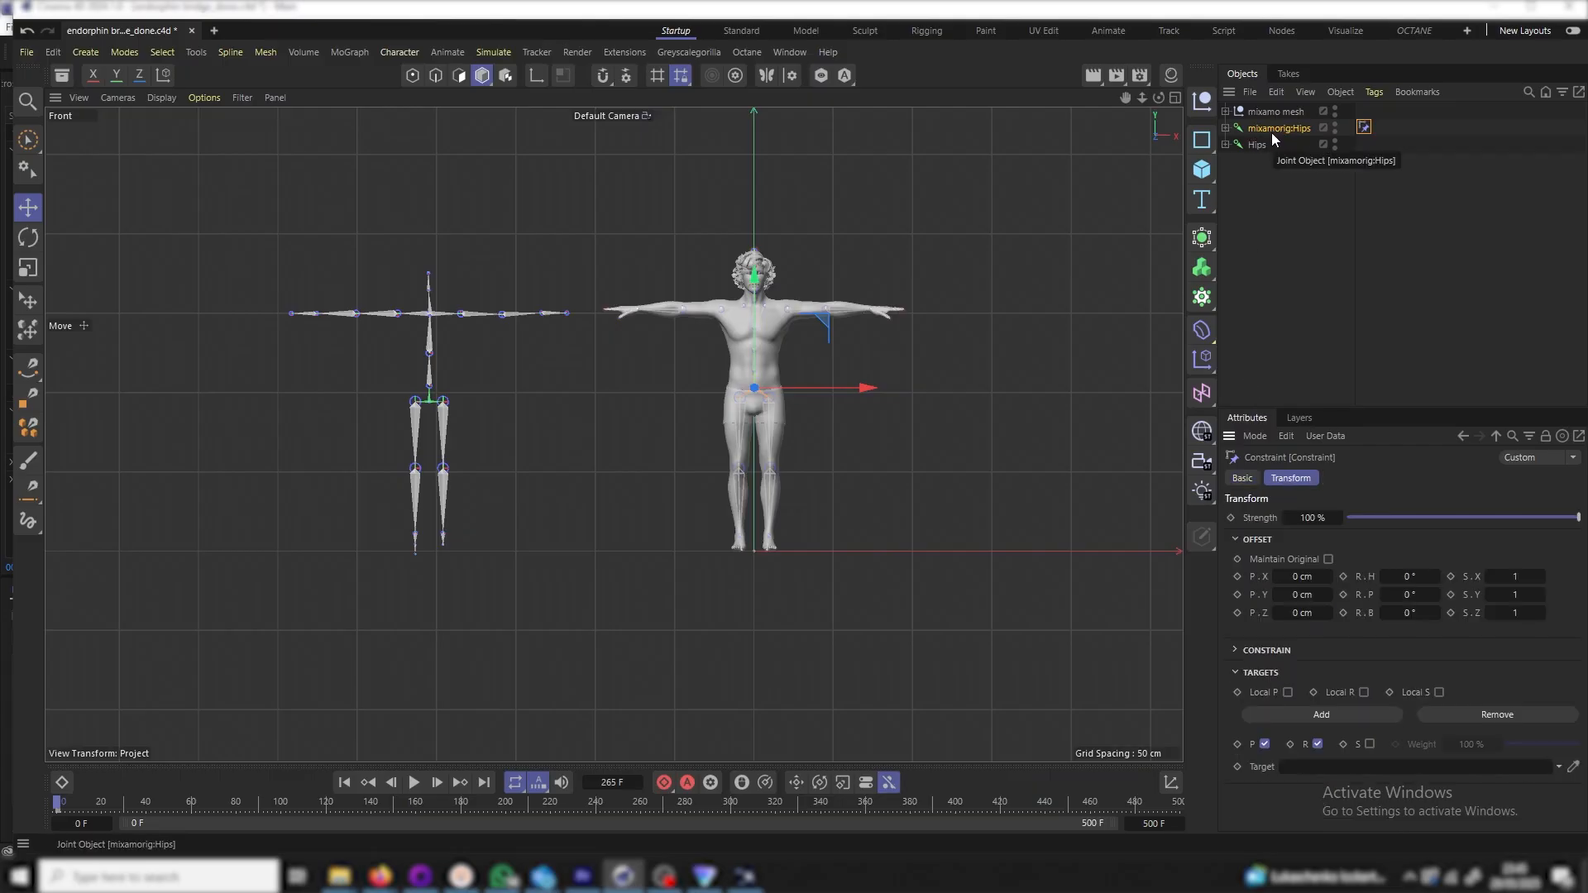
{"action": "left_click_drag", "start_coordinate": [1136, 392], "coordinate": [1311, 766]}
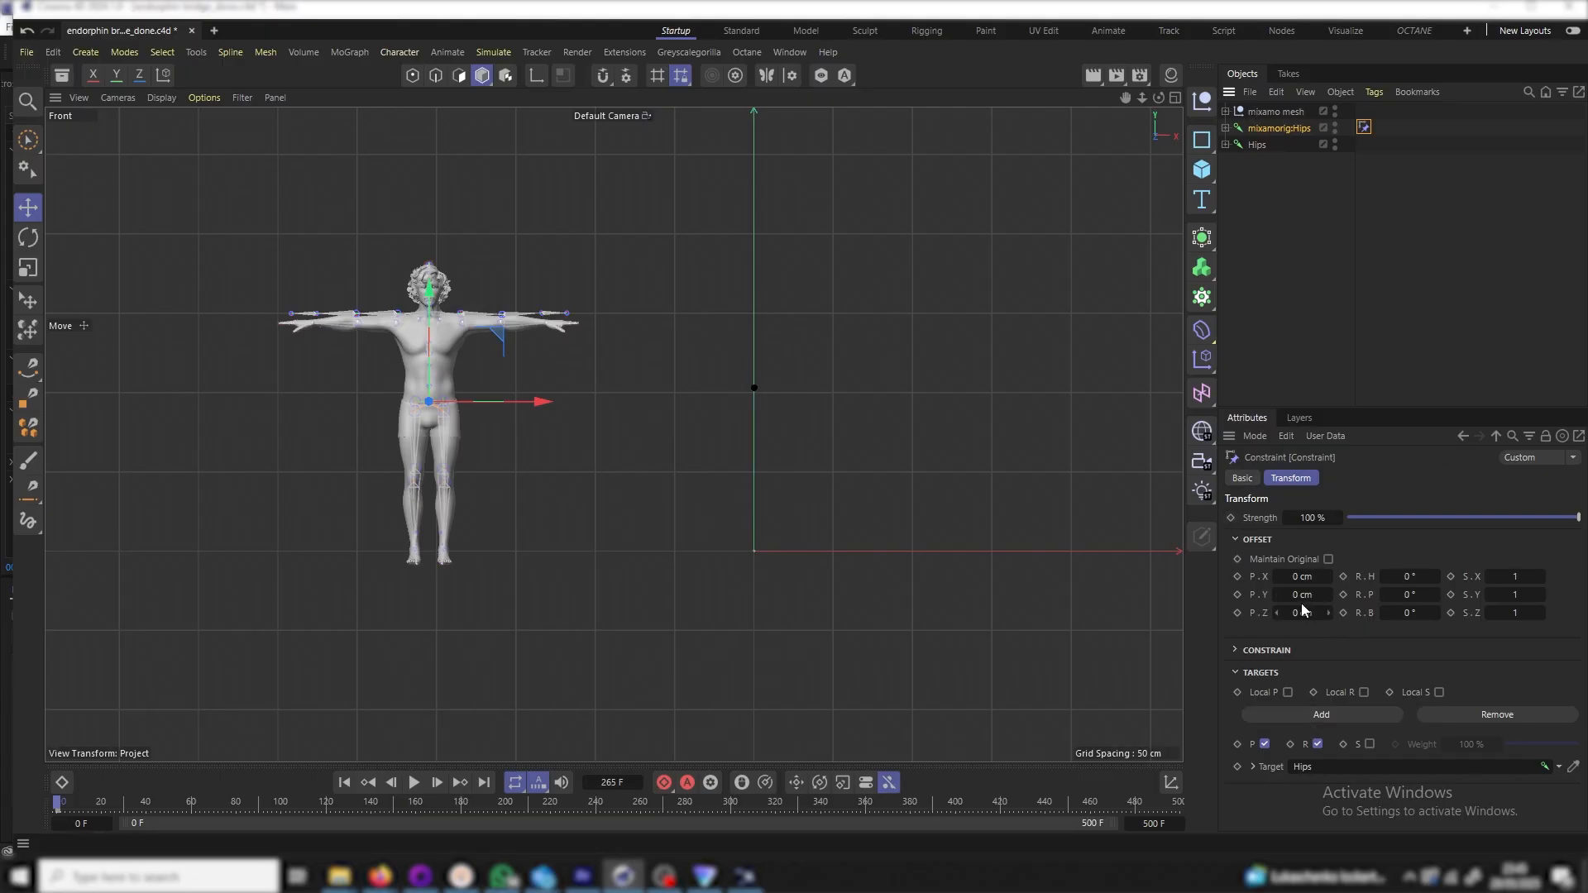
{"action": "left_click_drag", "start_coordinate": [1300, 594], "coordinate": [1322, 594]}
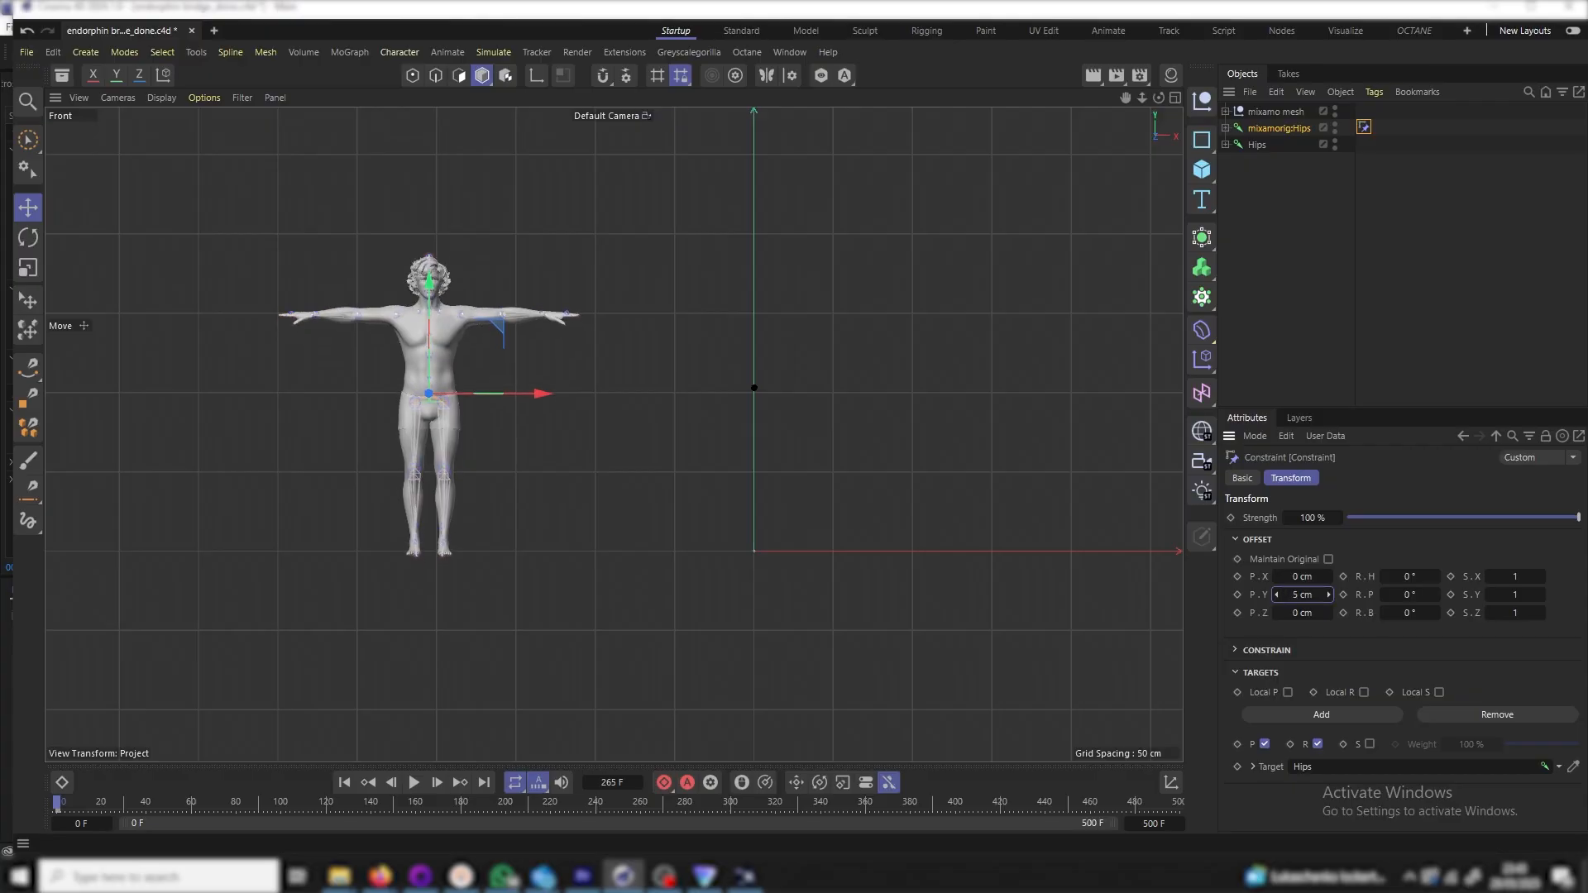
{"action": "right_click", "coordinate": [1285, 126]}
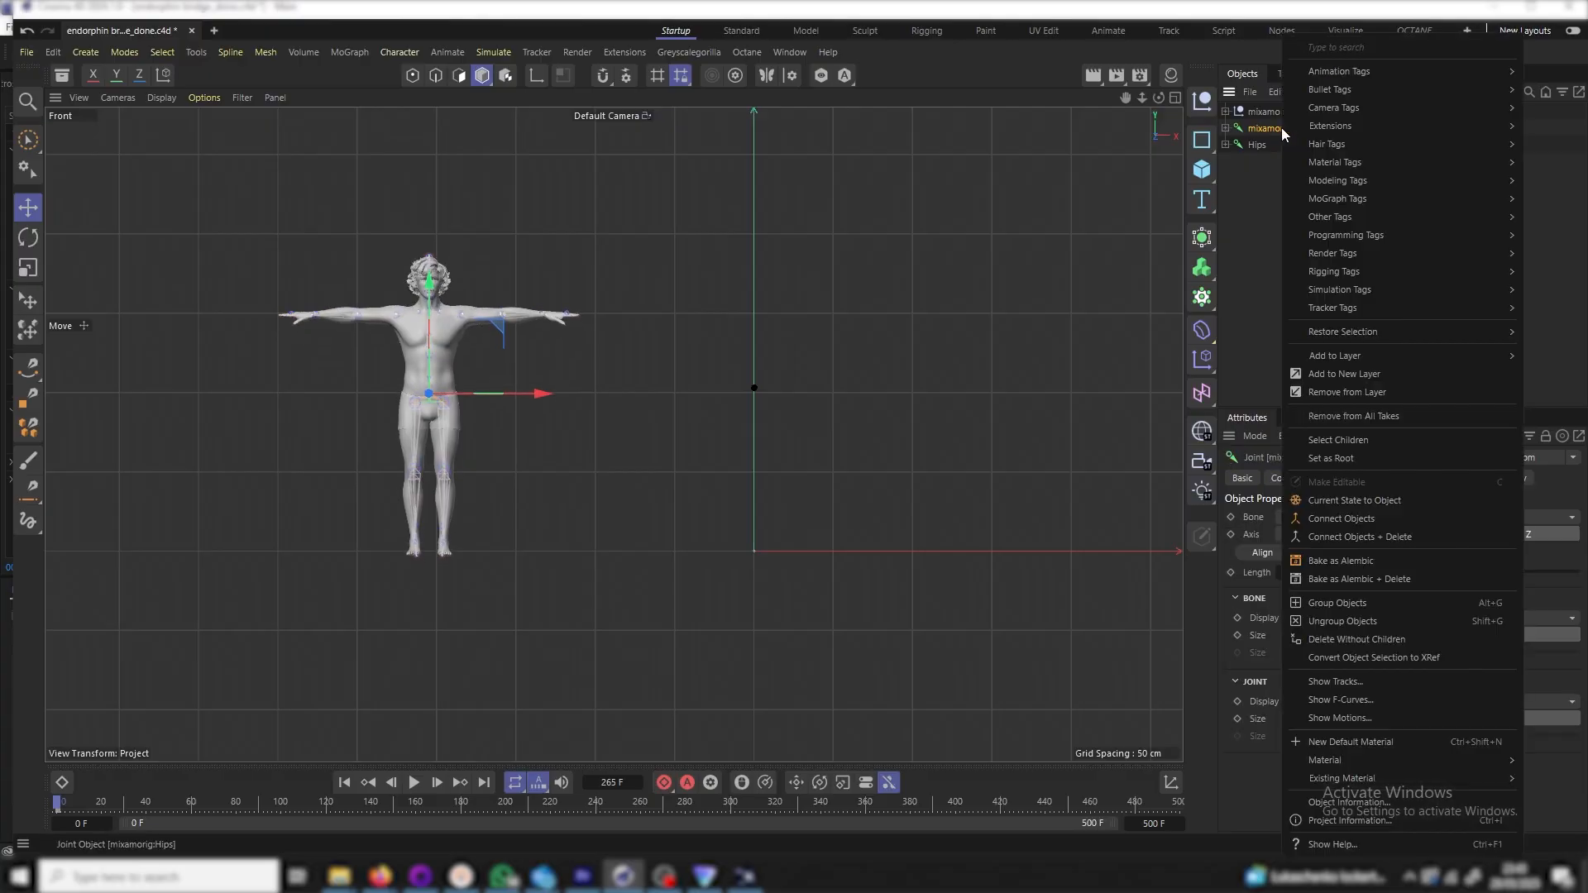
{"action": "left_click", "coordinate": [1348, 439]}
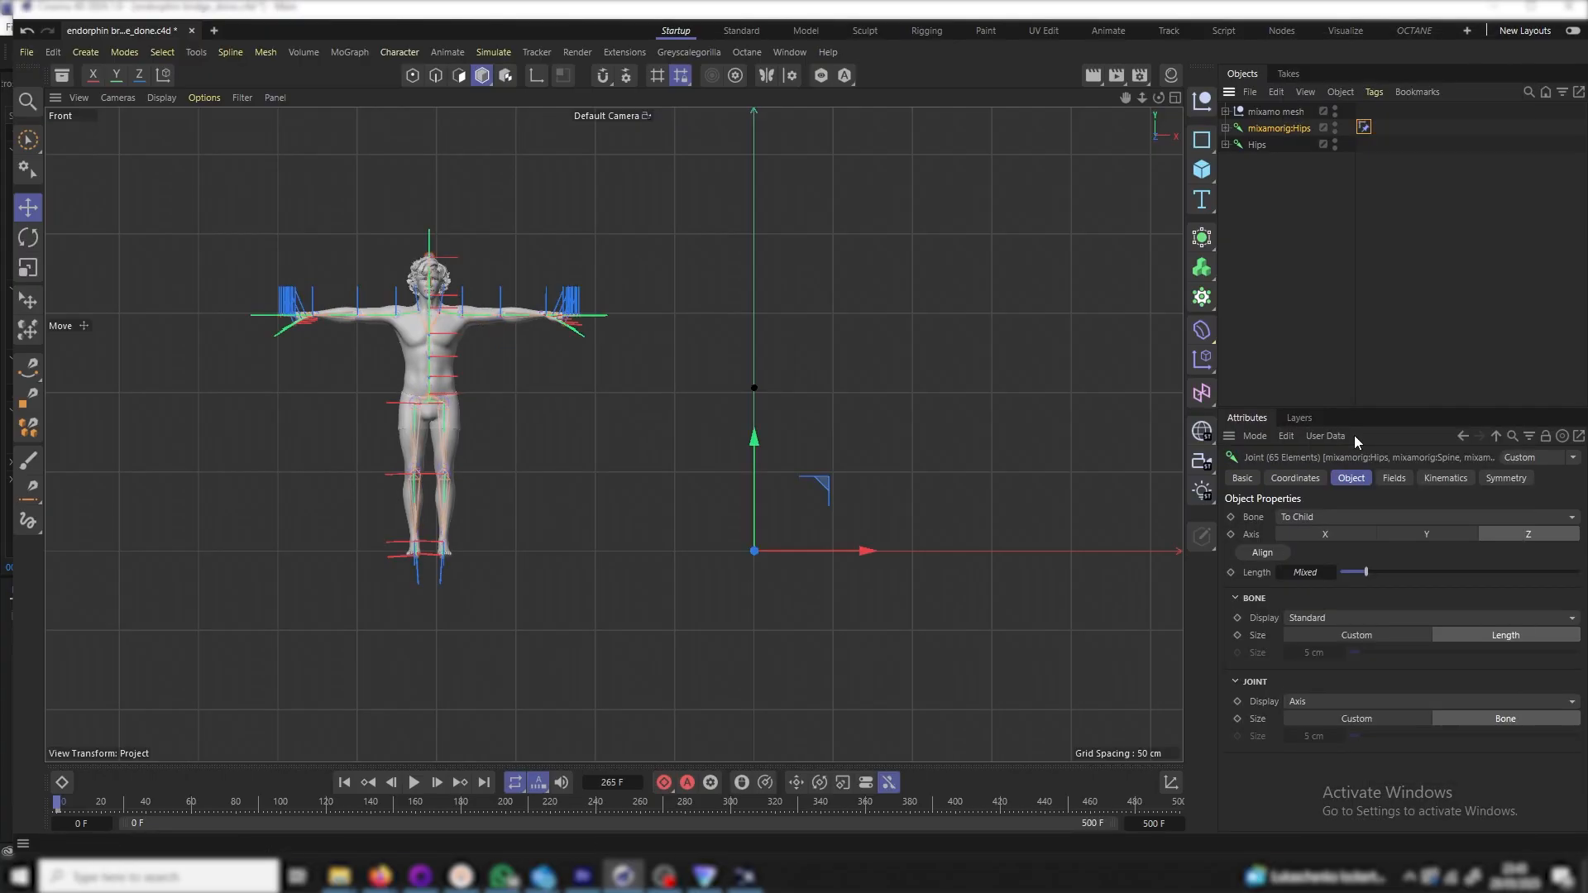
Key all selected Mixamo joints, then delete the constraint tag on mixamorig:Hips
{"action": "left_click", "coordinate": [666, 785]}
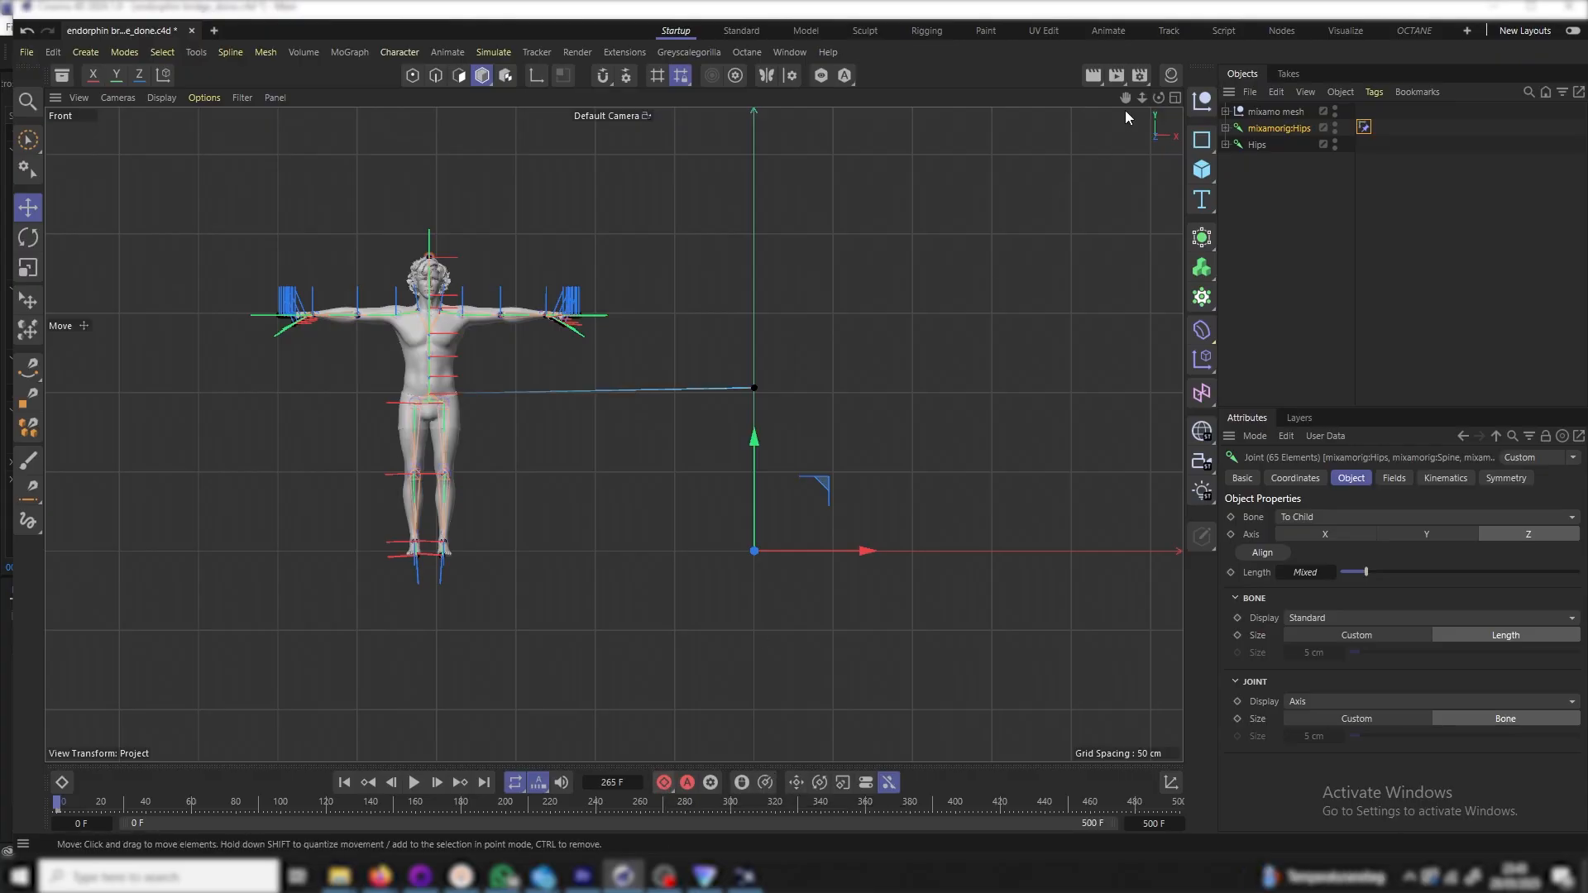
{"action": "left_click", "coordinate": [1363, 126]}
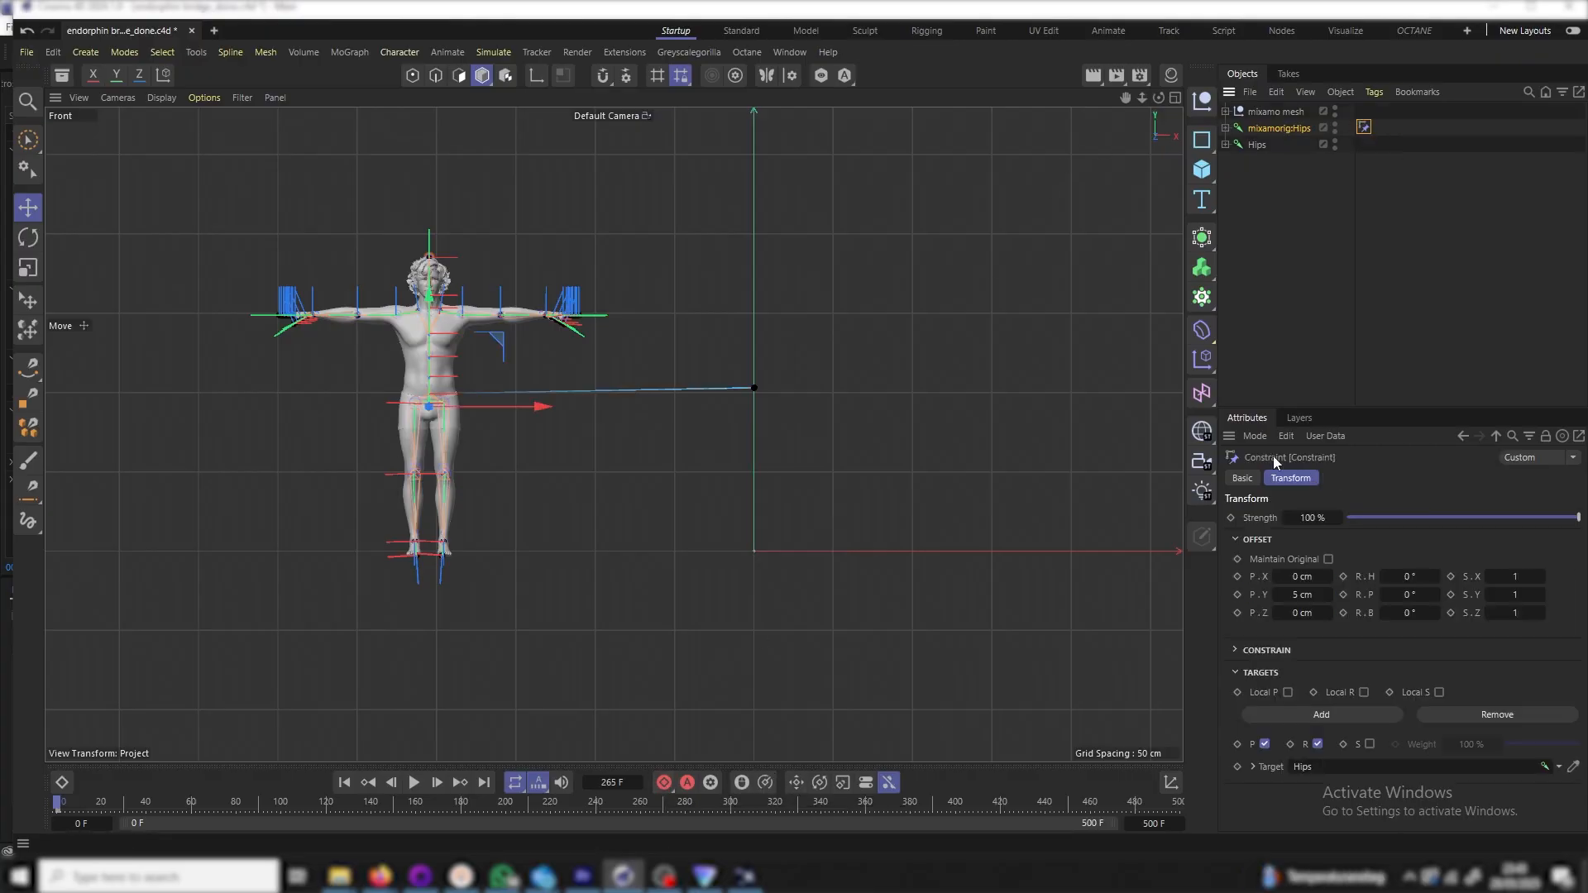
{"action": "left_click", "coordinate": [1242, 479]}
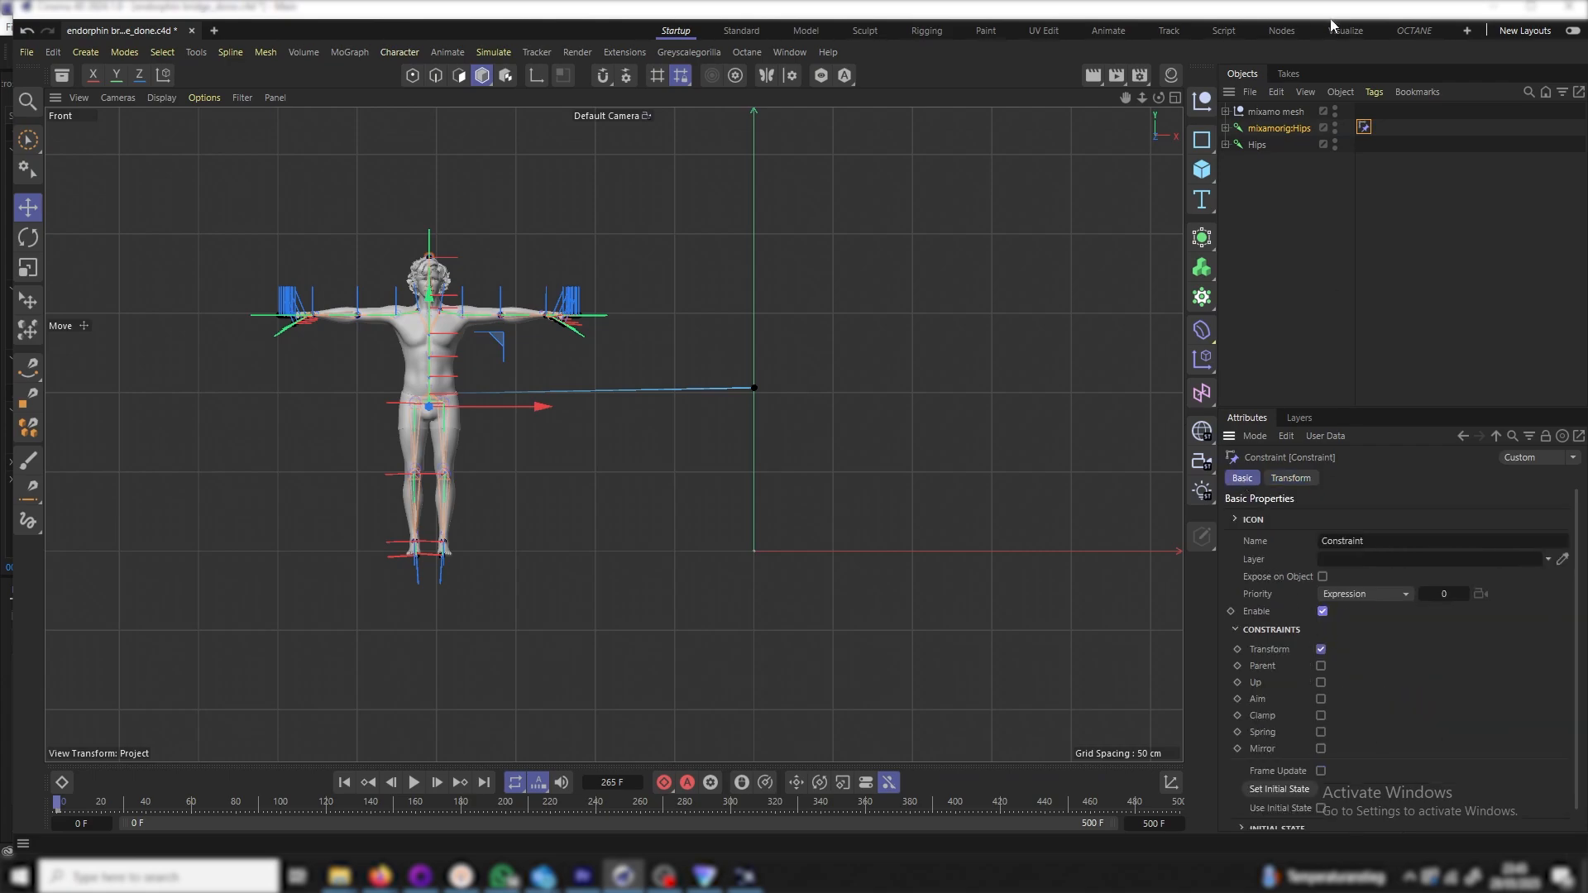
{"action": "left_click", "coordinate": [1368, 130]}
{"action": "key", "text": "Delete"}
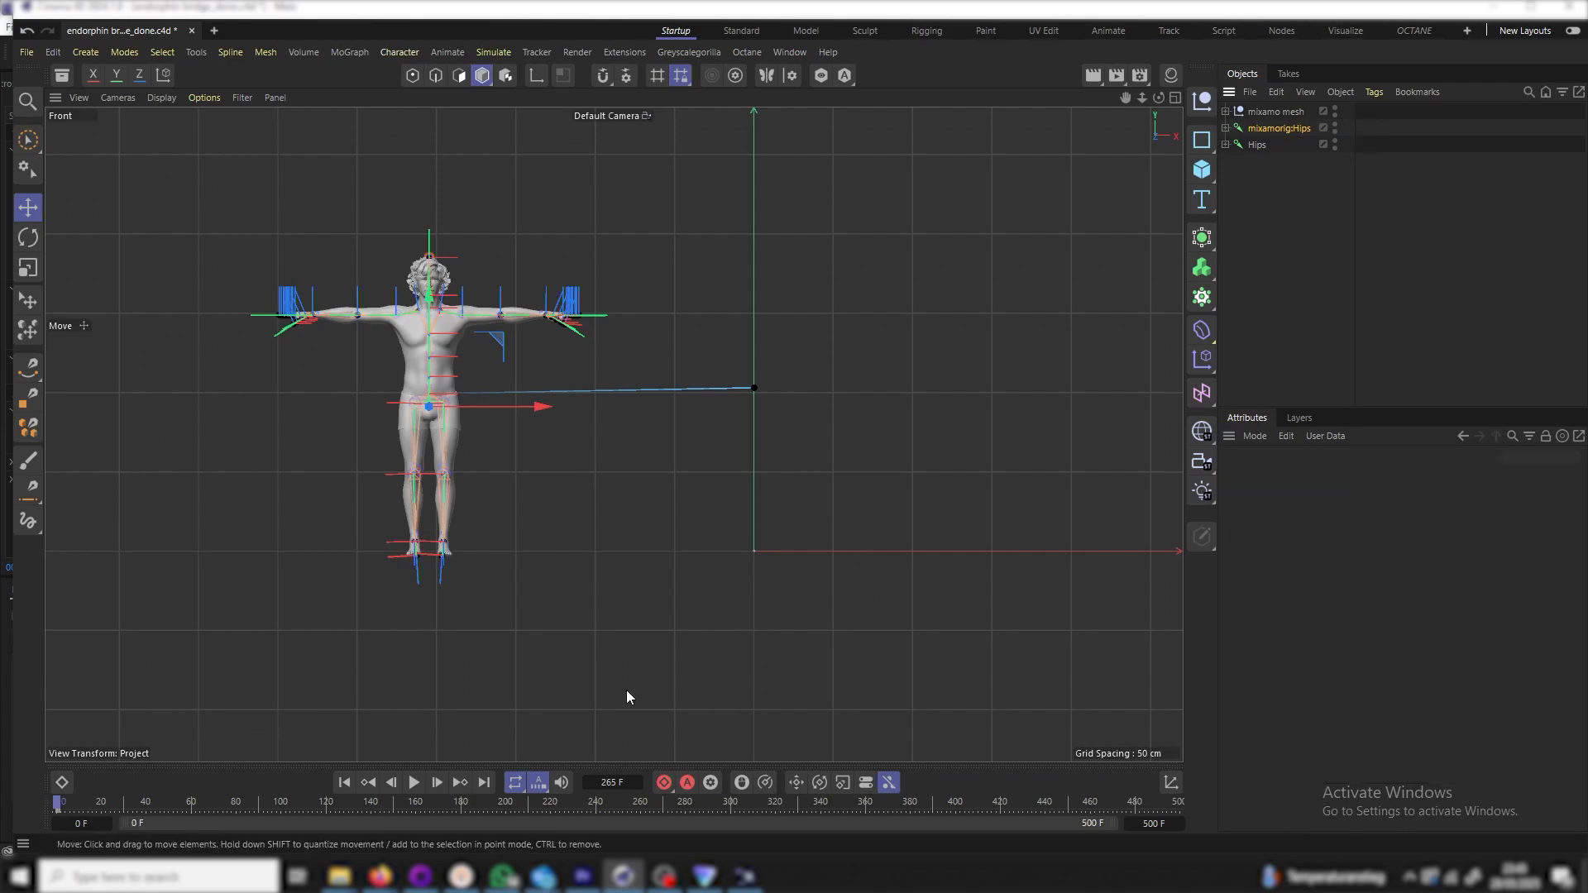
Play the animation back, return to frame 0 and switch the viewport to Perspective
{"action": "left_click", "coordinate": [345, 783]}
{"action": "left_click", "coordinate": [414, 782]}
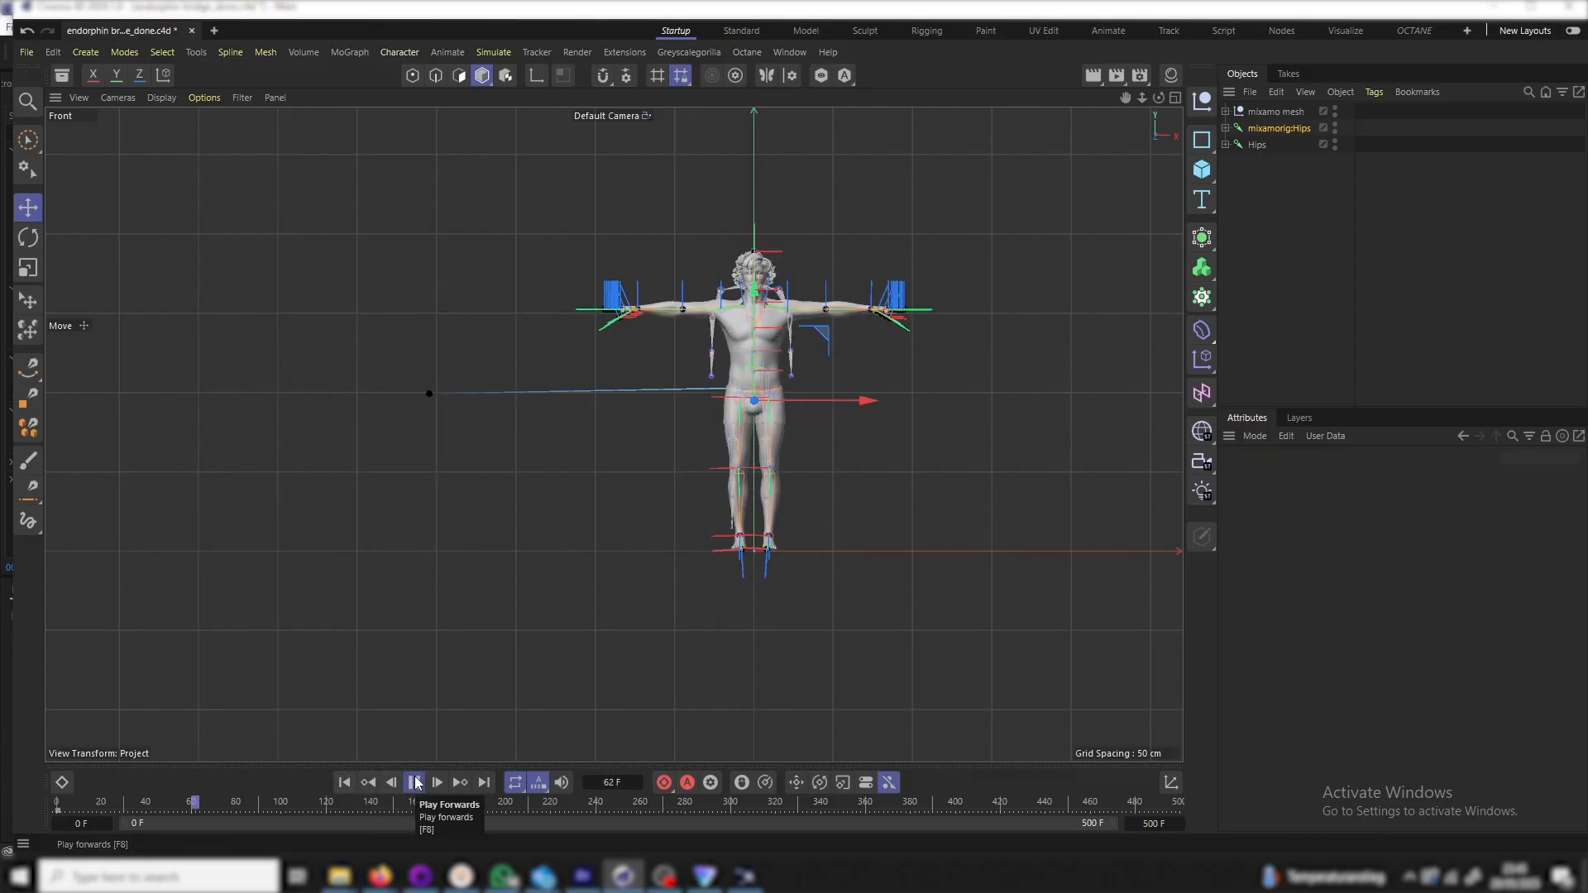
{"action": "left_click", "coordinate": [414, 783]}
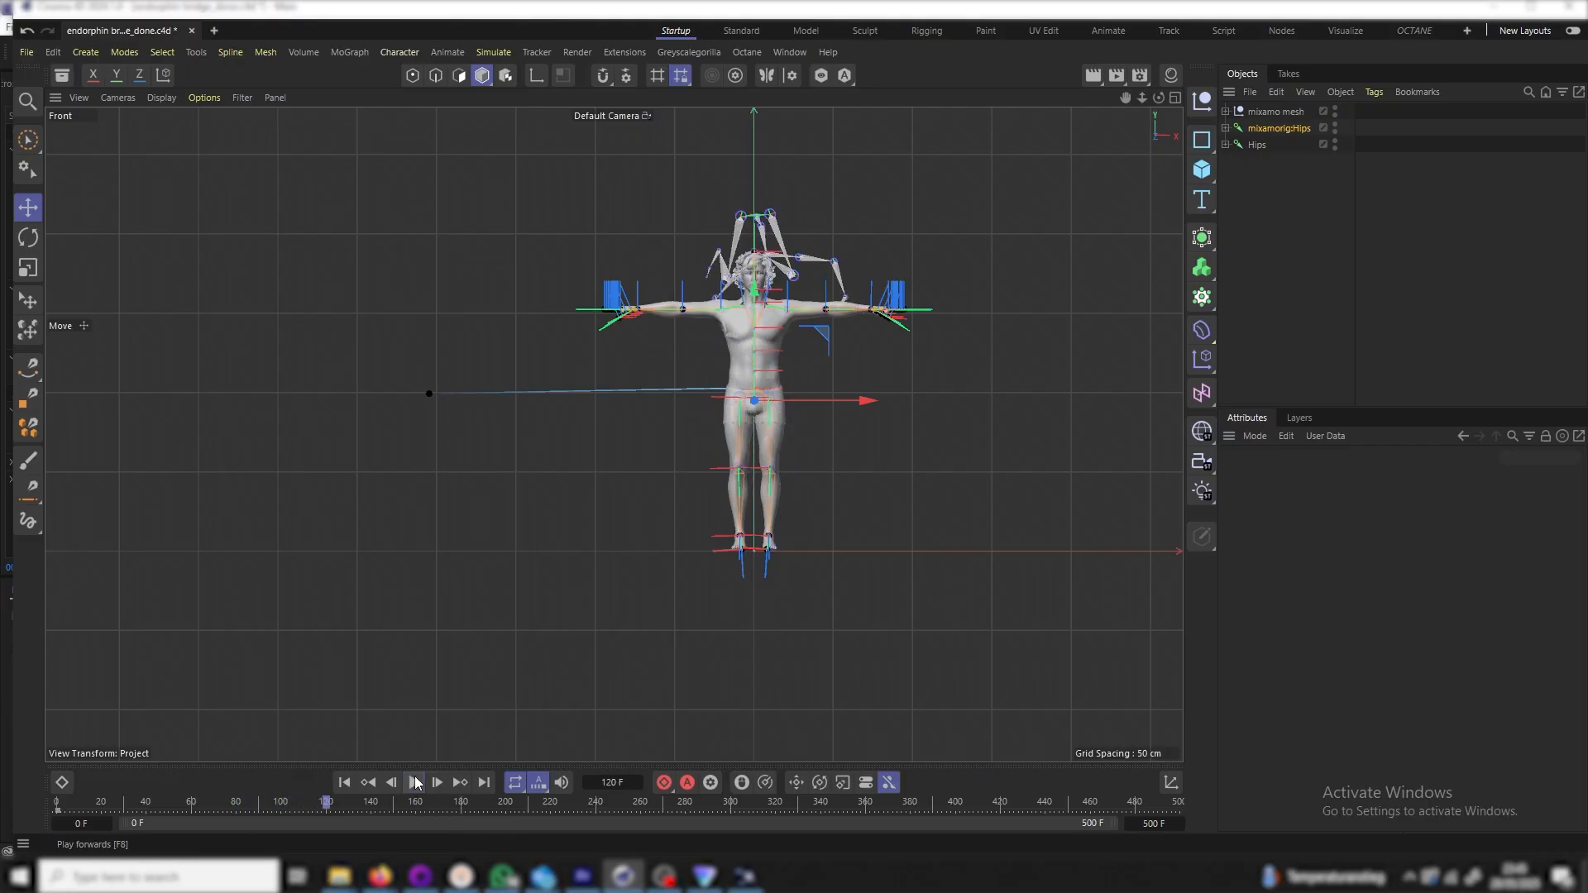
{"action": "left_click", "coordinate": [370, 780]}
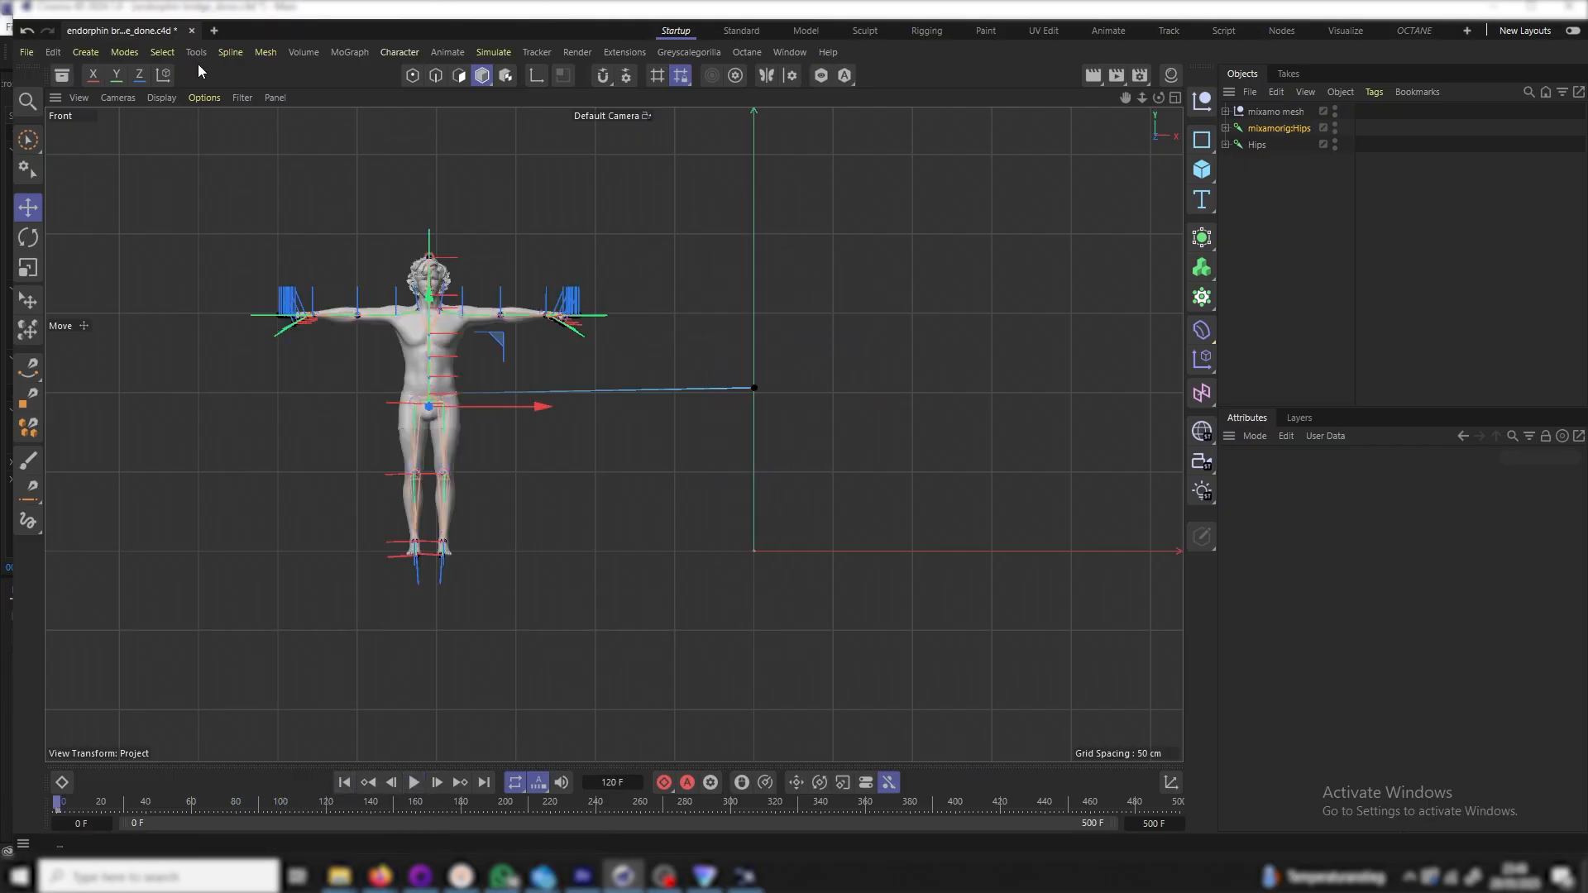
{"action": "left_click", "coordinate": [123, 96]}
{"action": "left_click", "coordinate": [190, 265]}
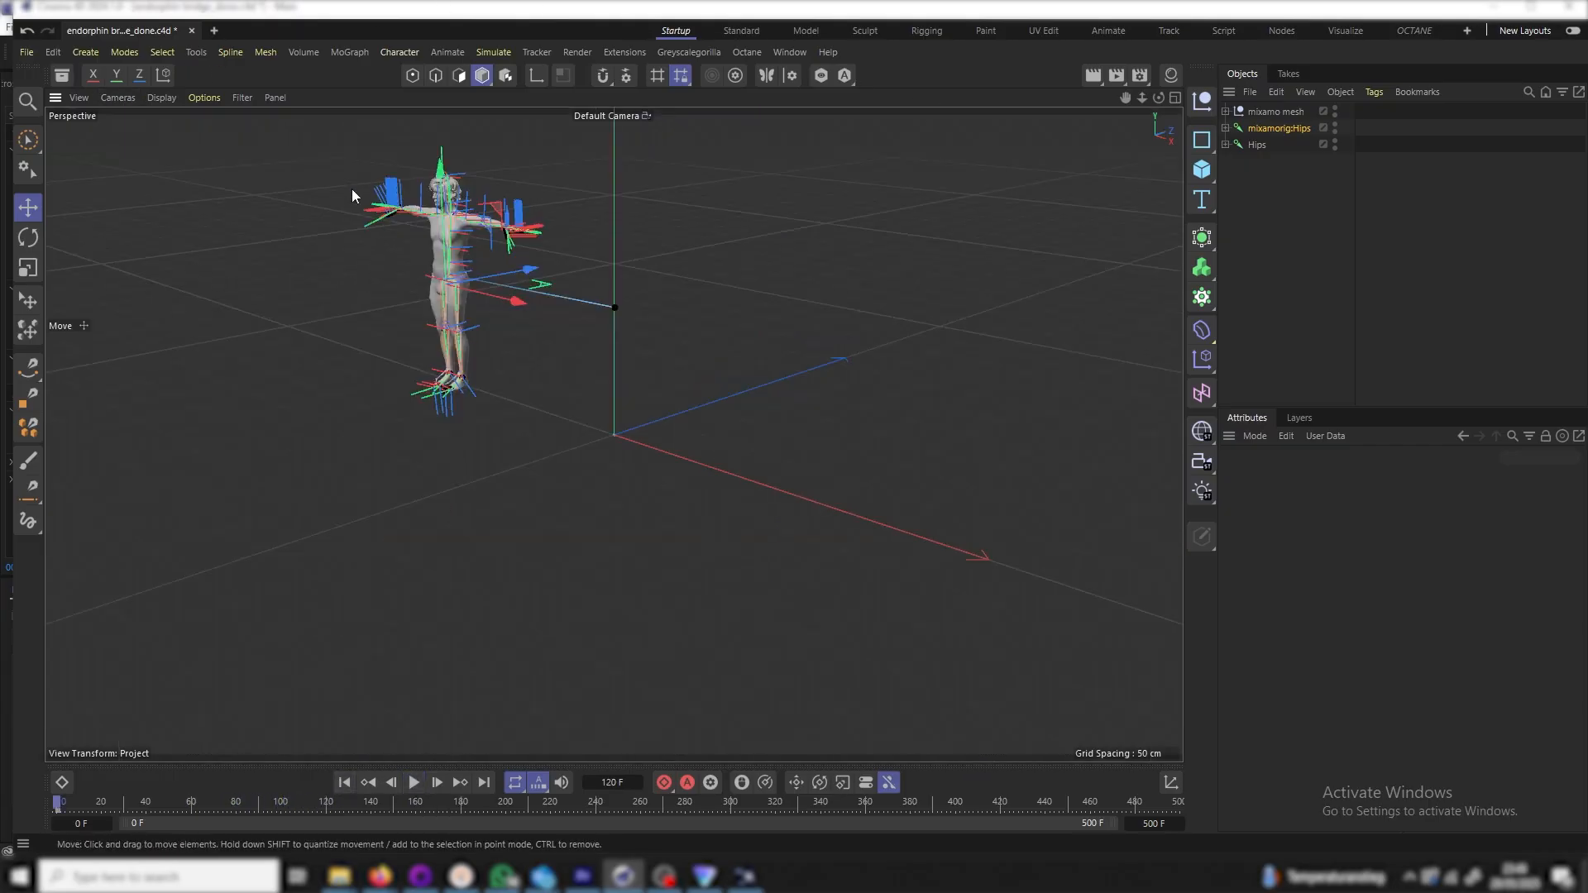
{"action": "scroll", "coordinate": [388, 210], "scroll_direction": "up", "scroll_amount": 6}
Add a new null named 'retarget driver'
{"action": "left_click", "coordinate": [1299, 191]}
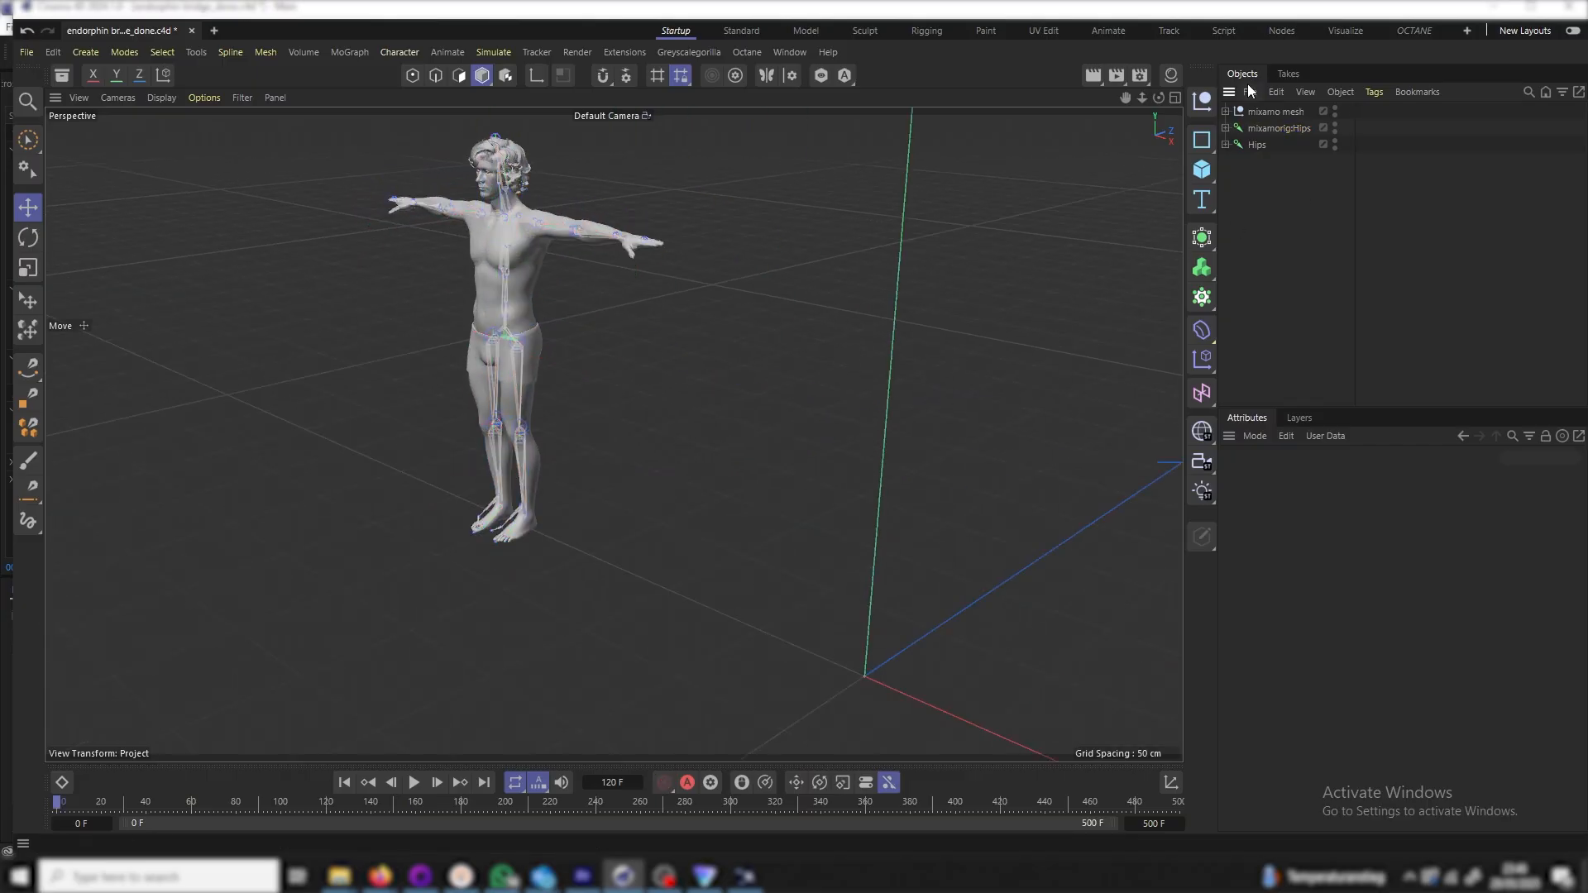
{"action": "left_click", "coordinate": [1206, 103]}
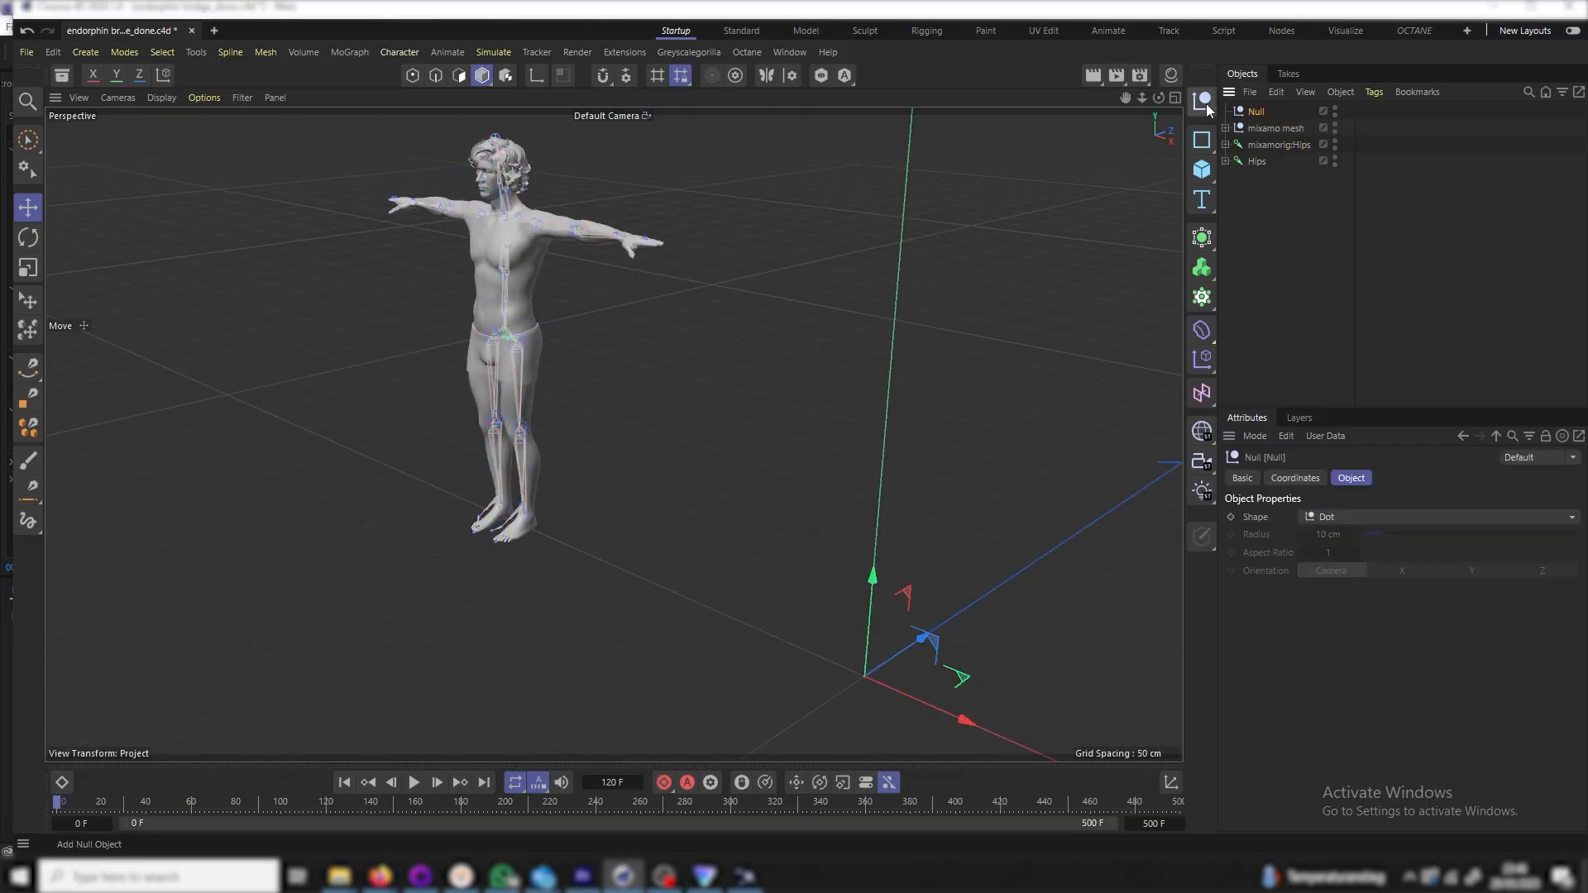
{"action": "double_click", "coordinate": [1255, 112]}
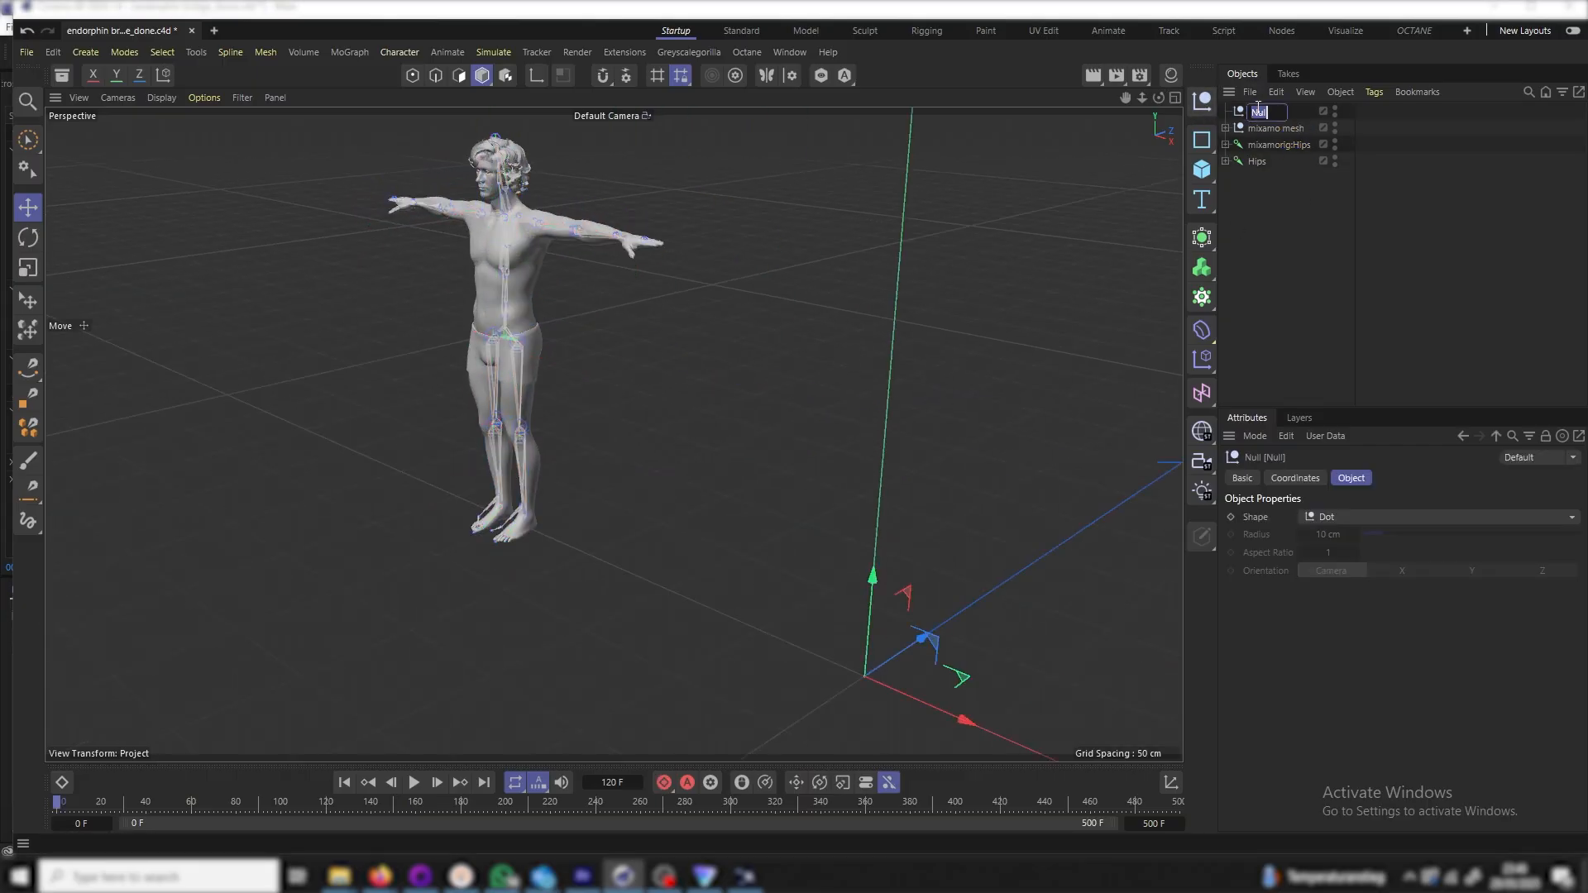
{"action": "type", "text": "retarget driver"}
{"action": "key", "text": "Return"}
Add a Character Solver tag to retarget driver and view its source and target settings
{"action": "right_click", "coordinate": [1268, 118]}
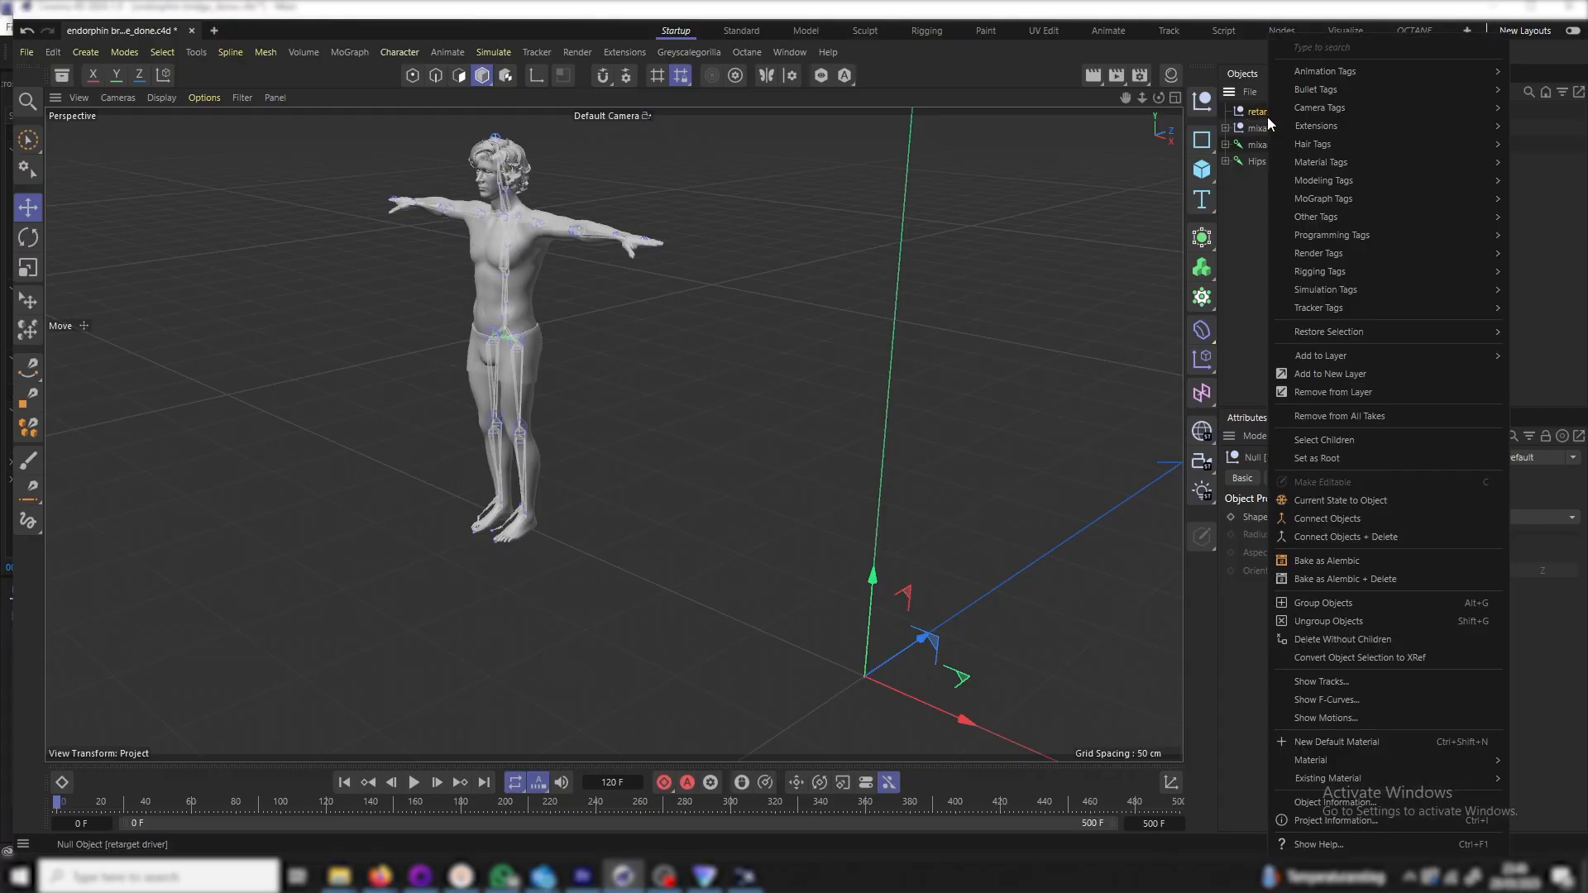
{"action": "mouse_move", "coordinate": [1345, 235]}
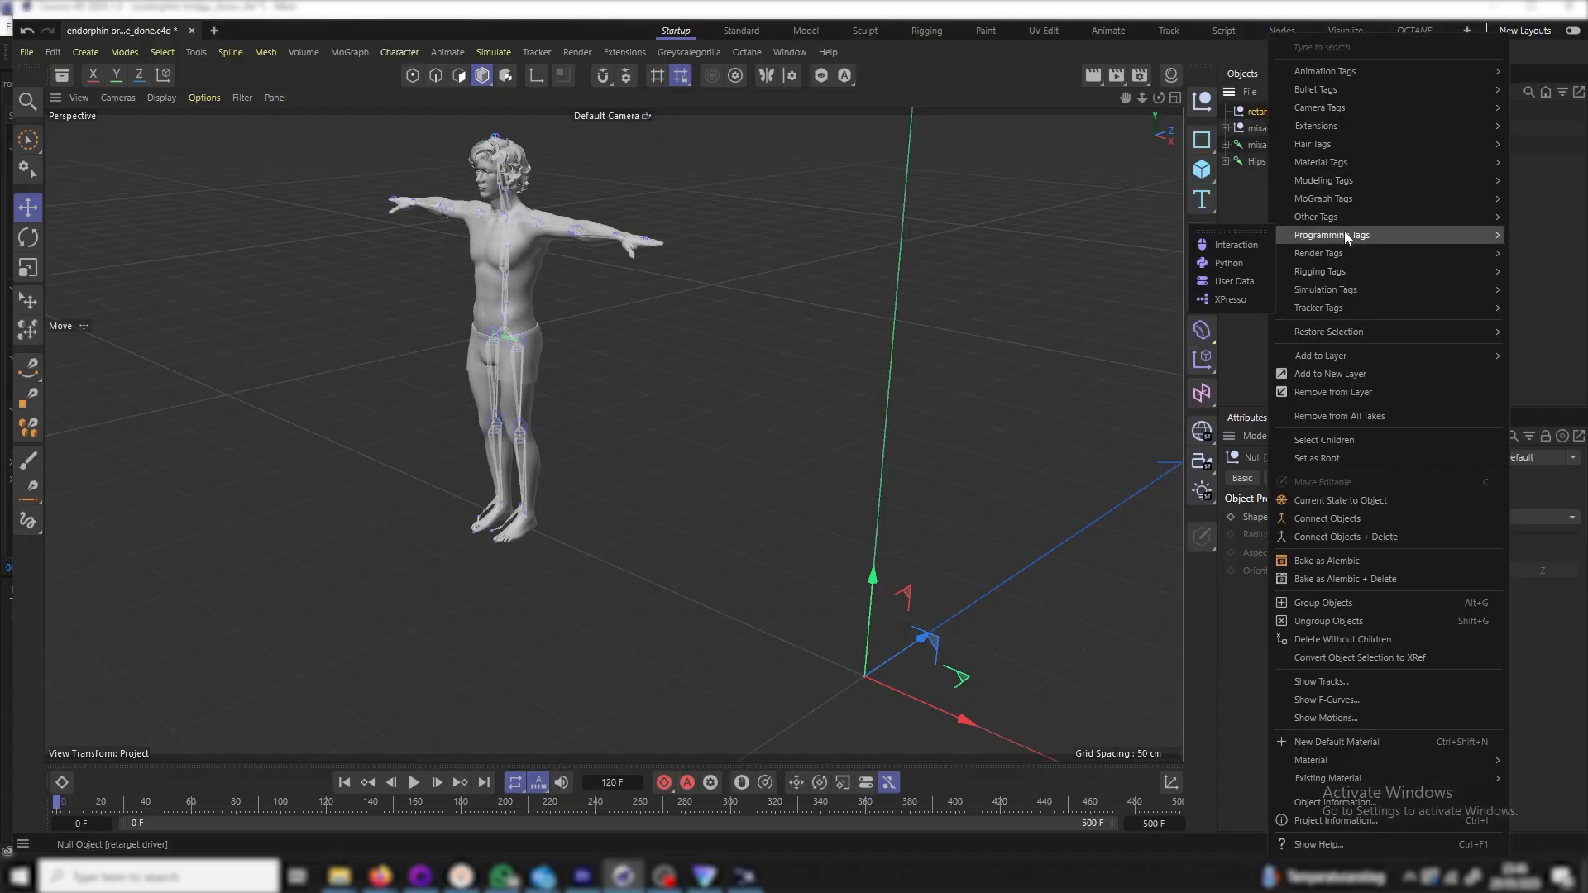
{"action": "mouse_move", "coordinate": [1343, 270]}
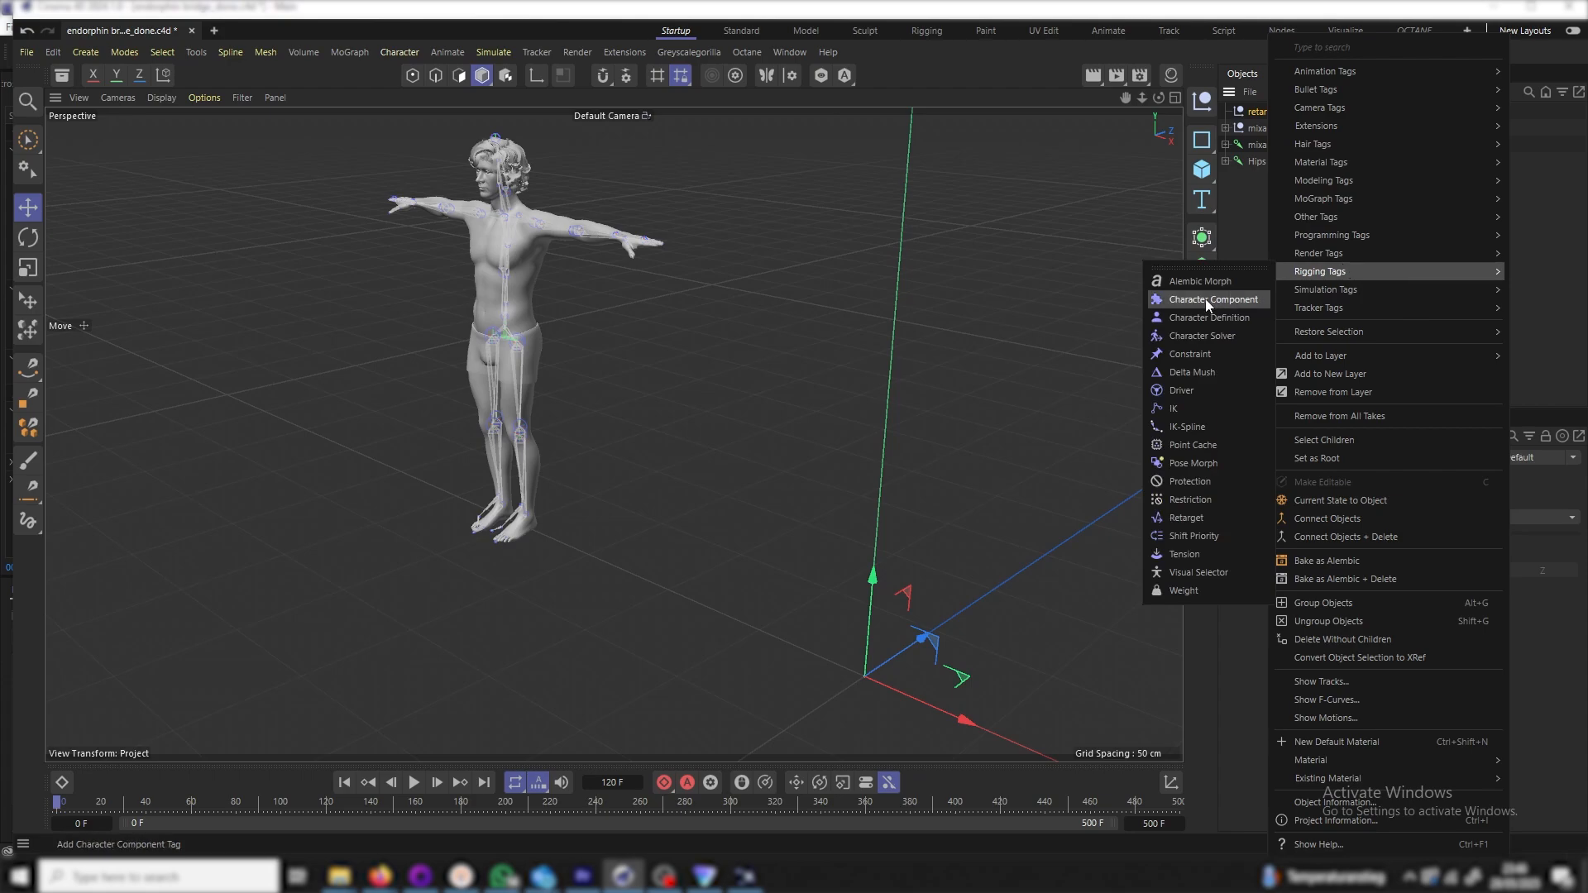
{"action": "left_click", "coordinate": [1183, 338]}
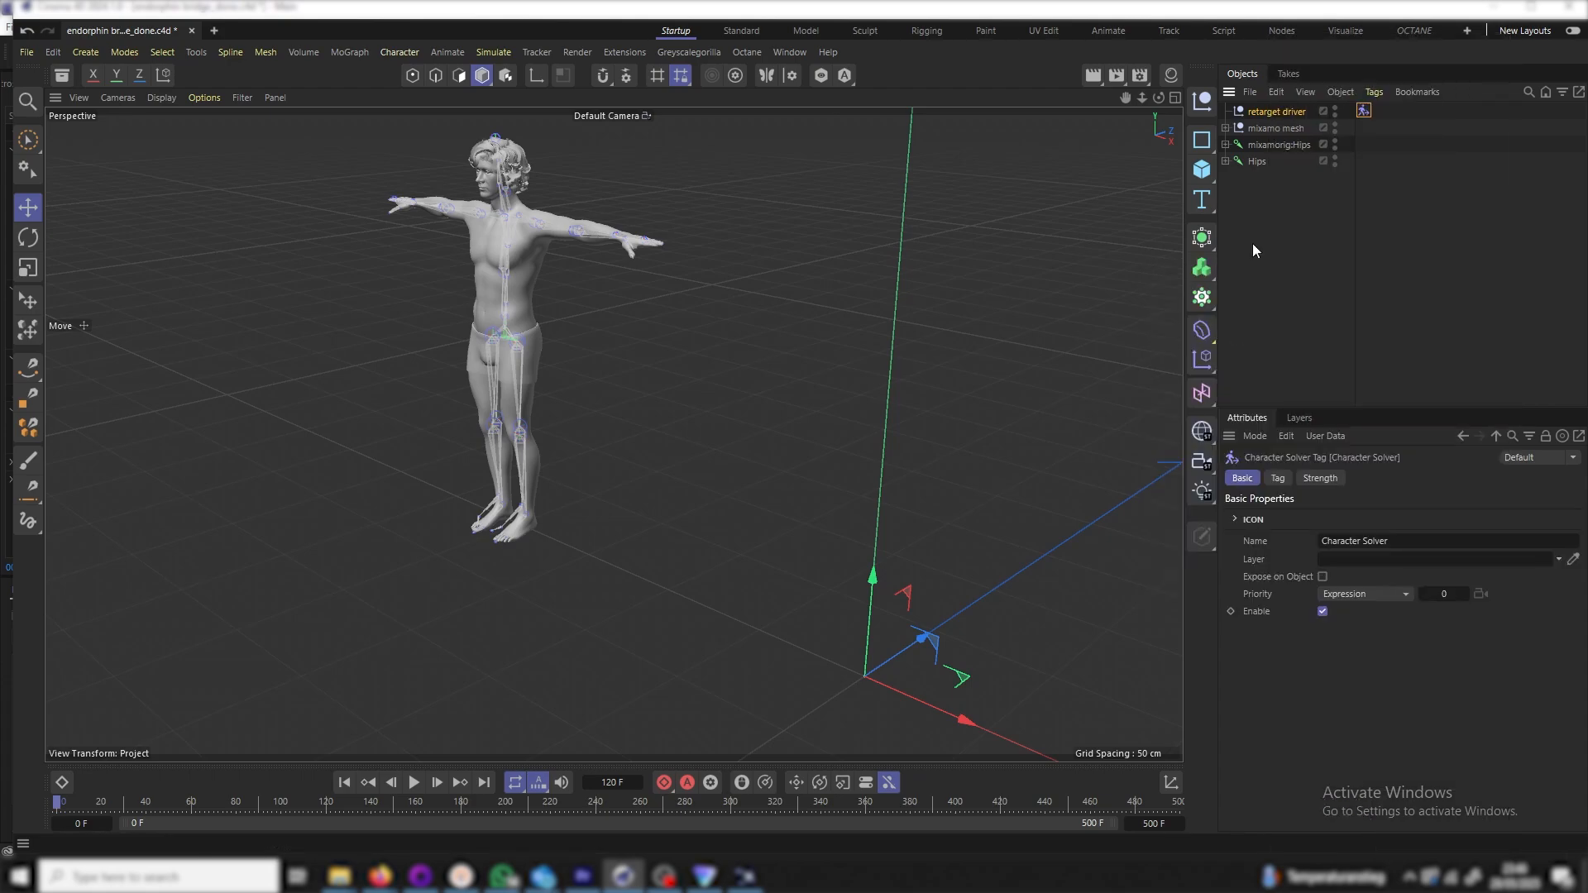
{"action": "left_click", "coordinate": [1278, 478]}
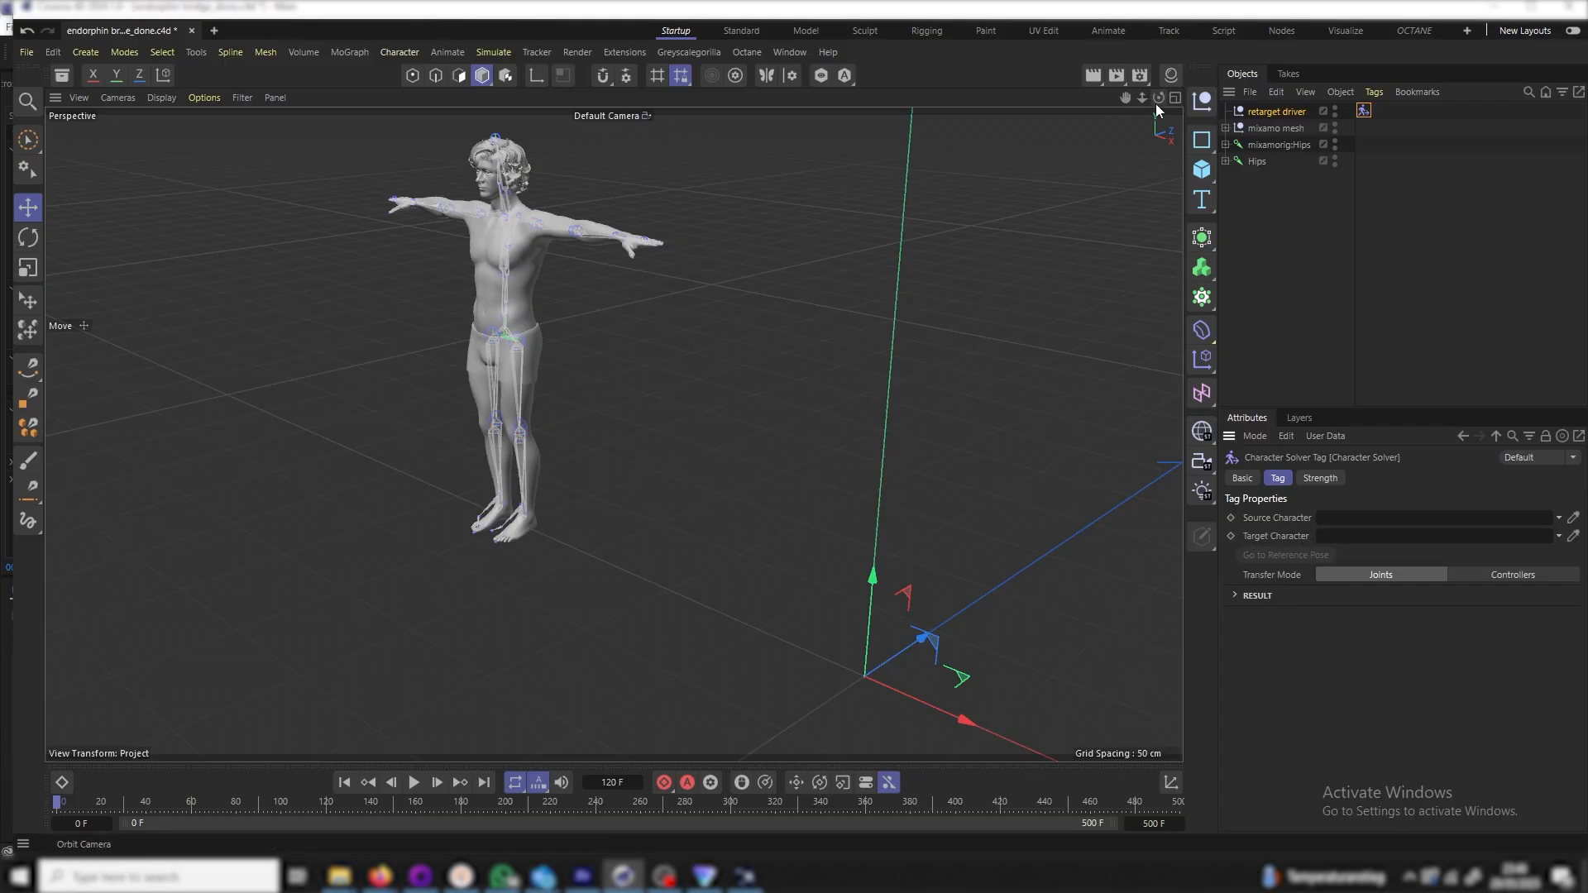
{"action": "left_click_drag", "start_coordinate": [1162, 98], "coordinate": [1151, 256]}
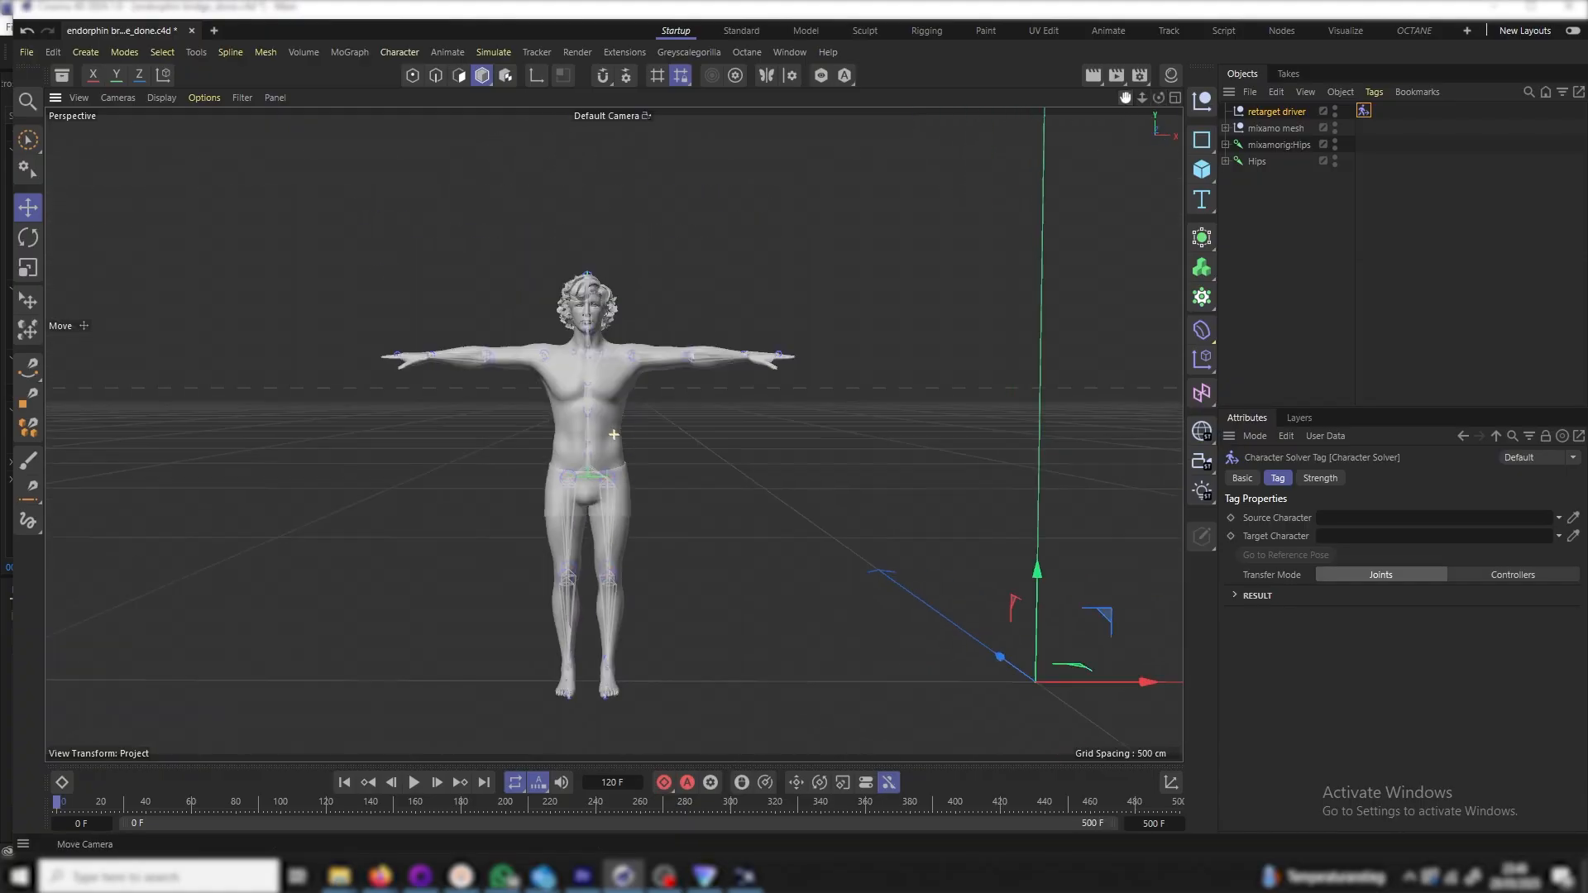
{"action": "left_click", "coordinate": [1301, 203]}
Add a Character Definition tag named mixamo_CD to mixamorig:Hips
{"action": "right_click", "coordinate": [1282, 144]}
{"action": "mouse_move", "coordinate": [1331, 220]}
{"action": "mouse_move", "coordinate": [1337, 270]}
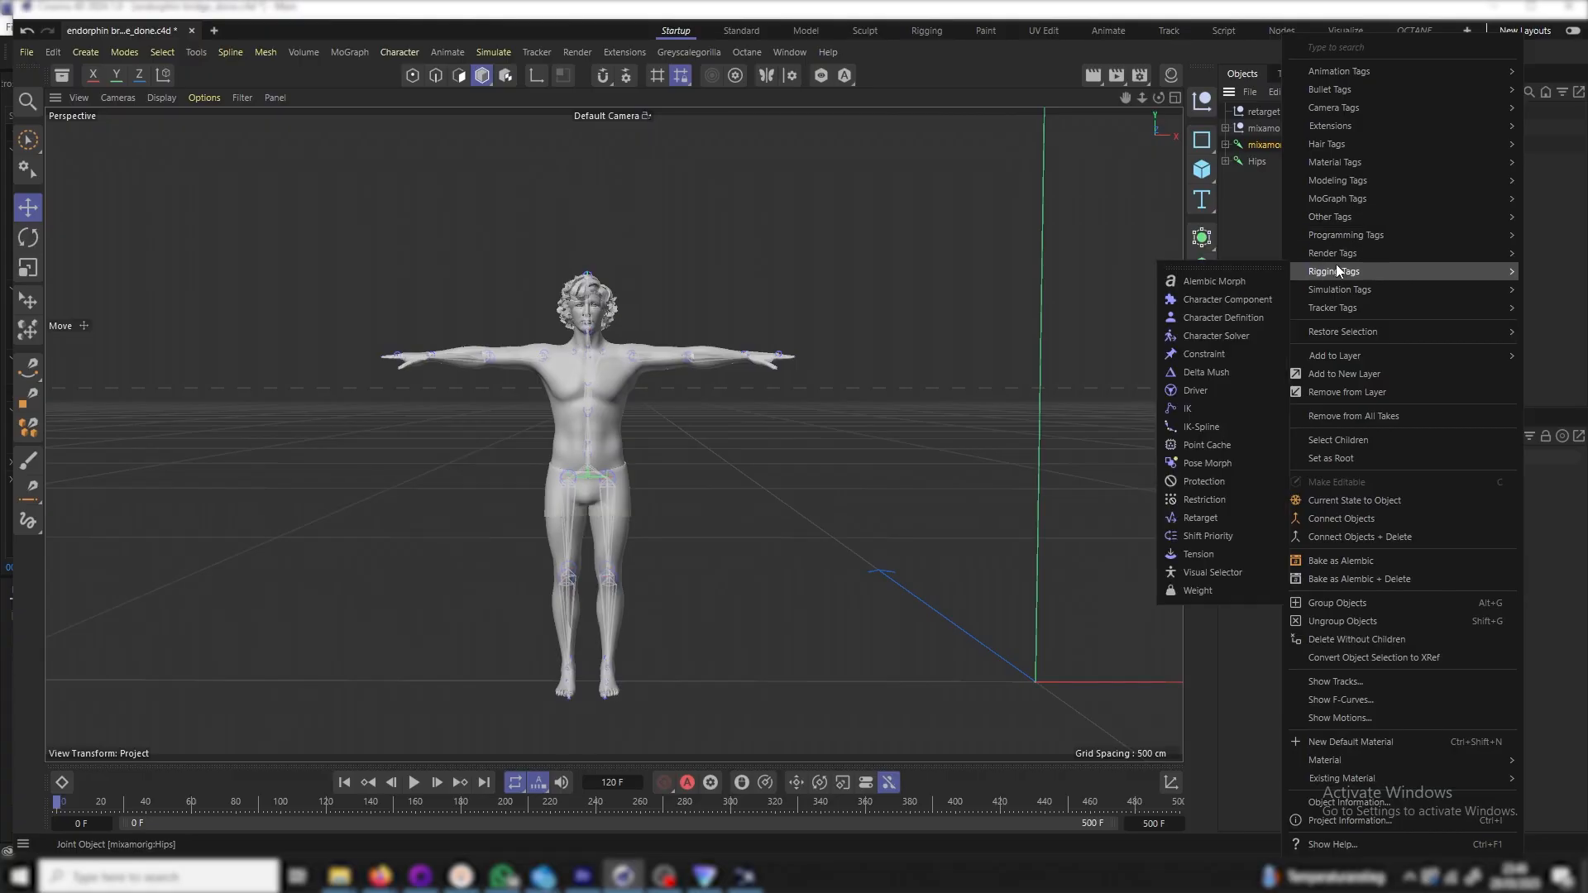
{"action": "left_click", "coordinate": [1235, 319]}
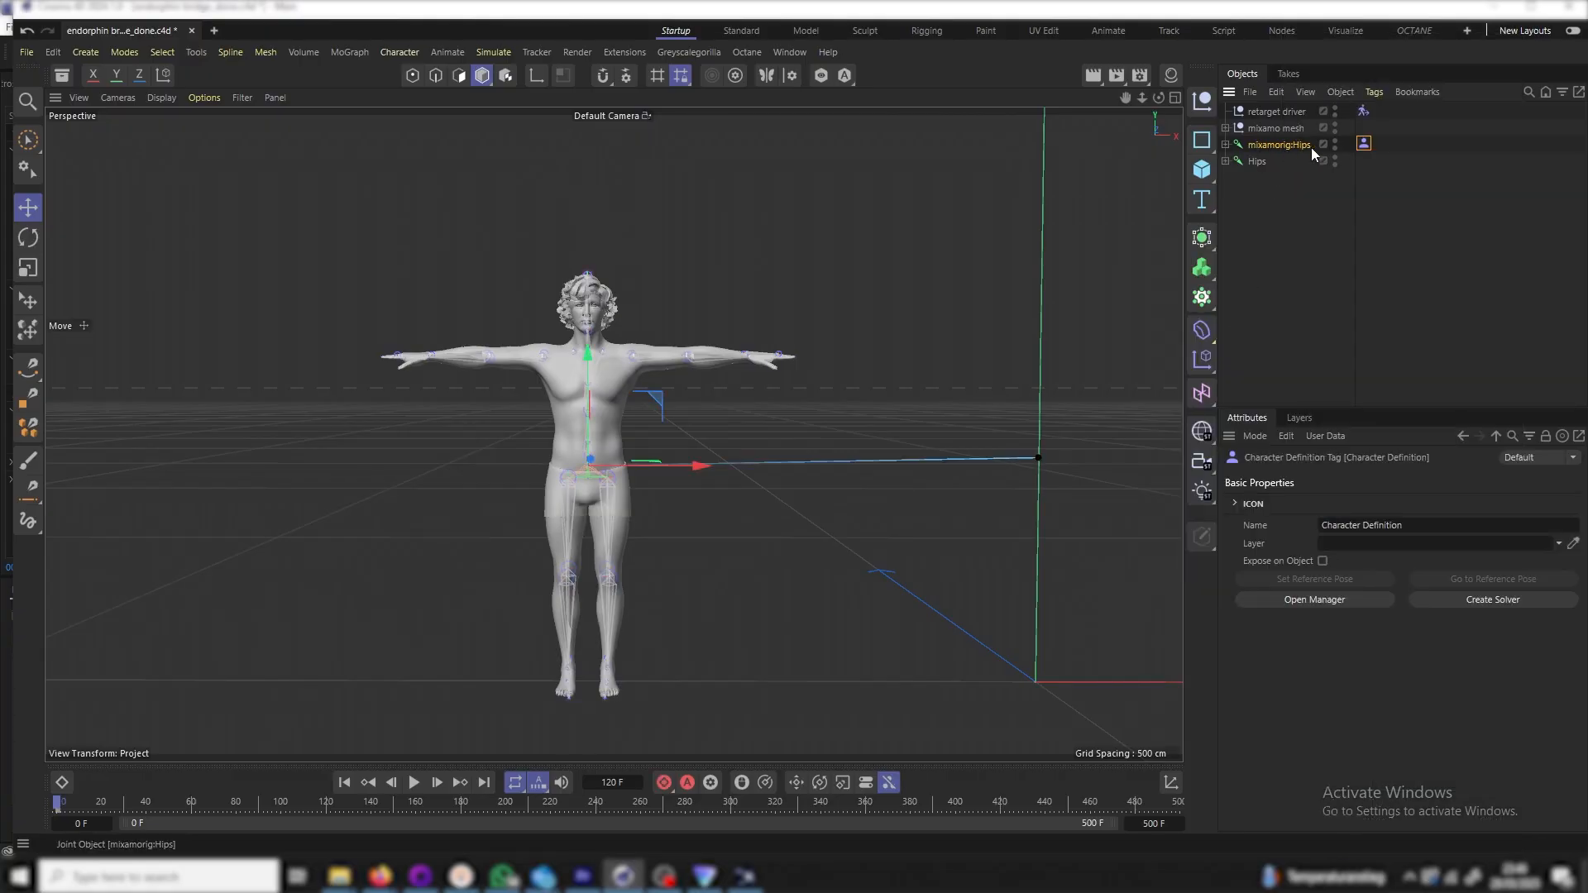
{"action": "left_click", "coordinate": [1404, 522]}
{"action": "type", "text": "mixamo_CD"}
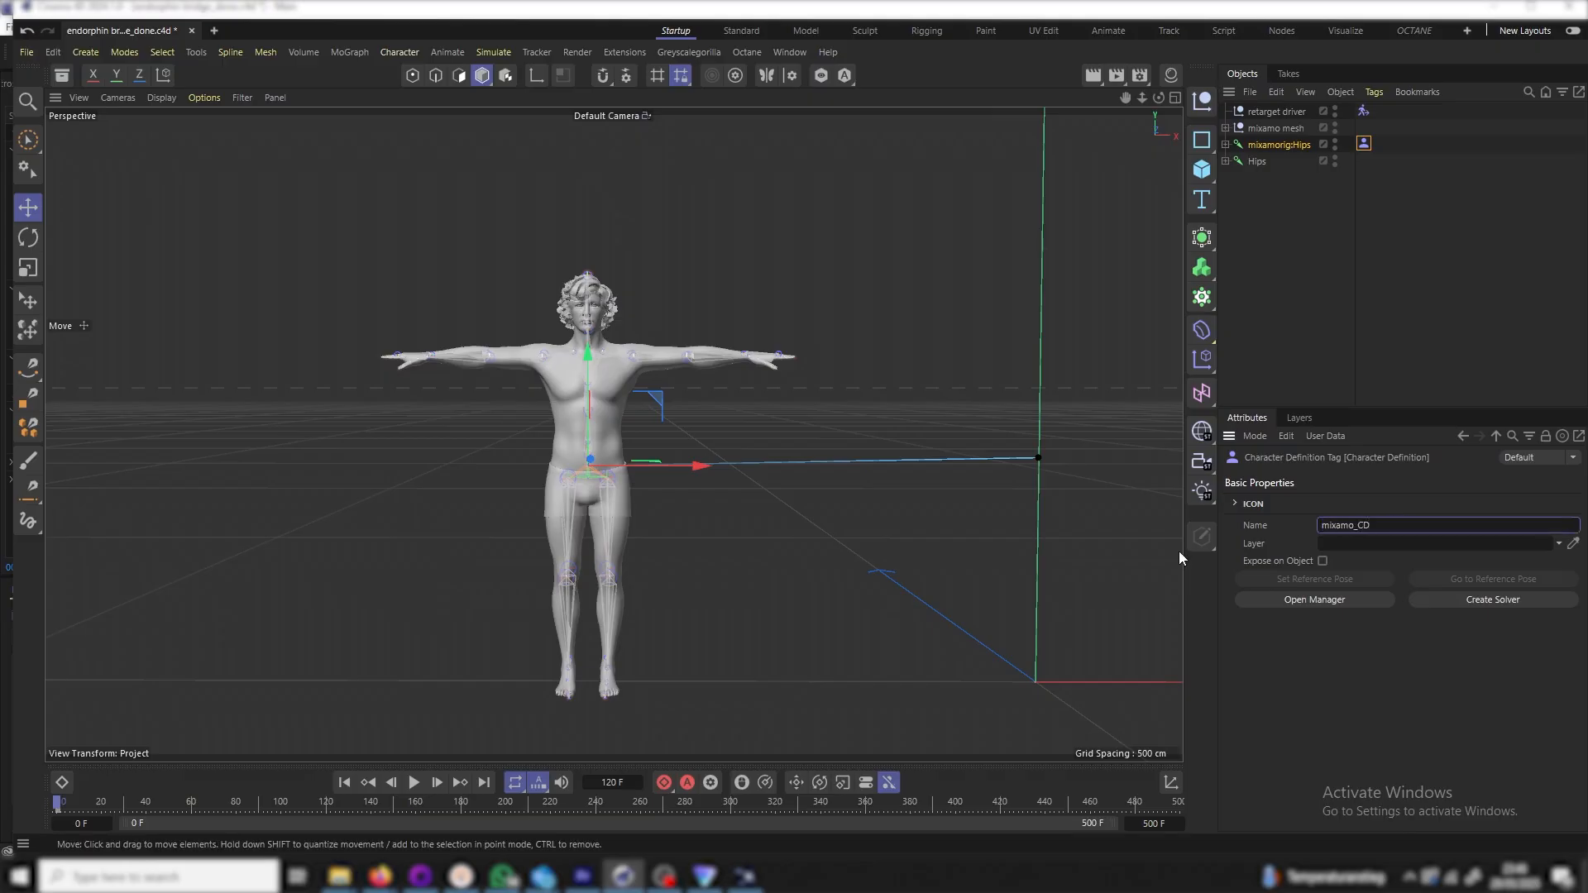
{"action": "key", "text": "Return"}
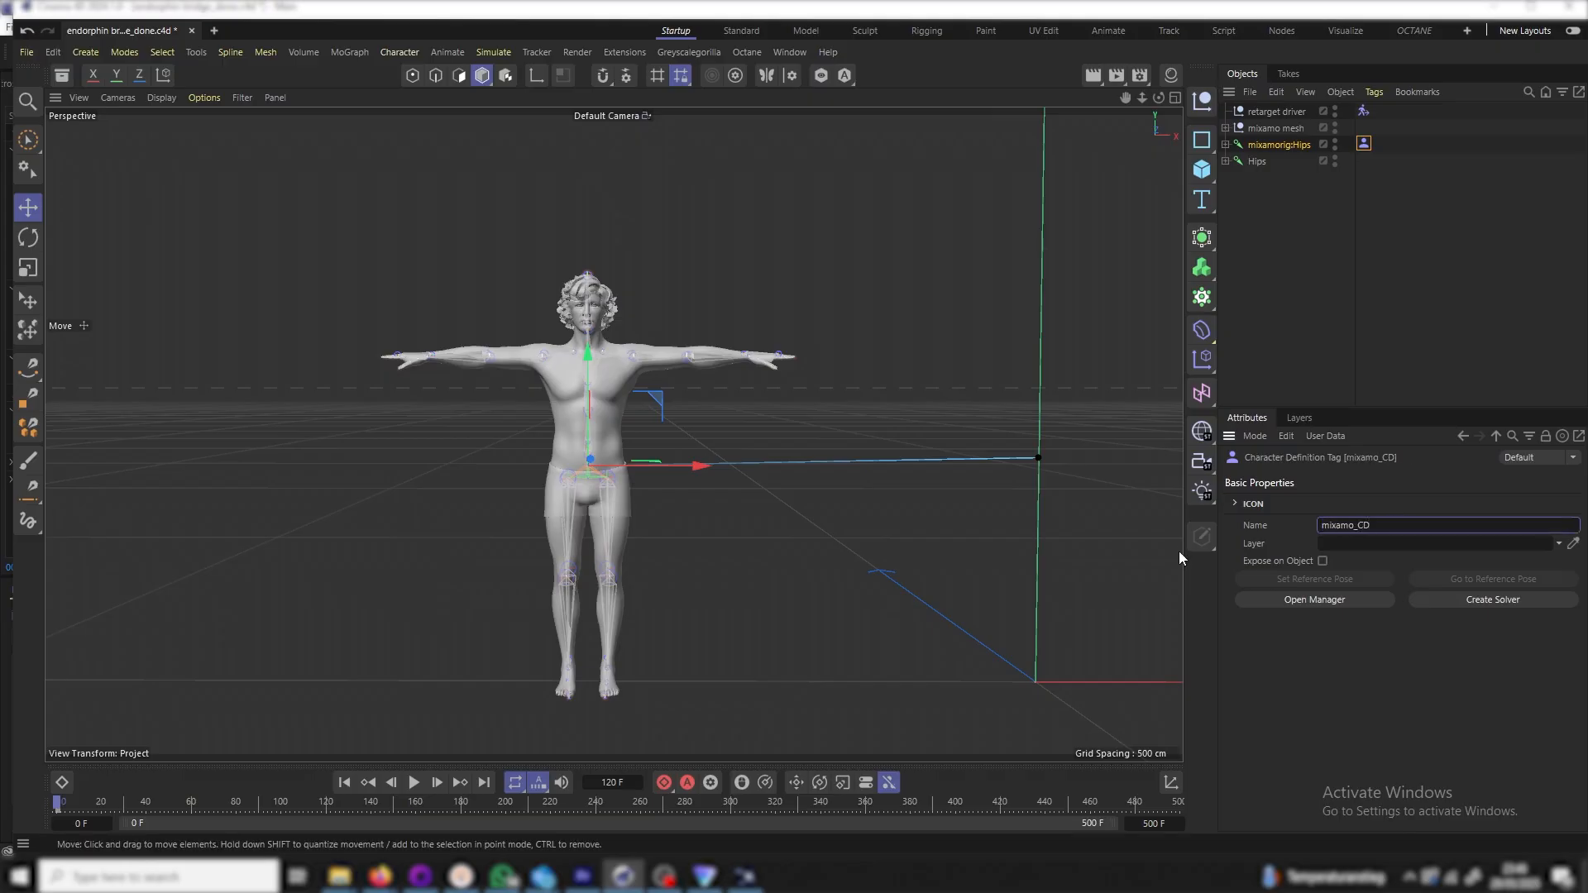
Add a Character Definition tag named endorphin_CD to the Hips joint, then select mixamo_CD
{"action": "left_click", "coordinate": [1257, 161]}
{"action": "right_click", "coordinate": [1260, 161]}
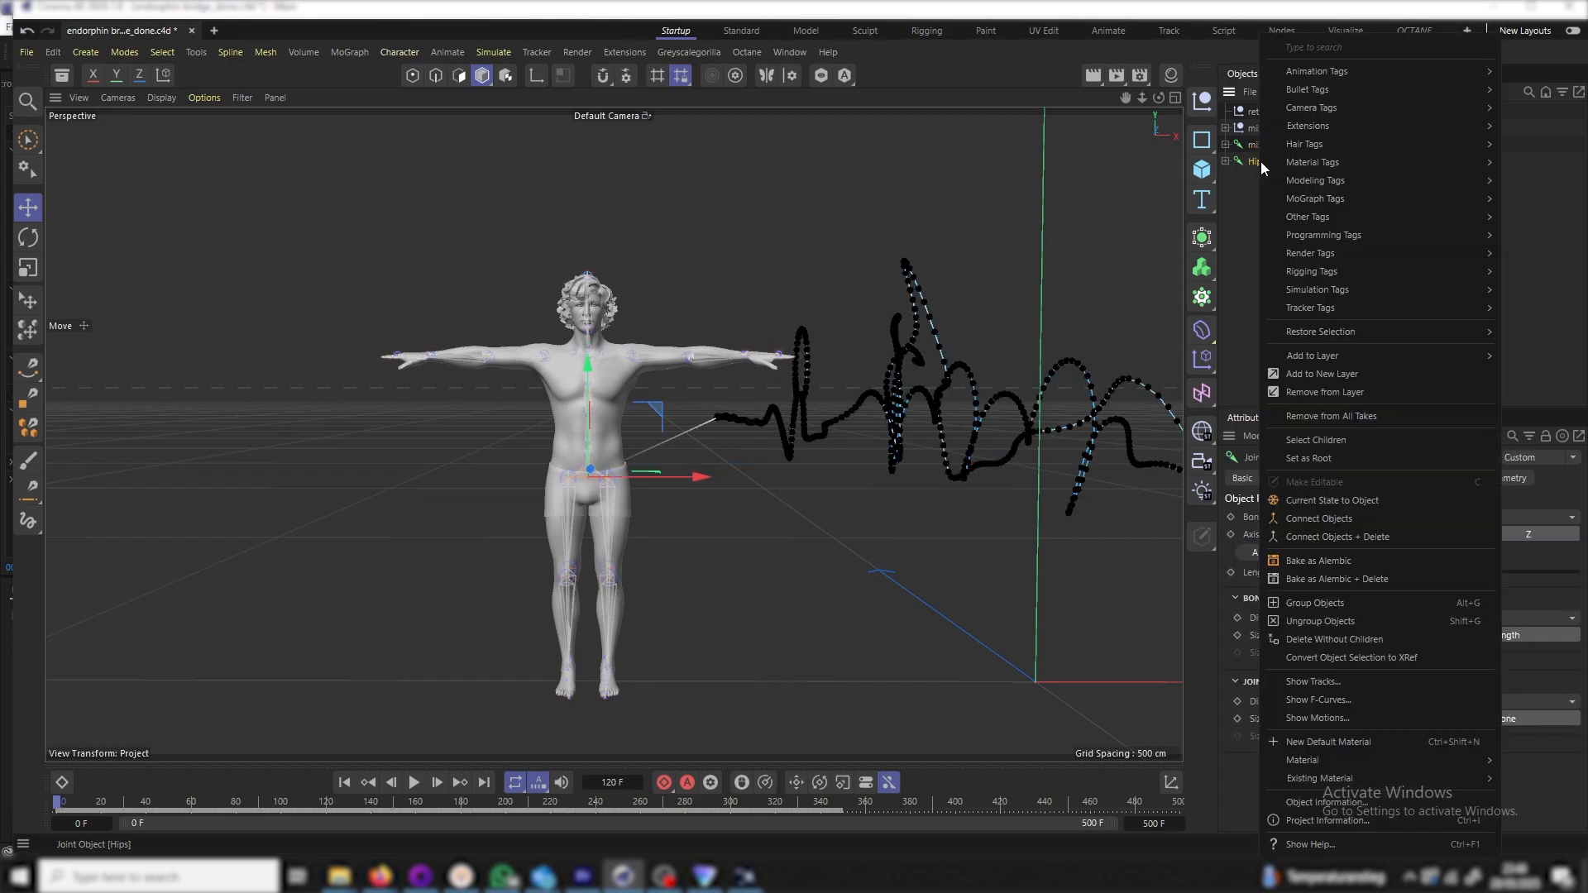
{"action": "mouse_move", "coordinate": [1334, 275]}
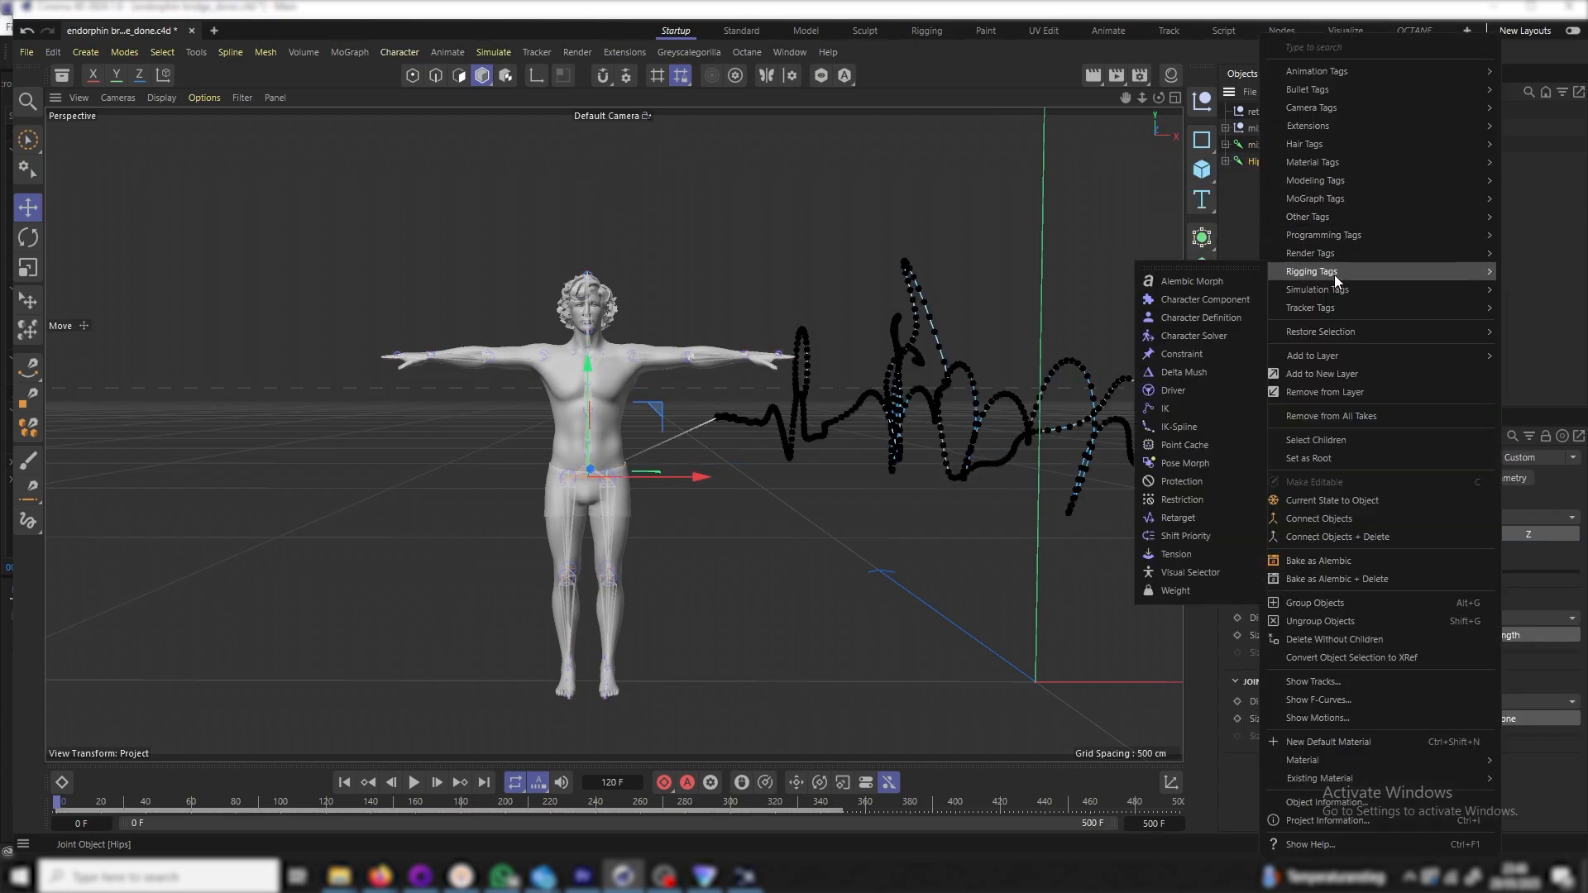
{"action": "left_click", "coordinate": [1207, 316]}
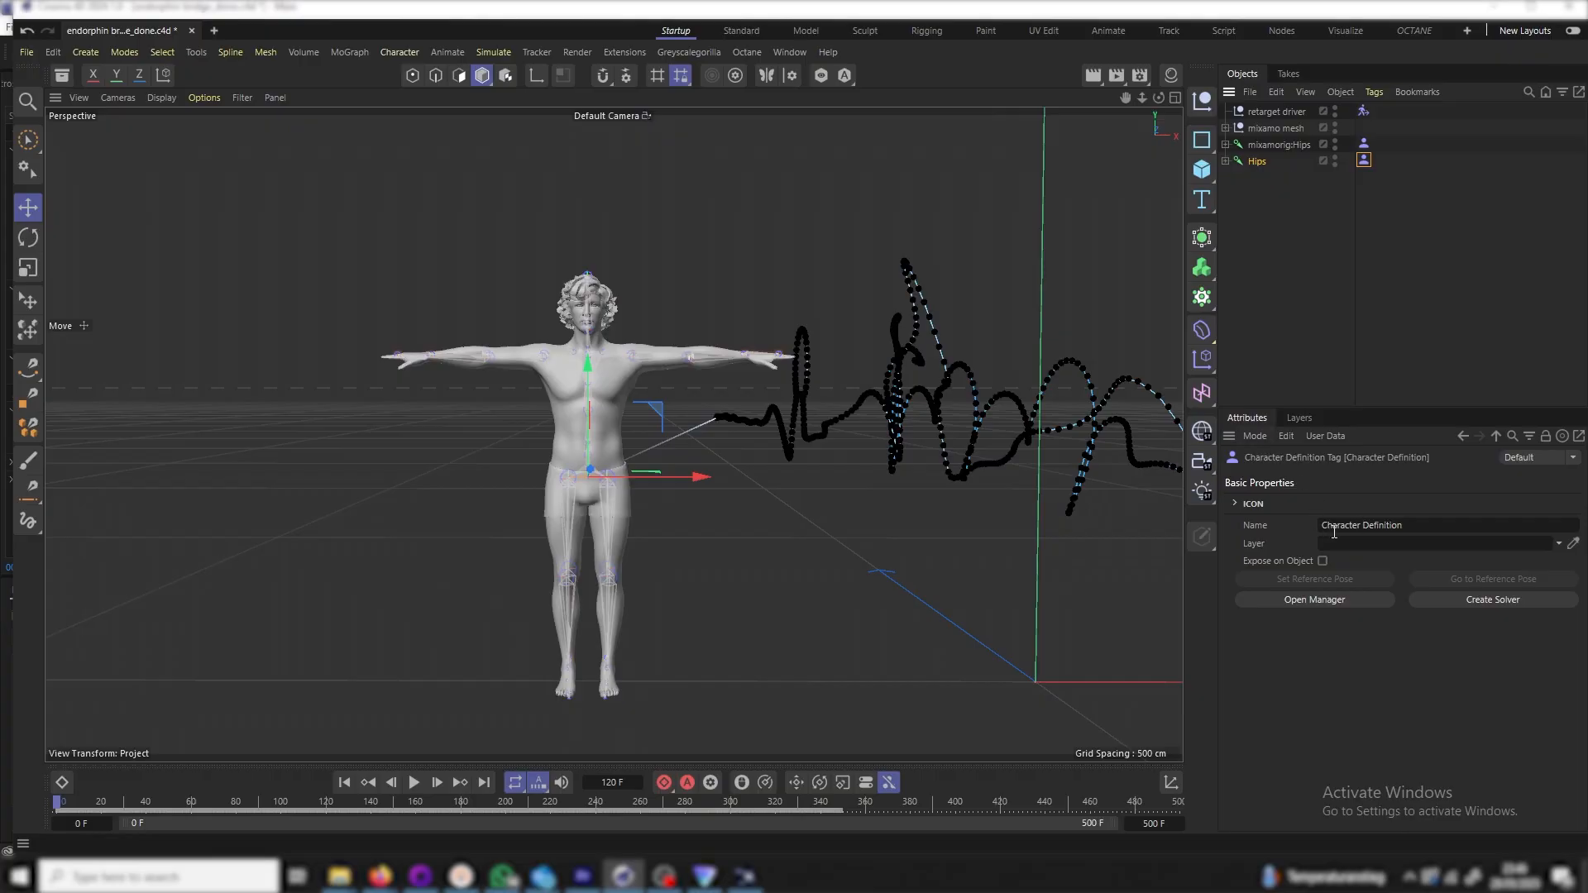
{"action": "left_click", "coordinate": [1410, 531]}
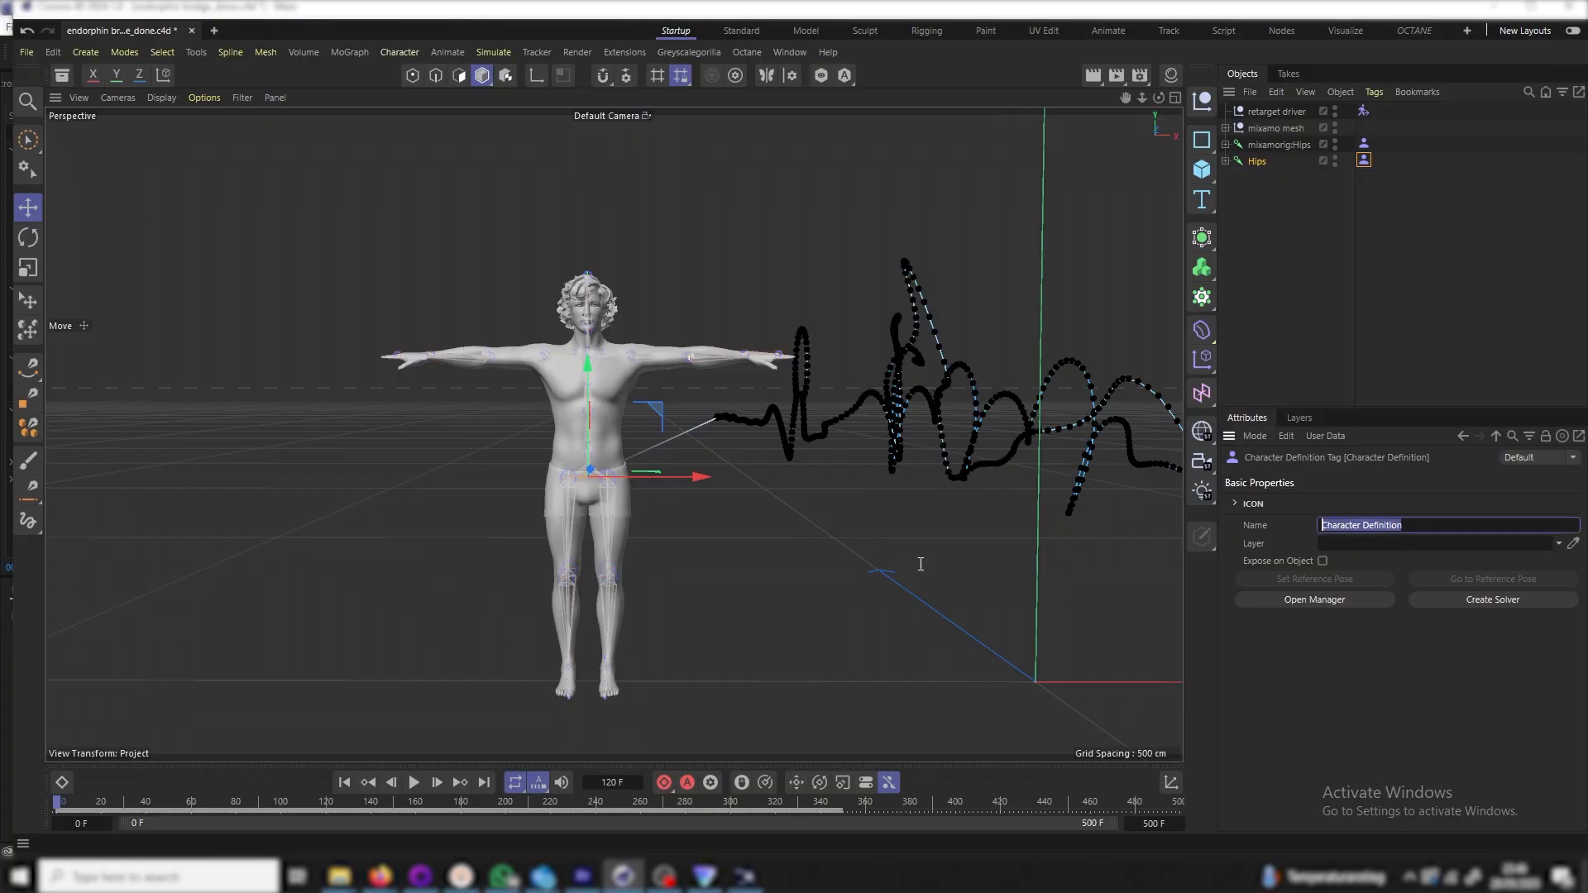
{"action": "type", "text": "endorphin_CD"}
{"action": "key", "text": "Return"}
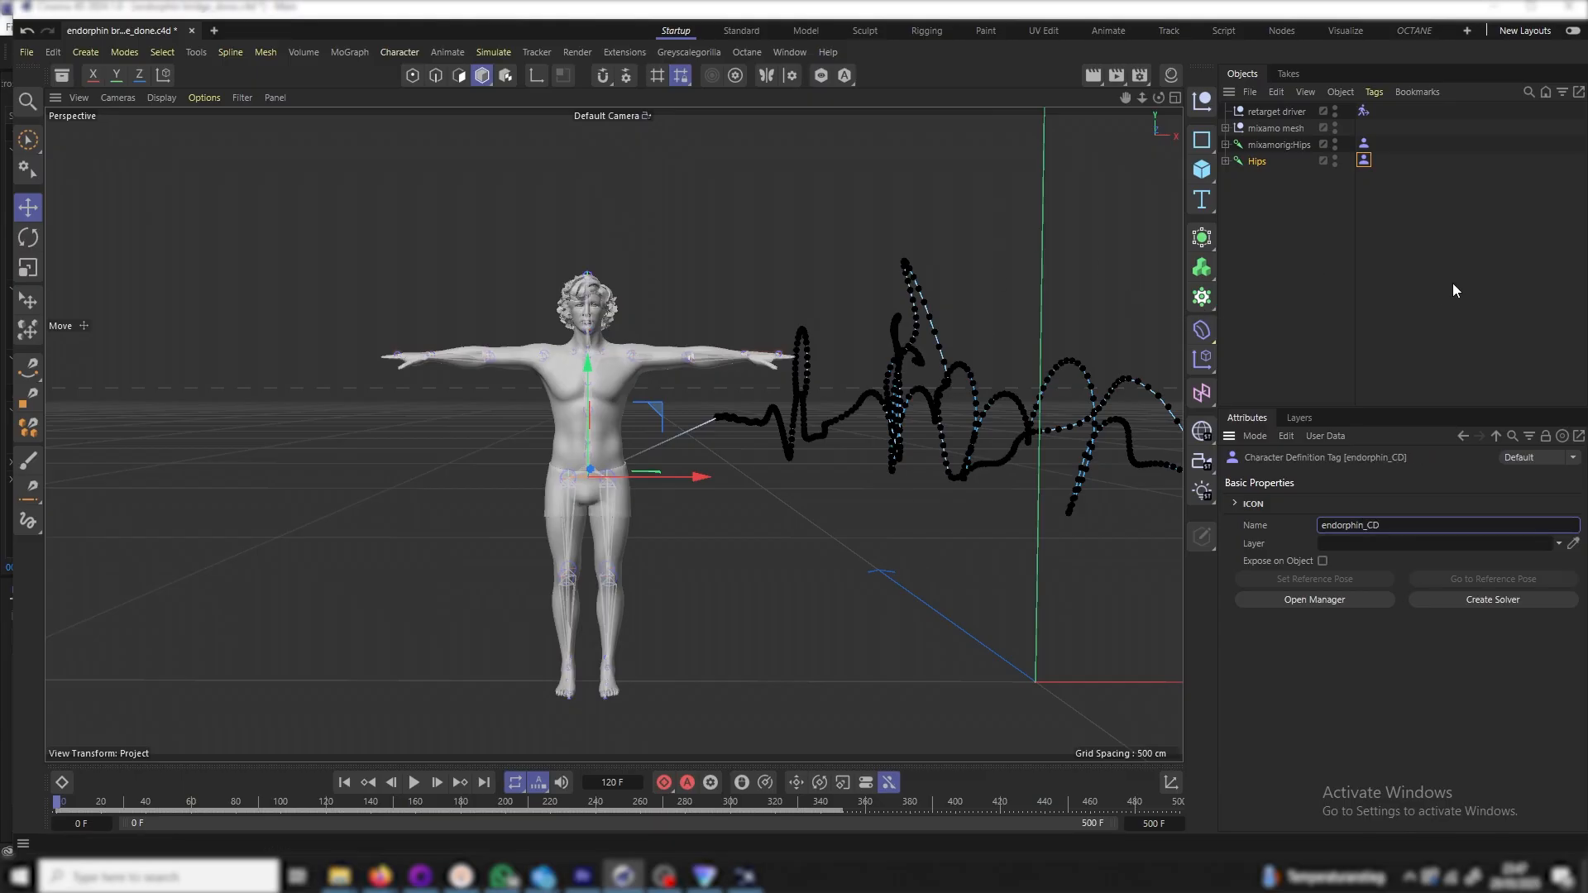
{"action": "left_click", "coordinate": [1364, 144]}
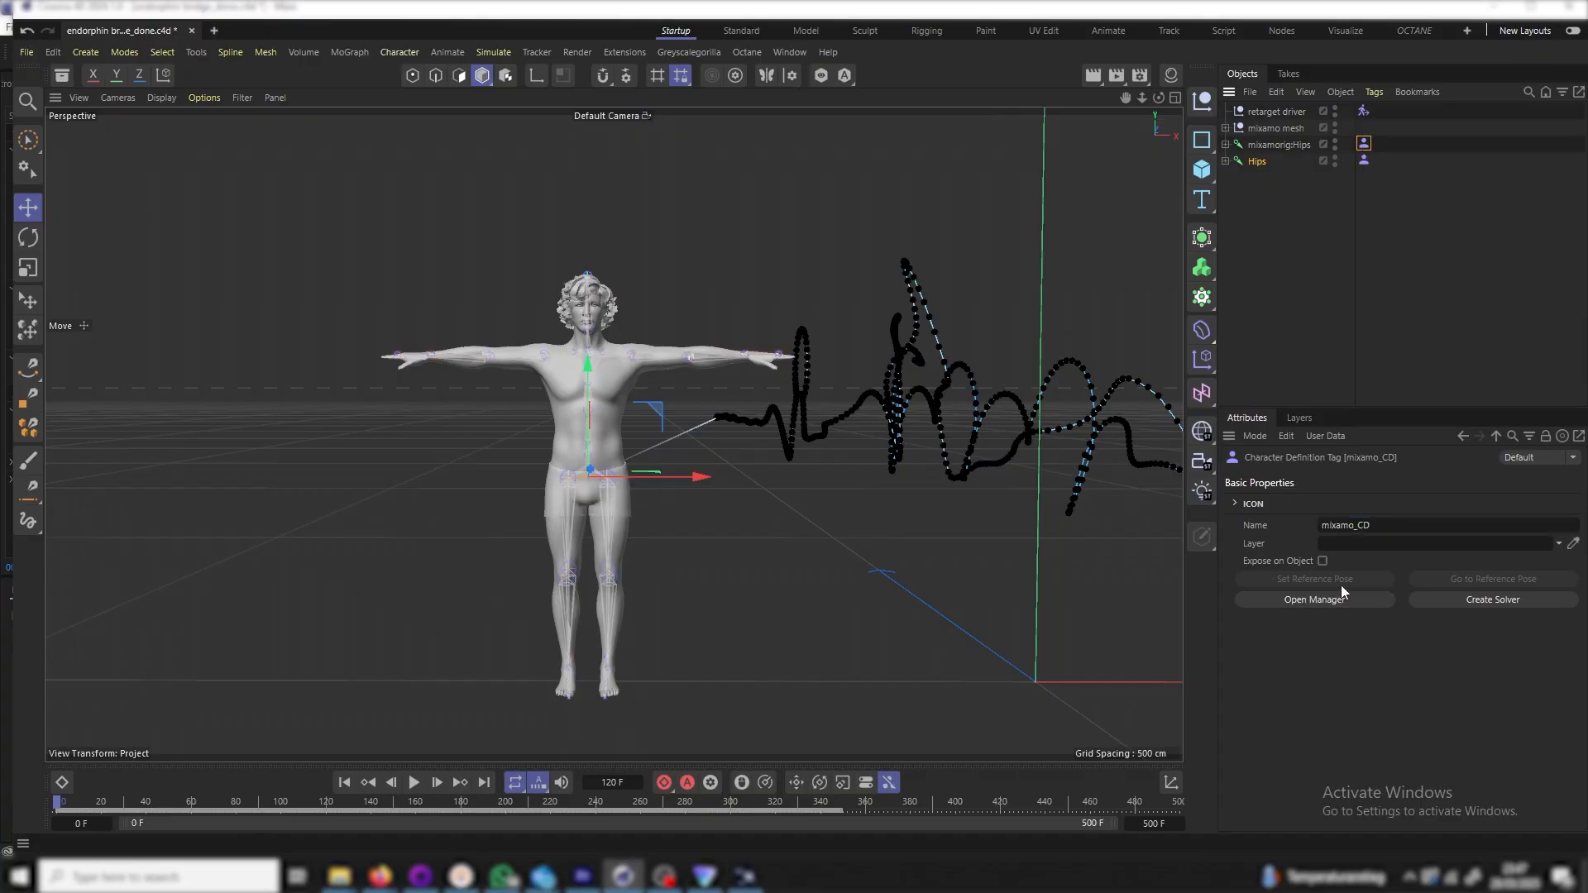
In the mixamo_CD manager, expand Torso and the mixamorig Hips, spine, neck and head joints
{"action": "left_click", "coordinate": [1327, 603]}
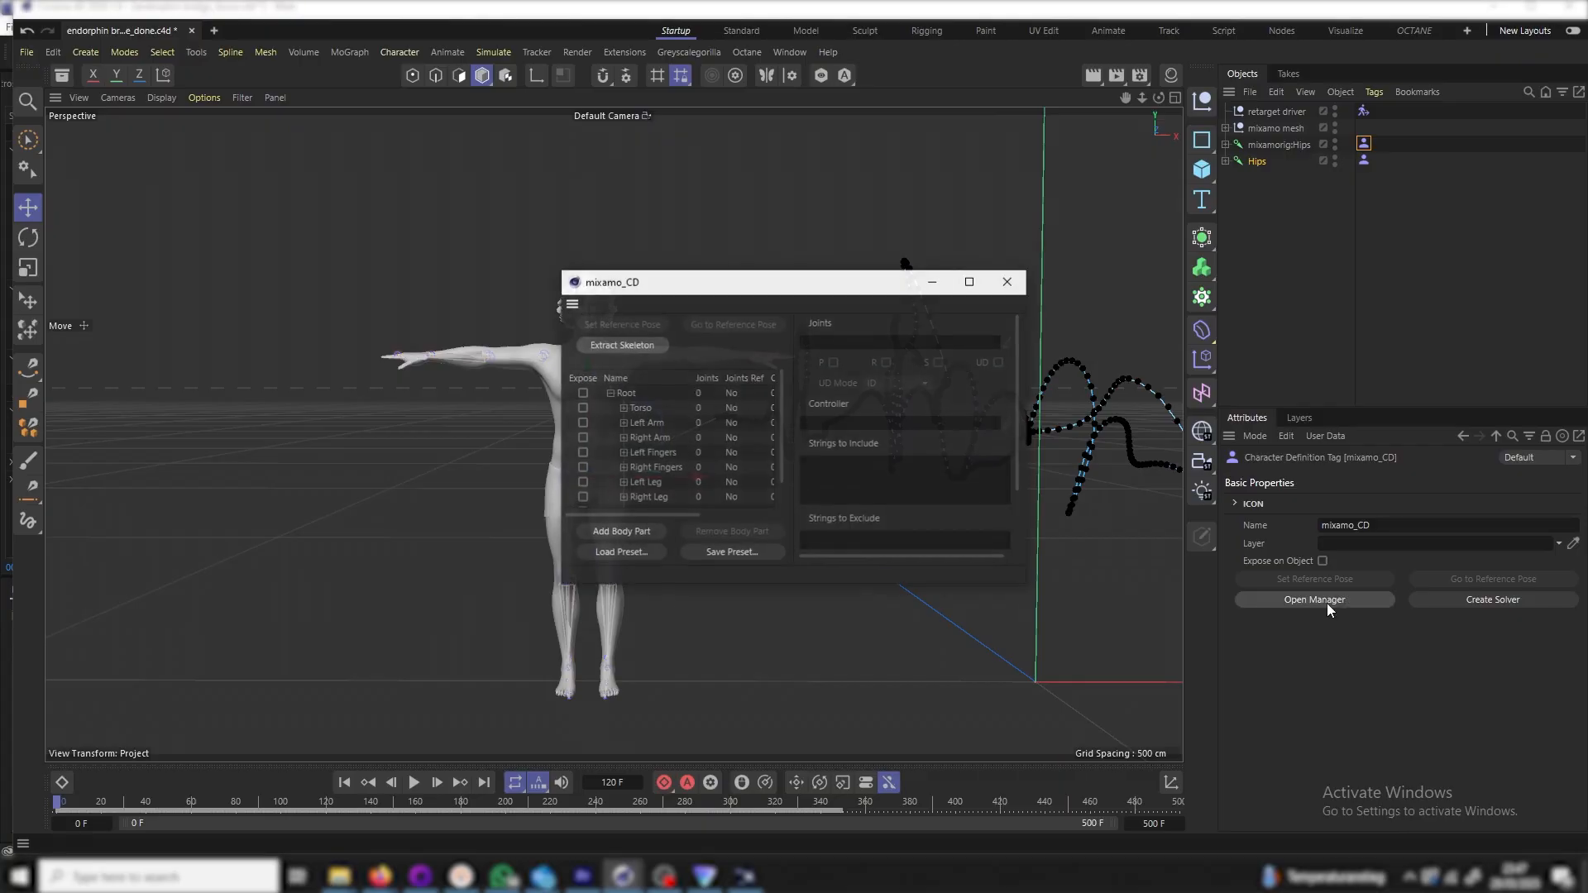
{"action": "left_click", "coordinate": [623, 408]}
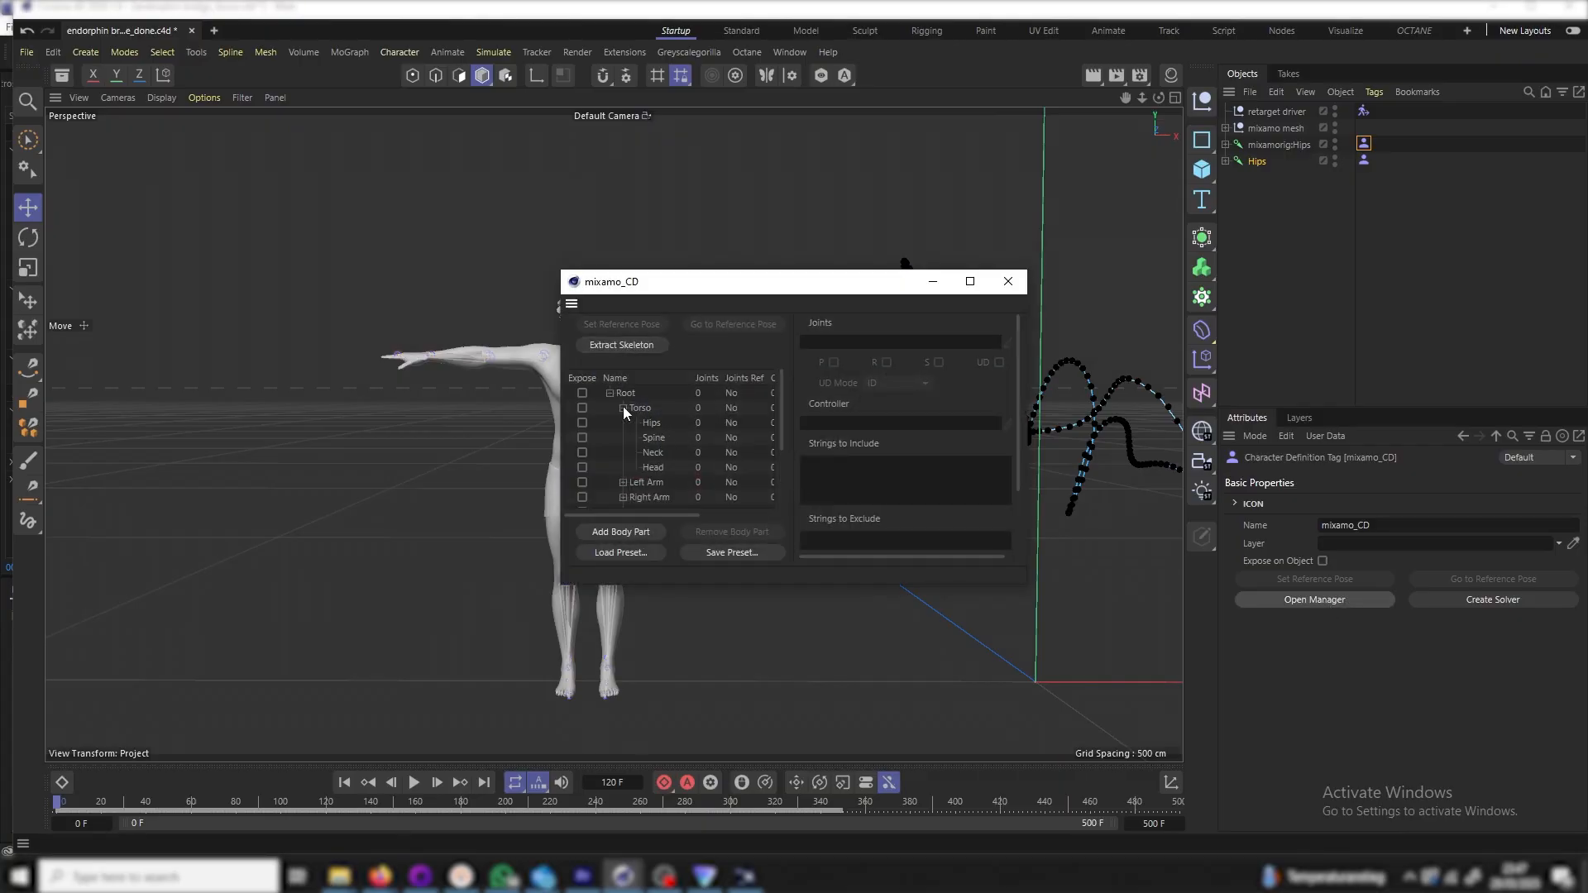
{"action": "left_click", "coordinate": [1226, 145]}
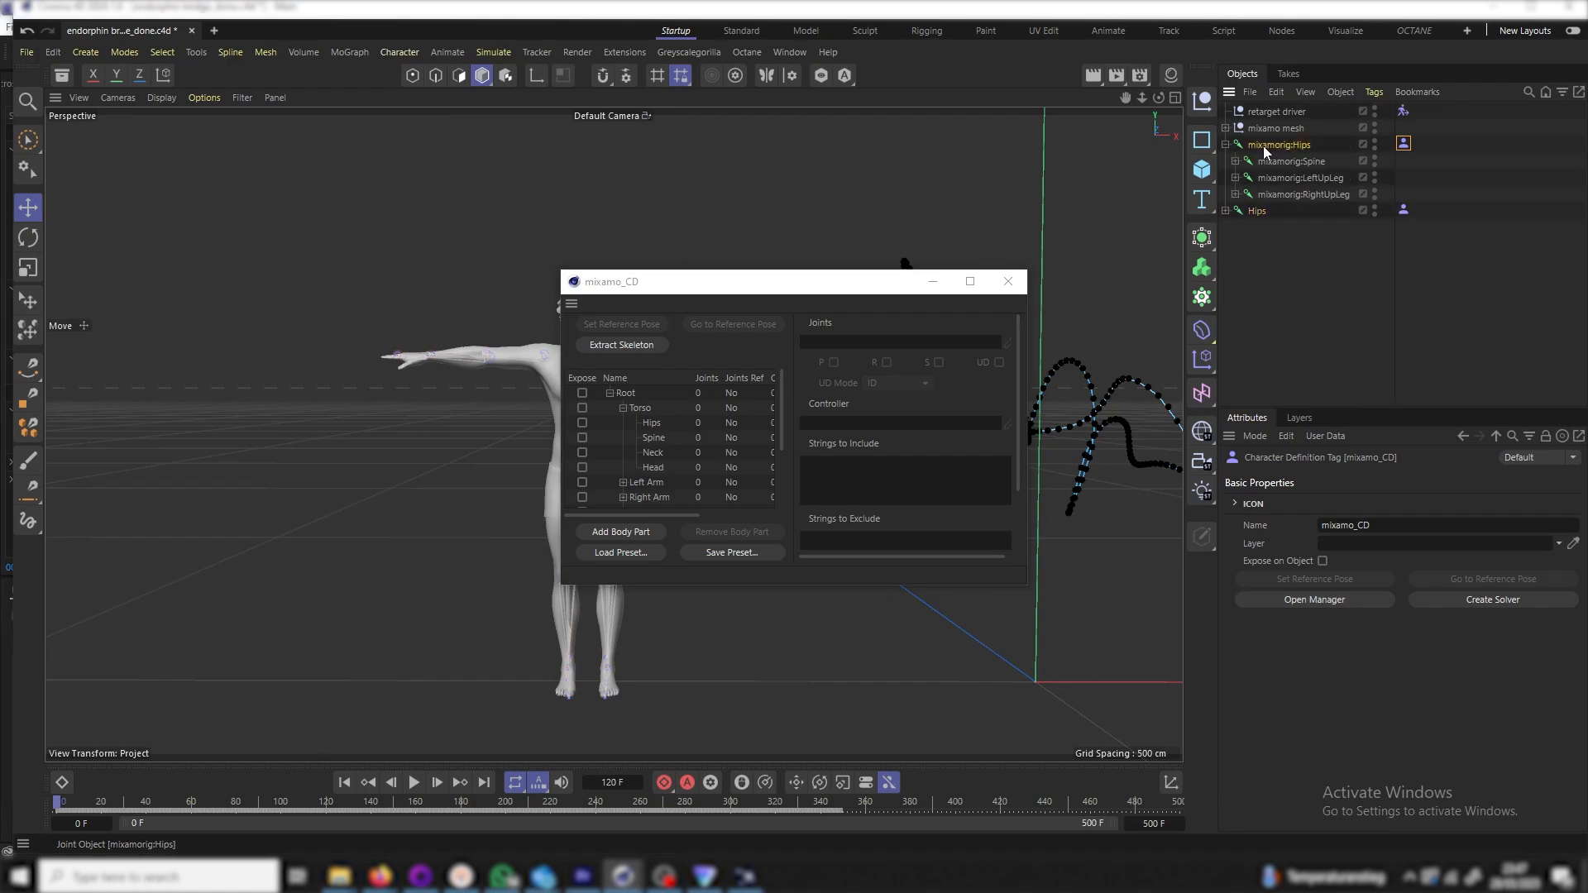
{"action": "left_click", "coordinate": [1264, 145]}
{"action": "left_click", "coordinate": [1236, 161]}
{"action": "left_click", "coordinate": [1246, 177]}
{"action": "left_click", "coordinate": [1240, 183]}
{"action": "left_click", "coordinate": [1255, 194]}
{"action": "left_click", "coordinate": [1264, 211]}
{"action": "left_click", "coordinate": [1274, 228]}
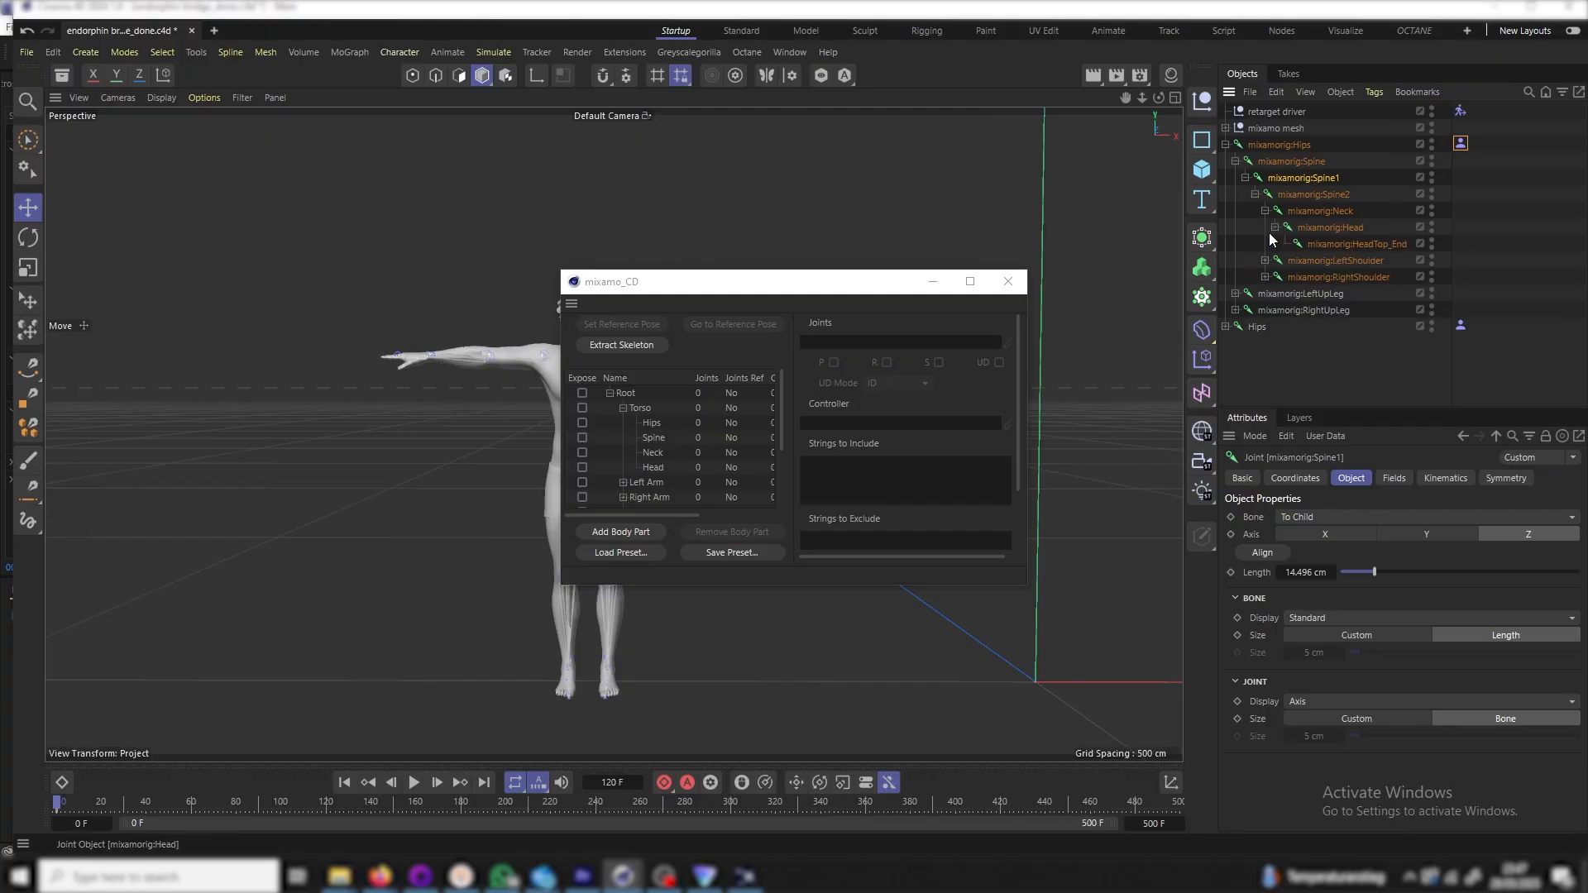
Expand the endorphin hip and chest joints, then extract the 66-joint mixamo skeleton into mixamo_CD
{"action": "left_click", "coordinate": [1226, 327]}
{"action": "left_click", "coordinate": [1236, 343]}
{"action": "left_click", "coordinate": [1236, 376]}
{"action": "scroll", "coordinate": [1282, 351], "scroll_direction": "down", "scroll_amount": 1}
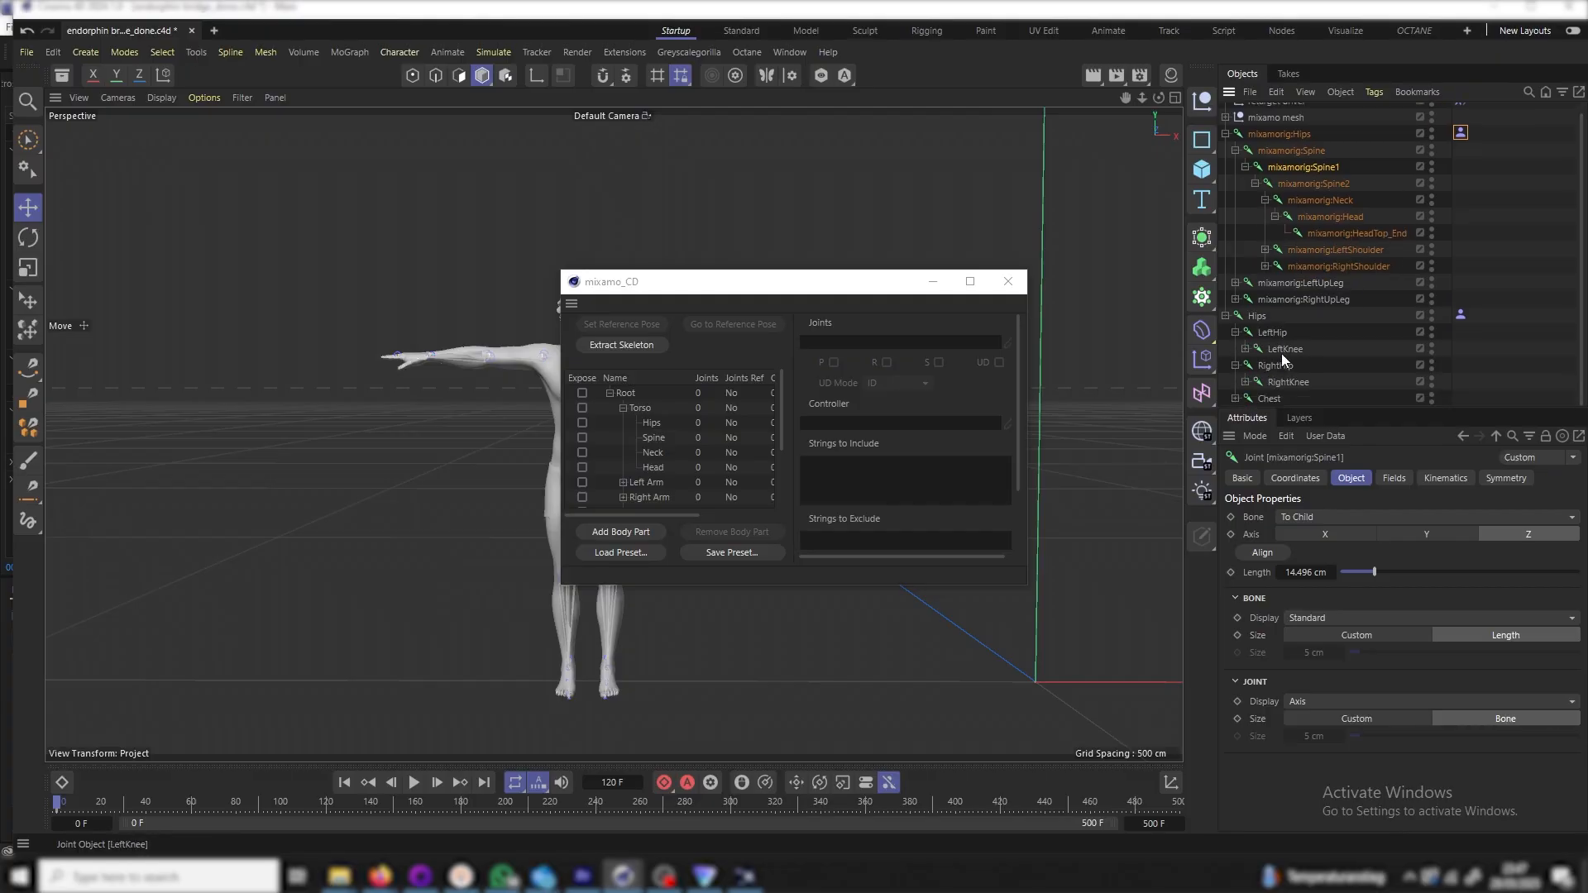
{"action": "left_click", "coordinate": [1236, 399]}
{"action": "scroll", "coordinate": [1318, 373], "scroll_direction": "down", "scroll_amount": 1}
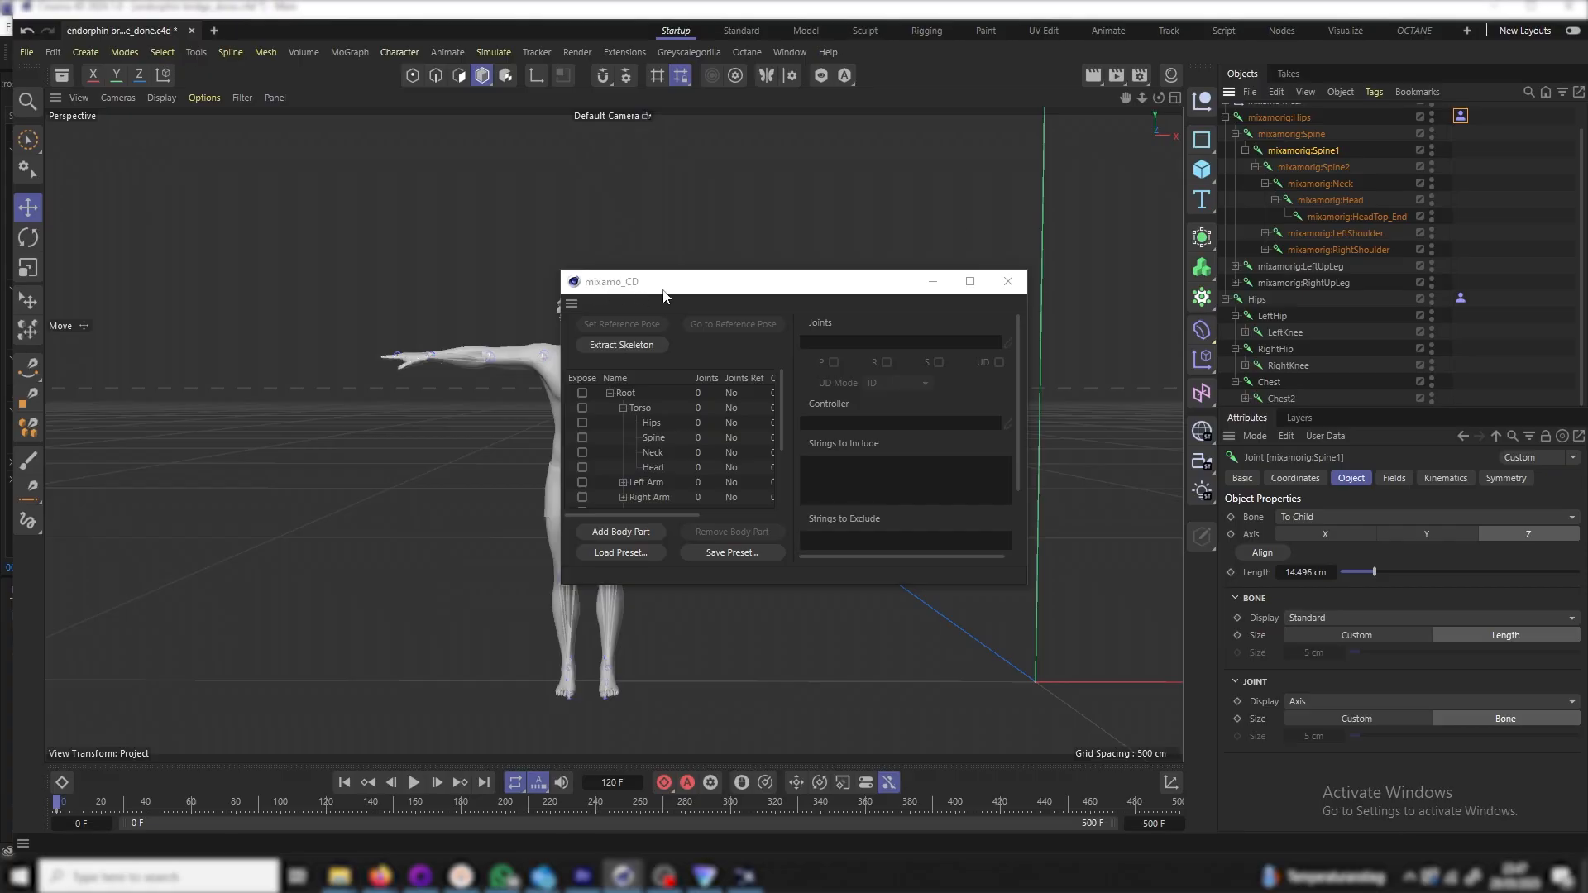
{"action": "scroll", "coordinate": [1445, 177], "scroll_direction": "up", "scroll_amount": 1}
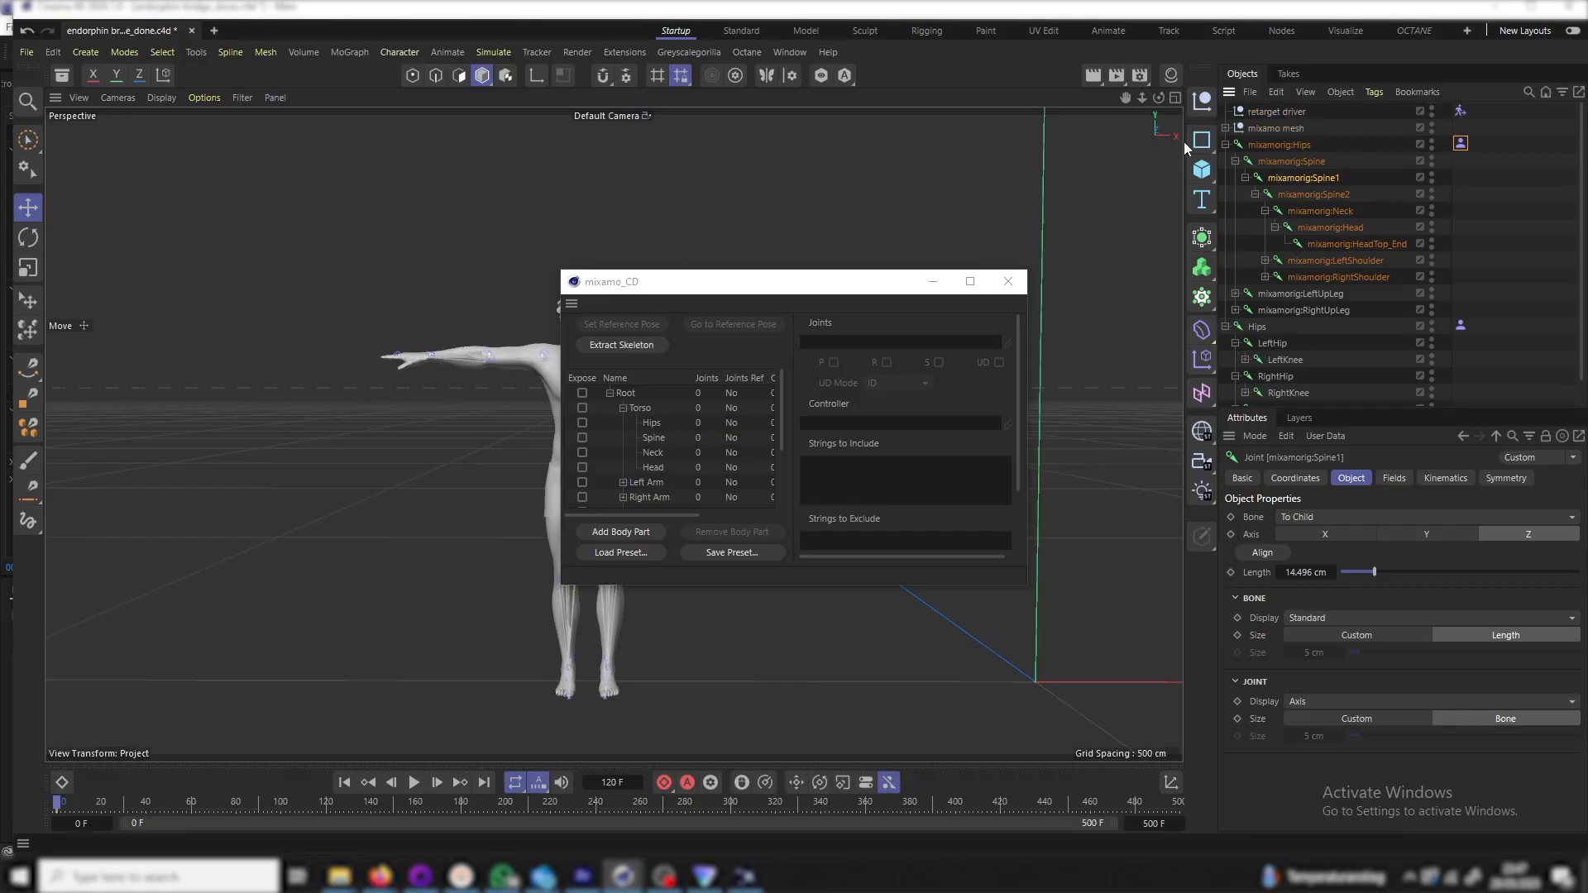
{"action": "left_click", "coordinate": [628, 345]}
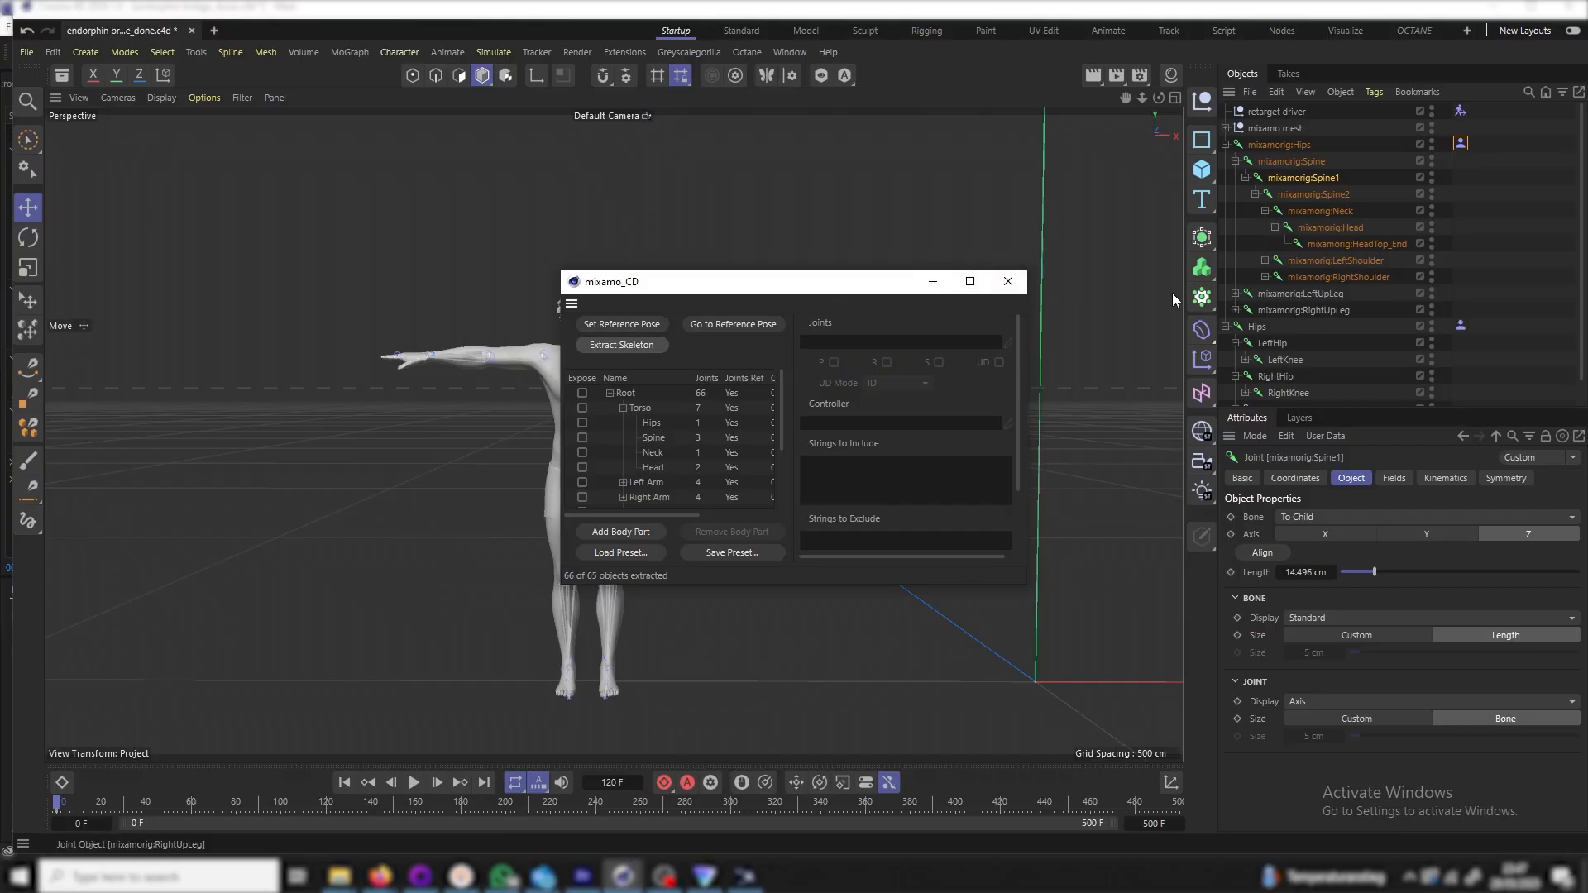
{"action": "left_click", "coordinate": [1007, 282]}
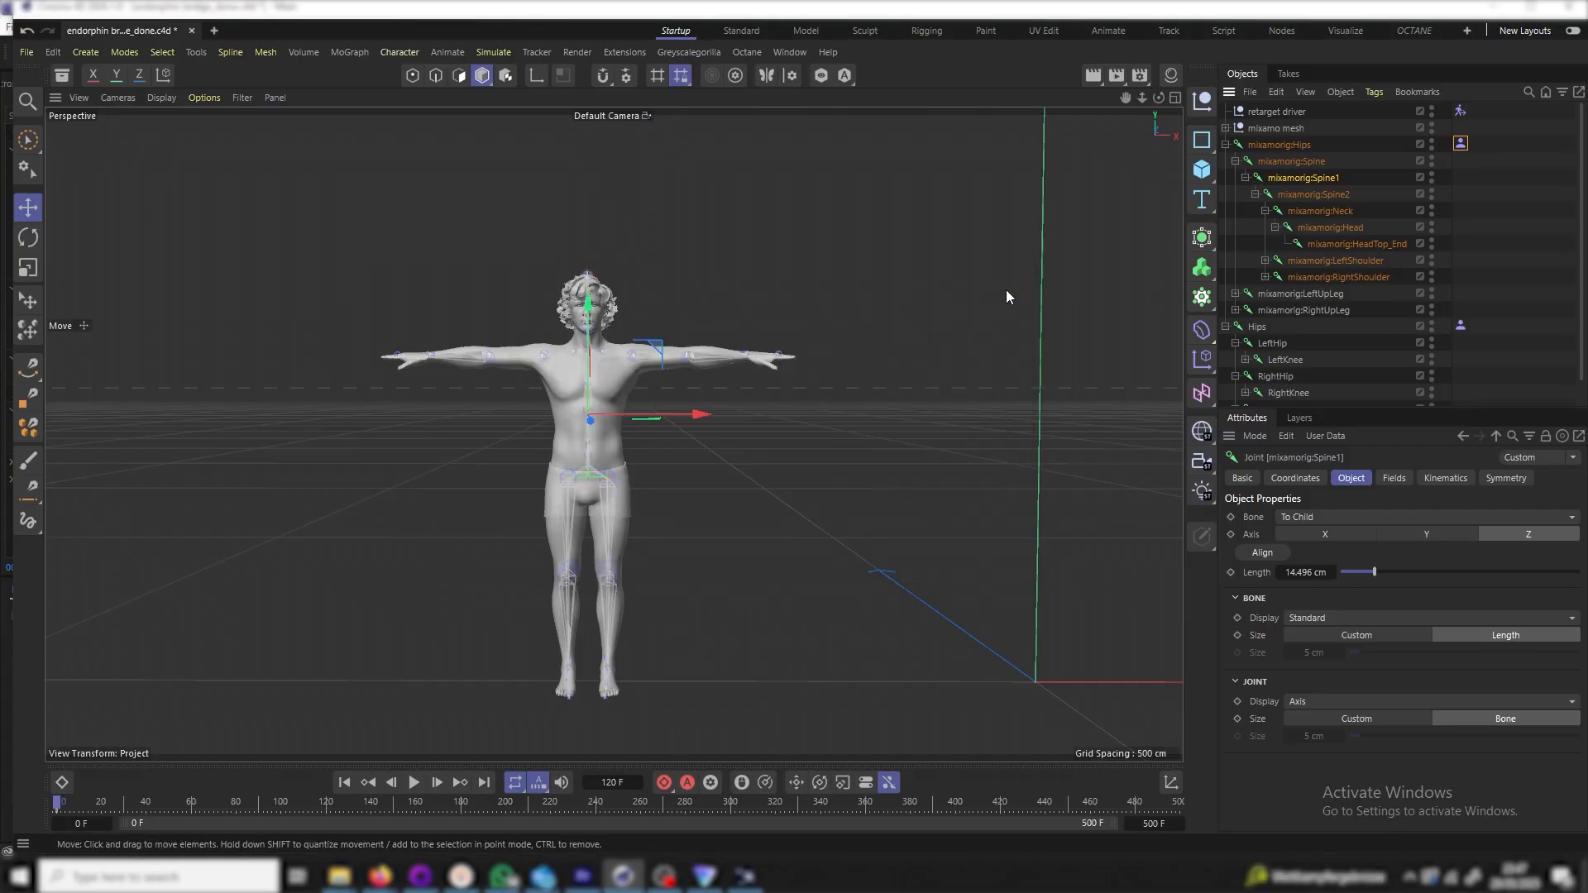
Extract the 11-joint endorphin skeleton into the endorphin_CD definition
{"action": "left_click", "coordinate": [1462, 326]}
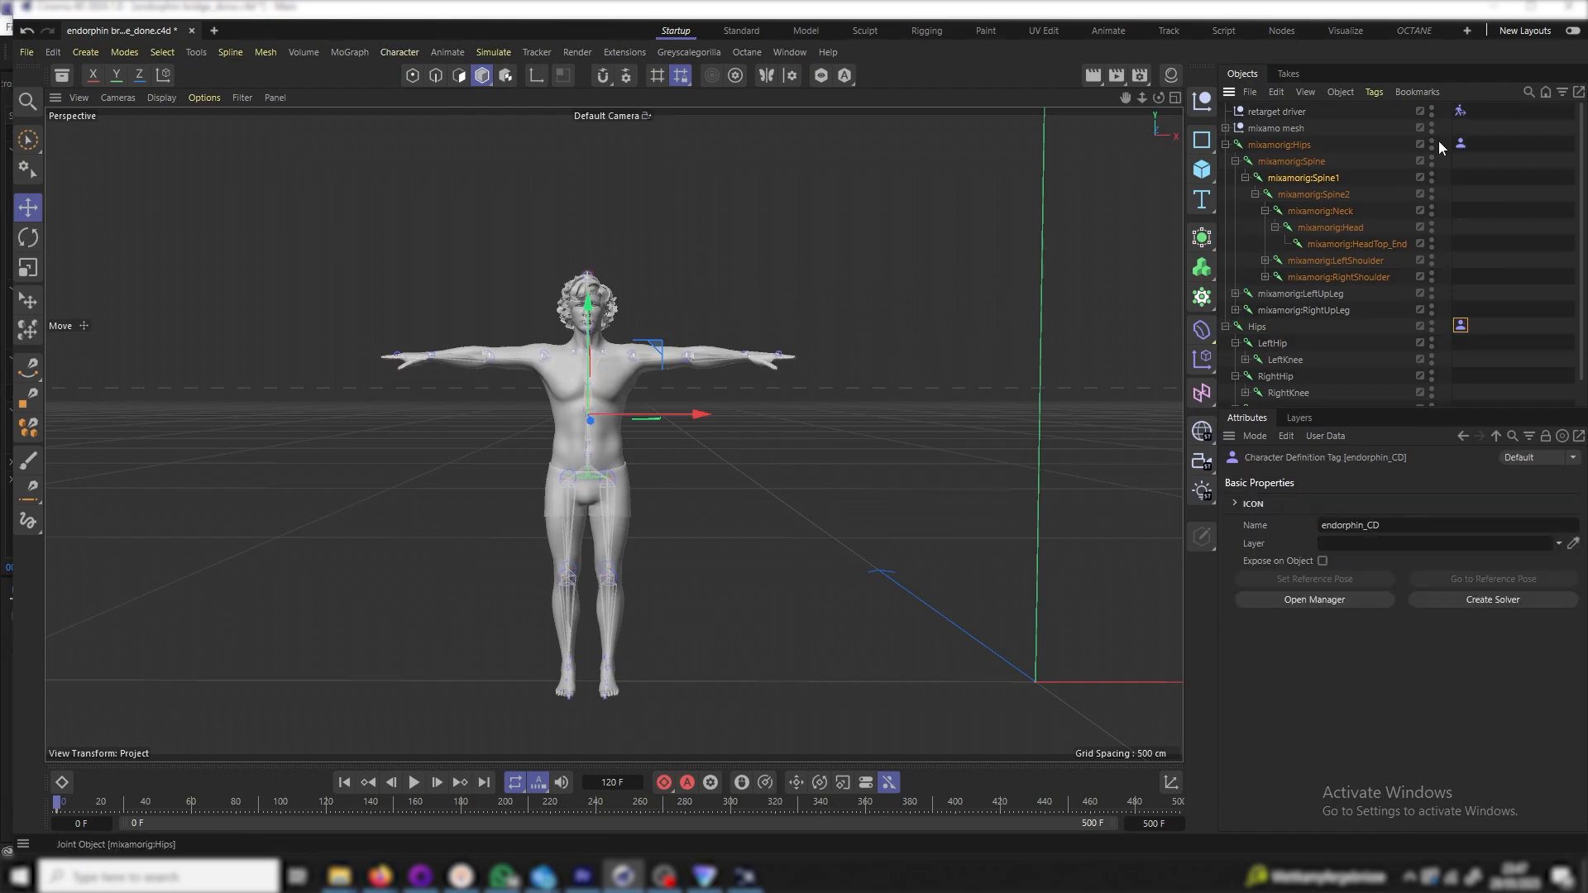
{"action": "left_click", "coordinate": [1315, 601]}
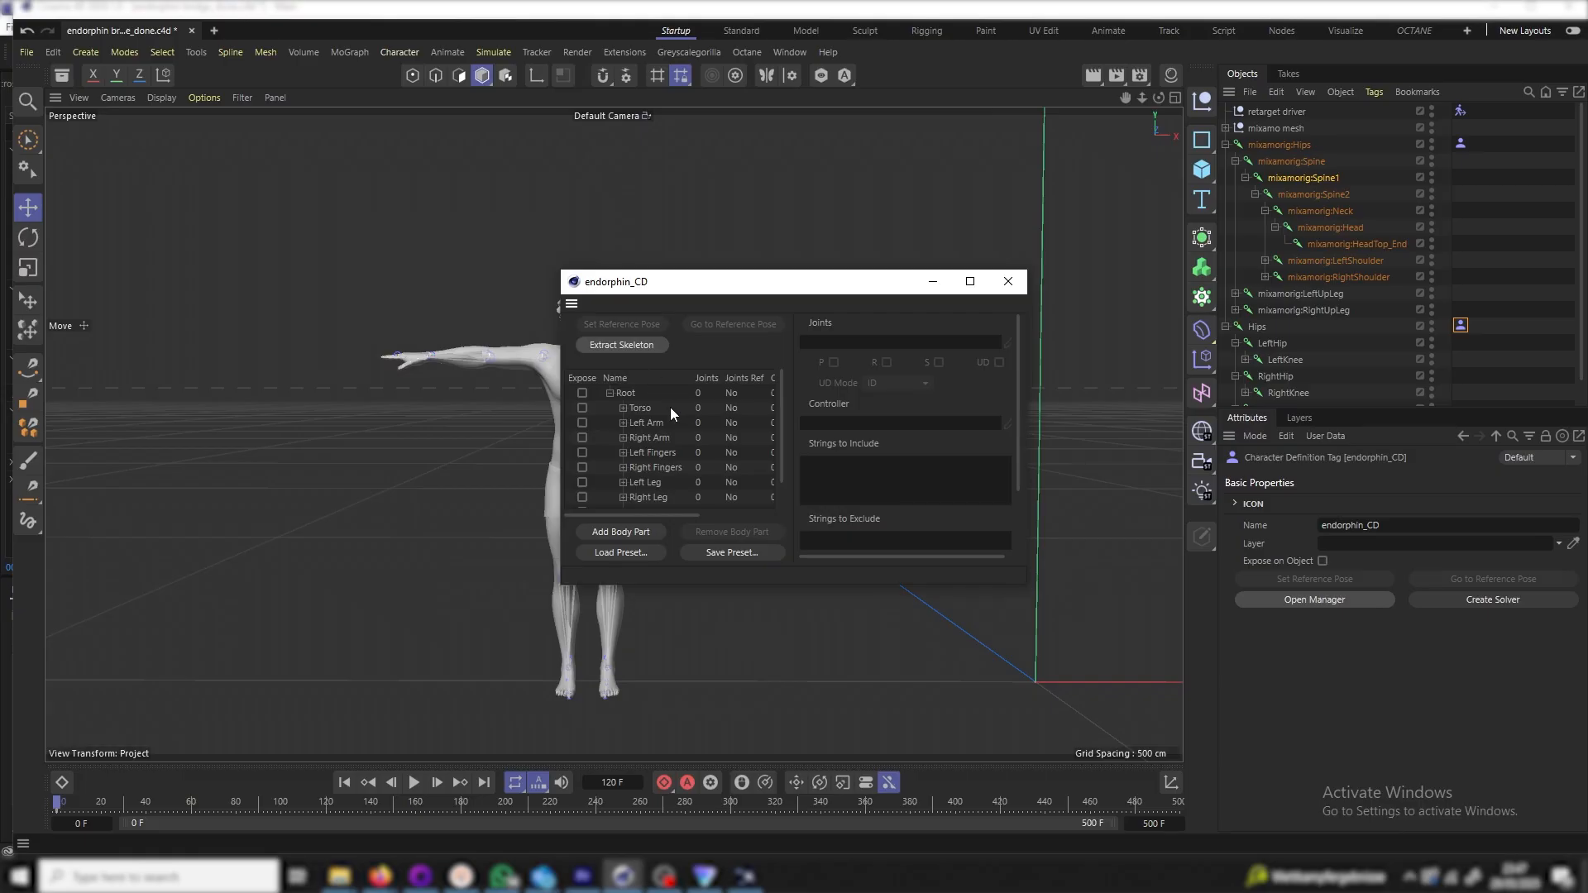
{"action": "left_click", "coordinate": [1257, 327]}
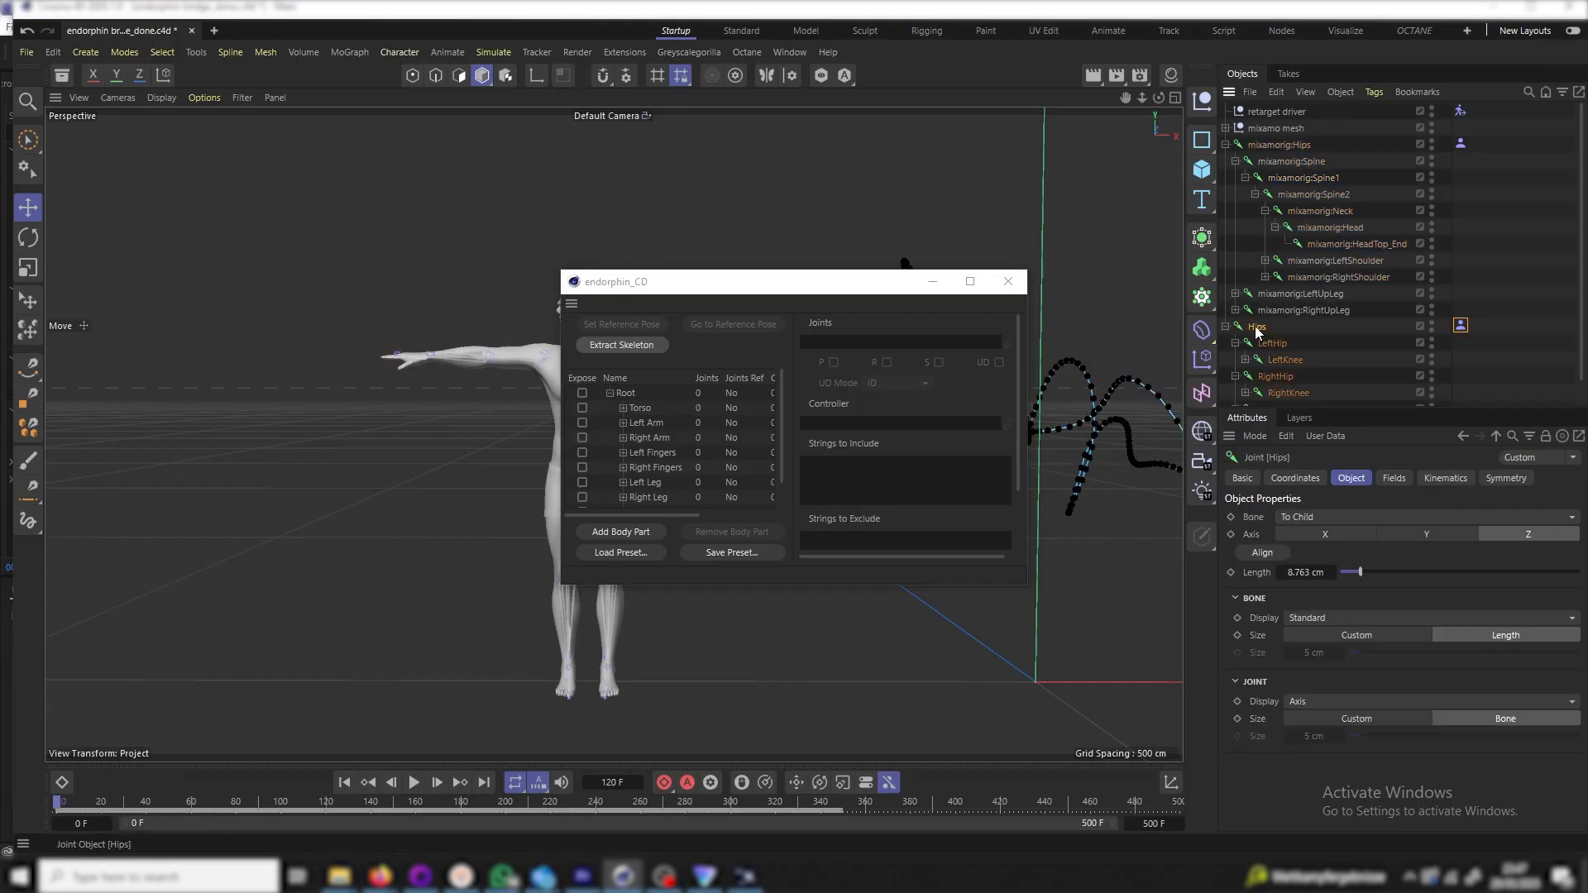
{"action": "left_click_drag", "start_coordinate": [807, 292], "coordinate": [520, 275]}
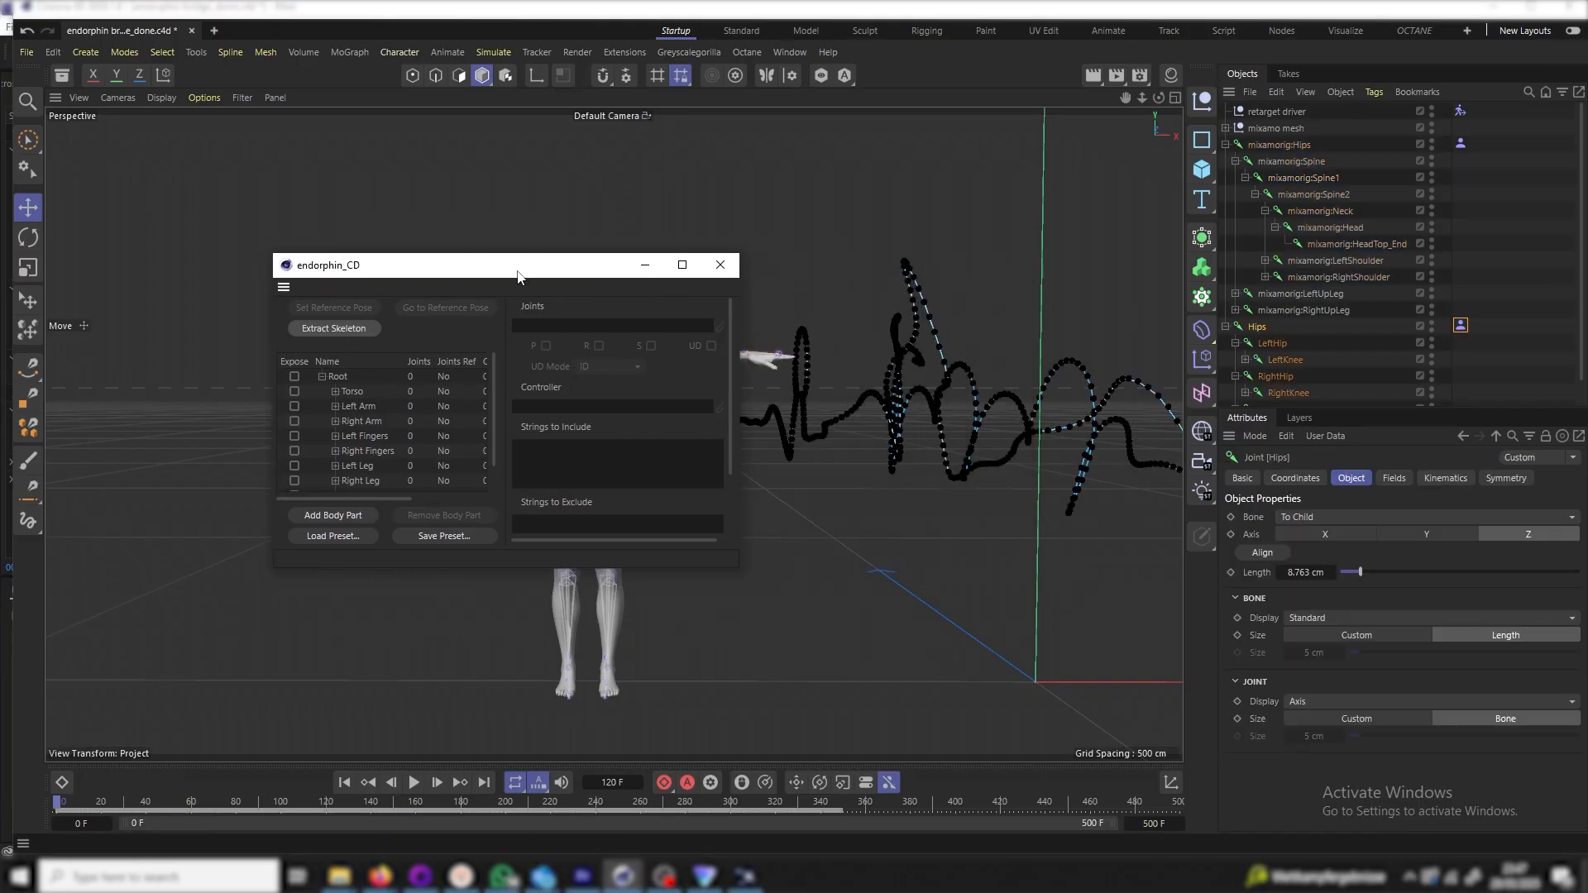
{"action": "left_click", "coordinate": [339, 327]}
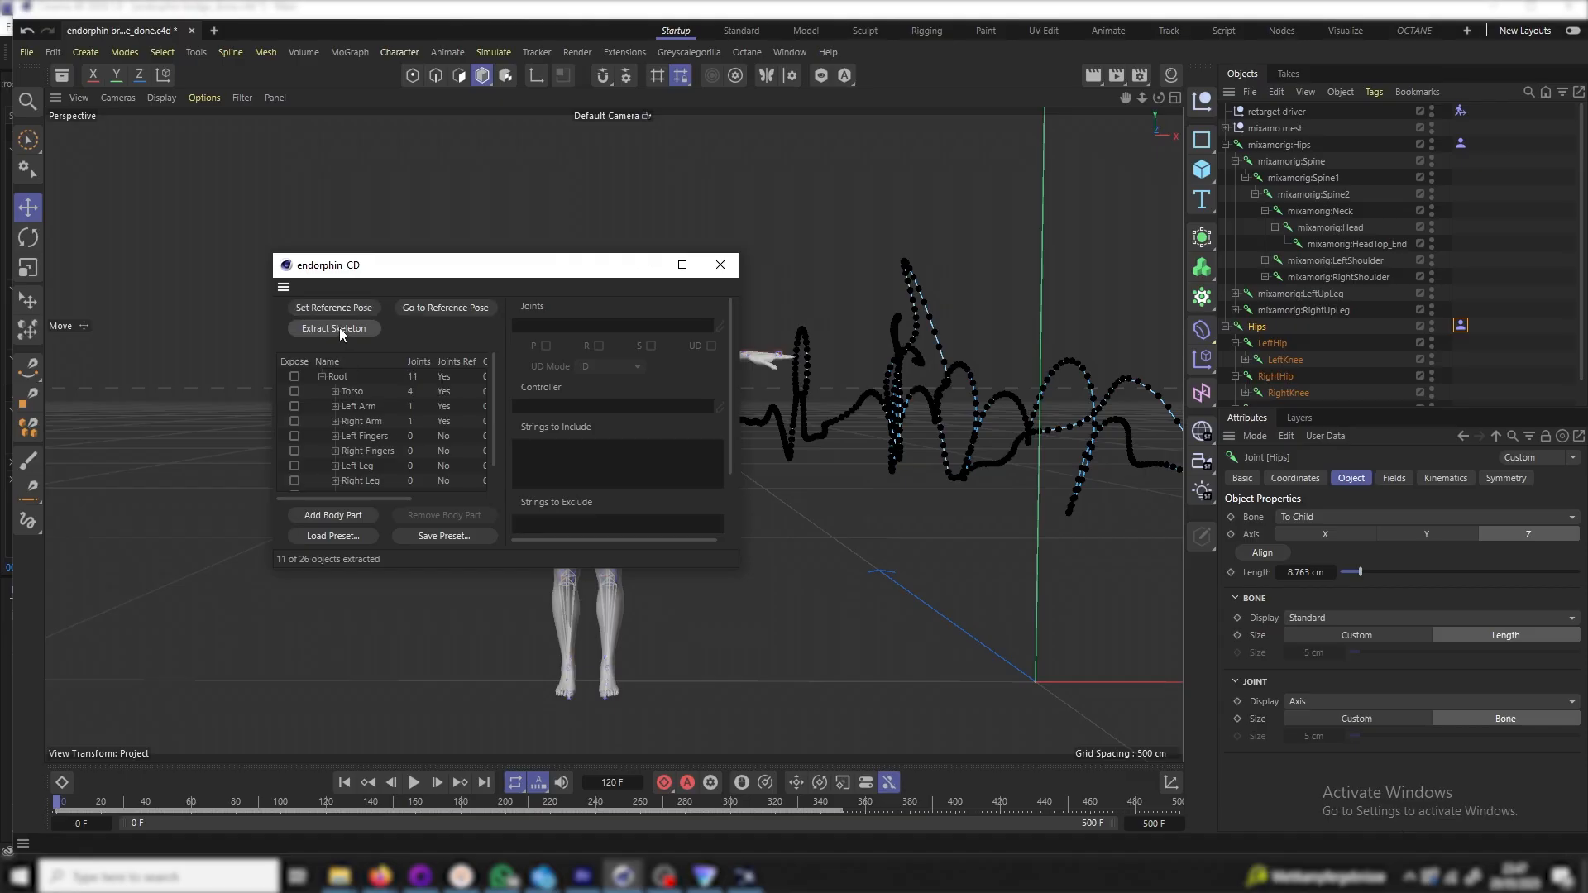
Review endorphin_CD's Torso, Hips, Head, Right Toes and Root body-part mappings, then close the manager
{"action": "left_click", "coordinate": [337, 391]}
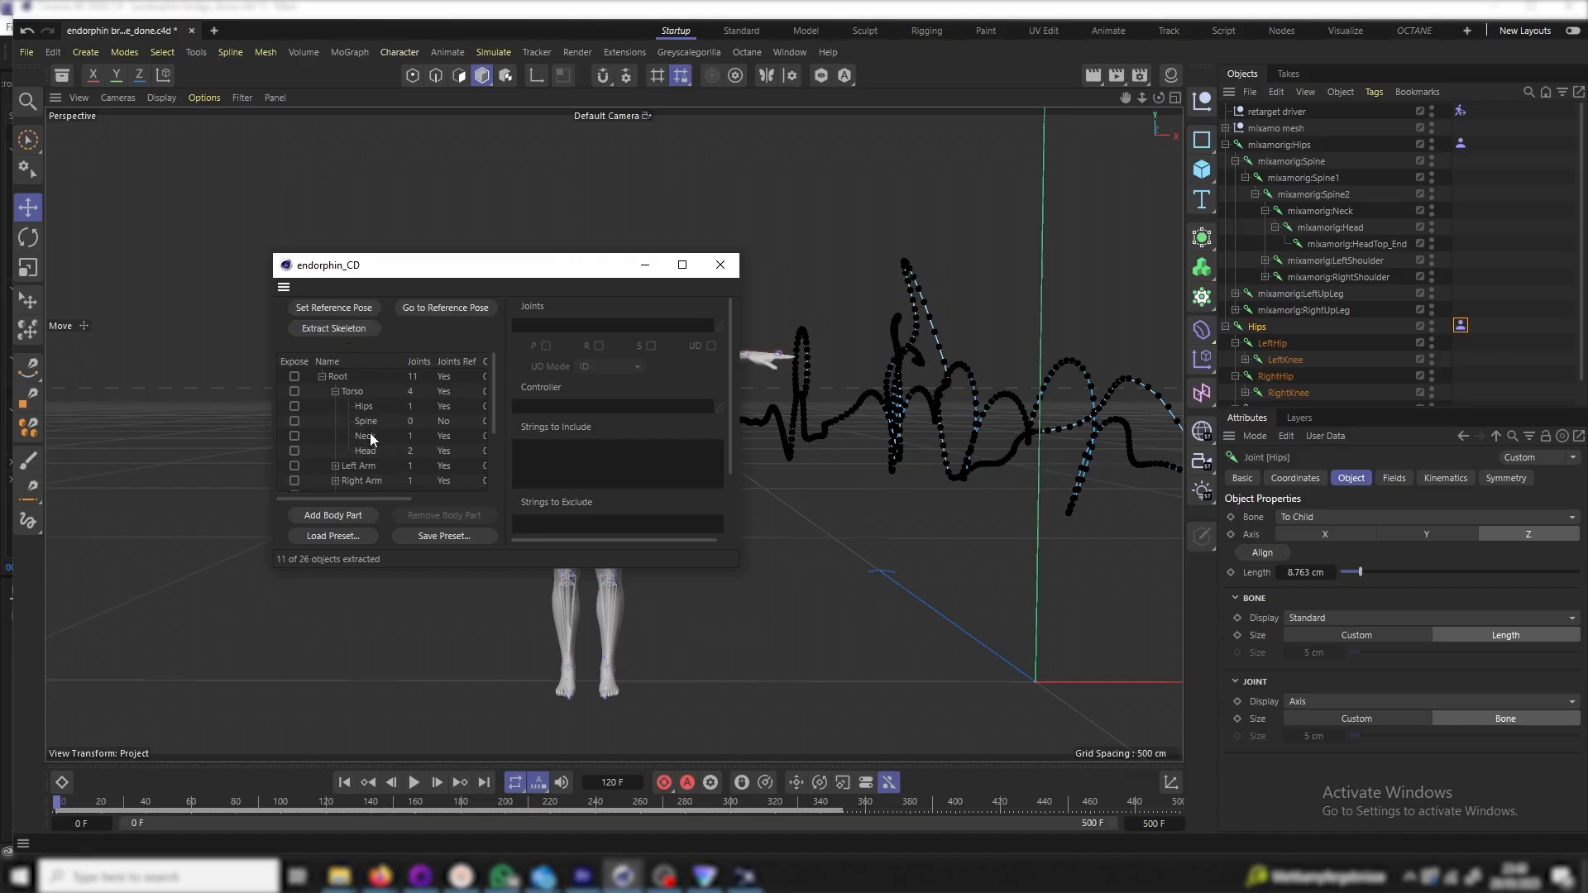
{"action": "left_click", "coordinate": [369, 406]}
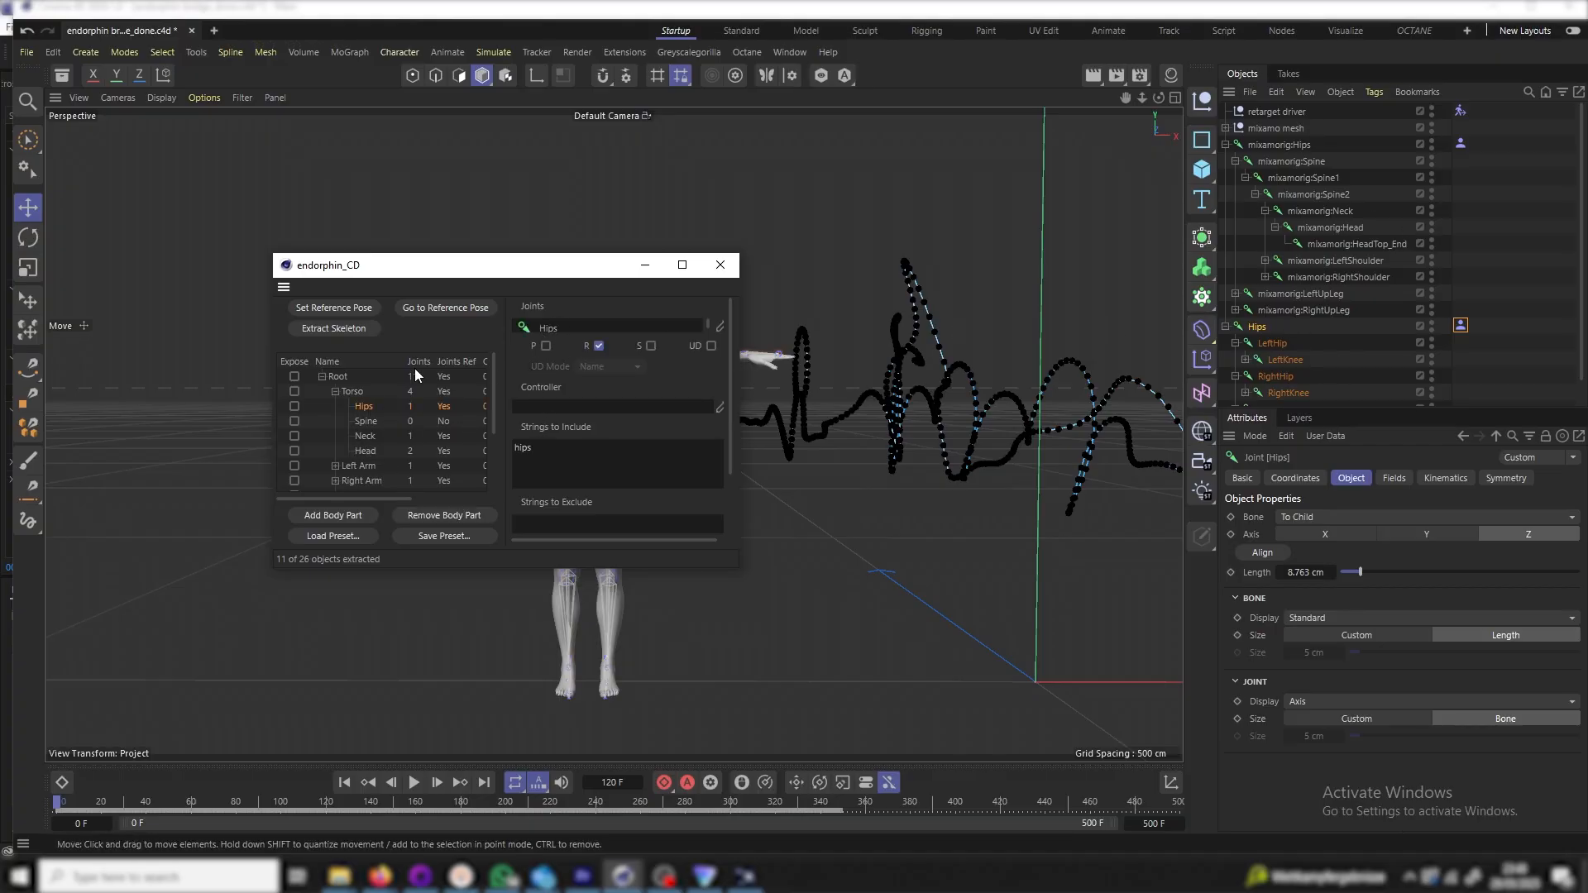
{"action": "left_click", "coordinate": [362, 454]}
{"action": "left_click_drag", "start_coordinate": [621, 254], "coordinate": [616, 143]}
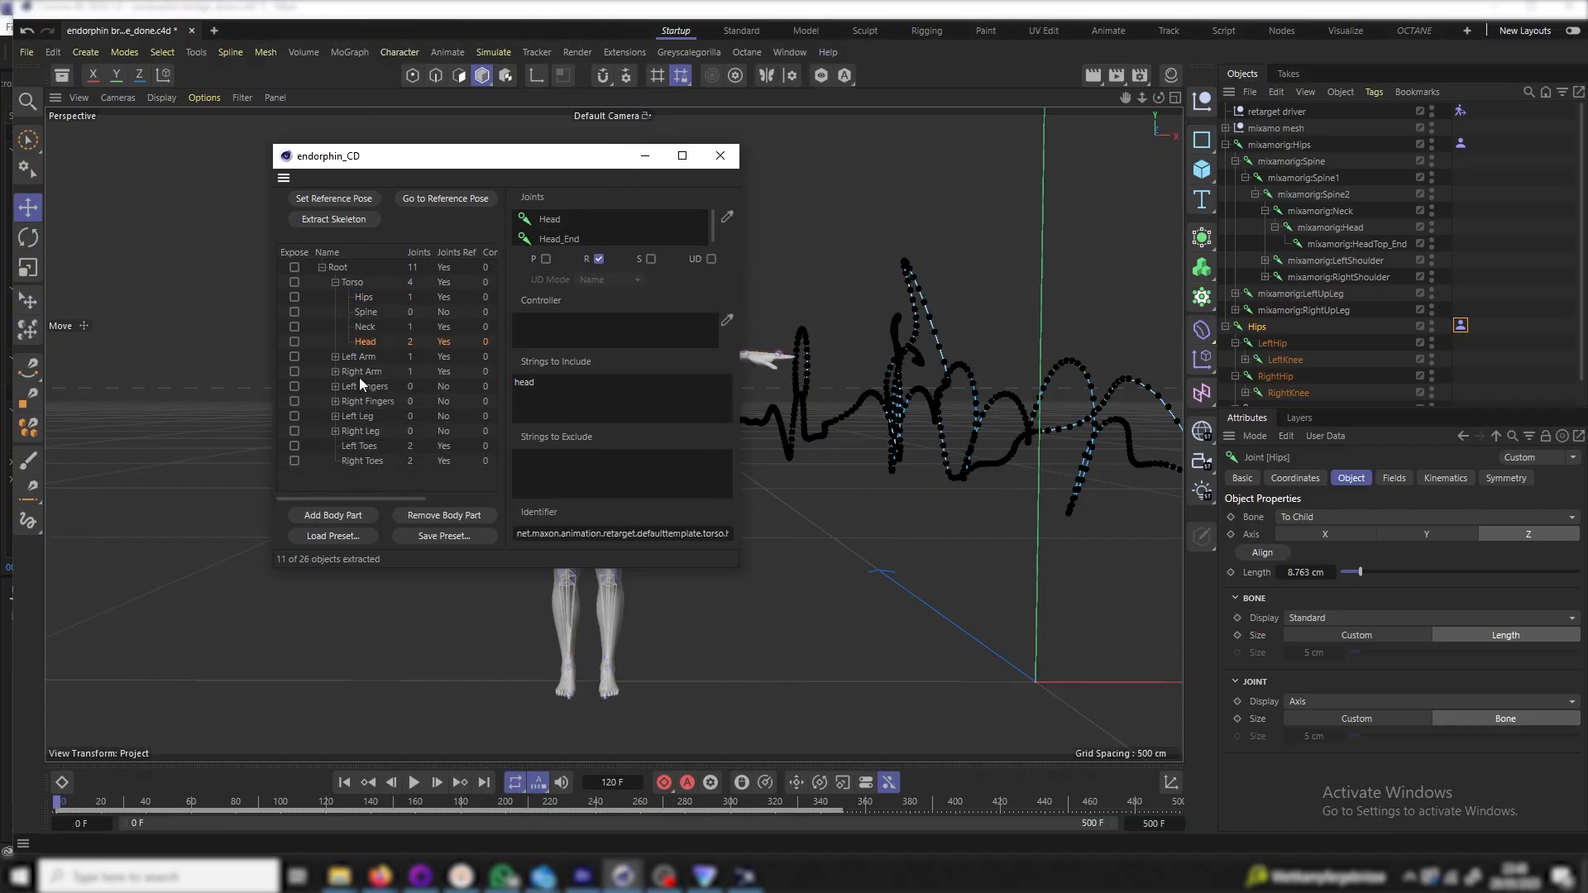
{"action": "left_click", "coordinate": [344, 461]}
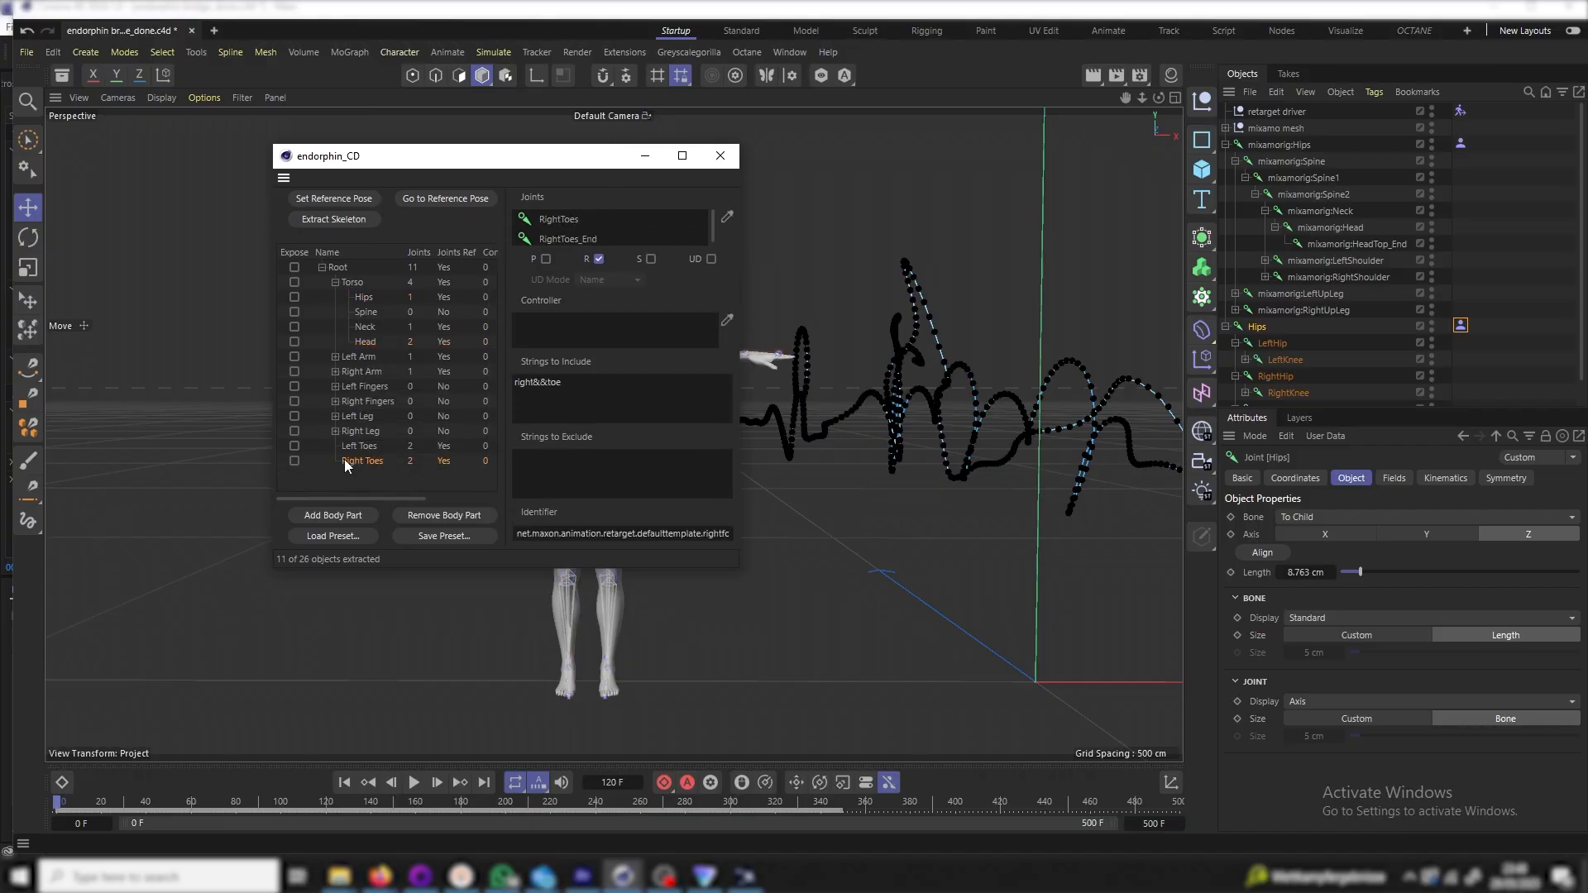
{"action": "left_click", "coordinate": [349, 265]}
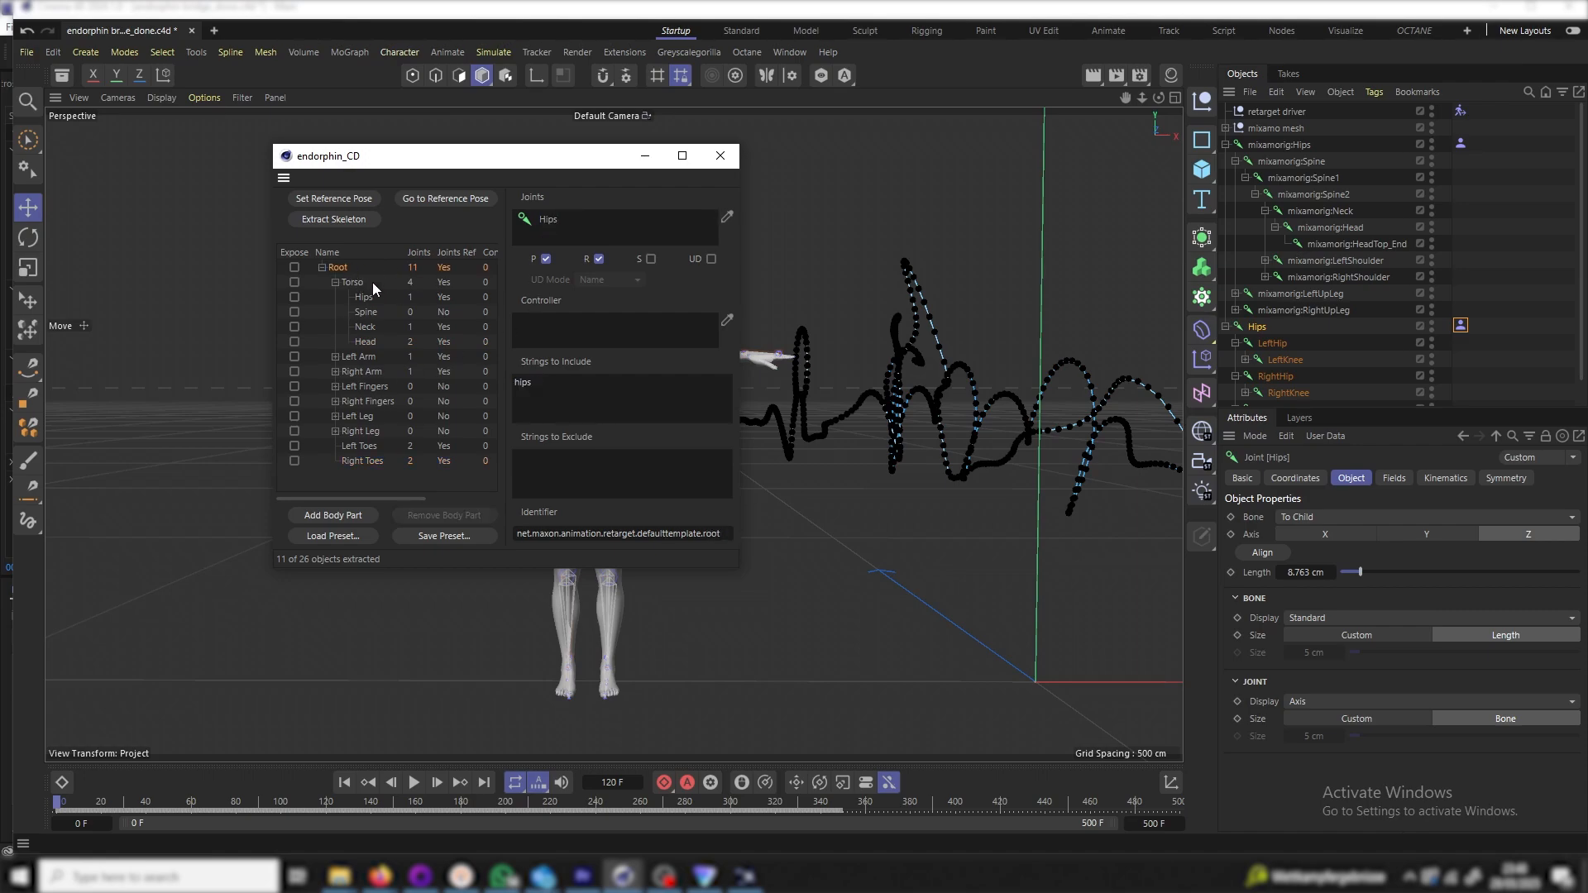
{"action": "left_click", "coordinate": [359, 278]}
{"action": "left_click", "coordinate": [370, 296]}
{"action": "left_click", "coordinate": [720, 156]}
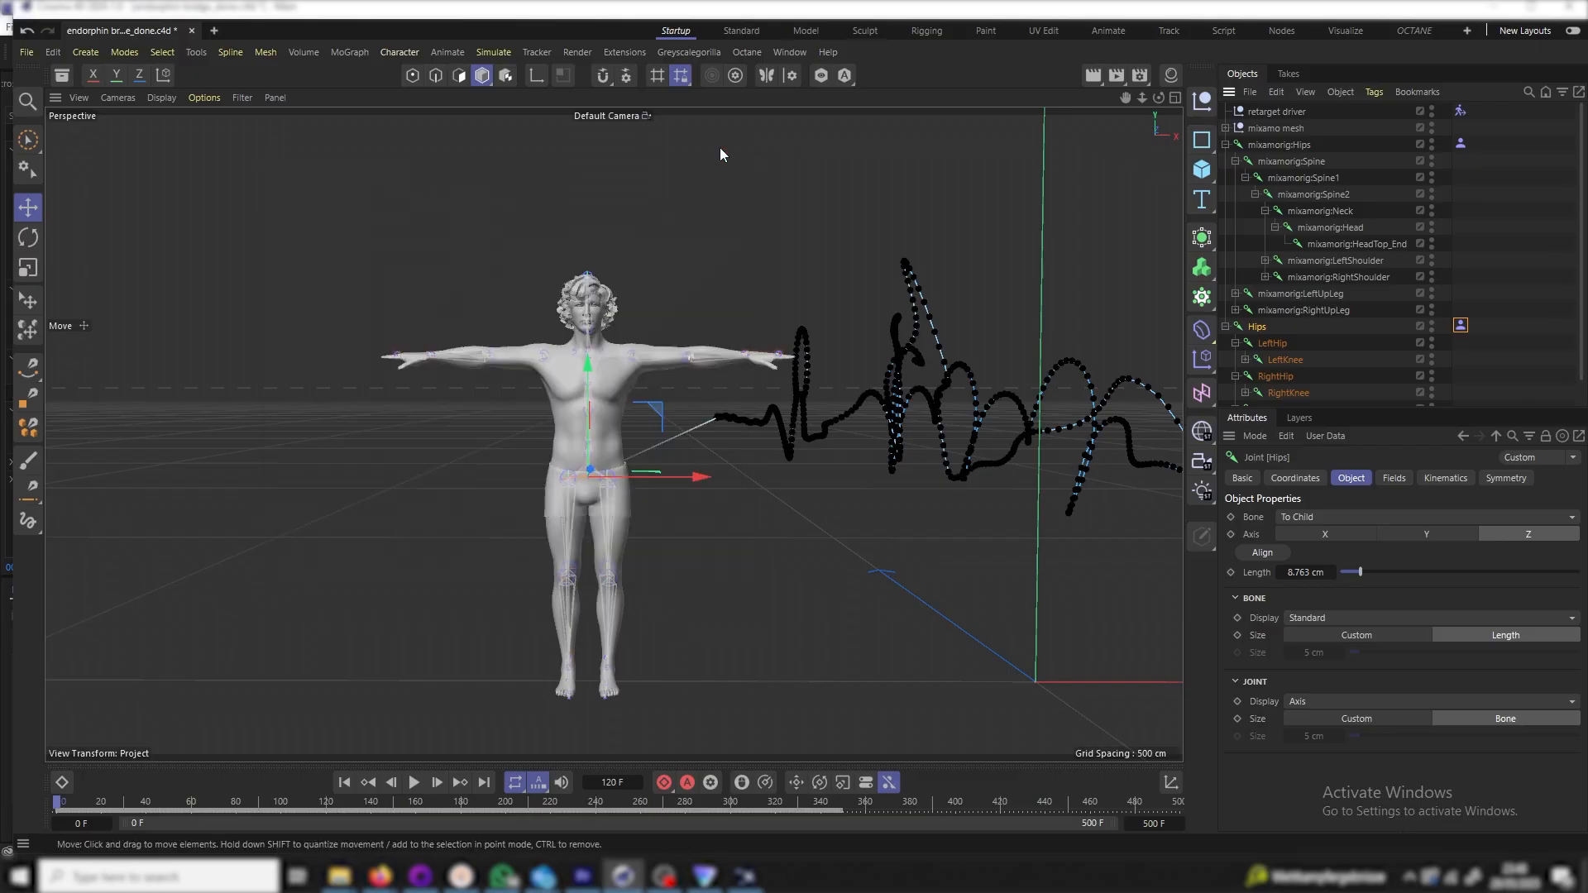
Reframe the scene, preview the current retarget briefly, and return to frame 0
{"action": "left_click", "coordinate": [1461, 110]}
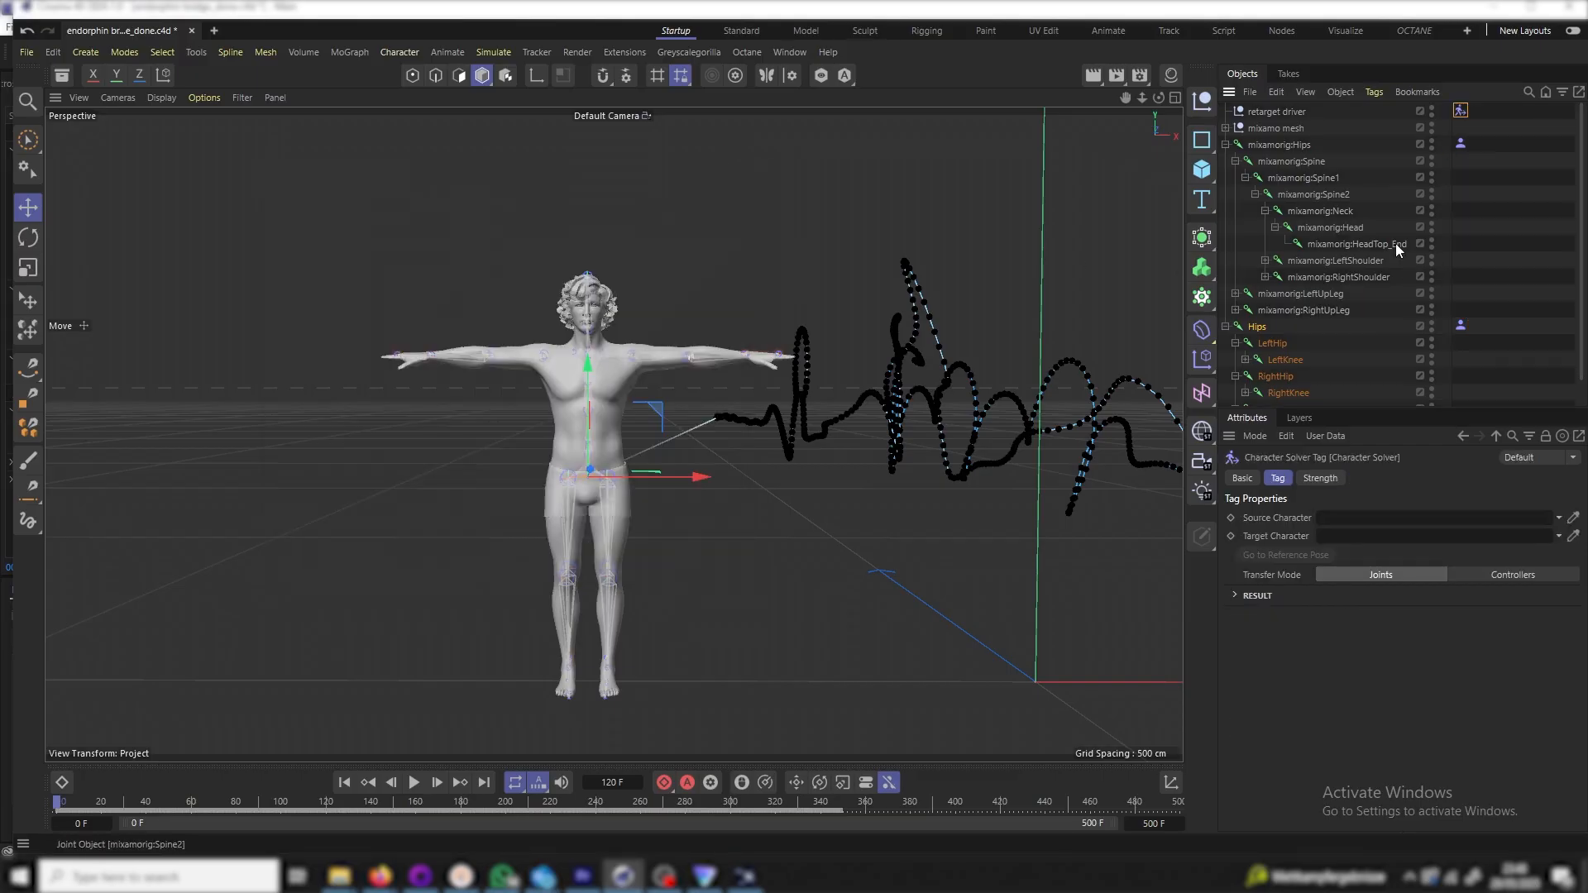
{"action": "left_click", "coordinate": [1242, 479]}
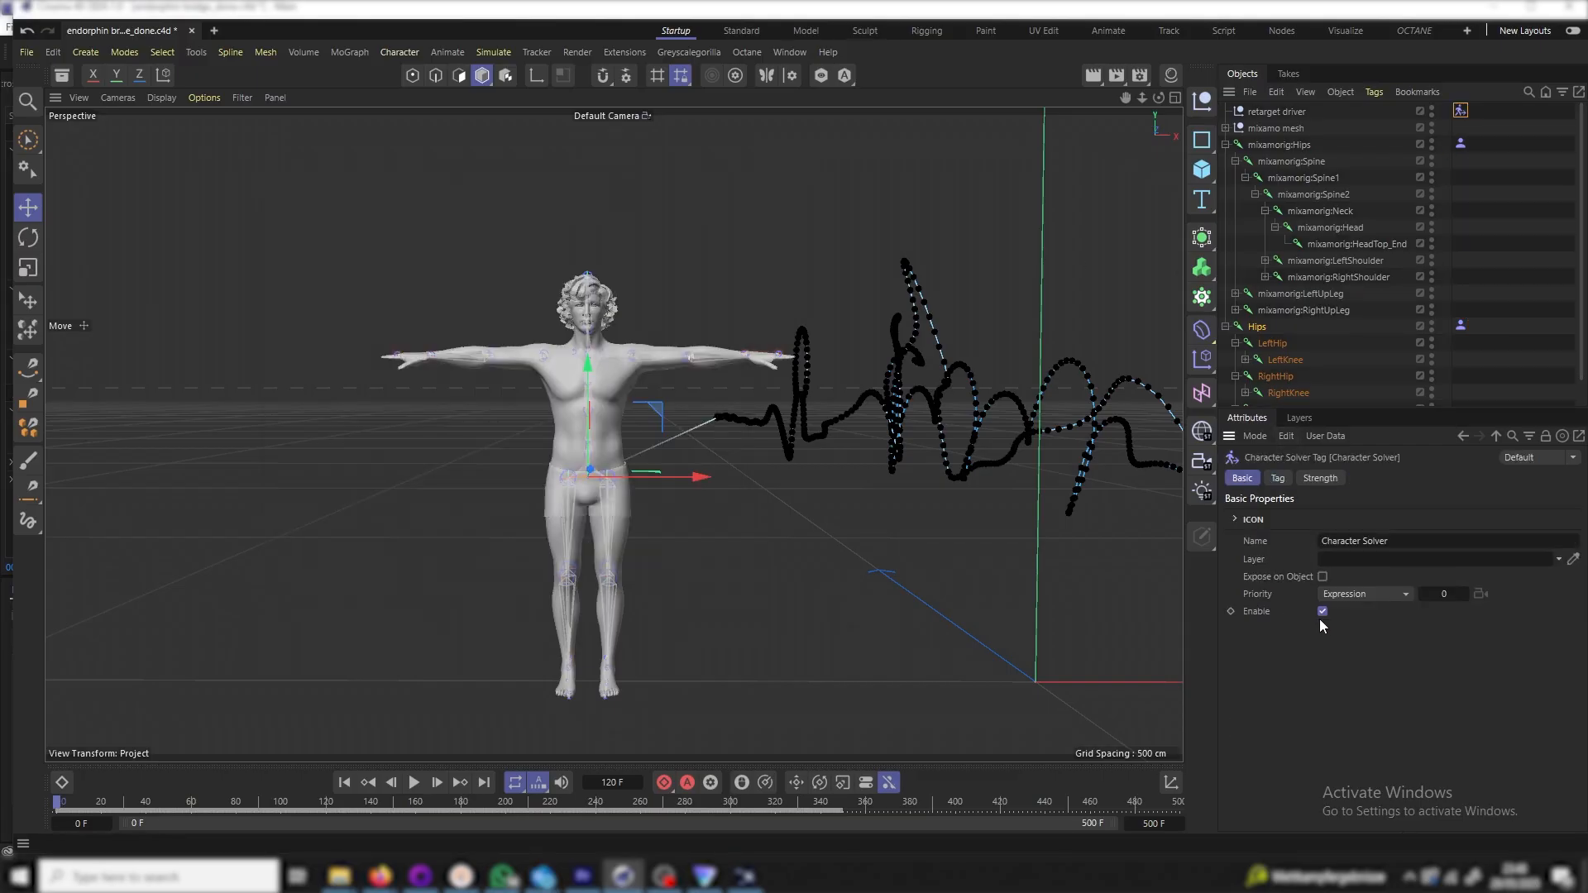
{"action": "middle_click_drag", "start_coordinate": [687, 420], "coordinate": [583, 438], "text": "alt"}
{"action": "scroll", "coordinate": [780, 463], "scroll_direction": "down", "scroll_amount": 6}
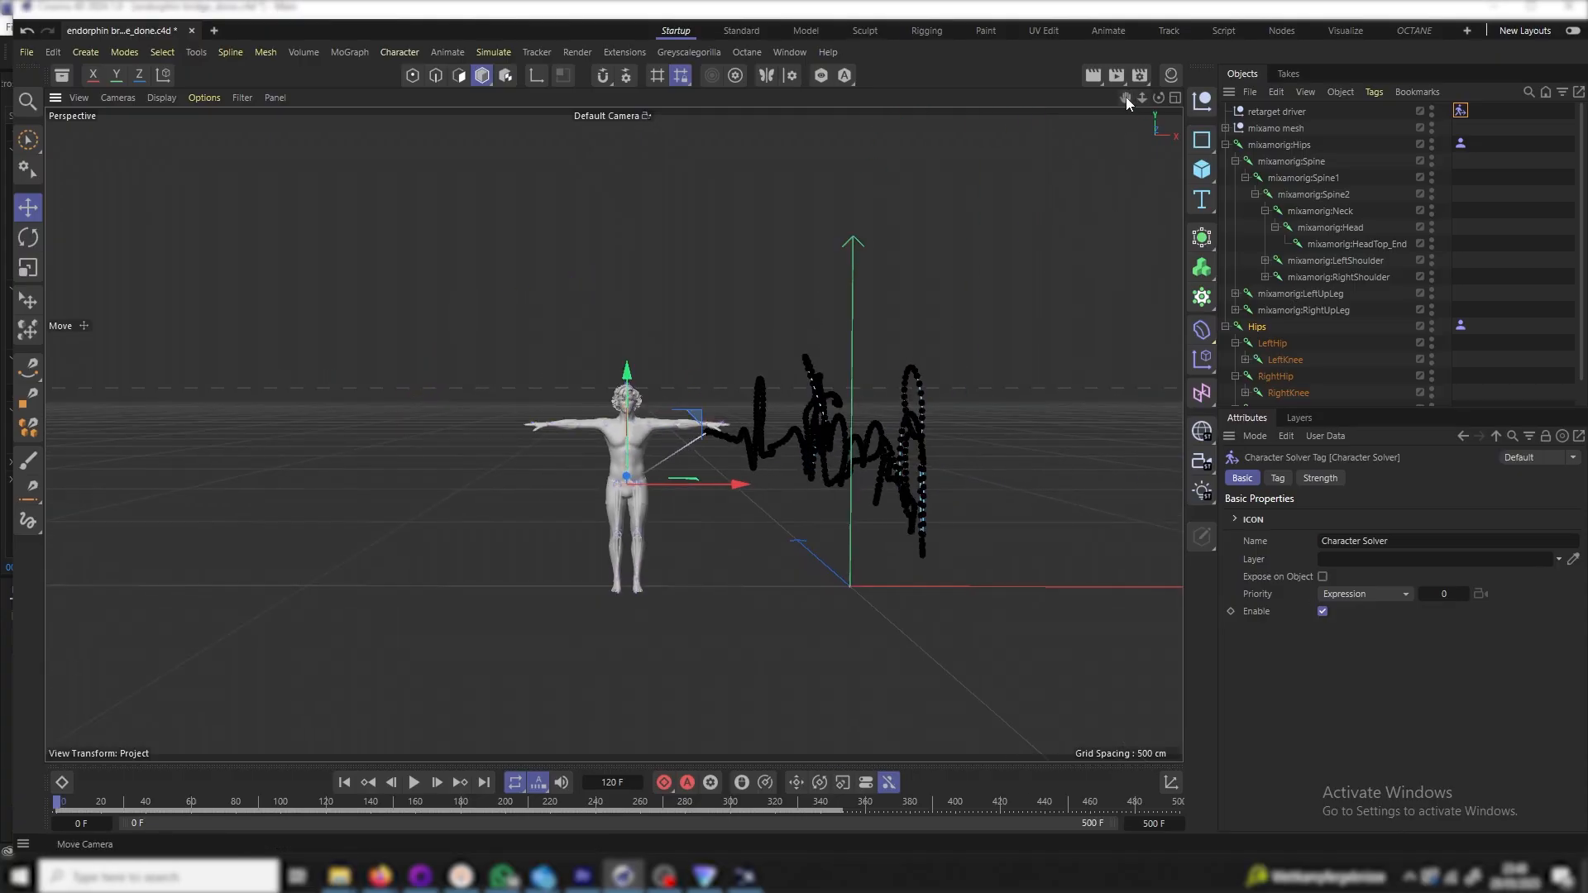
{"action": "left_click_drag", "start_coordinate": [1128, 97], "coordinate": [1123, 96]}
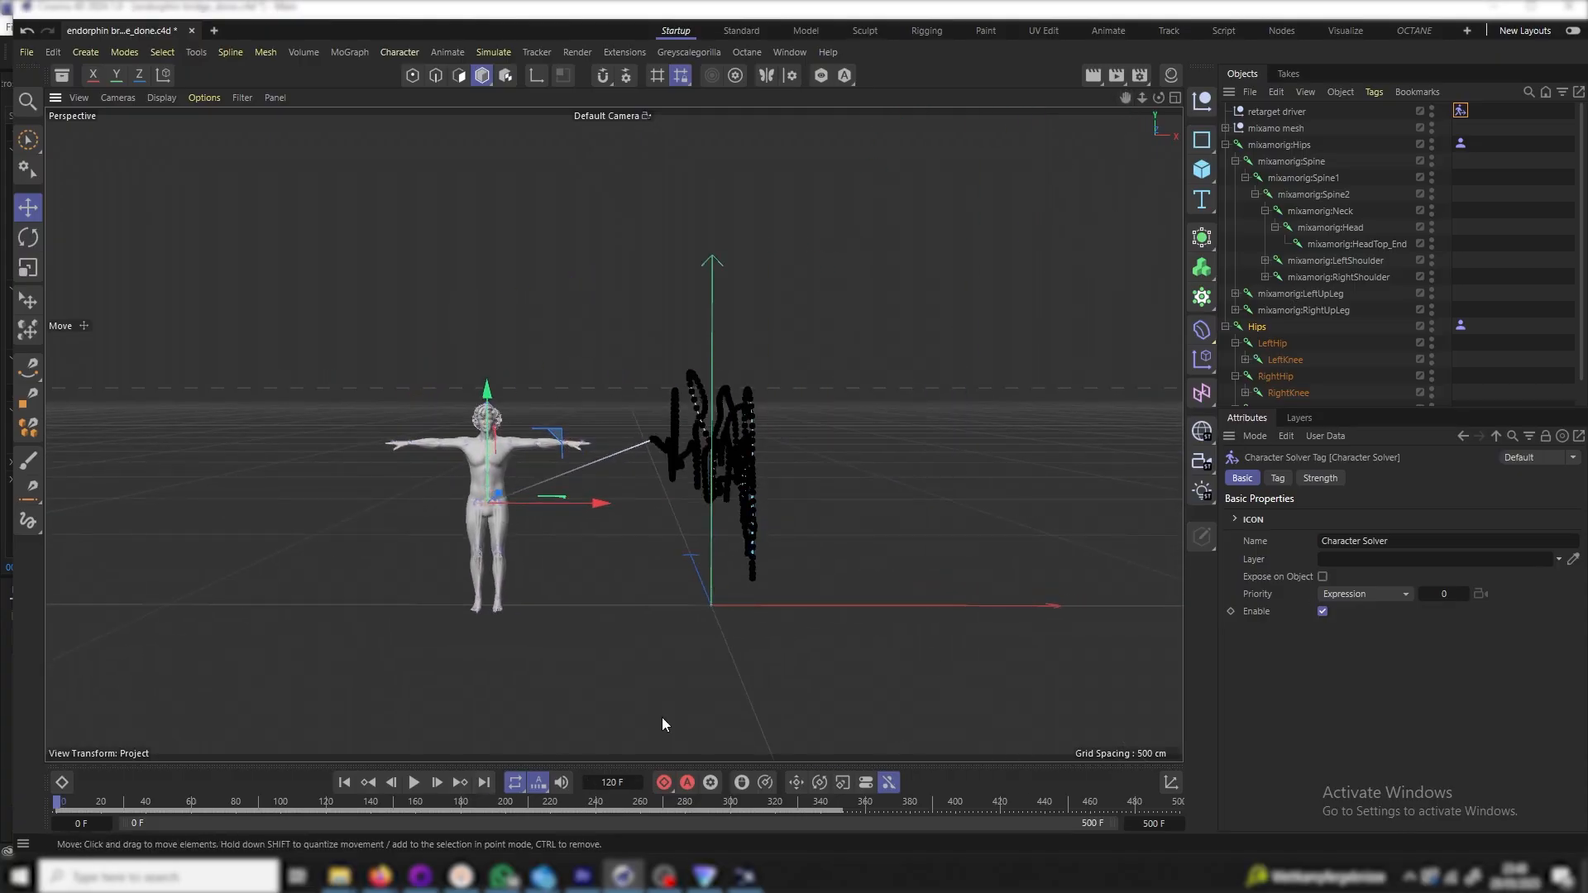
{"action": "left_click", "coordinate": [875, 638]}
{"action": "left_click", "coordinate": [415, 783]}
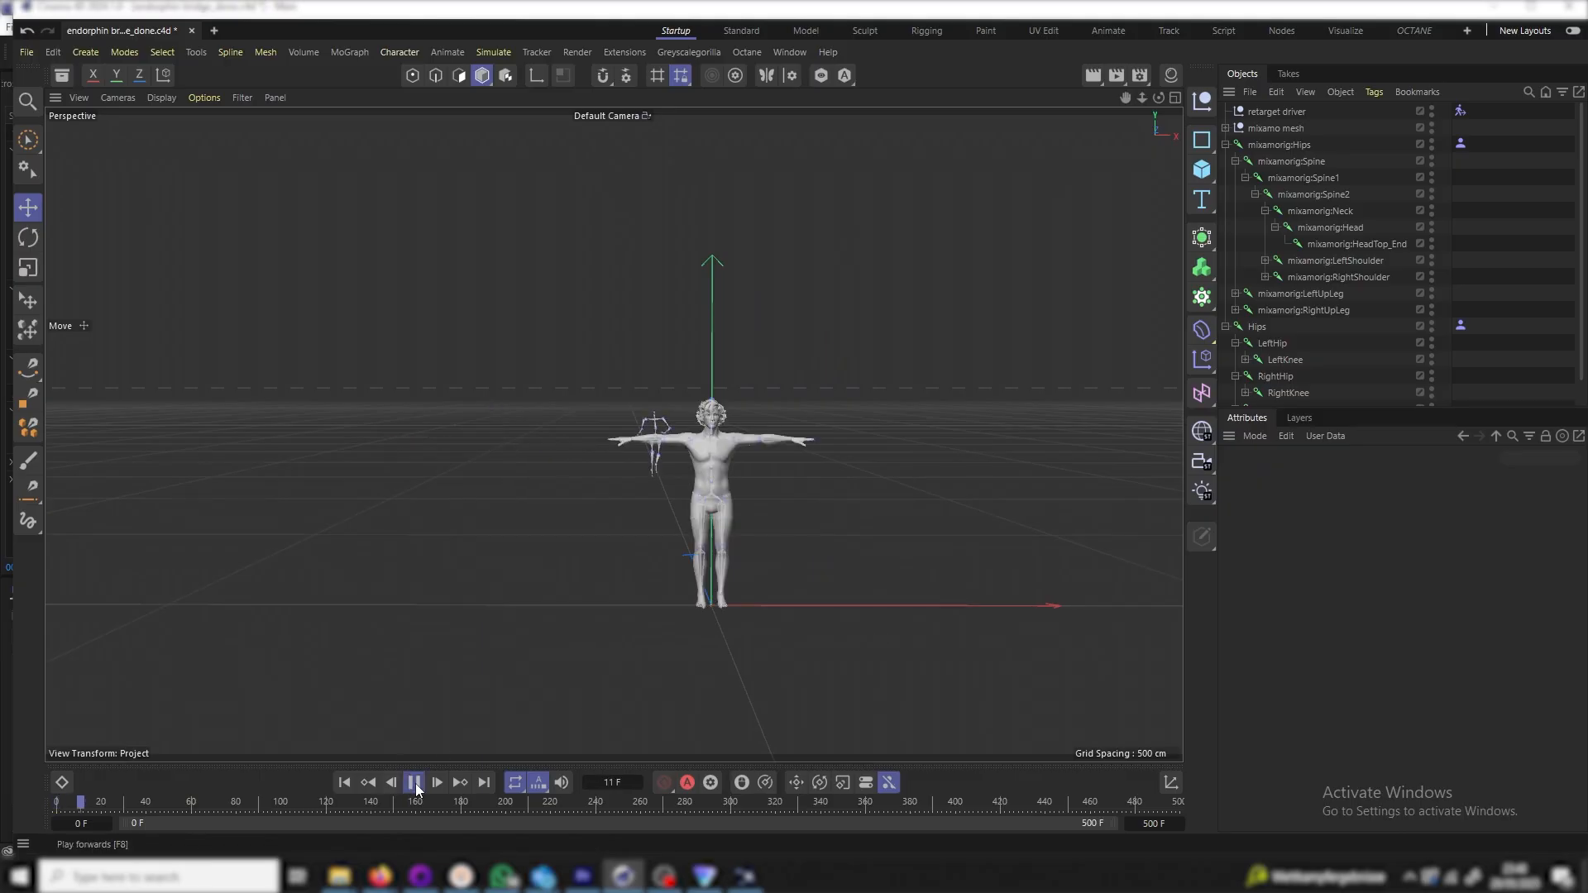
{"action": "left_click", "coordinate": [415, 783]}
{"action": "left_click", "coordinate": [345, 783]}
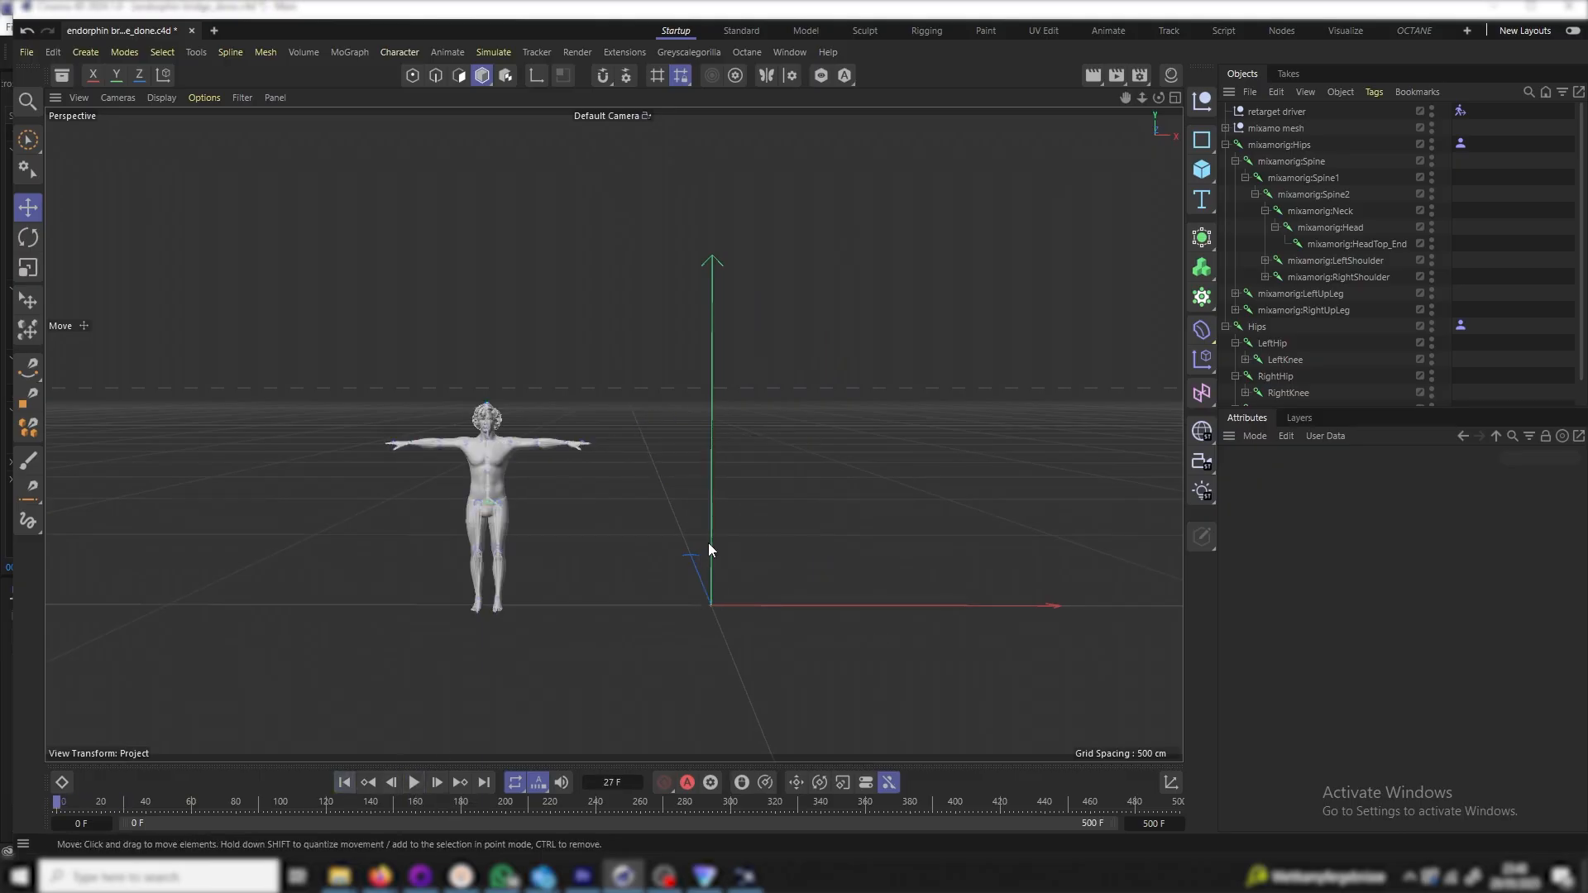
Store the T-pose as mixamo_CD's reference pose, then play briefly to frame 29 to check
{"action": "left_click", "coordinate": [1460, 329]}
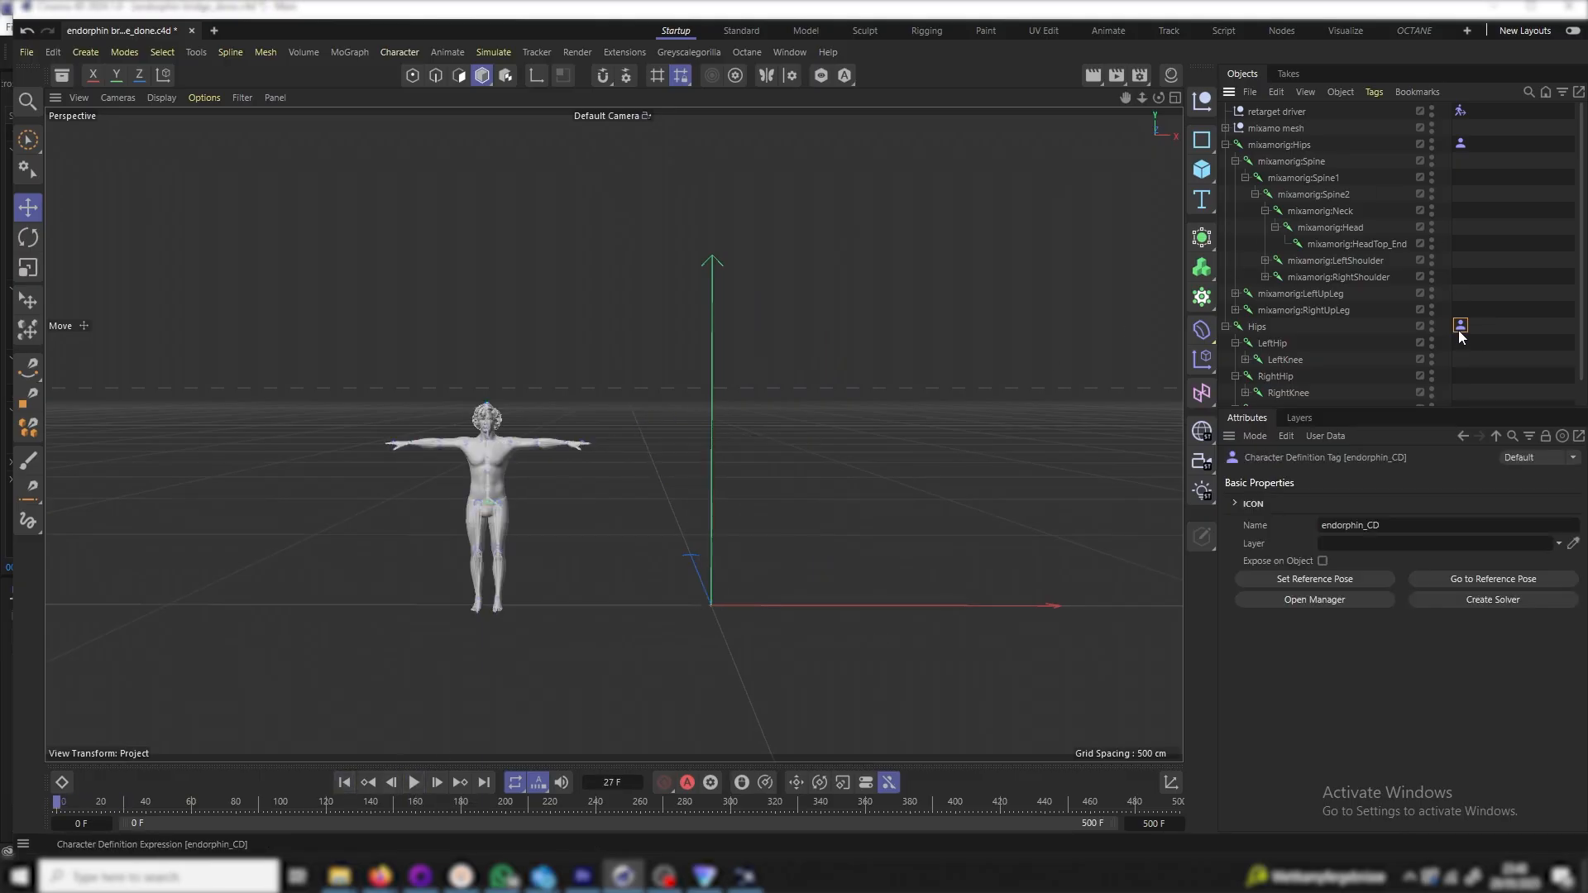
{"action": "left_click", "coordinate": [1292, 601]}
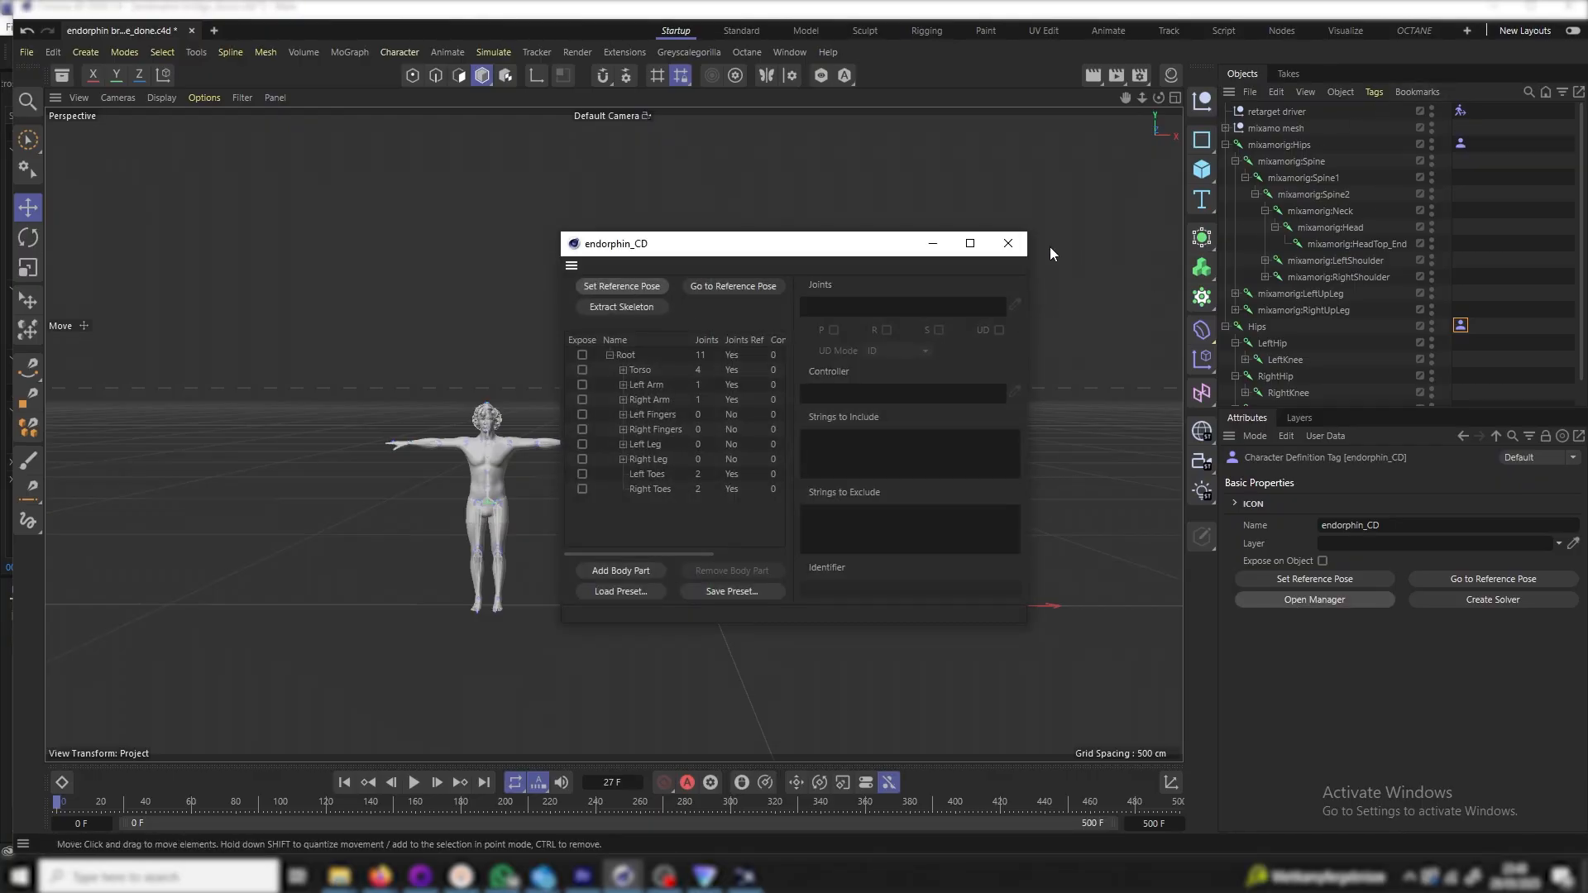
{"action": "left_click", "coordinate": [1009, 244]}
{"action": "left_click", "coordinate": [1460, 143]}
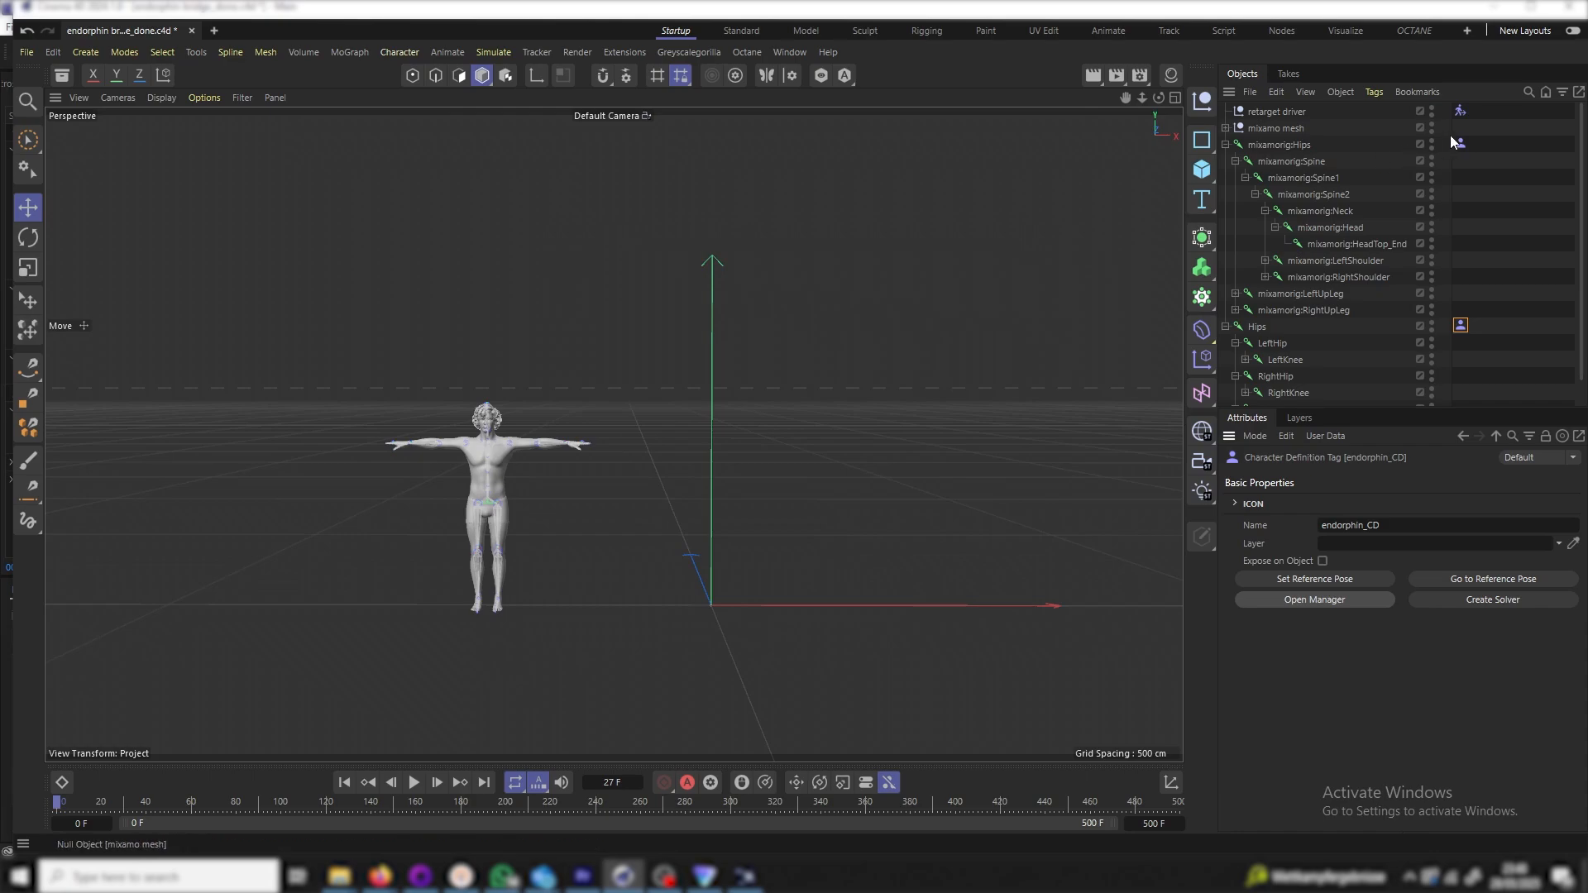
{"action": "left_click", "coordinate": [1343, 597]}
{"action": "left_click", "coordinate": [644, 302]}
{"action": "left_click", "coordinate": [1007, 259]}
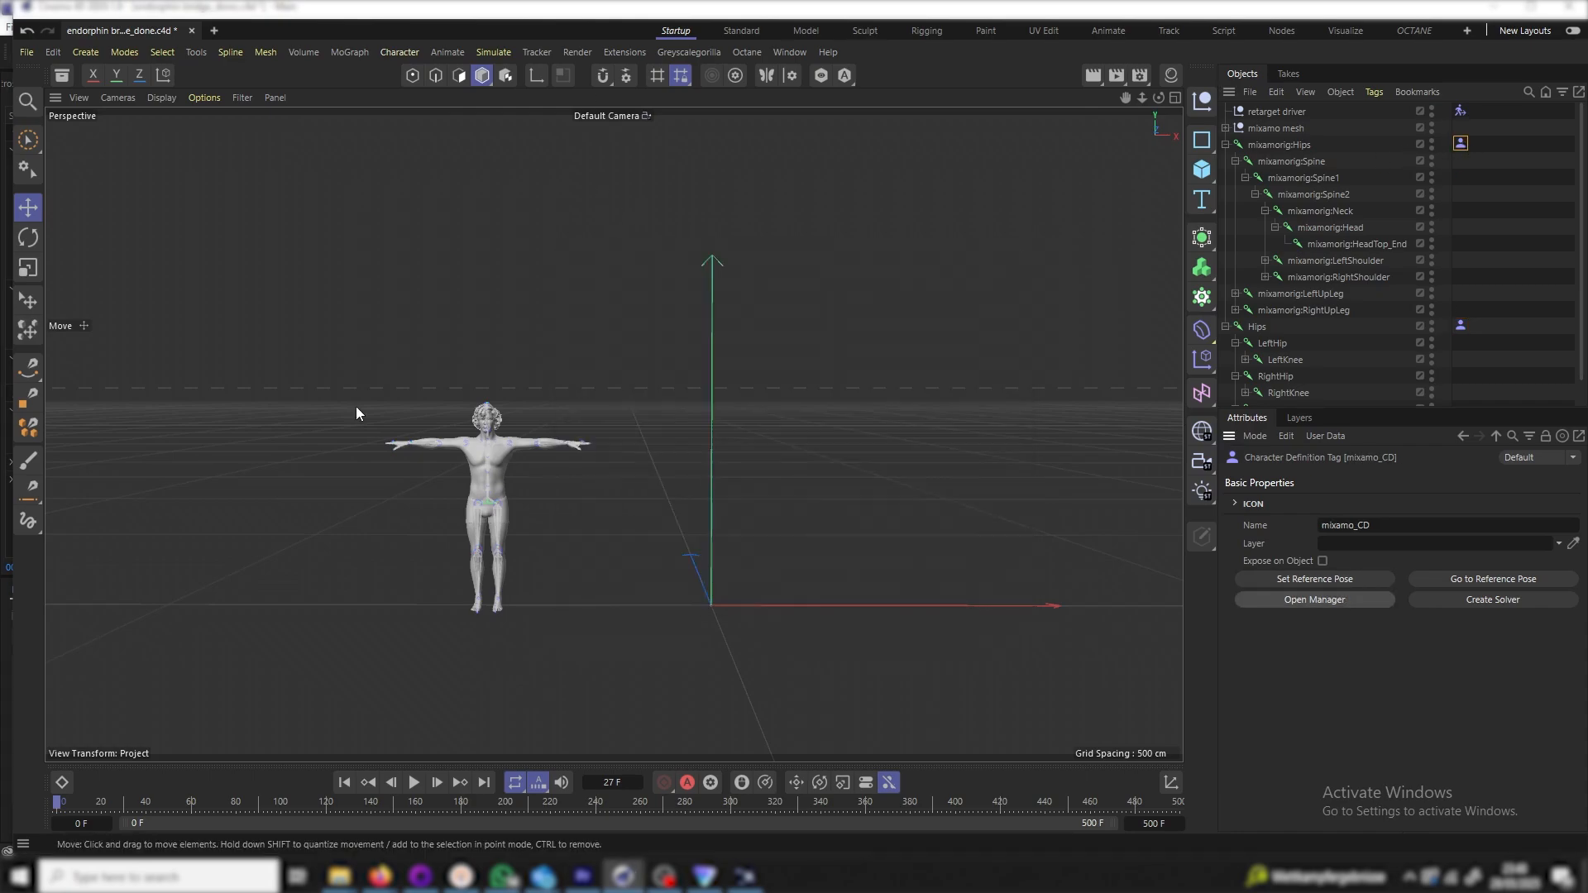
{"action": "left_click", "coordinate": [414, 782]}
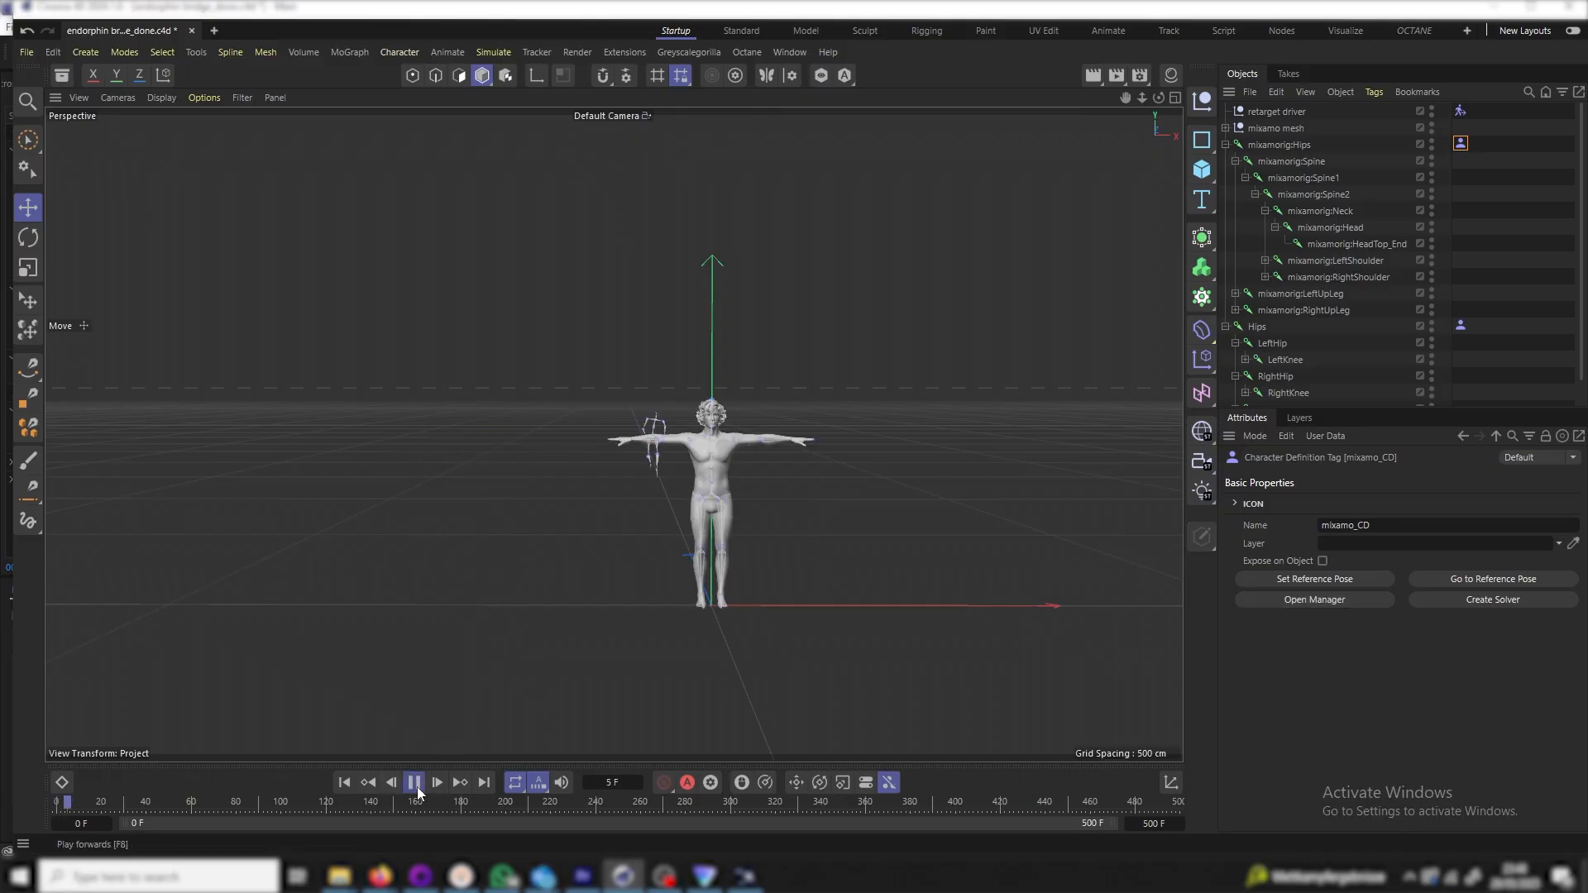
{"action": "left_click", "coordinate": [414, 782]}
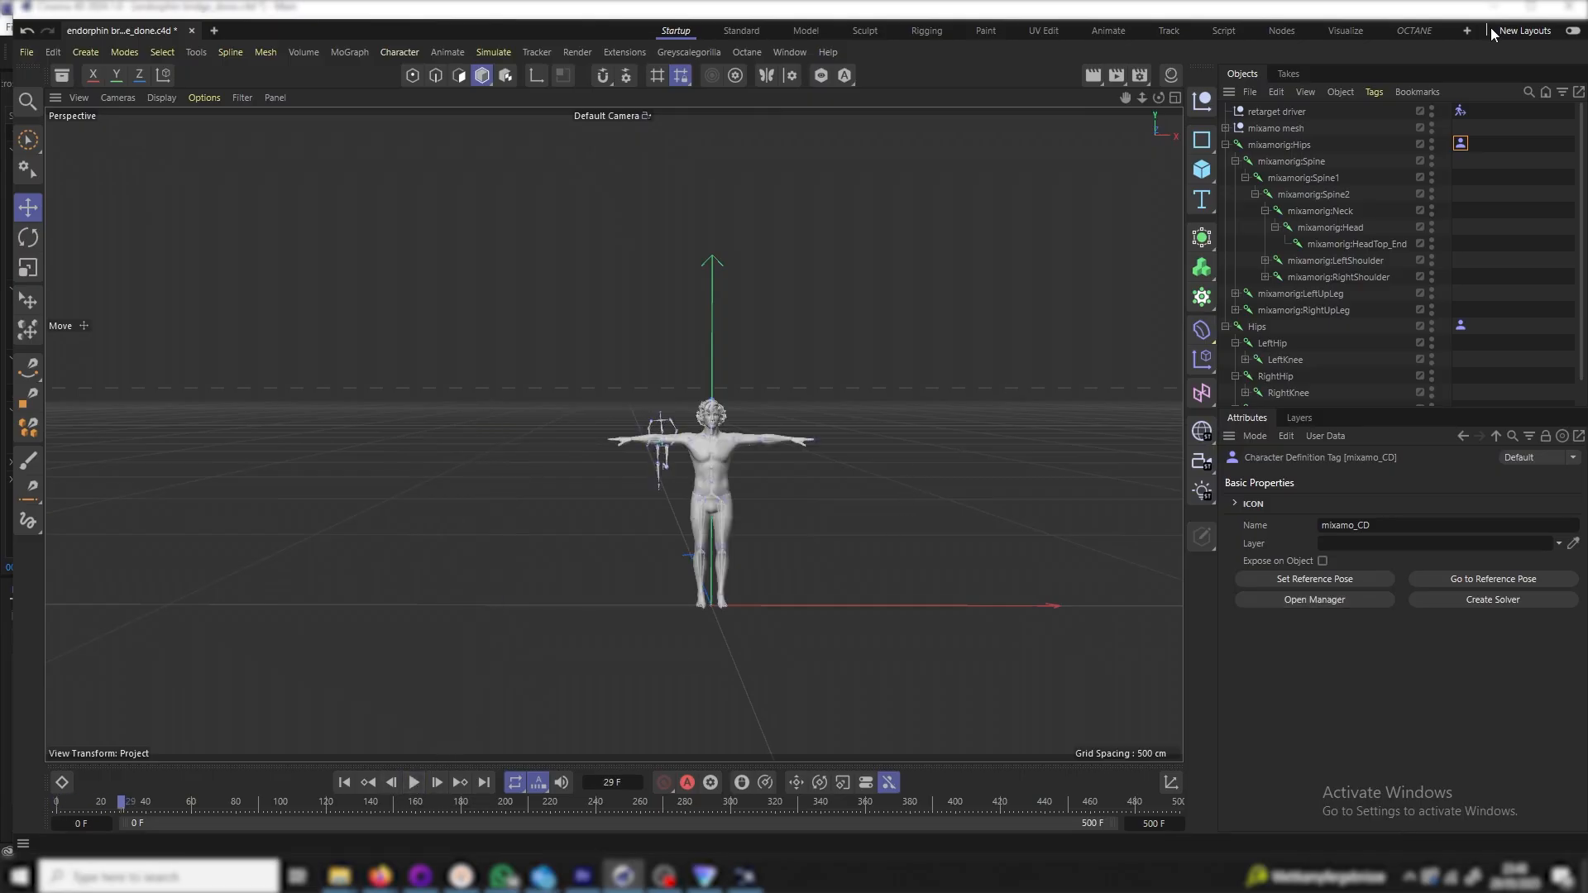
Set the Character Solver's Target Character to mixamo_CD and Source Character to endorphin_CD
{"action": "left_click", "coordinate": [1461, 110]}
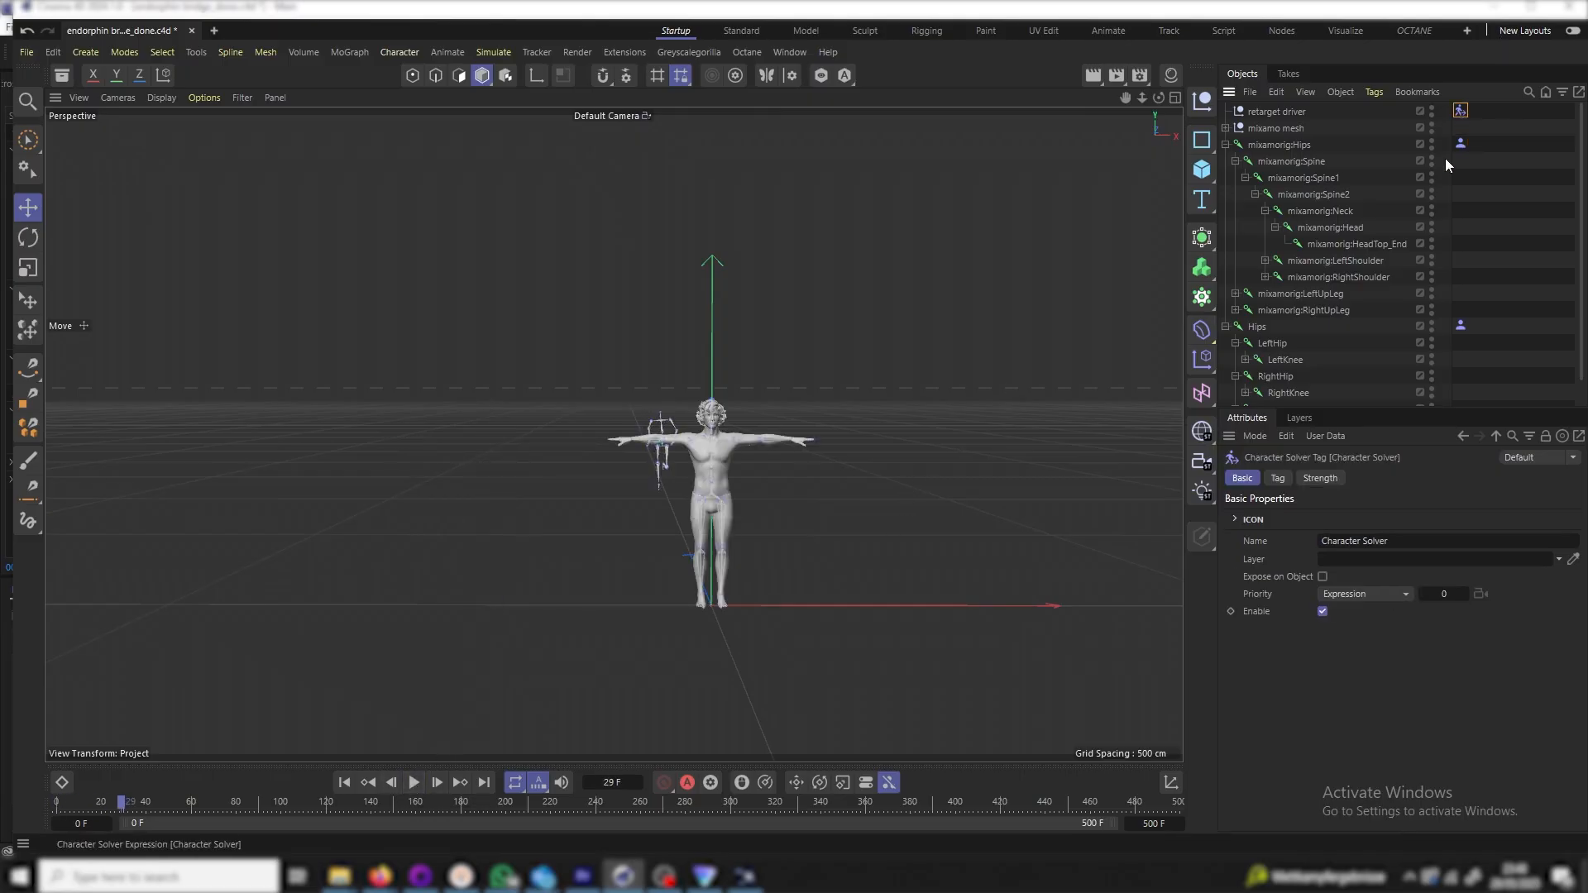
{"action": "left_click", "coordinate": [1277, 479]}
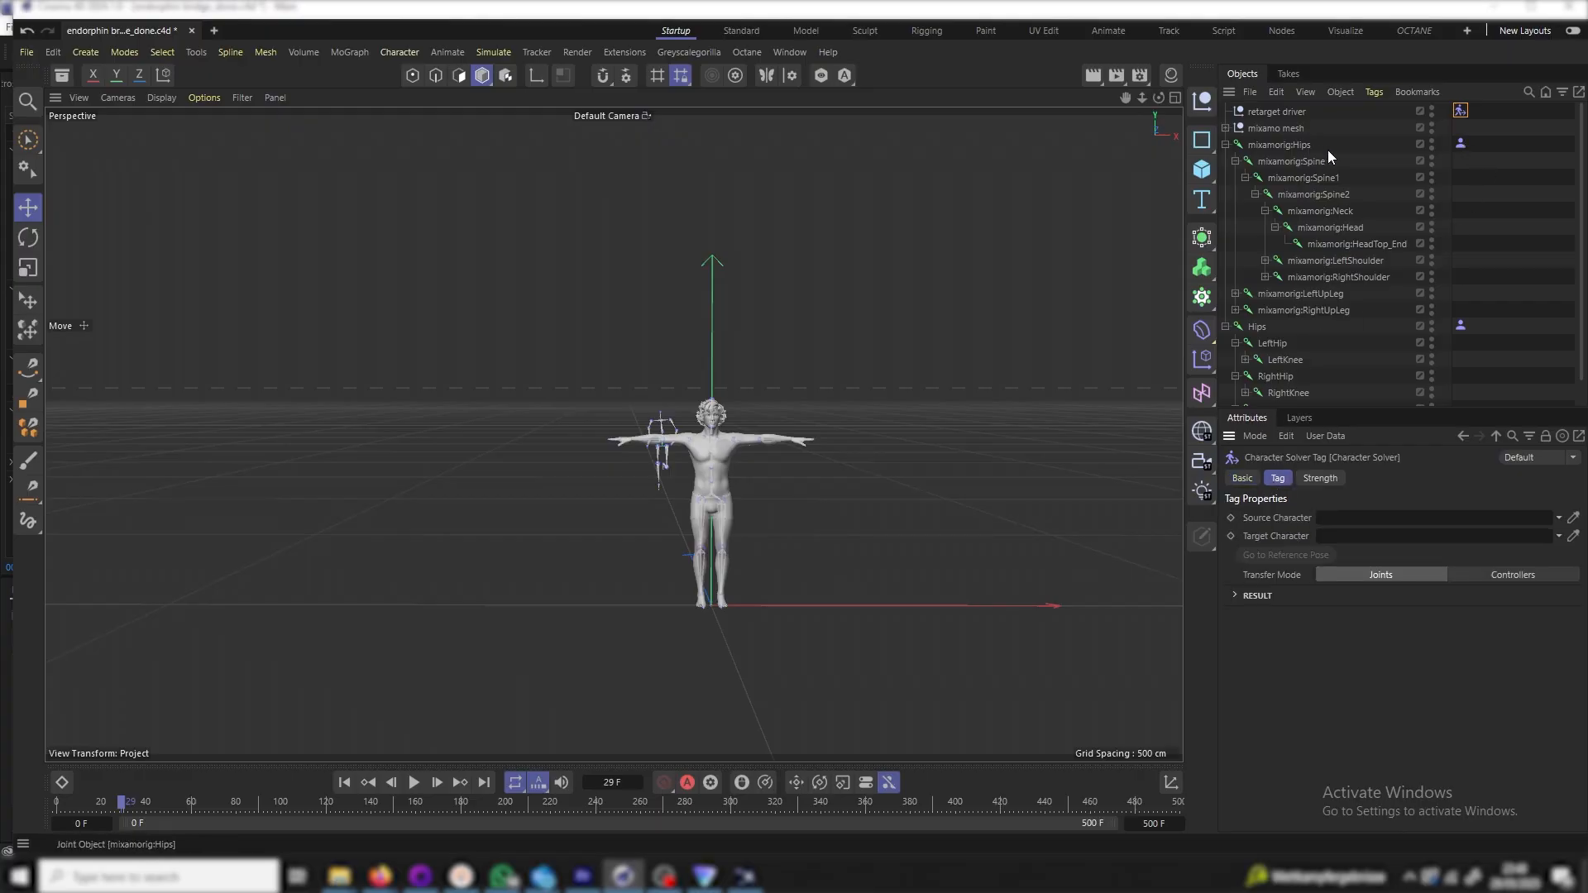
{"action": "left_click_drag", "start_coordinate": [1461, 144], "coordinate": [1271, 426]}
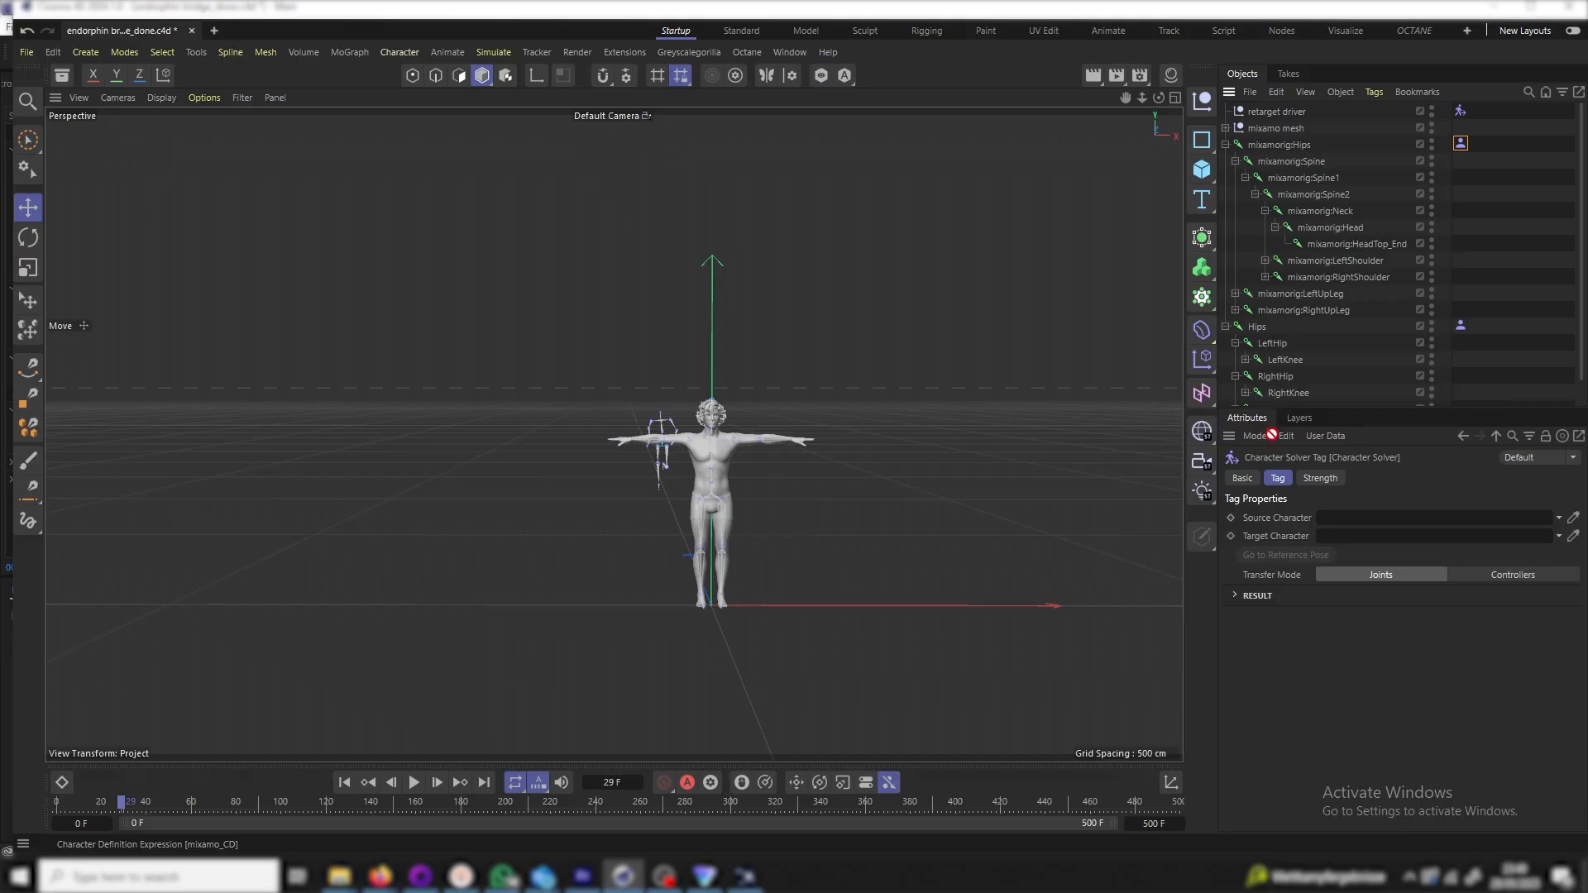
{"action": "left_click_drag", "start_coordinate": [1305, 504], "coordinate": [1337, 538]}
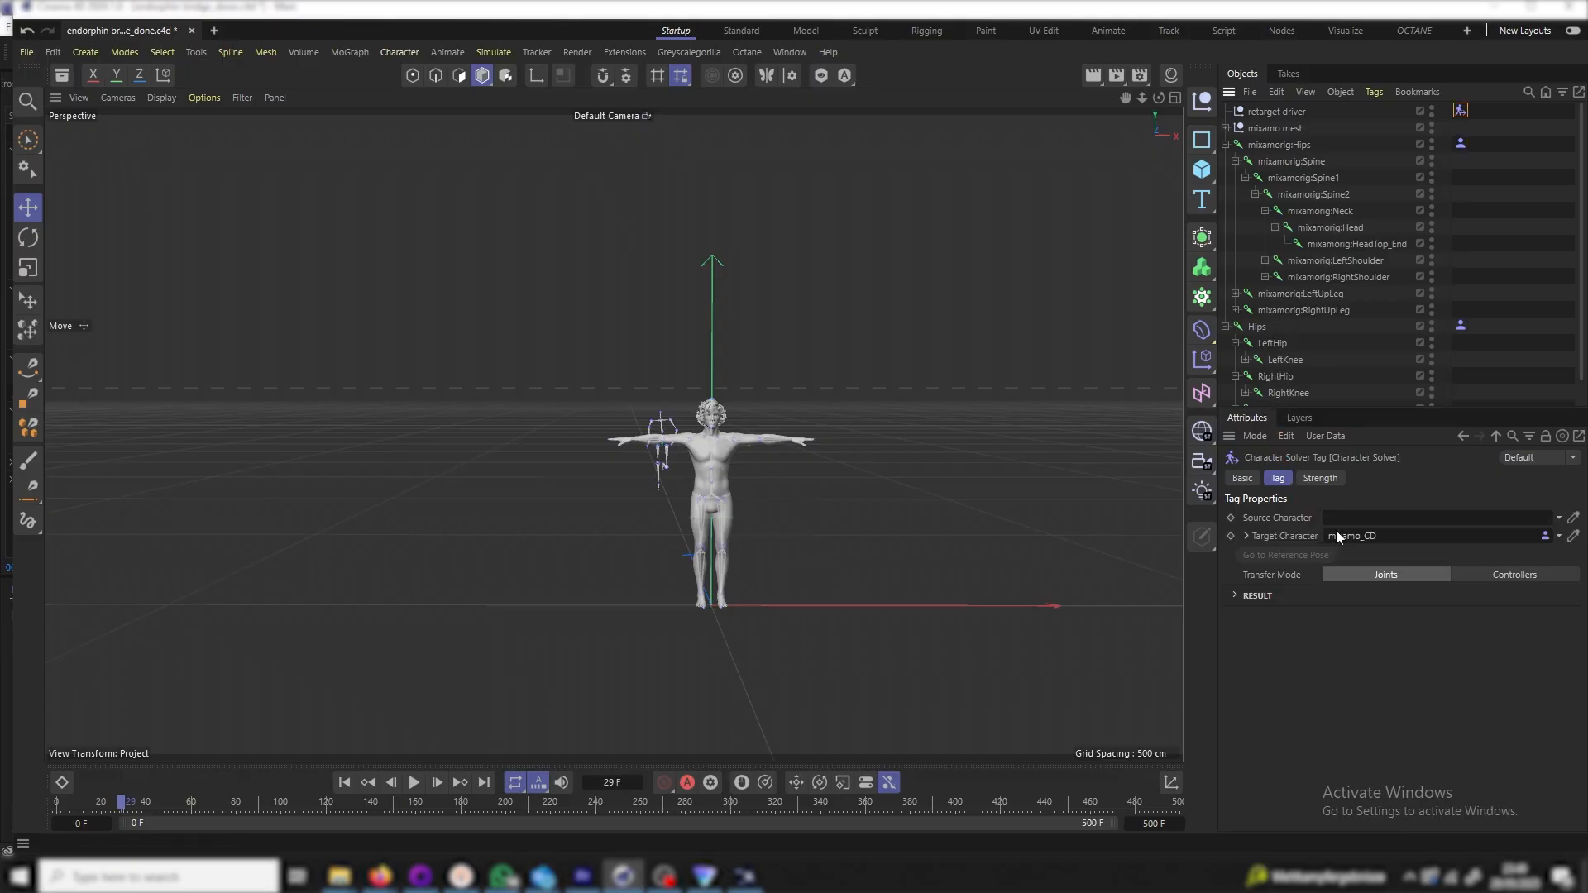
{"action": "left_click_drag", "start_coordinate": [1461, 327], "coordinate": [1343, 521]}
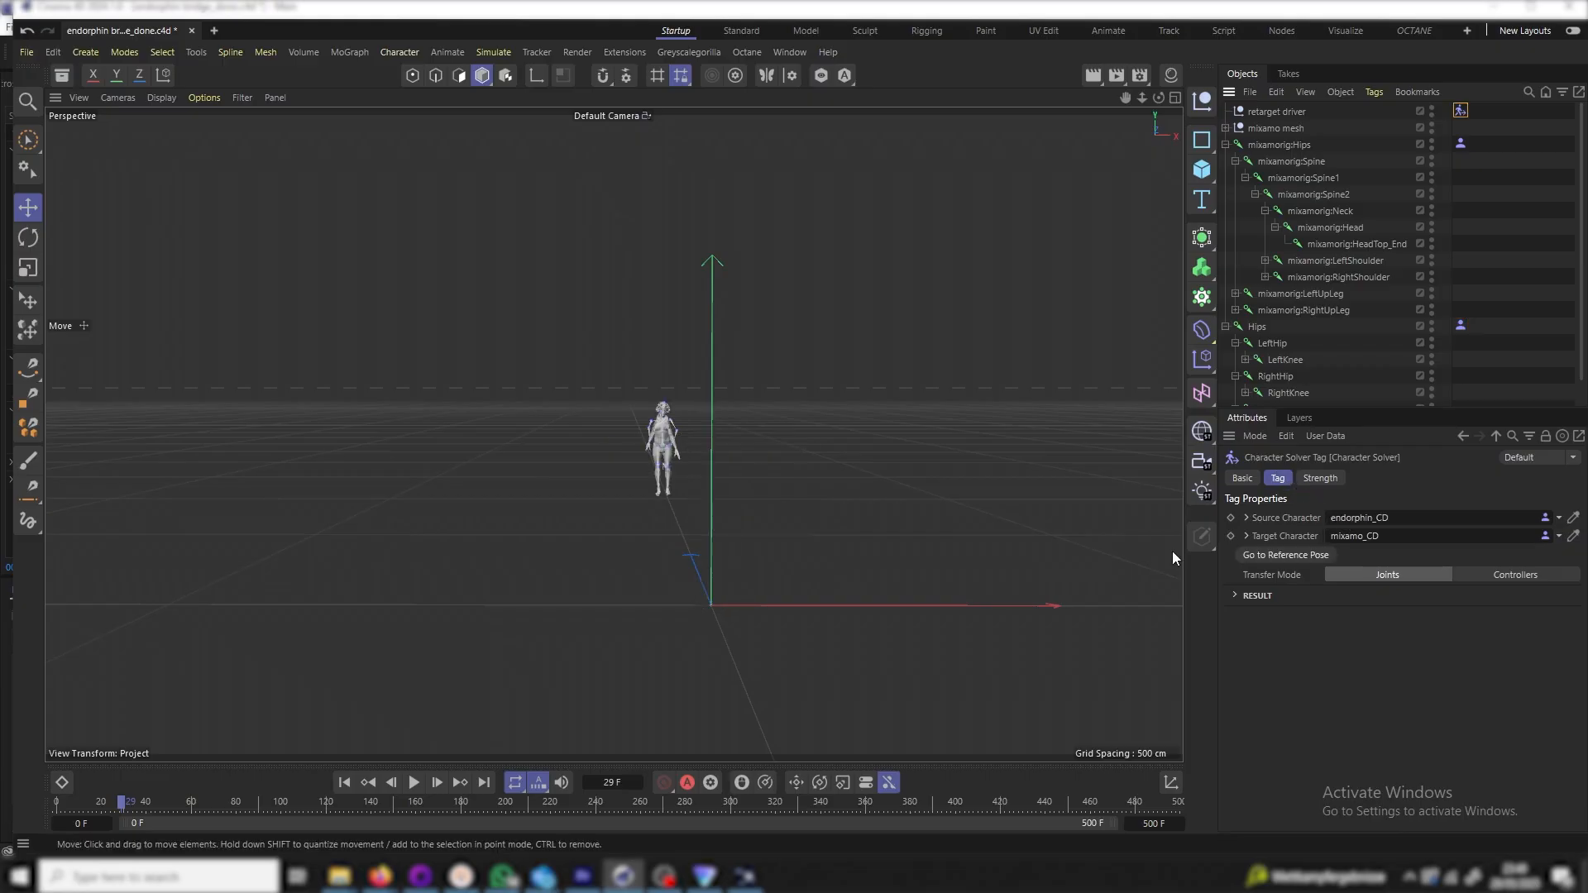
Play the retargeted stunt from the start to frame 365, following the character
{"action": "left_click", "coordinate": [344, 783]}
{"action": "left_click", "coordinate": [413, 782]}
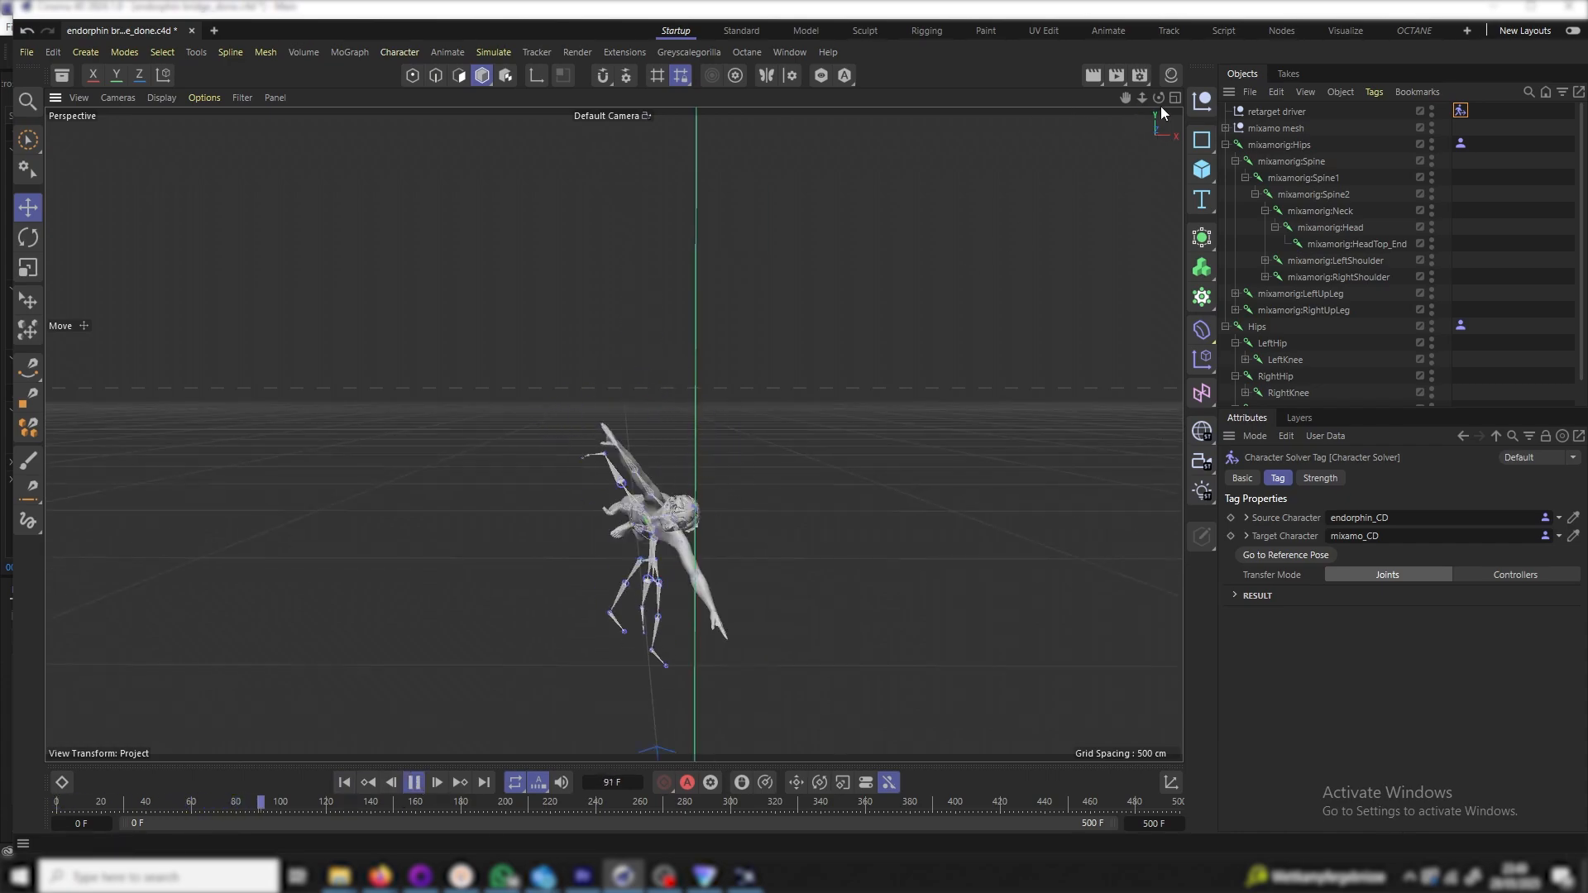
{"action": "left_click_drag", "start_coordinate": [1123, 98], "coordinate": [786, 463]}
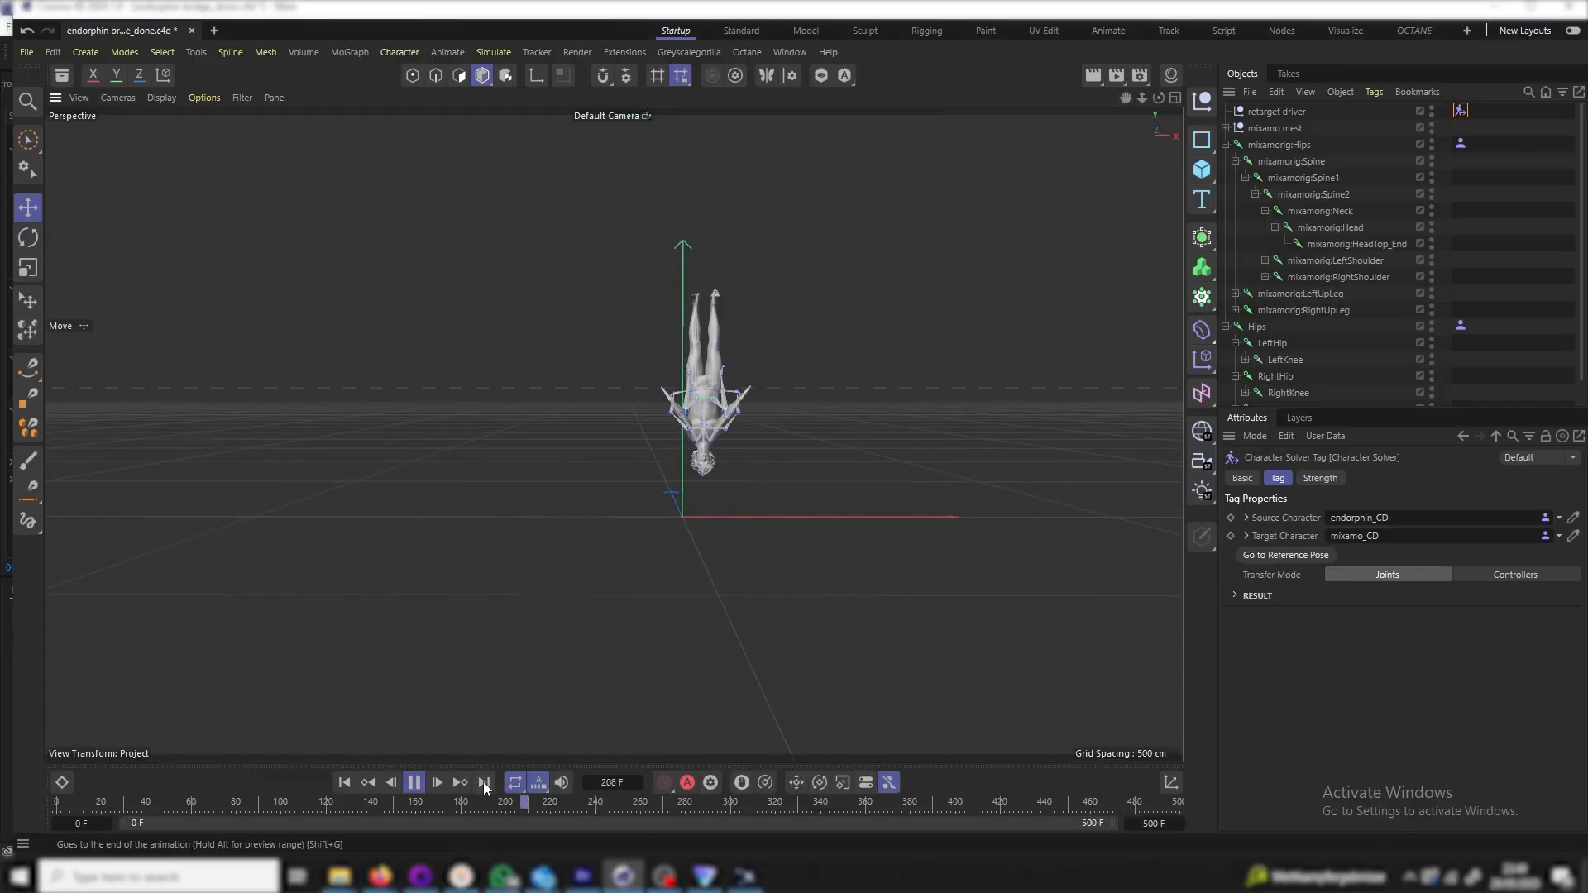
{"action": "left_click", "coordinate": [413, 782]}
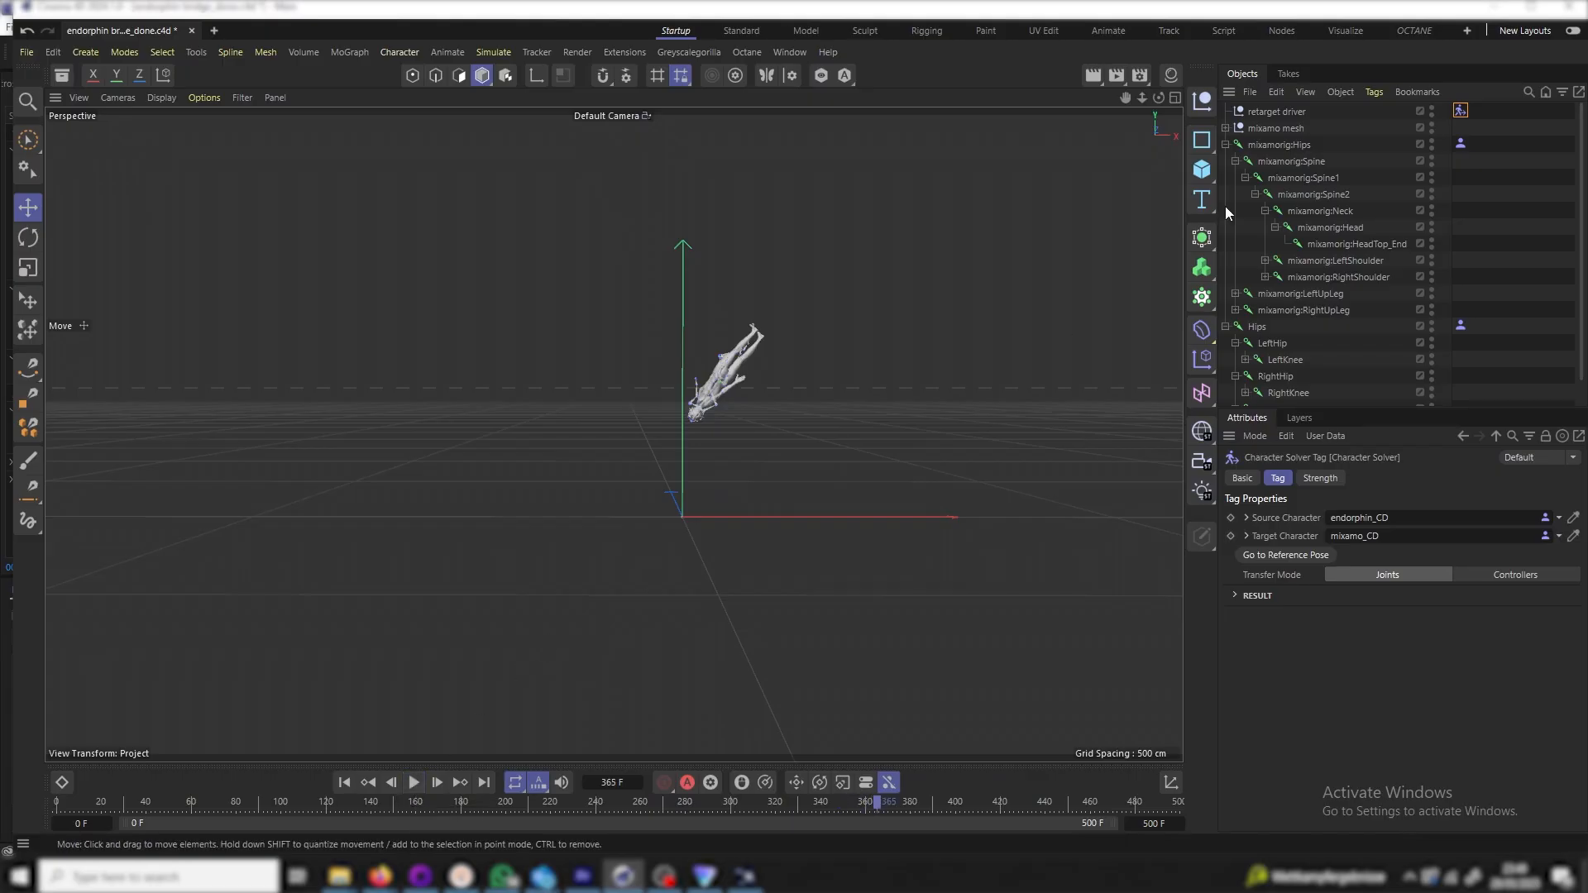
{"action": "scroll", "coordinate": [715, 370], "scroll_direction": "up", "scroll_amount": 3}
{"action": "scroll", "coordinate": [648, 463], "scroll_direction": "up", "scroll_amount": 5}
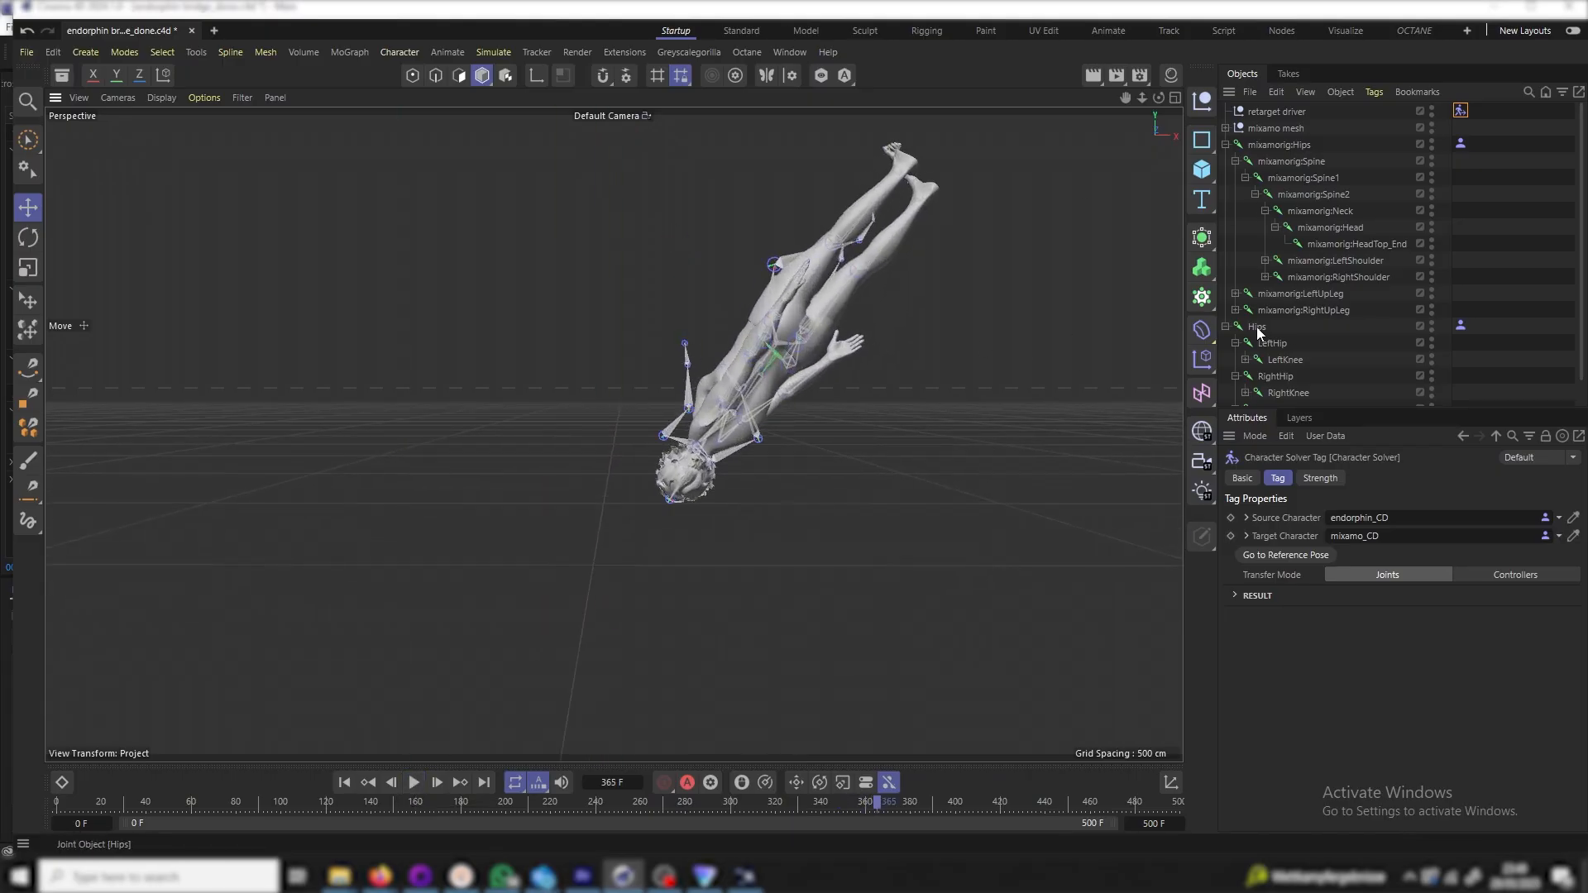
{"action": "left_click", "coordinate": [1461, 325]}
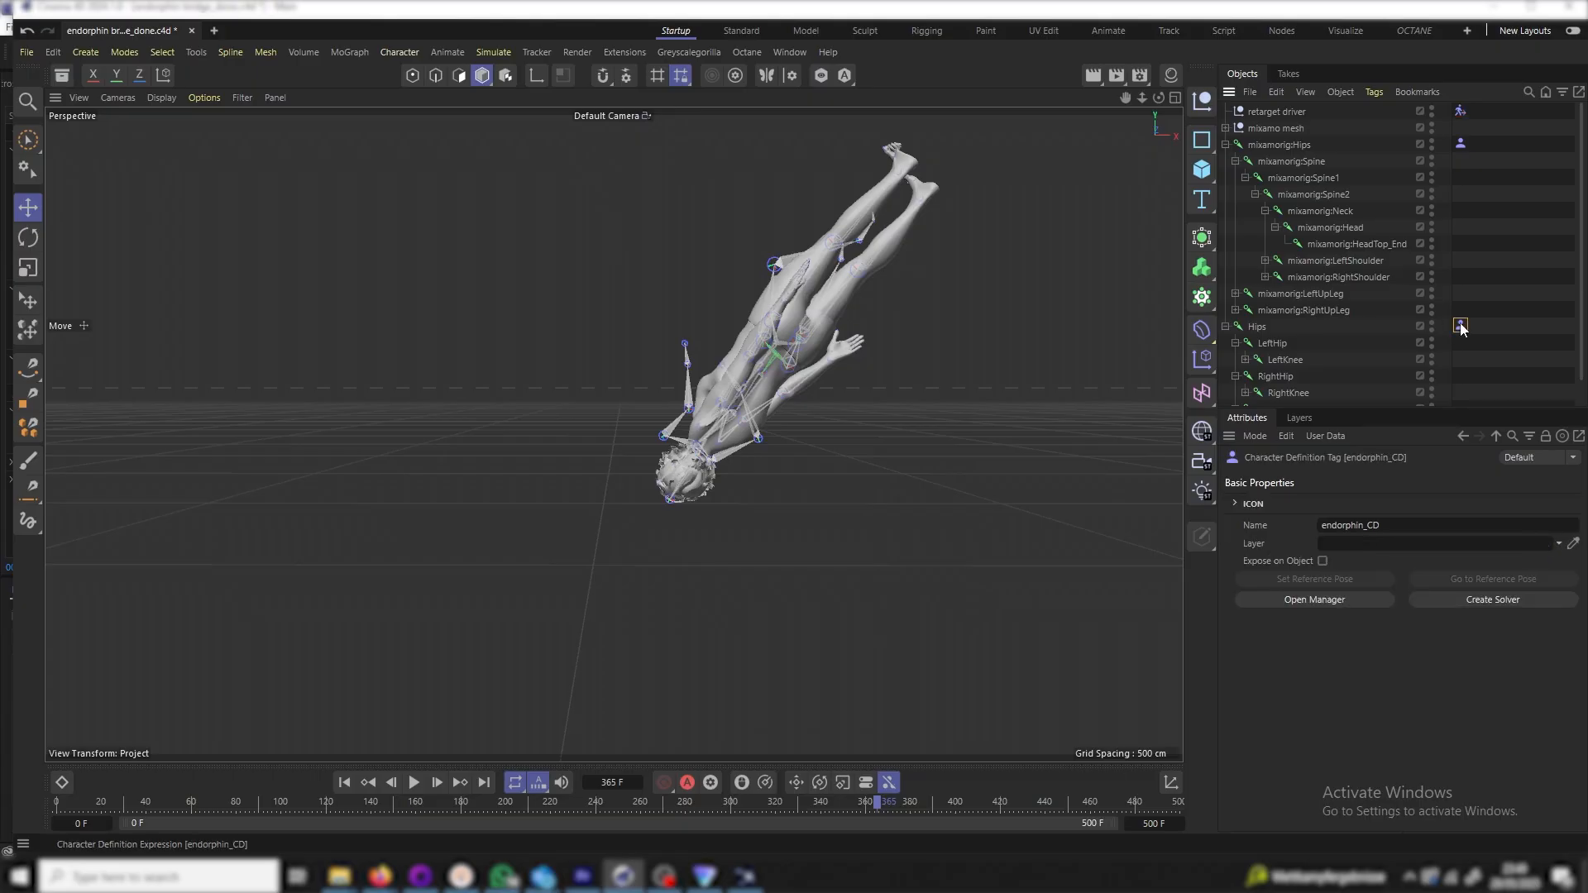
In the endorphin_CD manager, expand Left Arm and reveal LeftCollar, LeftShoulder, LeftElbow and LeftWrist joints
{"action": "left_click", "coordinate": [1314, 601]}
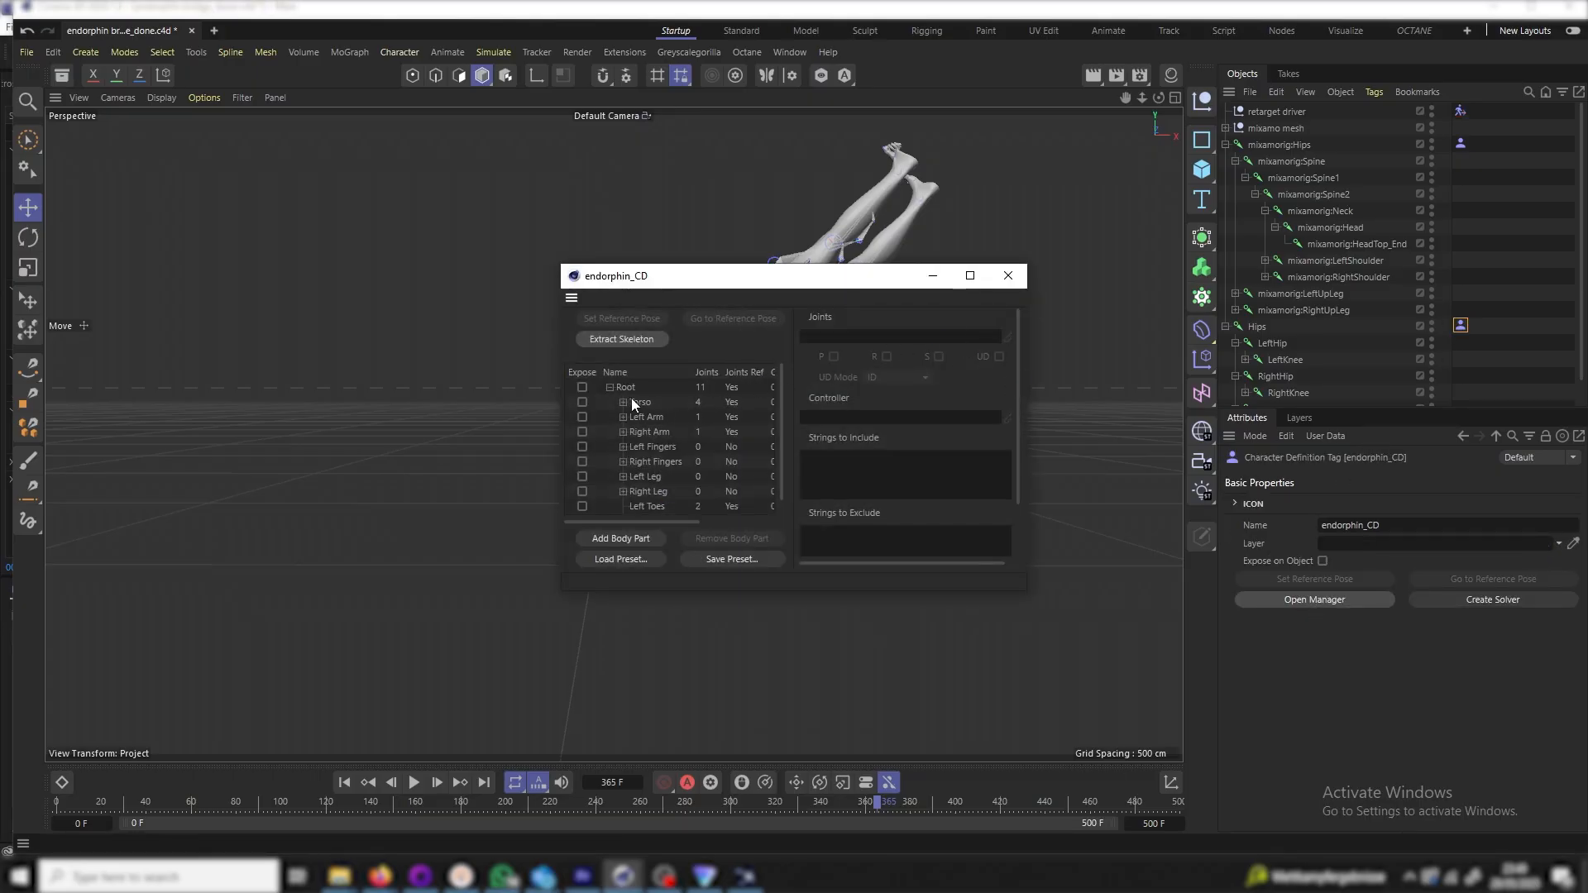
{"action": "left_click", "coordinate": [622, 425]}
{"action": "left_click", "coordinate": [623, 418]}
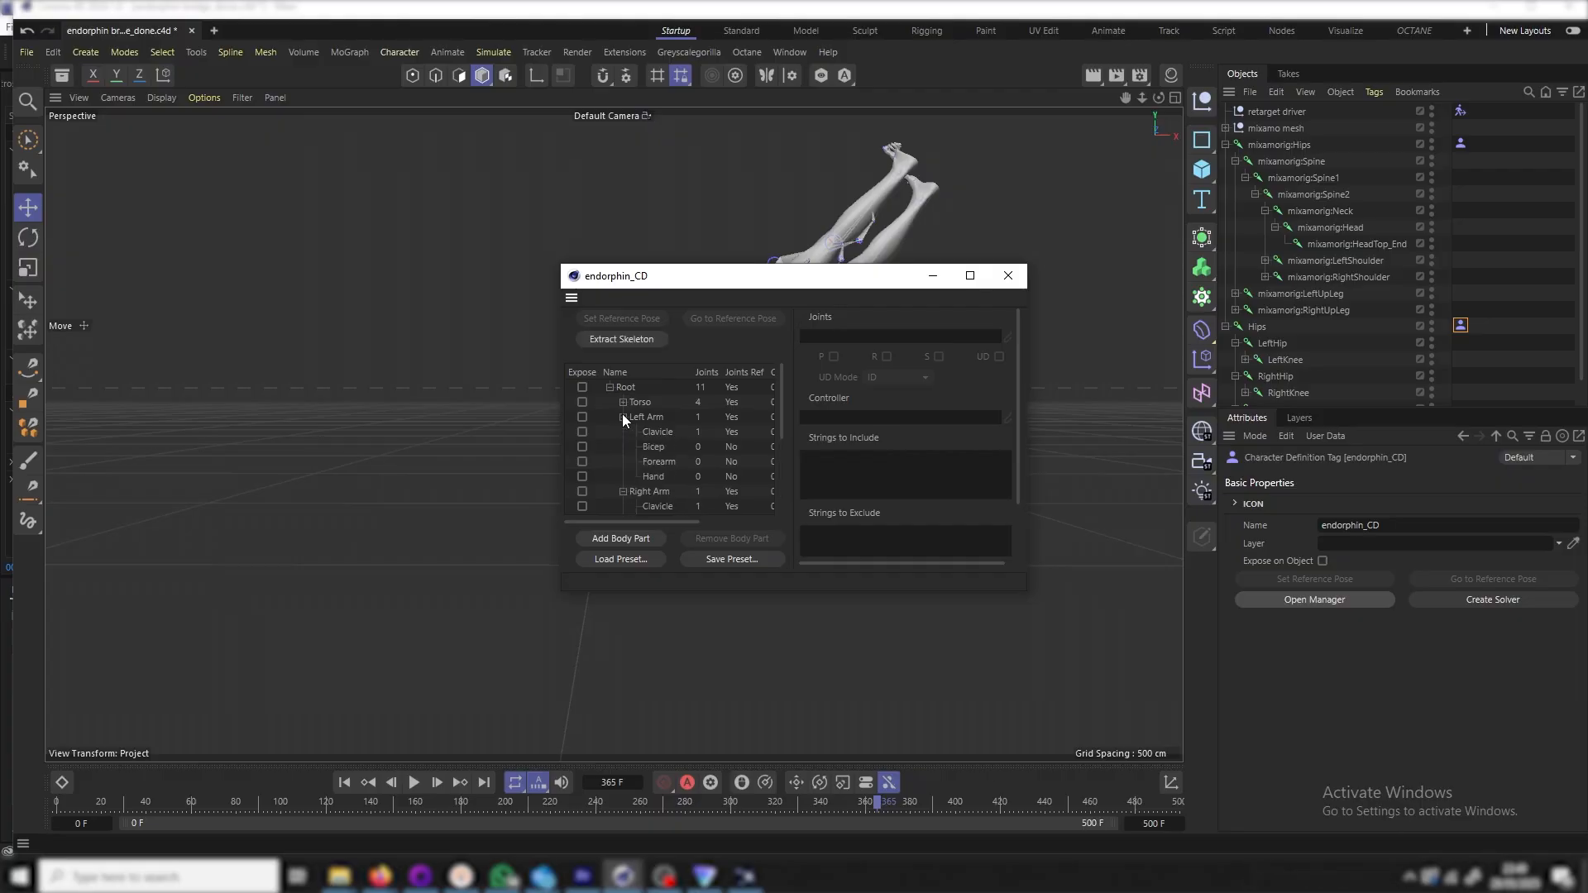
{"action": "left_click", "coordinate": [647, 431]}
{"action": "scroll", "coordinate": [1243, 400], "scroll_direction": "down", "scroll_amount": 2}
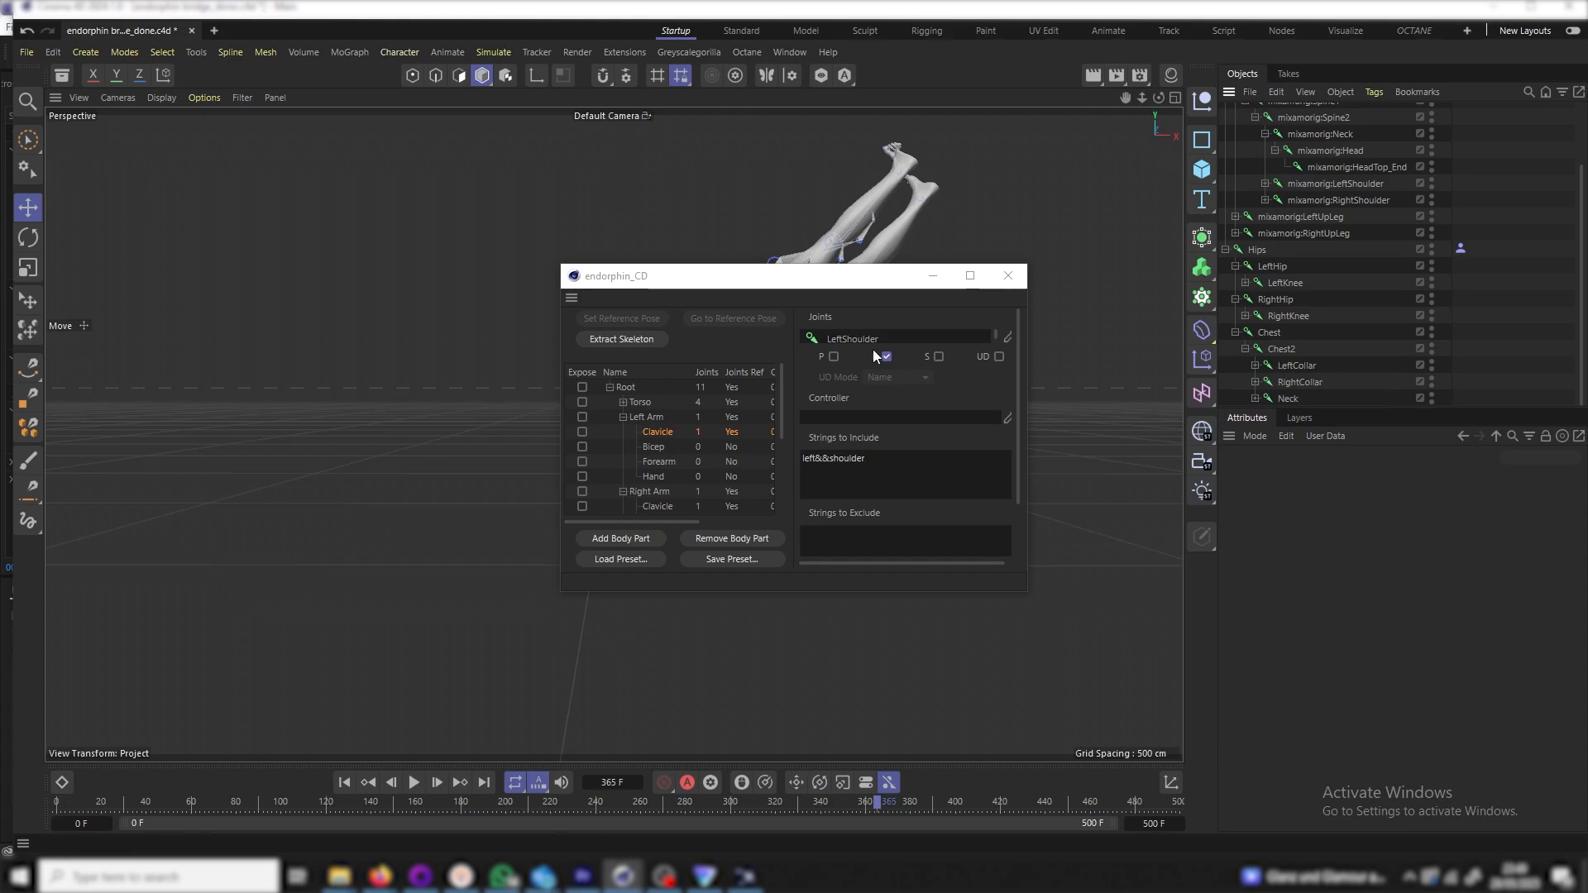
{"action": "left_click", "coordinate": [1256, 364]}
{"action": "left_click", "coordinate": [1265, 365]}
{"action": "left_click", "coordinate": [1275, 381]}
{"action": "scroll", "coordinate": [1273, 372], "scroll_direction": "down", "scroll_amount": 2}
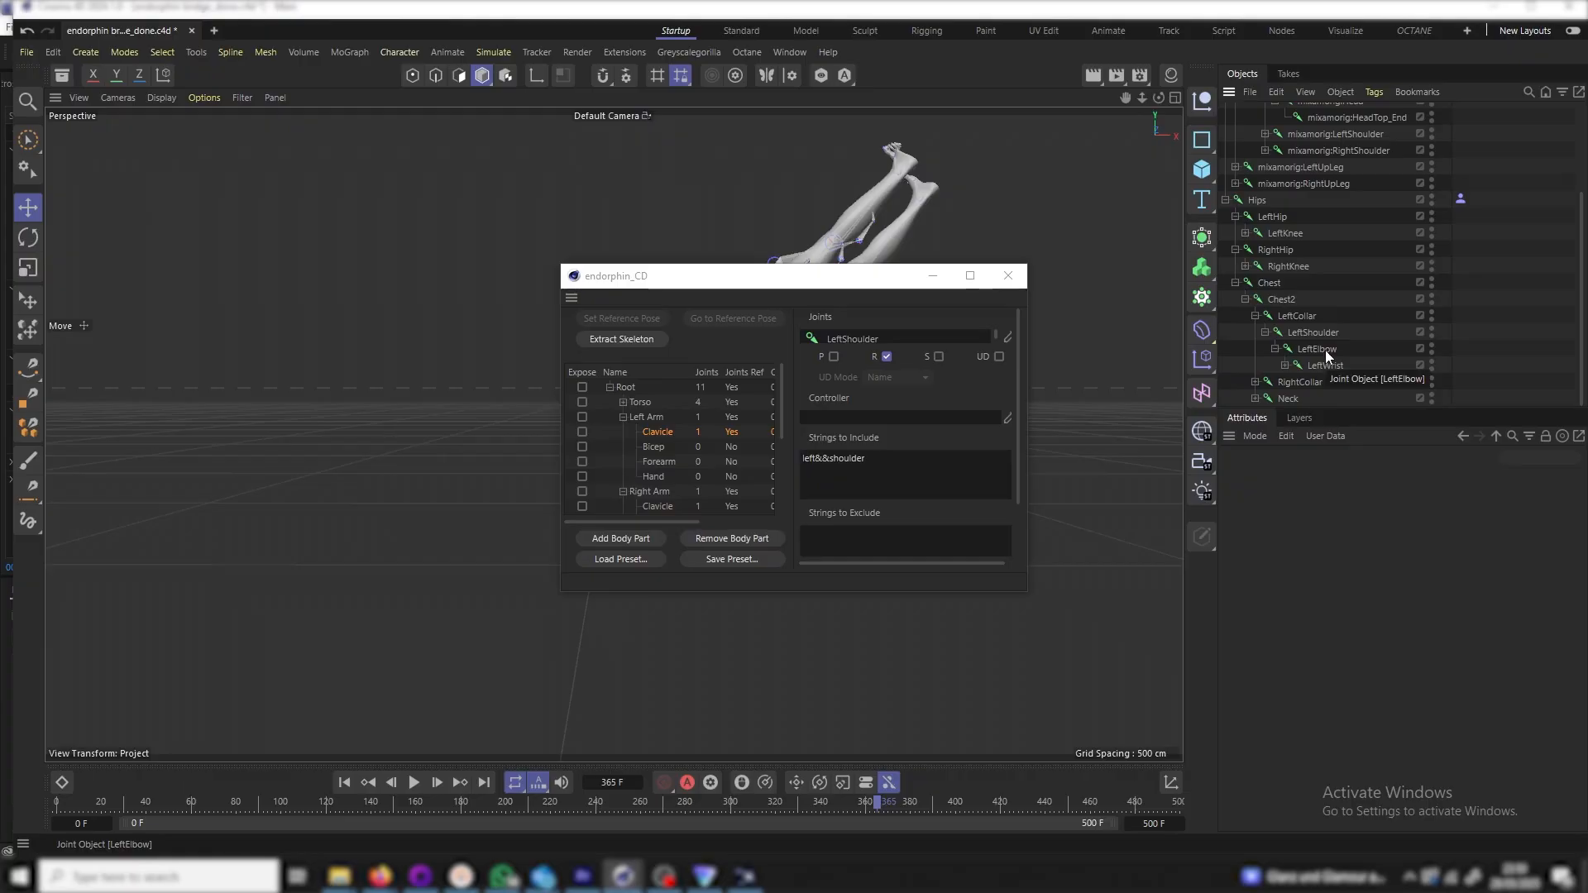
Assign LeftElbow, LeftWrist and LeftWrist_End to left Bicep, Forearm and Hand, then re-extract the skeleton
{"action": "left_click", "coordinate": [650, 448]}
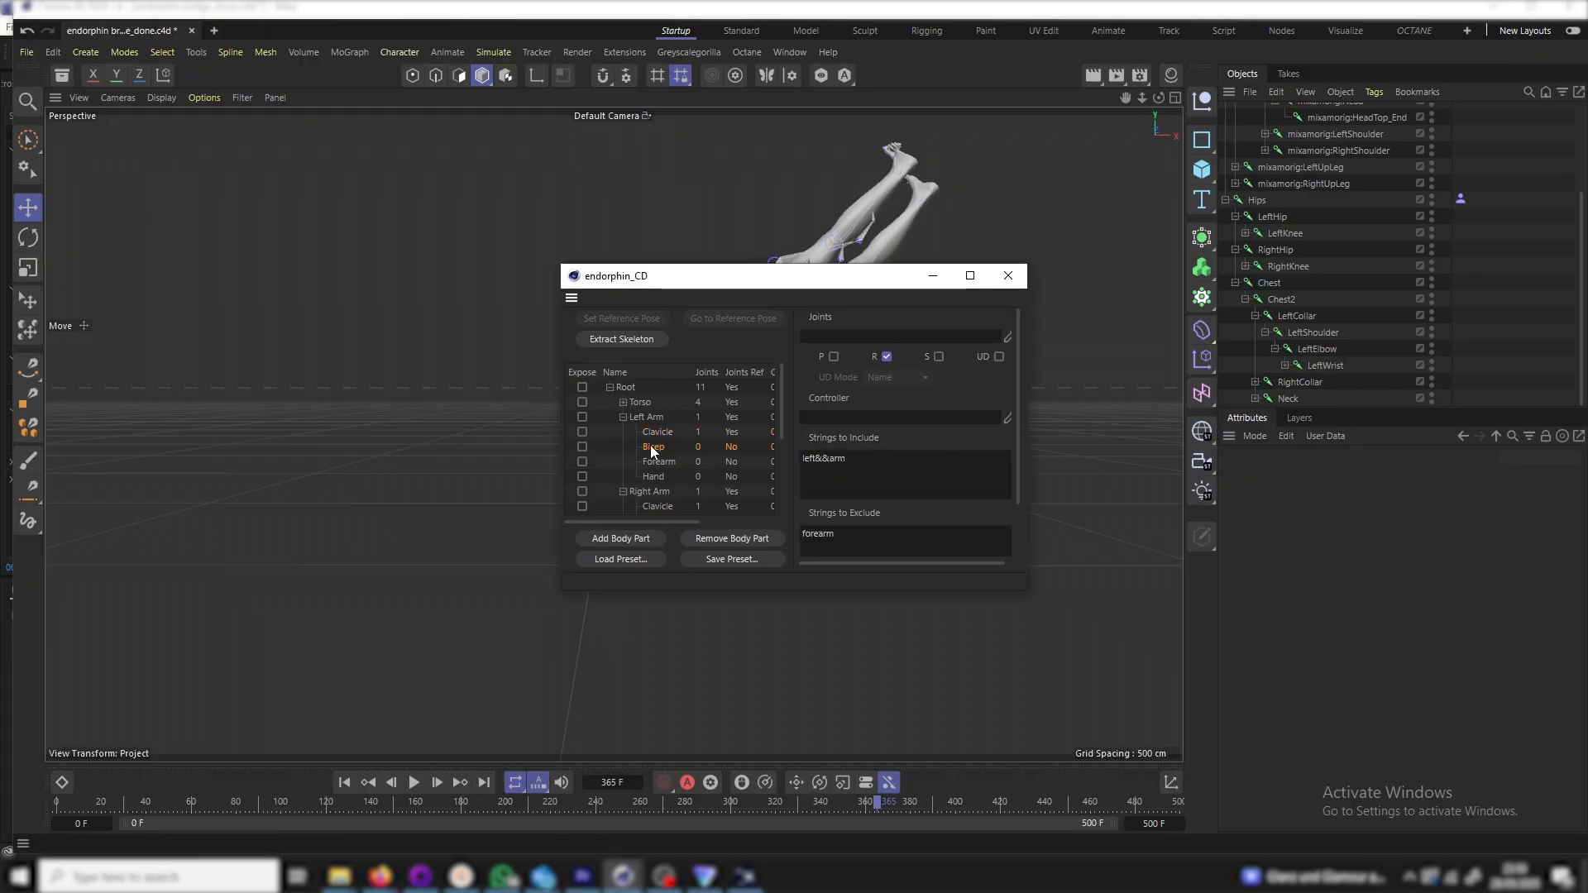
{"action": "left_click_drag", "start_coordinate": [1319, 348], "coordinate": [844, 339]}
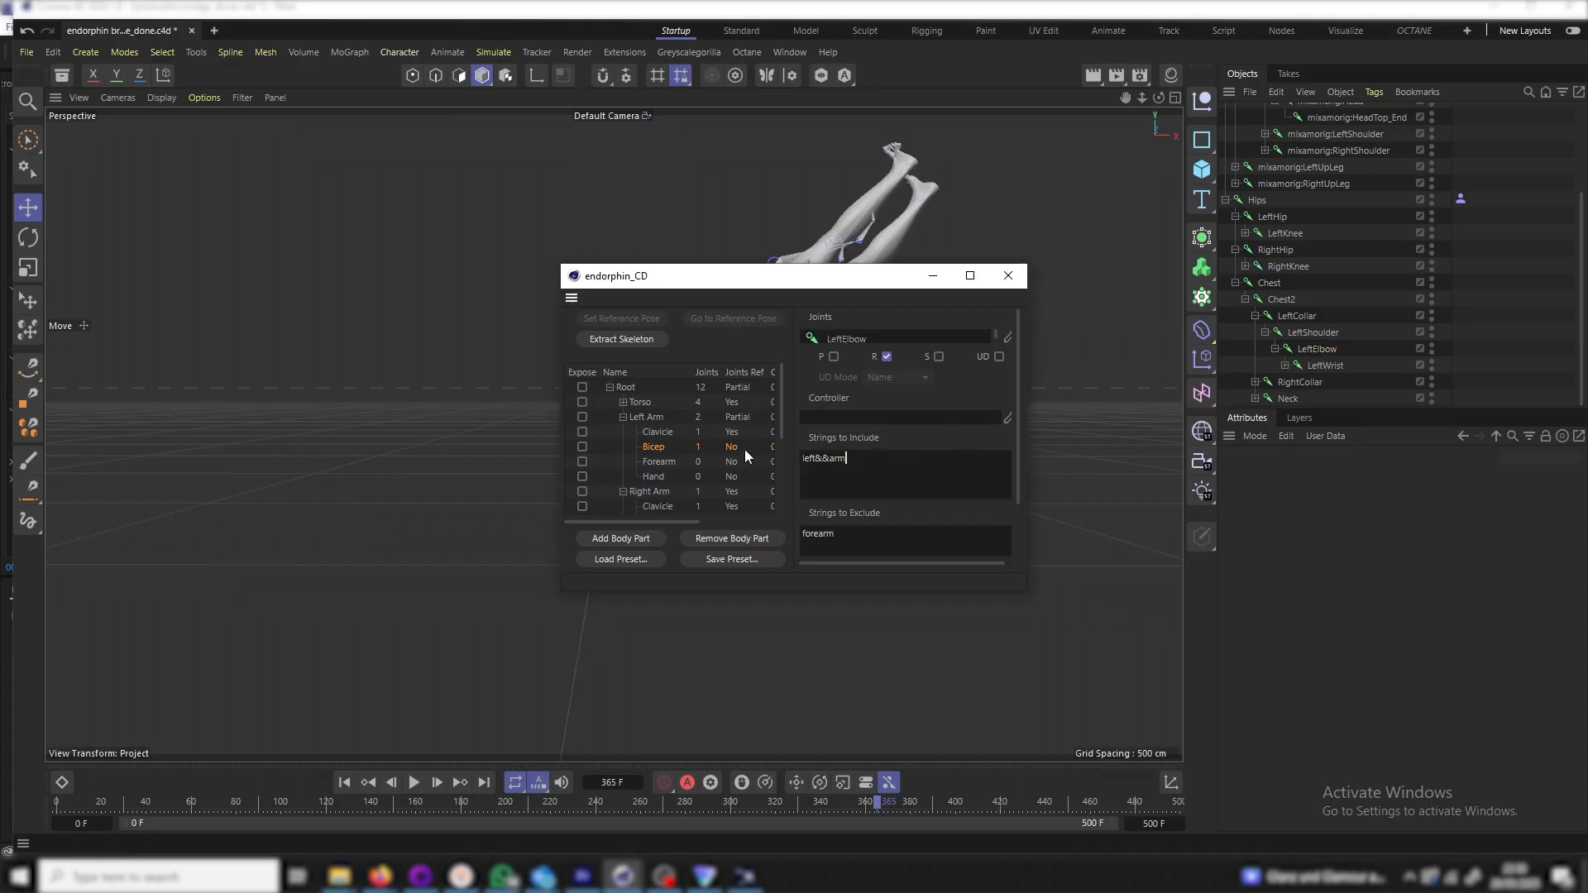
{"action": "left_click", "coordinate": [666, 461]}
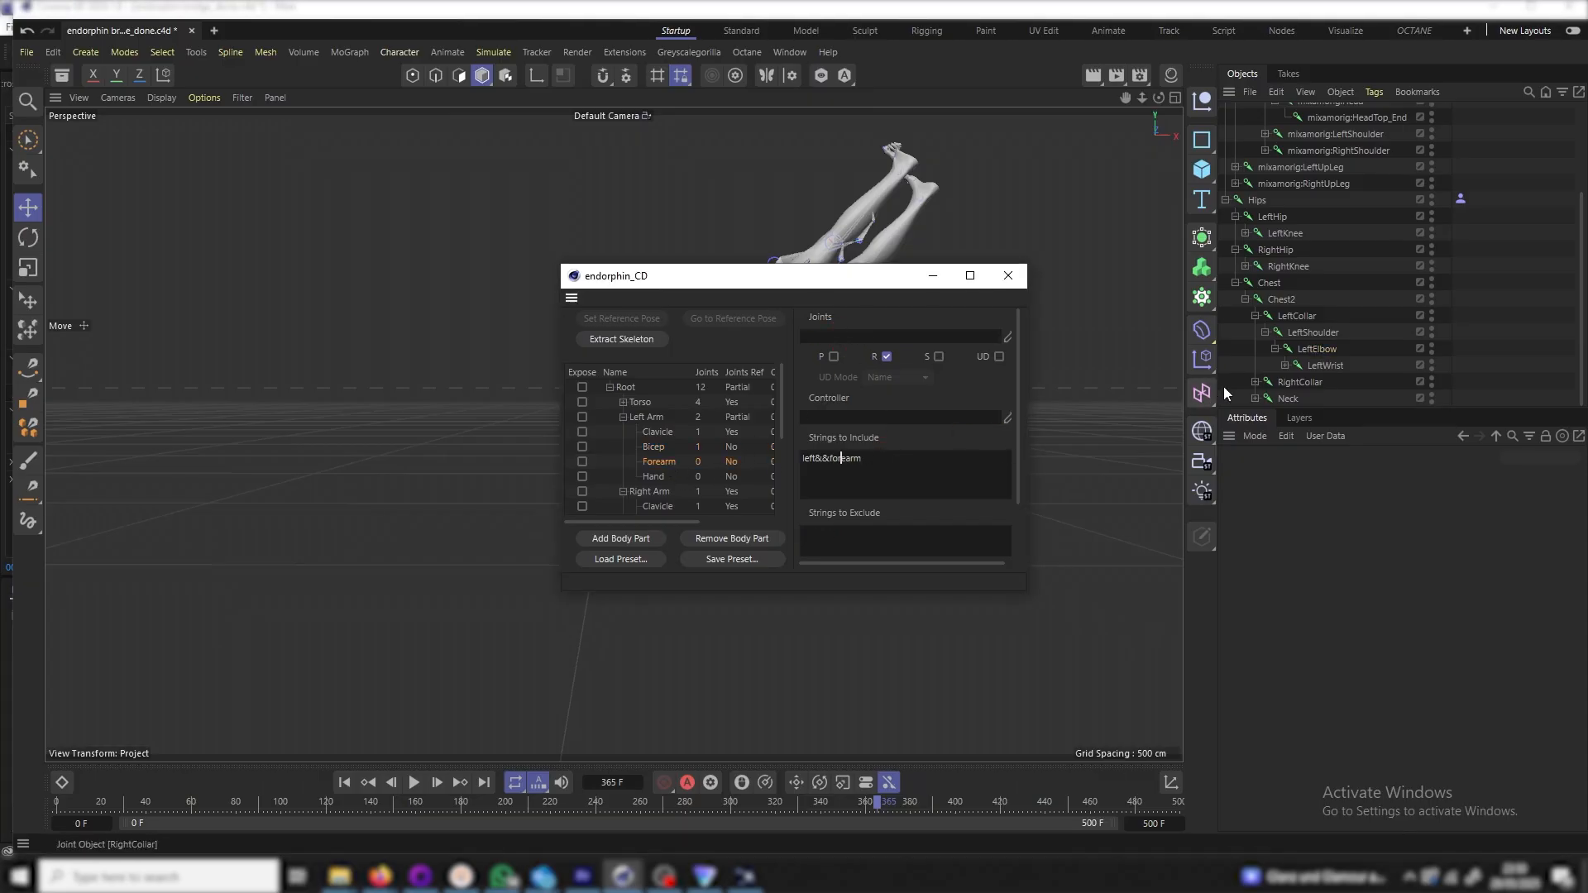
{"action": "left_click", "coordinate": [1323, 366]}
{"action": "left_click_drag", "start_coordinate": [1324, 372], "coordinate": [827, 340]}
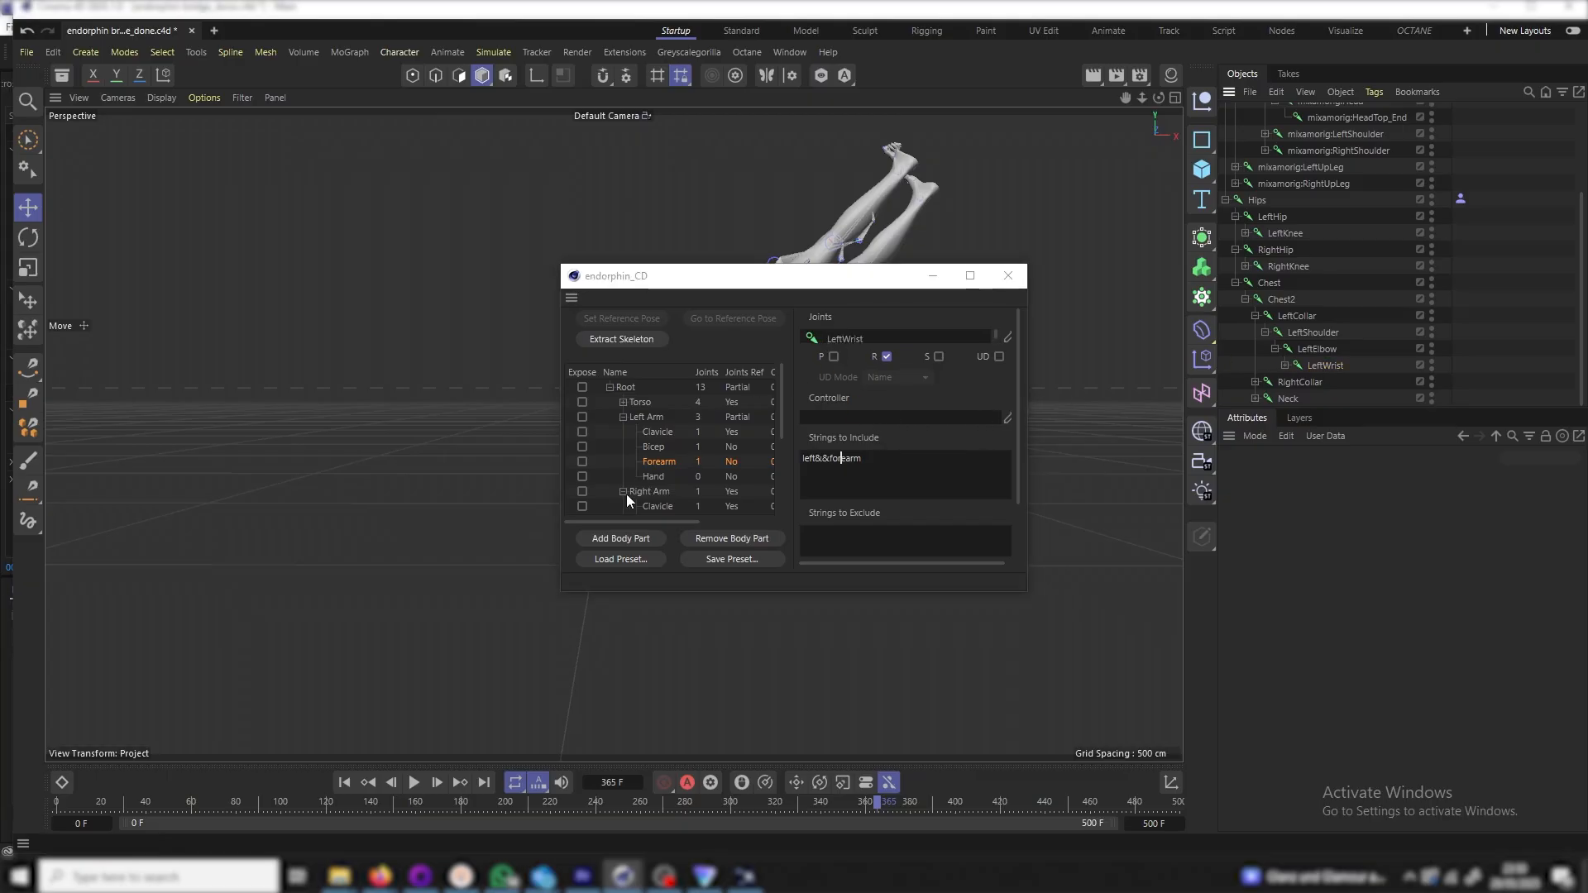
{"action": "left_click", "coordinate": [656, 477]}
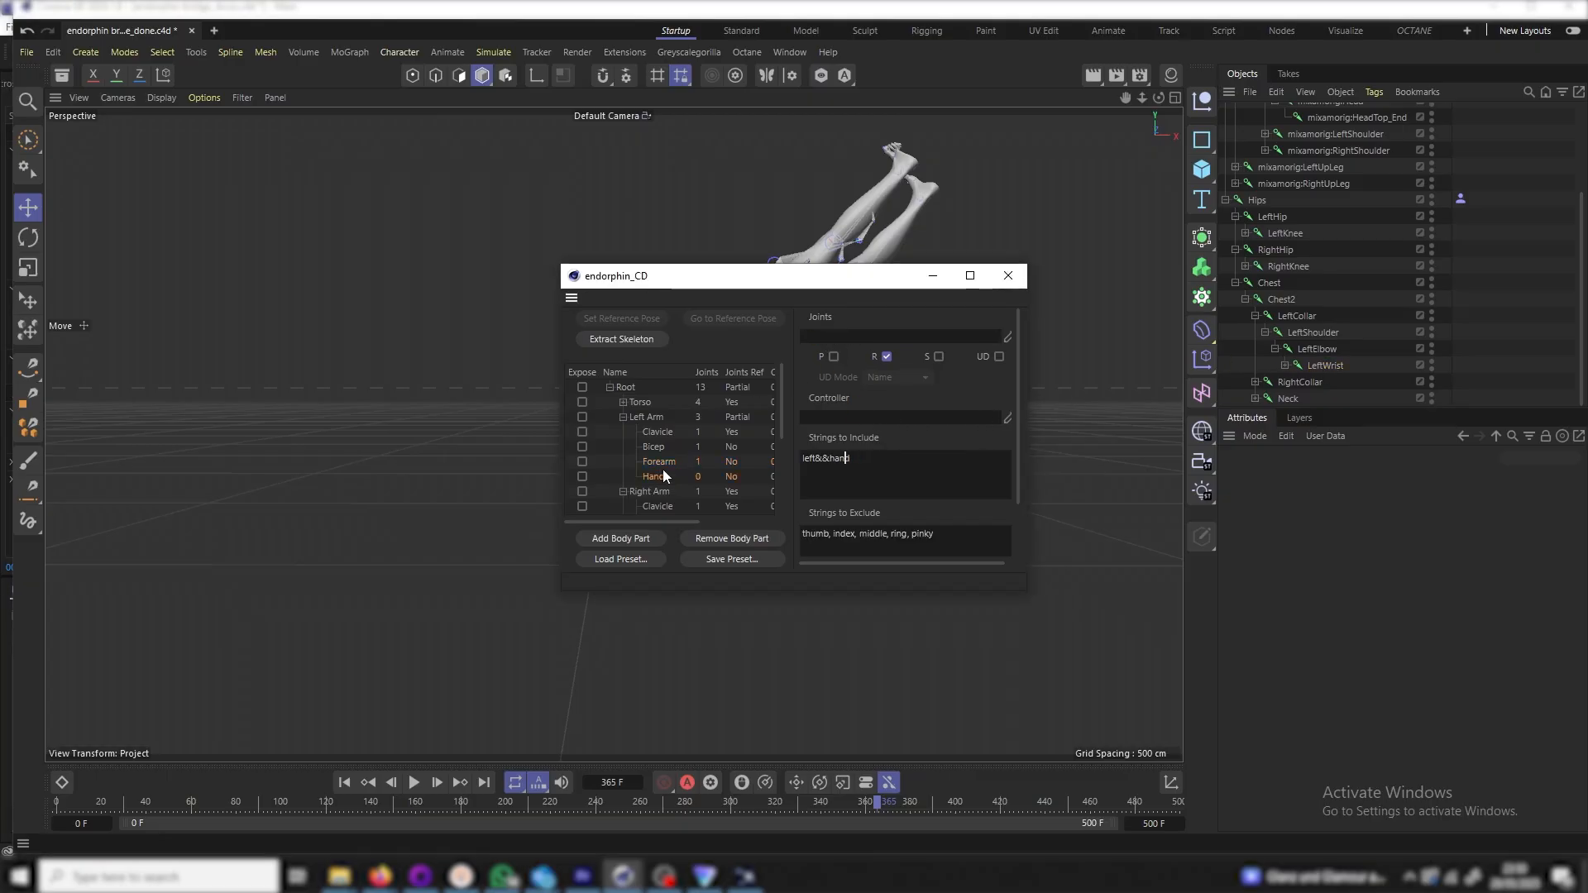
{"action": "left_click", "coordinate": [1284, 365]}
{"action": "left_click_drag", "start_coordinate": [1334, 380], "coordinate": [923, 340]}
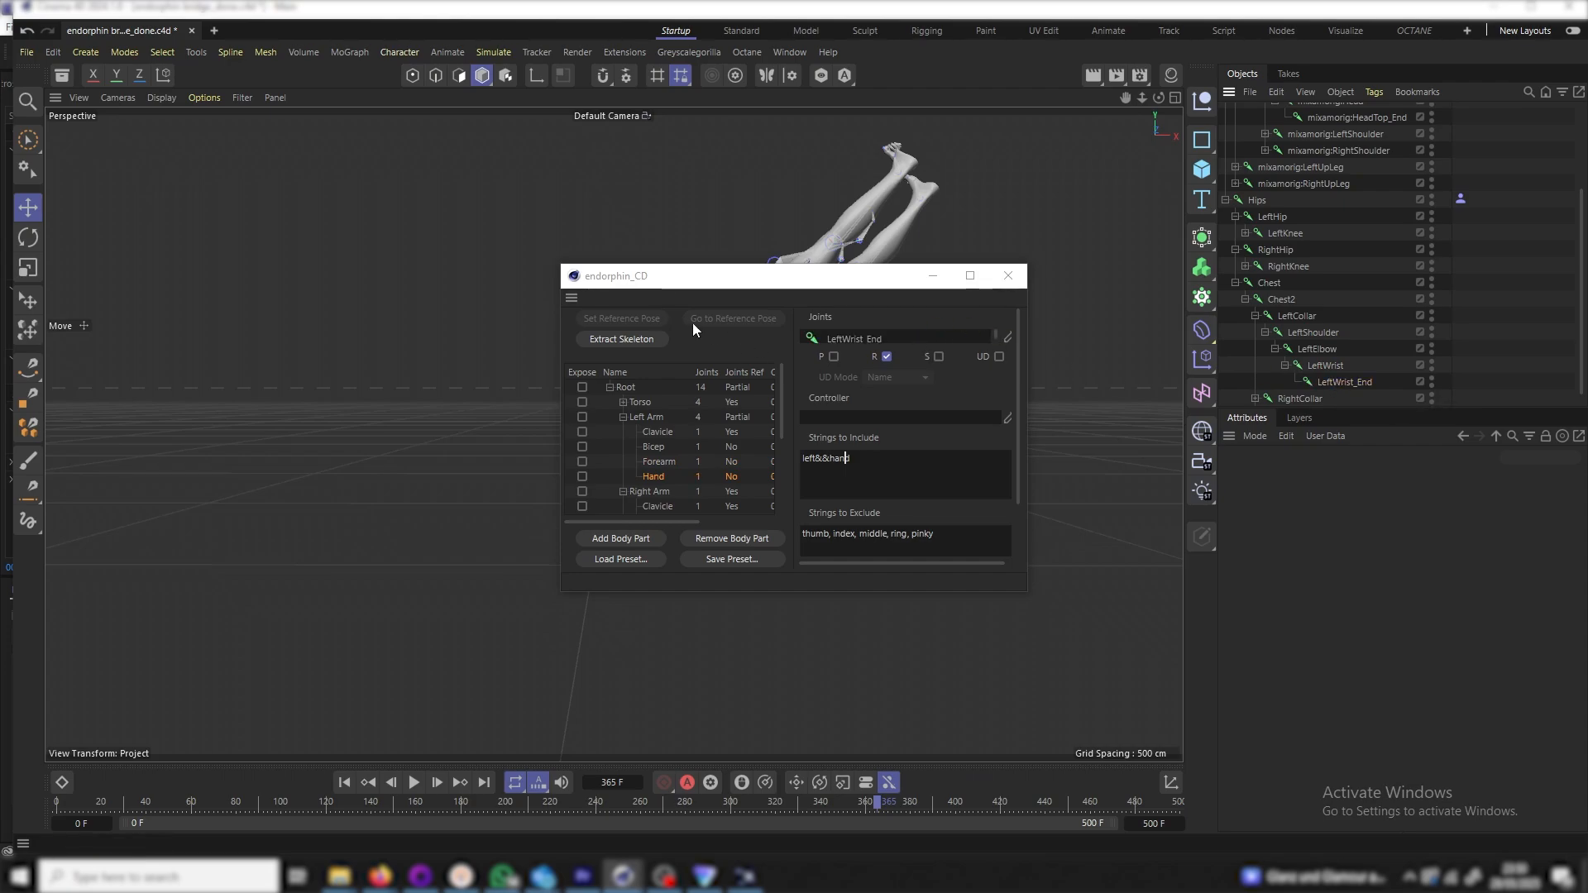
{"action": "left_click", "coordinate": [648, 339]}
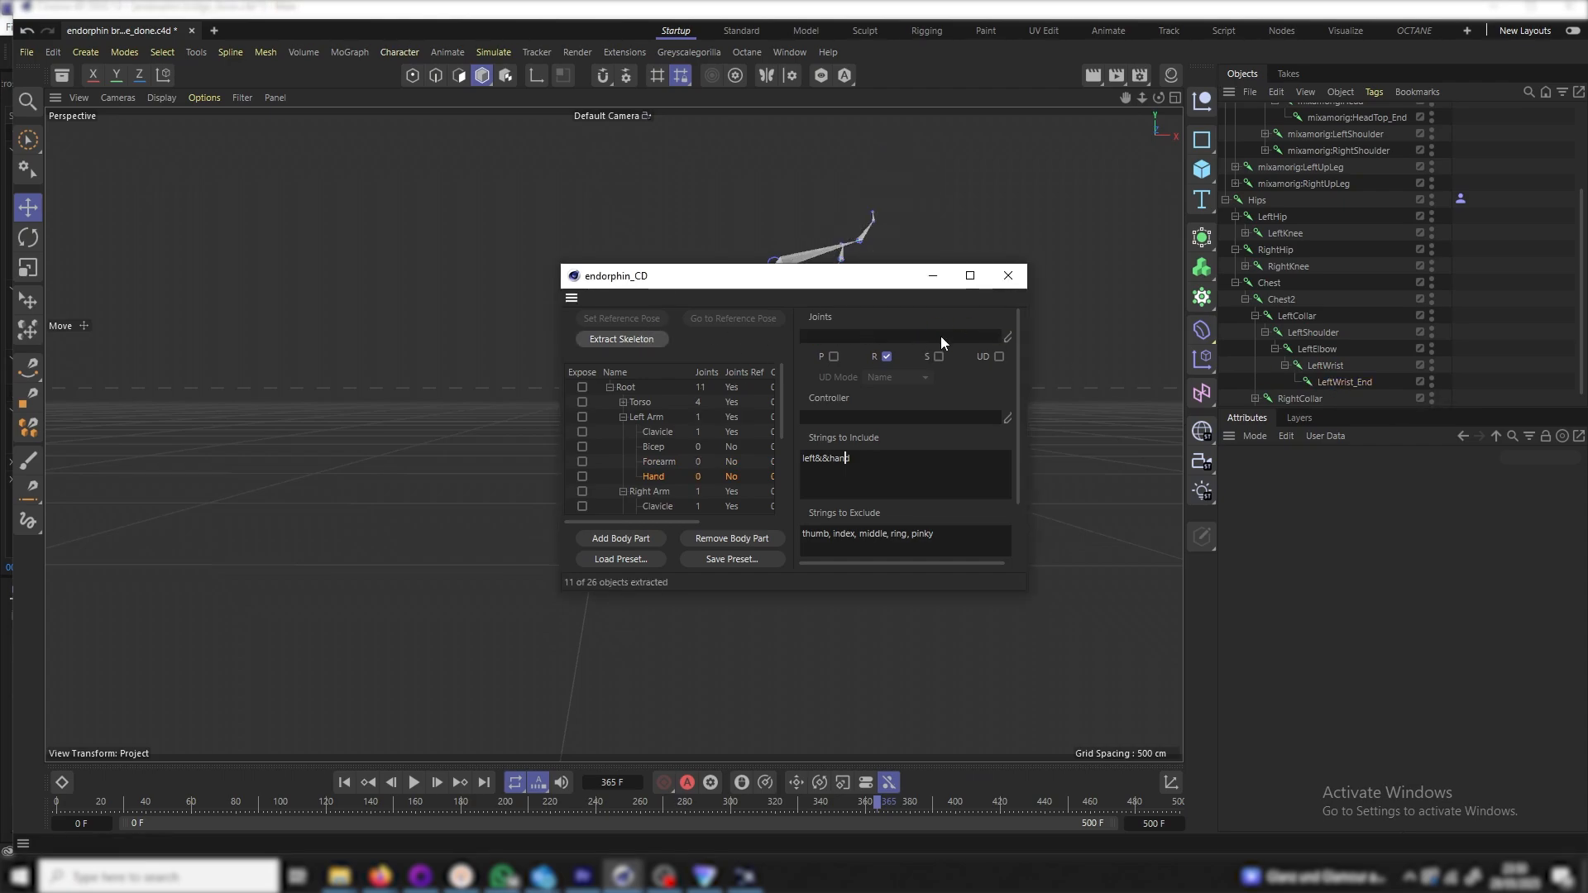
{"action": "left_click", "coordinate": [1016, 278]}
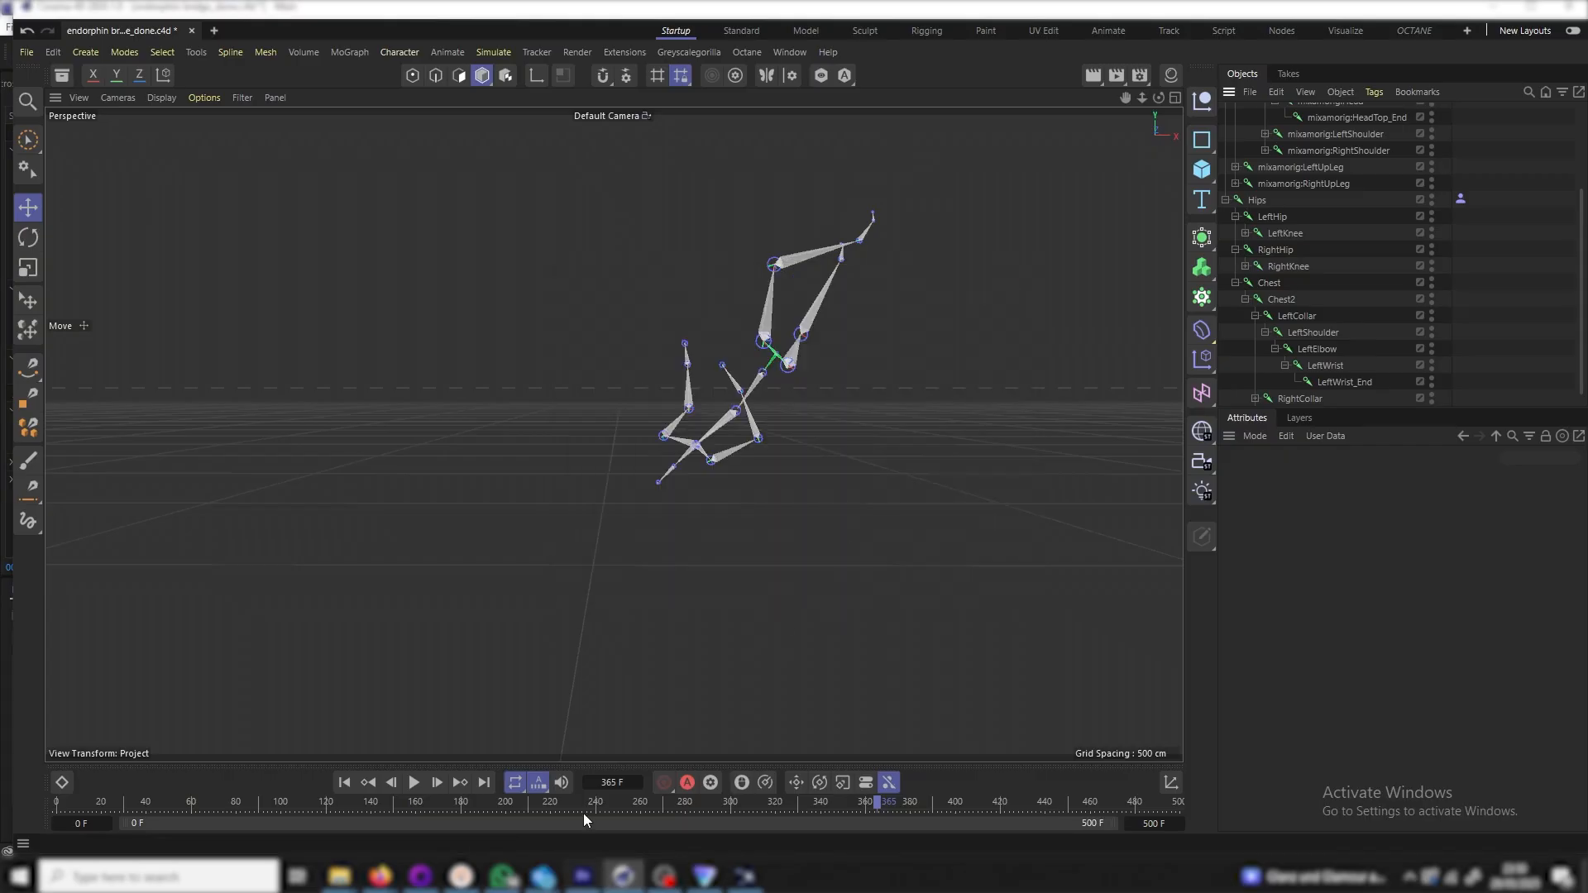